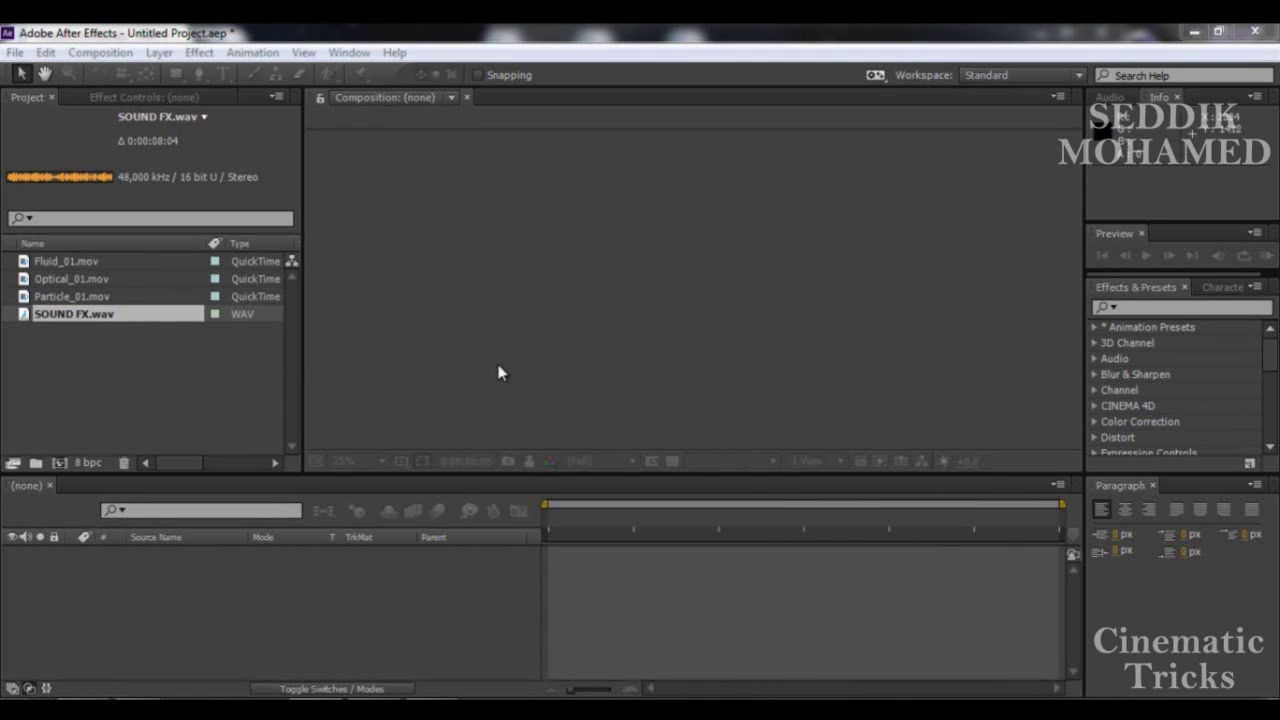
# - Create the 'final' composition at 1920×1080, 29.97 fps, 15 seconds long
pyautogui.moveTo(132, 356); pyautogui.dragTo(14, 251)
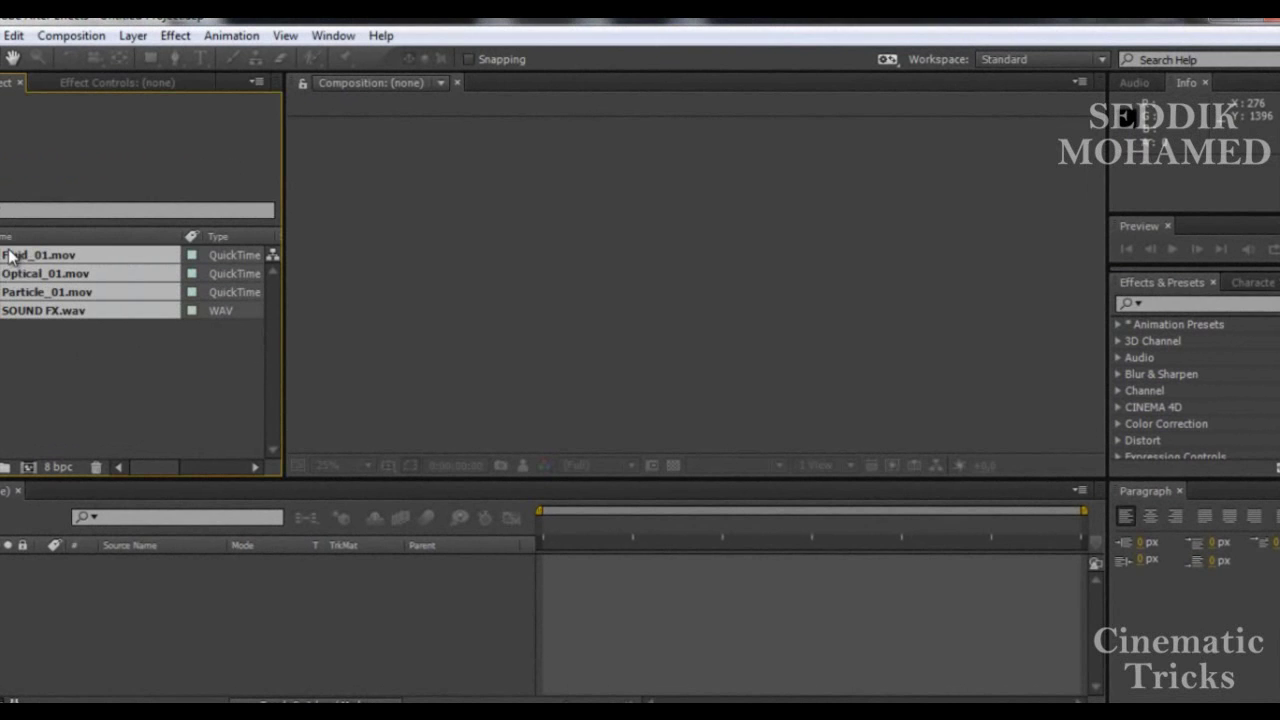
pyautogui.click(60, 388)
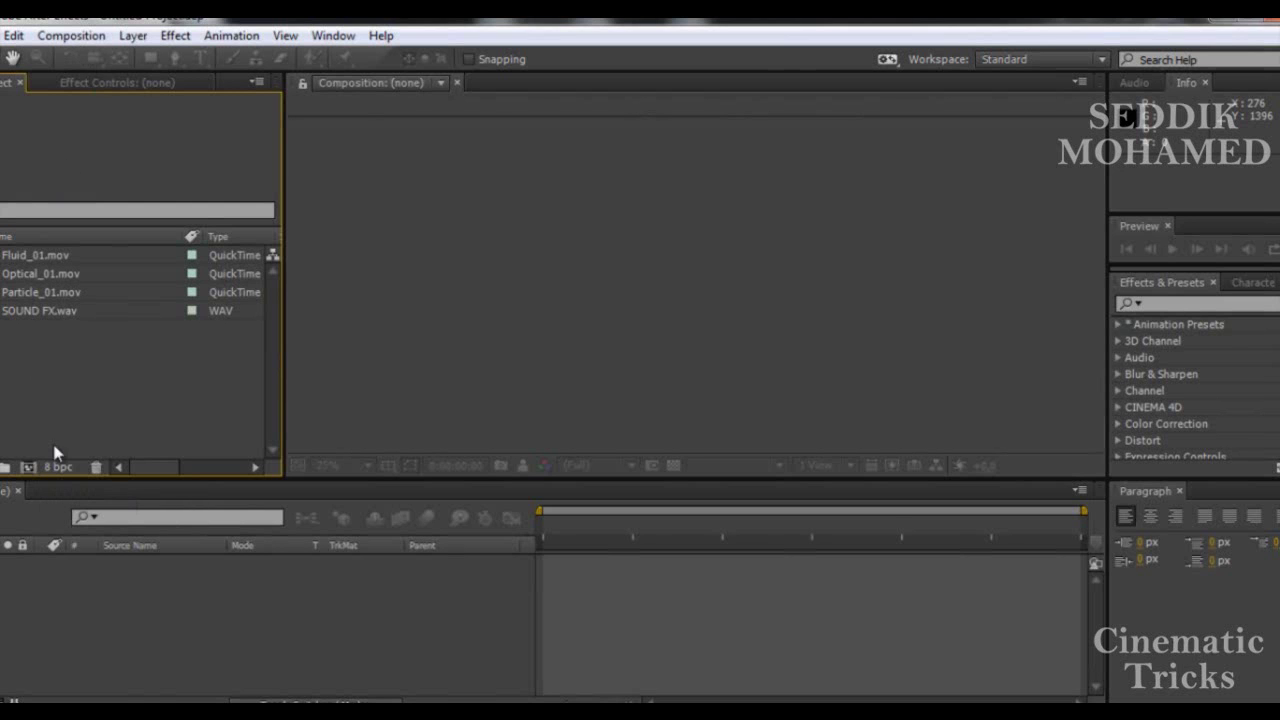
pyautogui.click(28, 467)
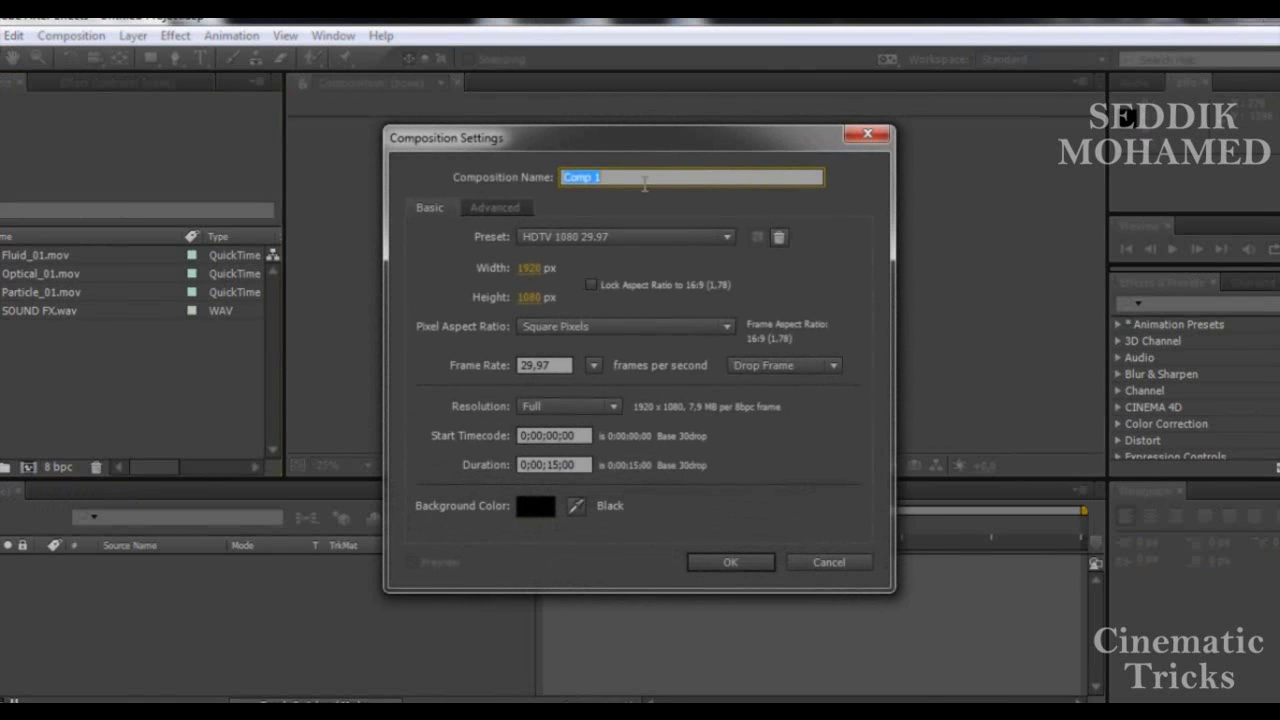
pyautogui.write('final')
pyautogui.click(753, 567)
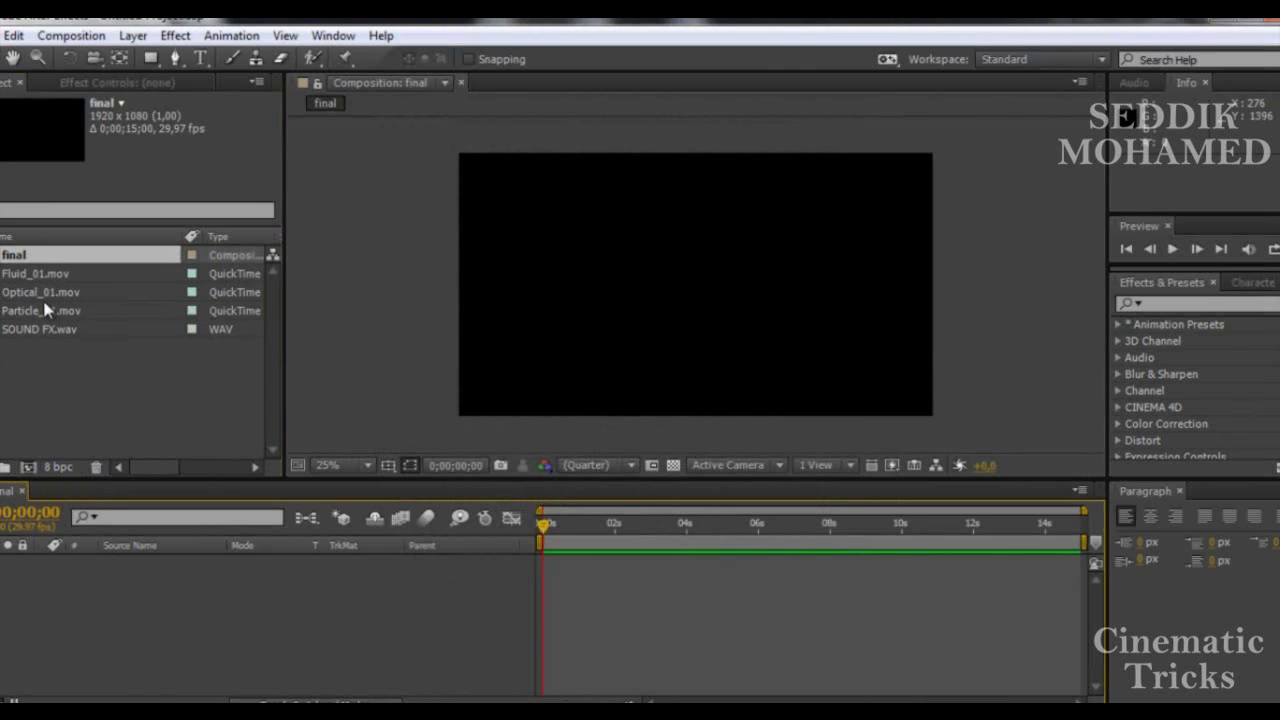
# - Add a text layer reading 'Cinematic Tricks' to the final composition
pyautogui.click(199, 58)
pyautogui.click(588, 290)
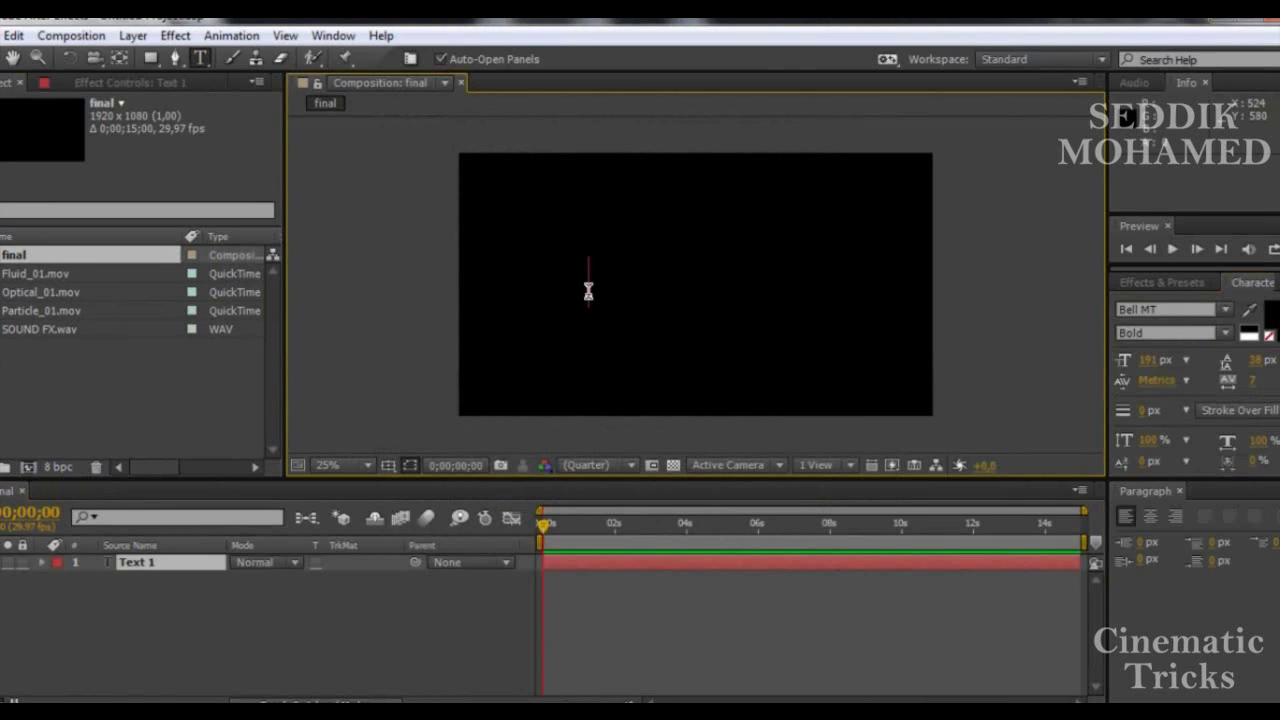
pyautogui.write('Cinematic ')
pyautogui.write('Tricks')
# - Make the title fill white (FFFFFF) and move it to the centre of the frame
pyautogui.doubleClick(760, 288)
pyautogui.tripleClick(760, 284)
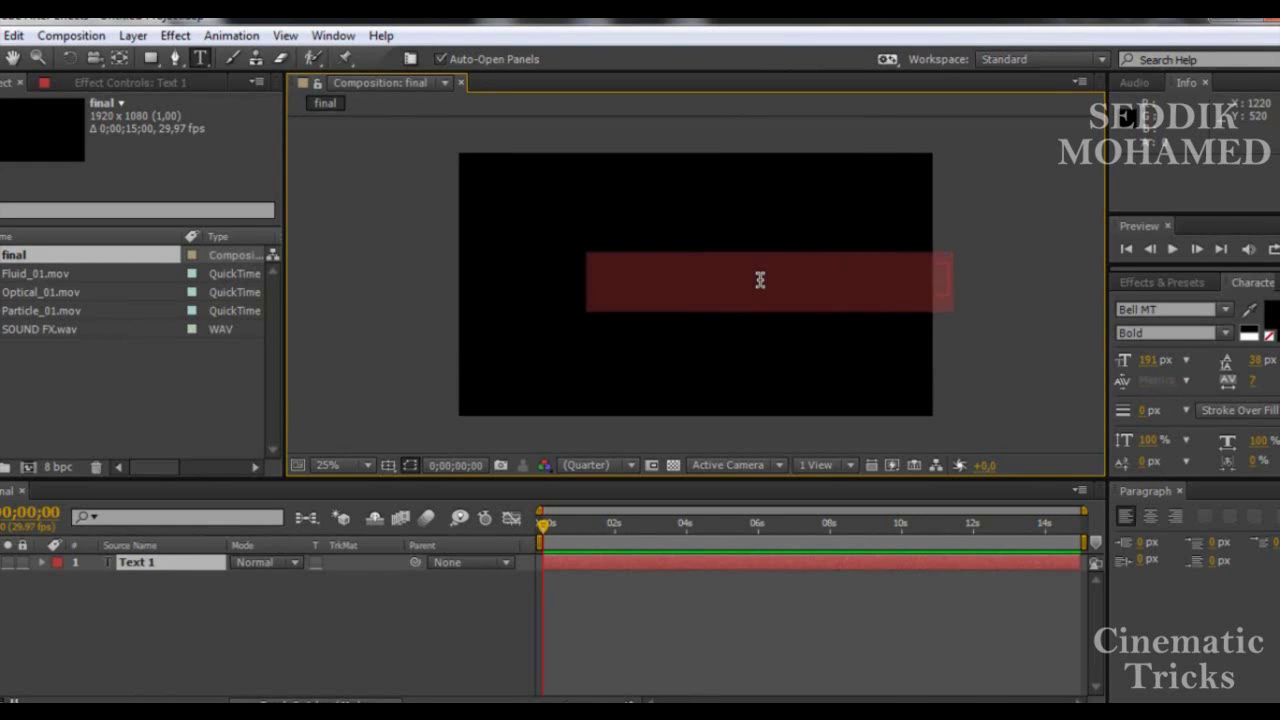
pyautogui.click(1272, 322)
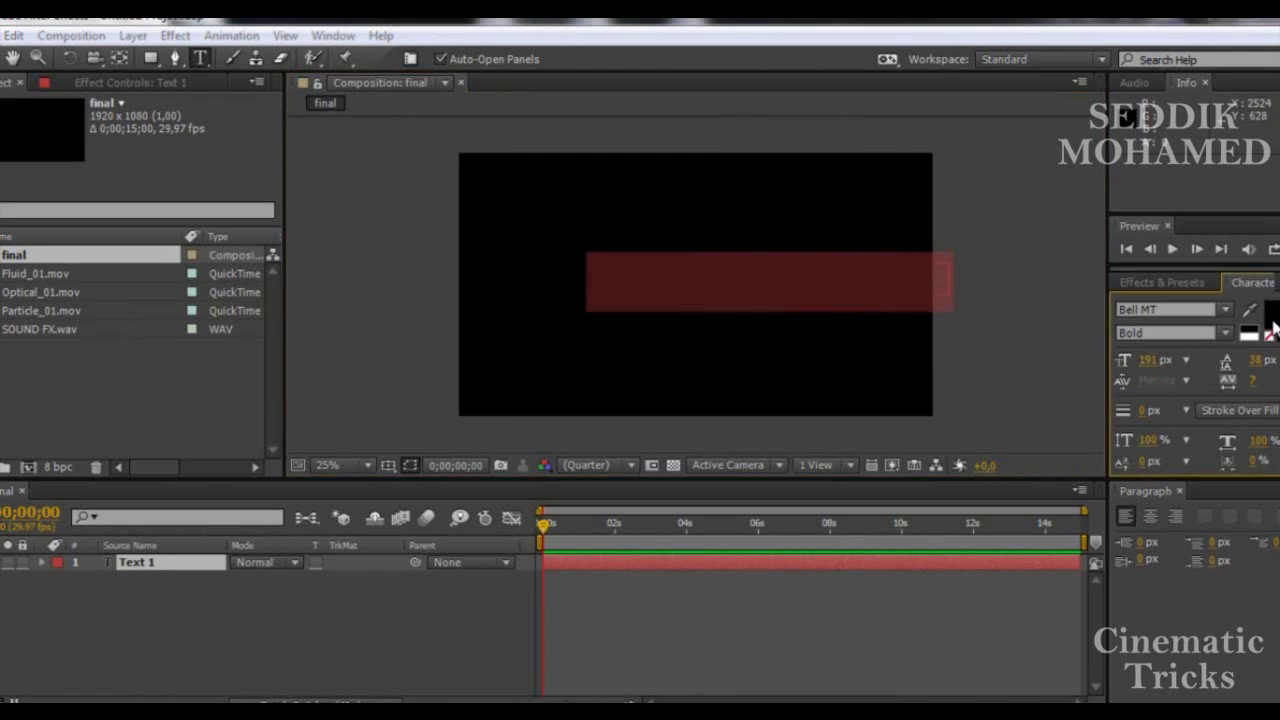
pyautogui.moveTo(120, 323); pyautogui.dragTo(4, 268)
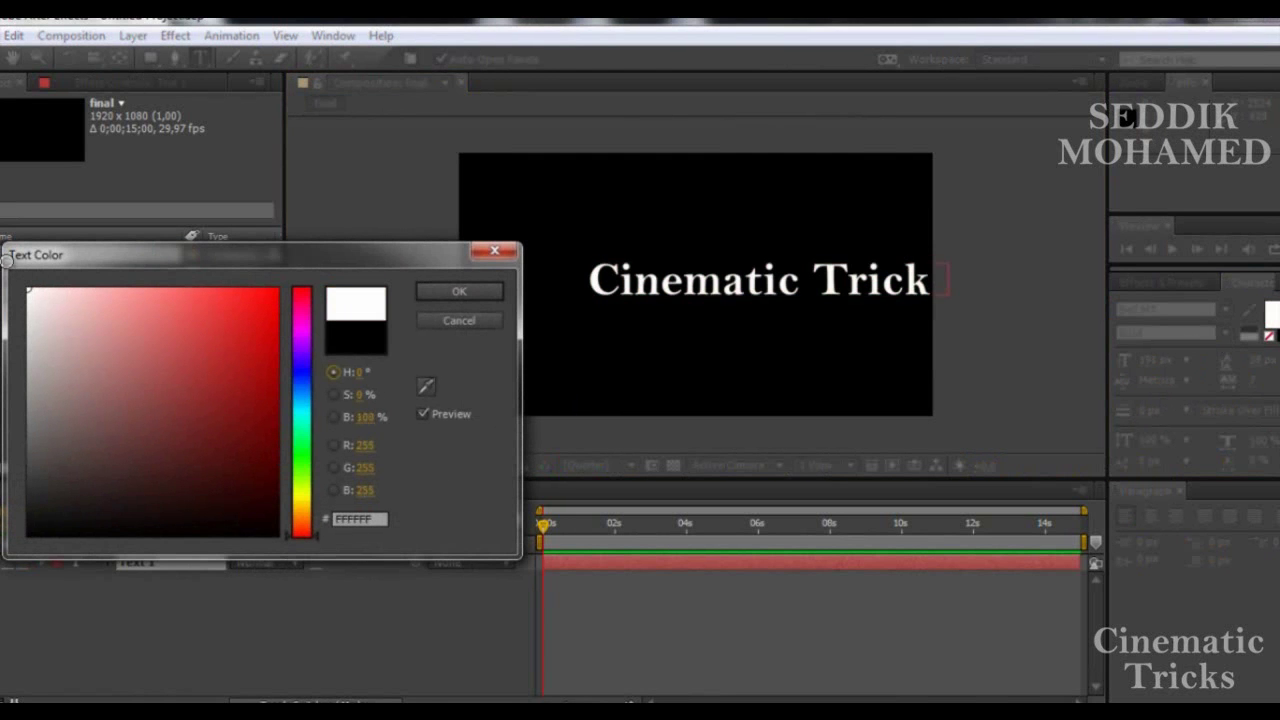
pyautogui.click(482, 292)
pyautogui.click(5, 60)
pyautogui.moveTo(727, 296); pyautogui.dragTo(653, 299)
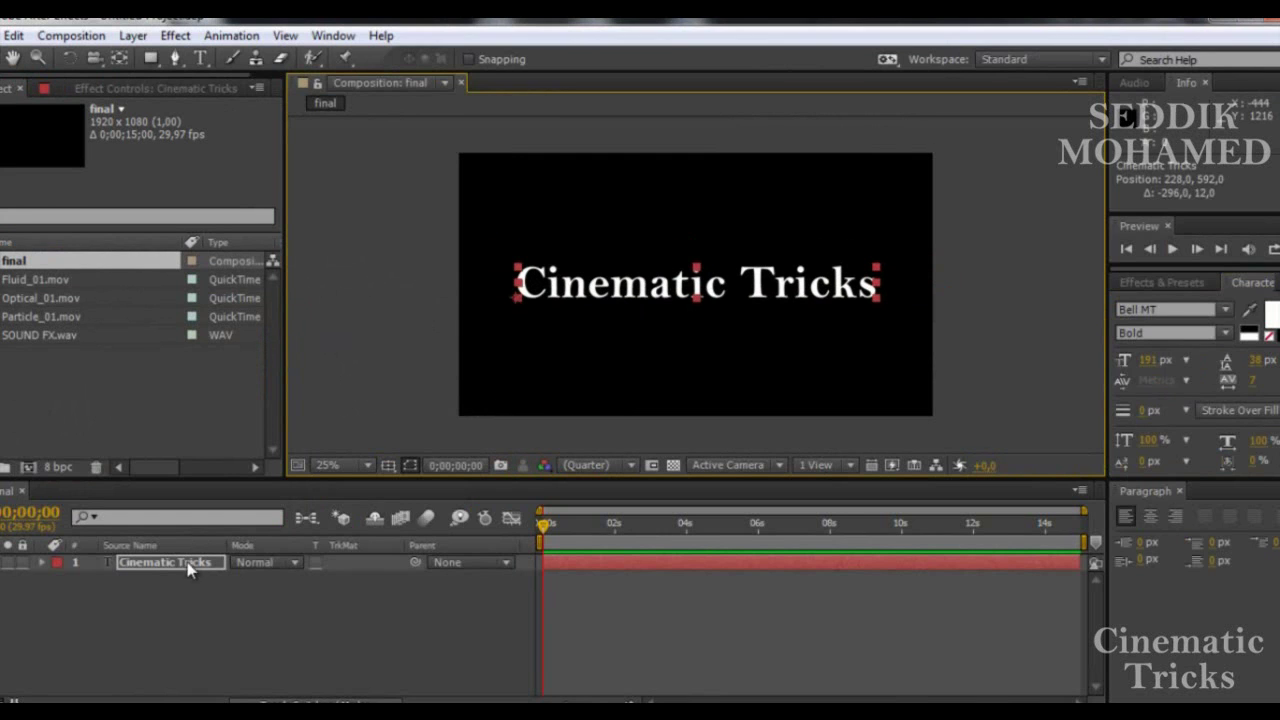
# - Apply the Change to Color effect to the Cinematic Tricks title
pyautogui.click(1196, 283)
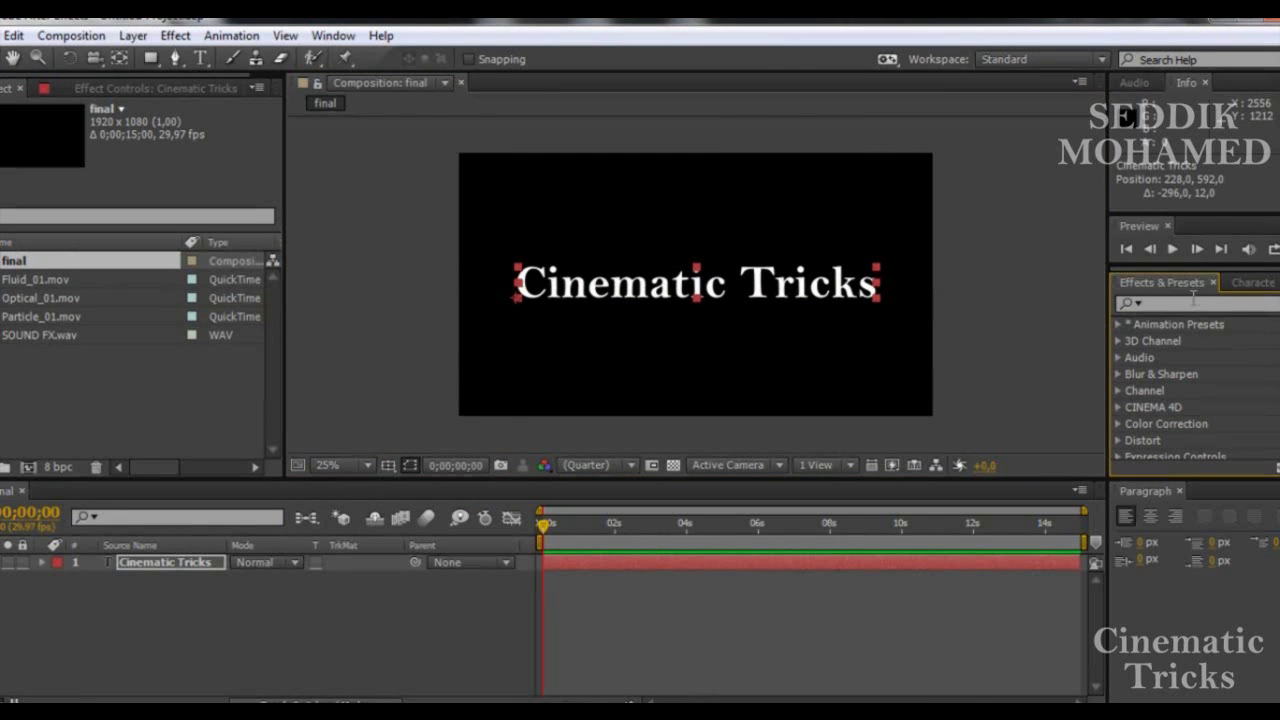
pyautogui.click(1190, 305)
pyautogui.write('change')
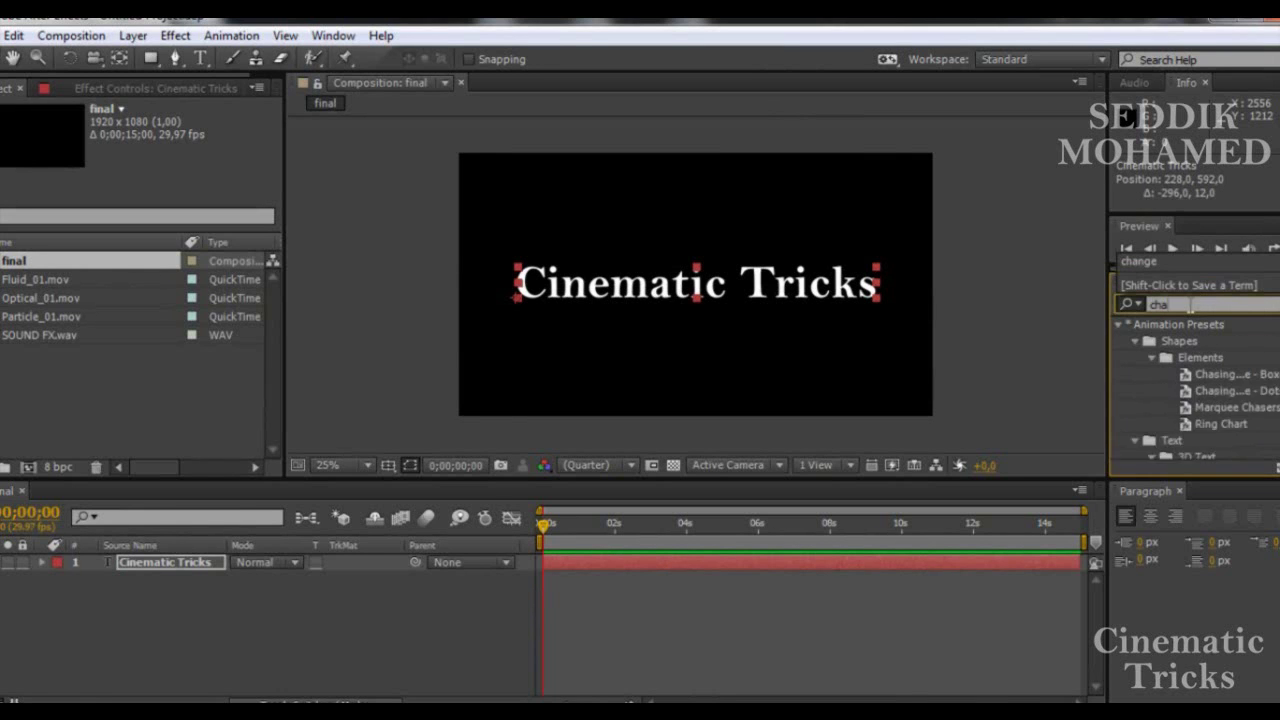
pyautogui.moveTo(1211, 426); pyautogui.dragTo(722, 398)
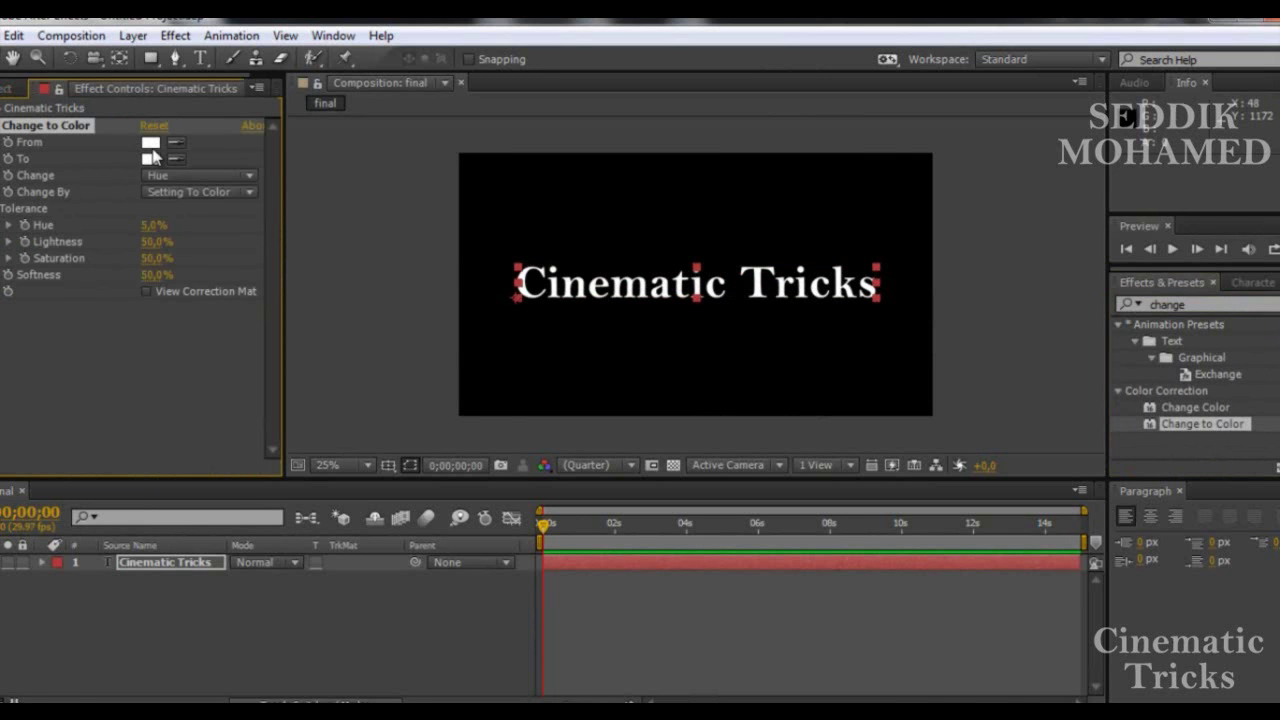
# - Set Change to Color's To colour to 353535 using Hue, Lightness & Saturation, and show the transparency grid
pyautogui.click(150, 159)
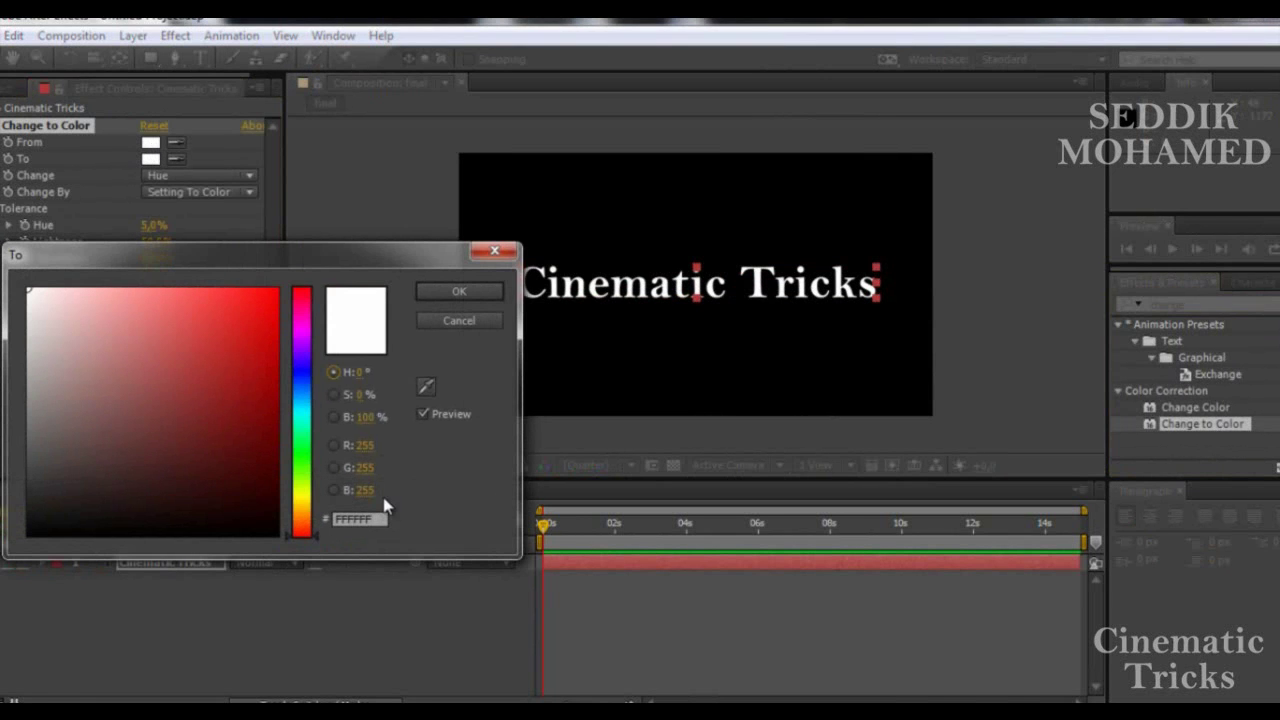
pyautogui.click(379, 518)
pyautogui.write('003535')
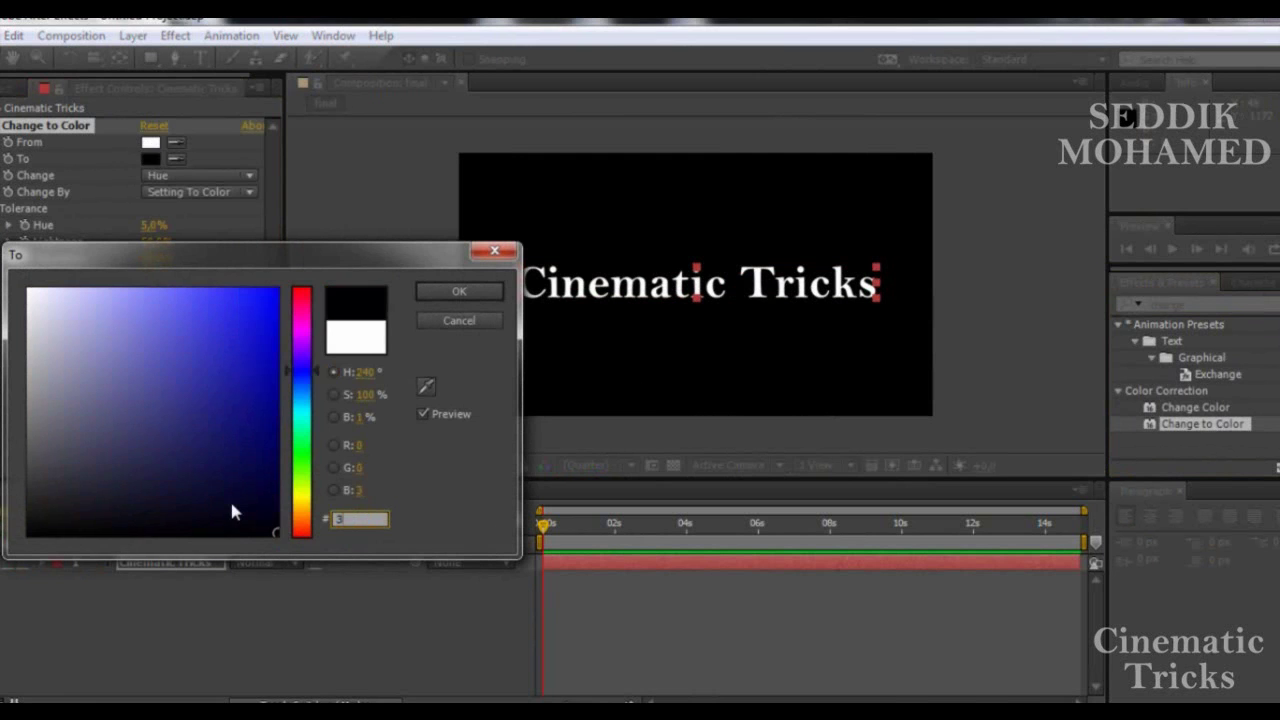
pyautogui.write('35')
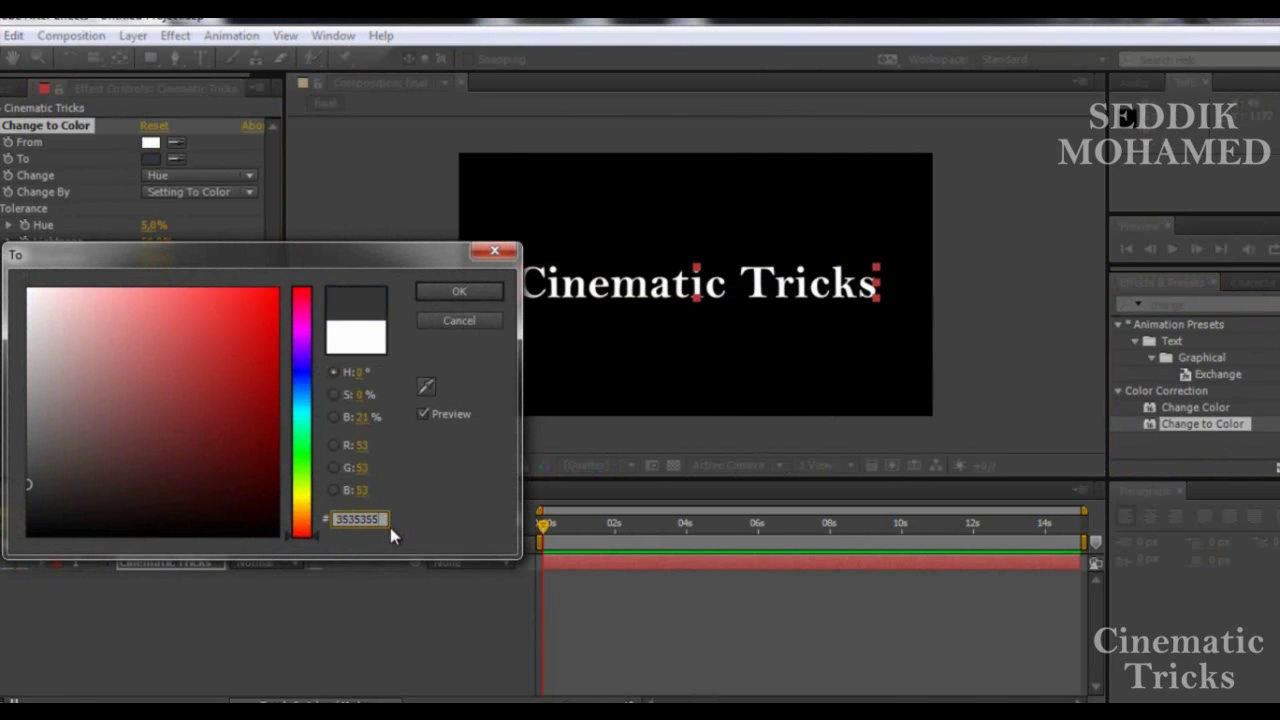
pyautogui.click(449, 290)
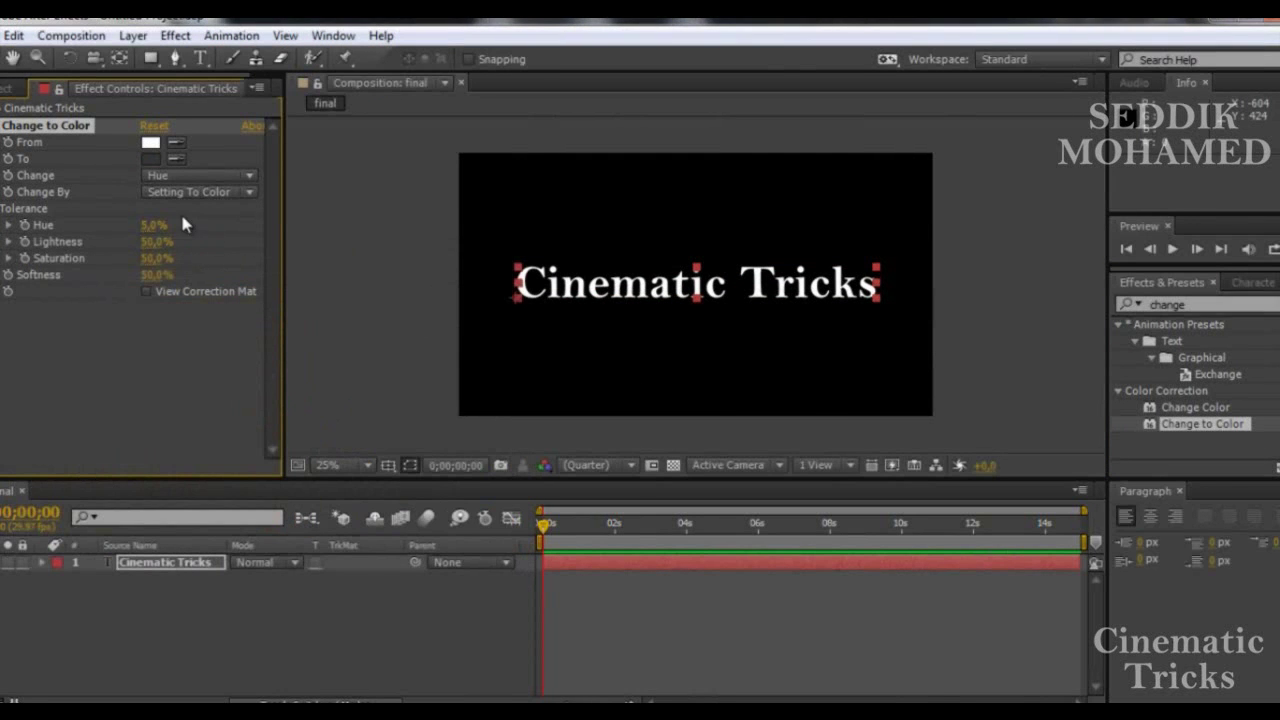
pyautogui.click(188, 175)
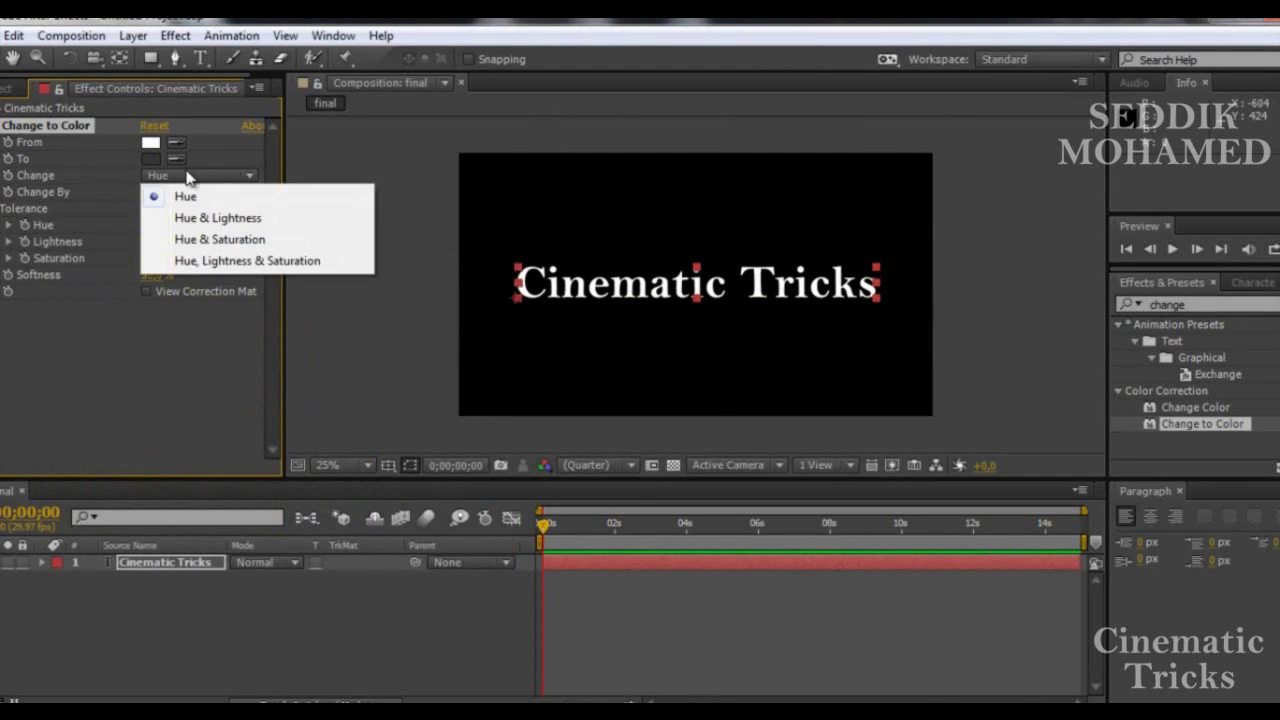
pyautogui.click(211, 261)
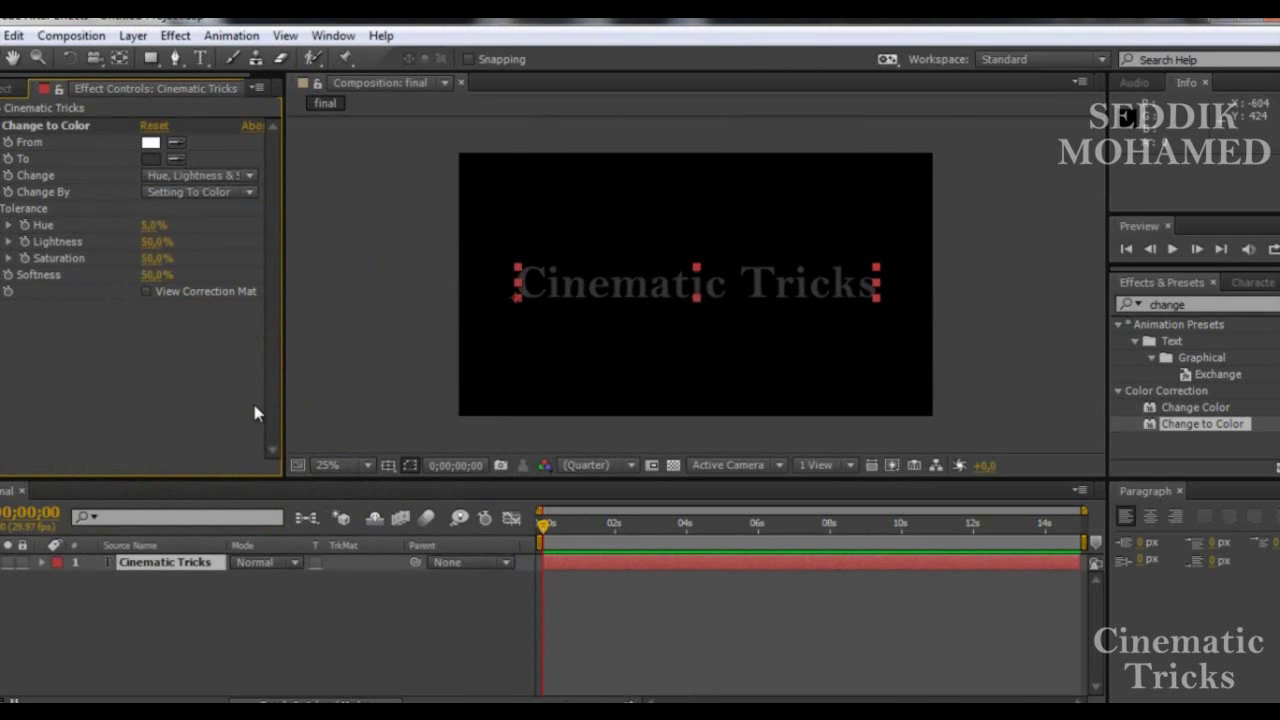
pyautogui.click(673, 465)
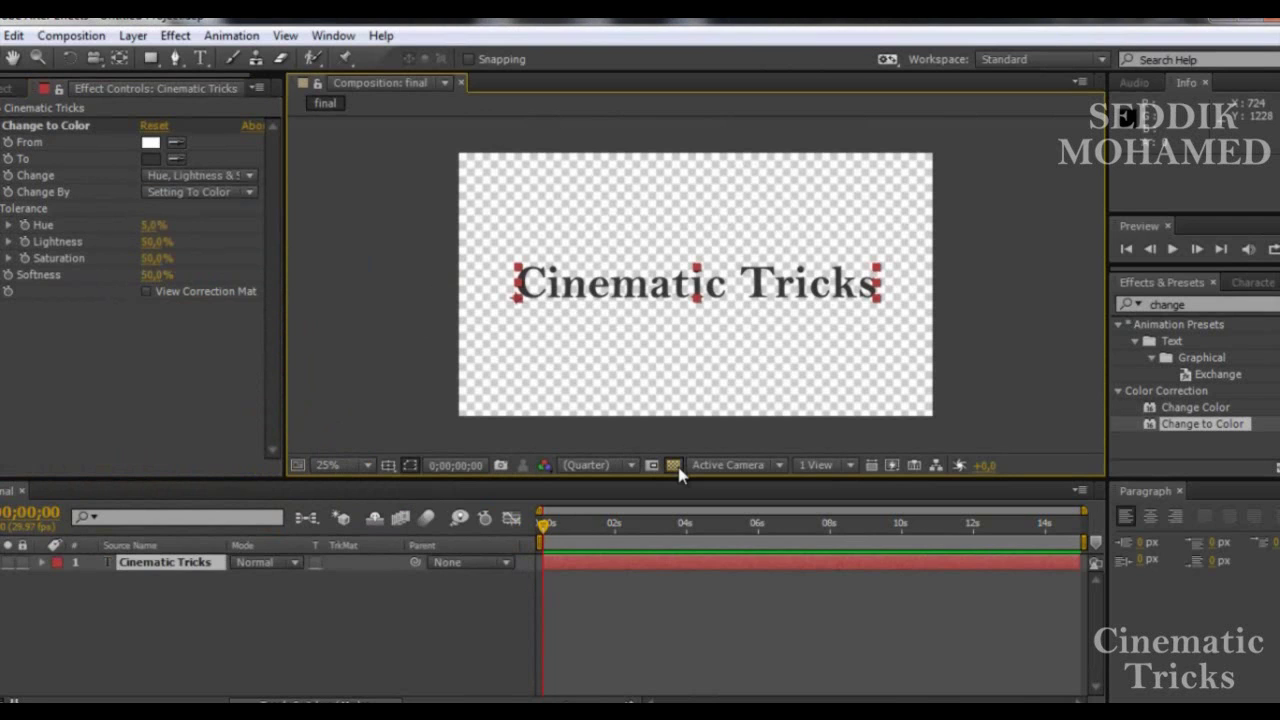
pyautogui.click(439, 322)
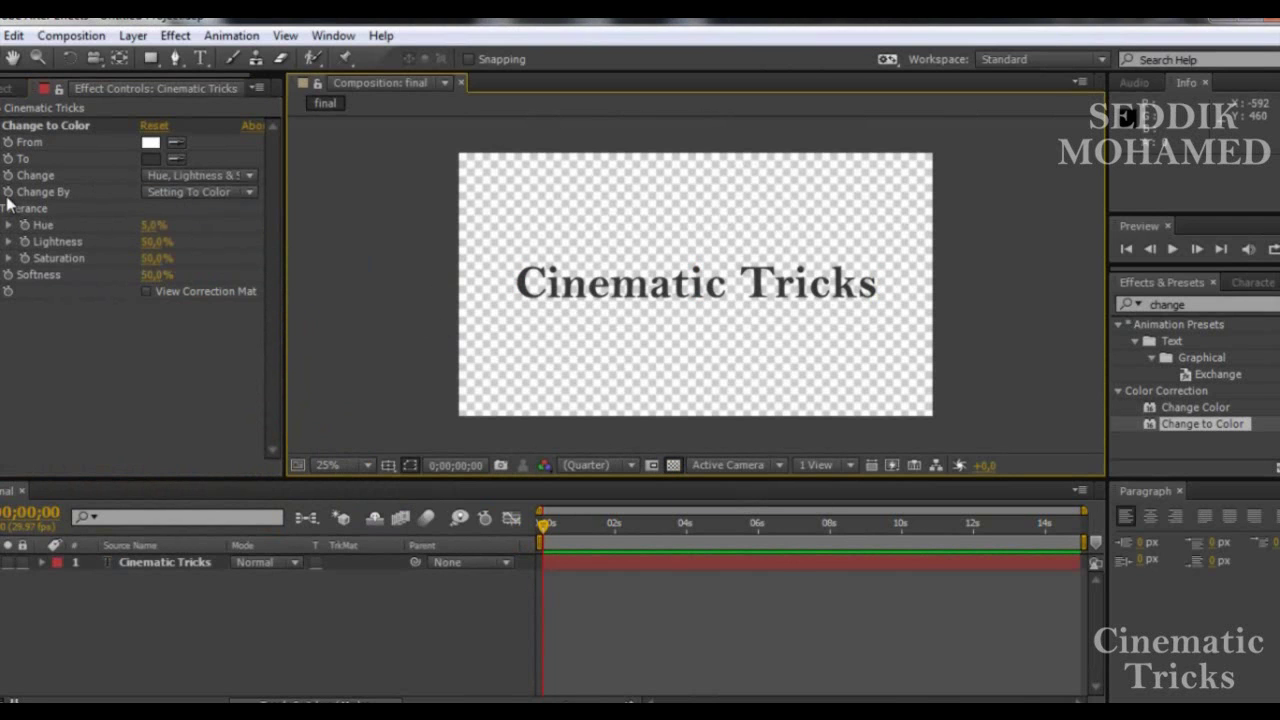
# - Pre-compose the Cinematic Tricks text layer with Ctrl+Shift+C as 'text compt'
pyautogui.click(150, 566)
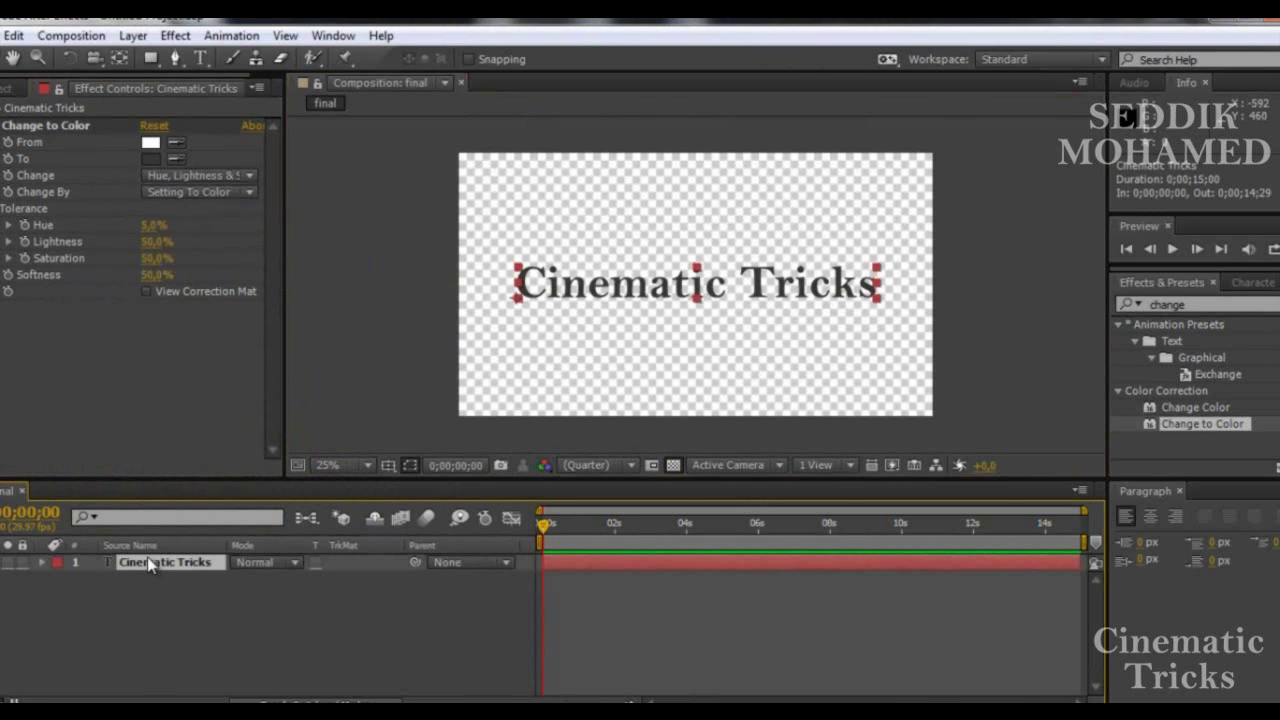
pyautogui.click(133, 36)
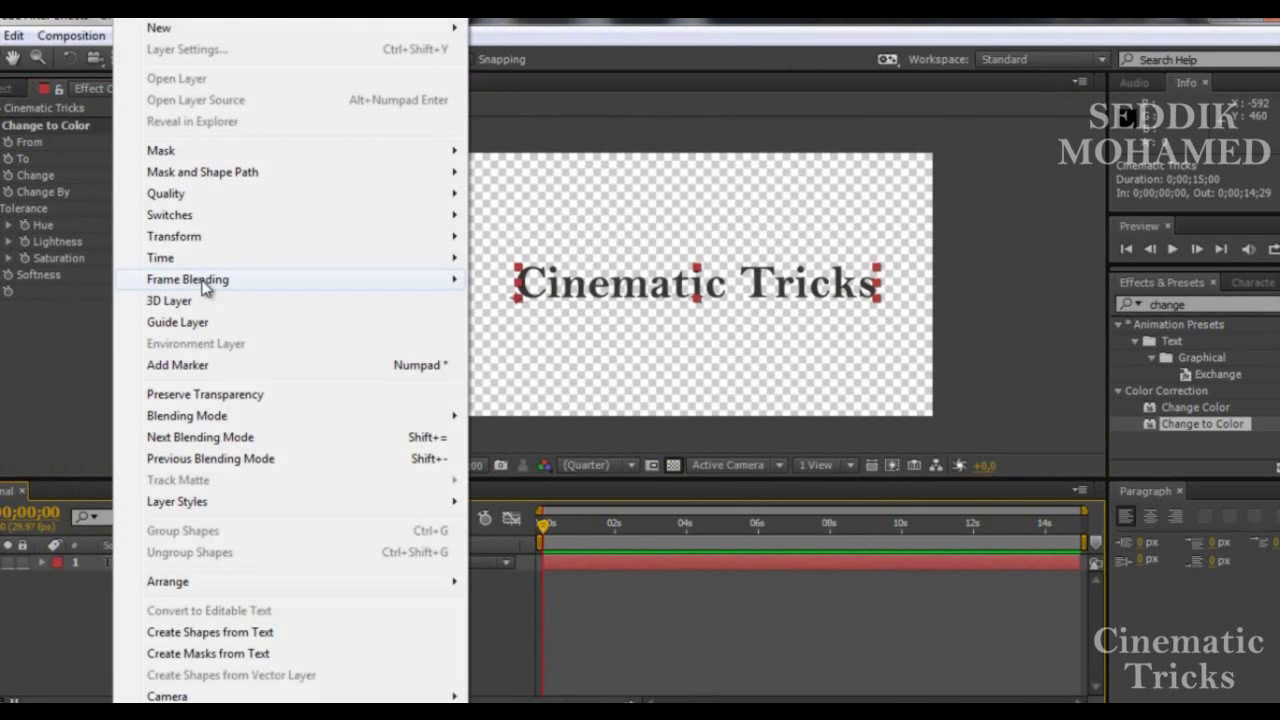
pyautogui.hotkey('ctrl', 'shift', 'c')
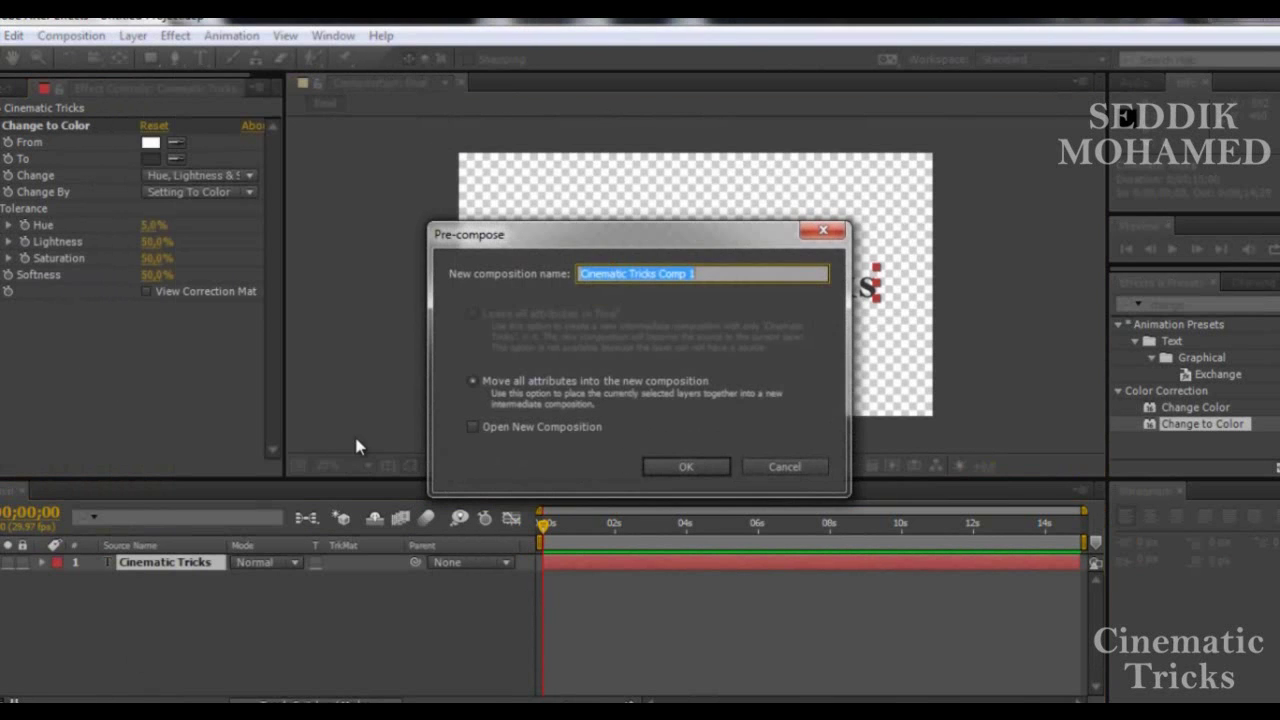
pyautogui.write('text compt')
pyautogui.press('Return')
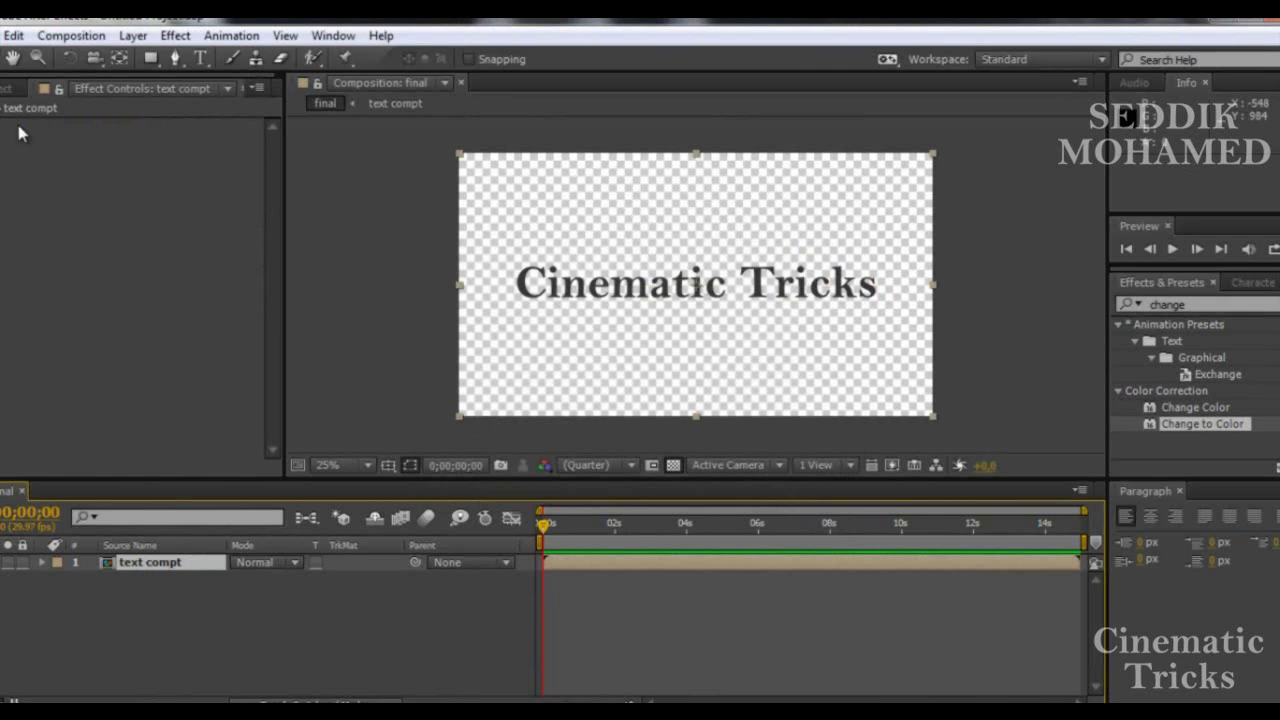
# - Preview Fluid_01.mov, place it below text compt in the timeline, and scrub to about 1;20
pyautogui.click(5, 89)
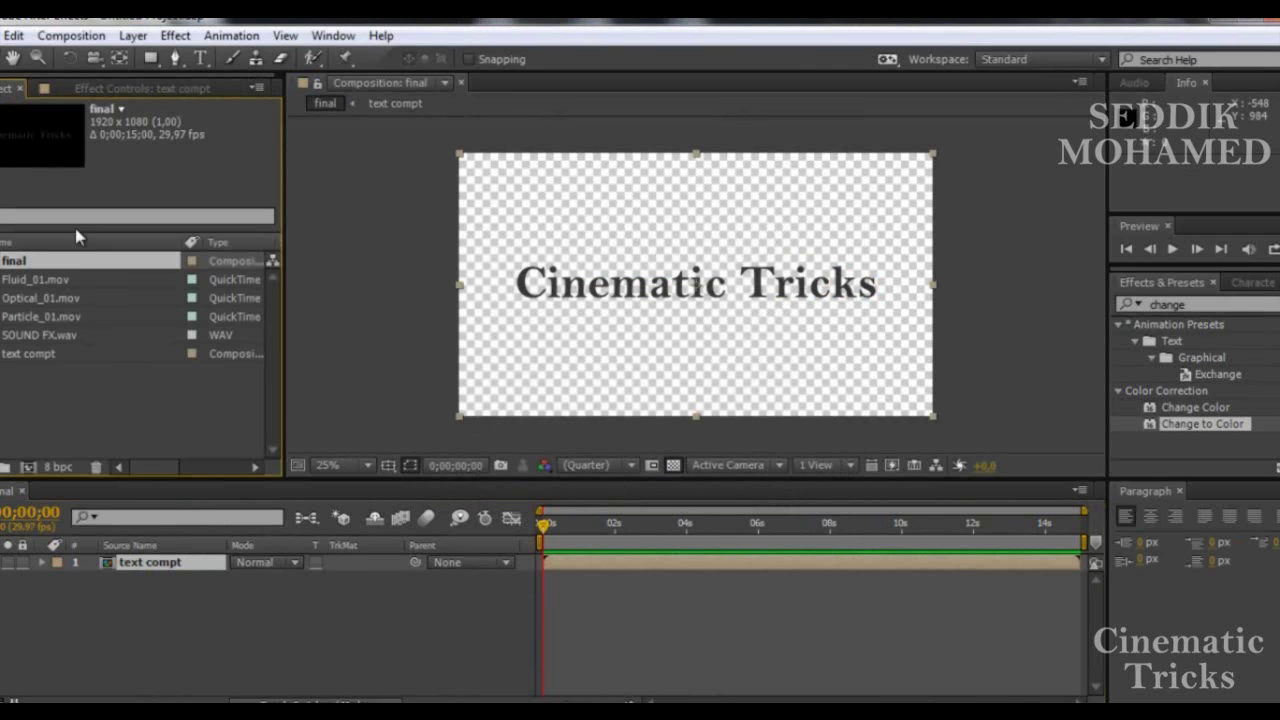
pyautogui.doubleClick(40, 283)
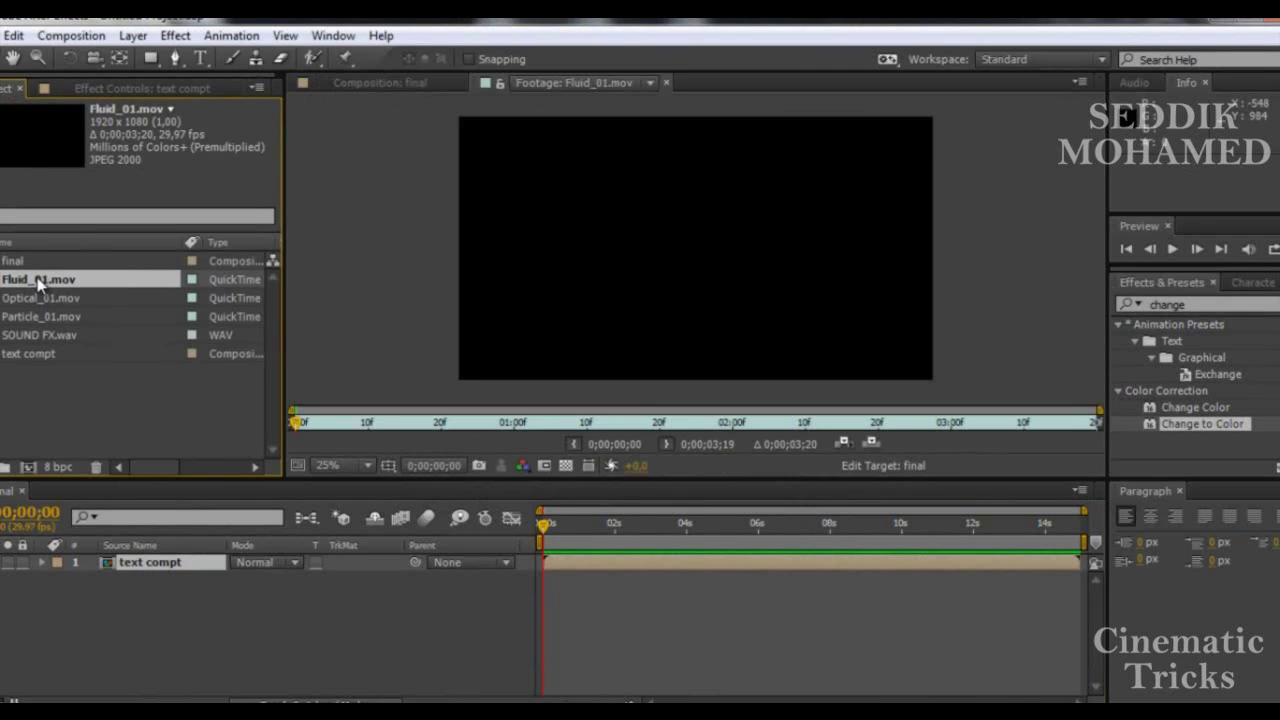
pyautogui.click(368, 422)
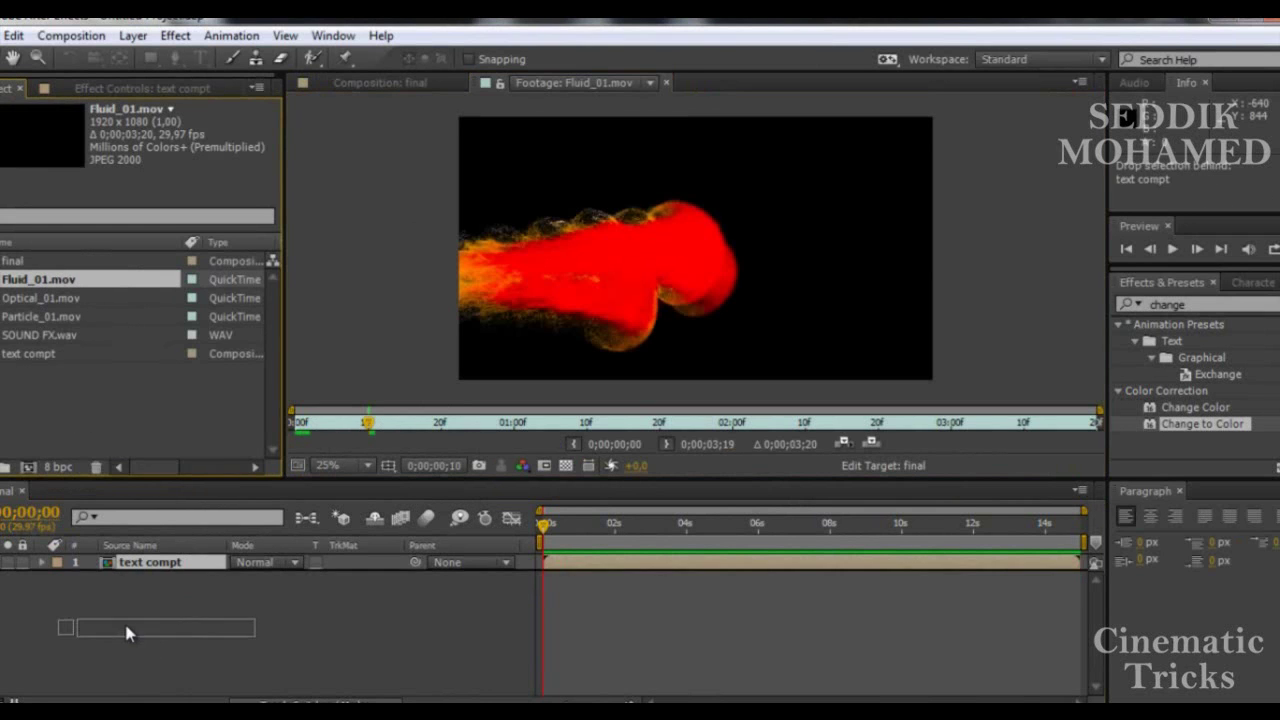
pyautogui.moveTo(55, 284); pyautogui.dragTo(124, 620)
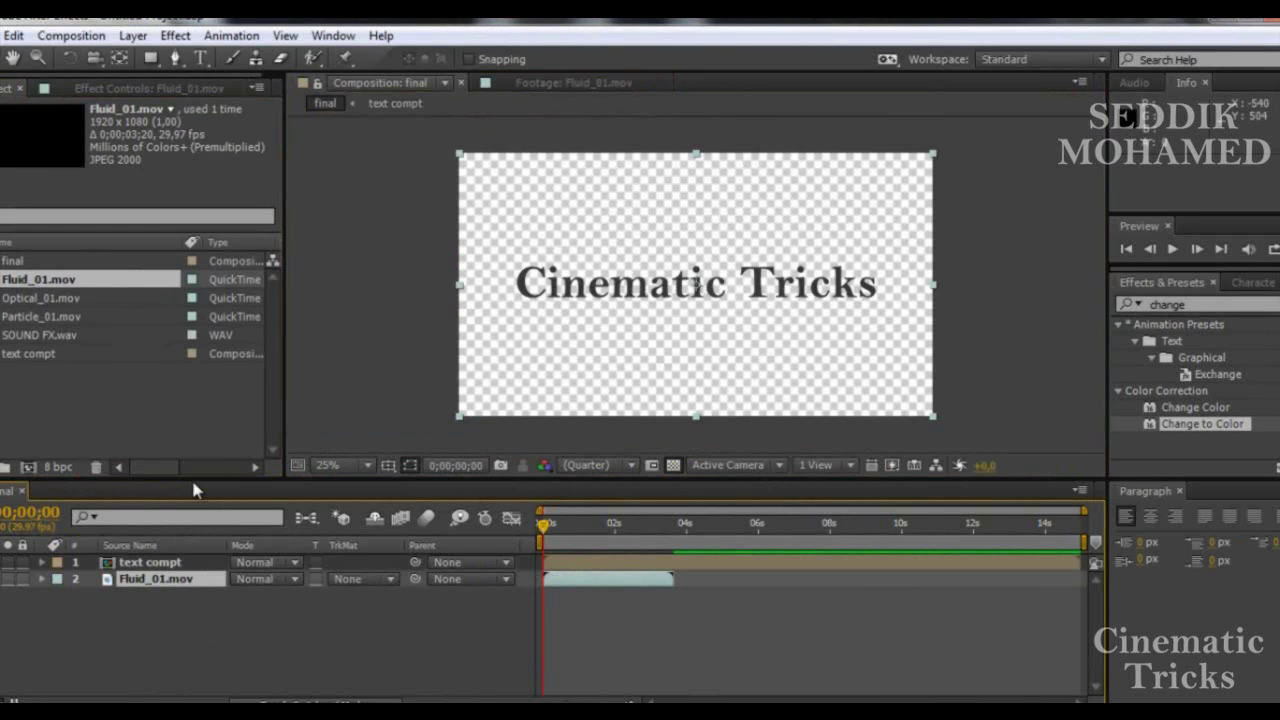
pyautogui.click(602, 523)
pyautogui.click(655, 523)
pyautogui.click(604, 533)
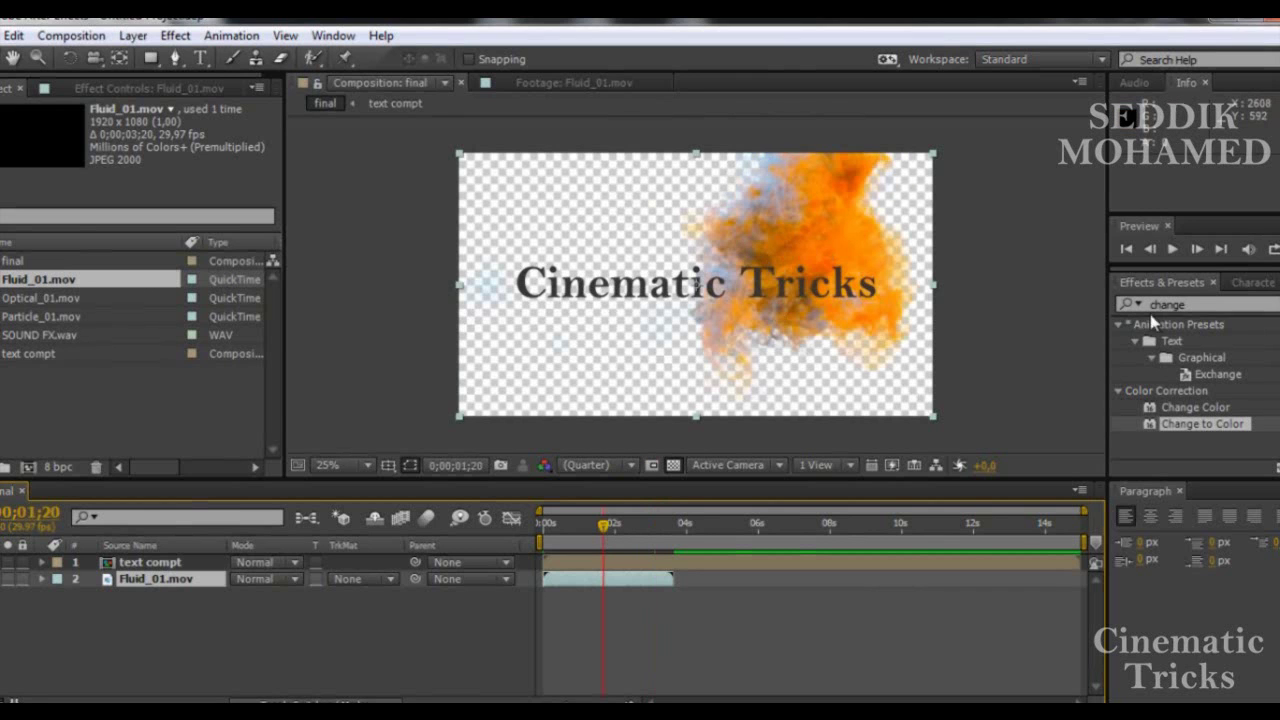
# - Search 'uns' and apply Unsharp Mask to Fluid_01.mov at defaults (Amount 50, Radius 1.0, Threshold 0)
pyautogui.click(1200, 304)
pyautogui.press('BackSpace')
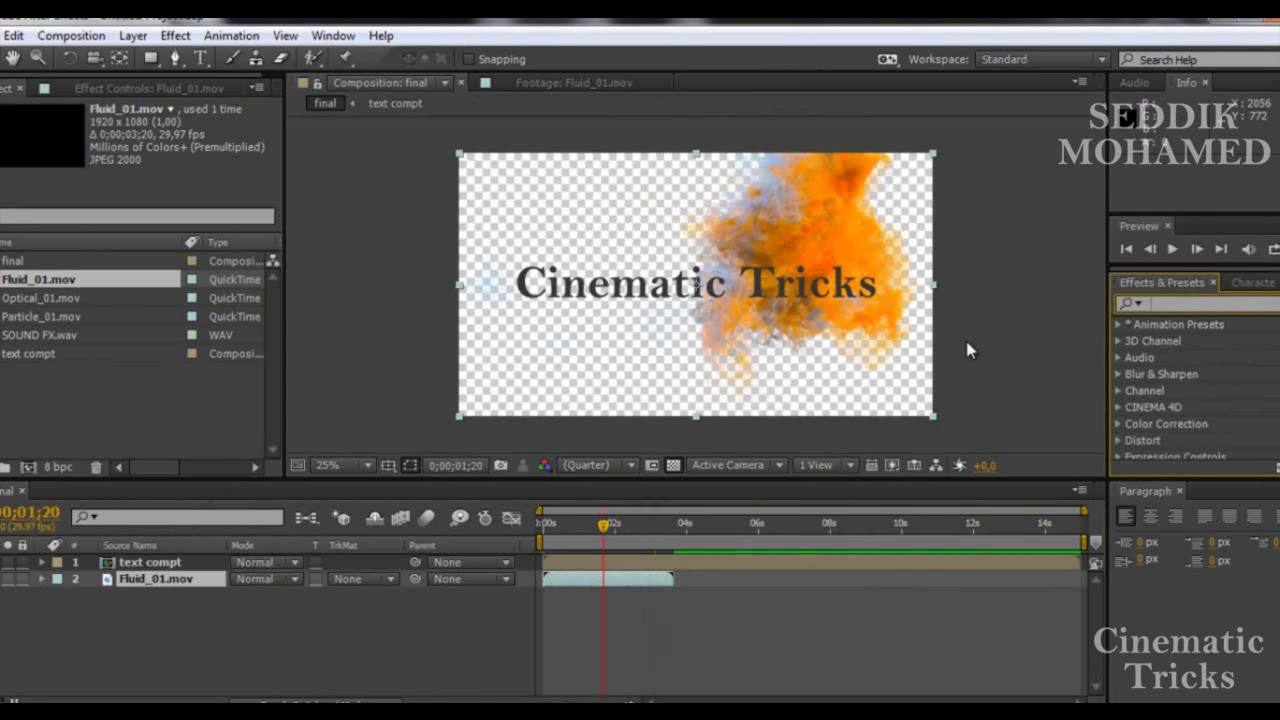
pyautogui.write('h')
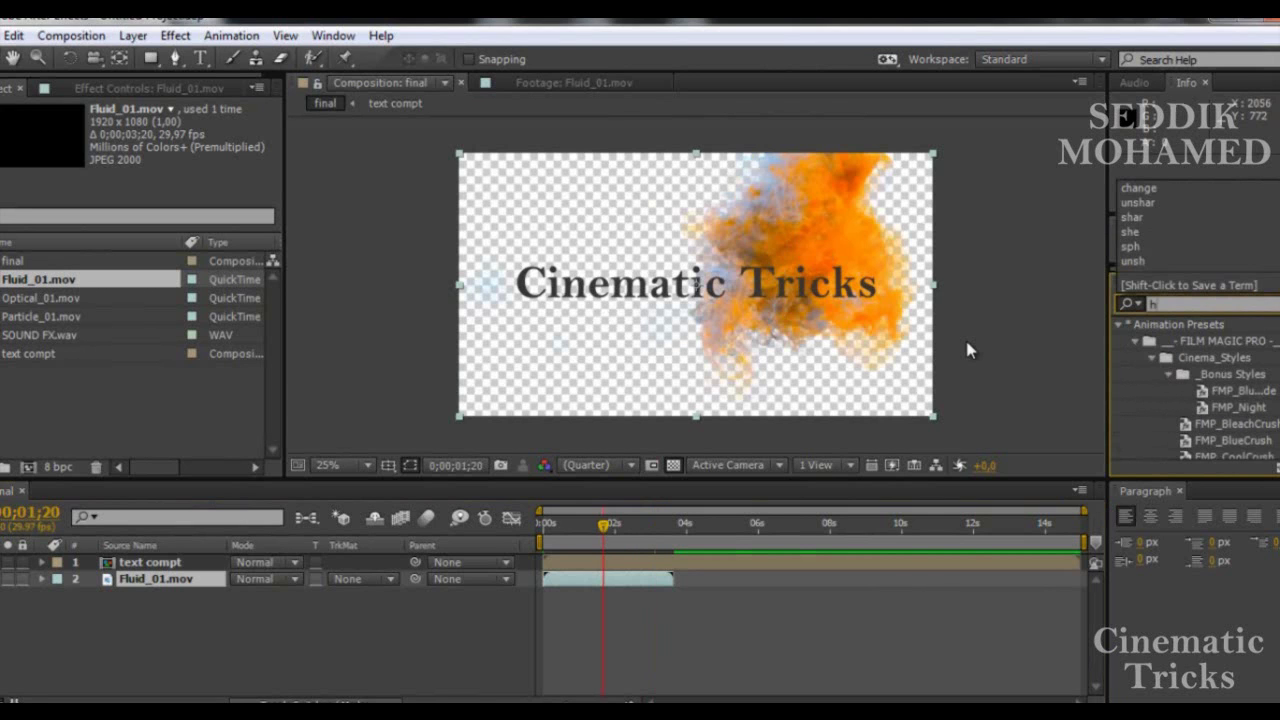
pyautogui.write('nssh')
pyautogui.press('BackSpace')
pyautogui.press('BackSpace')
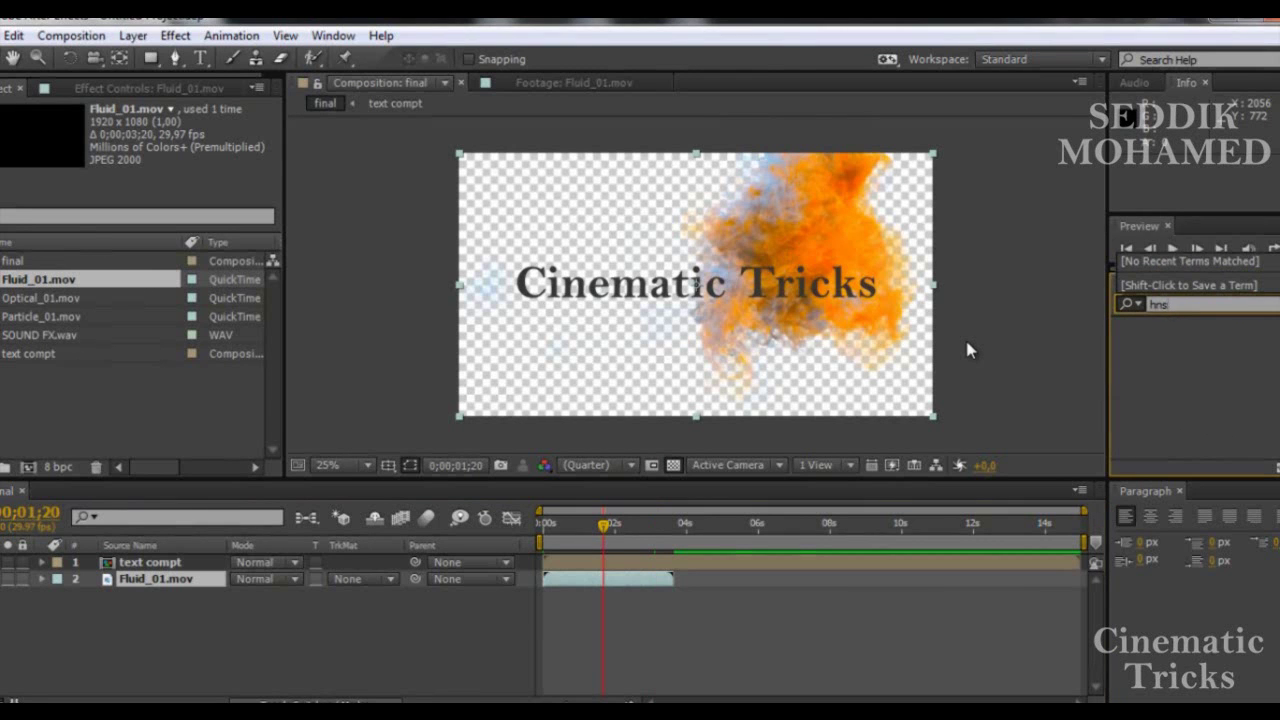
pyautogui.press('BackSpace')
pyautogui.press('BackSpace')
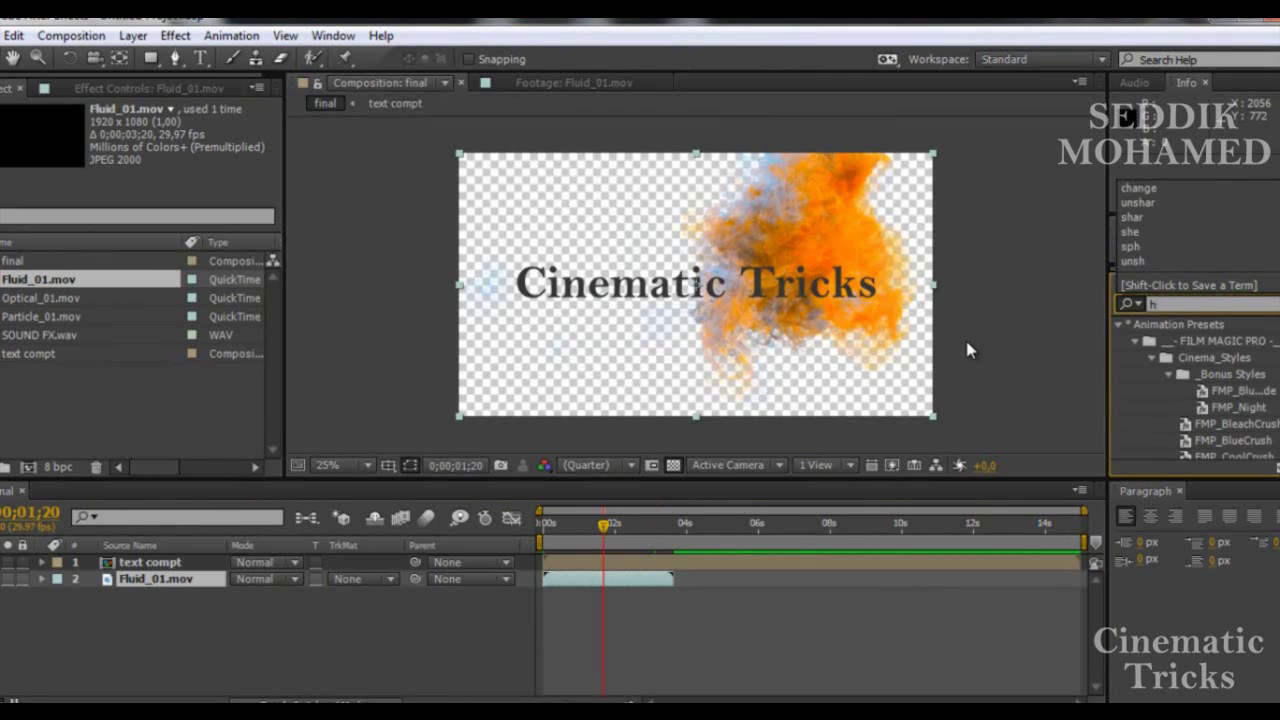
pyautogui.write('ns')
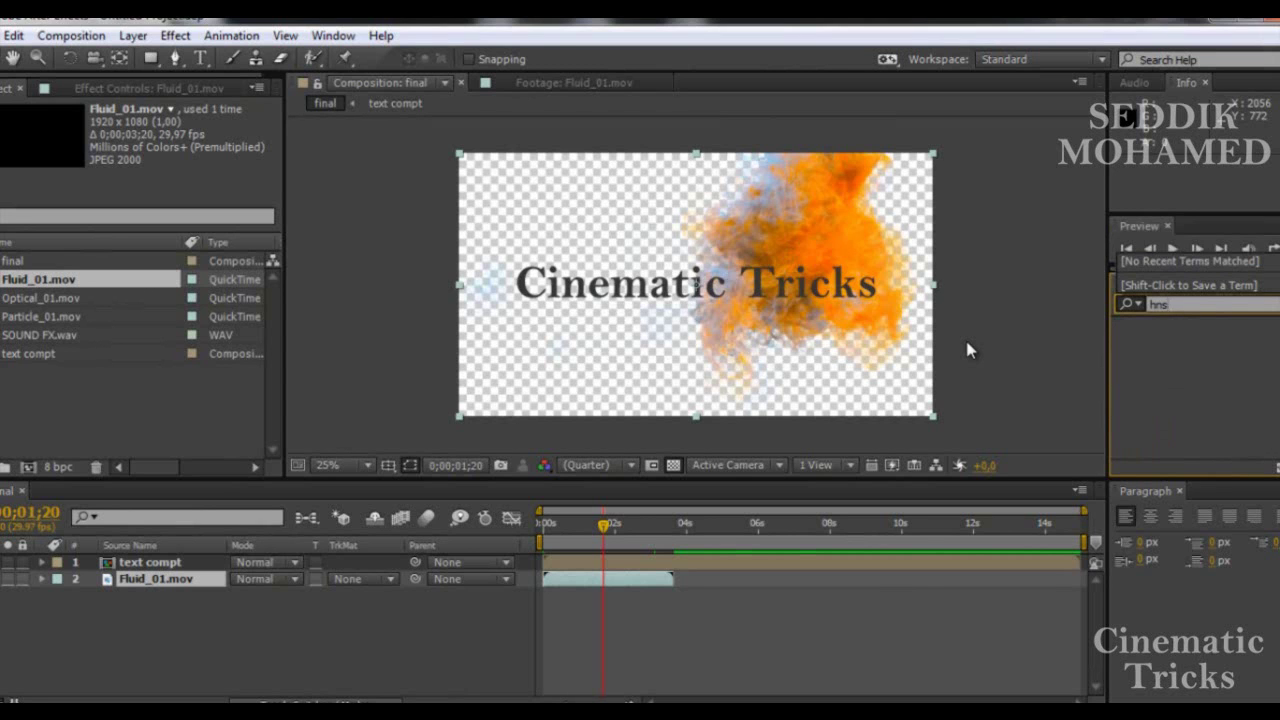
pyautogui.press('BackSpace')
pyautogui.press('BackSpace')
pyautogui.write('uns')
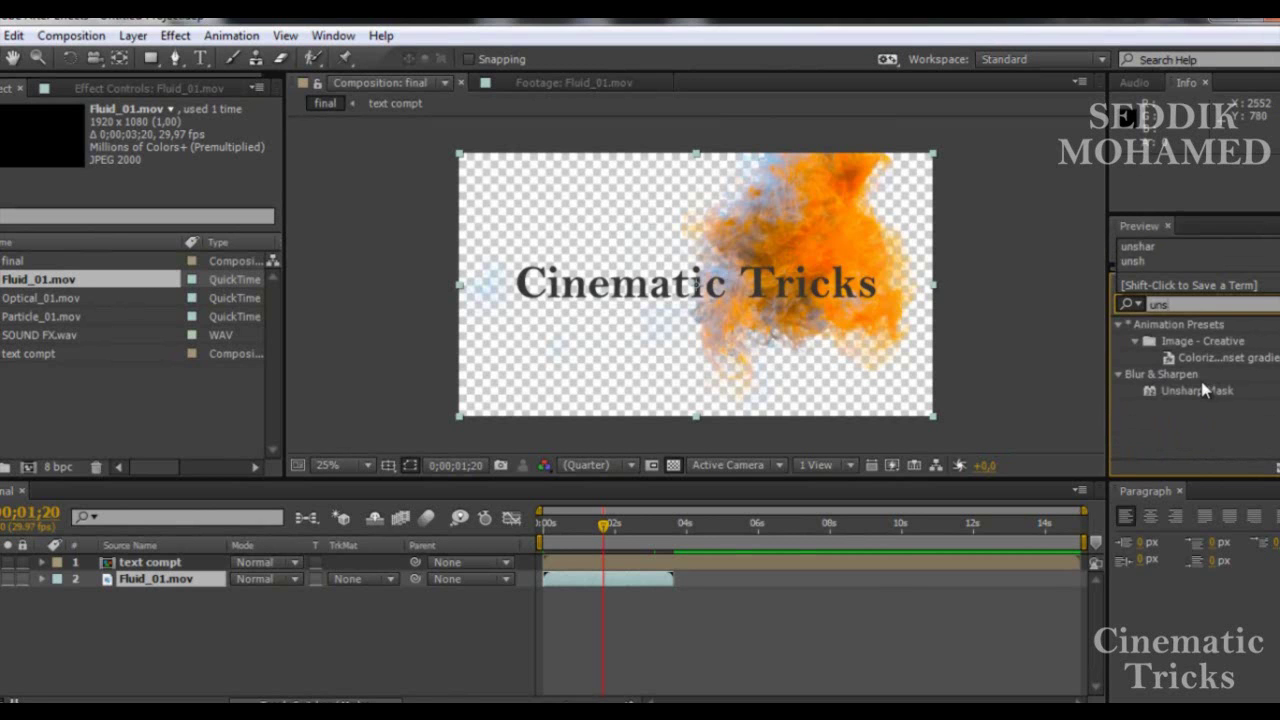
pyautogui.moveTo(1205, 390)
pyautogui.mouseDown()
pyautogui.moveTo(290, 535)
pyautogui.moveTo(172, 584)
pyautogui.mouseUp()
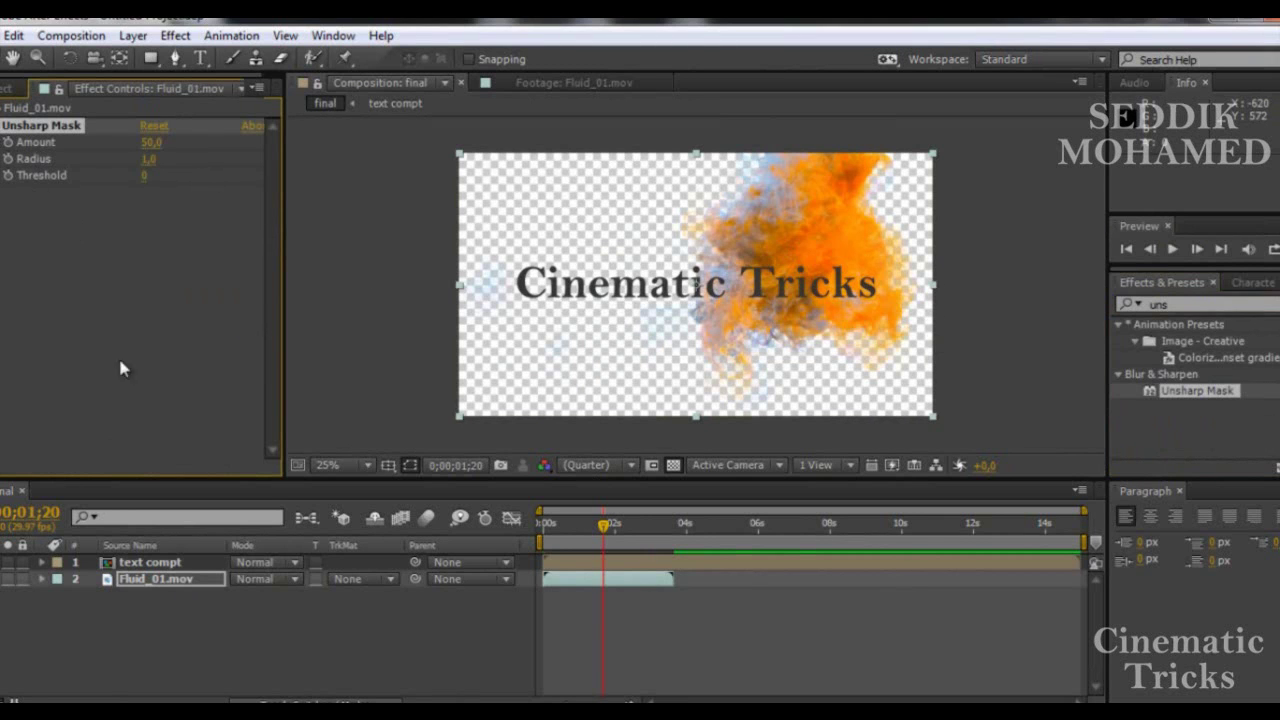
pyautogui.click(160, 567)
pyautogui.click(161, 577)
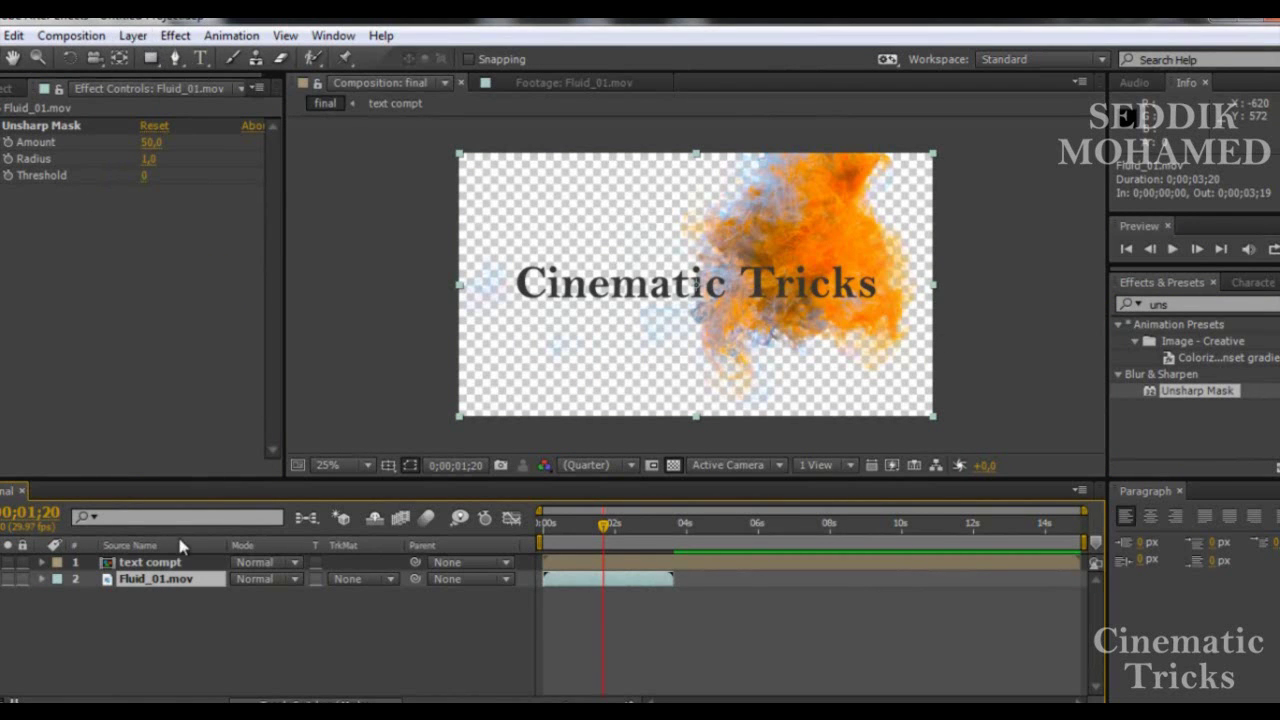
# - Pre-compose Fluid_01.mov as 'video compt', then select both text compt and video compt
pyautogui.click(166, 566)
pyautogui.click(156, 579)
pyautogui.click(133, 36)
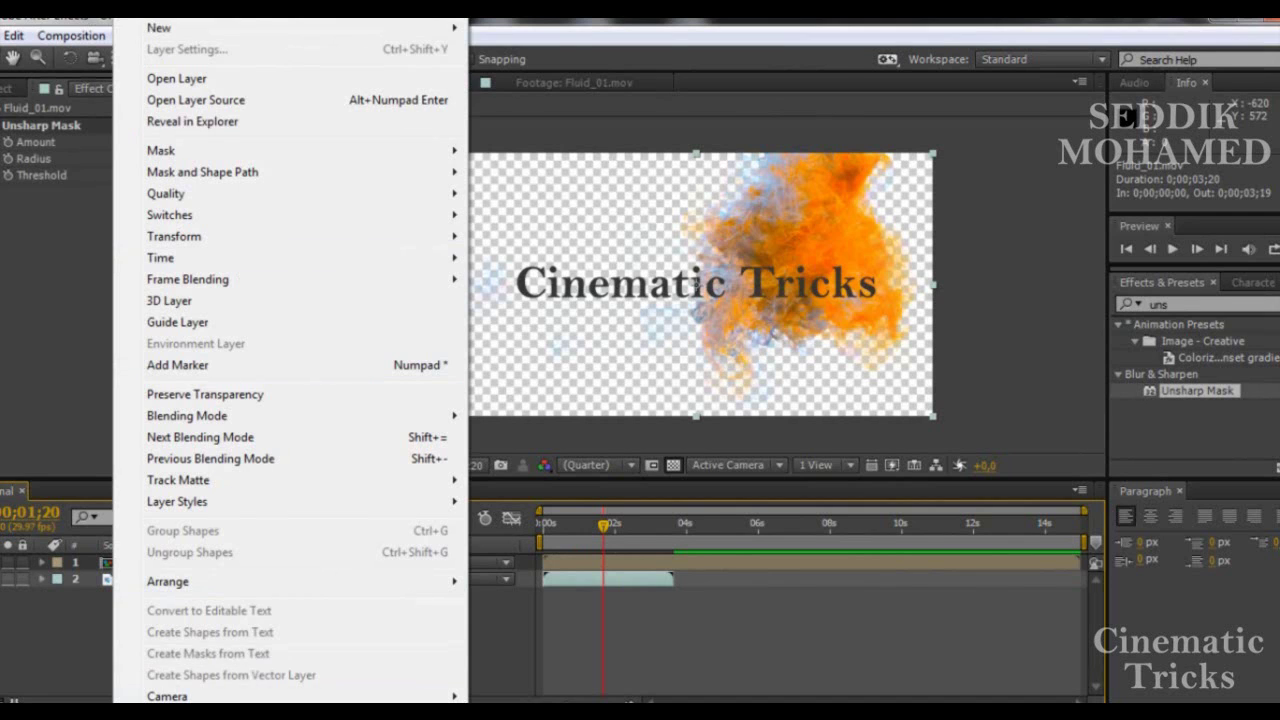
pyautogui.hotkey('ctrl', 'shift', 'c')
pyautogui.write('vid')
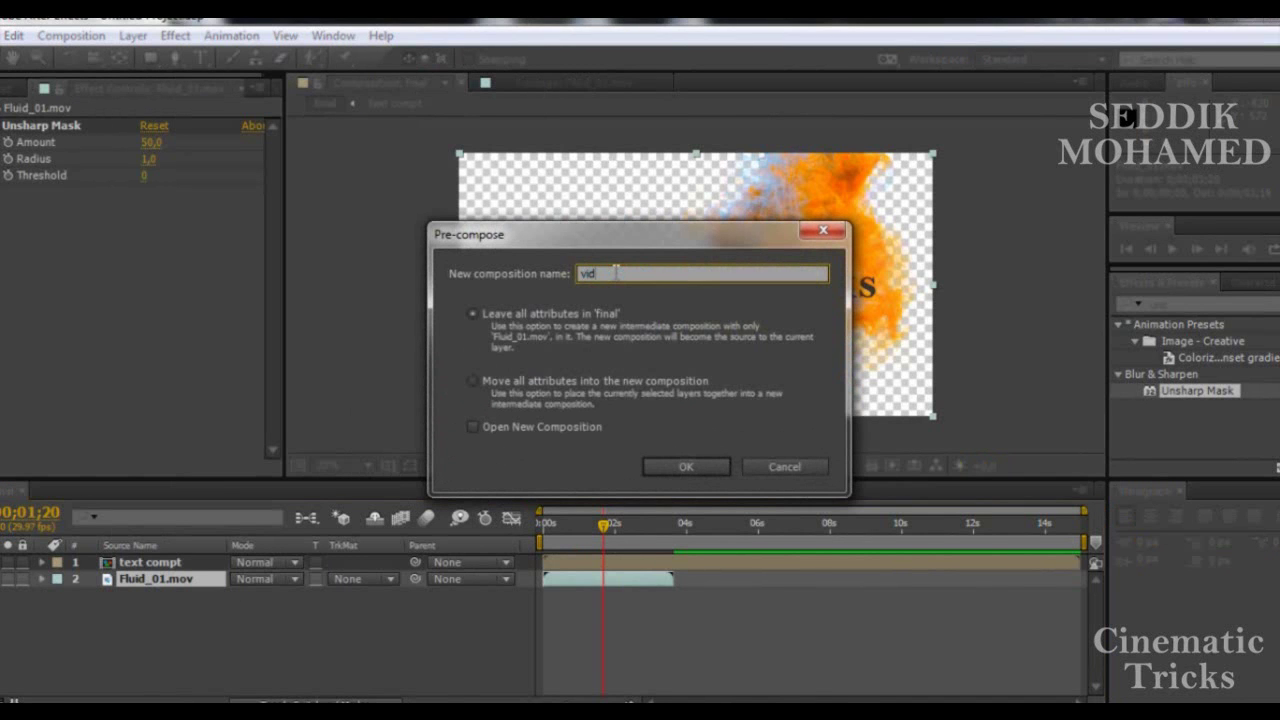
pyautogui.write('eo c')
pyautogui.write('ompt')
pyautogui.press('Return')
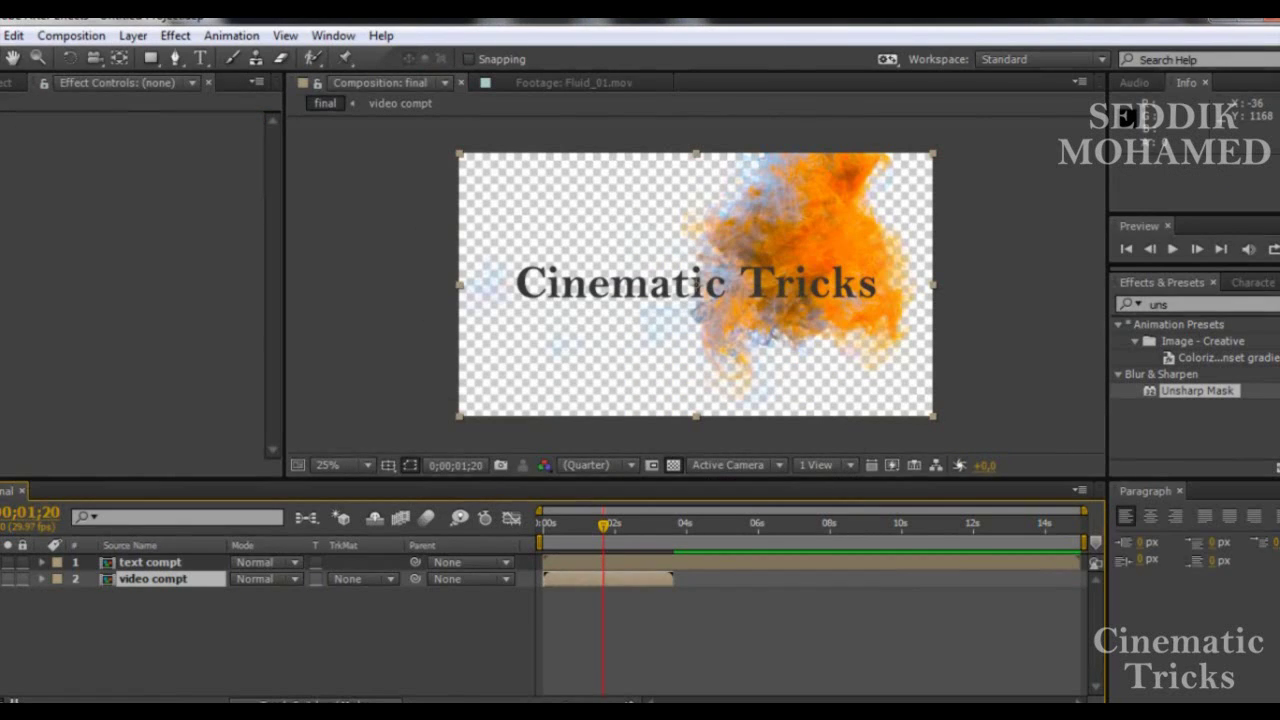
pyautogui.click(158, 620)
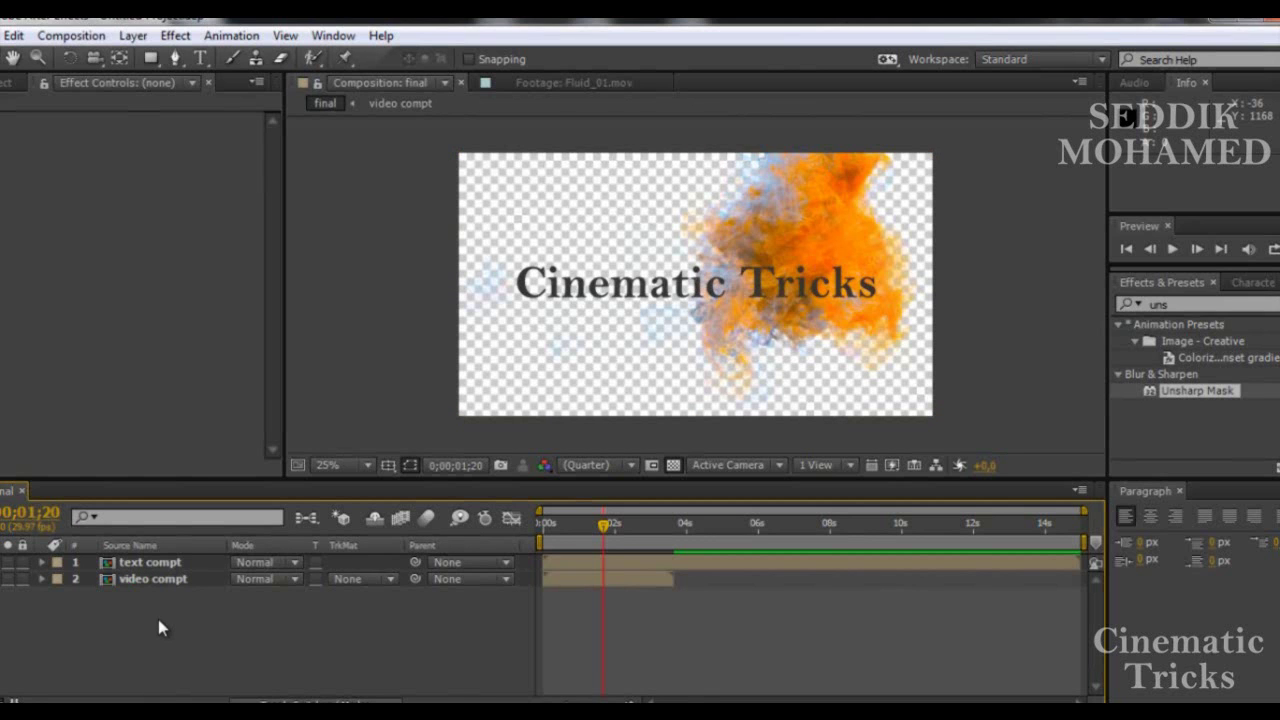
pyautogui.moveTo(172, 615); pyautogui.dragTo(114, 558)
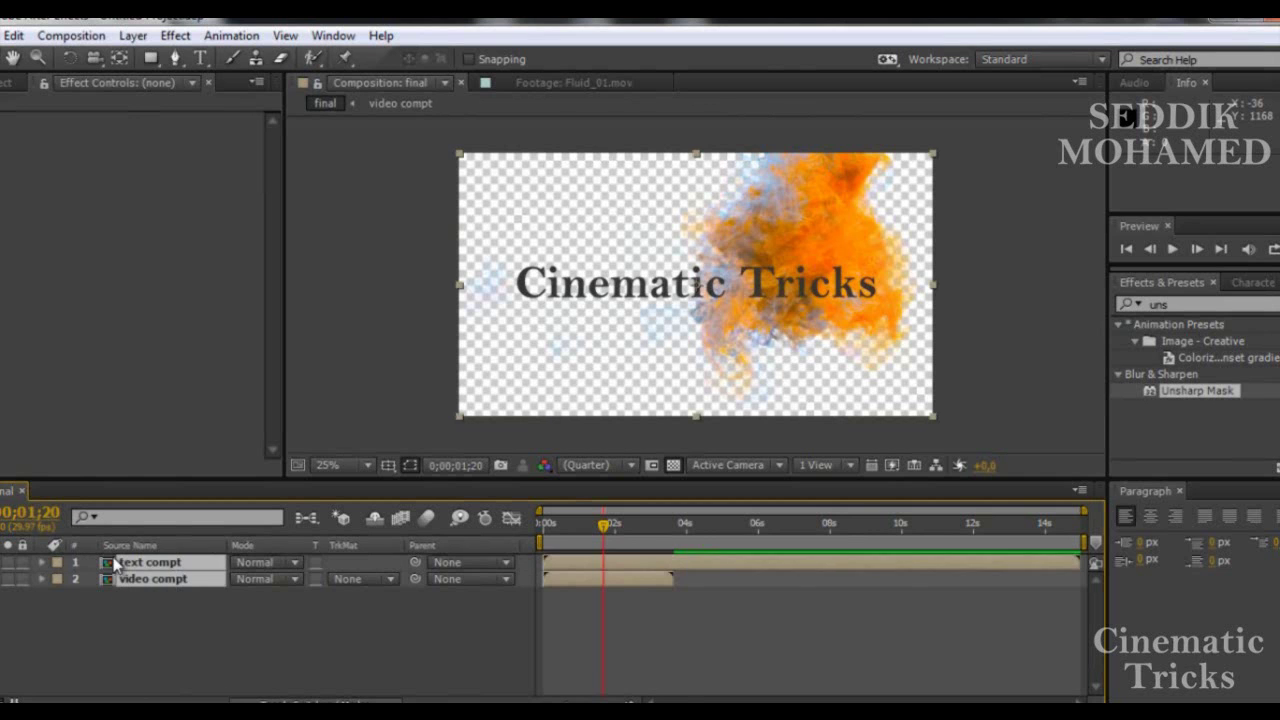
# - Pre-compose the selected text compt and video compt layers together as 'intro compt'
pyautogui.click(133, 35)
pyautogui.hotkey('ctrl', 'shift', 'c')
pyautogui.write('intro co')
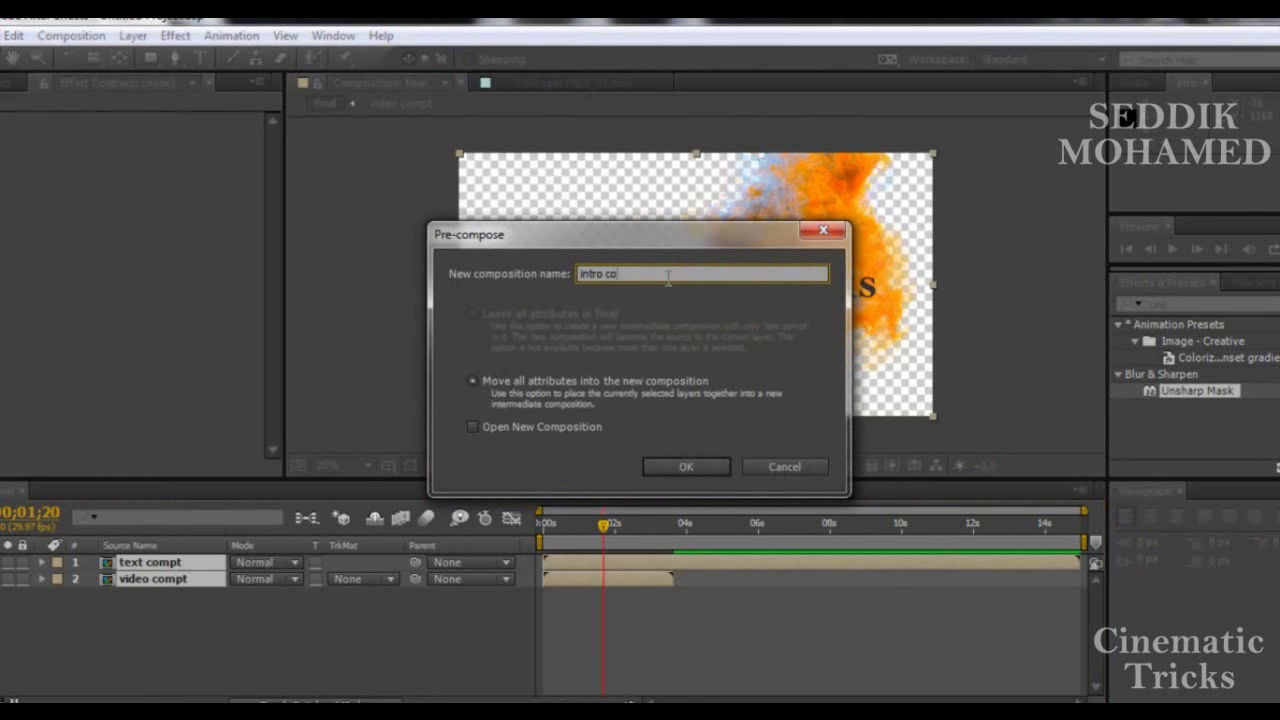
pyautogui.press('Return')
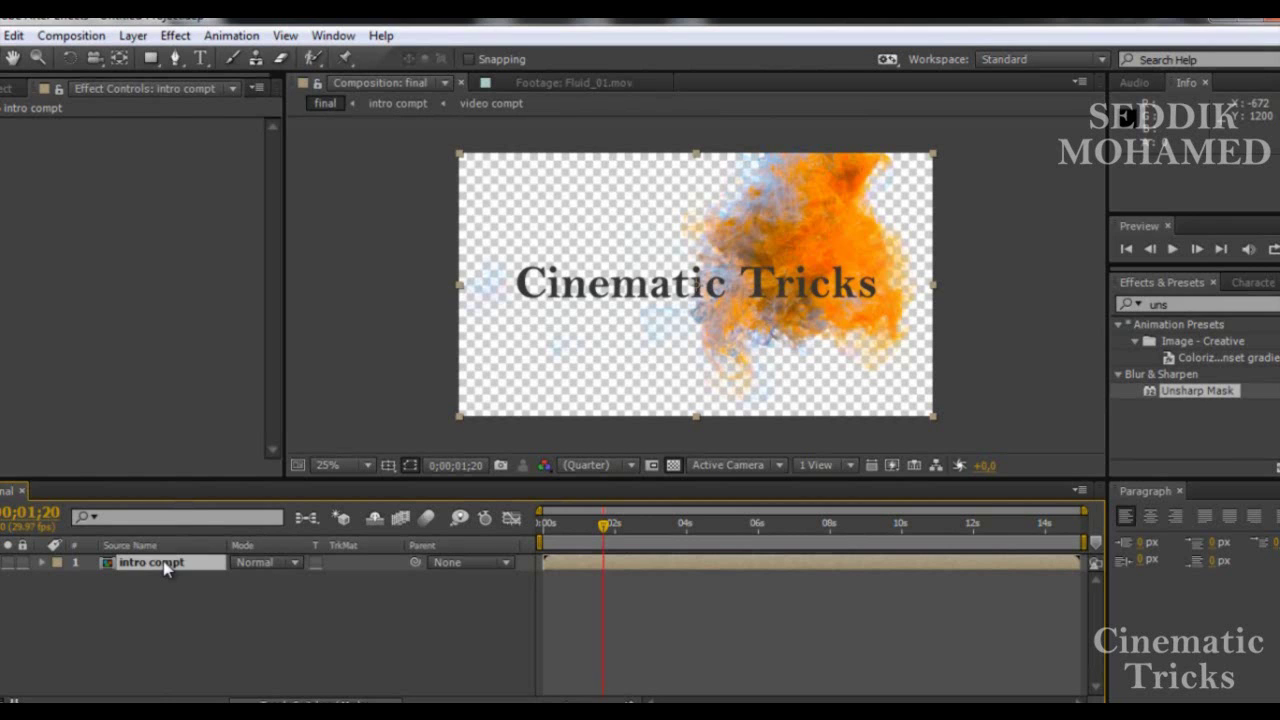
pyautogui.press('Return')
pyautogui.press('Return')
pyautogui.click(153, 570)
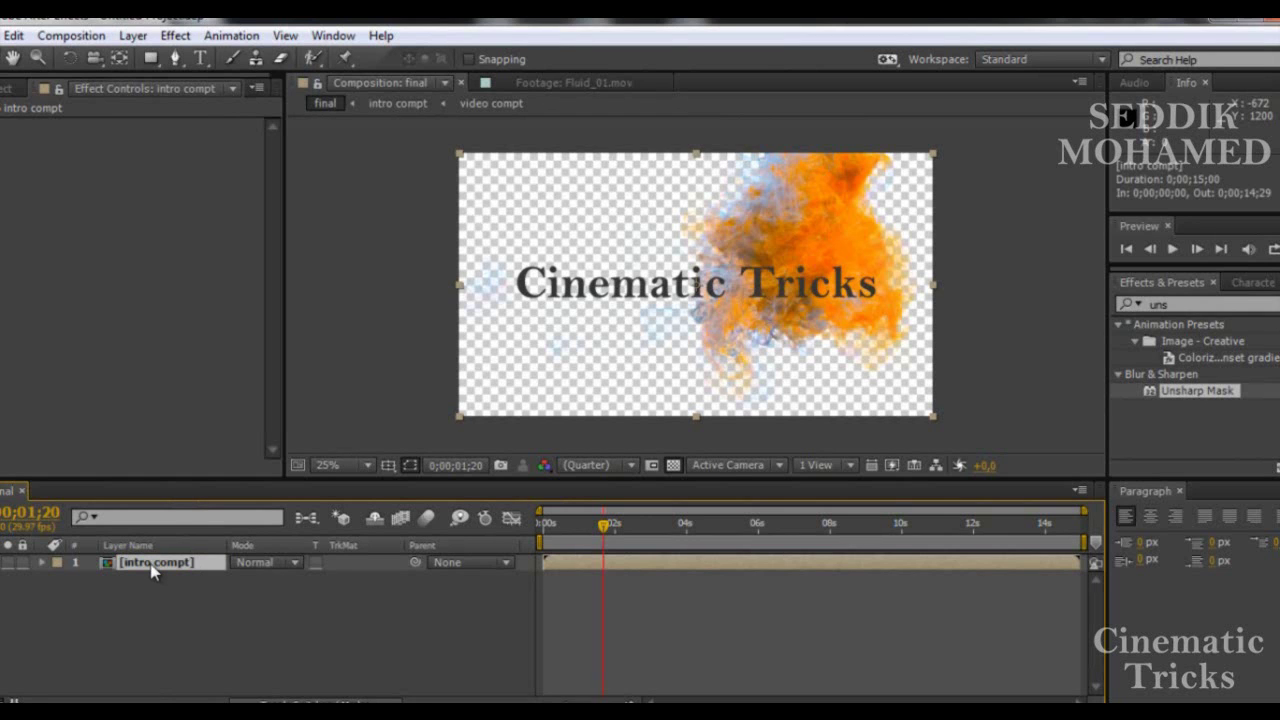
# - Inside intro compt, duplicate text compt and place the copy above video compt
pyautogui.doubleClick(153, 567)
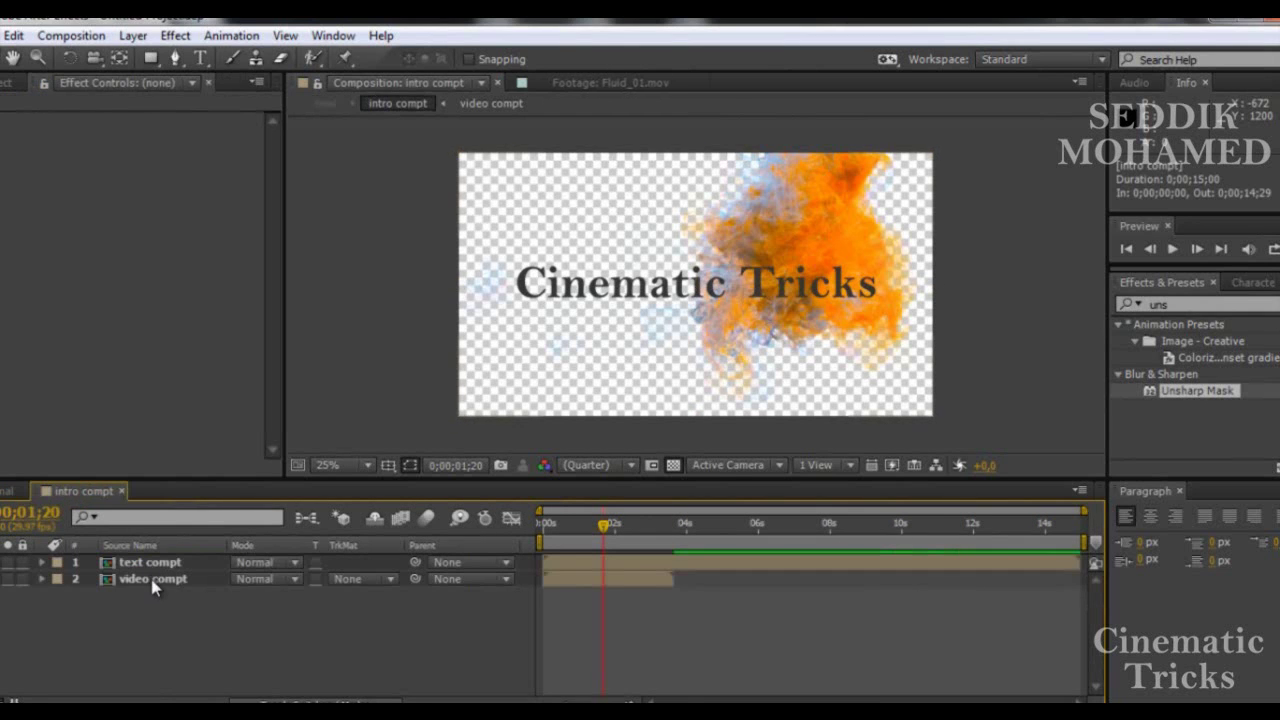
pyautogui.click(152, 580)
pyautogui.keyDown('shift'); pyautogui.click(145, 564); pyautogui.keyUp('shift')
pyautogui.moveTo(145, 564); pyautogui.dragTo(146, 591)
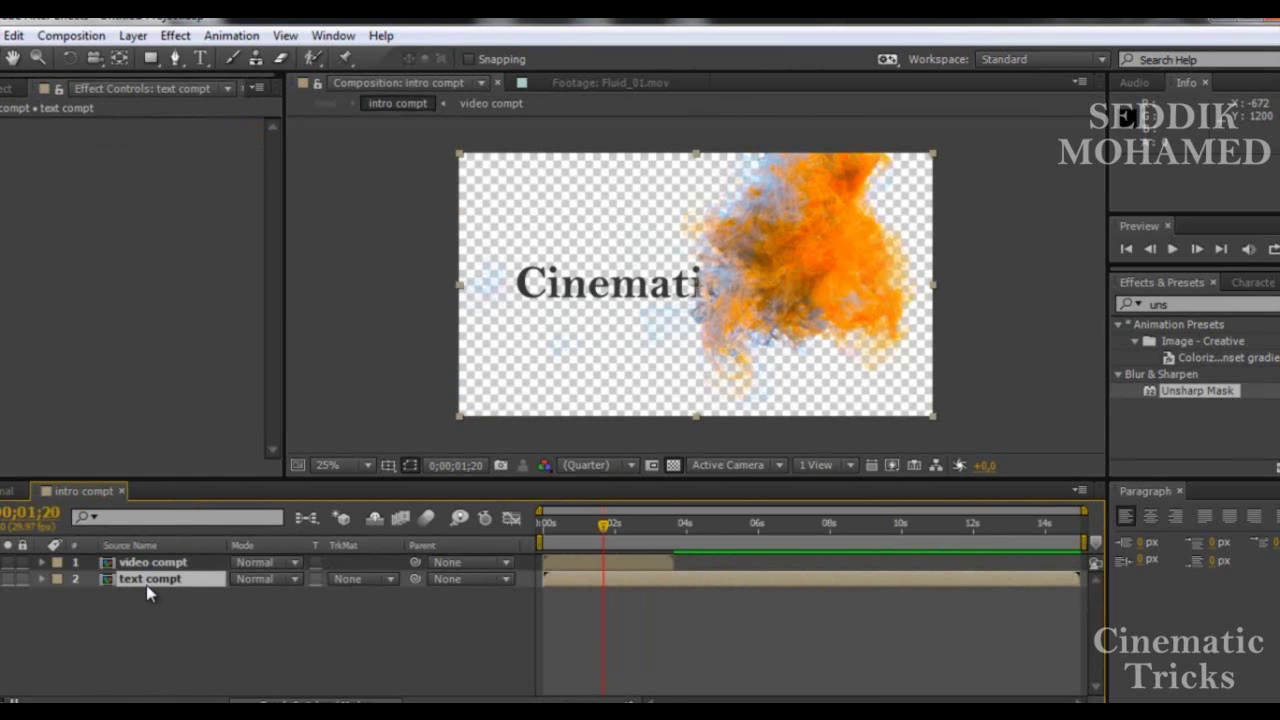
pyautogui.hotkey('ctrl', 'd')
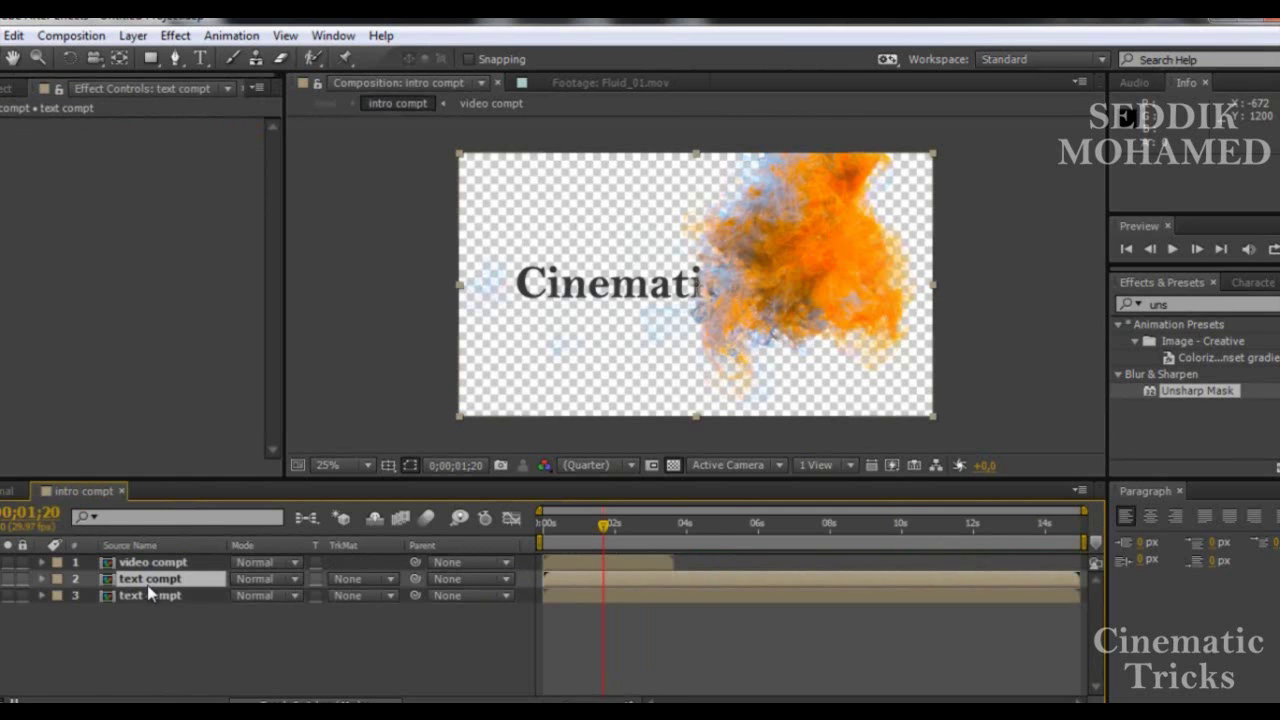
pyautogui.moveTo(154, 580); pyautogui.dragTo(150, 562)
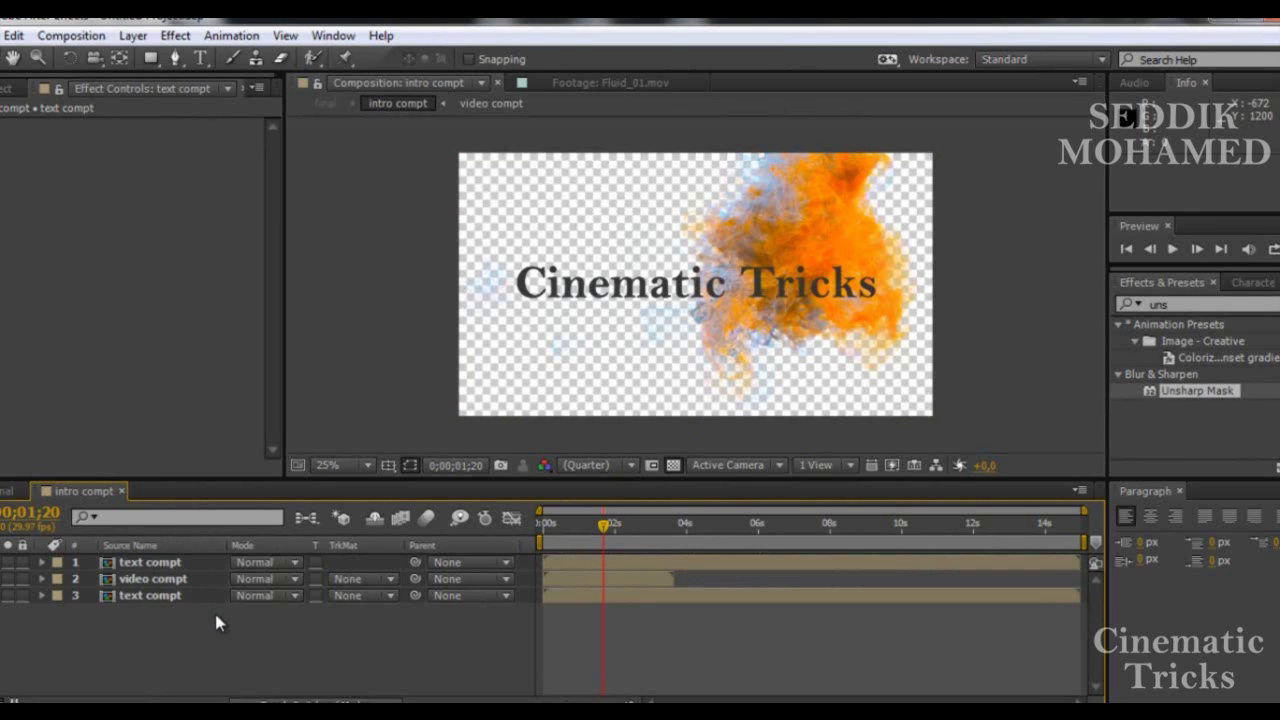
# - Solo the bottom text compt layer and return the playhead to the start
pyautogui.click(173, 594)
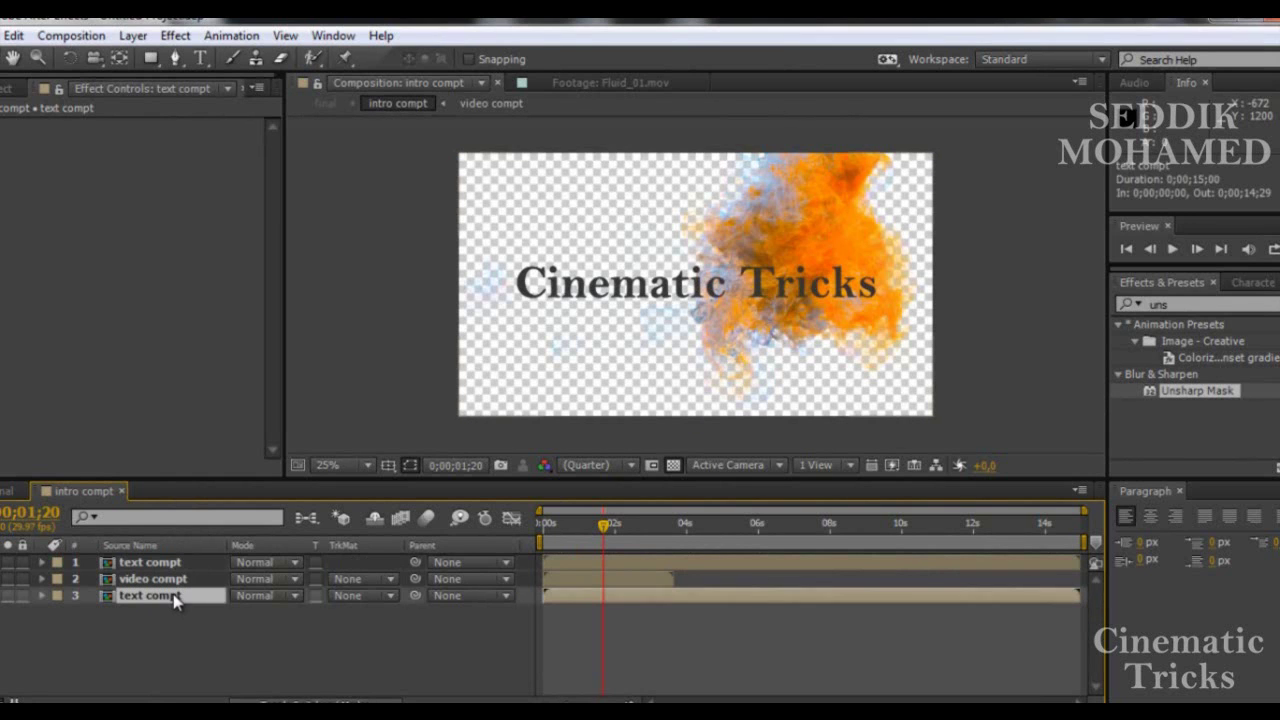
pyautogui.click(8, 596)
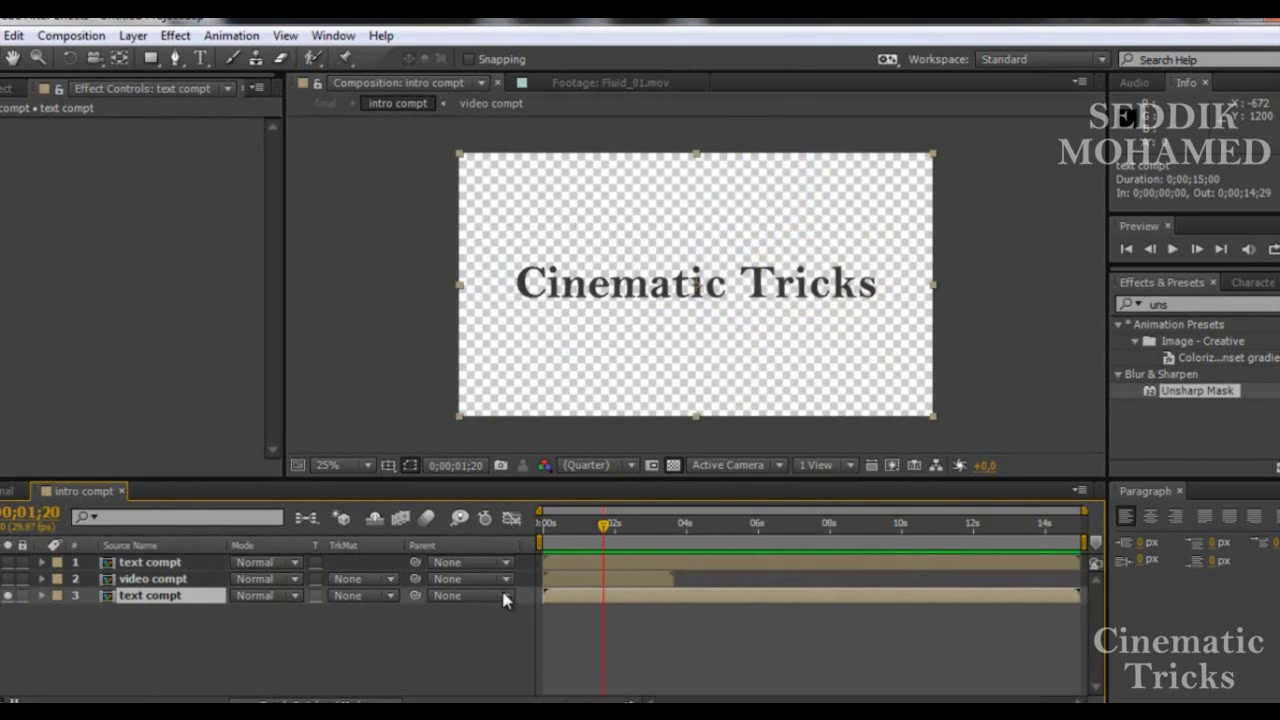
pyautogui.click(549, 524)
# - Keyframe the bottom text compt's Opacity from 0% at 0s to 100% at about 0;00;28
pyautogui.press('t')
pyautogui.click(90, 612)
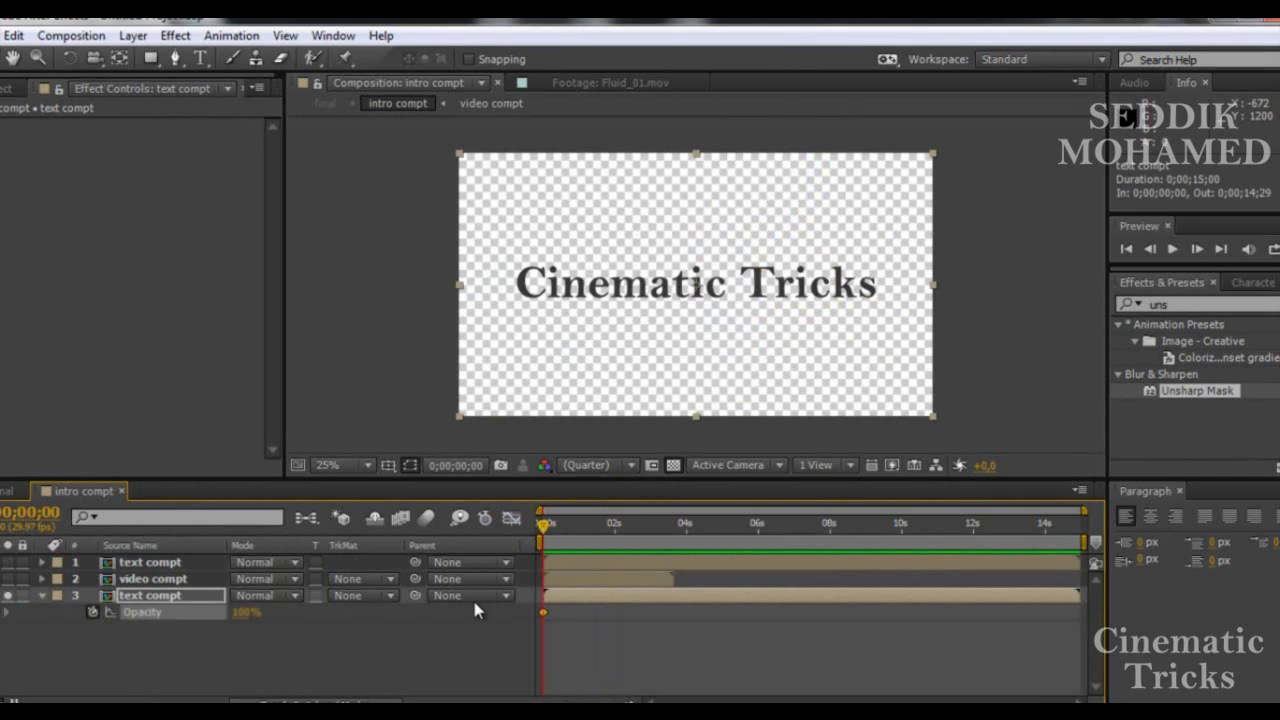
pyautogui.click(245, 612)
pyautogui.write('0')
pyautogui.press('Return')
pyautogui.moveTo(549, 522); pyautogui.dragTo(582, 527)
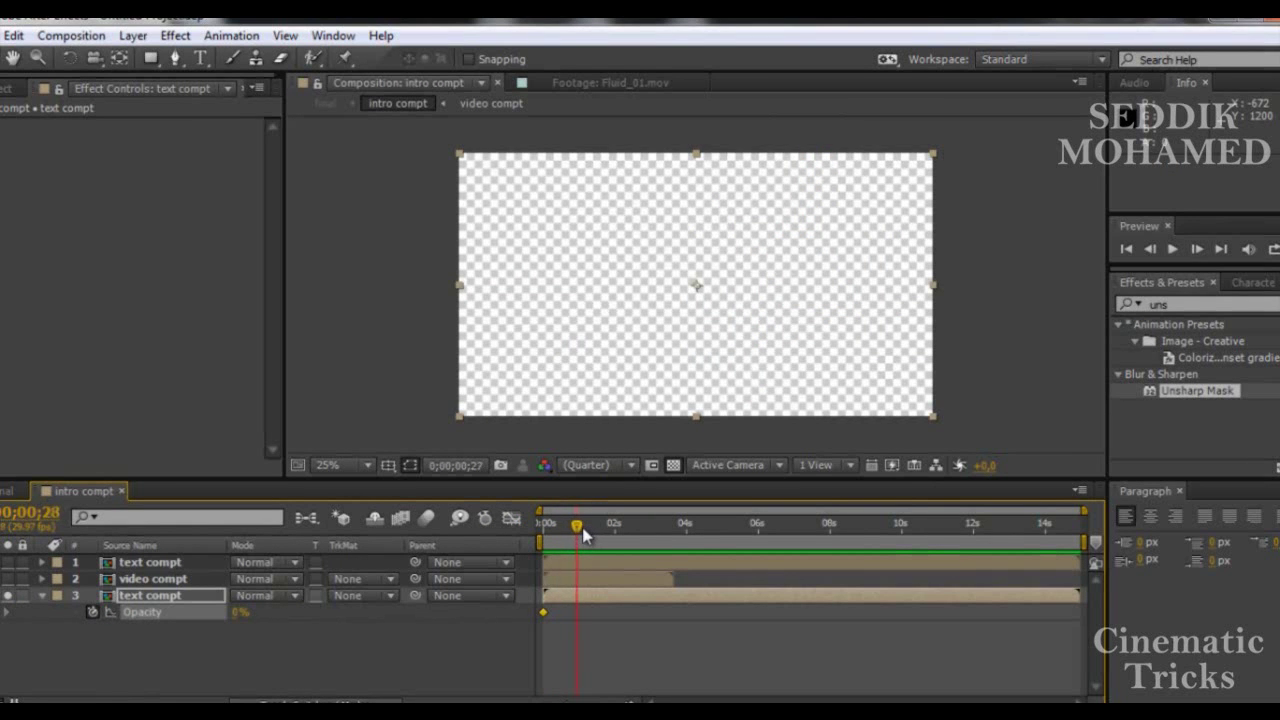
pyautogui.click(240, 612)
pyautogui.write('100')
pyautogui.press('Return')
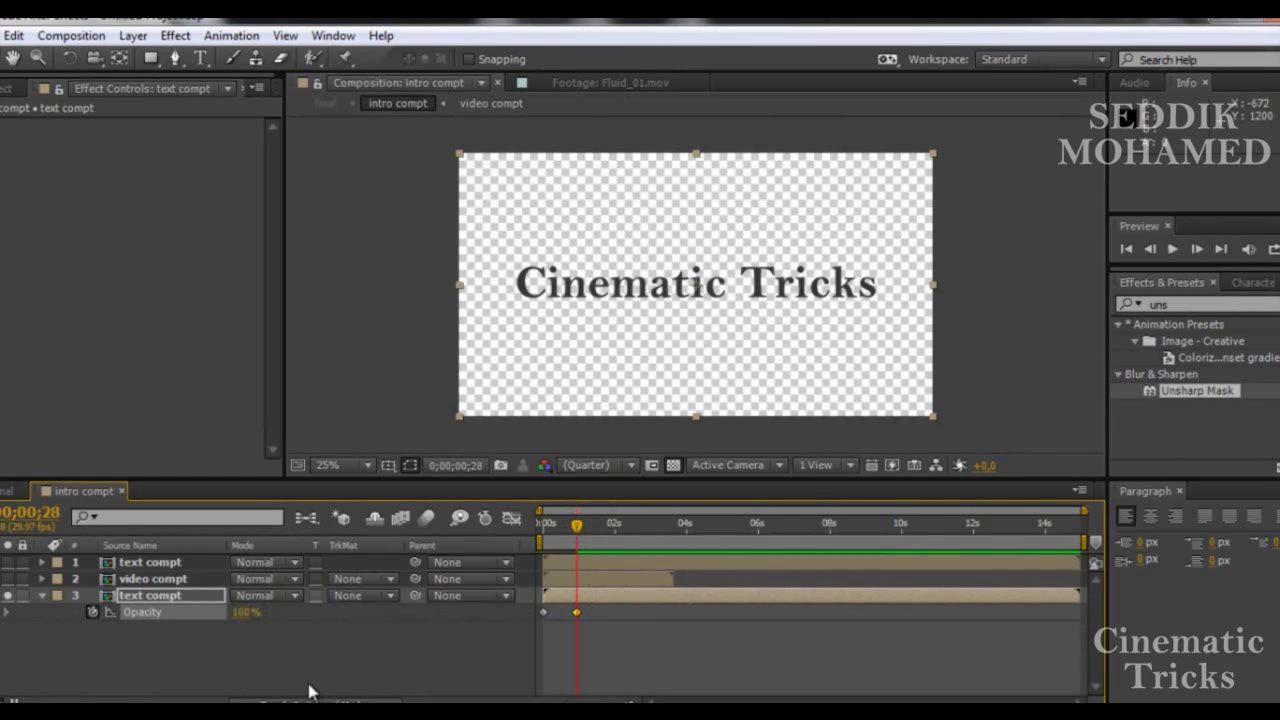
# - Set video compt's track matte to Alpha Matte, using the text compt above it
pyautogui.click(40, 596)
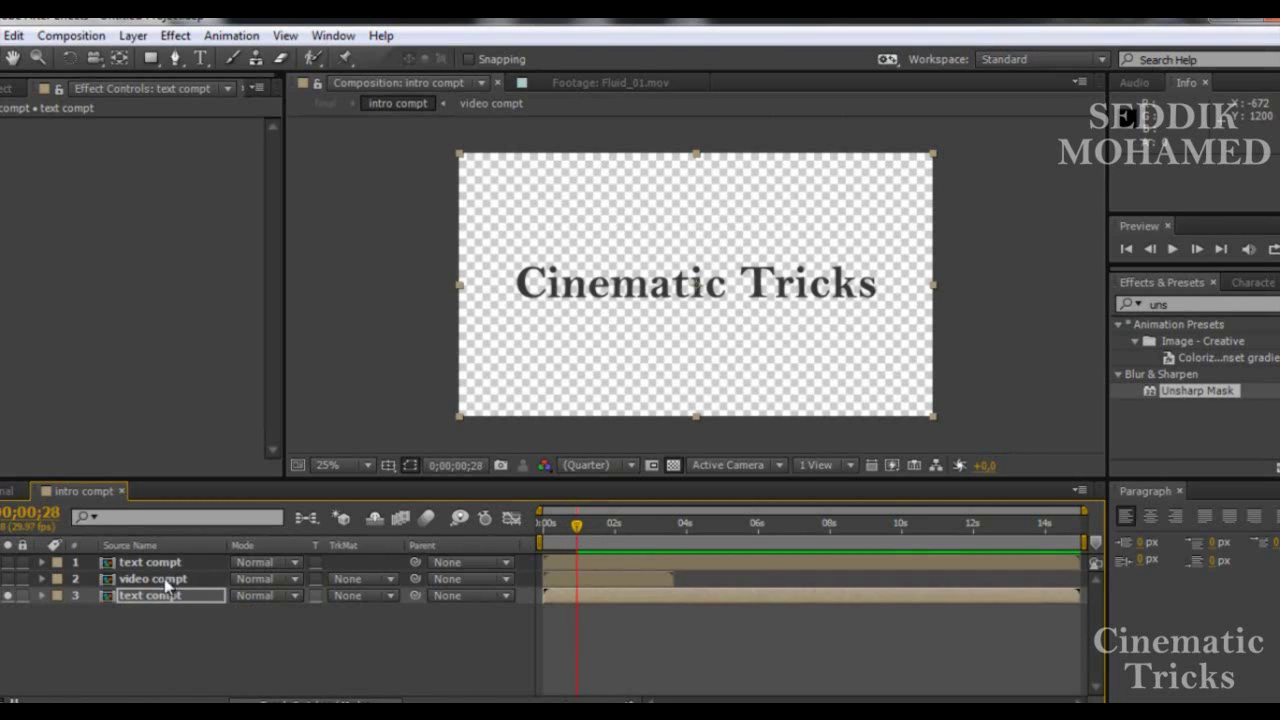
pyautogui.click(163, 584)
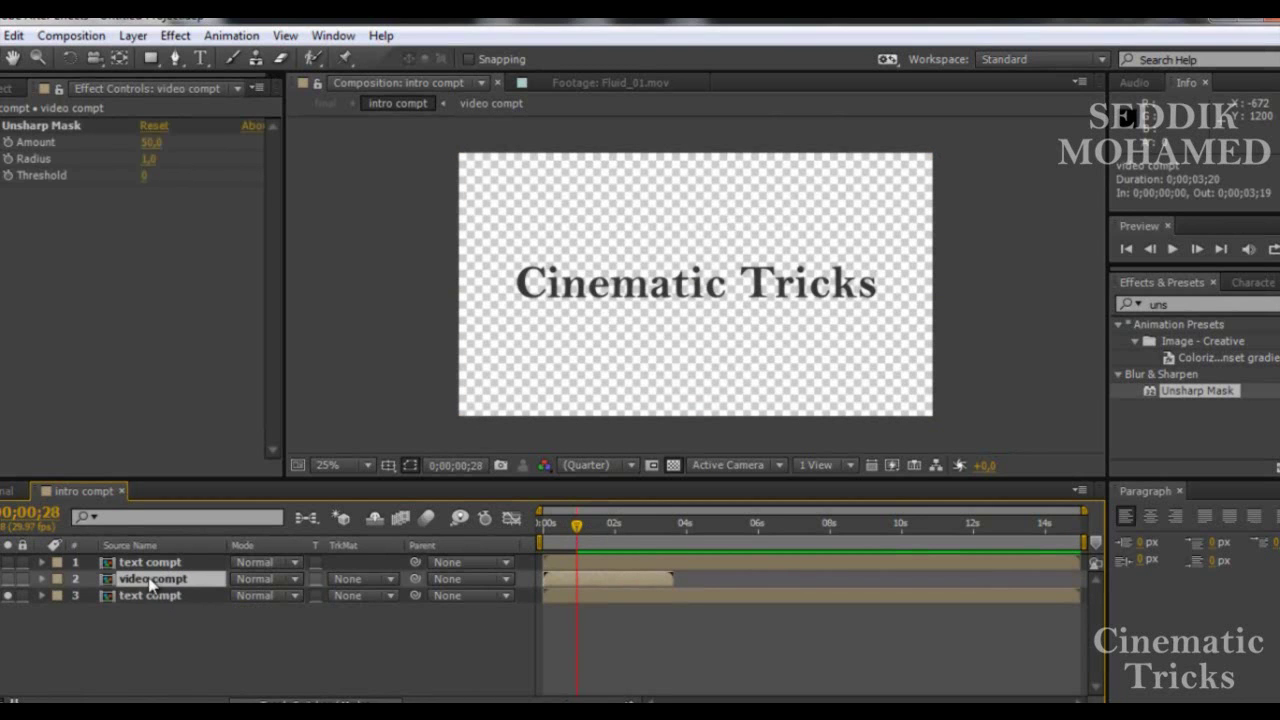
pyautogui.click(360, 579)
pyautogui.click(393, 629)
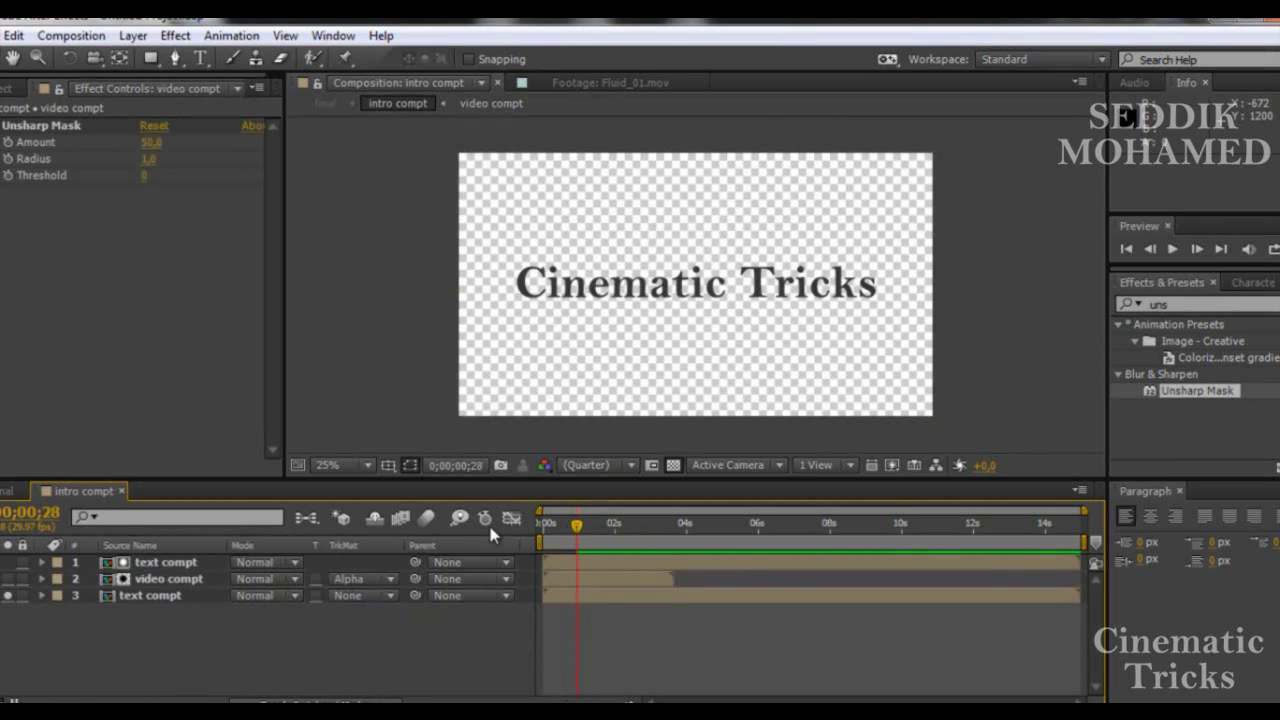
pyautogui.click(151, 582)
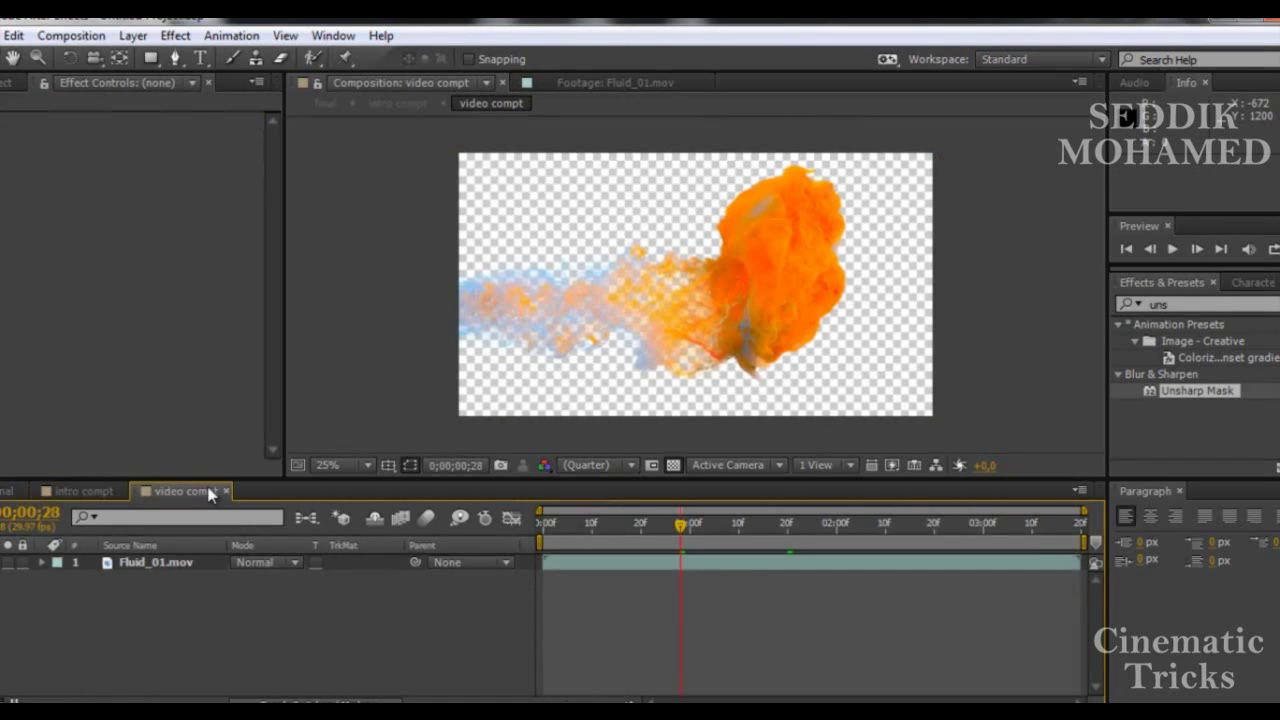
pyautogui.click(226, 491)
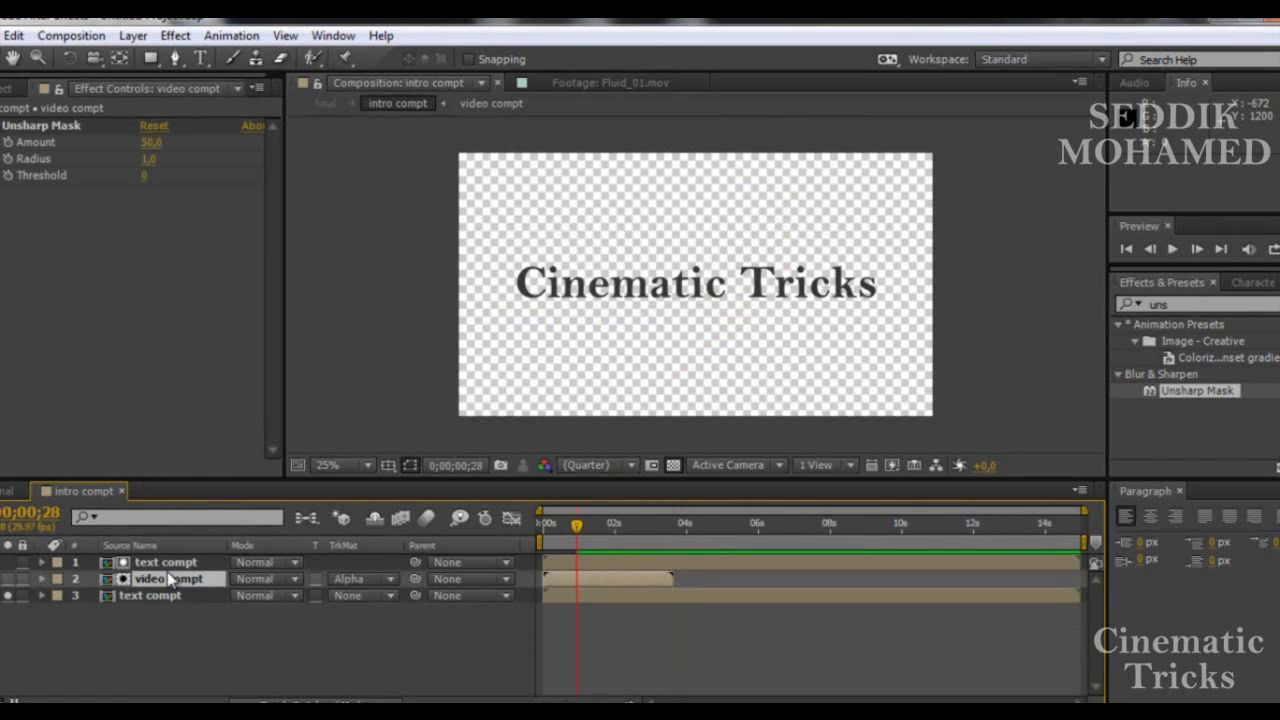
# - Hide the bottom text compt layer and preview the orange-filled letters at 0;00;01;15
pyautogui.click(599, 524)
pyautogui.moveTo(617, 524); pyautogui.dragTo(610, 524)
pyautogui.click(8, 595)
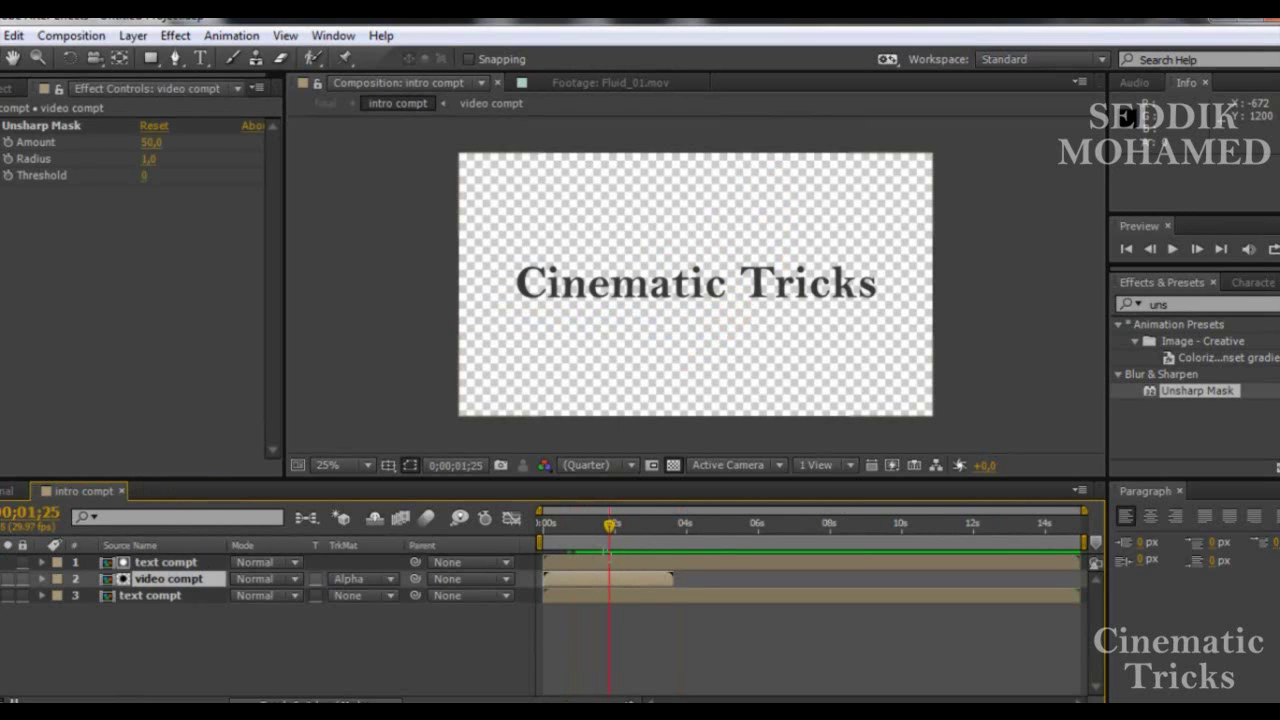
pyautogui.click(588, 524)
pyautogui.click(570, 526)
pyautogui.click(595, 527)
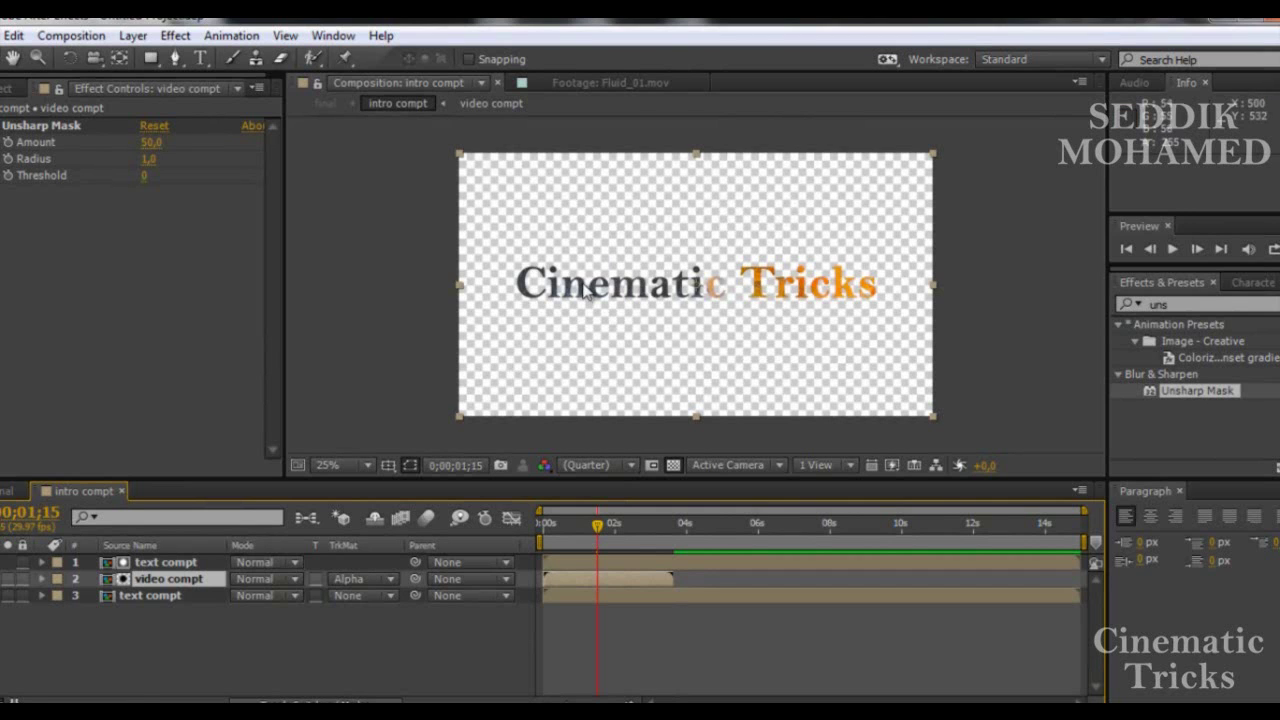
pyautogui.click(210, 682)
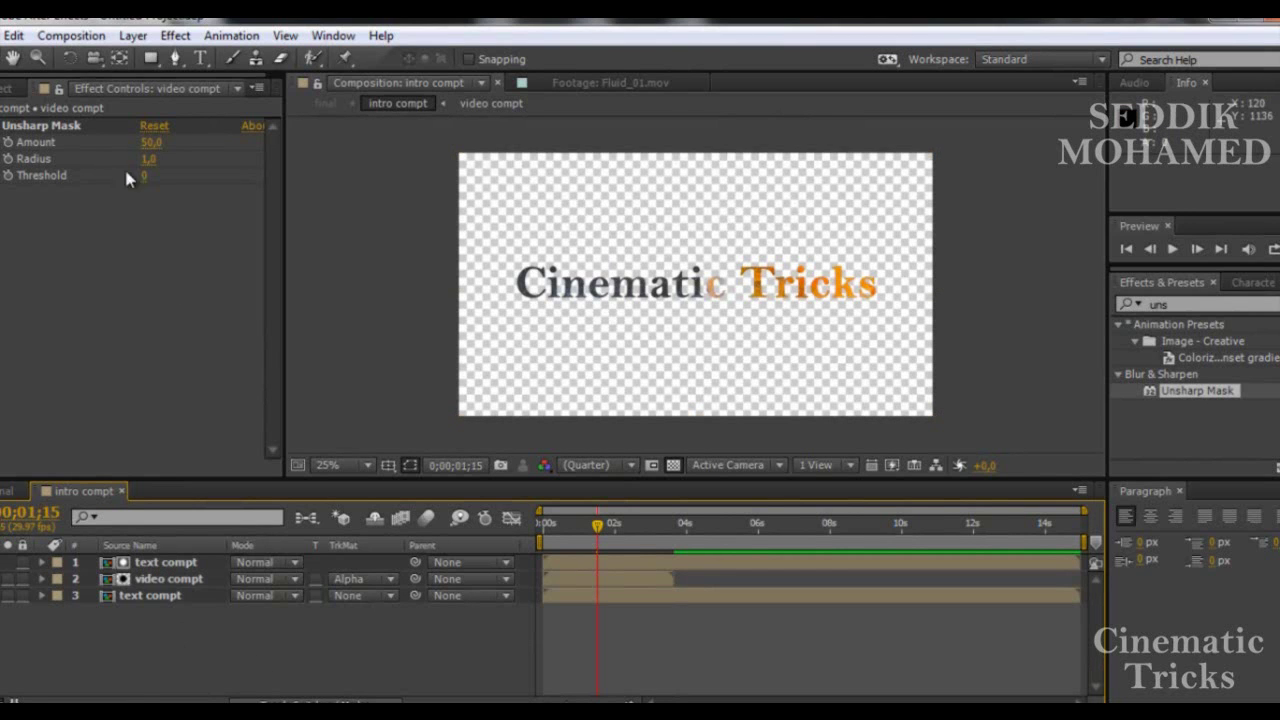
# - Create a white full-frame solid named 'light'
pyautogui.click(133, 36)
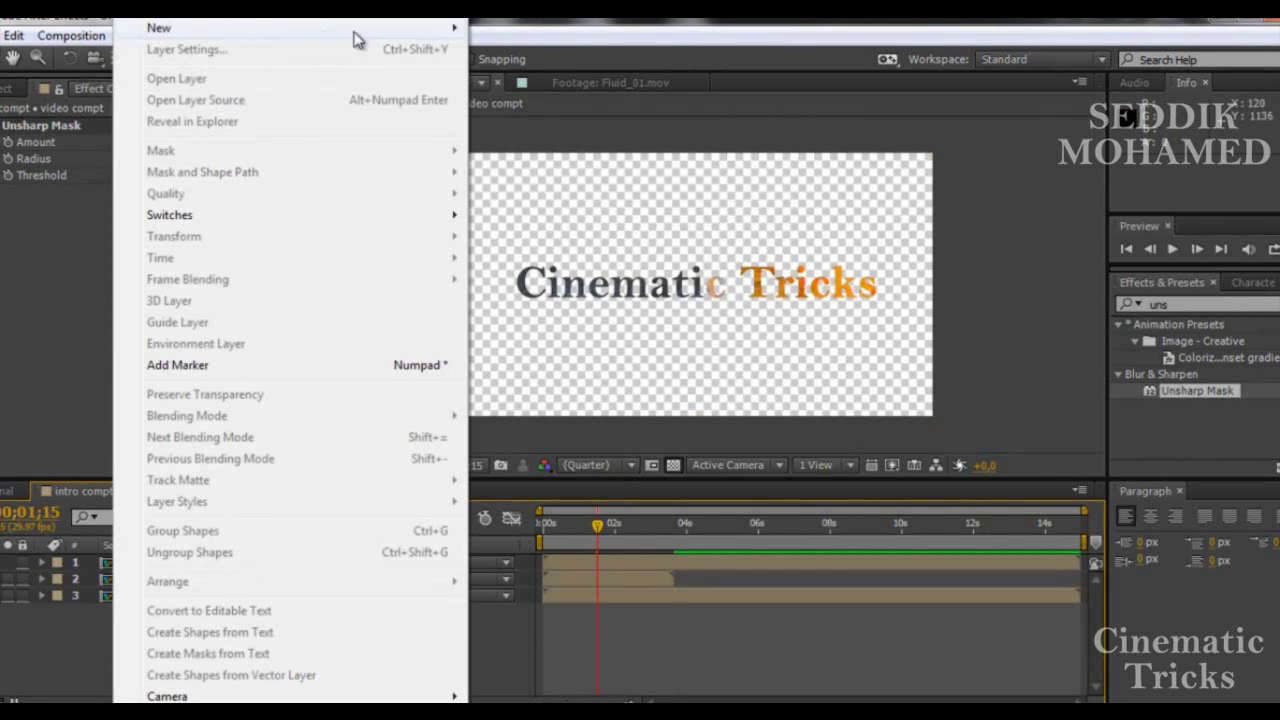
pyautogui.moveTo(450, 28)
pyautogui.click(495, 48)
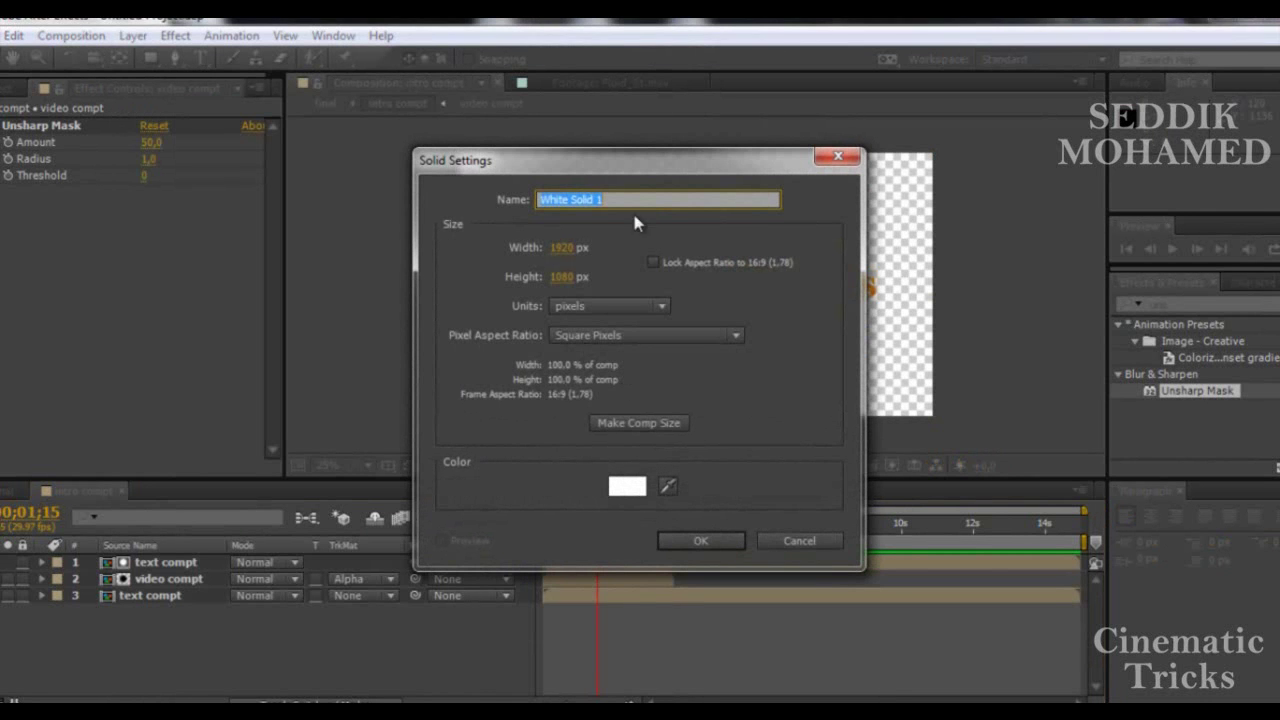
pyautogui.press('BackSpace')
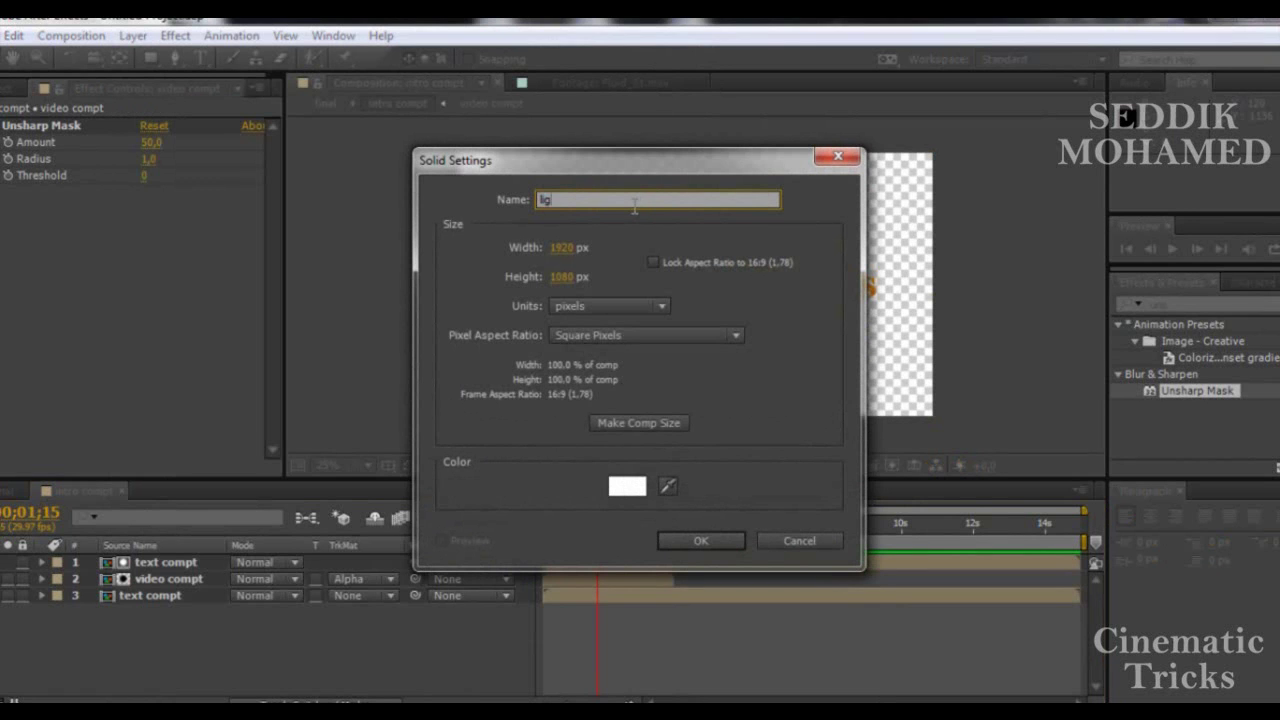
pyautogui.click(703, 540)
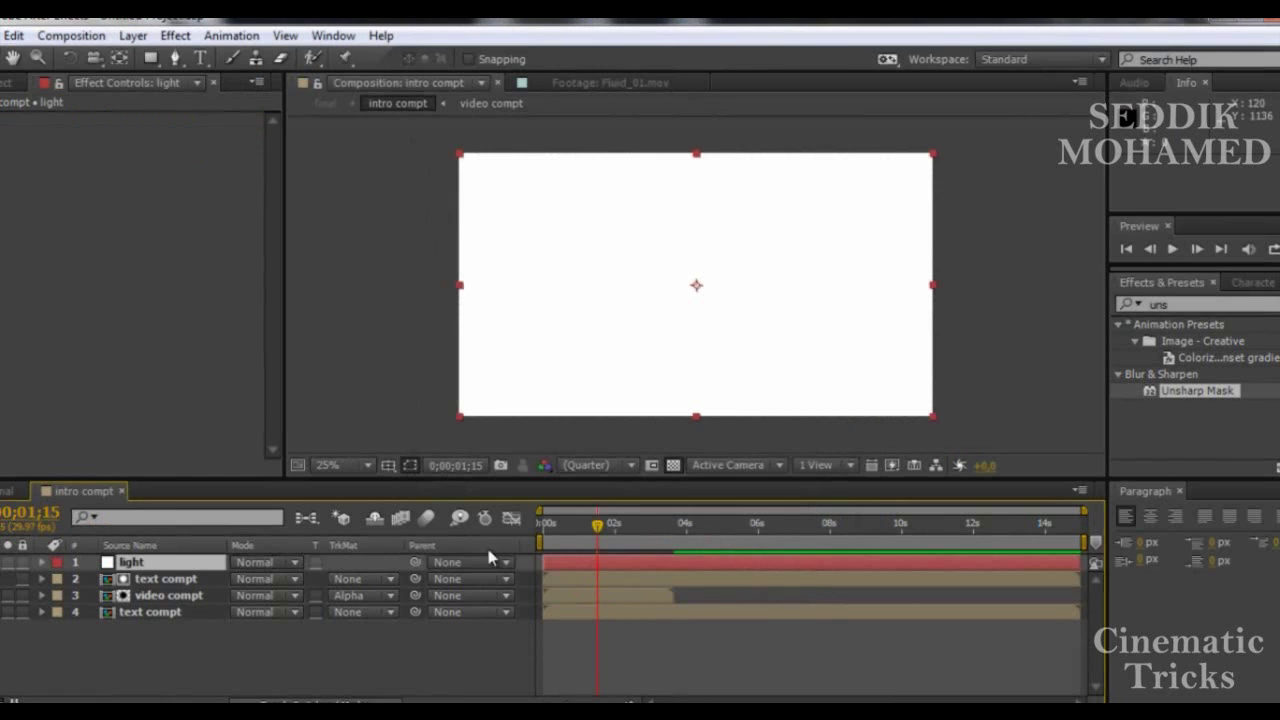
# - Duplicate the bottom text compt layer and check its Opacity keyframe
pyautogui.click(149, 614)
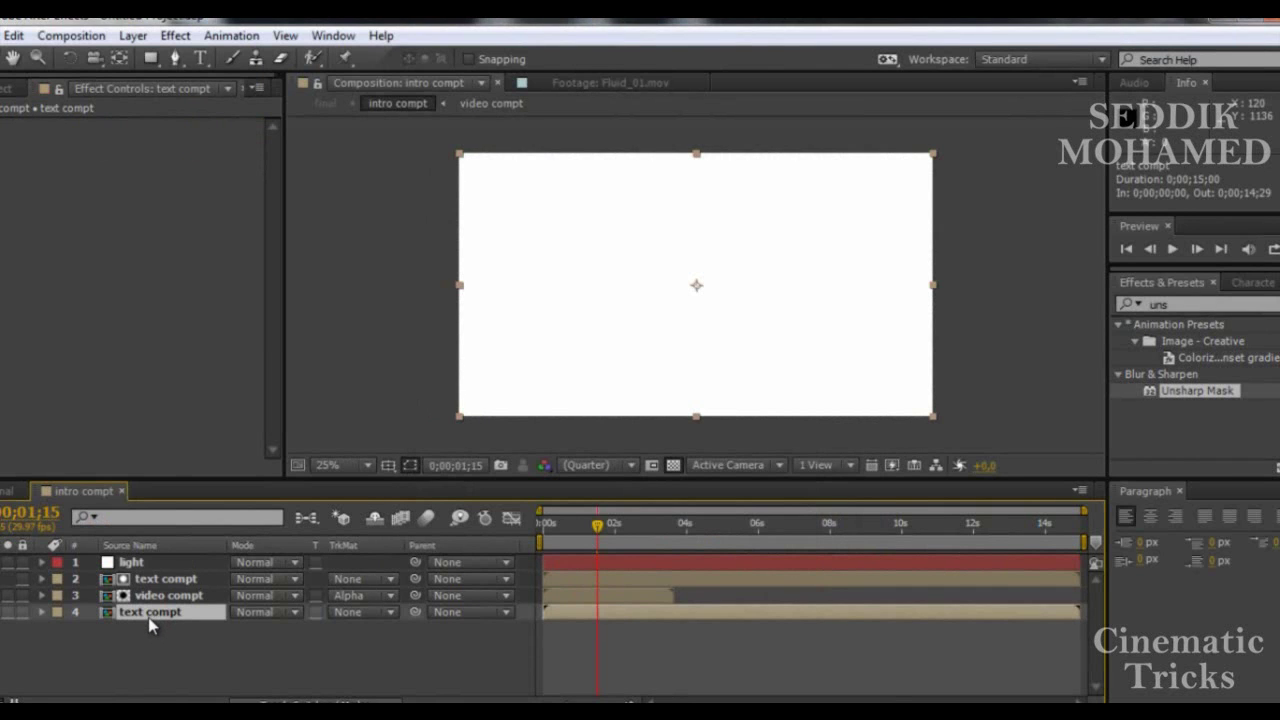
pyautogui.hotkey('ctrl', 'd')
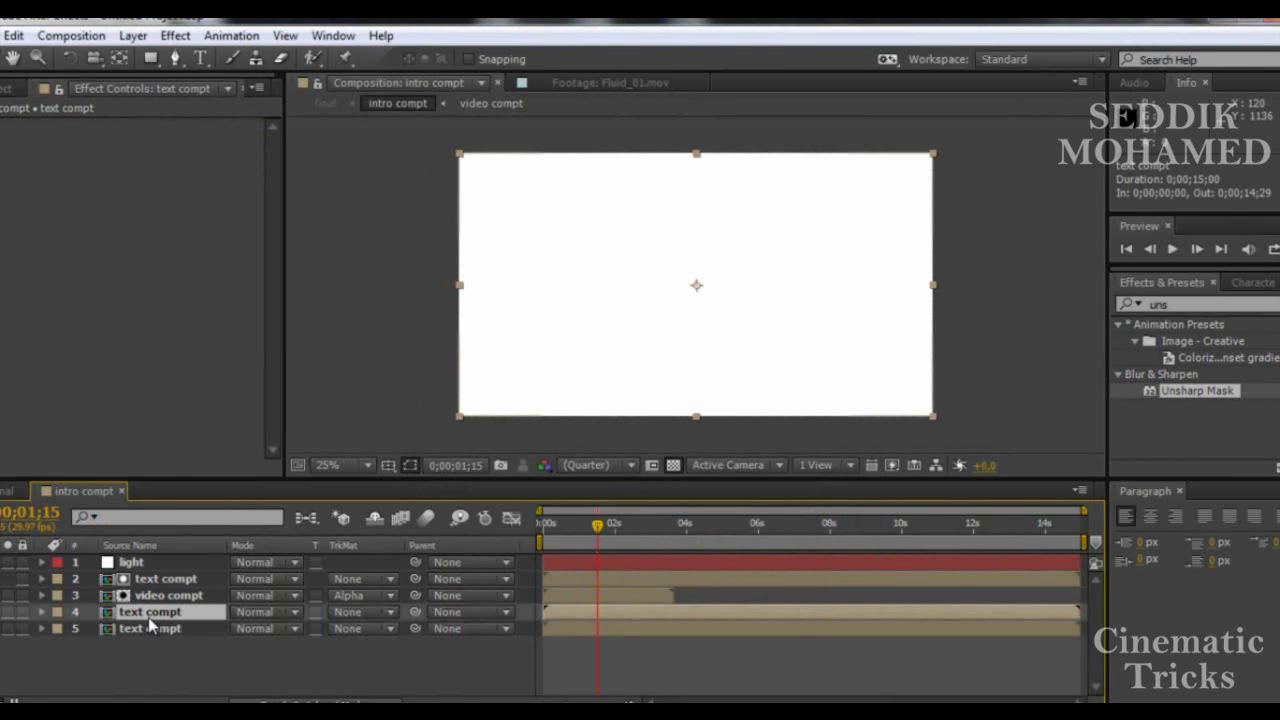
pyautogui.press('t')
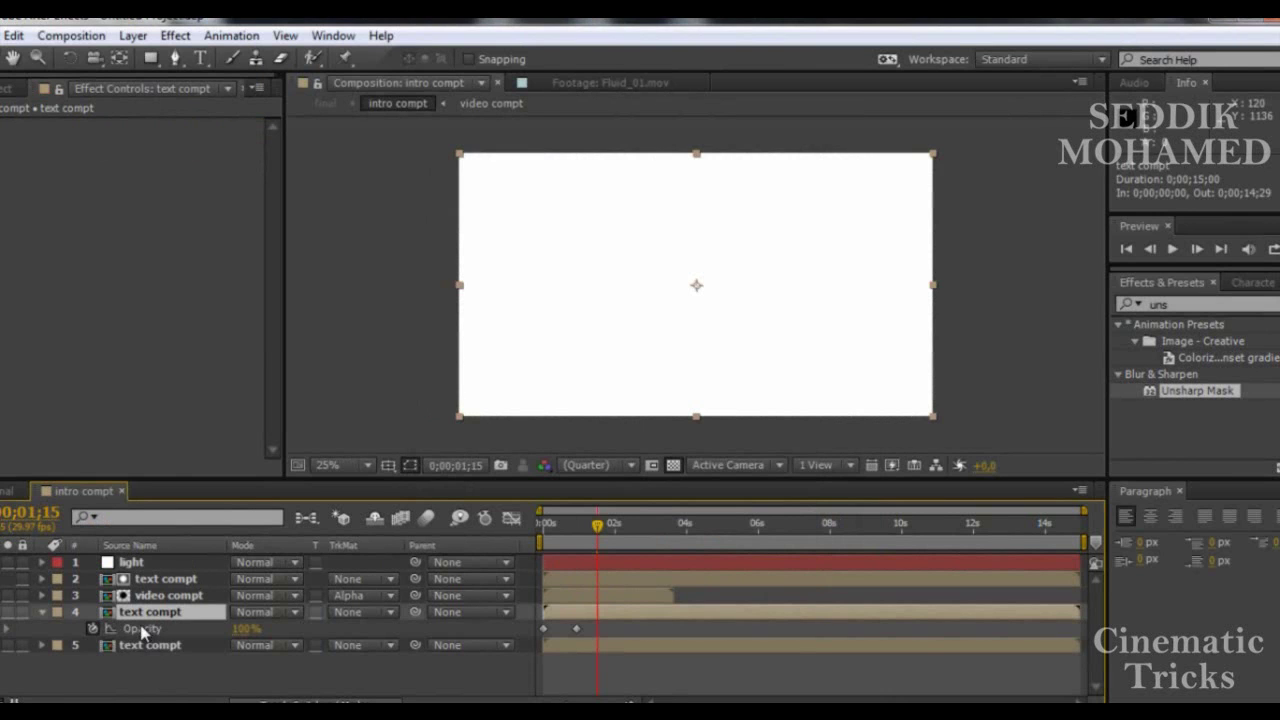
pyautogui.click(94, 628)
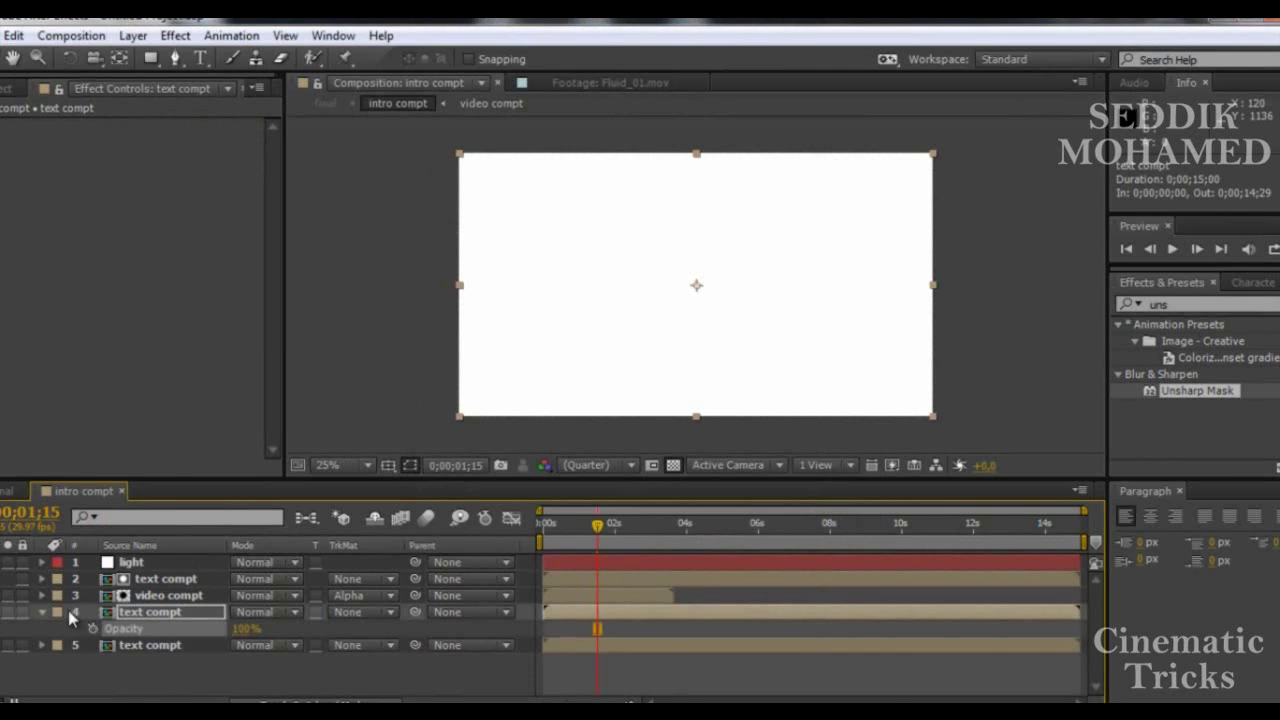
pyautogui.click(42, 612)
pyautogui.click(128, 618)
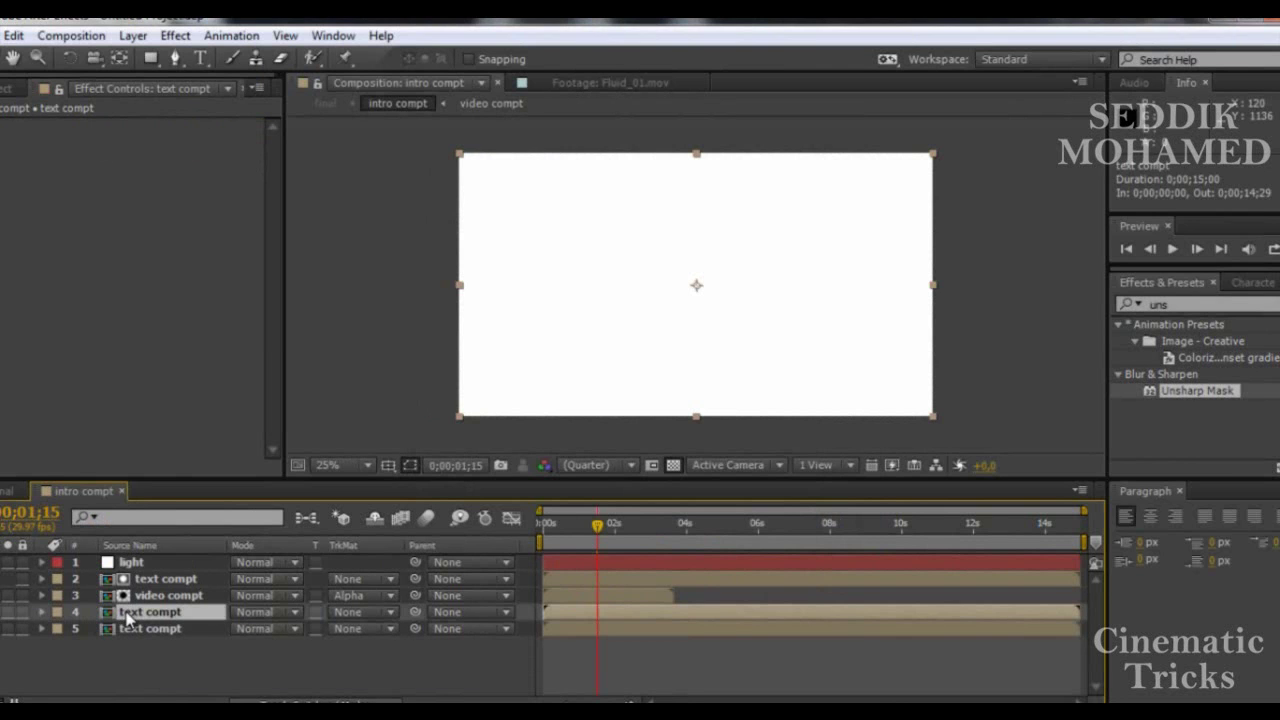
# - Move the text compt copy to the top and set light's track matte to Alpha Matte
pyautogui.moveTo(128, 618); pyautogui.dragTo(128, 556)
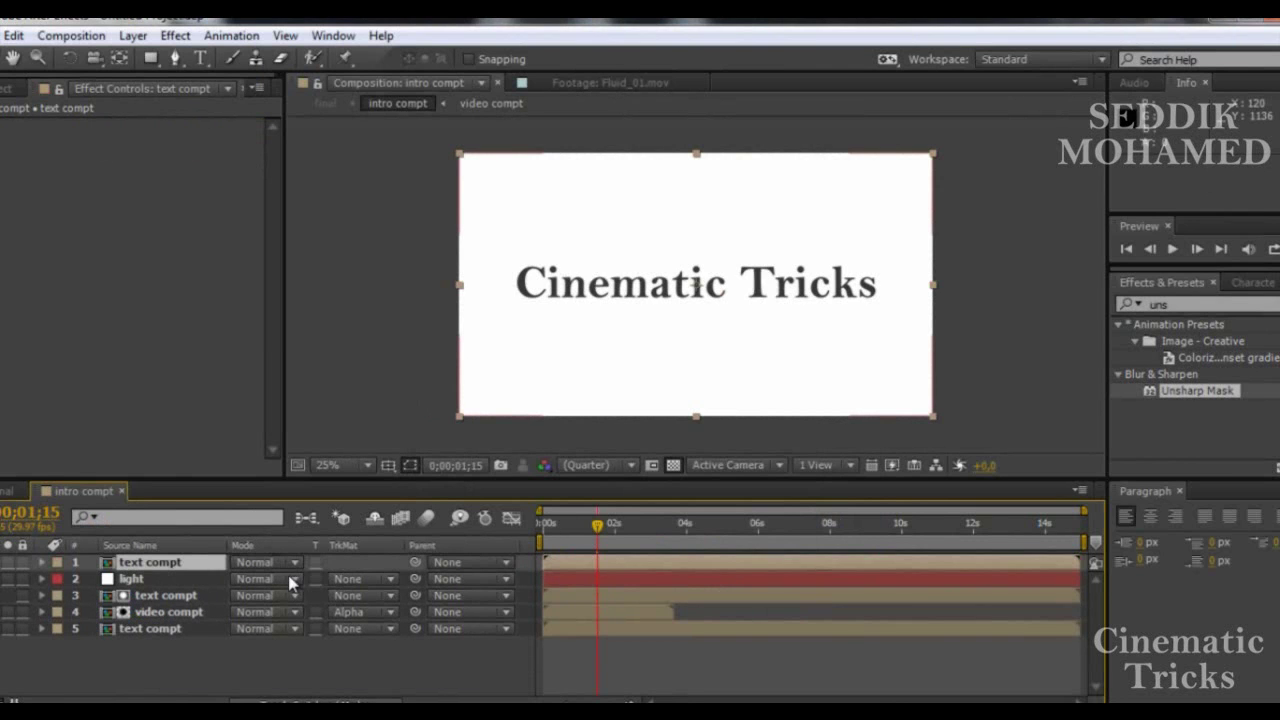
pyautogui.click(352, 579)
pyautogui.click(368, 620)
# - Set light's blending mode to Add and draw a rounded rectangle mask above the title
pyautogui.click(285, 578)
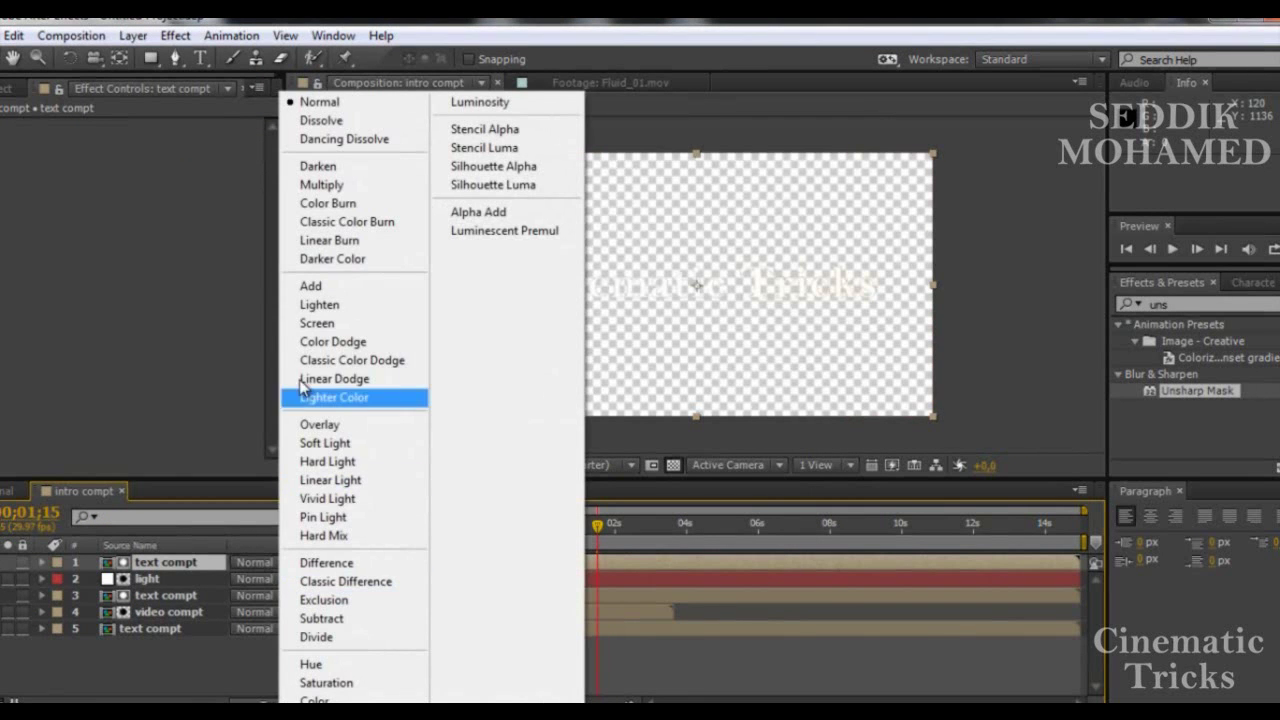
pyautogui.click(318, 288)
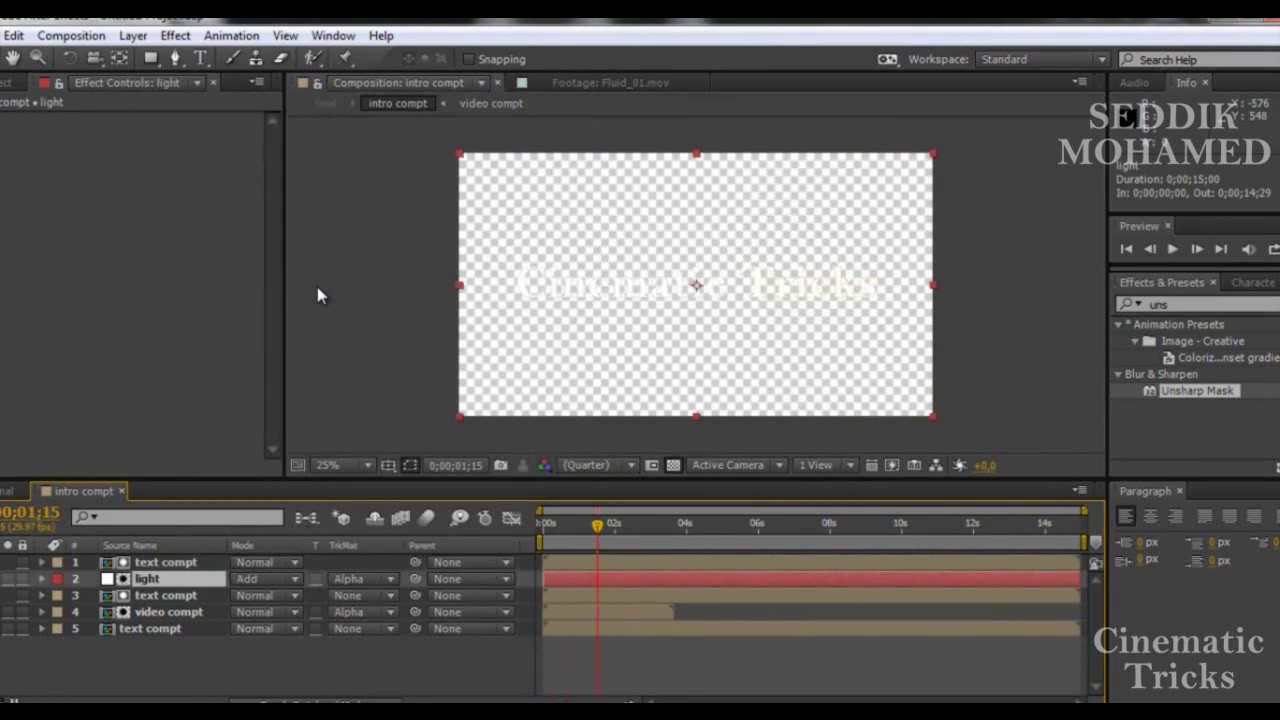
pyautogui.moveTo(151, 58); pyautogui.dragTo(190, 84)
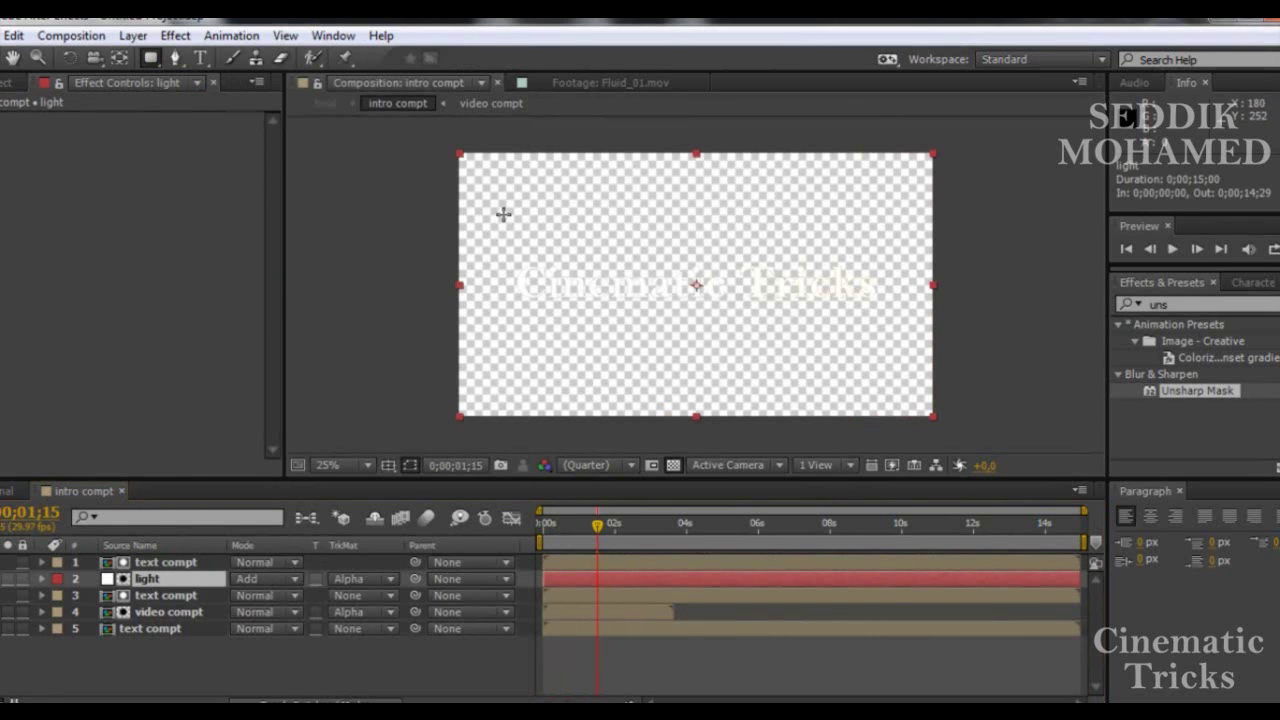
pyautogui.moveTo(522, 178)
pyautogui.mouseDown()
pyautogui.moveTo(736, 276)
pyautogui.moveTo(879, 277)
pyautogui.mouseUp()
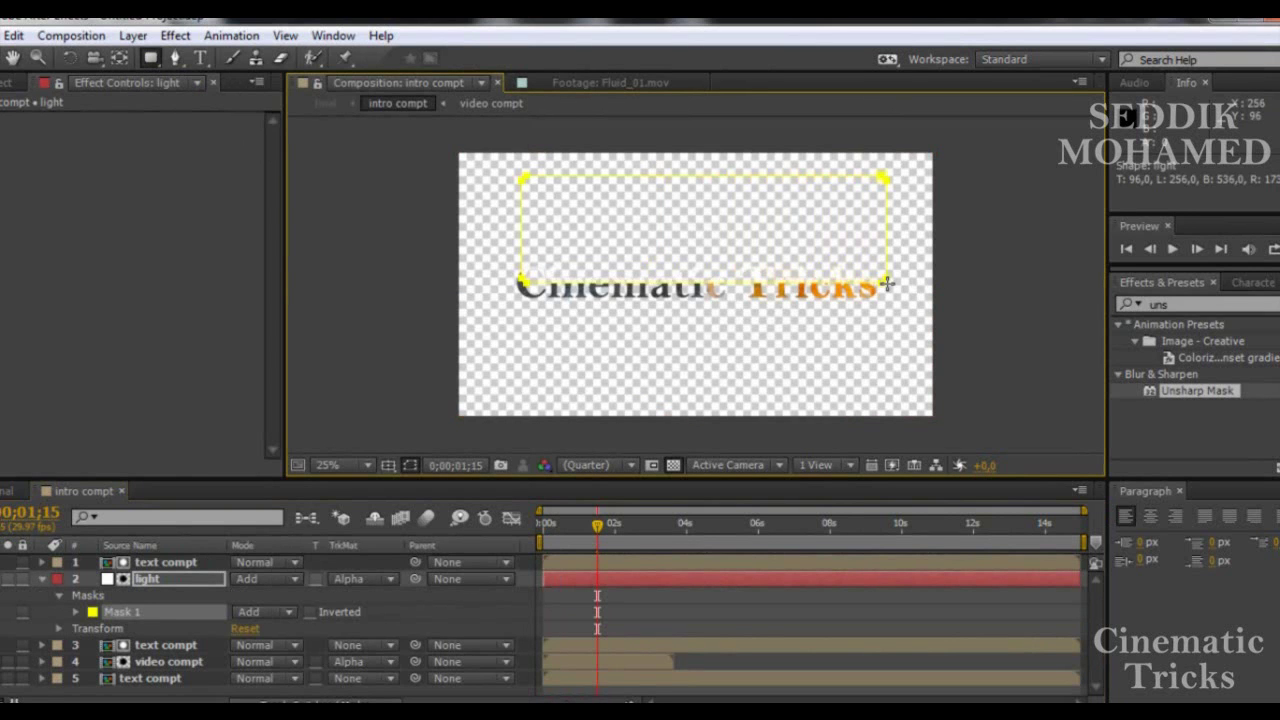
# - Undo the rounded rectangle mask and draw a wide ellipse mask over the title
pyautogui.click(14, 36)
pyautogui.click(45, 50)
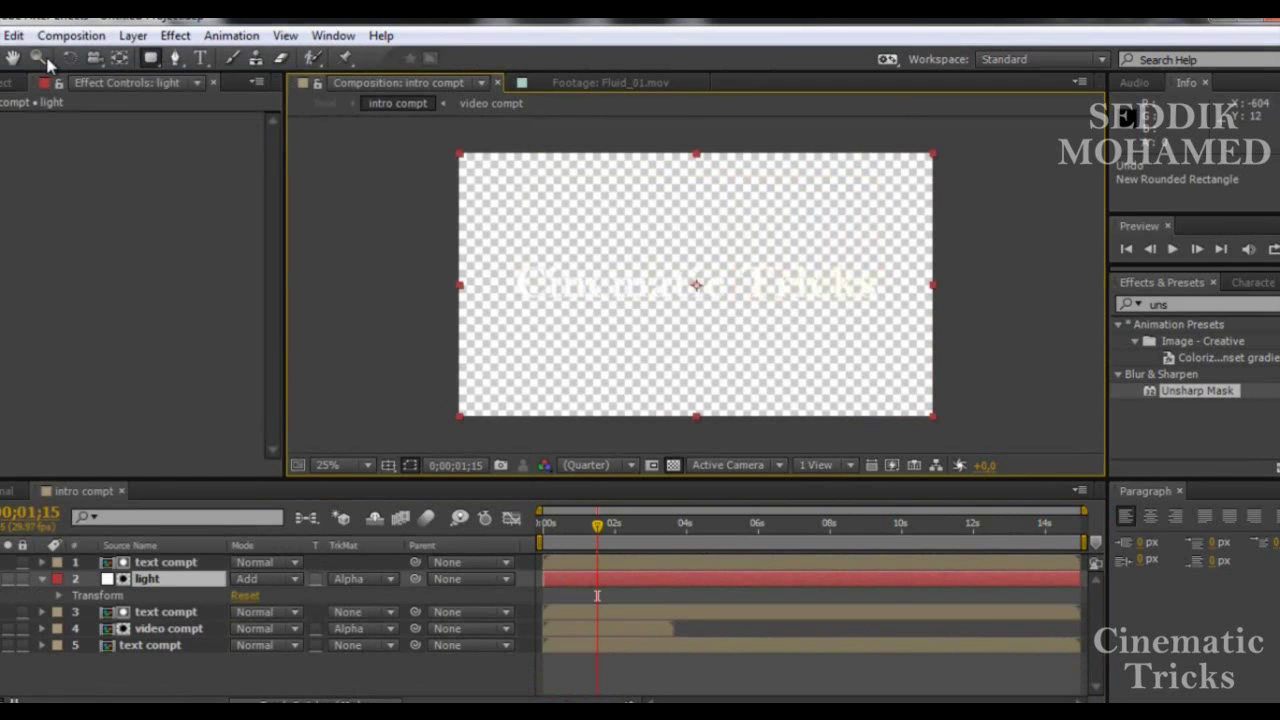
pyautogui.moveTo(150, 57); pyautogui.dragTo(188, 99)
pyautogui.moveTo(505, 185)
pyautogui.mouseDown()
pyautogui.moveTo(910, 281)
pyautogui.moveTo(1075, 281)
pyautogui.mouseUp()
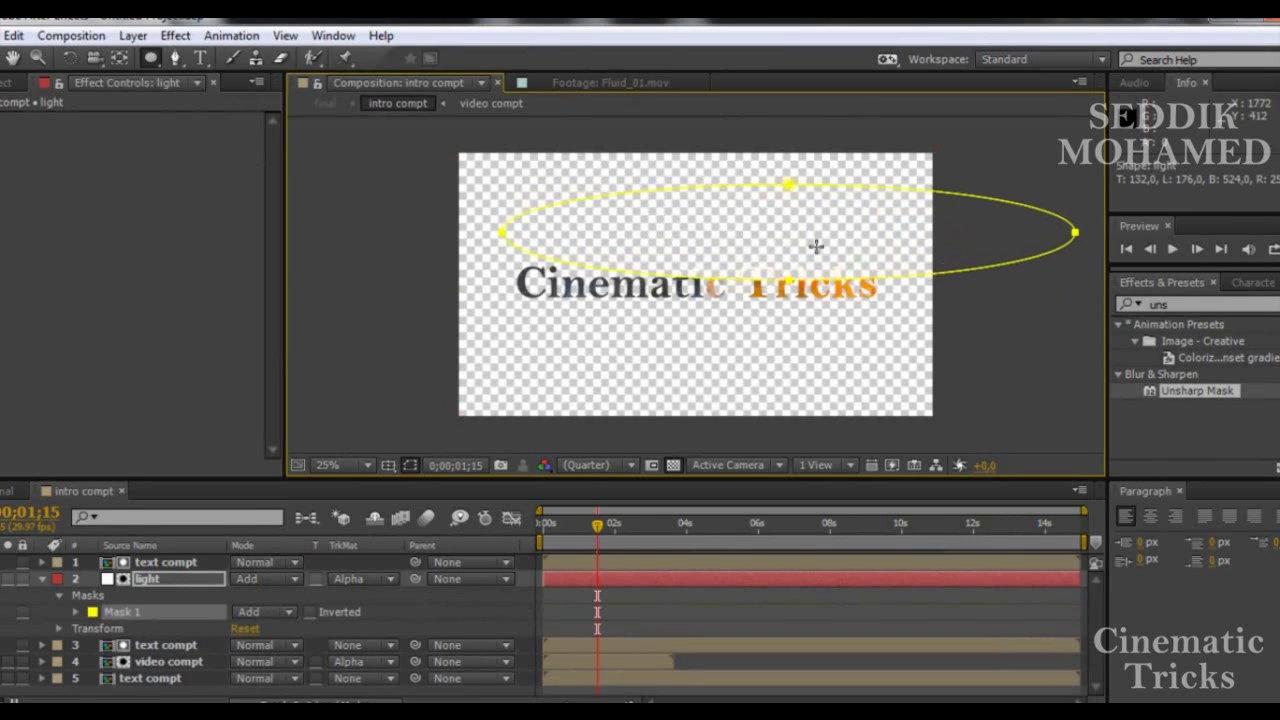
# - Reveal the light layer's Mask 1 and shift the ellipse left over the title
pyautogui.click(13, 57)
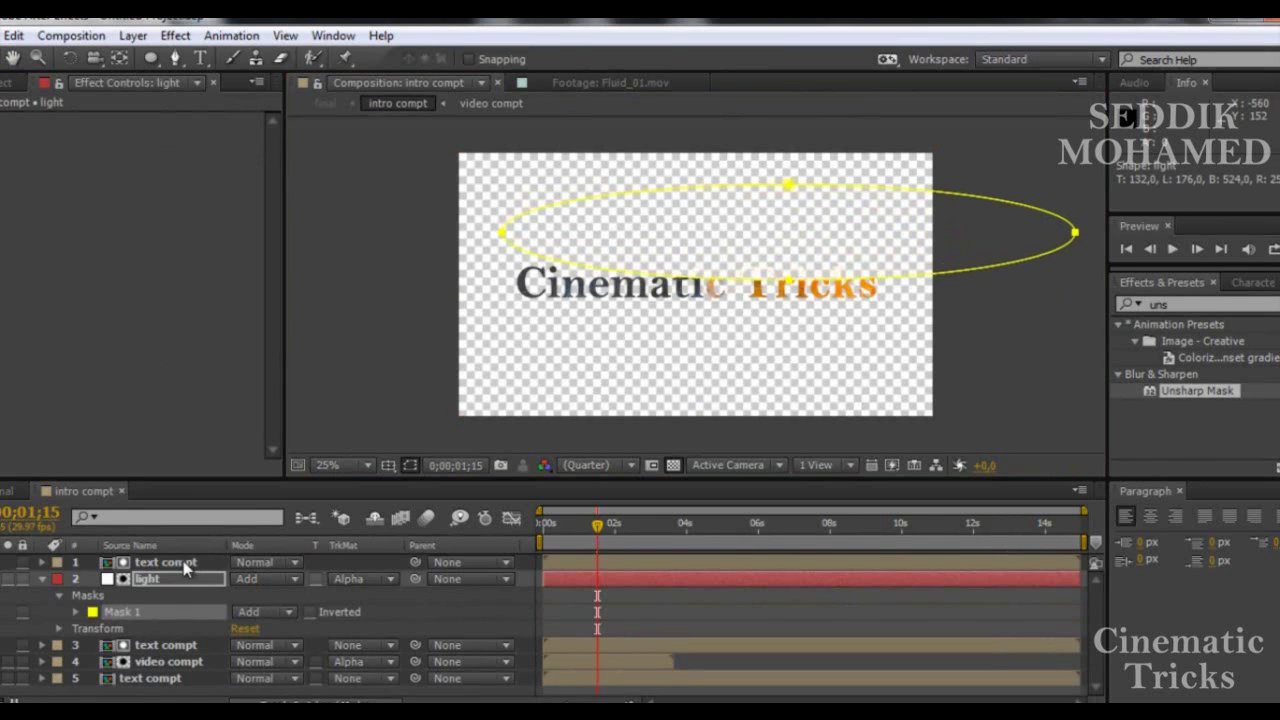
pyautogui.click(147, 584)
pyautogui.press('m')
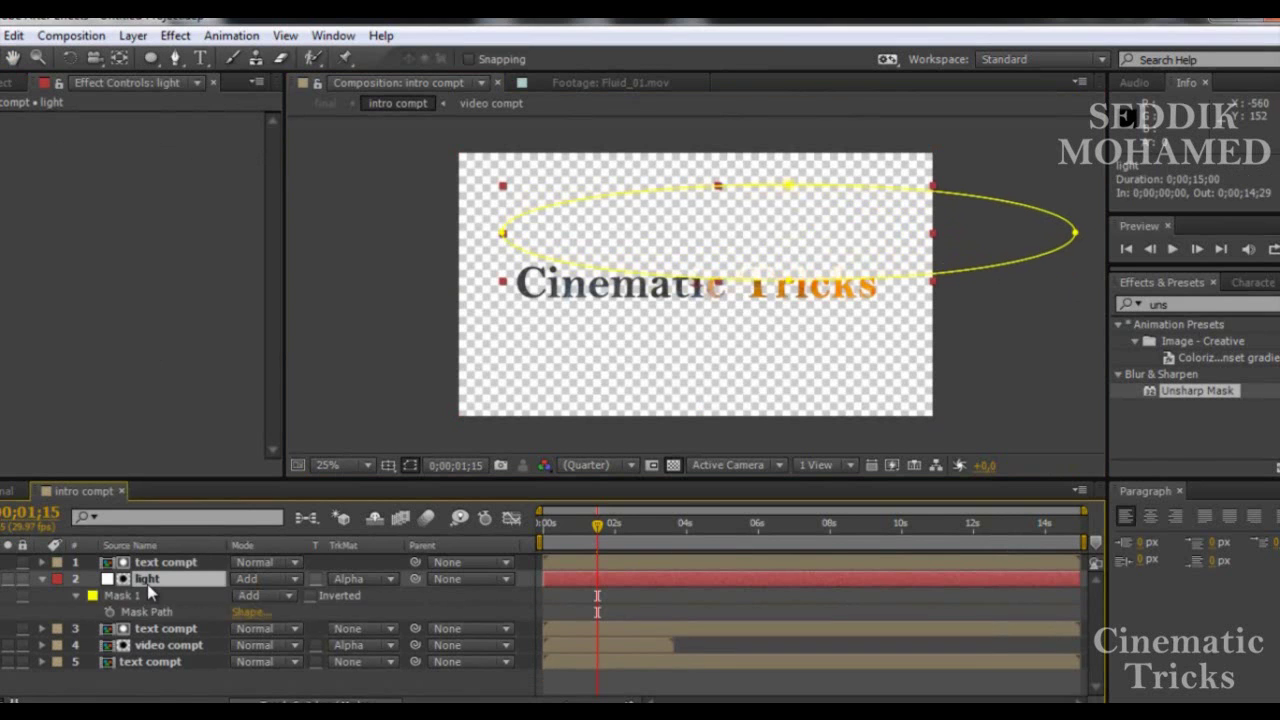
pyautogui.press('m')
pyautogui.press('m')
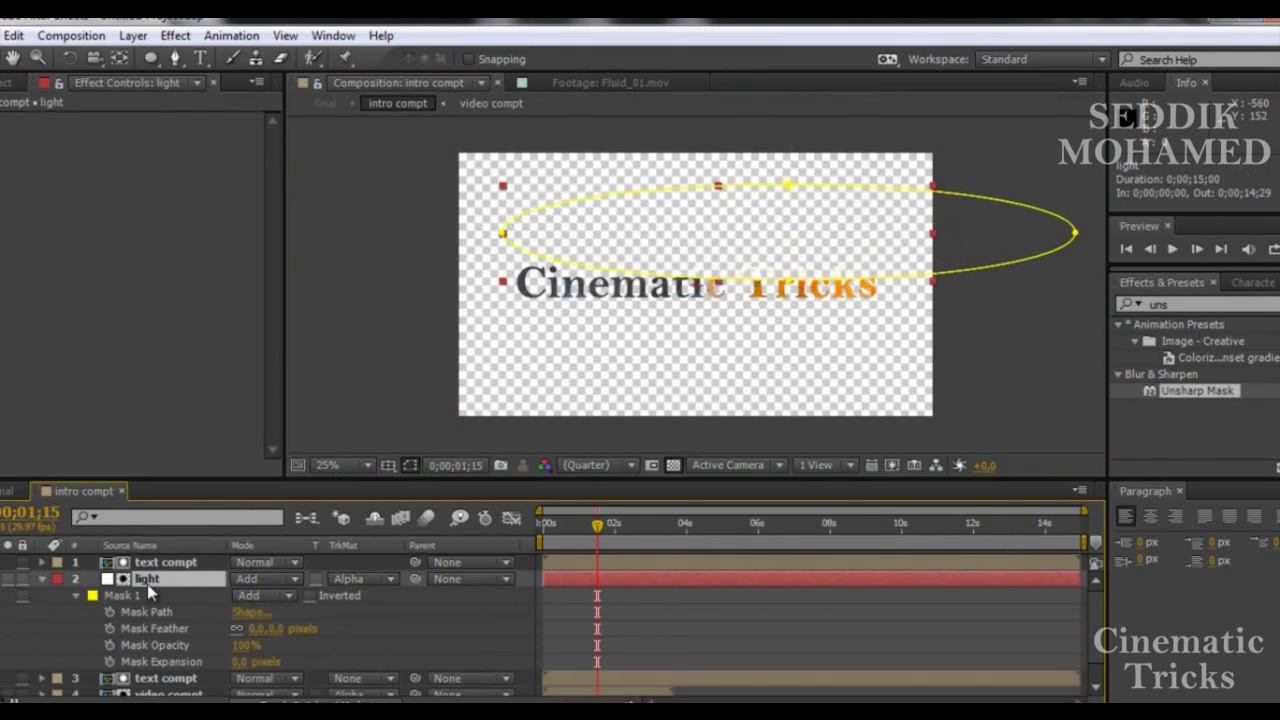
pyautogui.click(125, 596)
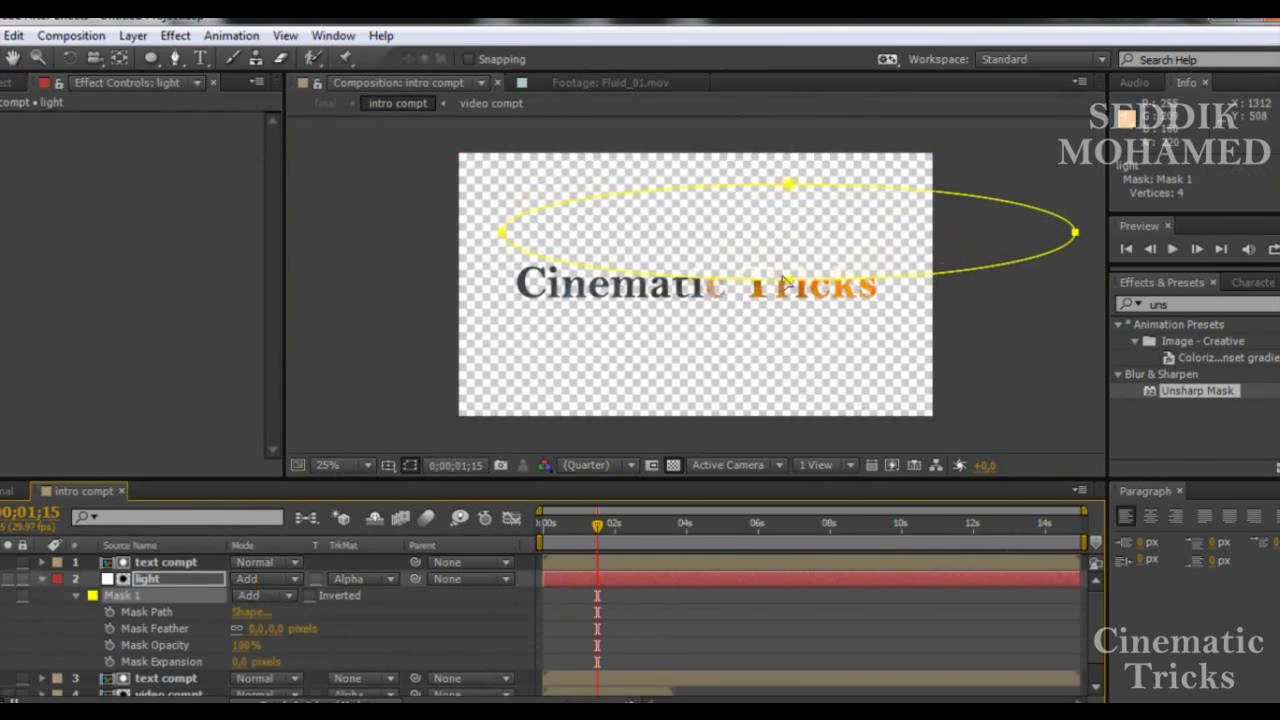
pyautogui.moveTo(790, 282); pyautogui.dragTo(724, 286)
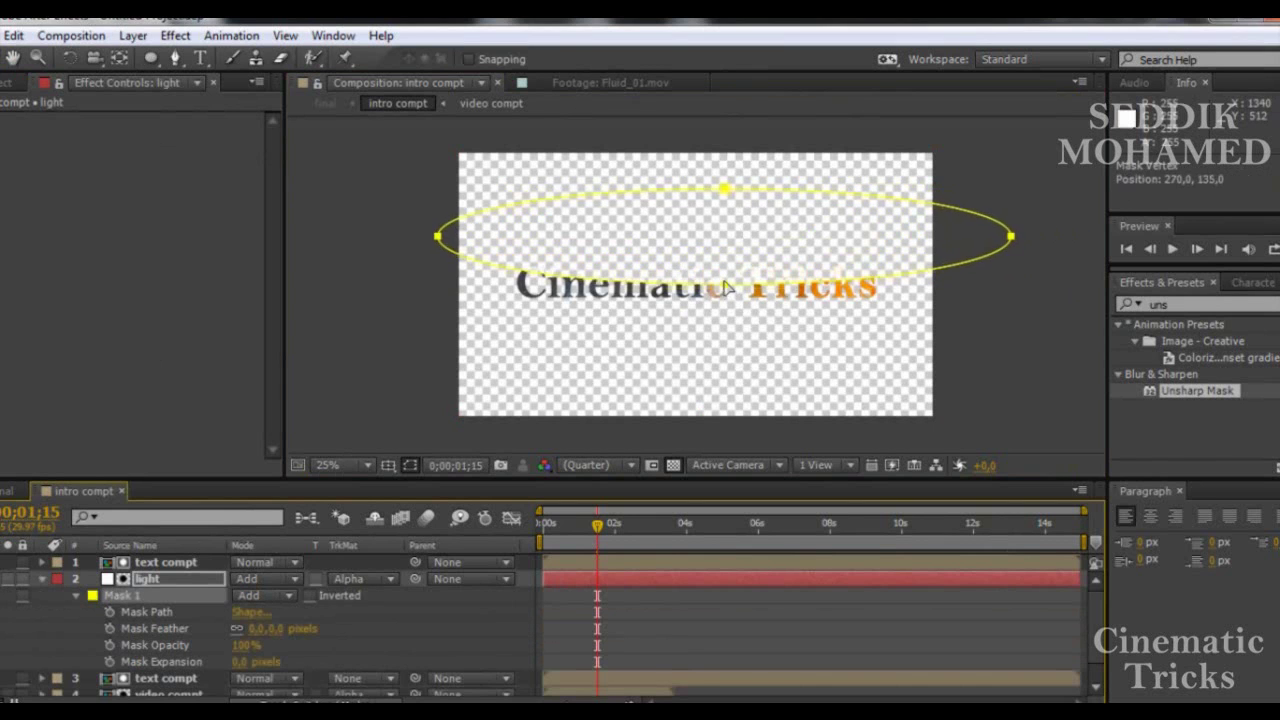
# - Keyframe Mask 1's path at 0s, then move the ellipse slightly left at 0;00;07;28
pyautogui.moveTo(596, 522); pyautogui.dragTo(509, 528)
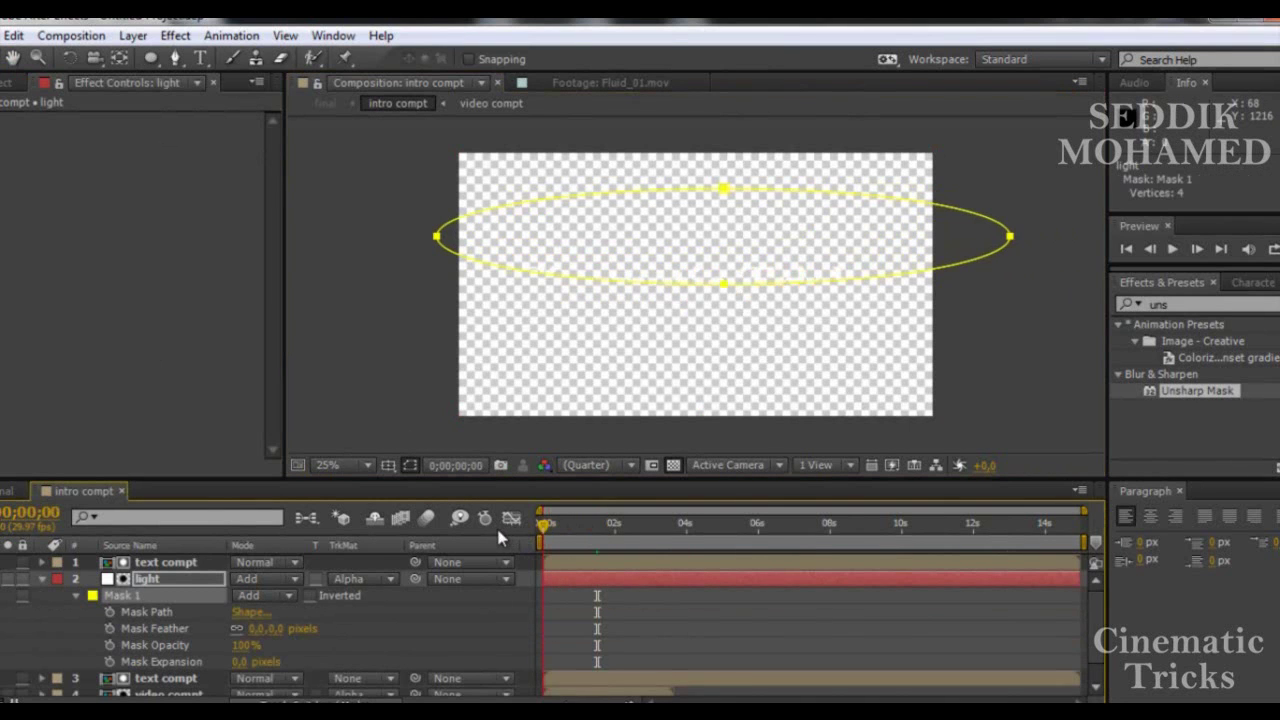
pyautogui.click(110, 611)
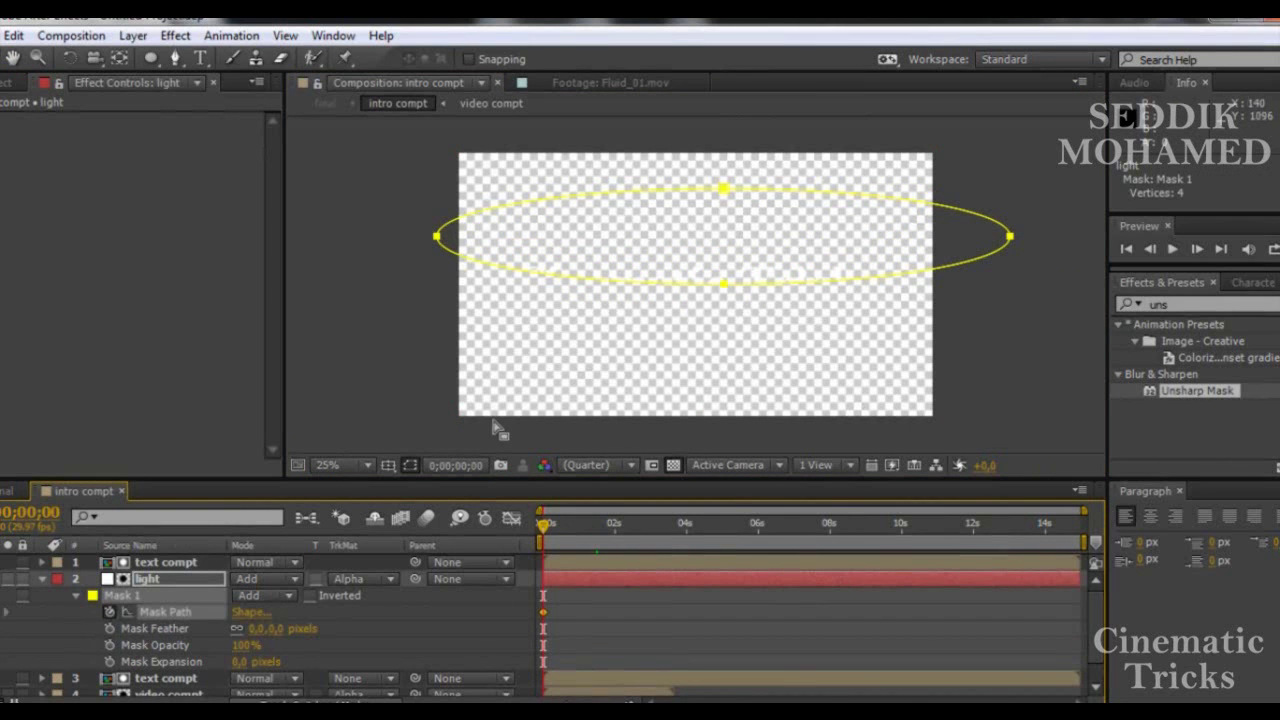
pyautogui.click(828, 533)
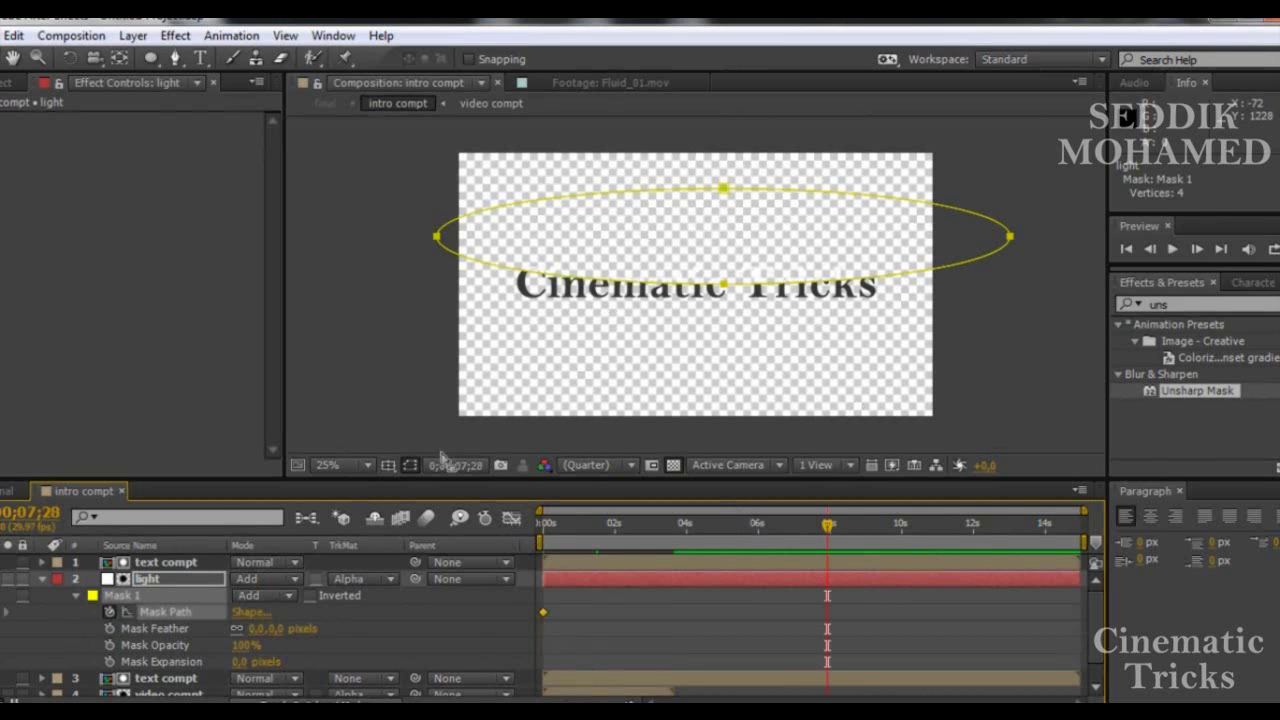
pyautogui.click(592, 249)
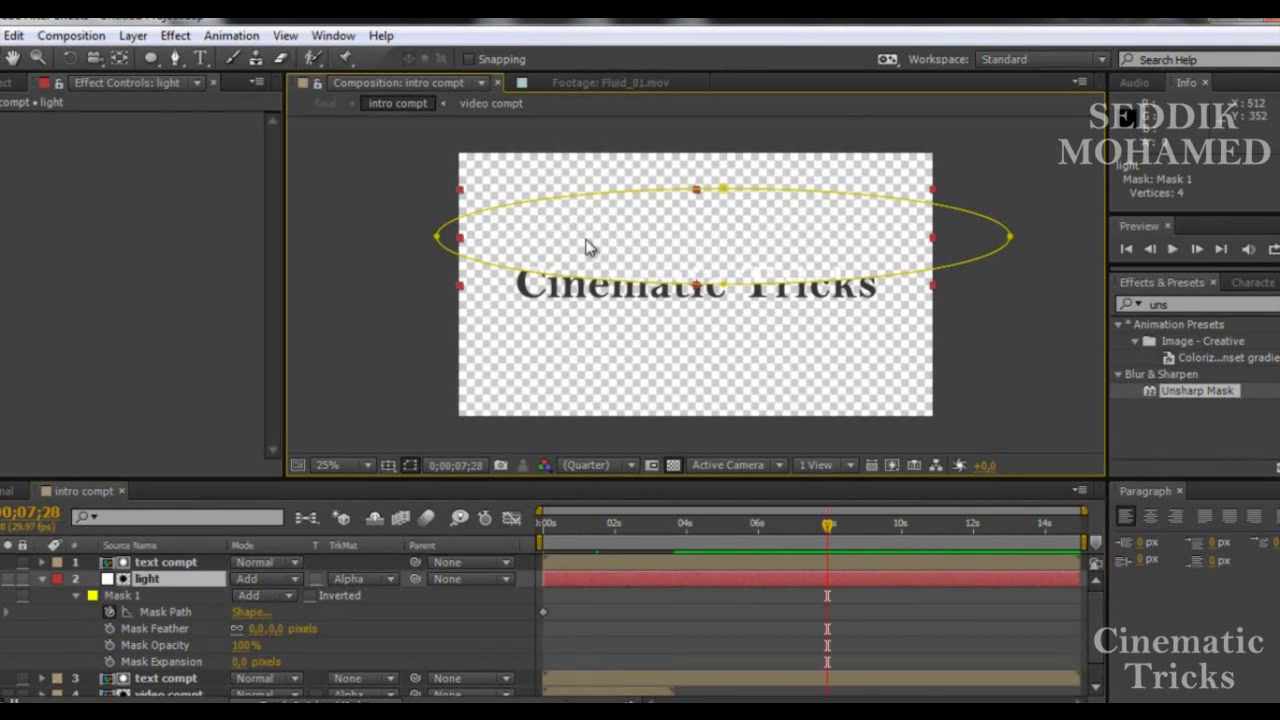
pyautogui.click(138, 598)
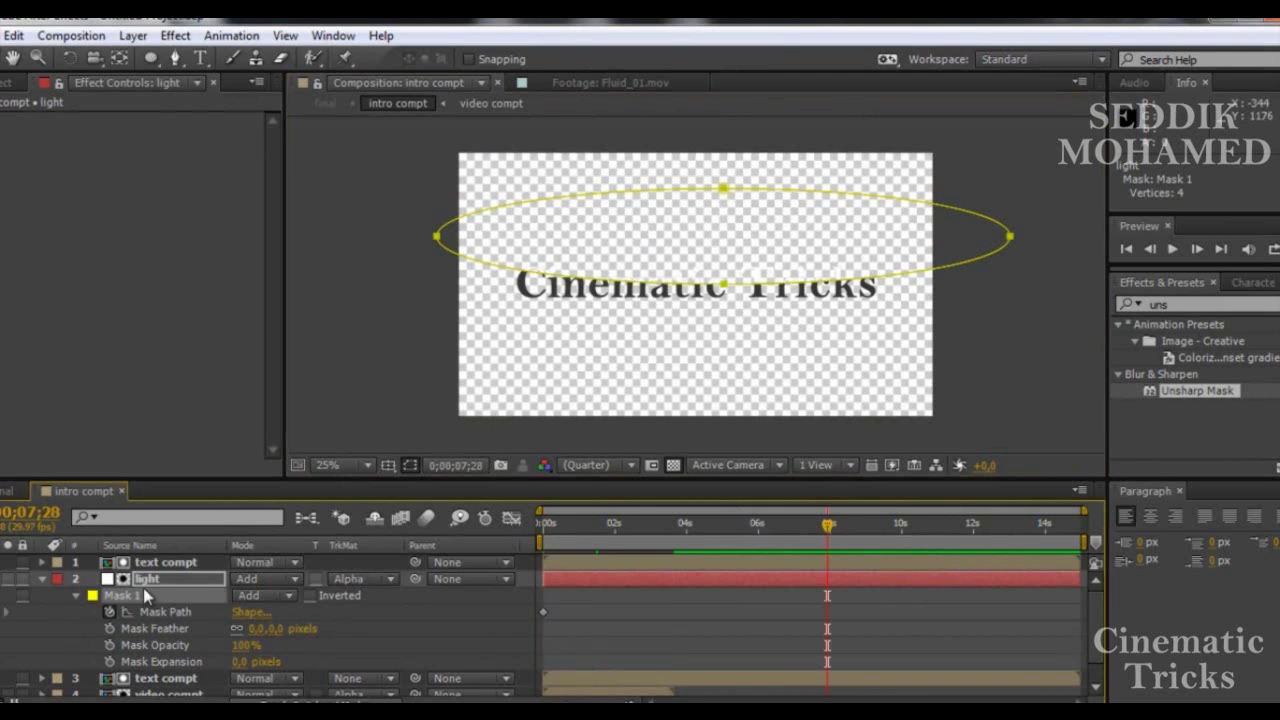
pyautogui.moveTo(724, 283); pyautogui.dragTo(684, 284)
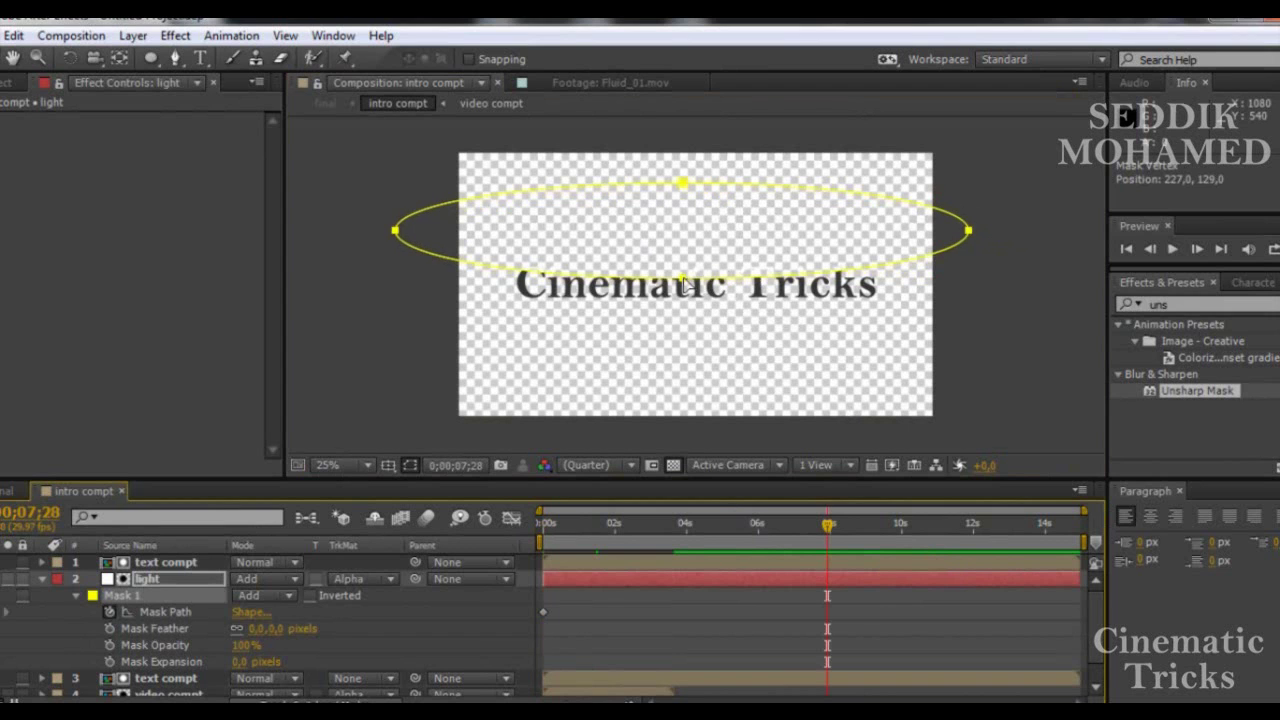
pyautogui.click(421, 354)
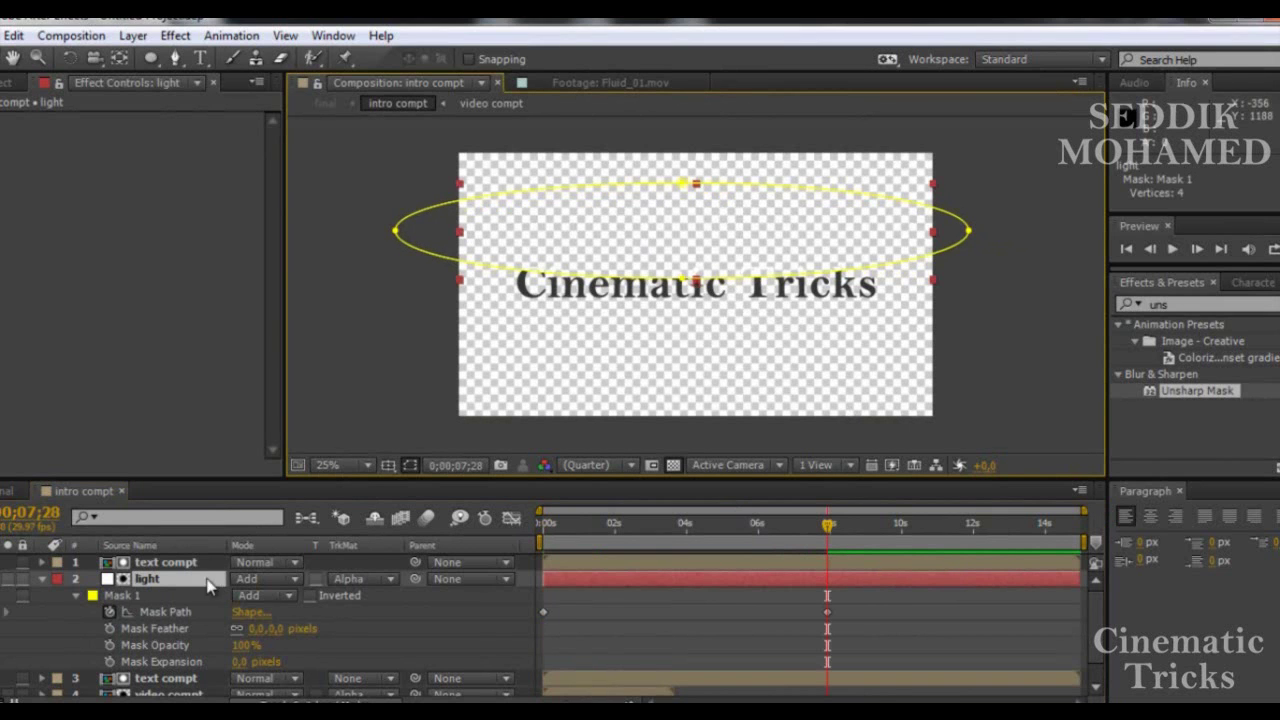
pyautogui.click(41, 578)
# - Close the intro compt timeline and return to the final composition
pyautogui.click(111, 652)
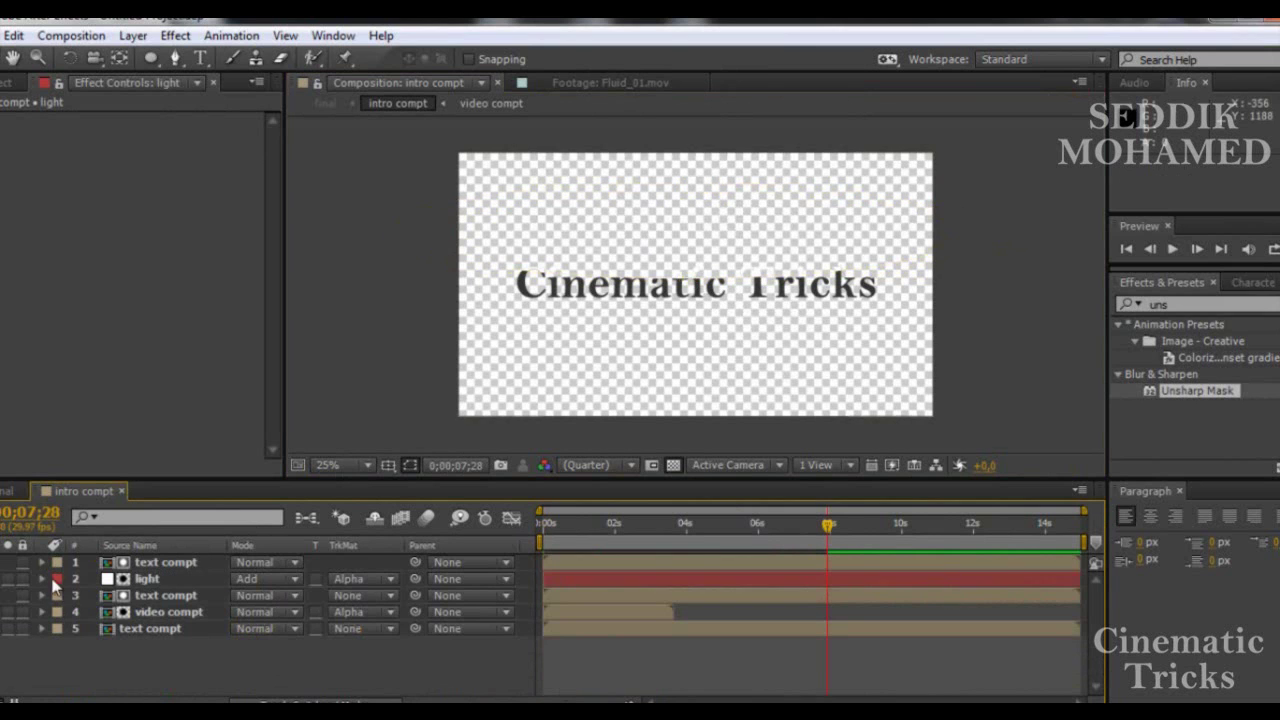
pyautogui.click(8, 491)
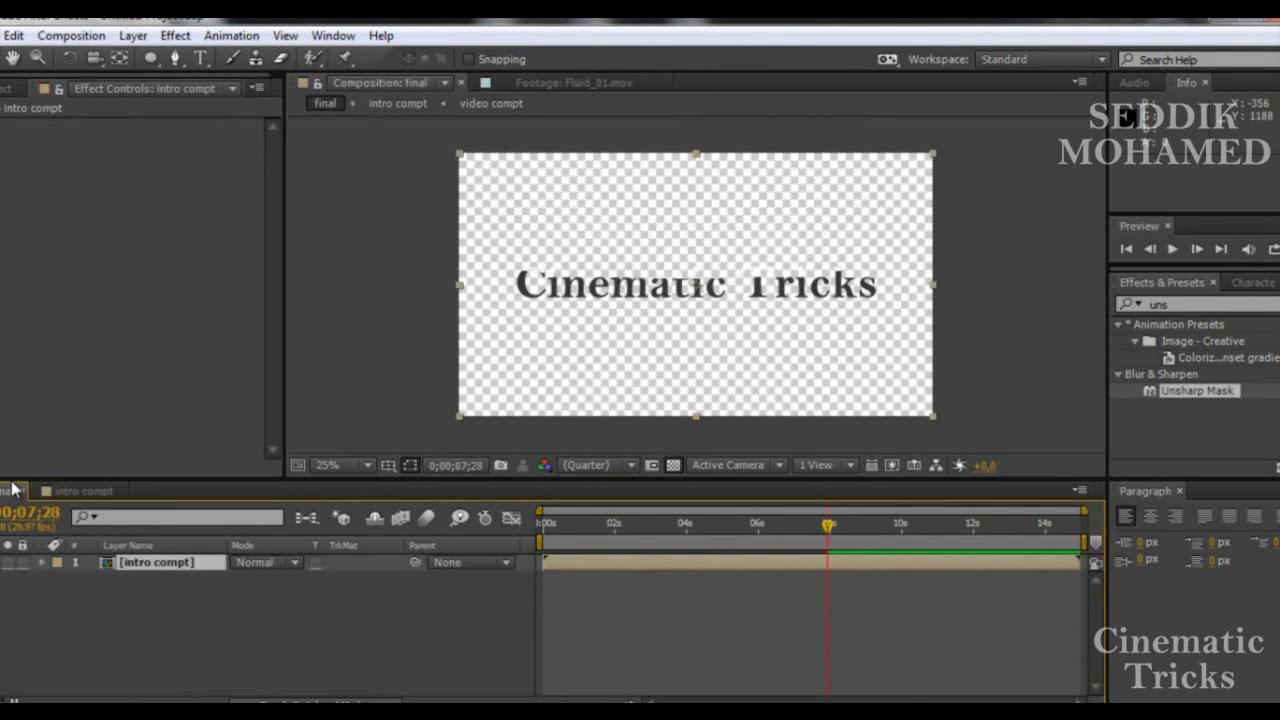
pyautogui.click(100, 492)
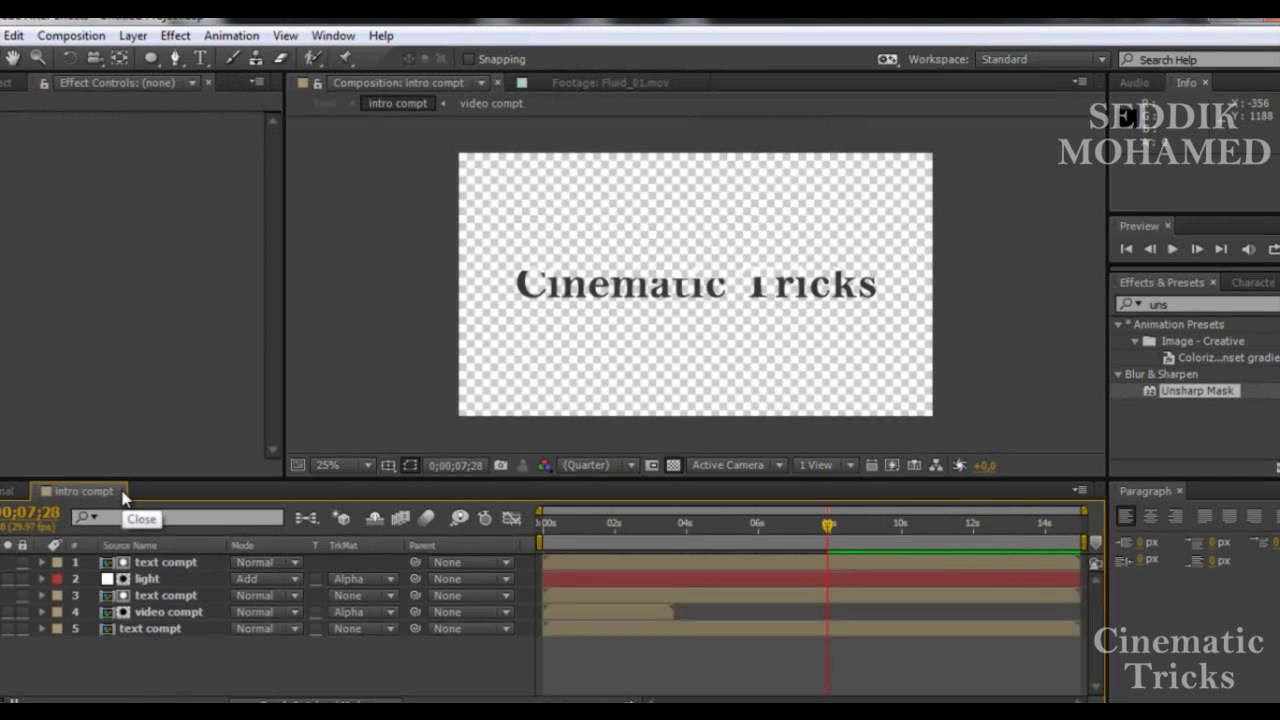
pyautogui.click(122, 492)
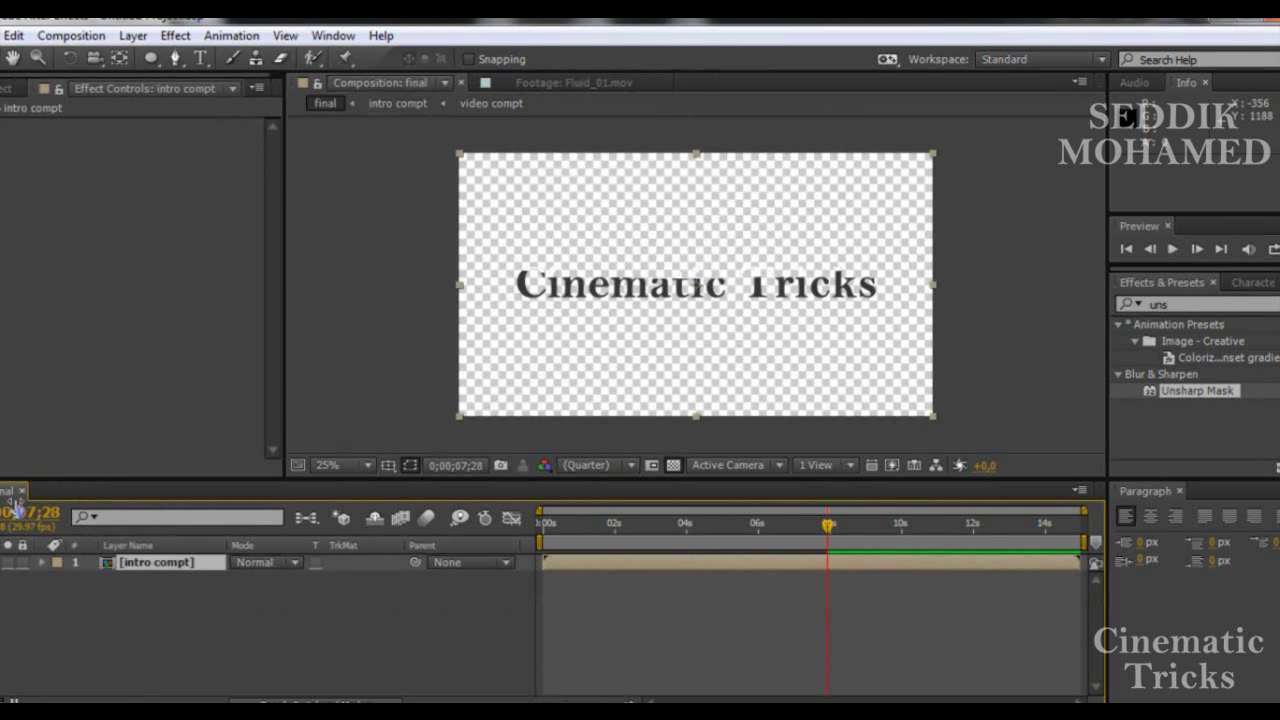
pyautogui.click(202, 625)
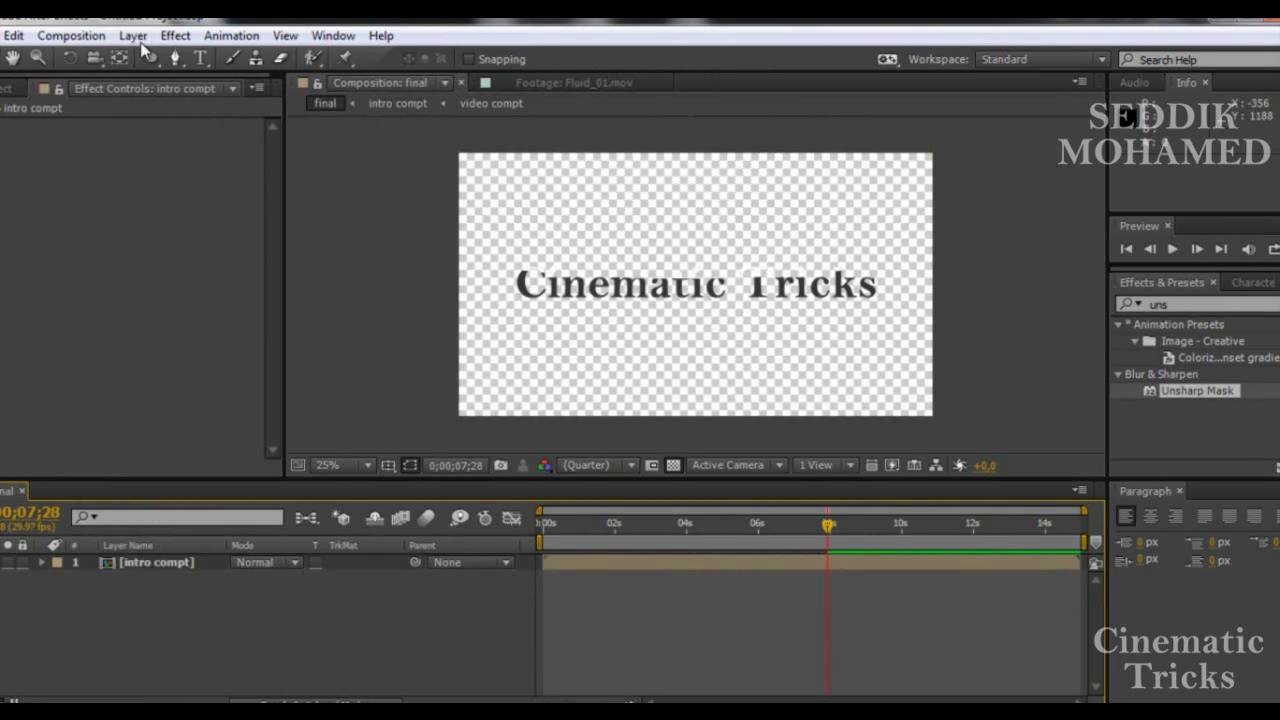
# - Add a two-node 35mm camera named Camera 1 to the final comp
pyautogui.click(133, 35)
pyautogui.moveTo(362, 36)
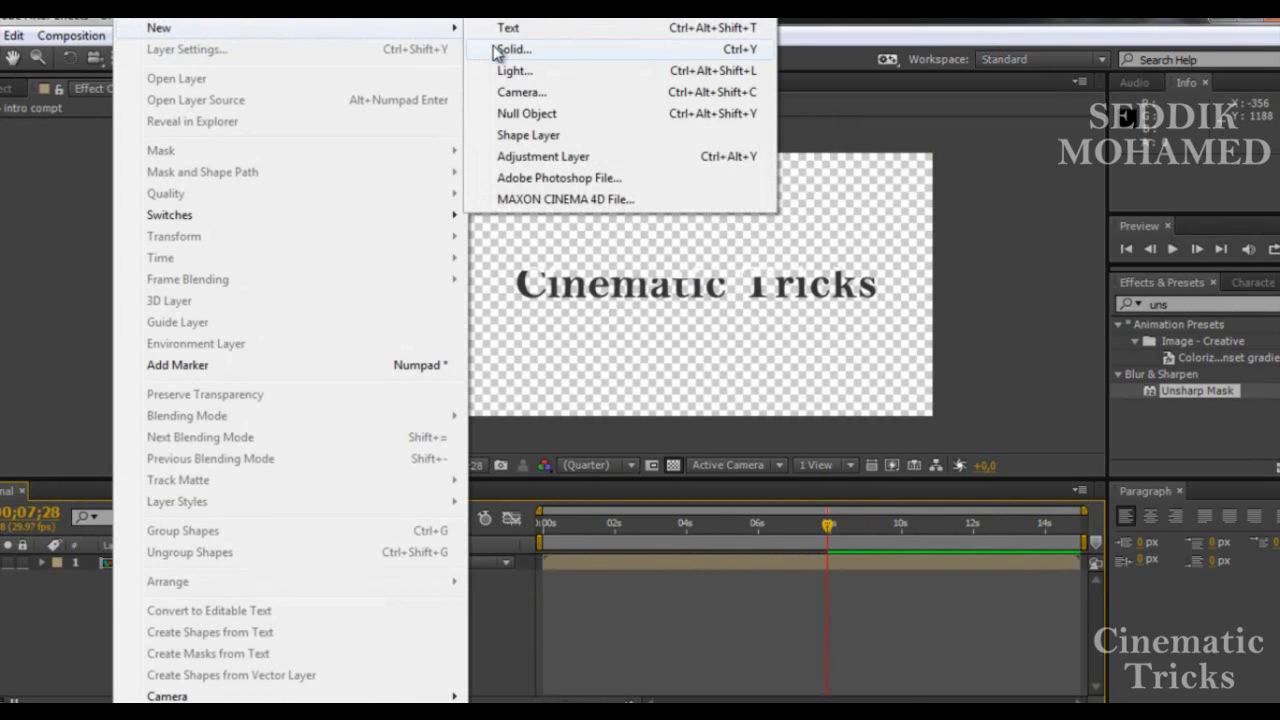
pyautogui.click(505, 50)
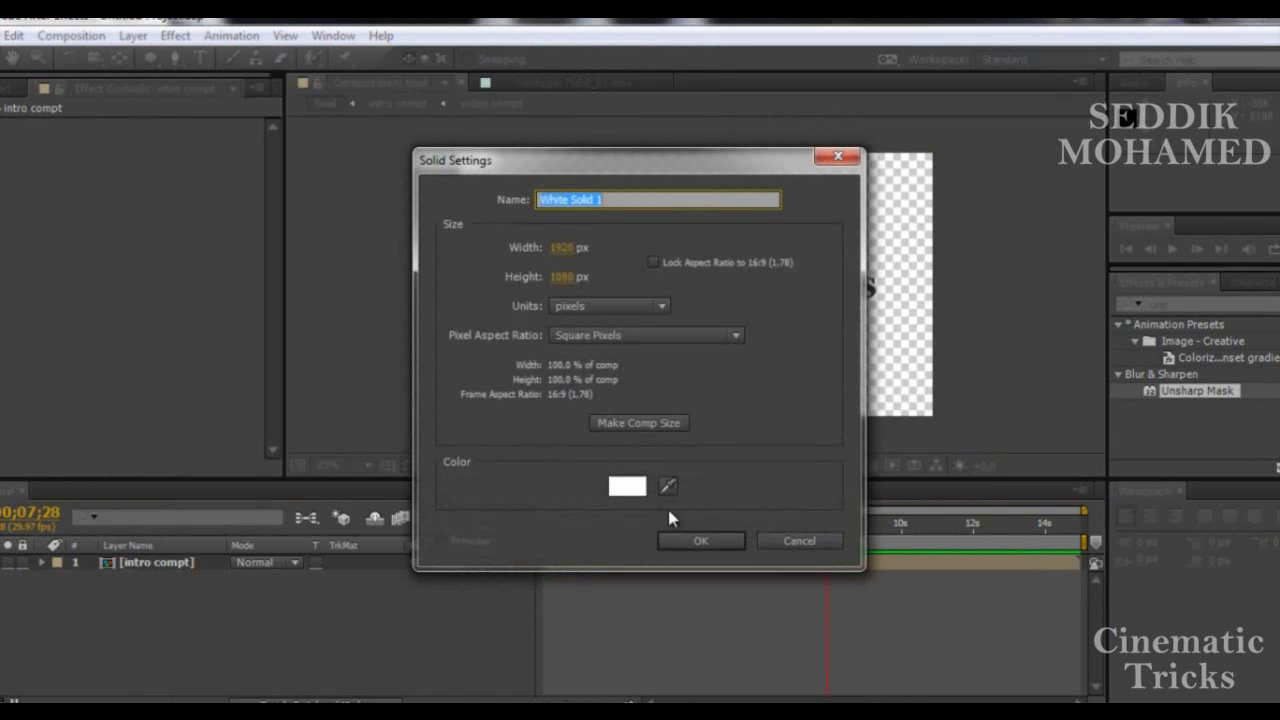
pyautogui.click(801, 541)
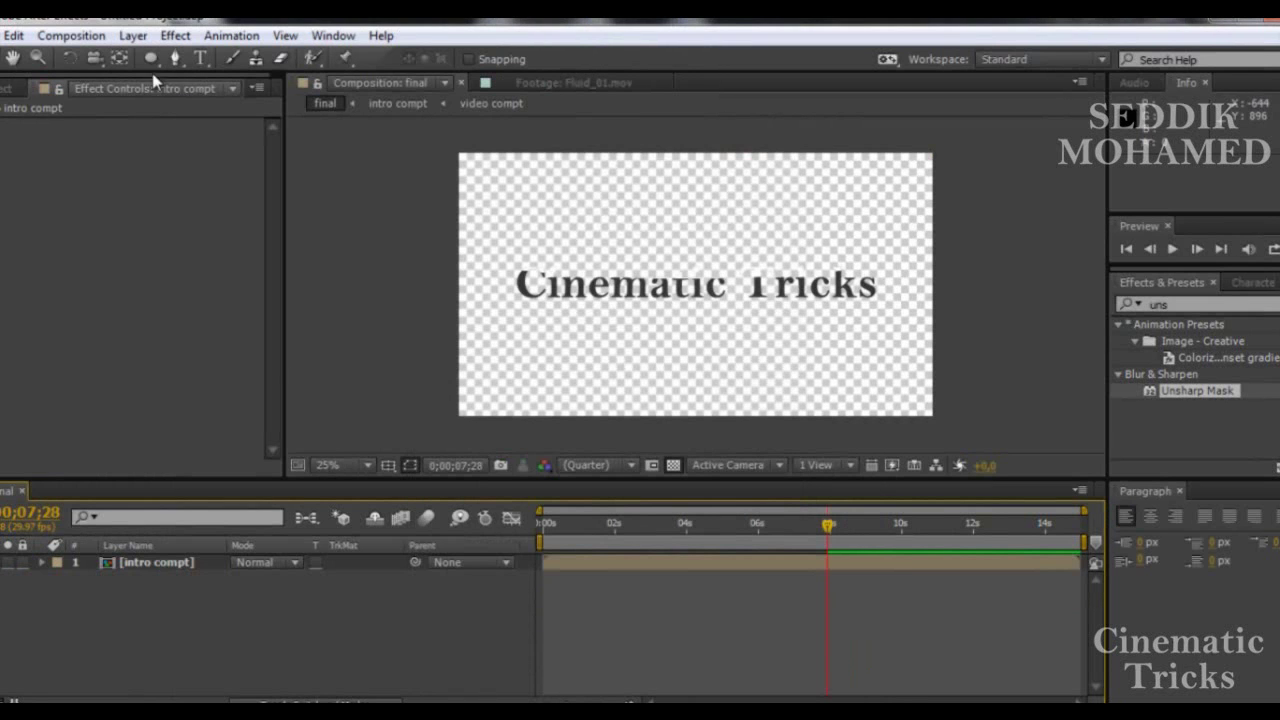
pyautogui.click(133, 35)
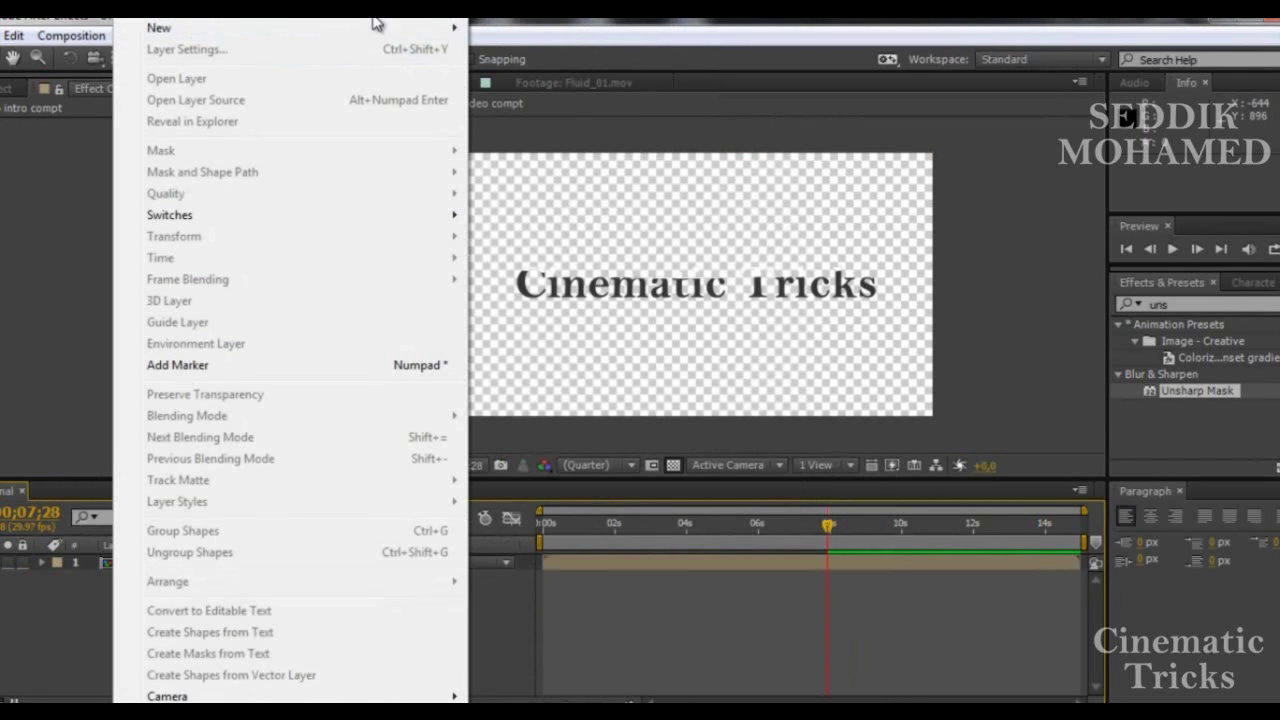
pyautogui.moveTo(435, 28)
pyautogui.click(541, 91)
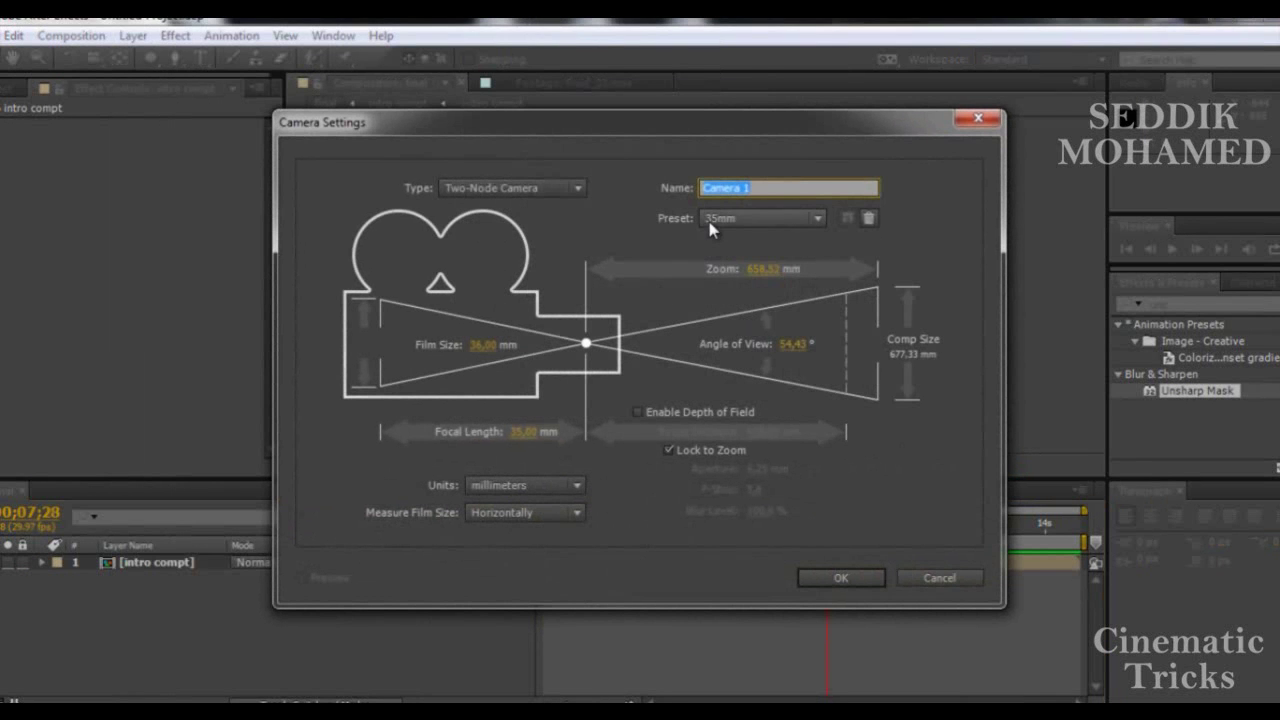
pyautogui.click(840, 590)
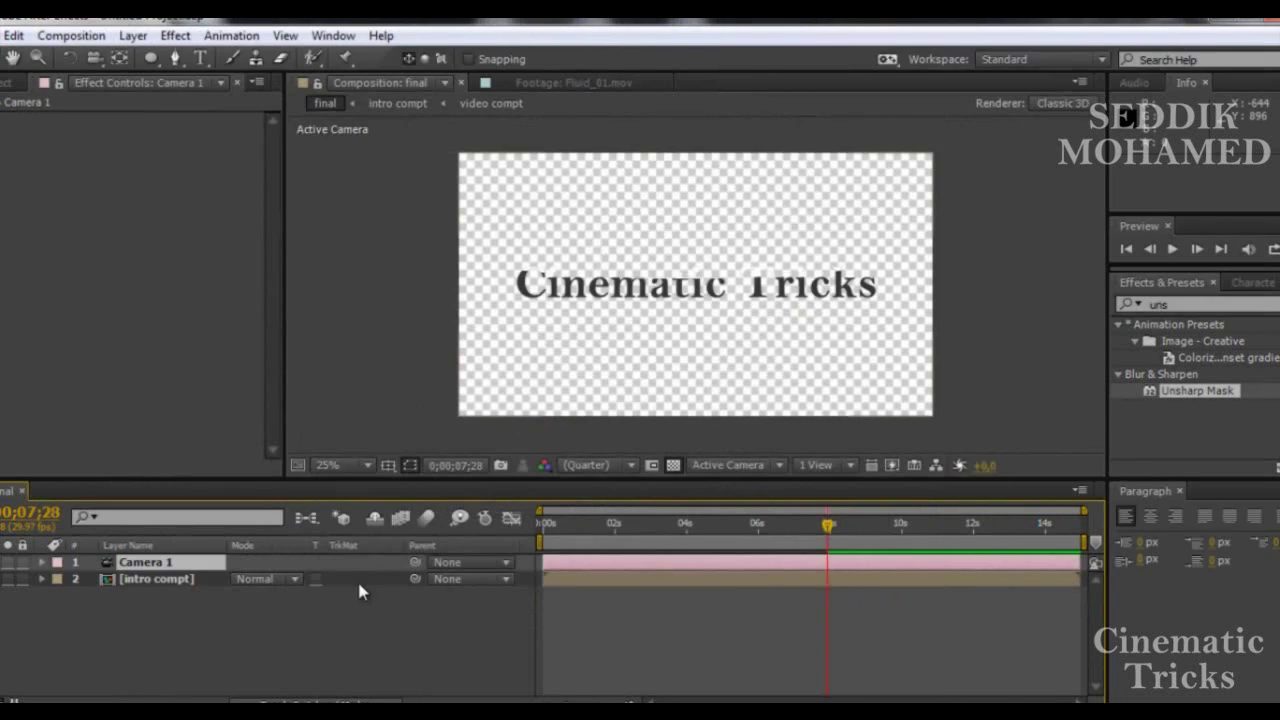
# - Create a white solid named 'BG' and place it beneath the intro compt layer
pyautogui.click(140, 37)
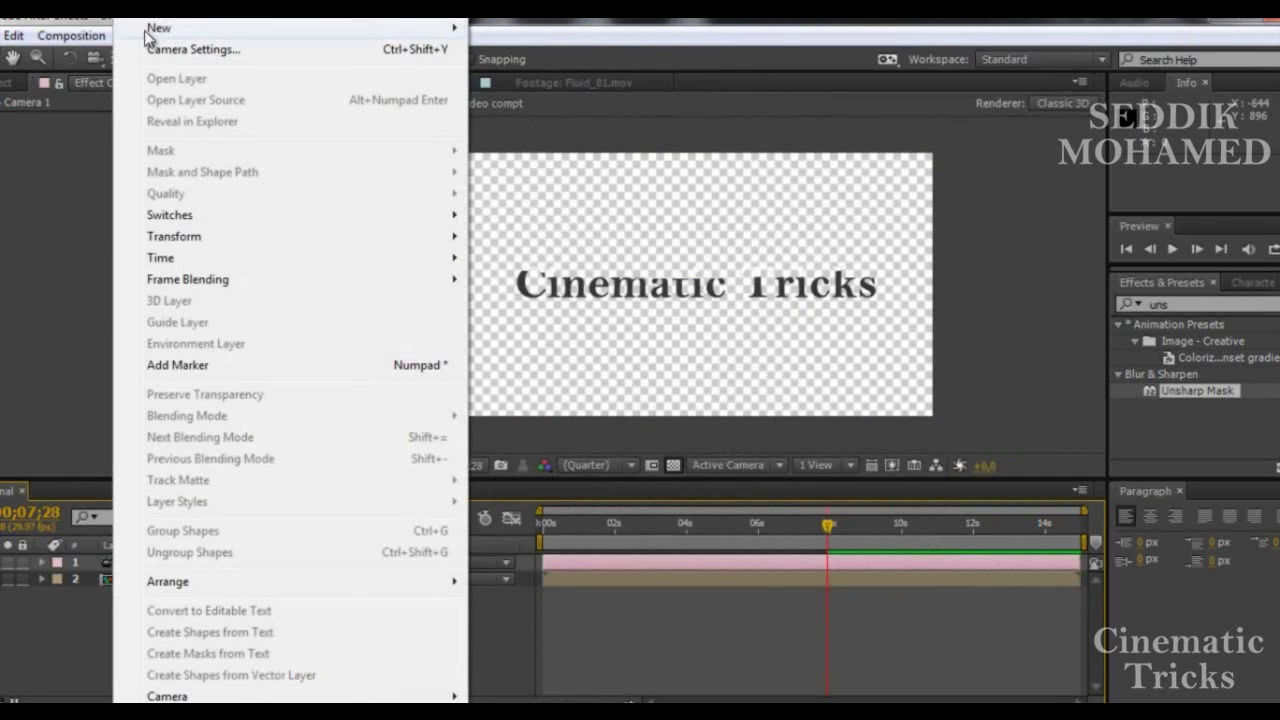
pyautogui.moveTo(450, 38)
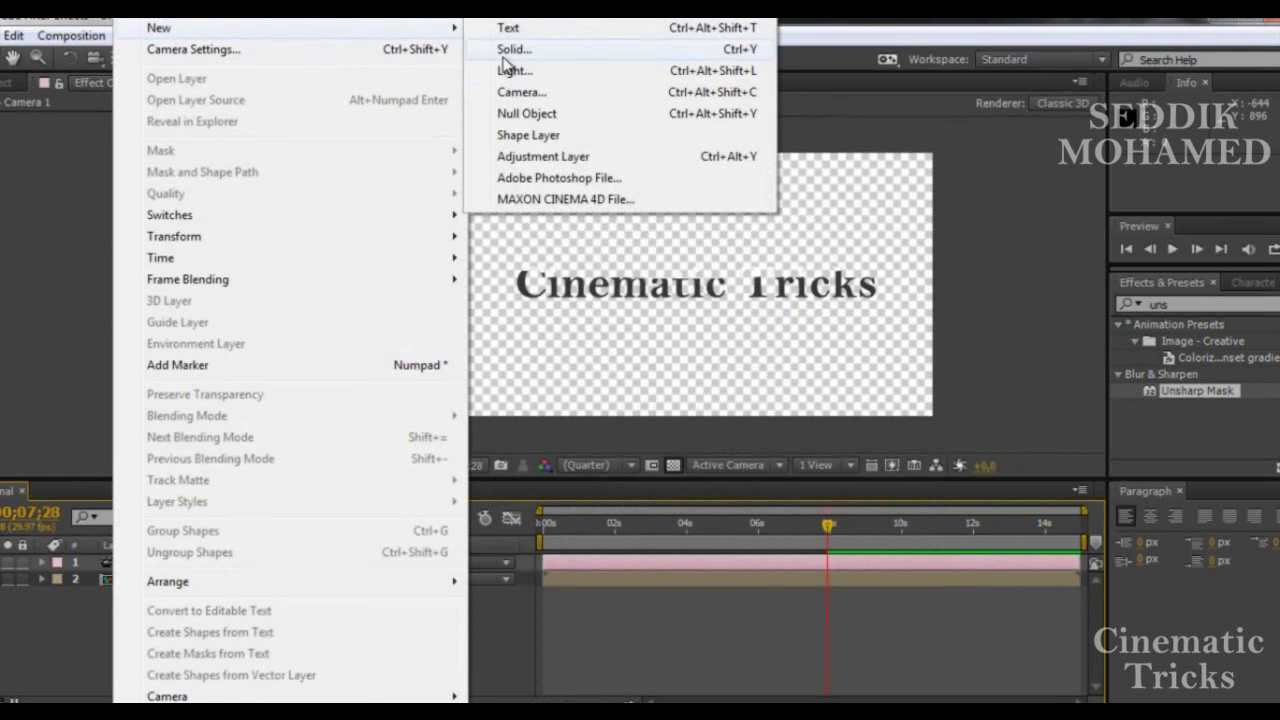
pyautogui.click(508, 50)
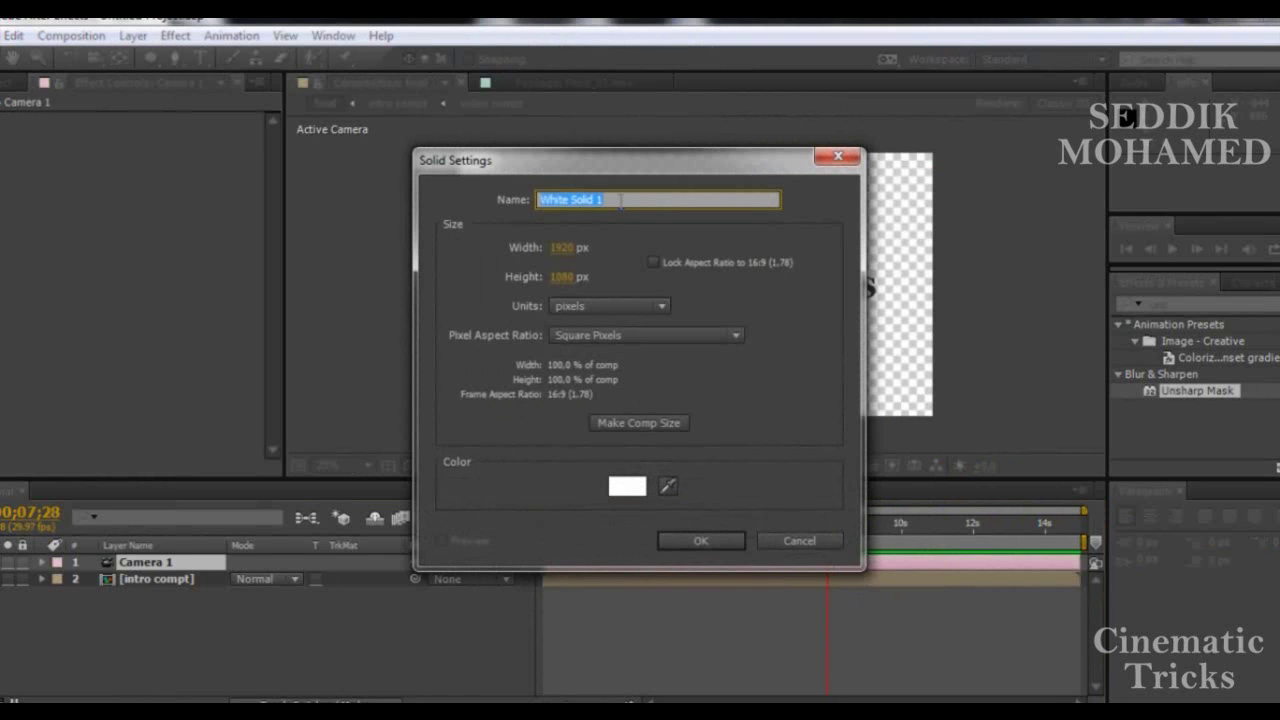
pyautogui.write('BG')
pyautogui.click(694, 541)
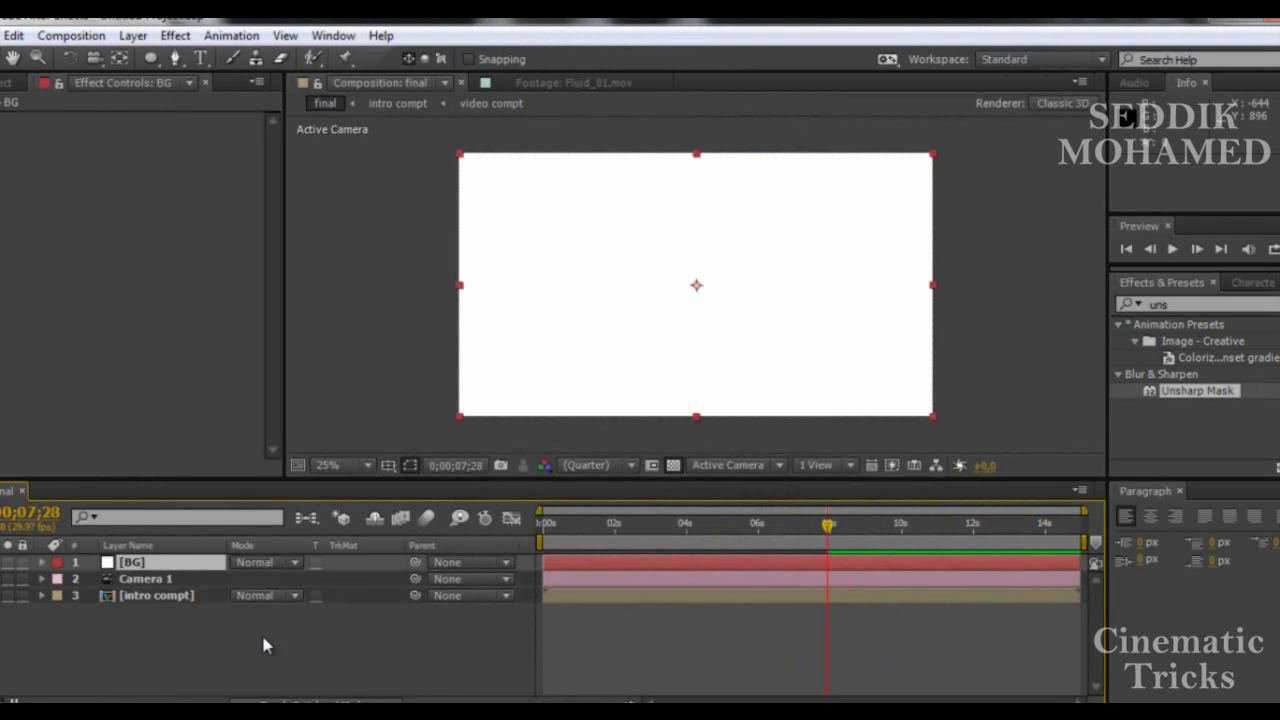
pyautogui.moveTo(180, 563); pyautogui.dragTo(173, 614)
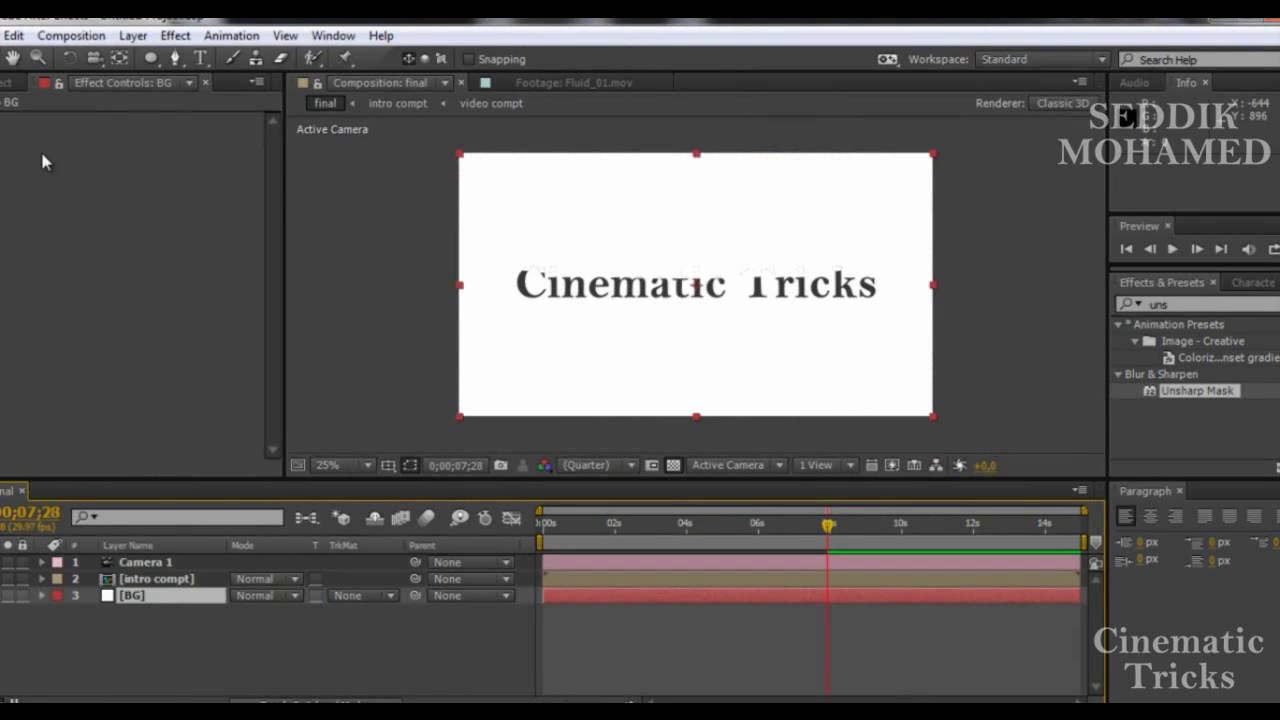
pyautogui.click(1212, 303)
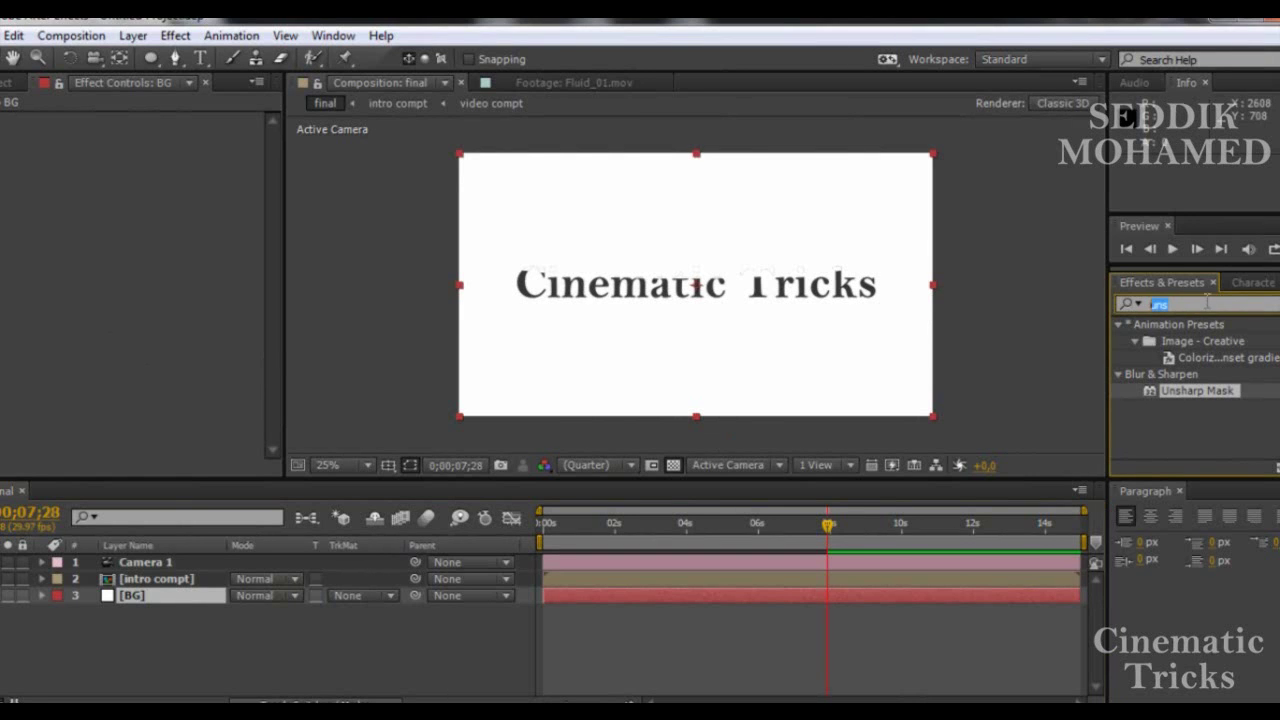
# - Search effects for 'ramp' and apply Gradient Ramp to the BG layer
pyautogui.press('BackSpace')
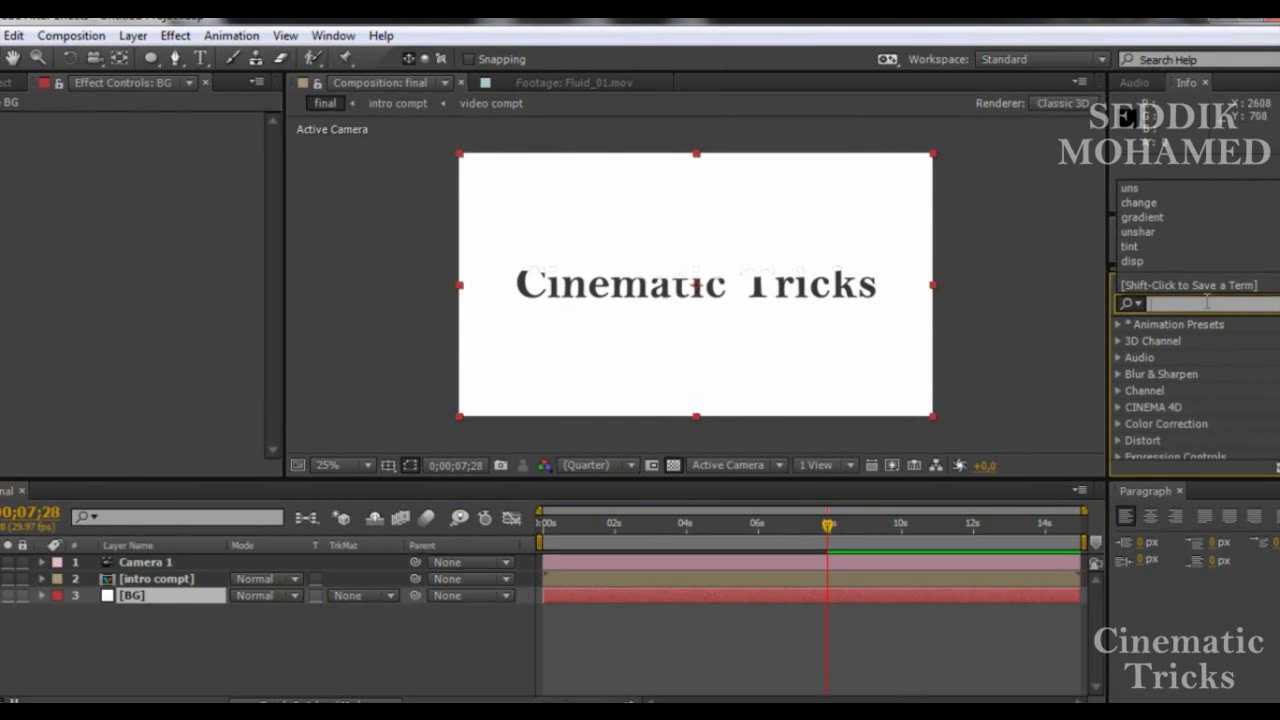
pyautogui.click(1207, 302)
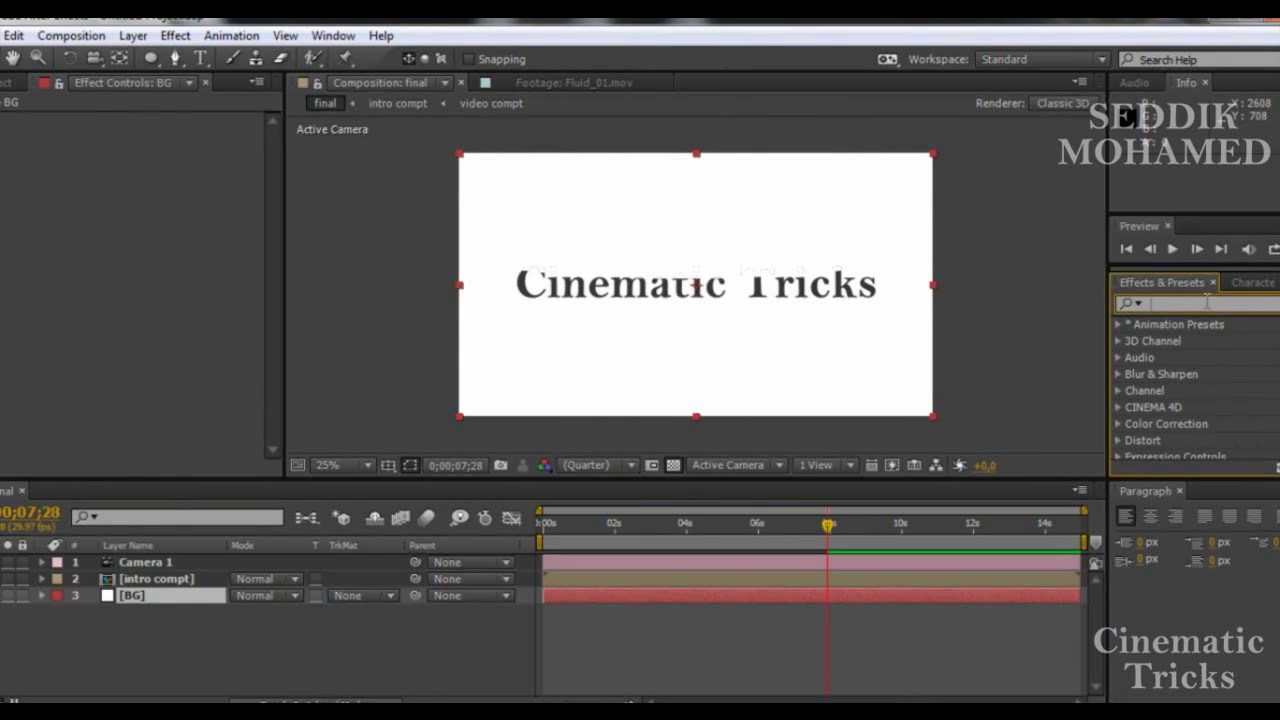
pyautogui.write('gard')
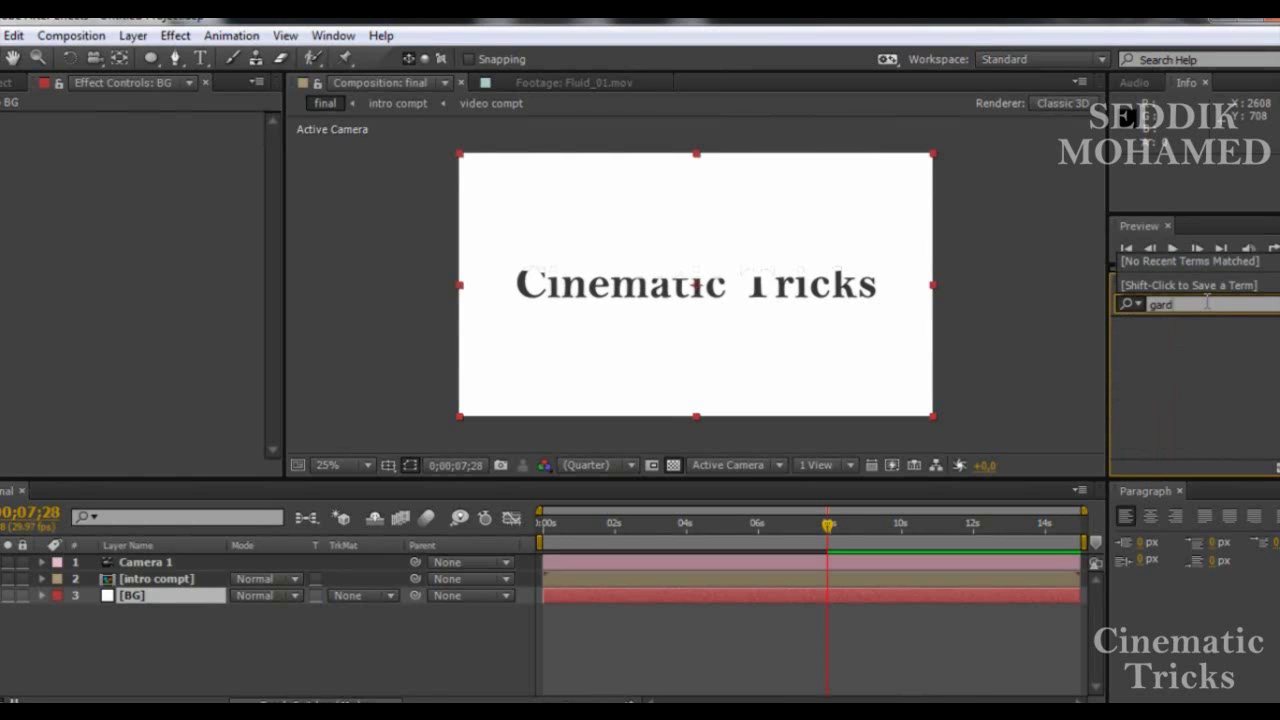
pyautogui.click(1207, 302)
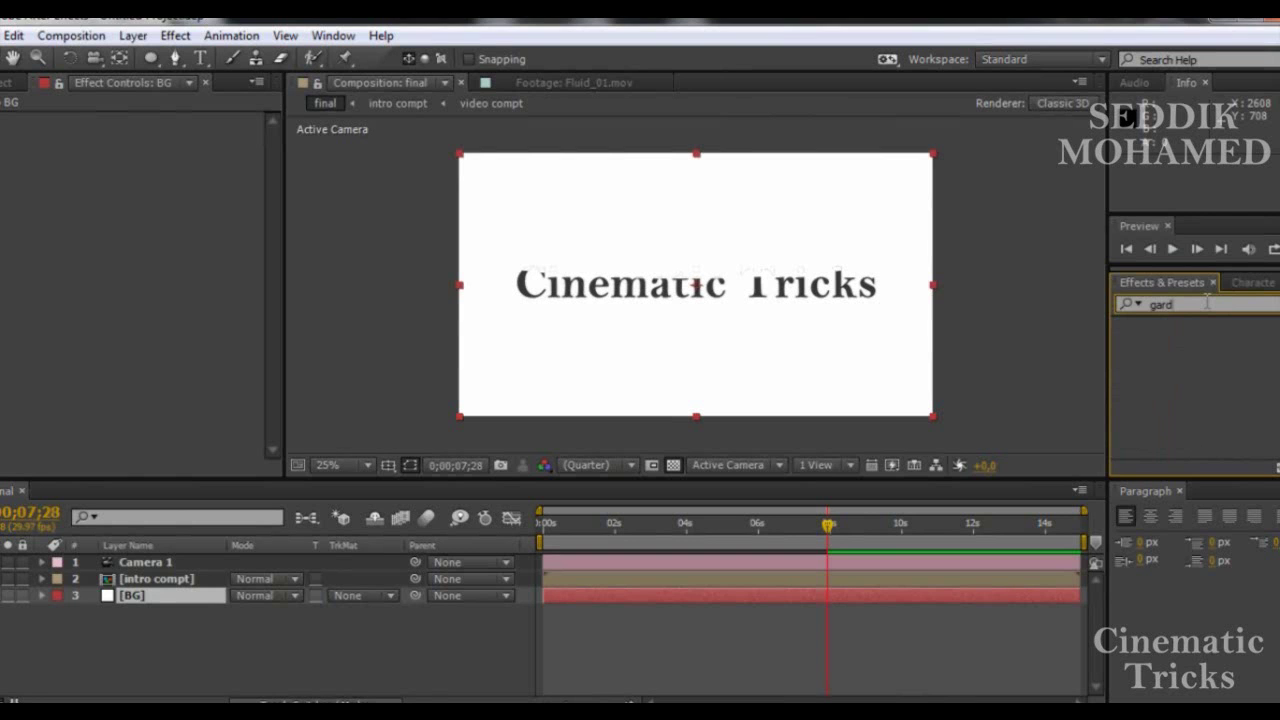
pyautogui.press('BackSpace')
pyautogui.press('BackSpace')
pyautogui.press('BackSpace')
pyautogui.write('r')
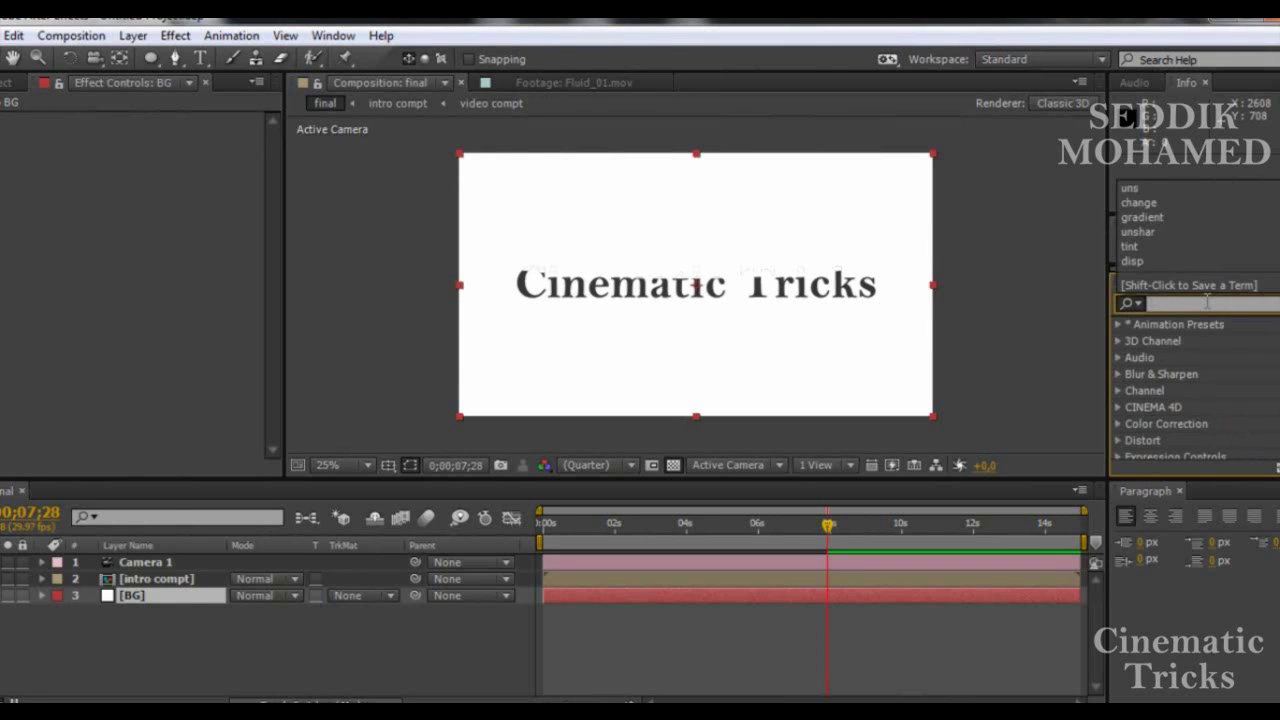
pyautogui.write('amp')
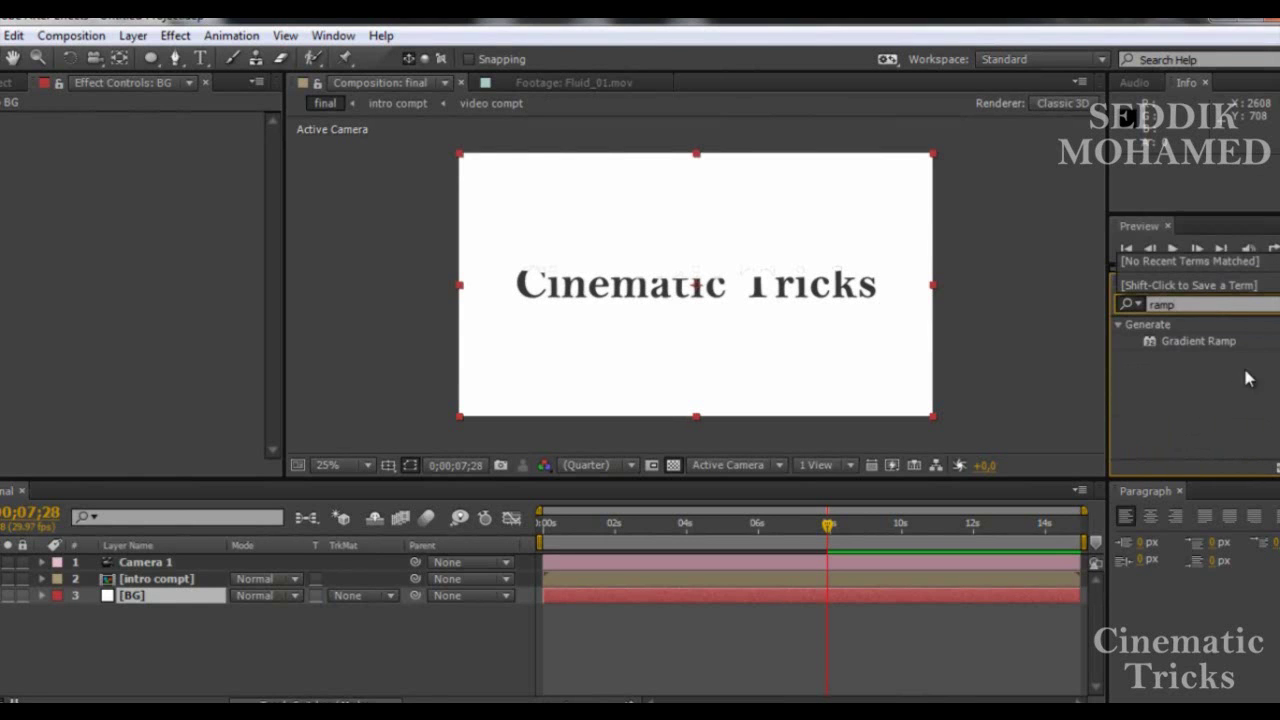
pyautogui.click(1228, 343)
pyautogui.moveTo(1228, 343); pyautogui.dragTo(125, 598)
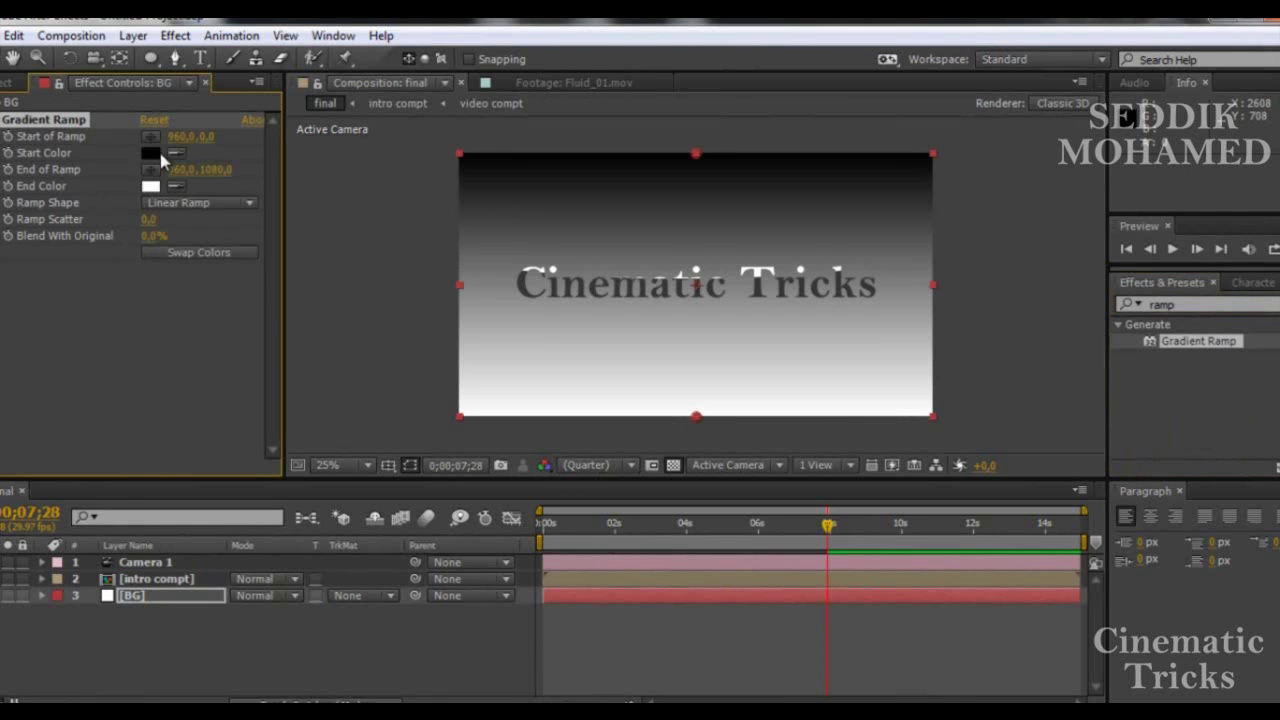
# - Set the Gradient Ramp shape to Radial Ramp with a Ramp Scatter of 100
pyautogui.click(171, 203)
pyautogui.click(197, 254)
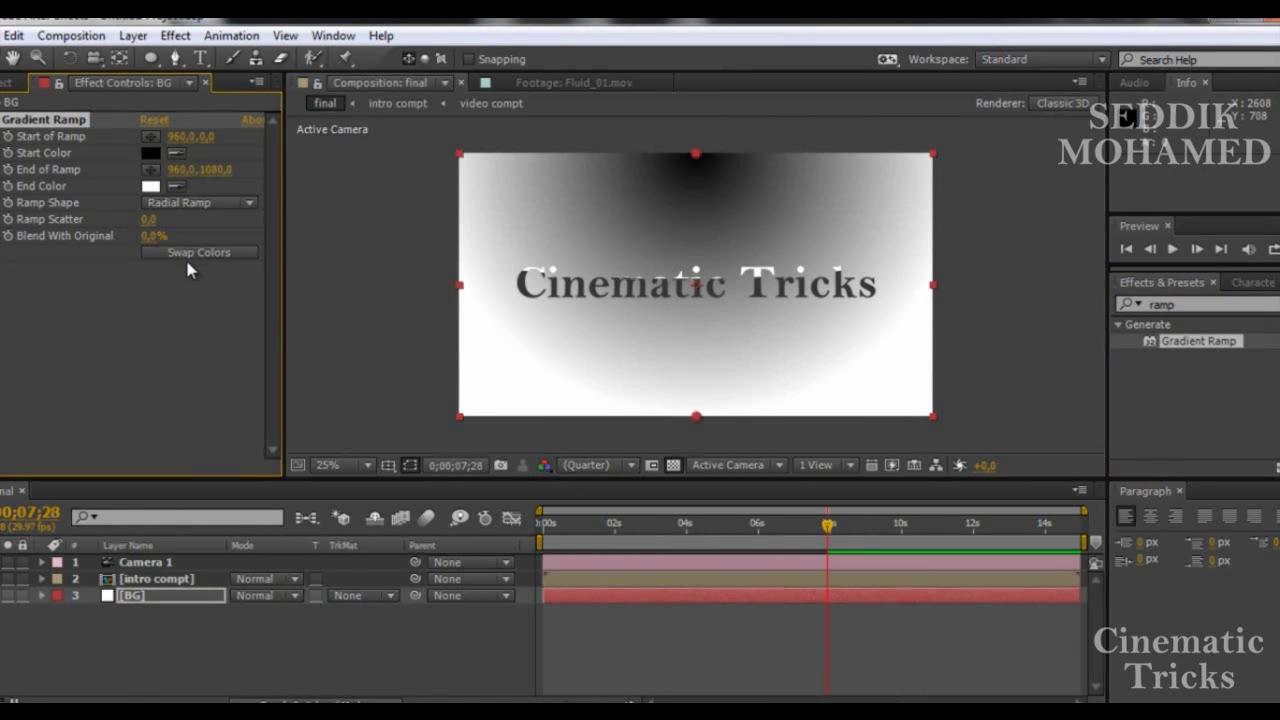
pyautogui.click(150, 219)
pyautogui.write('00')
pyautogui.press('Return')
pyautogui.click(156, 348)
# - Set the ramp's start colour to white and its end colour to light grey D6D6D6
pyautogui.click(150, 158)
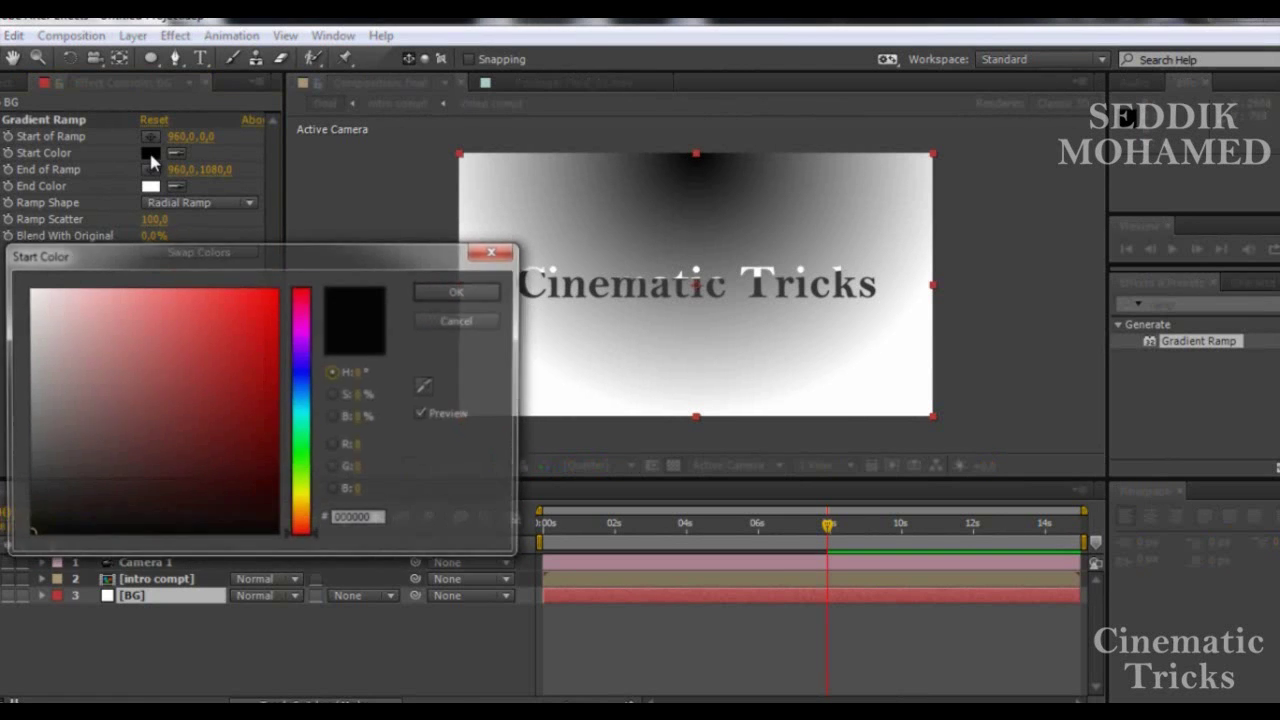
pyautogui.moveTo(57, 291); pyautogui.dragTo(28, 289)
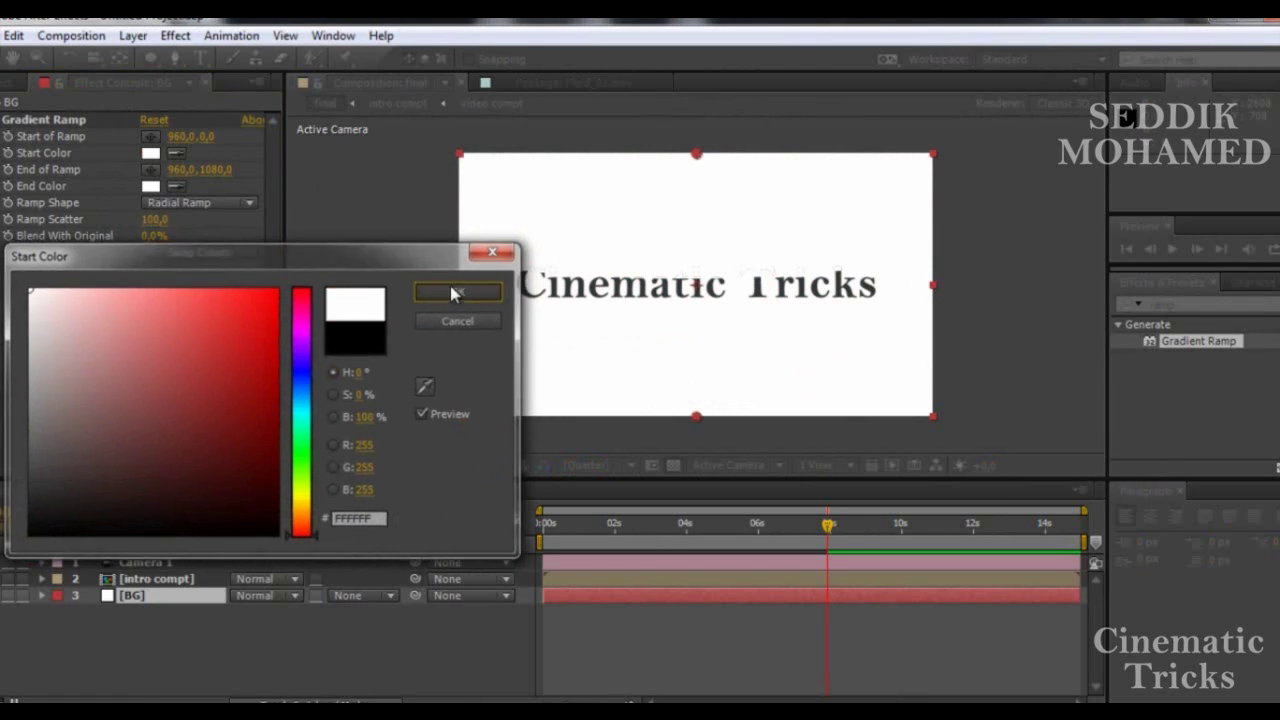
pyautogui.click(459, 291)
pyautogui.click(150, 186)
pyautogui.moveTo(97, 294); pyautogui.dragTo(6, 316)
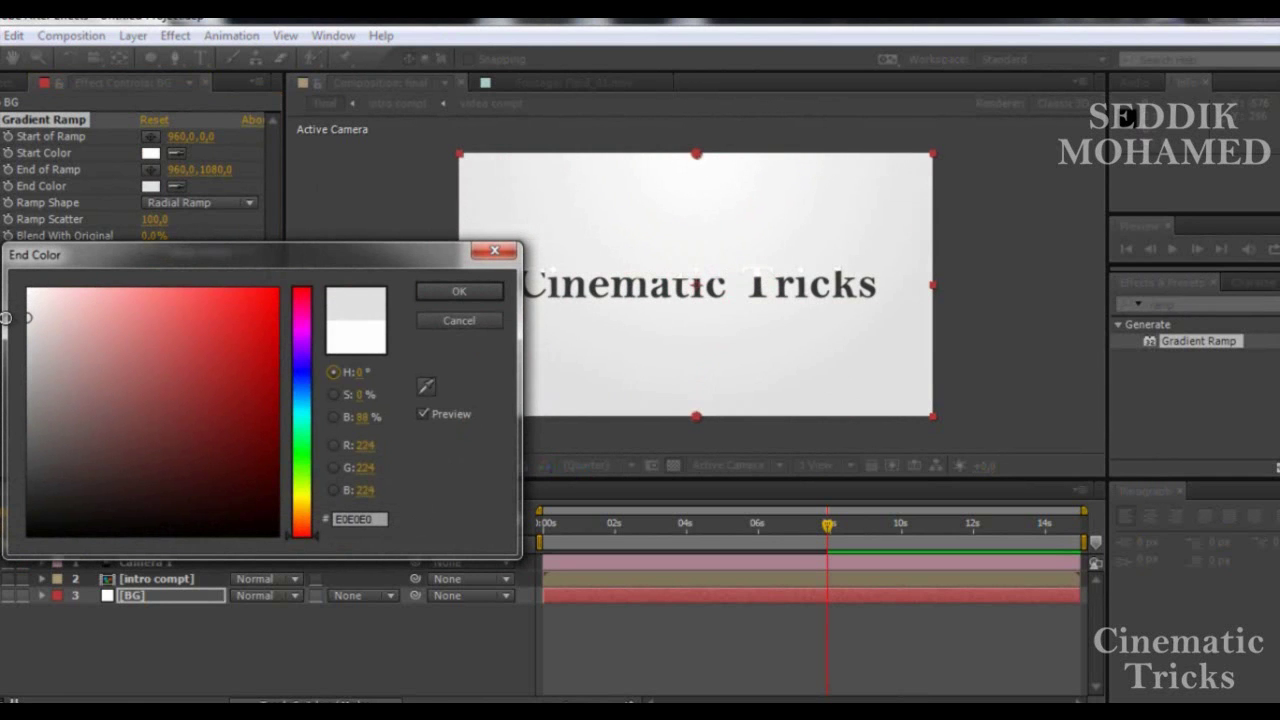
pyautogui.moveTo(6, 316)
pyautogui.mouseDown()
pyautogui.moveTo(3, 360)
pyautogui.moveTo(3, 326)
pyautogui.mouseUp()
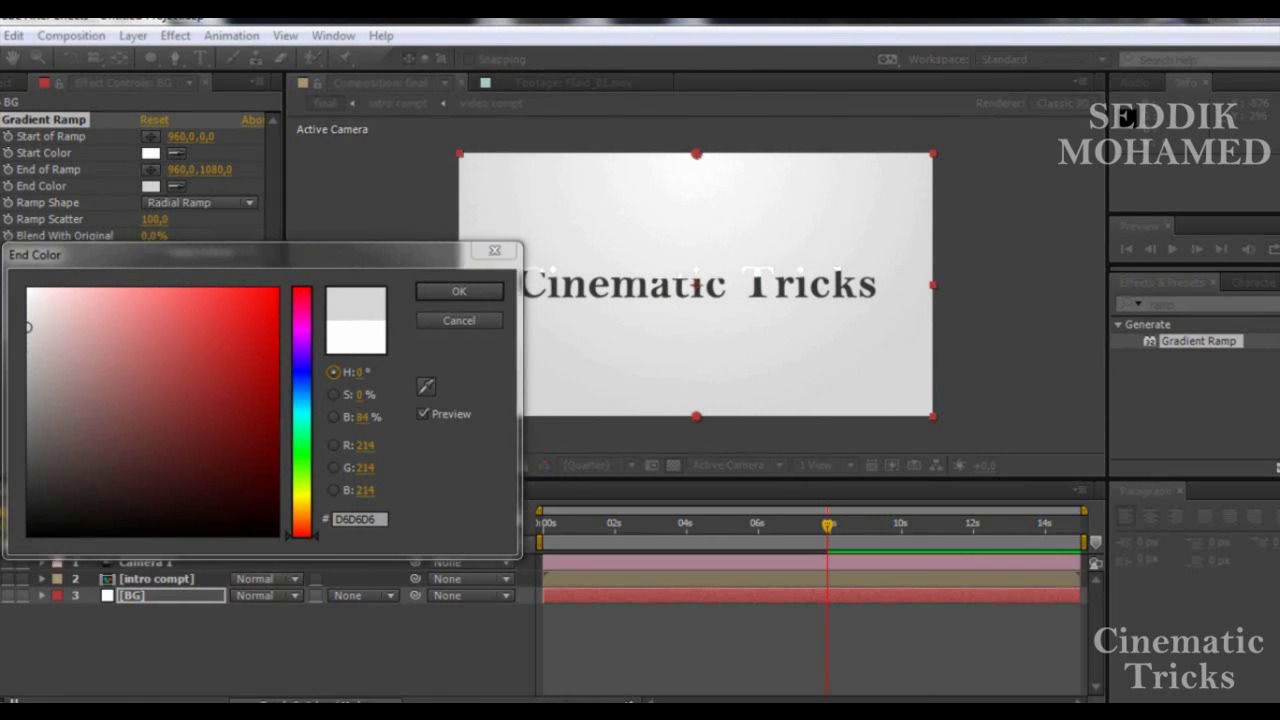
# - Confirm the light grey end colour and add SOUND FX.wav to the final comp timeline
pyautogui.click(428, 289)
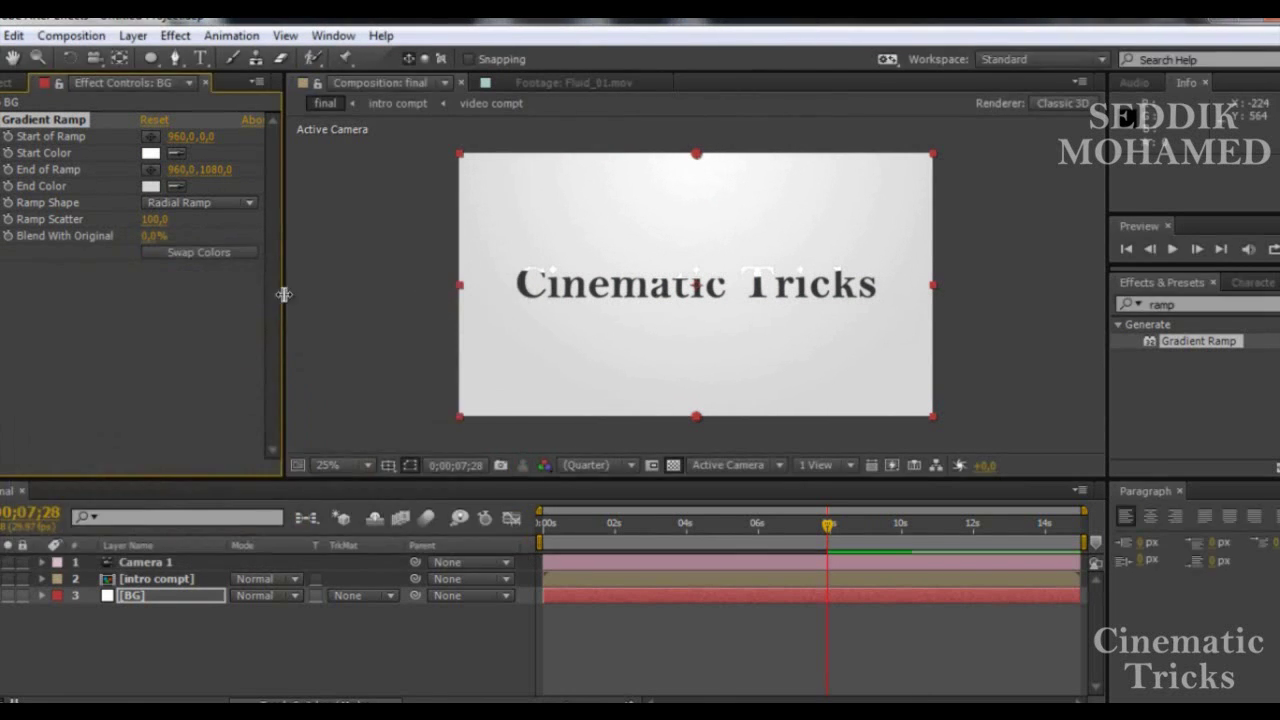
pyautogui.click(249, 297)
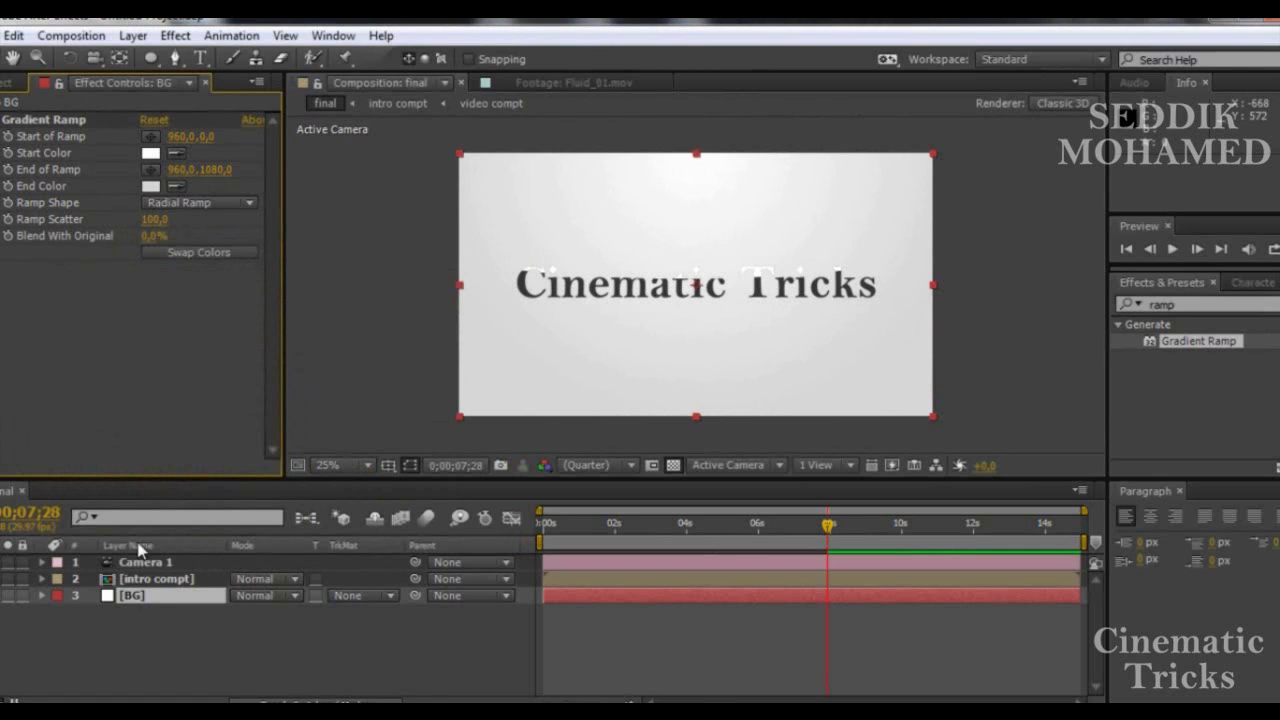
pyautogui.click(6, 82)
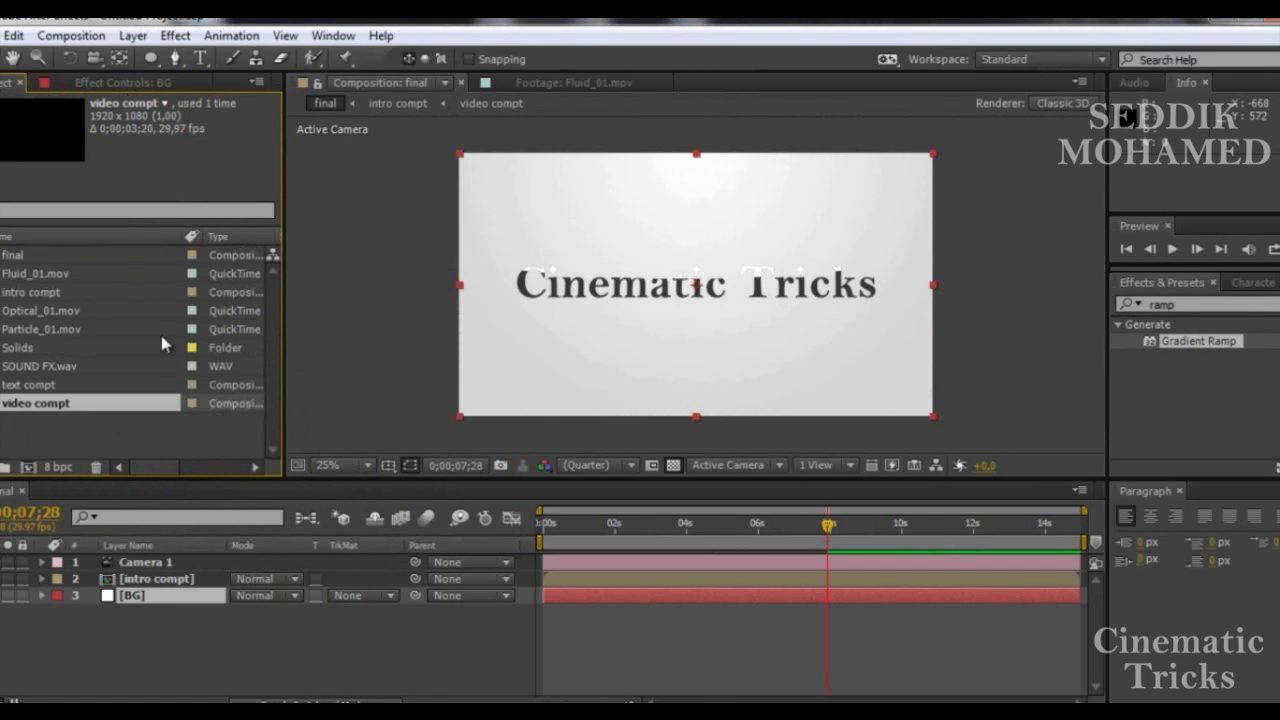
pyautogui.click(35, 368)
pyautogui.moveTo(35, 370); pyautogui.dragTo(37, 652)
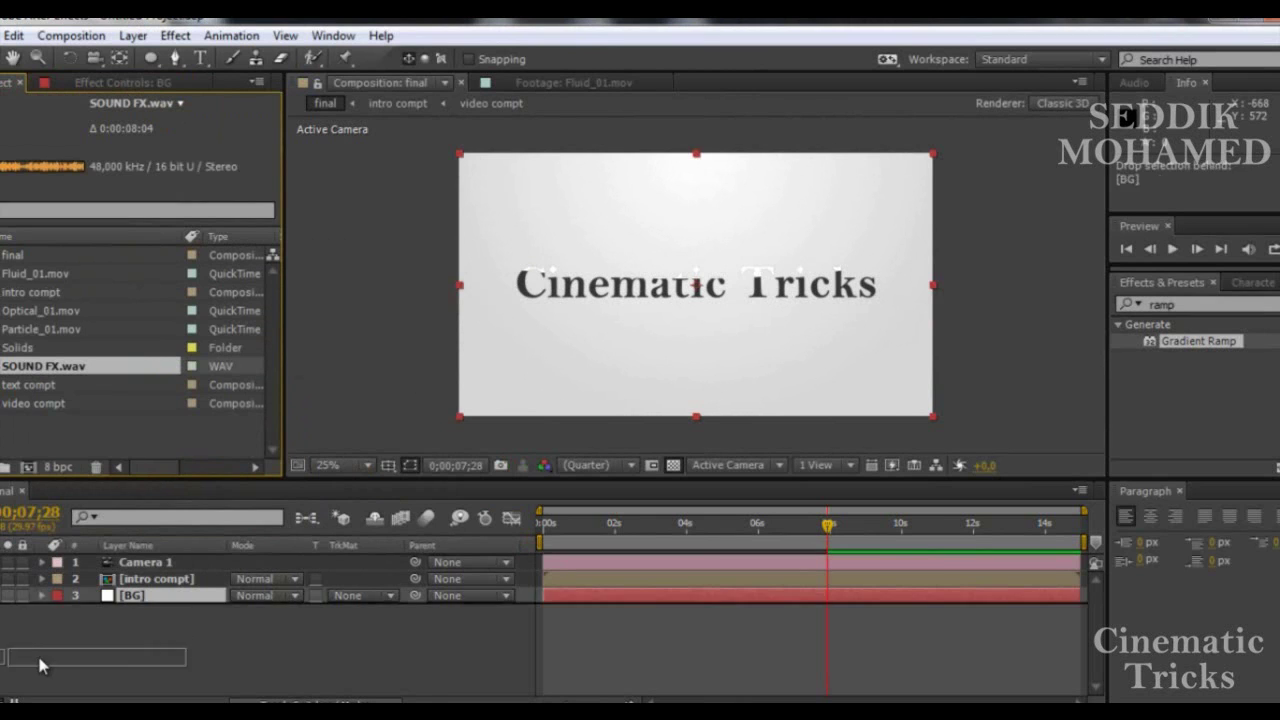
# - Run a RAM preview of the final comp, stop it, and select the intro compt layer
pyautogui.press('KP_0')
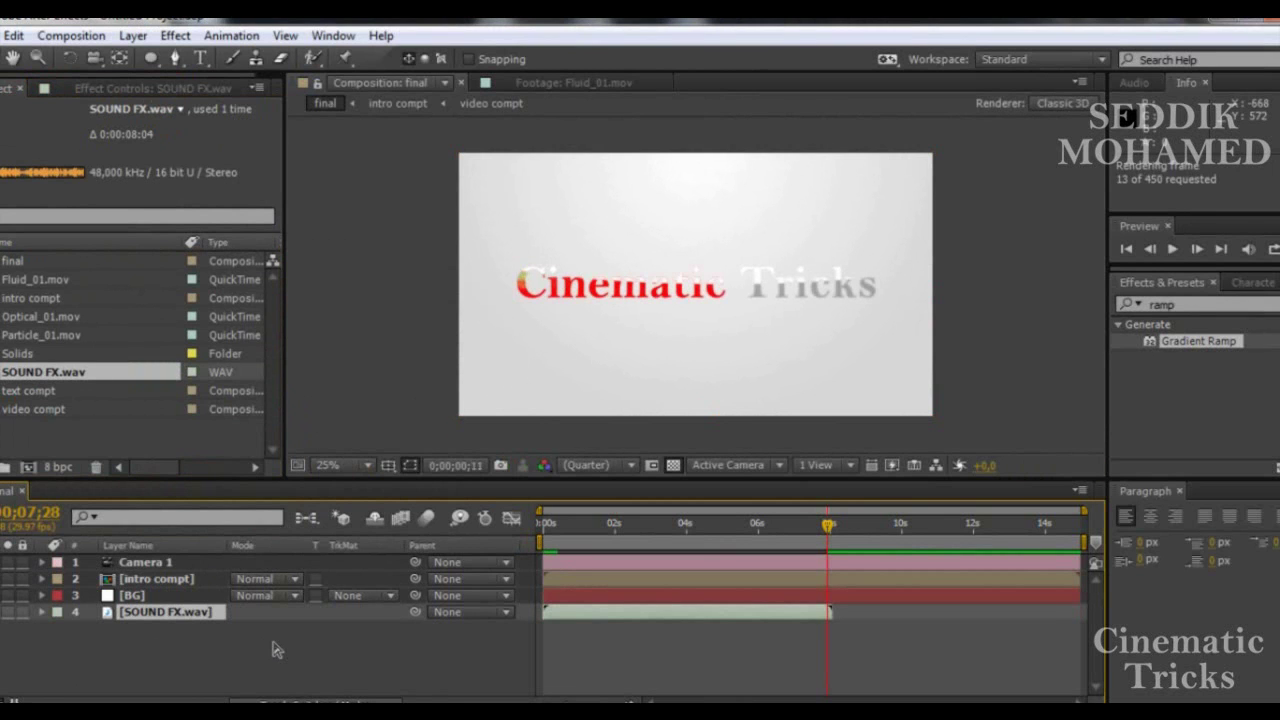
pyautogui.click(180, 690)
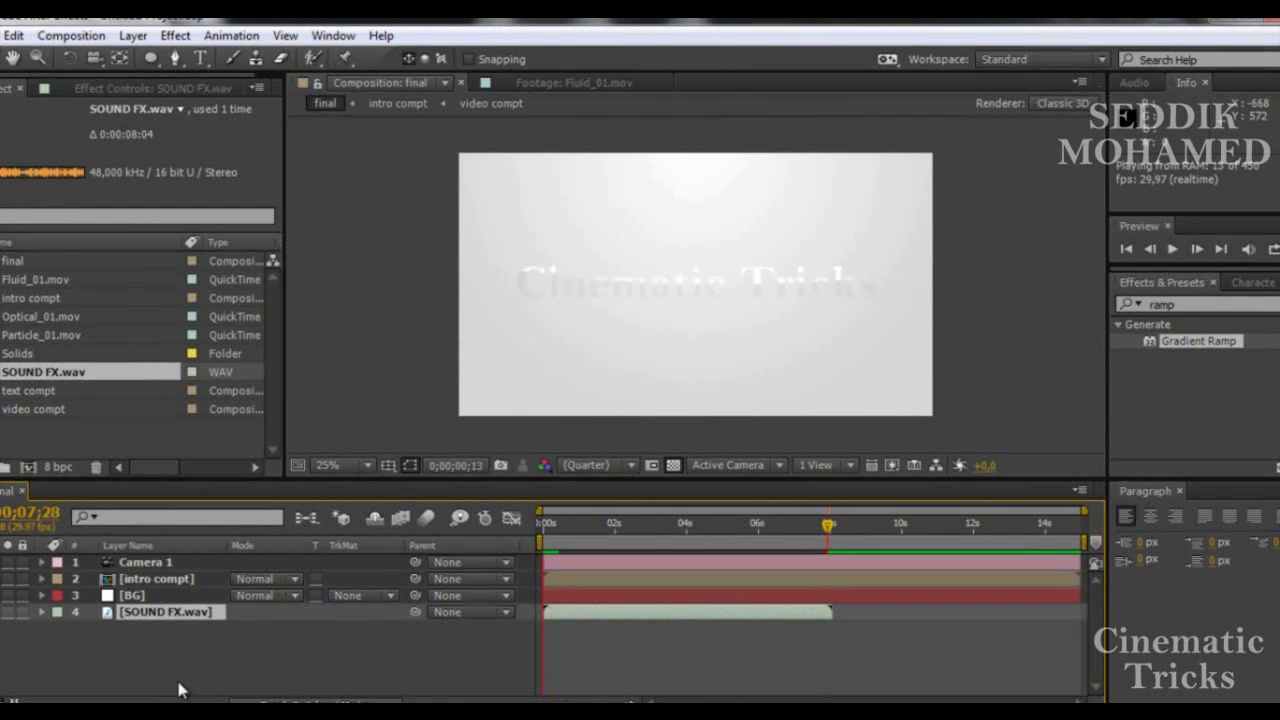
pyautogui.click(180, 690)
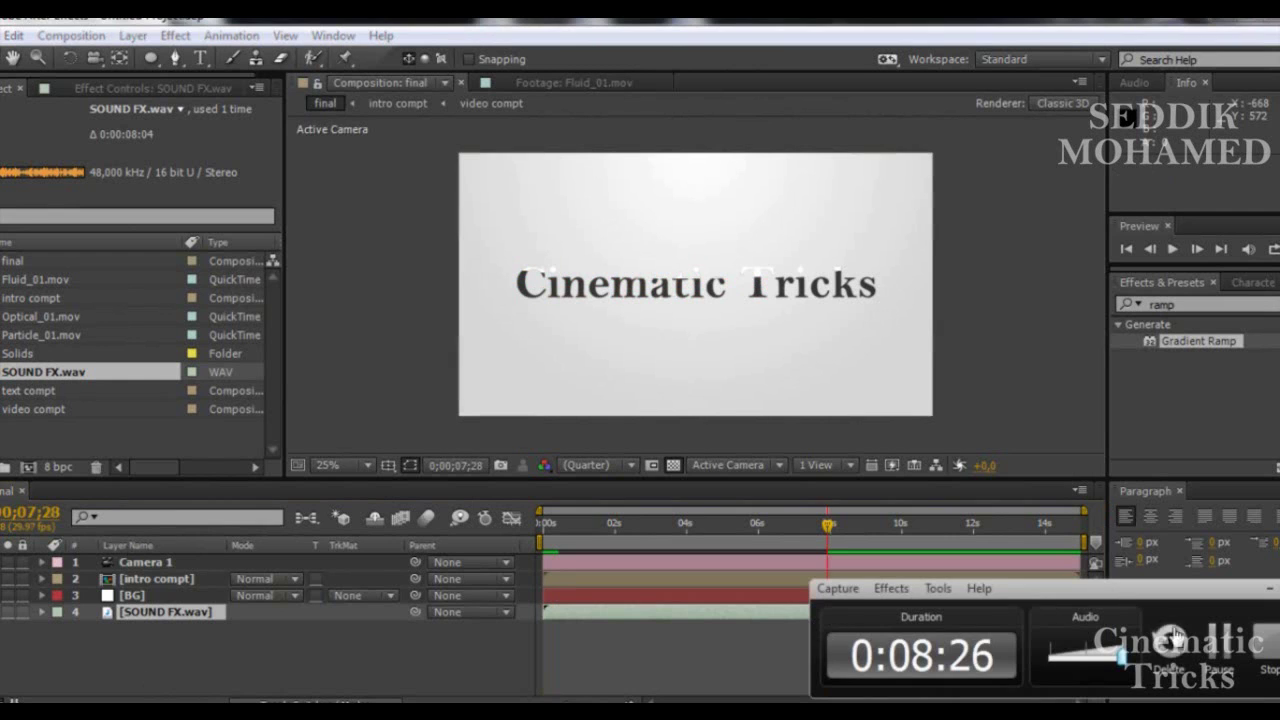
pyautogui.click(141, 597)
pyautogui.click(146, 580)
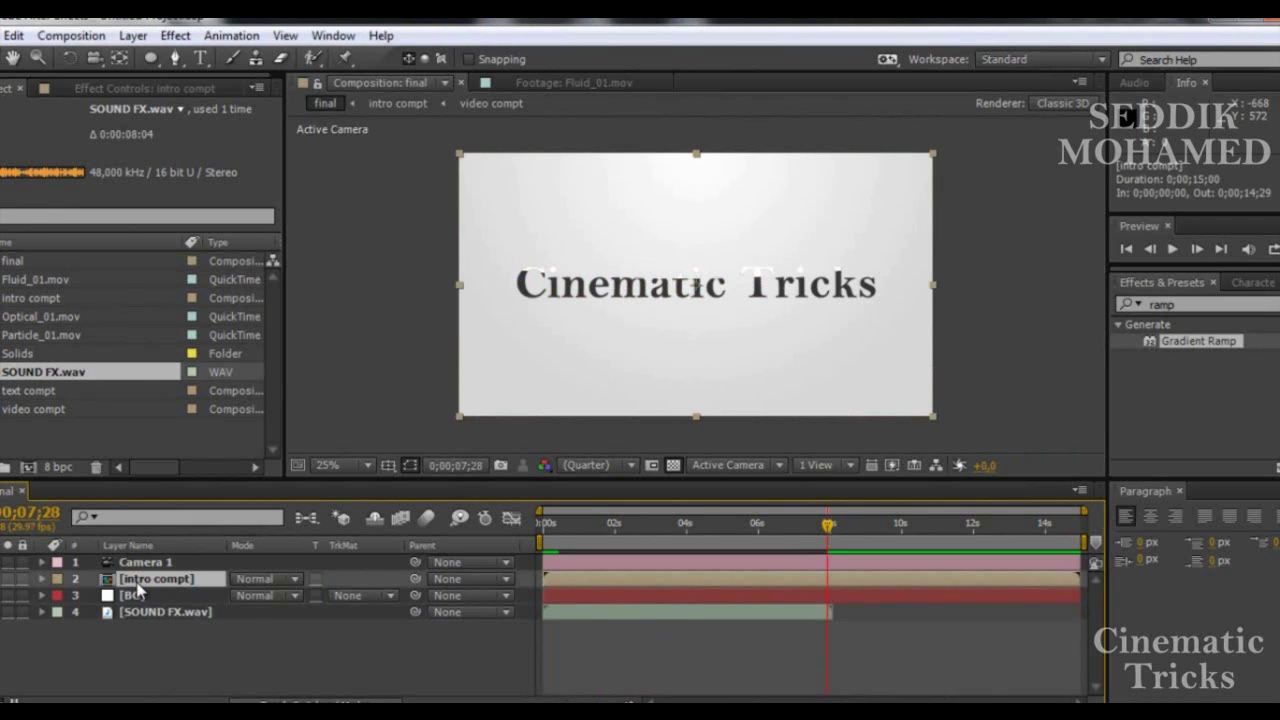
# - Duplicate the intro compt layer and make both copies 3D layers
pyautogui.hotkey('ctrl', 'd')
pyautogui.click(140, 597)
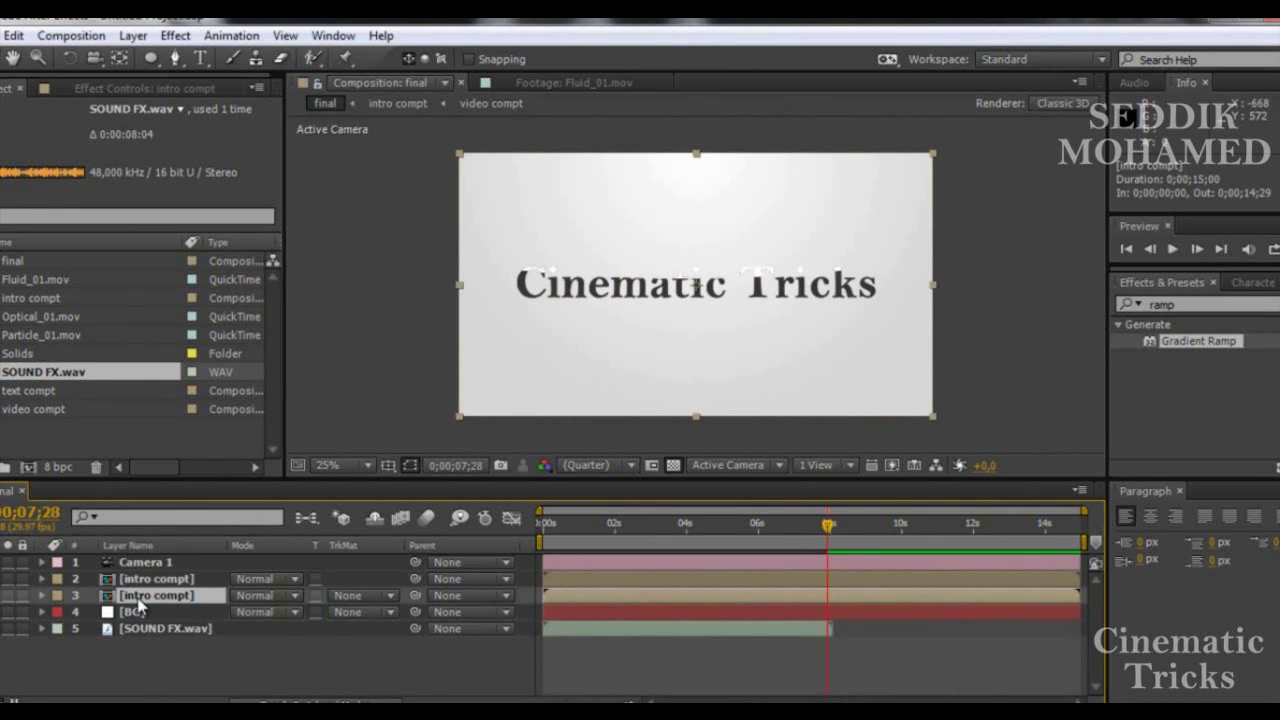
pyautogui.click(146, 580)
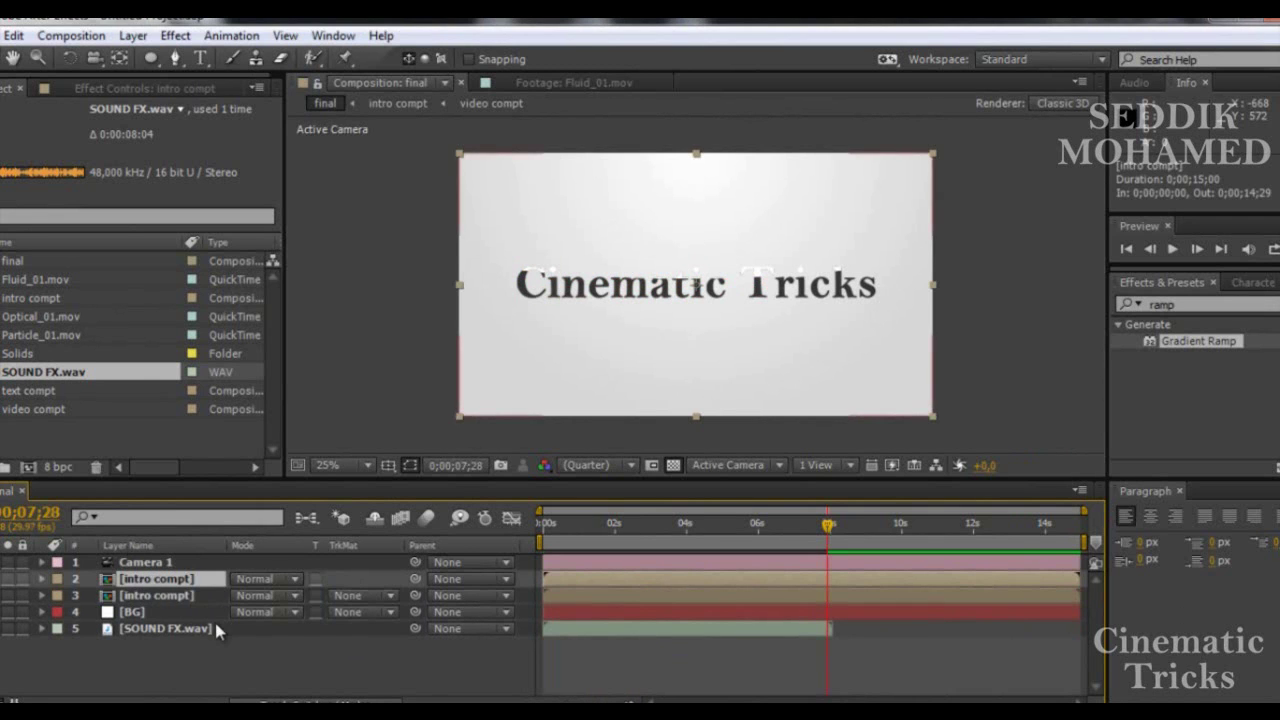
pyautogui.click(288, 702)
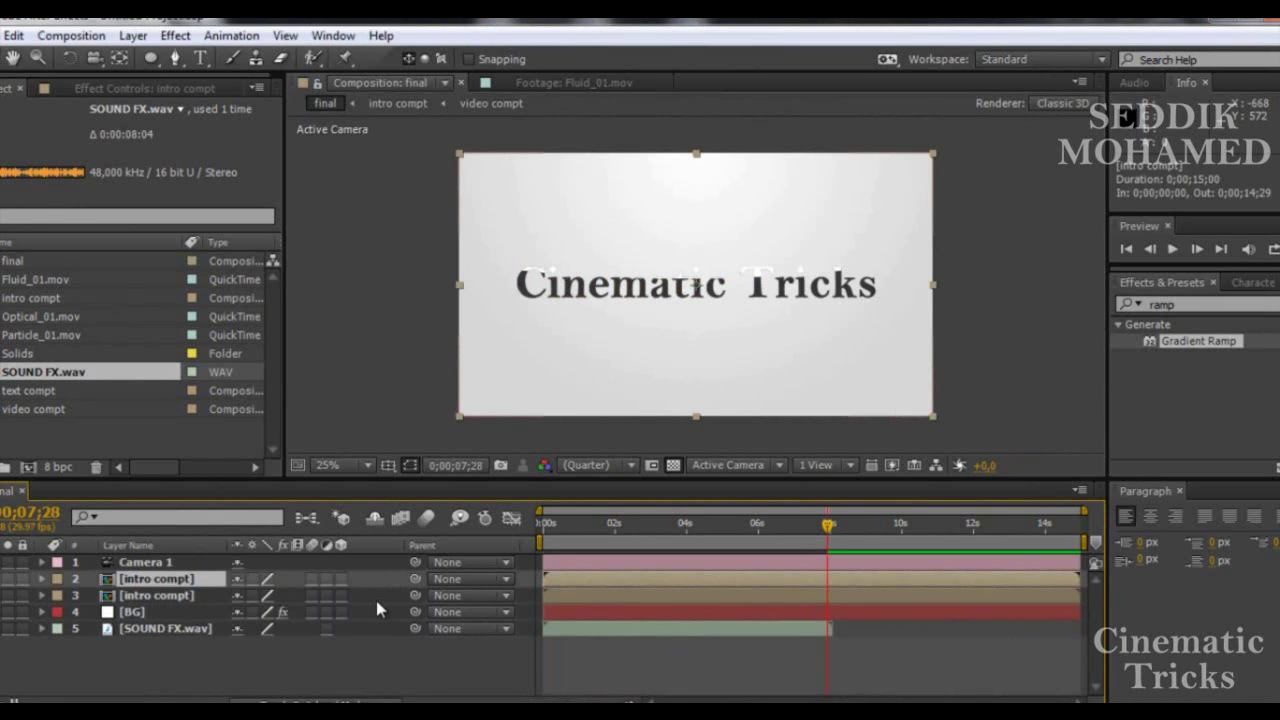
pyautogui.moveTo(340, 595); pyautogui.dragTo(340, 579)
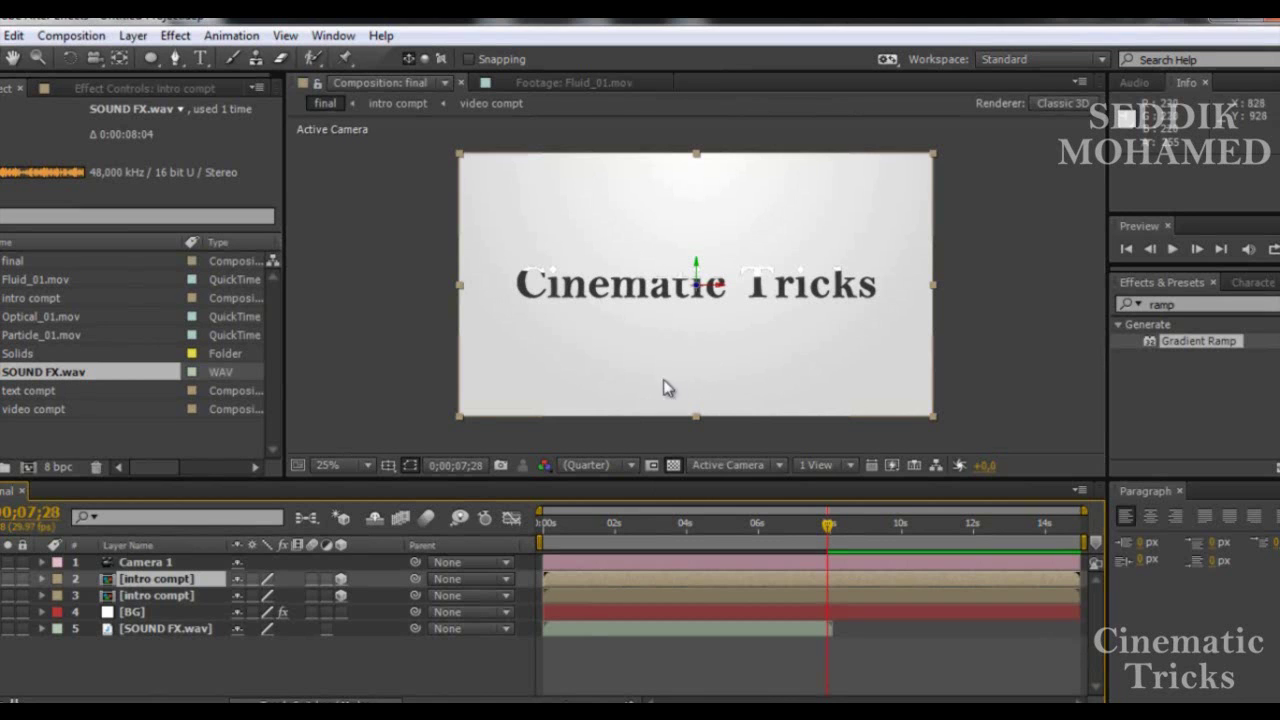
# - Rotate the lower copy about X to roughly -90° and move it down beneath the title
pyautogui.click(159, 592)
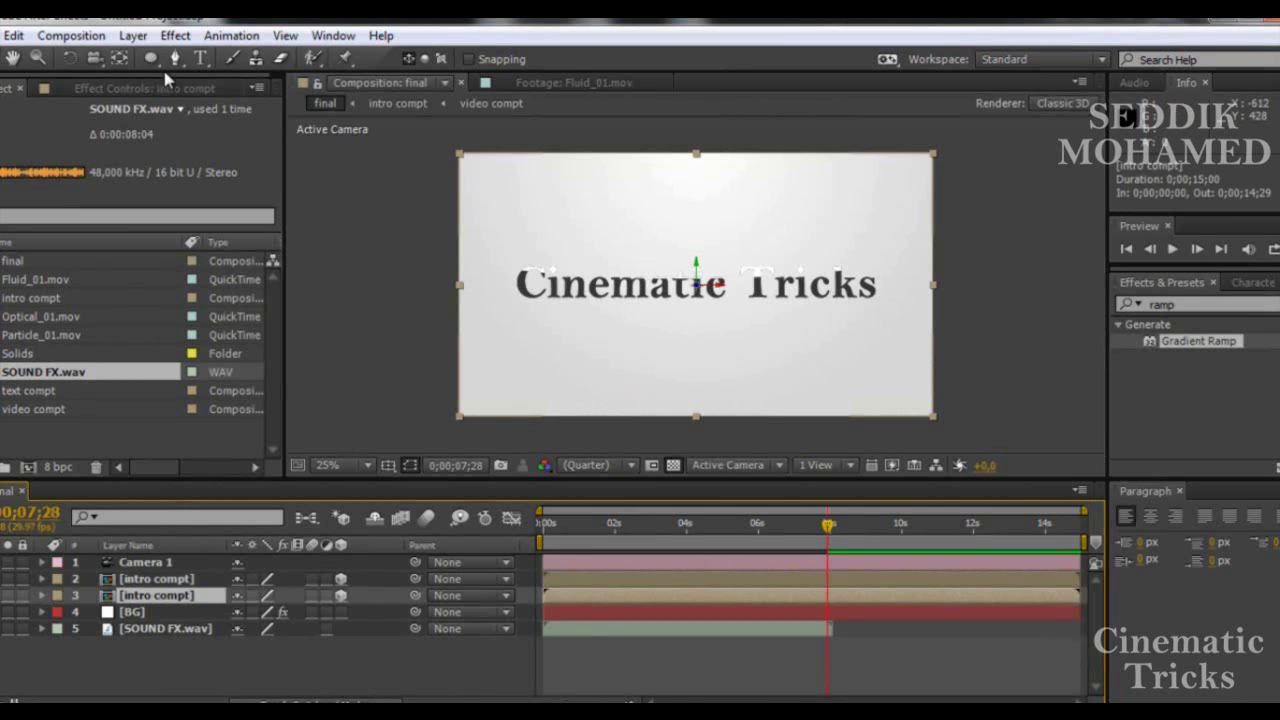
pyautogui.click(69, 58)
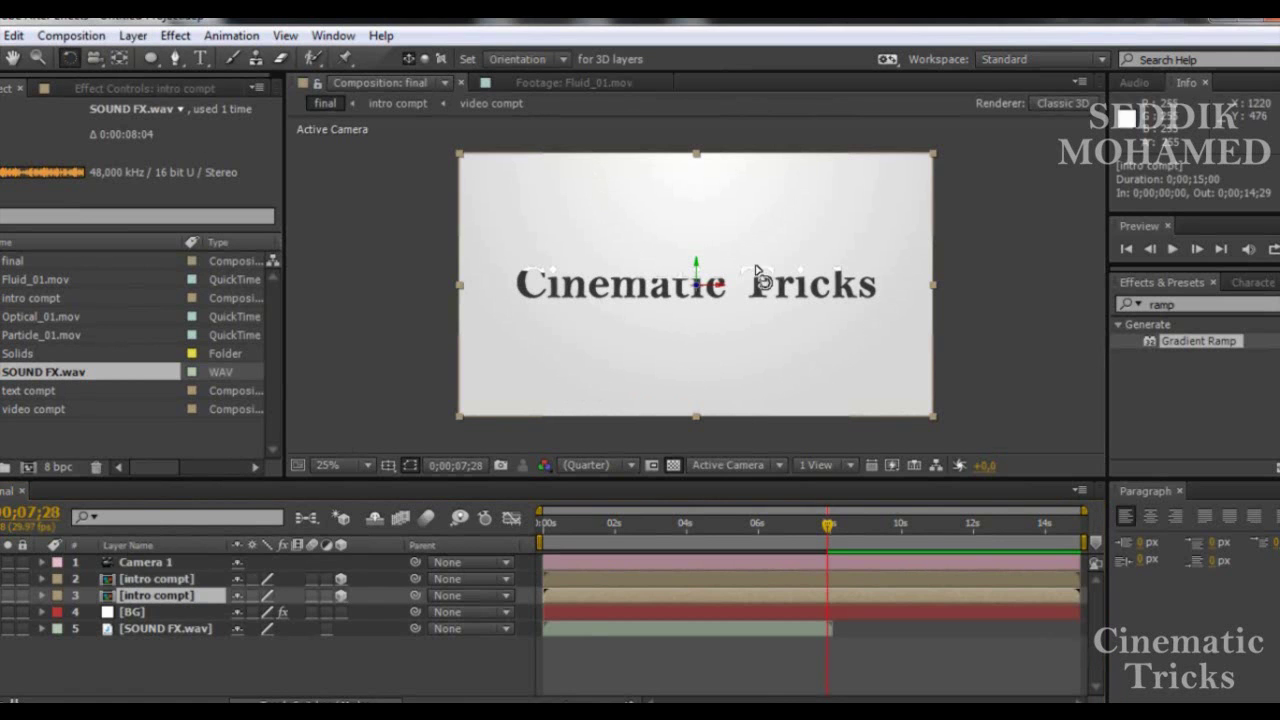
pyautogui.moveTo(716, 280); pyautogui.dragTo(712, 267)
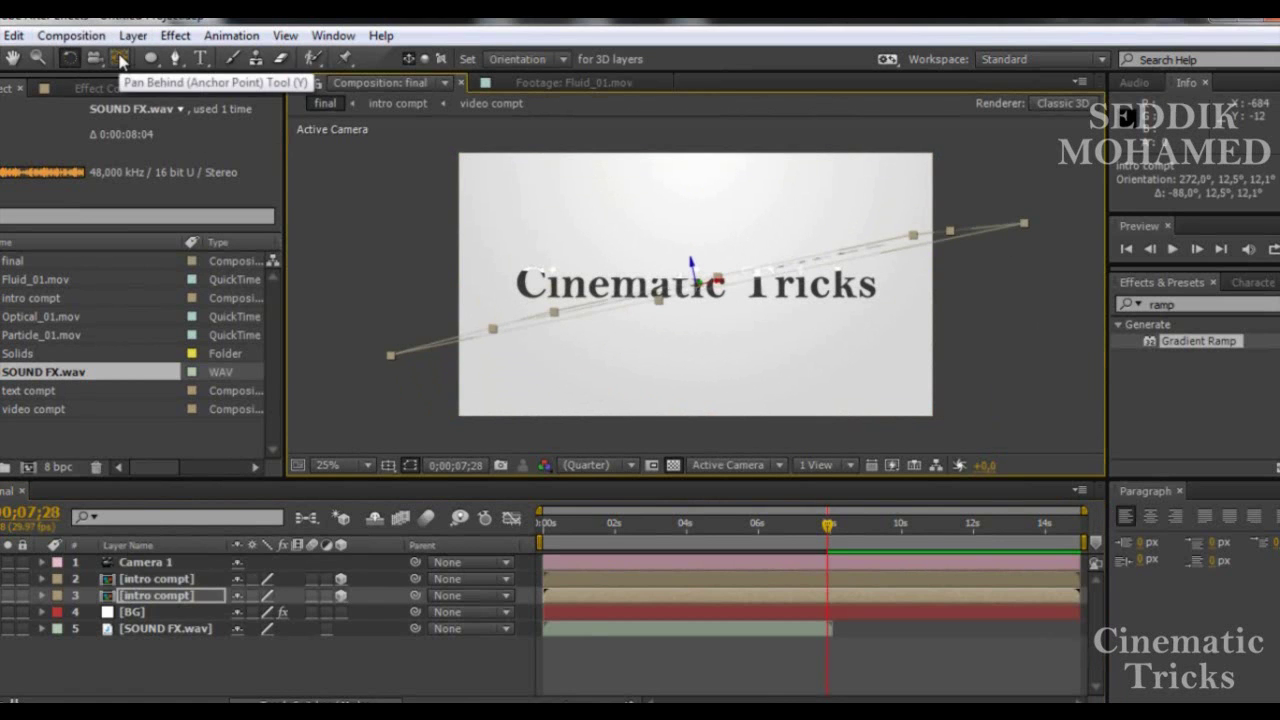
pyautogui.hotkey('ctrl', 'z')
pyautogui.moveTo(715, 283); pyautogui.dragTo(708, 262)
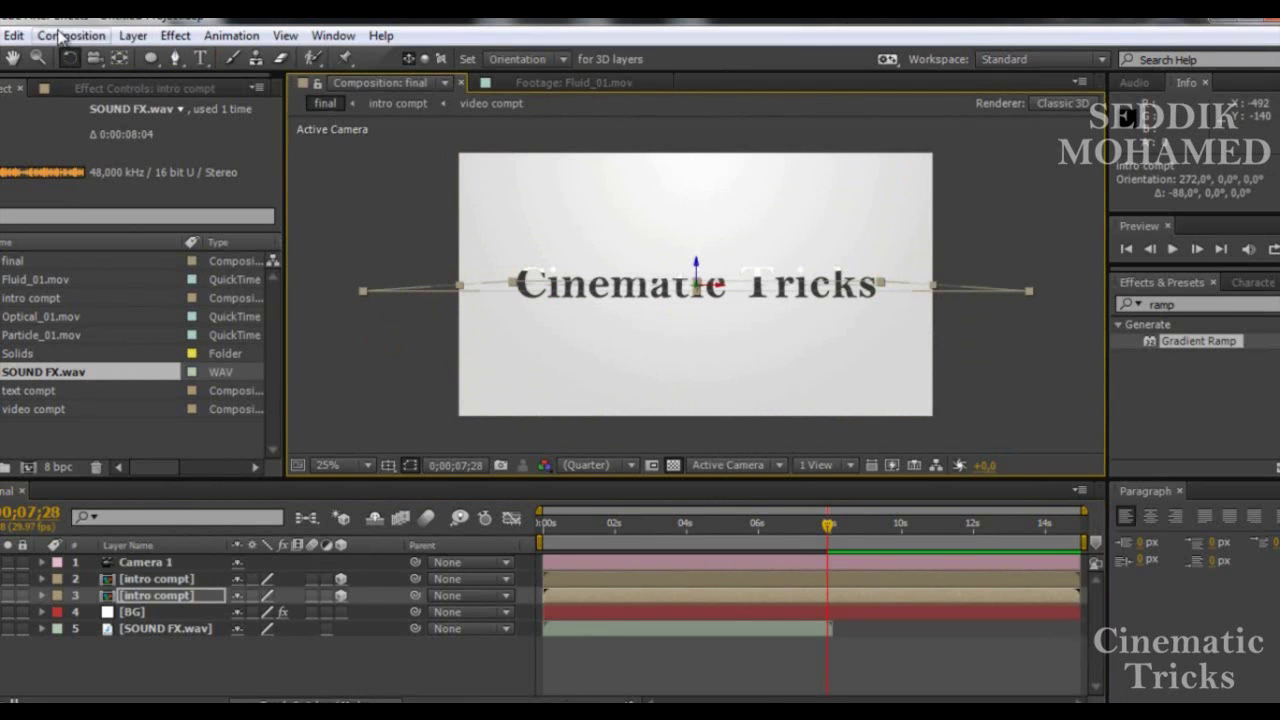
pyautogui.click(13, 58)
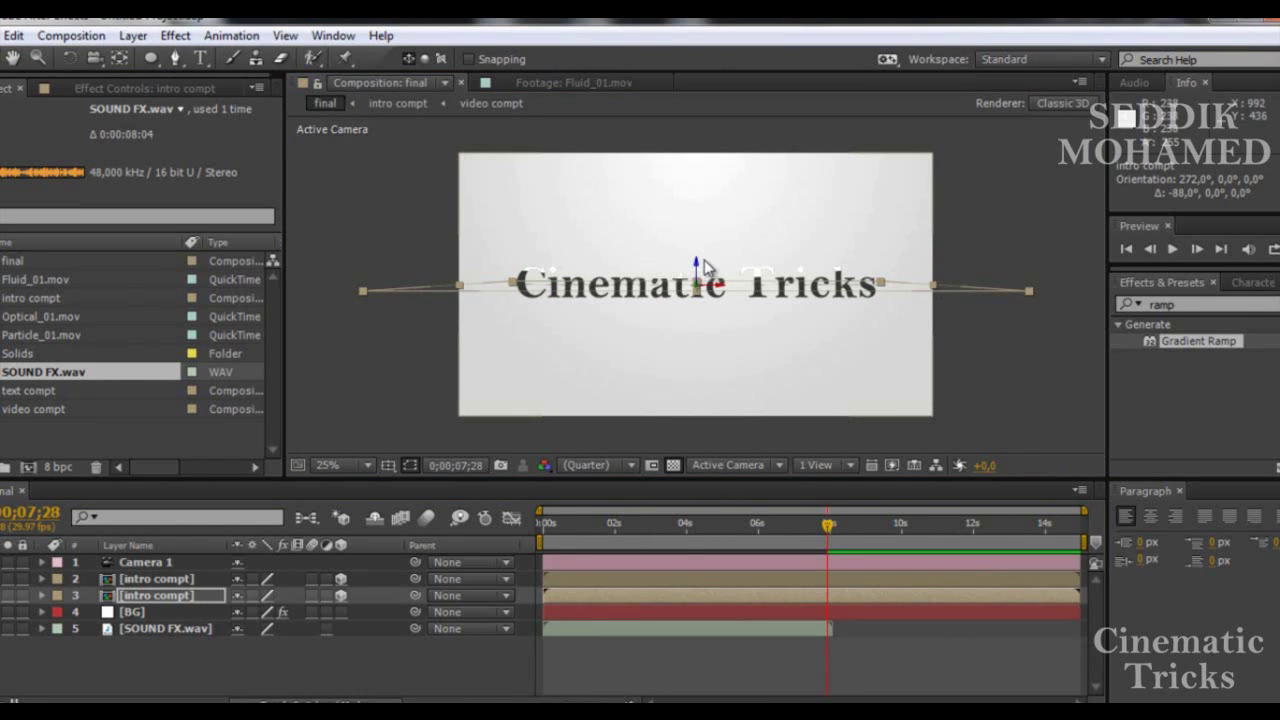
pyautogui.moveTo(704, 268)
pyautogui.mouseDown()
pyautogui.moveTo(708, 376)
pyautogui.moveTo(699, 371)
pyautogui.mouseUp()
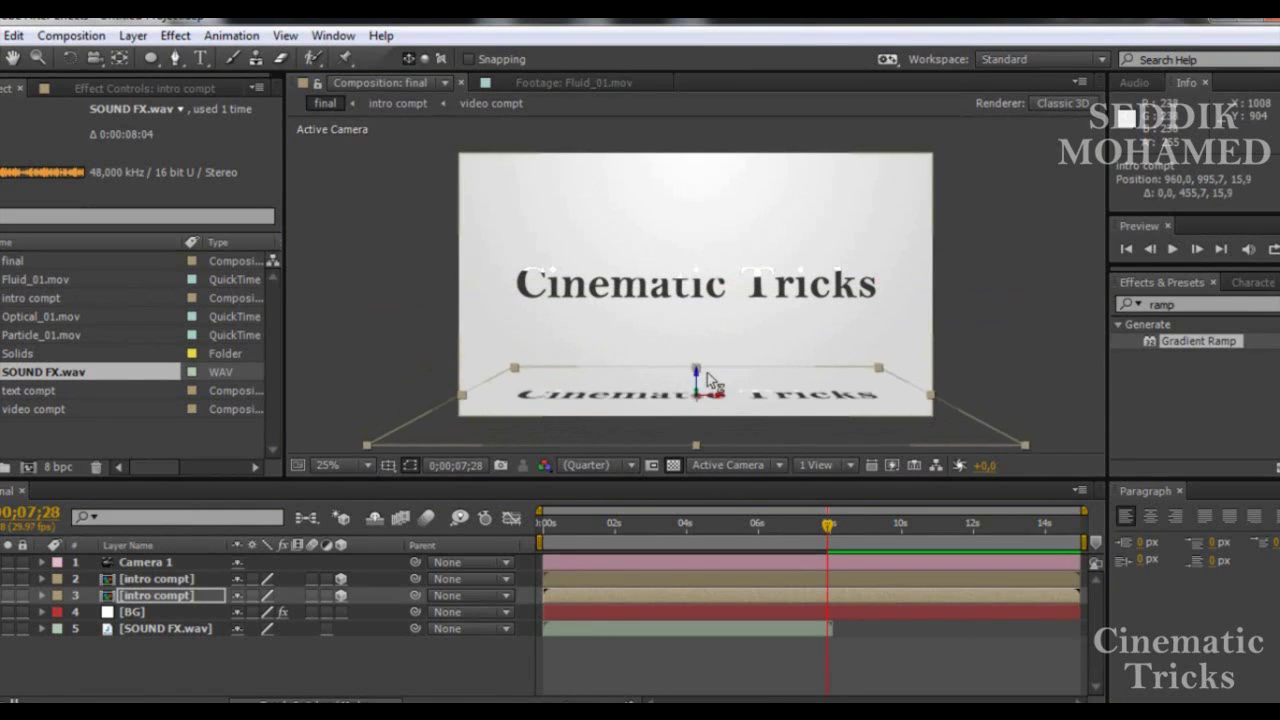
pyautogui.click(361, 309)
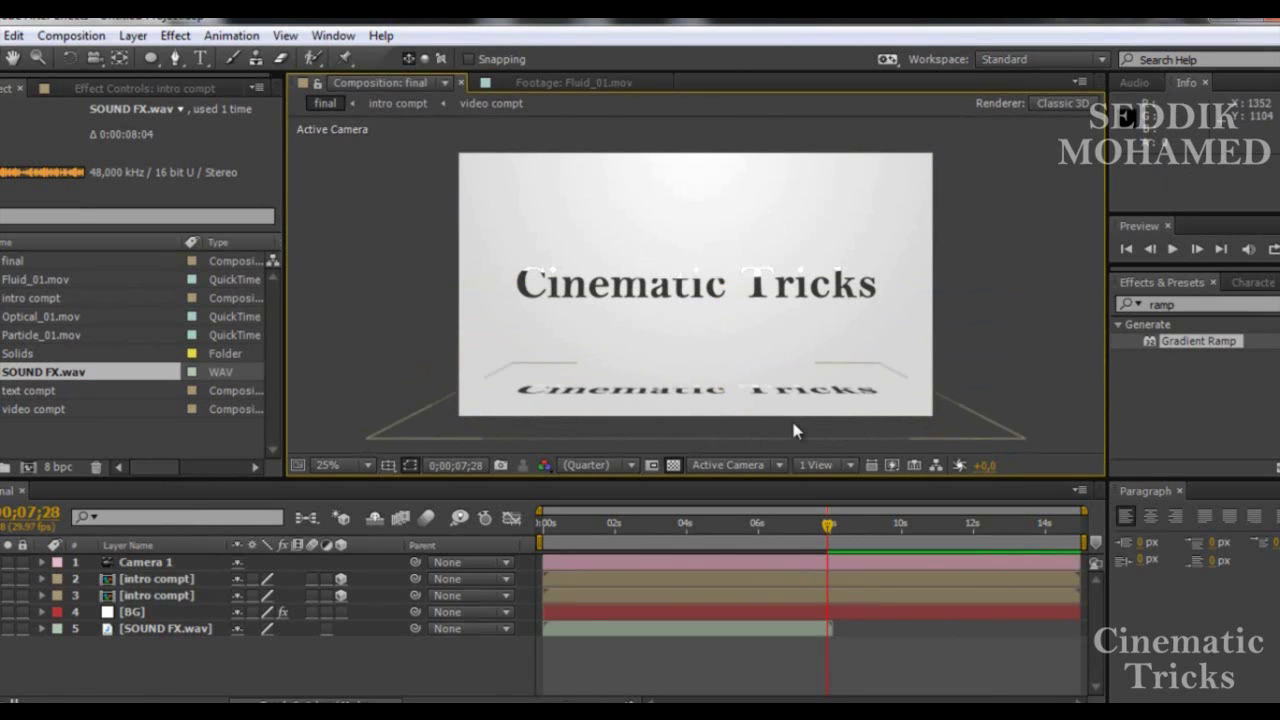
pyautogui.click(152, 596)
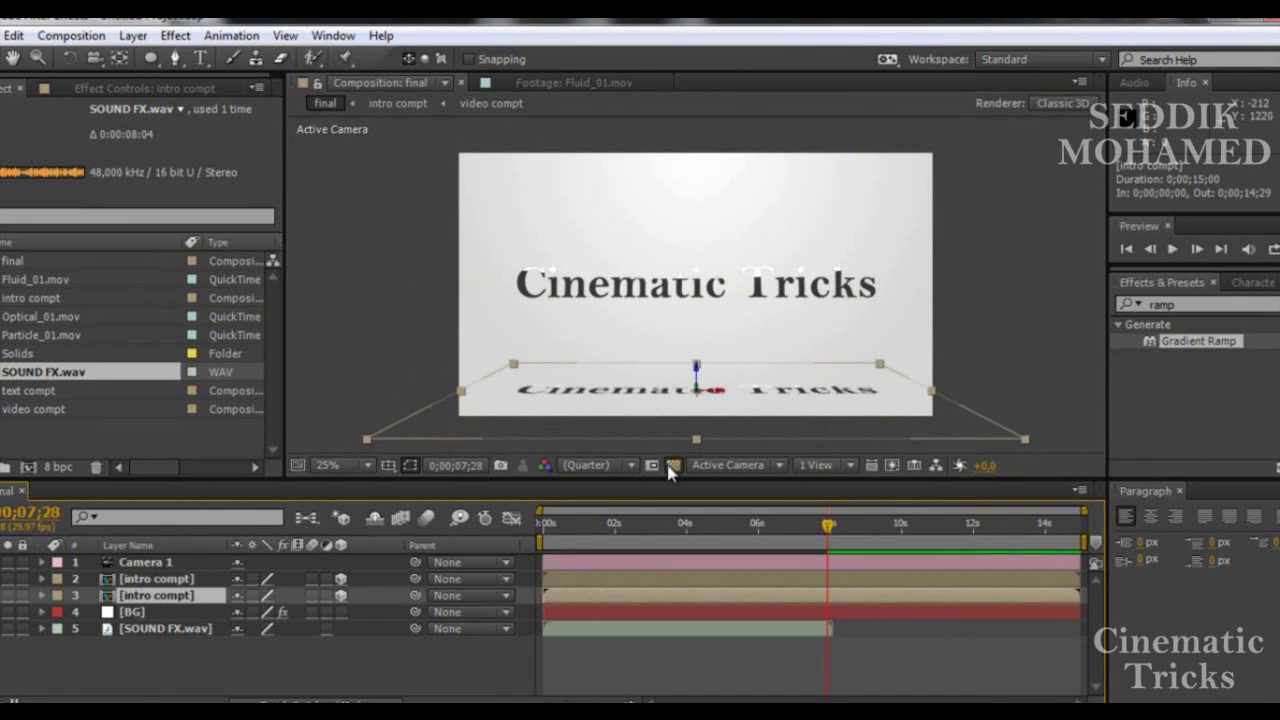
# - Apply Linear Wipe to the flattened reflection layer with Wipe Angle -90°, then return to the start
pyautogui.hotkey('ctrl', '5')
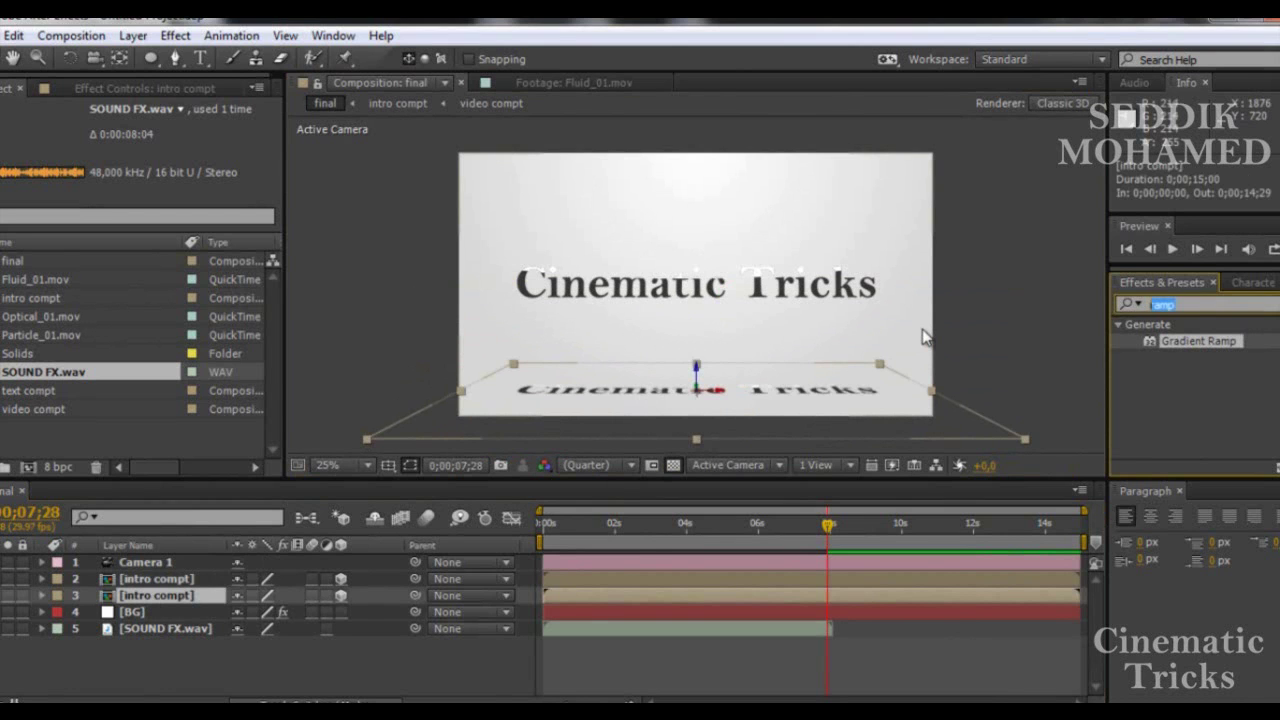
pyautogui.write('line')
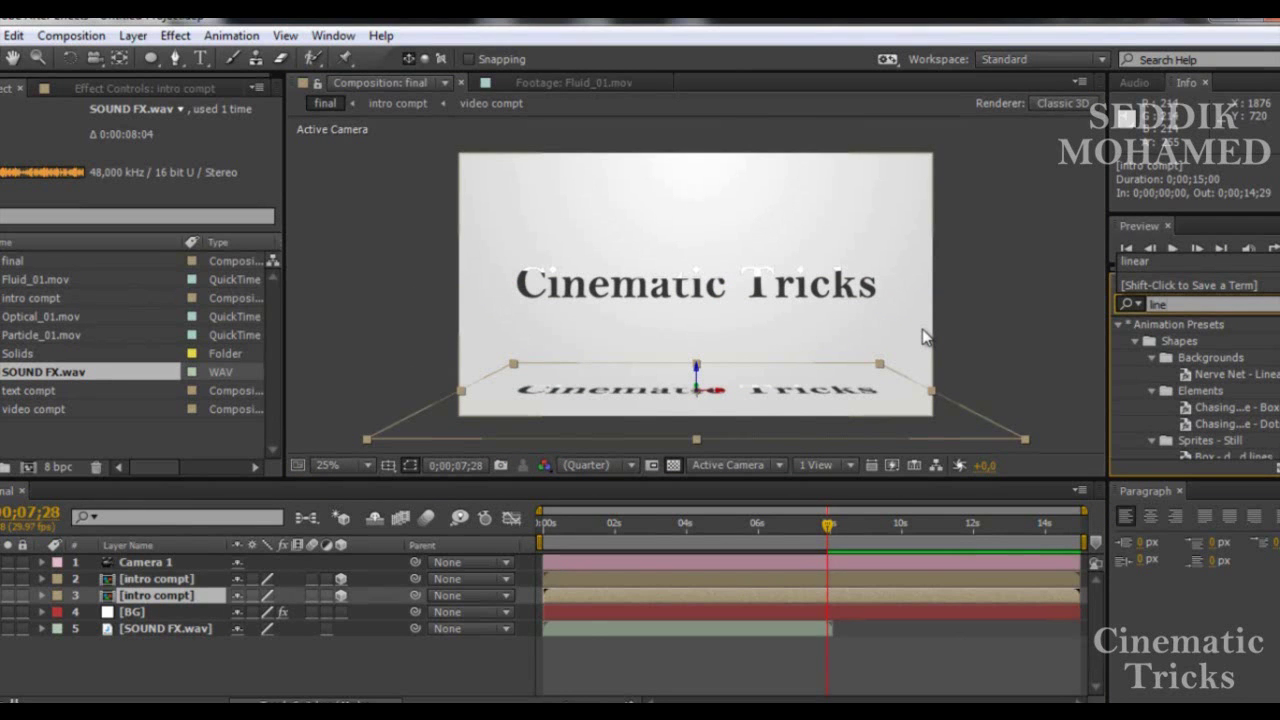
pyautogui.write('ar')
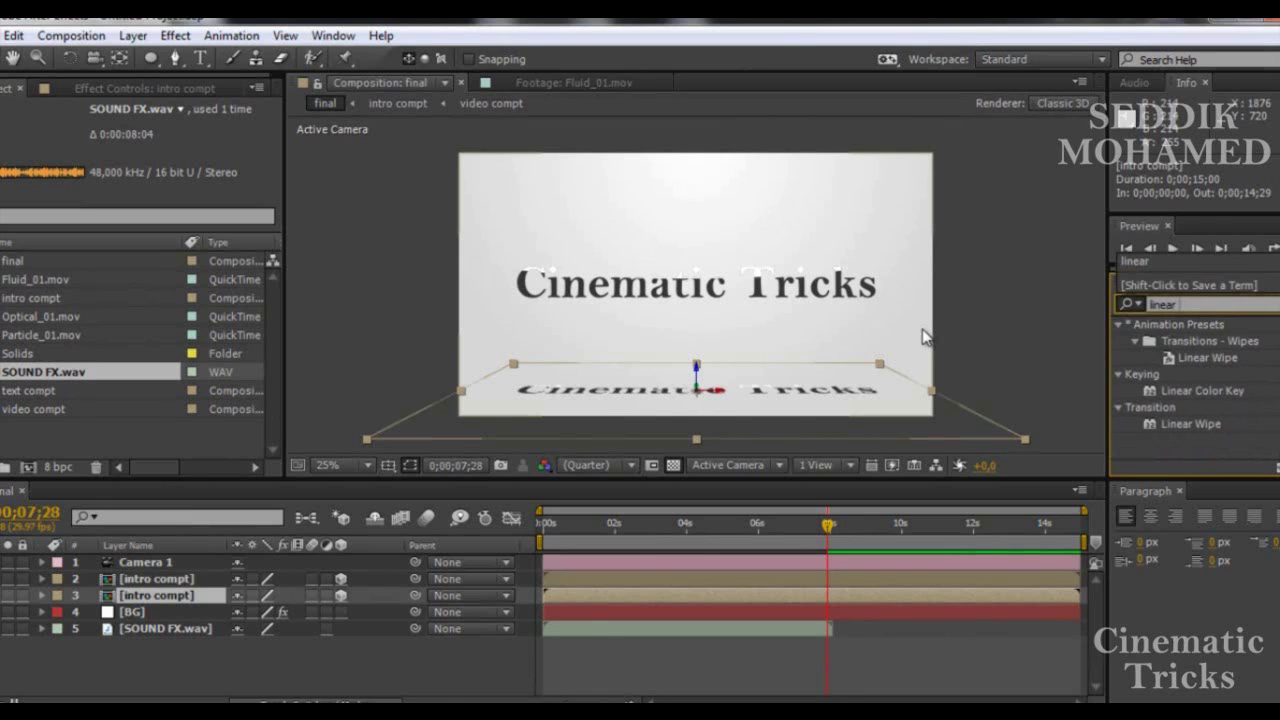
pyautogui.moveTo(1190, 424)
pyautogui.mouseDown()
pyautogui.moveTo(342, 590)
pyautogui.moveTo(145, 598)
pyautogui.mouseUp()
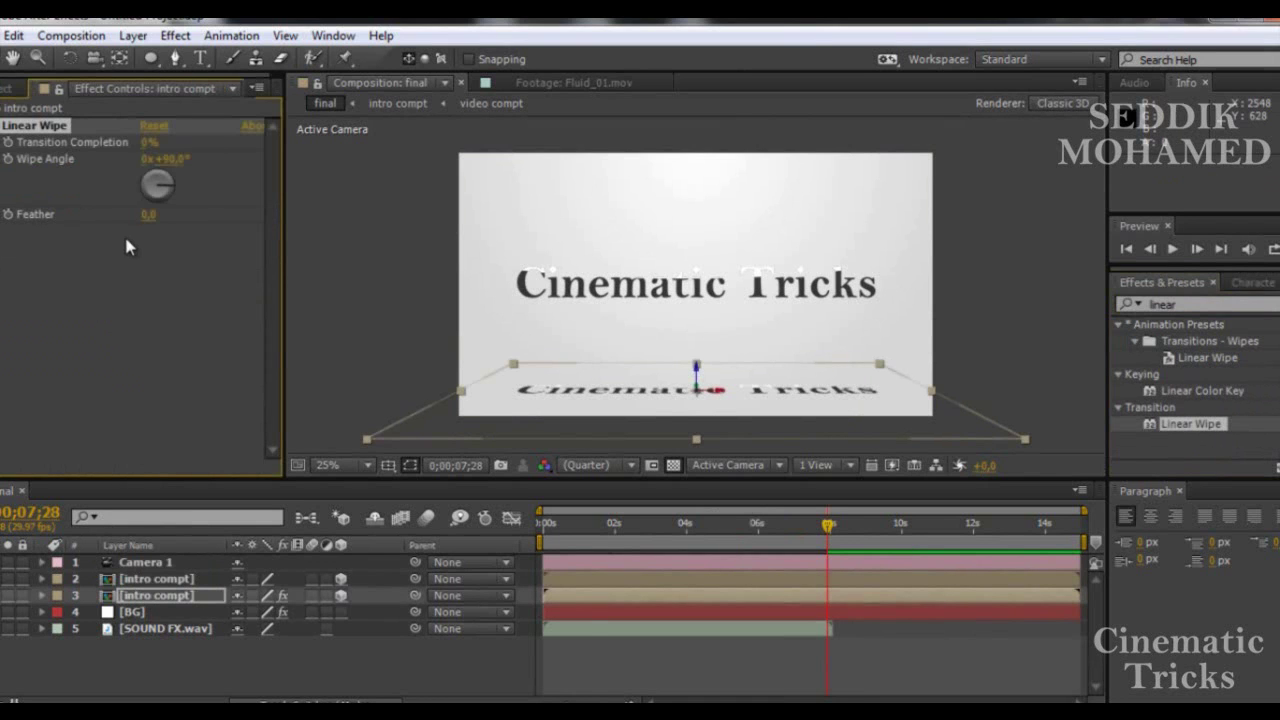
pyautogui.click(175, 159)
pyautogui.write('3030')
pyautogui.press('Return')
pyautogui.click(541, 524)
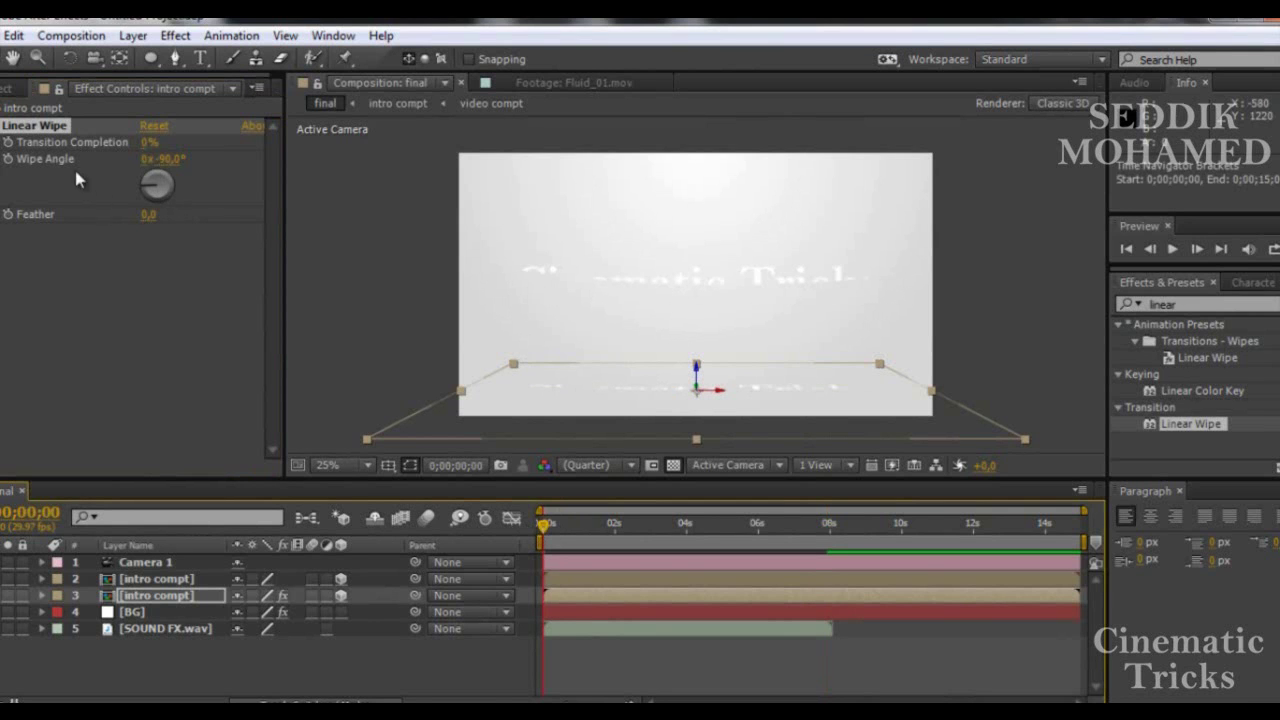
# - At frame 11, push Transition Completion to 100% to hide the reflection, then return to the start
pyautogui.click(155, 187)
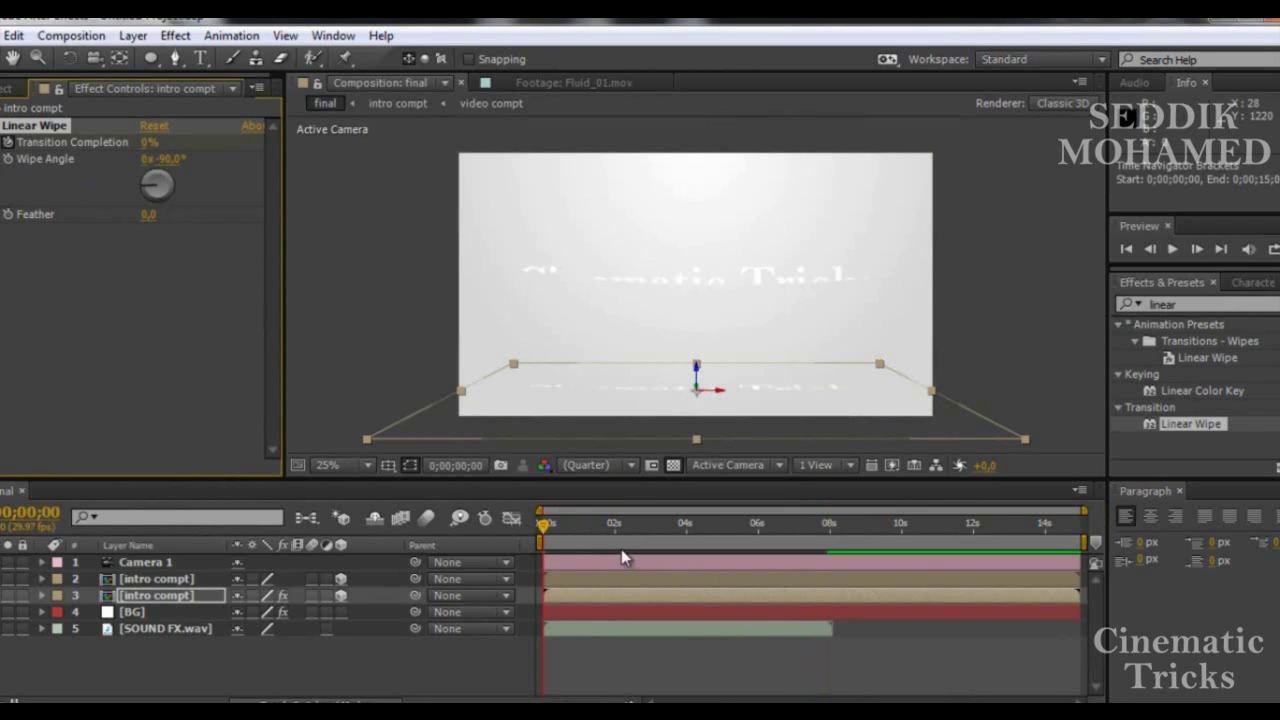
pyautogui.moveTo(543, 525); pyautogui.dragTo(572, 531)
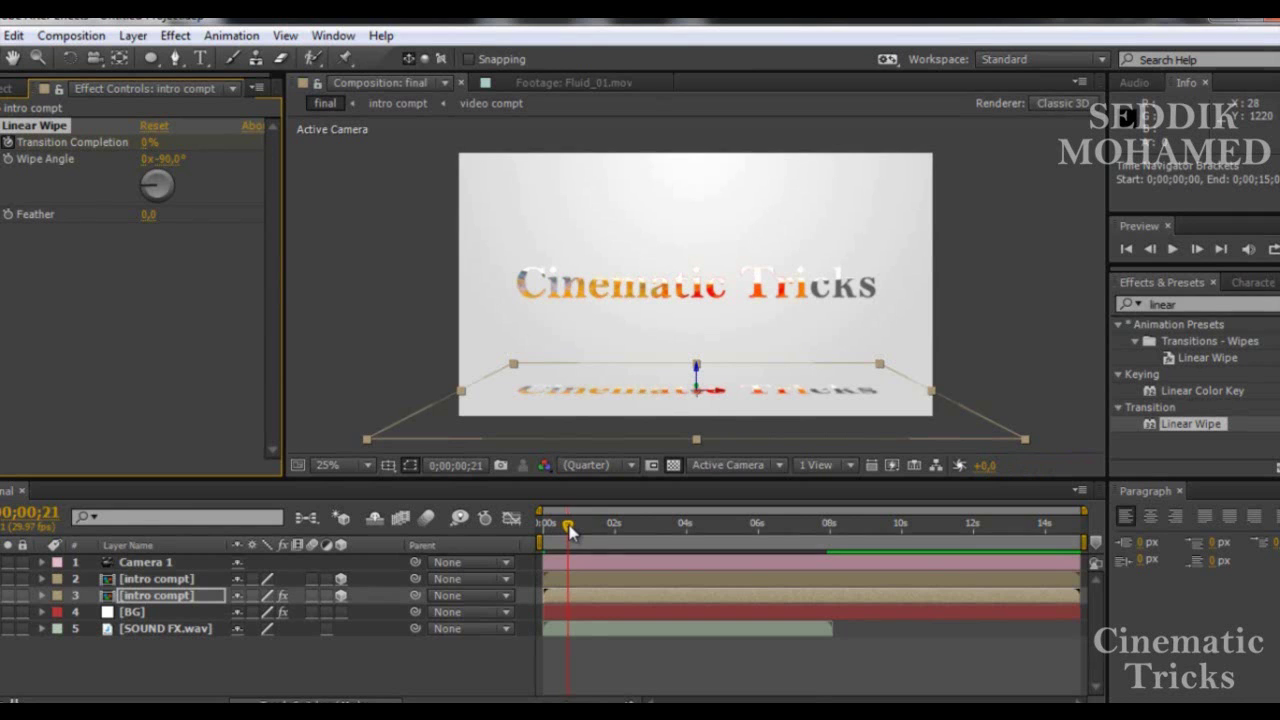
pyautogui.moveTo(569, 531); pyautogui.dragTo(557, 531)
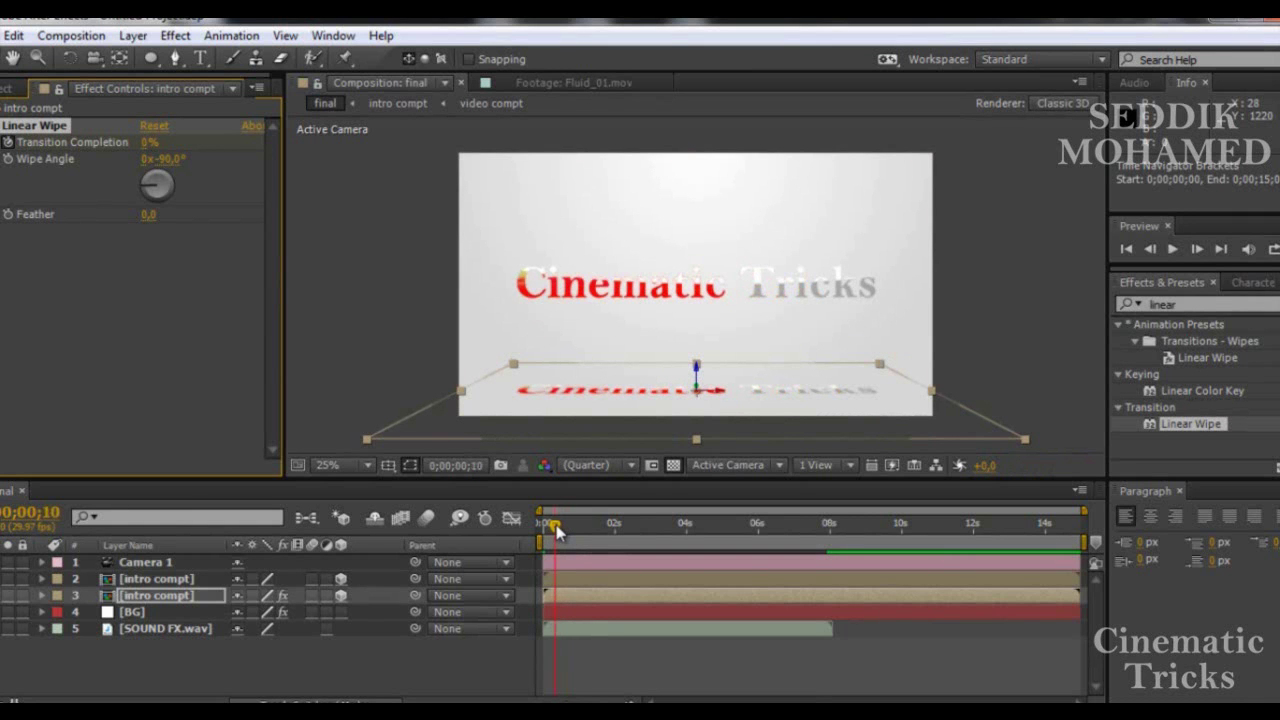
pyautogui.click(557, 531)
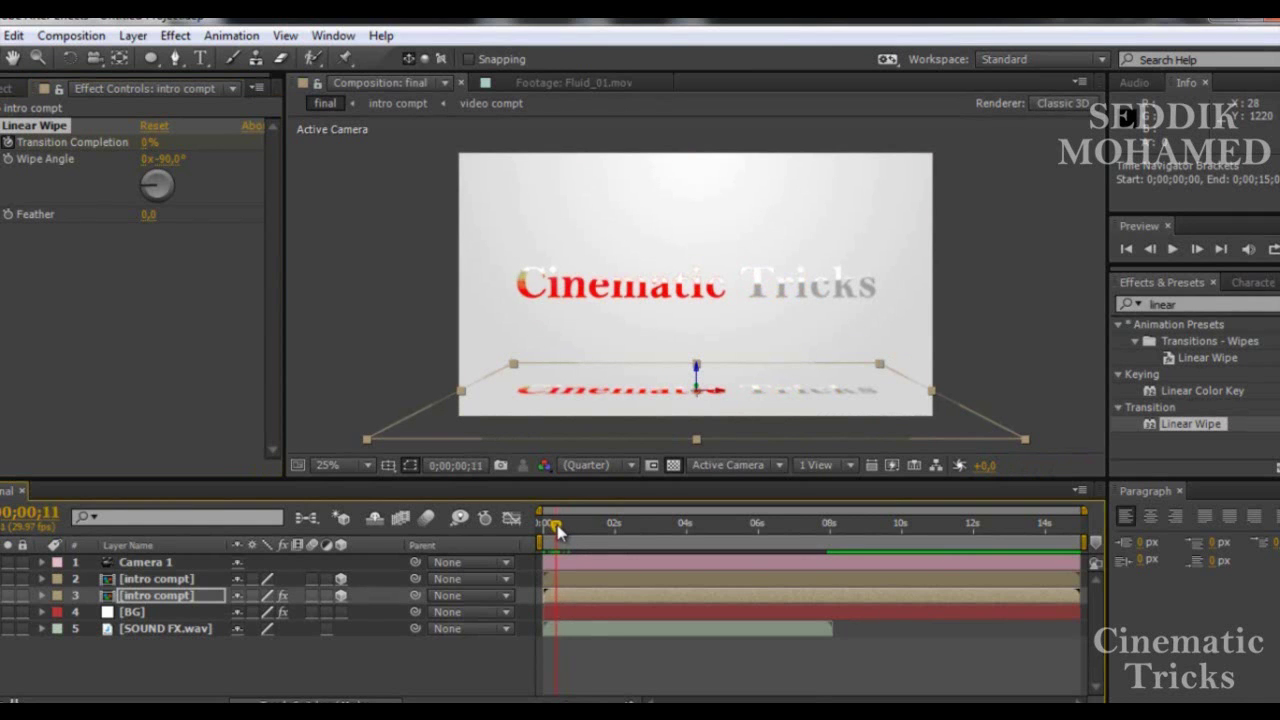
pyautogui.moveTo(148, 142)
pyautogui.mouseDown()
pyautogui.moveTo(262, 139)
pyautogui.moveTo(182, 140)
pyautogui.mouseUp()
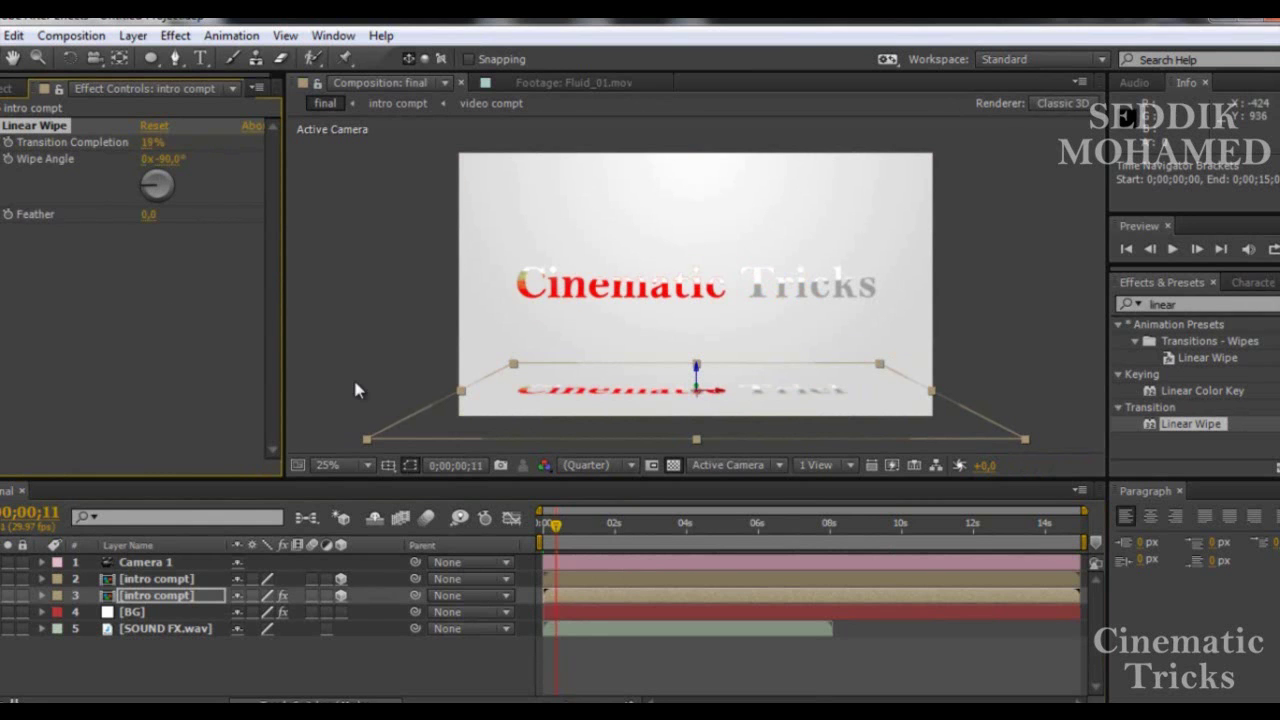
pyautogui.click(552, 523)
pyautogui.moveTo(552, 522); pyautogui.dragTo(230, 304)
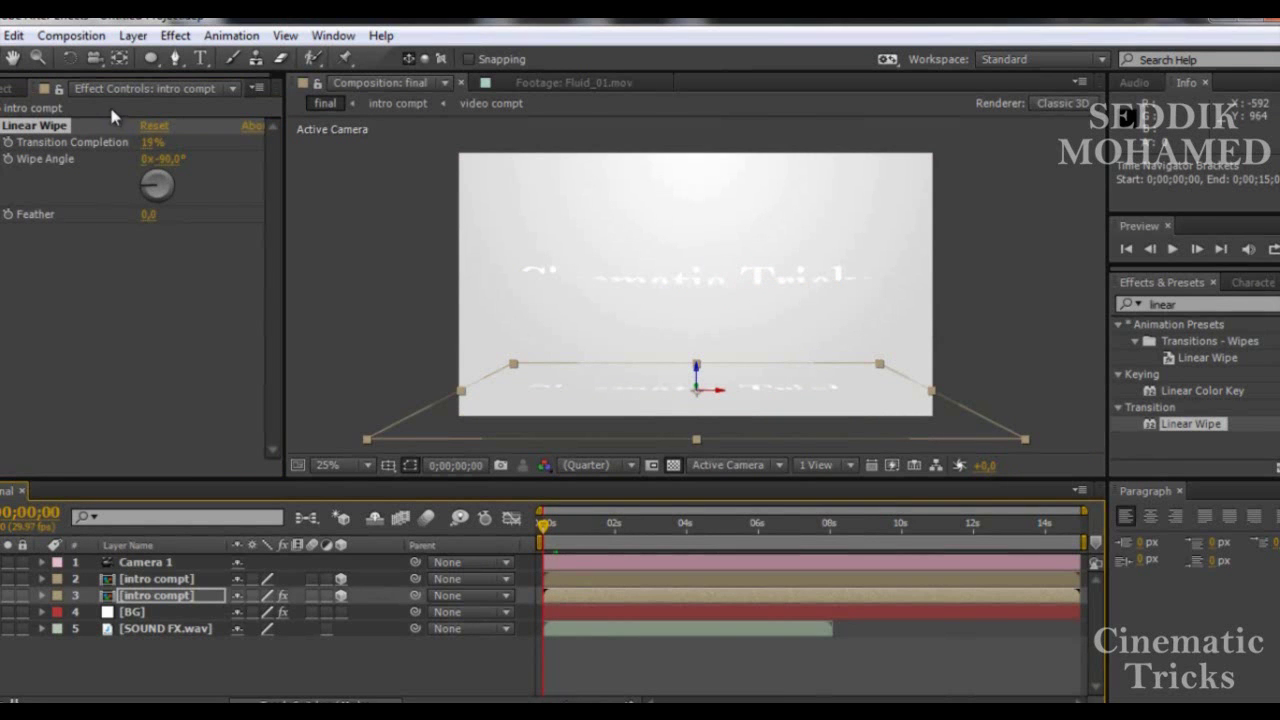
# - Keyframe Transition Completion at 100% on the first frame and 0% at frame 11
pyautogui.click(8, 142)
pyautogui.click(149, 144)
pyautogui.write('100')
pyautogui.press('Return')
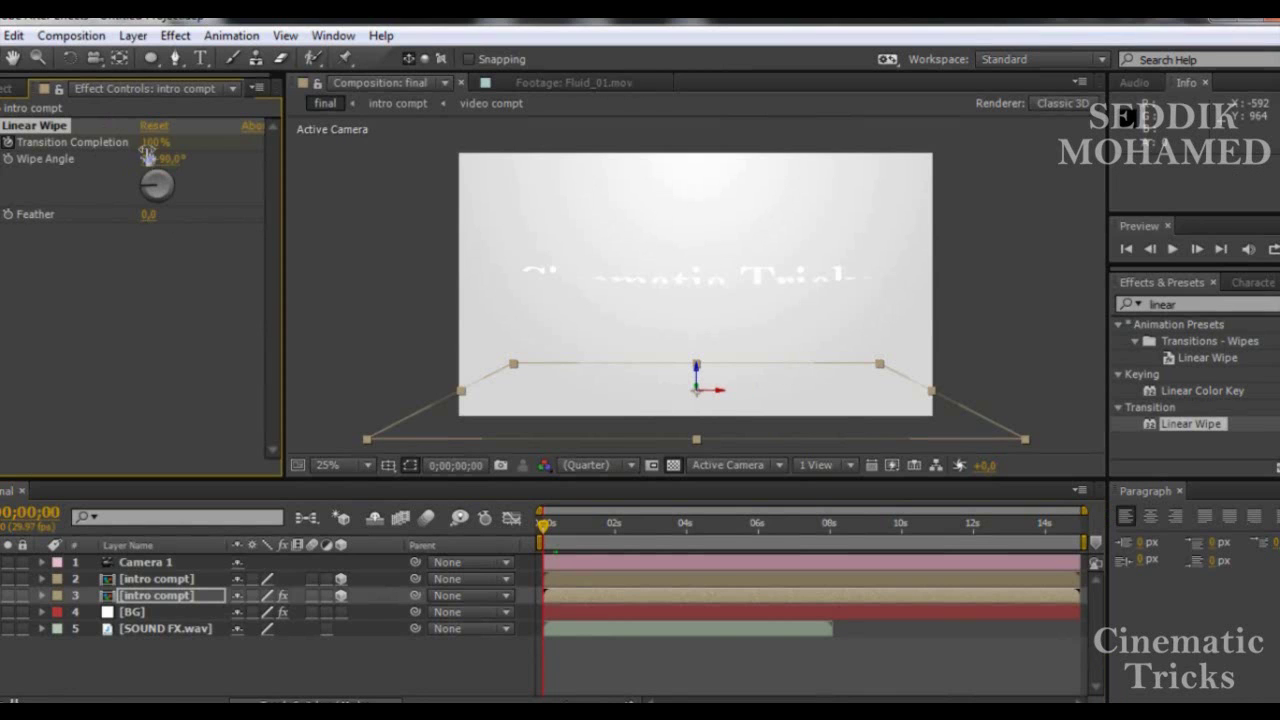
pyautogui.moveTo(546, 516); pyautogui.dragTo(553, 530)
pyautogui.click(553, 527)
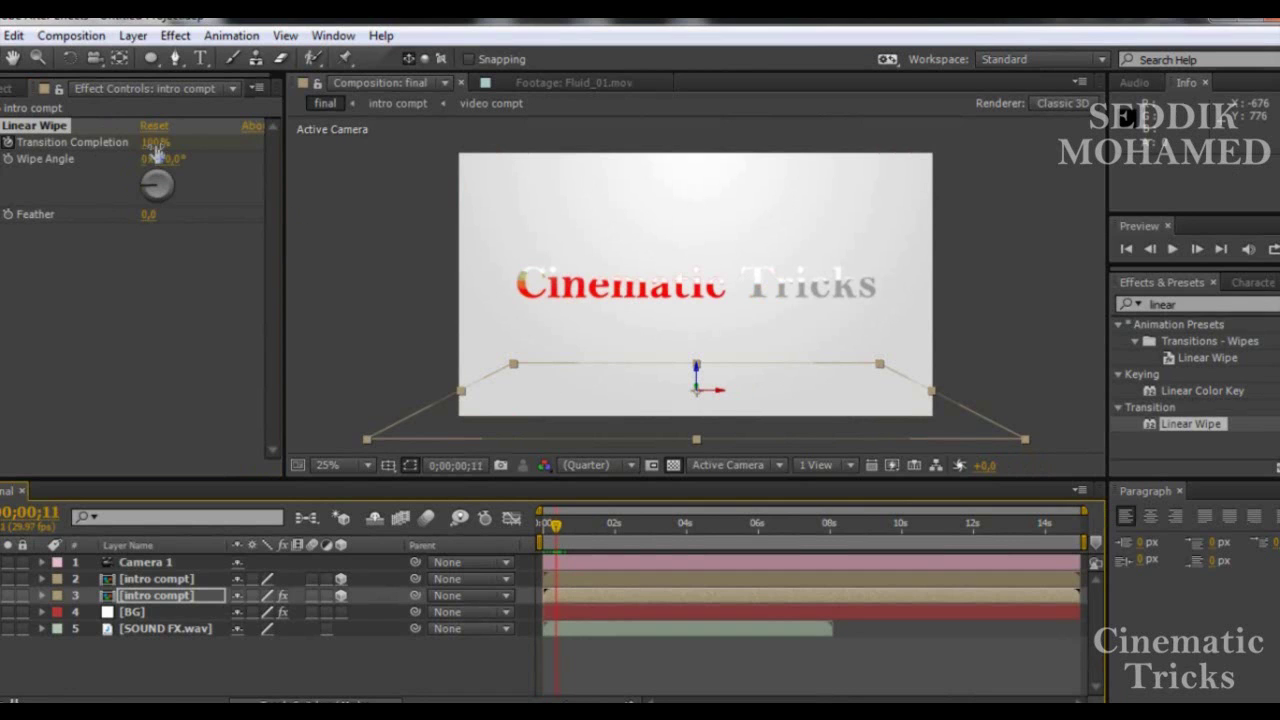
pyautogui.moveTo(155, 145); pyautogui.dragTo(155, 150)
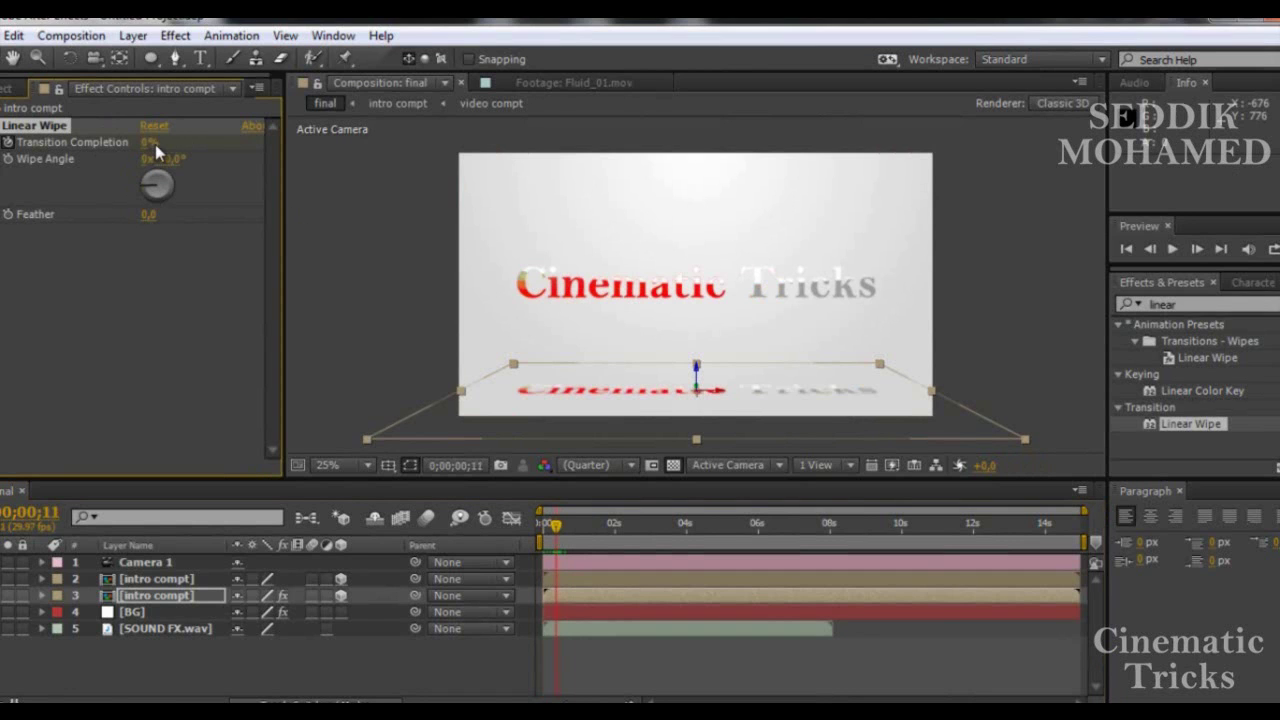
pyautogui.click(56, 243)
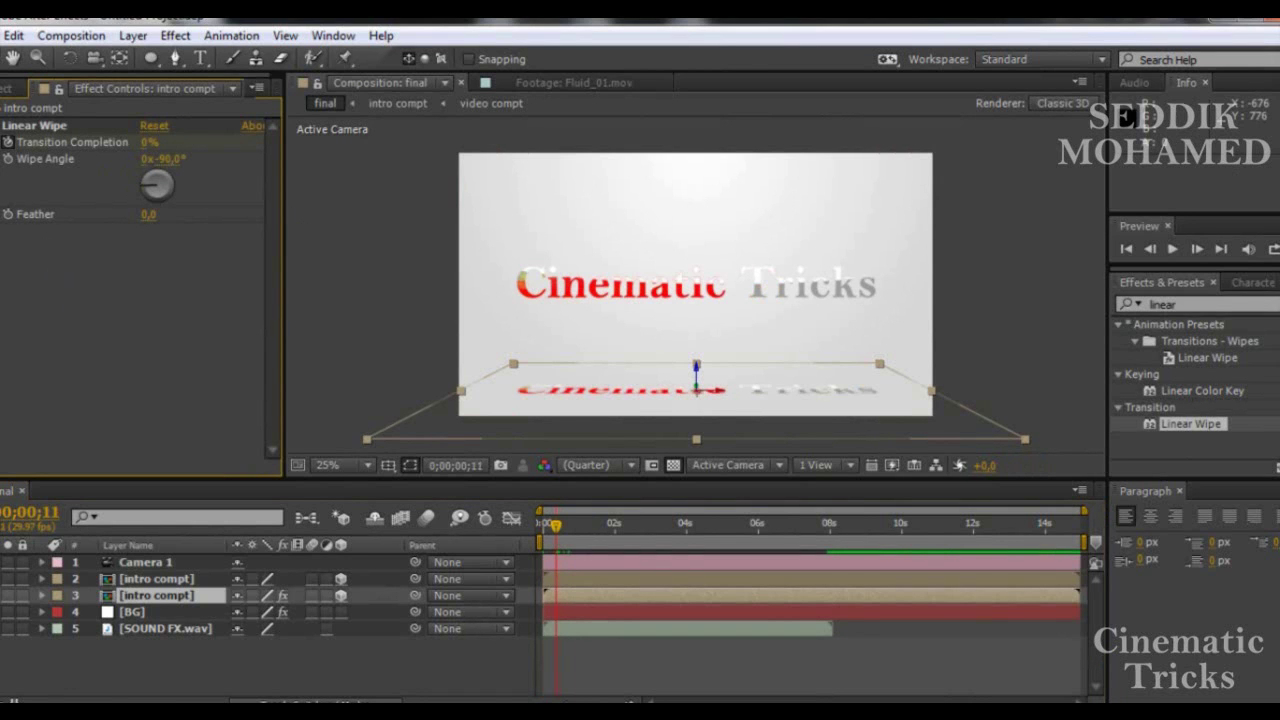
pyautogui.click(2, 125)
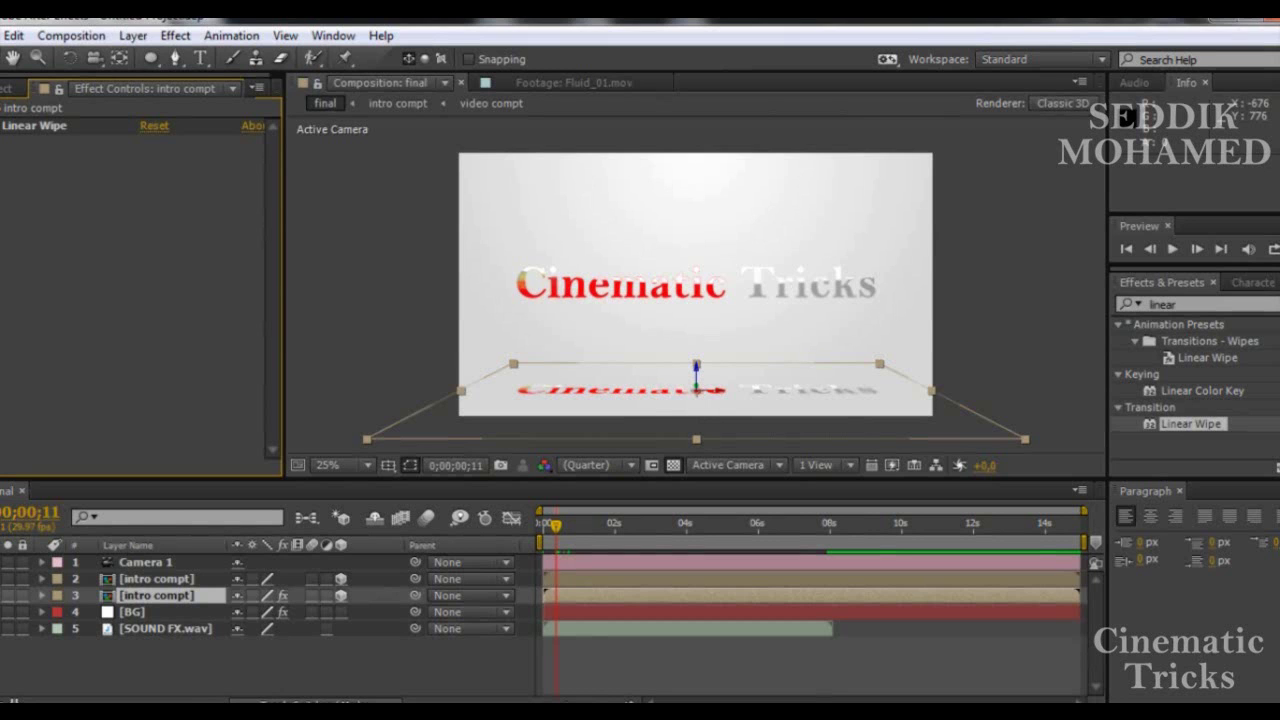
# - Apply a Fill effect to the reflection layer with black colour and opacity 40
pyautogui.click(1160, 304)
pyautogui.write('fil')
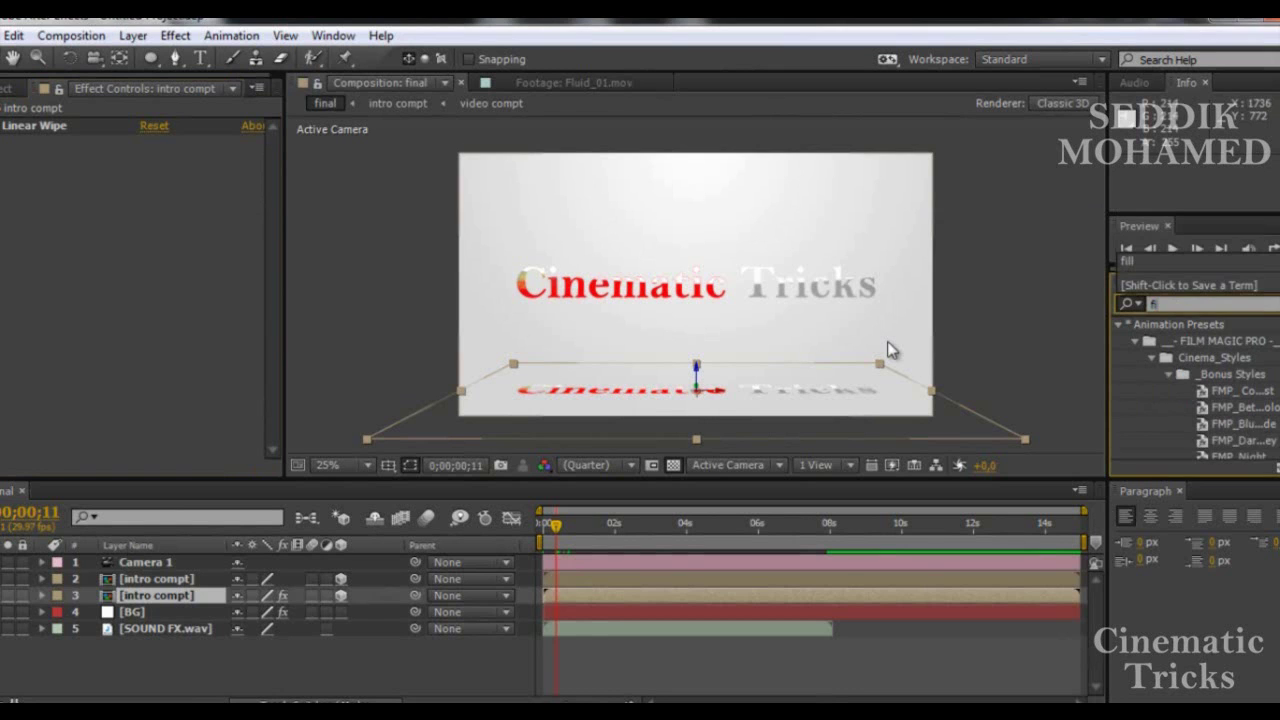
pyautogui.write('l')
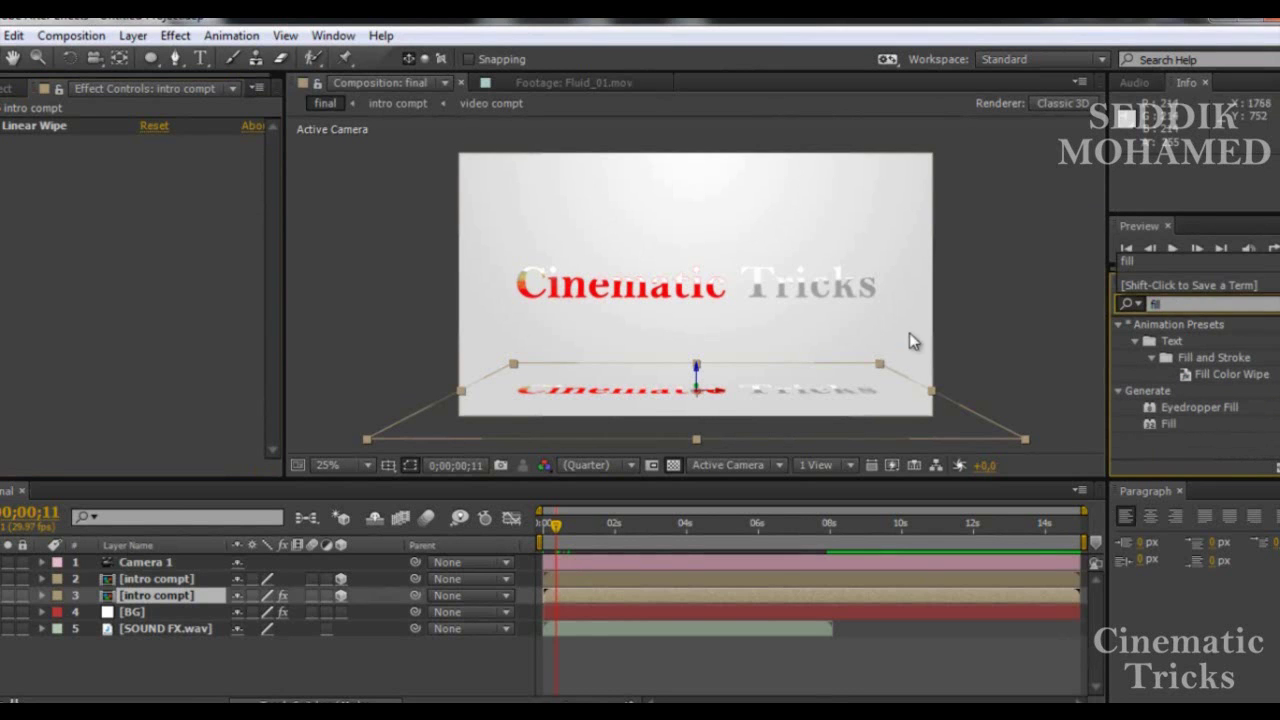
pyautogui.moveTo(1176, 427); pyautogui.dragTo(156, 596)
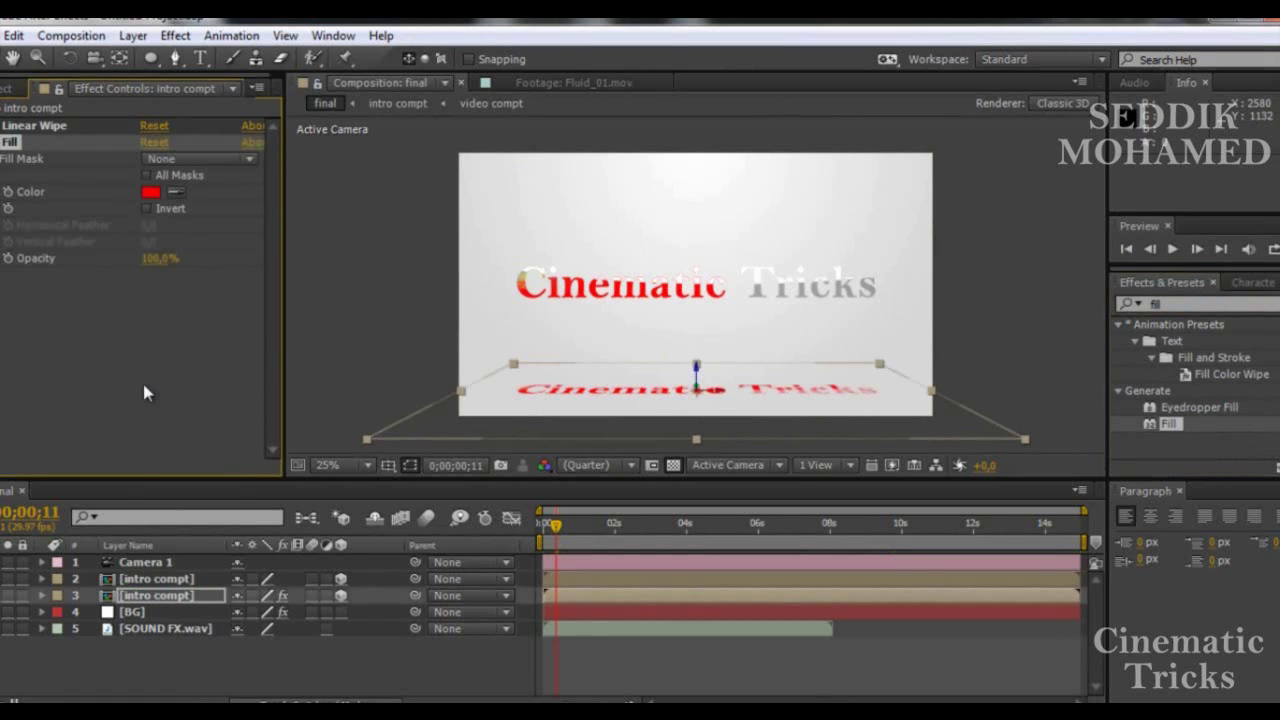
pyautogui.click(150, 191)
pyautogui.moveTo(29, 486); pyautogui.dragTo(28, 533)
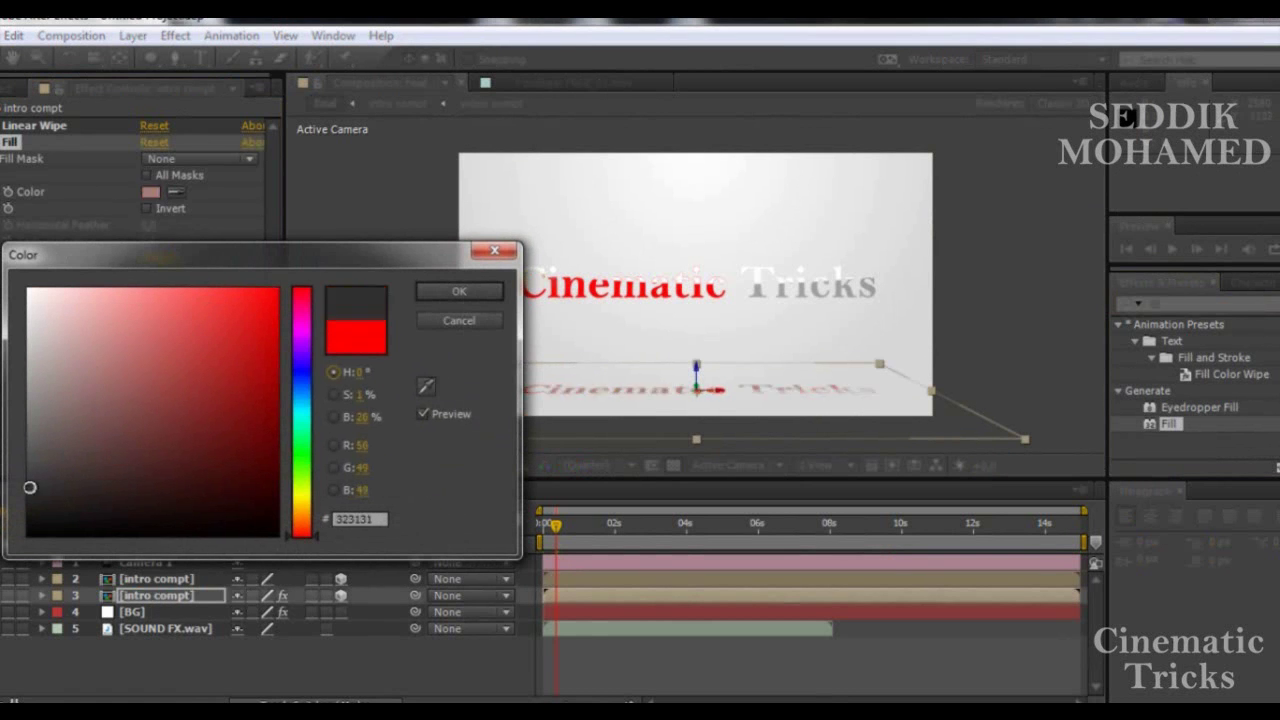
pyautogui.click(459, 290)
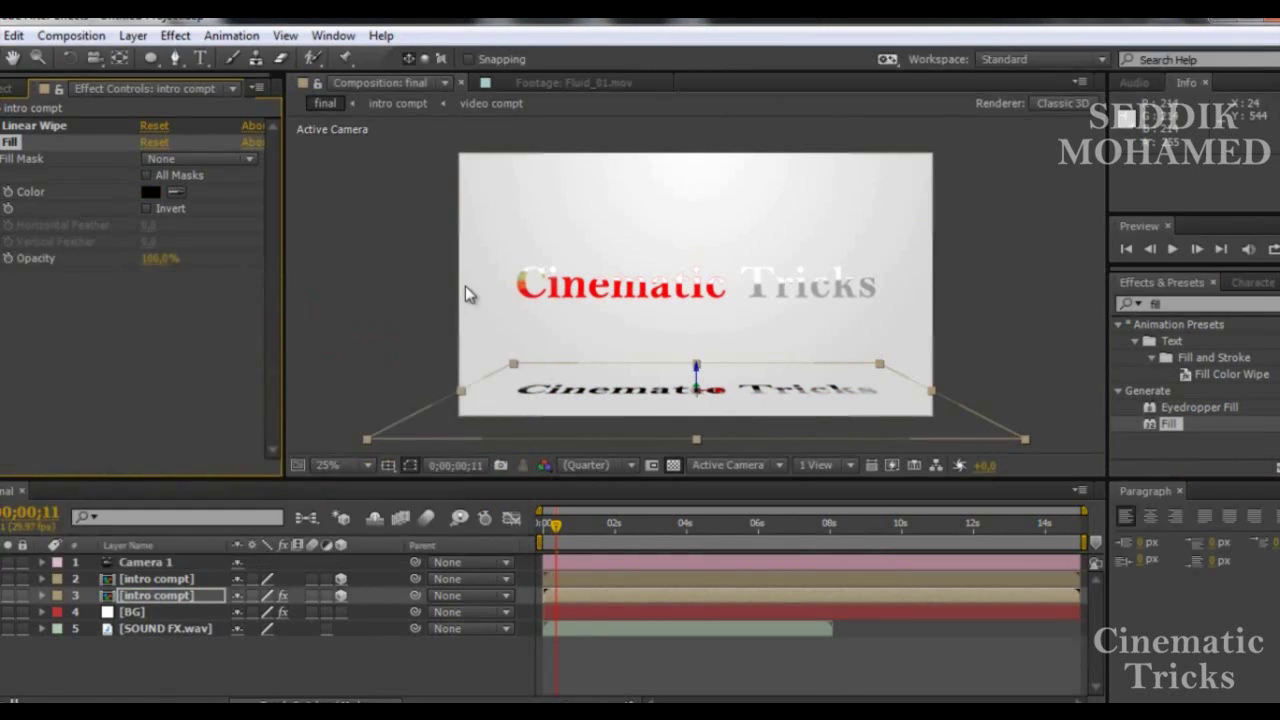
pyautogui.click(159, 258)
pyautogui.write('40')
pyautogui.press('Return')
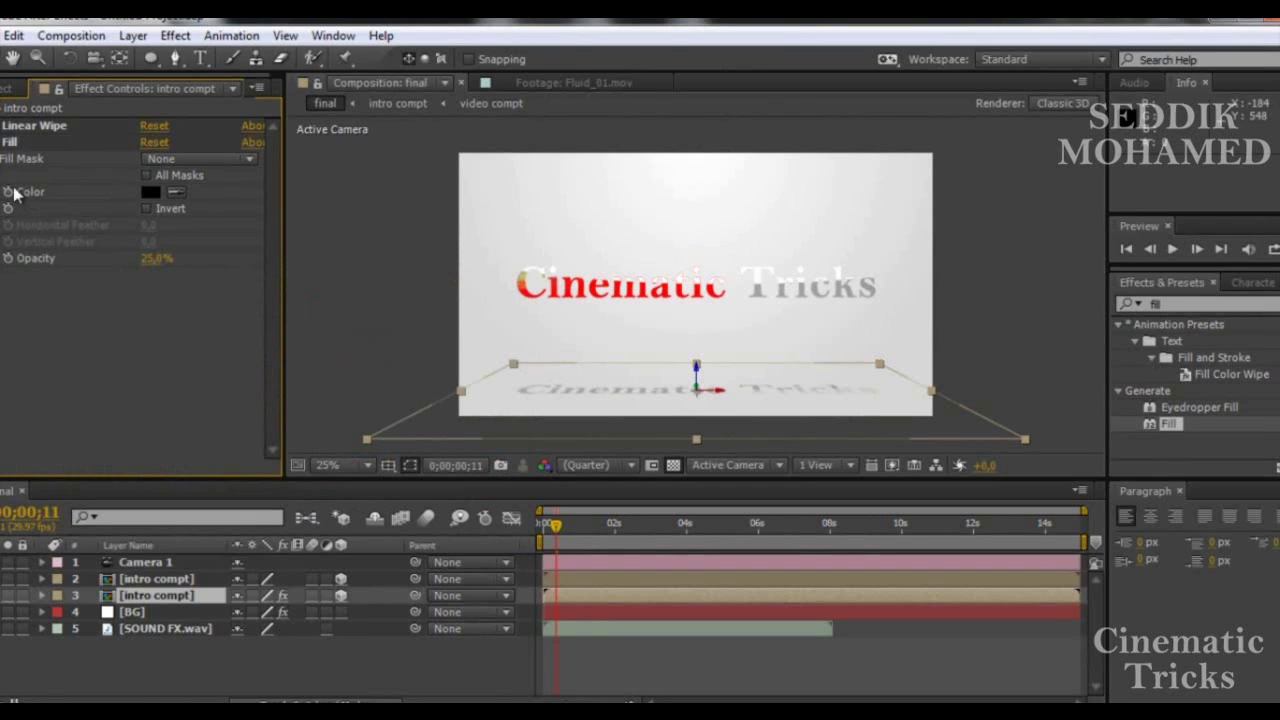
pyautogui.click(5, 142)
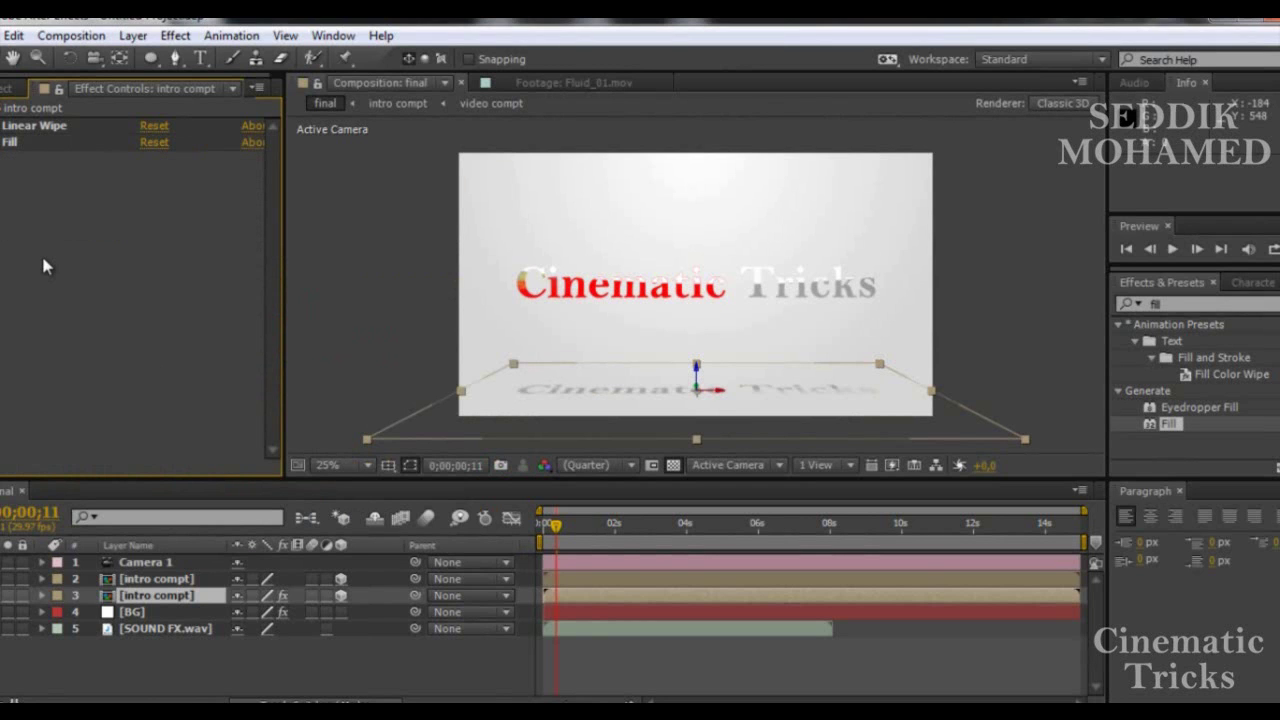
# - Apply Fast Blur to the reflection with Blurriness 50, blurring horizontally and vertically
pyautogui.click(1175, 302)
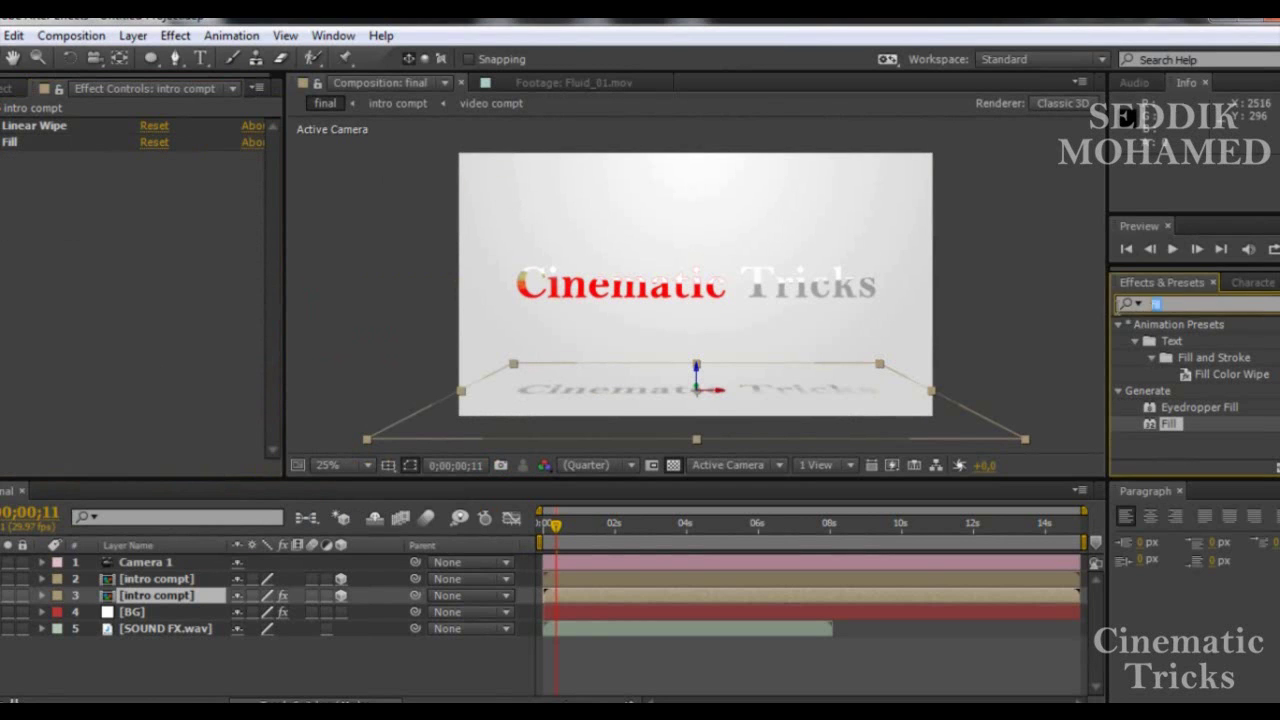
pyautogui.write('fast')
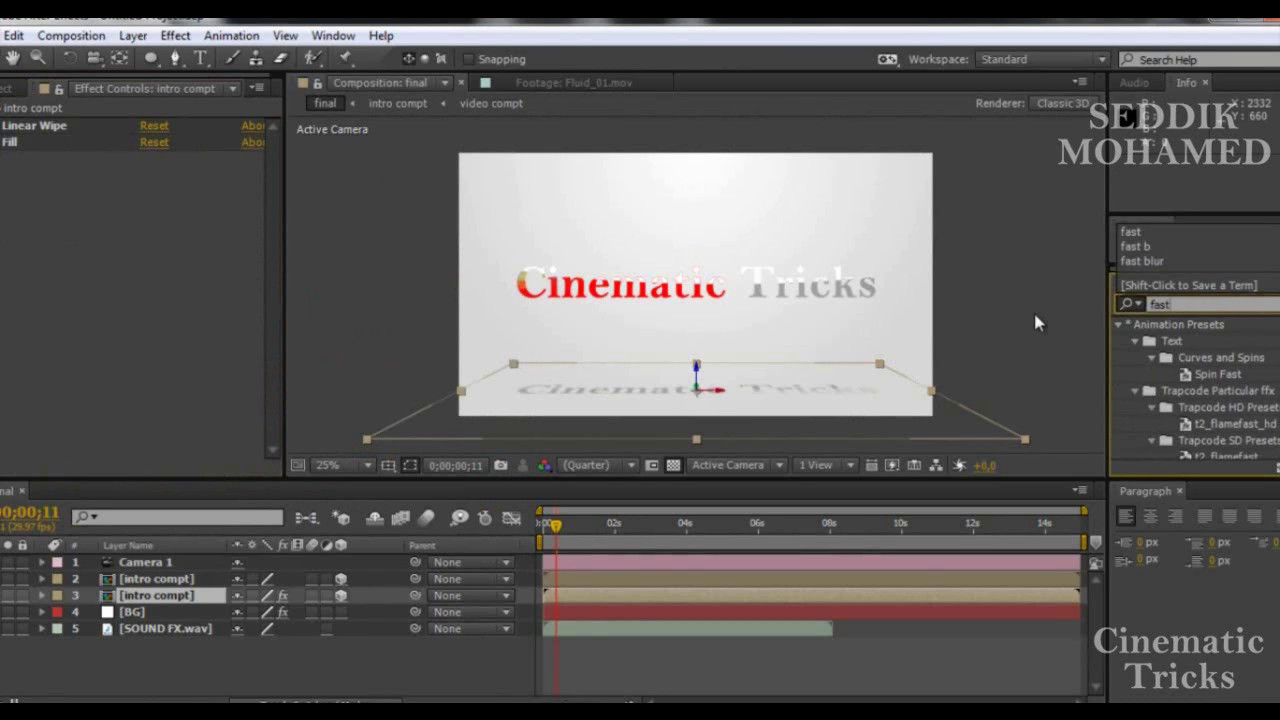
pyautogui.write('bl')
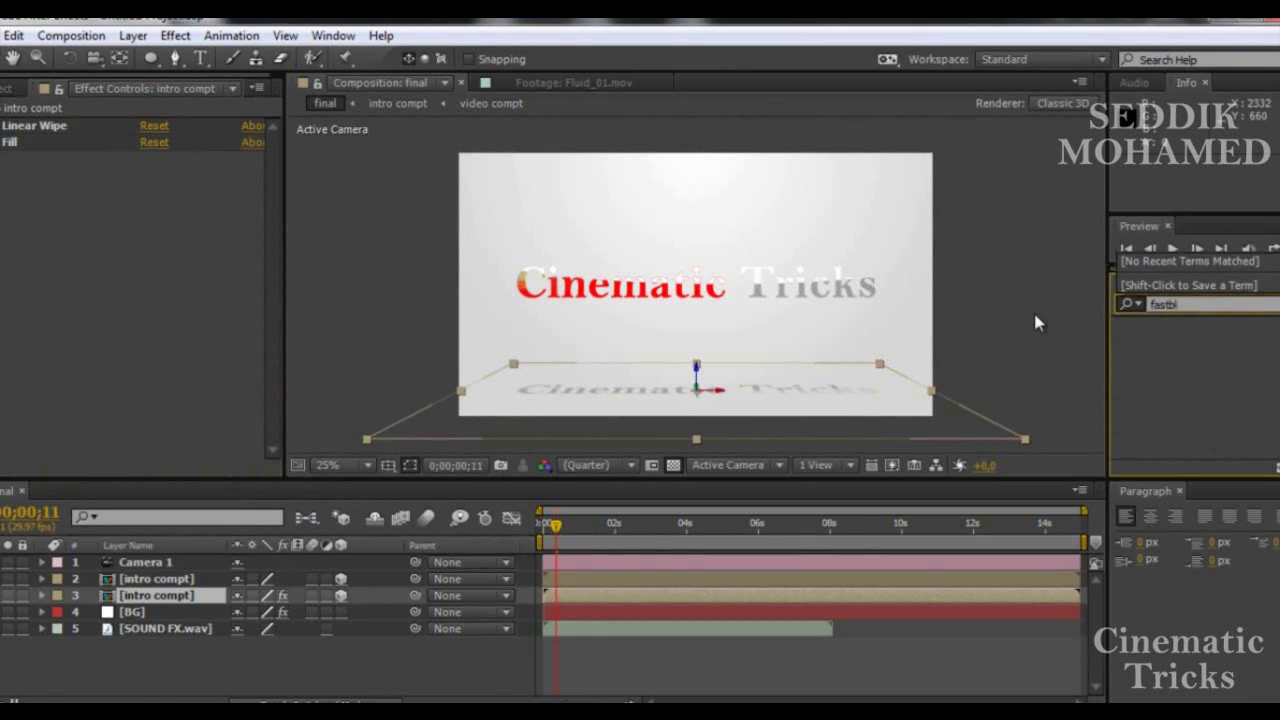
pyautogui.press('BackSpace')
pyautogui.press('BackSpace')
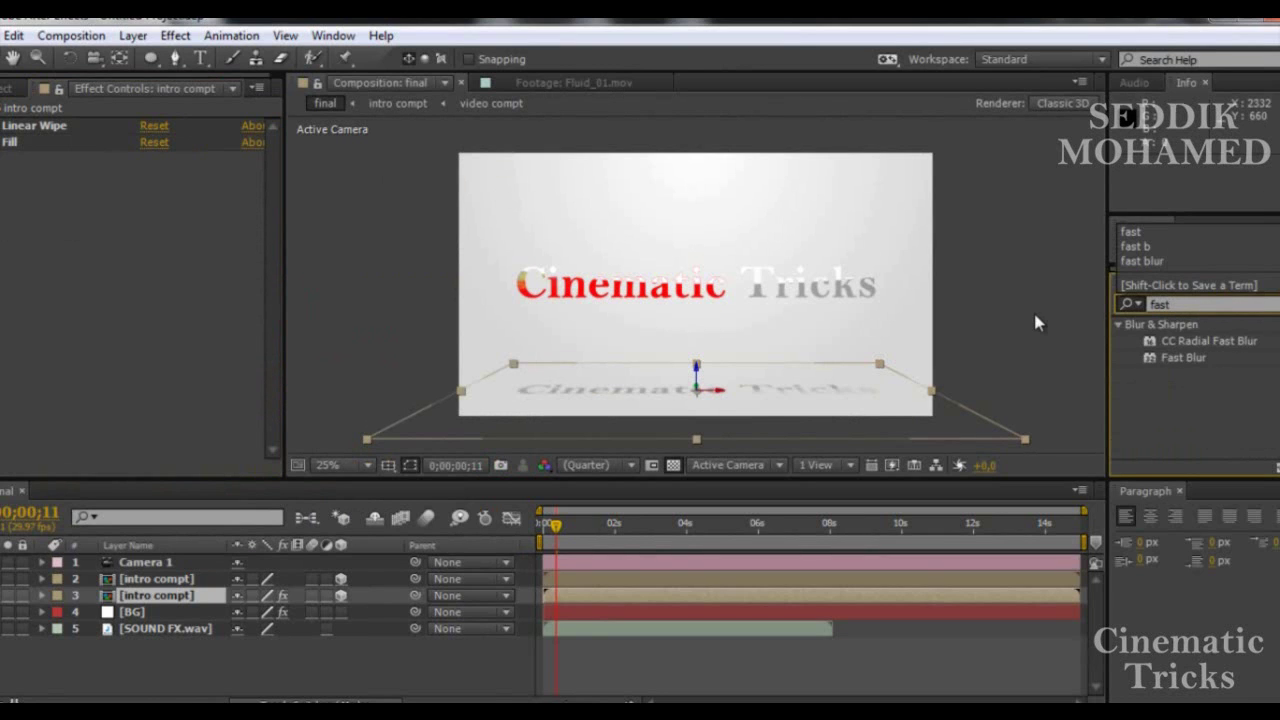
pyautogui.moveTo(1183, 357)
pyautogui.mouseDown()
pyautogui.moveTo(374, 275)
pyautogui.moveTo(153, 610)
pyautogui.mouseUp()
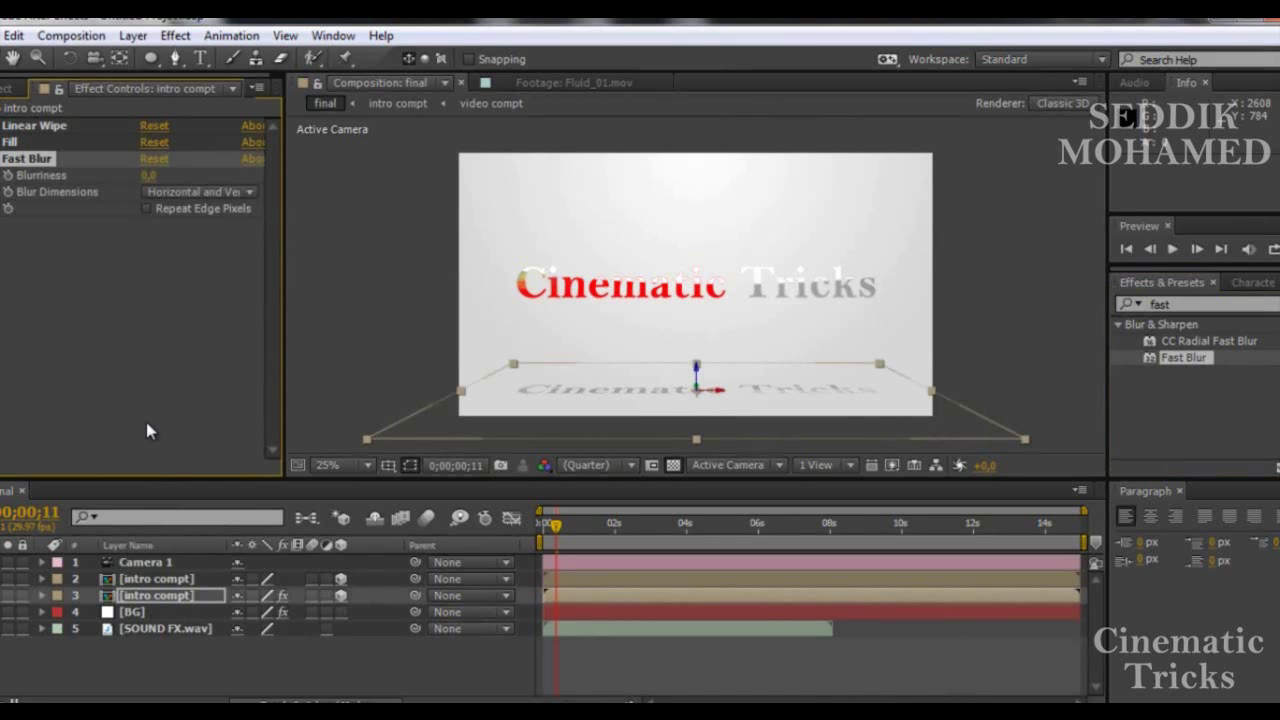
pyautogui.click(149, 175)
pyautogui.write('50')
pyautogui.press('Return')
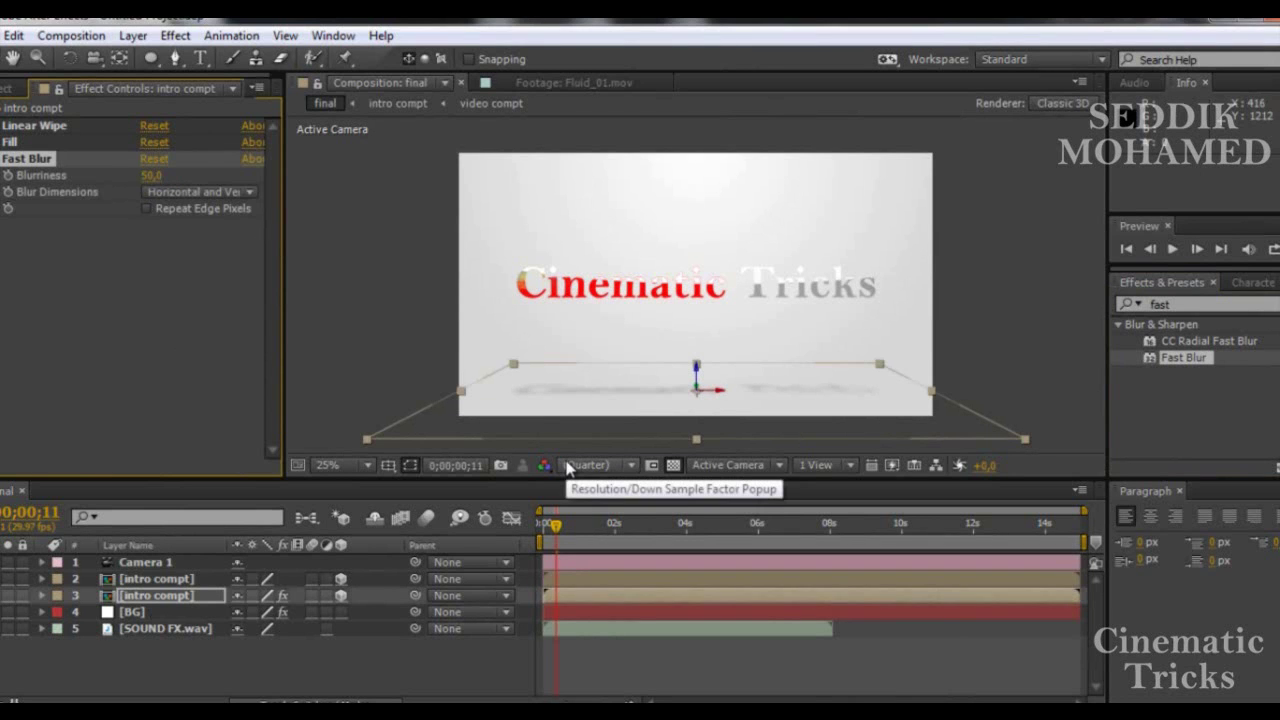
pyautogui.click(226, 193)
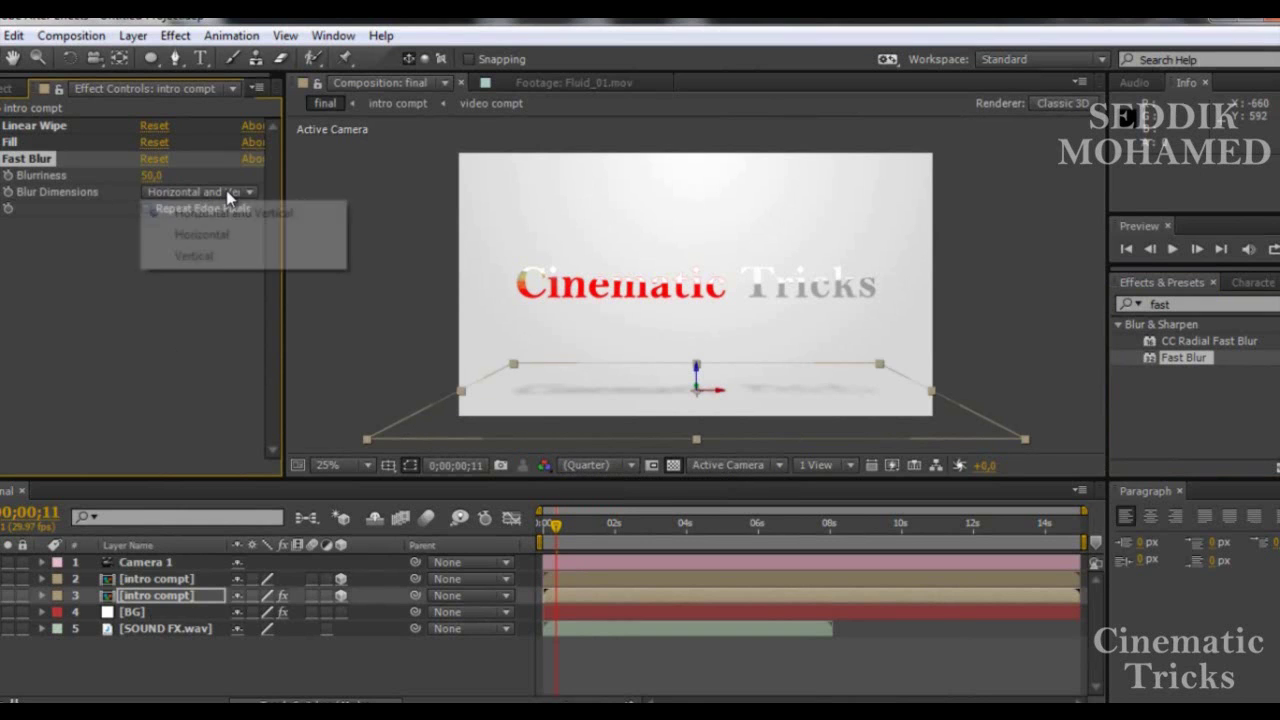
pyautogui.click(70, 253)
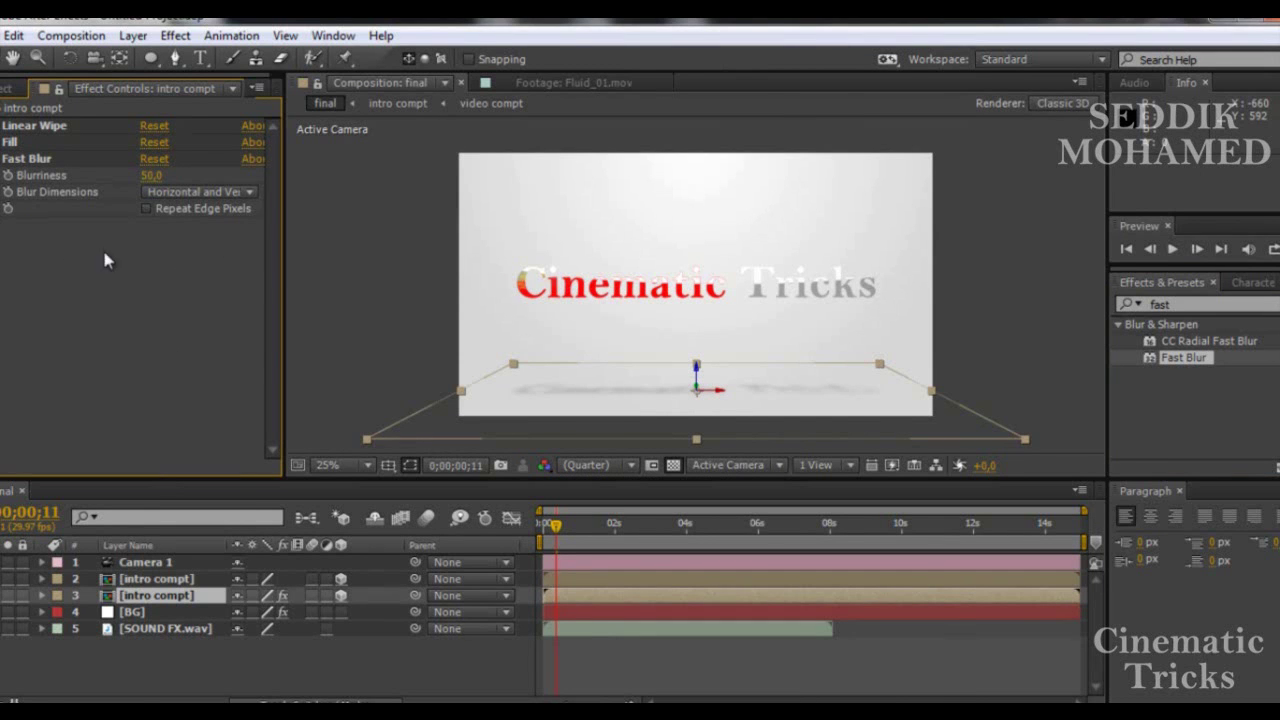
# - Select the reflection layer's Linear Wipe effect so it can be copied
pyautogui.moveTo(552, 524); pyautogui.dragTo(522, 527)
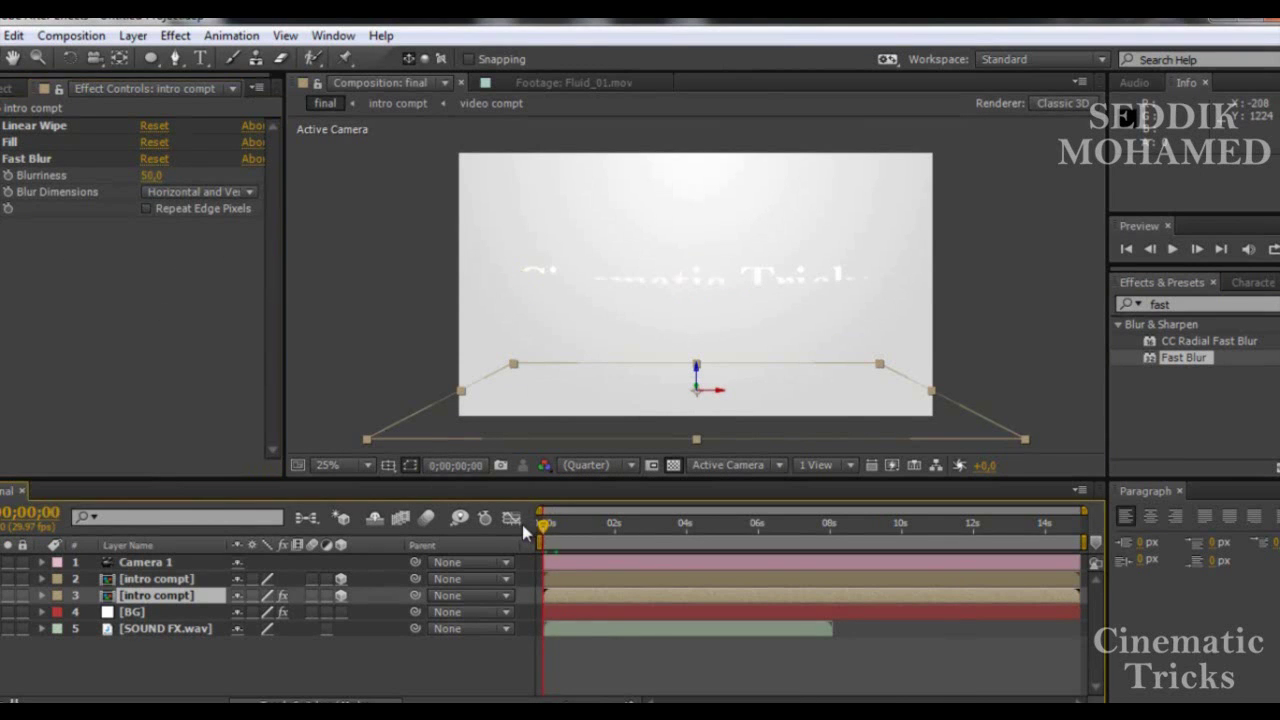
pyautogui.click(138, 582)
pyautogui.moveTo(543, 524); pyautogui.dragTo(562, 524)
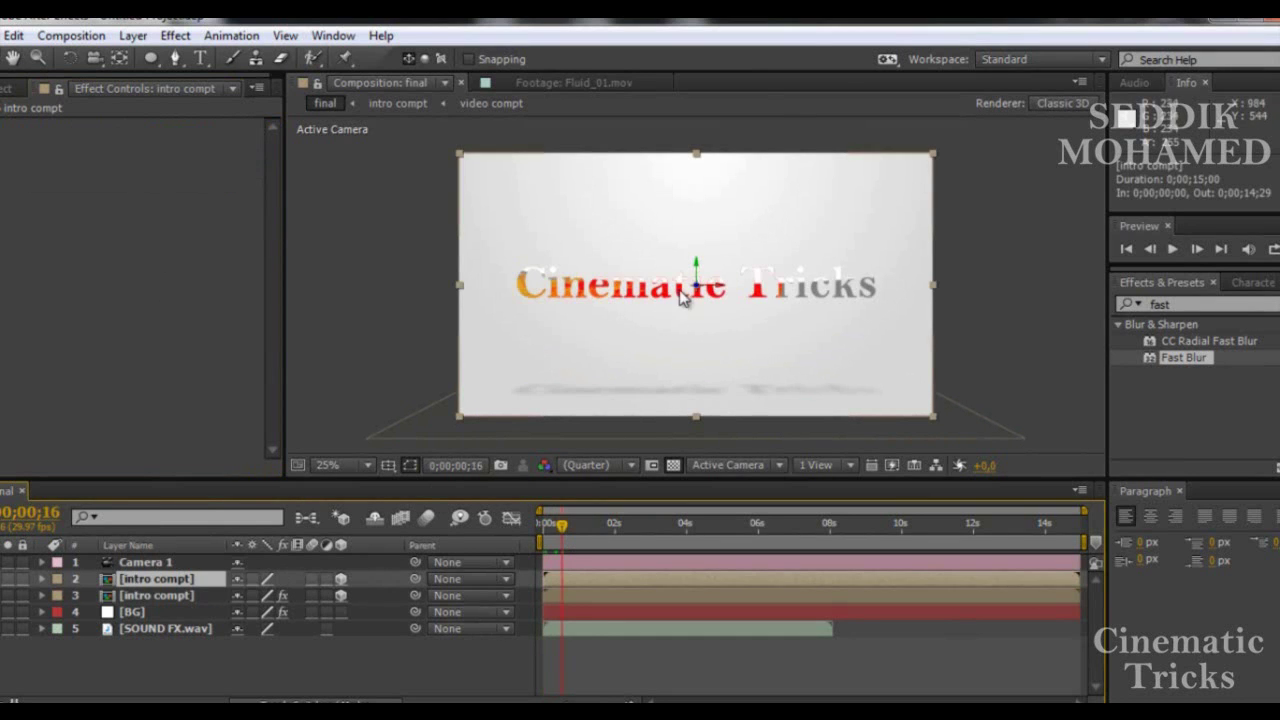
pyautogui.click(165, 596)
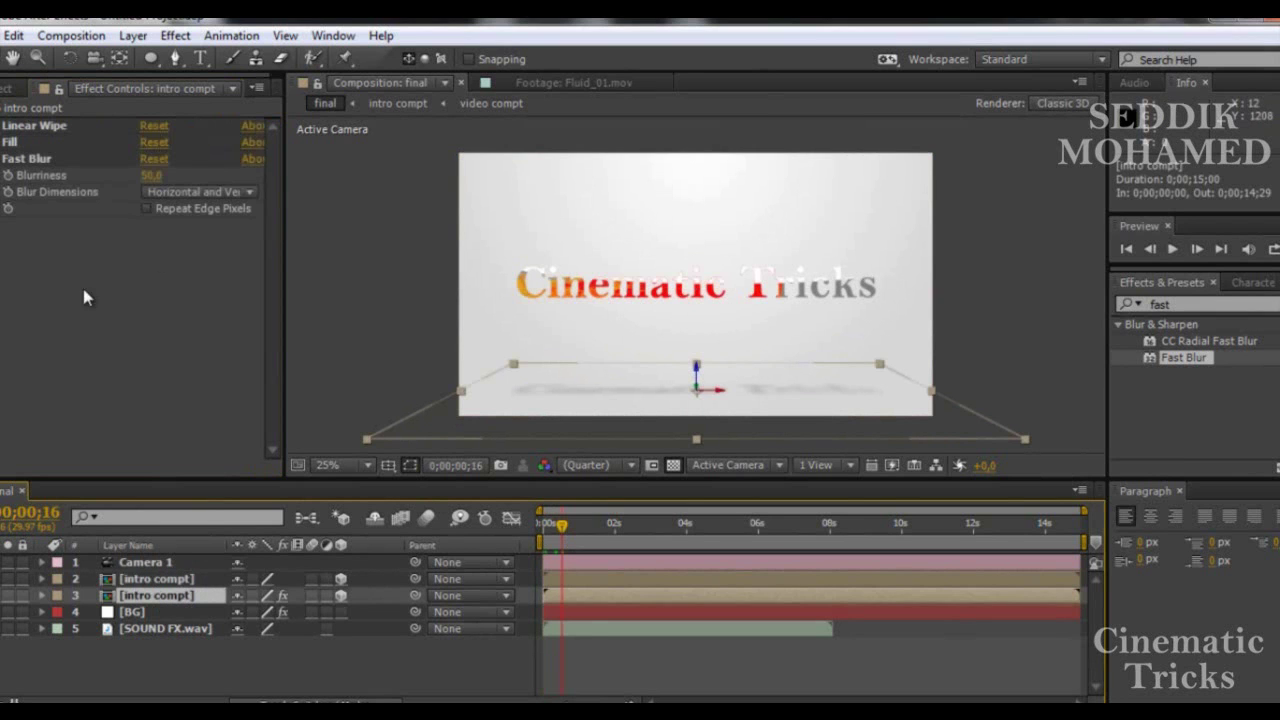
pyautogui.click(25, 130)
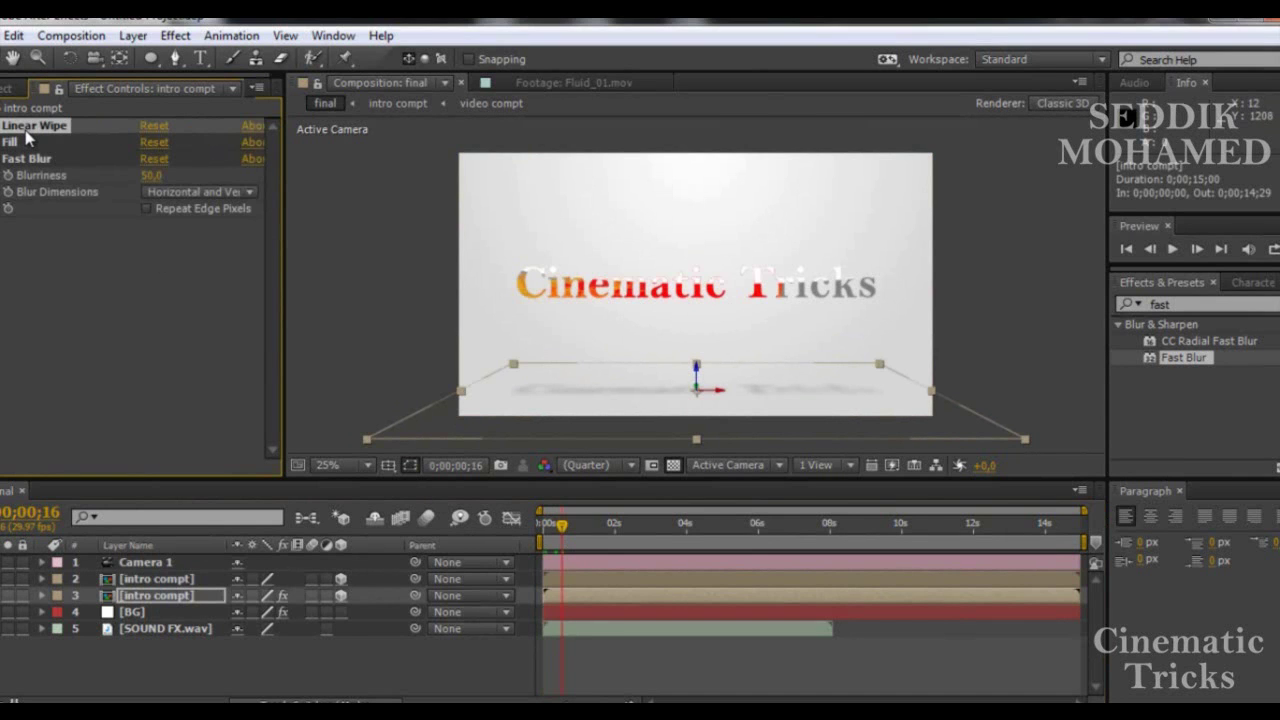
# - Paste the copied Linear Wipe keyframes onto the main title layer 2 at the first frame
pyautogui.click(167, 579)
pyautogui.hotkey('ctrl', 'v')
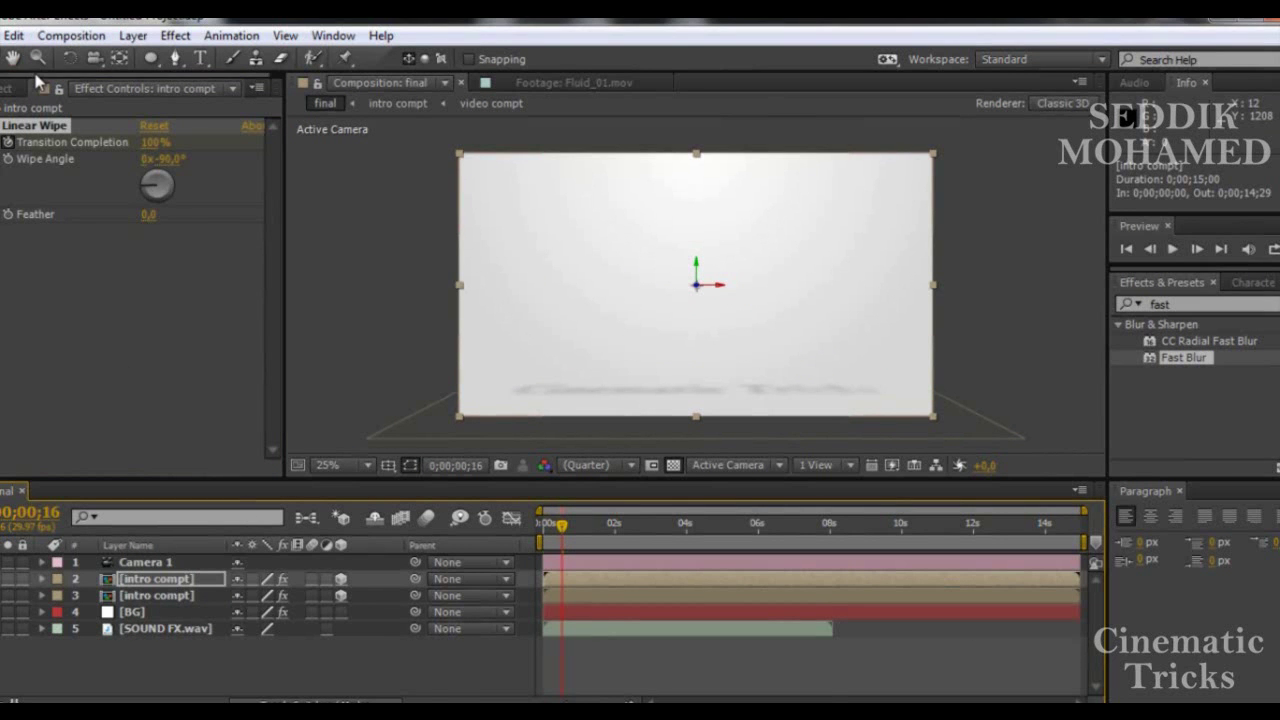
pyautogui.hotkey('ctrl', 'z')
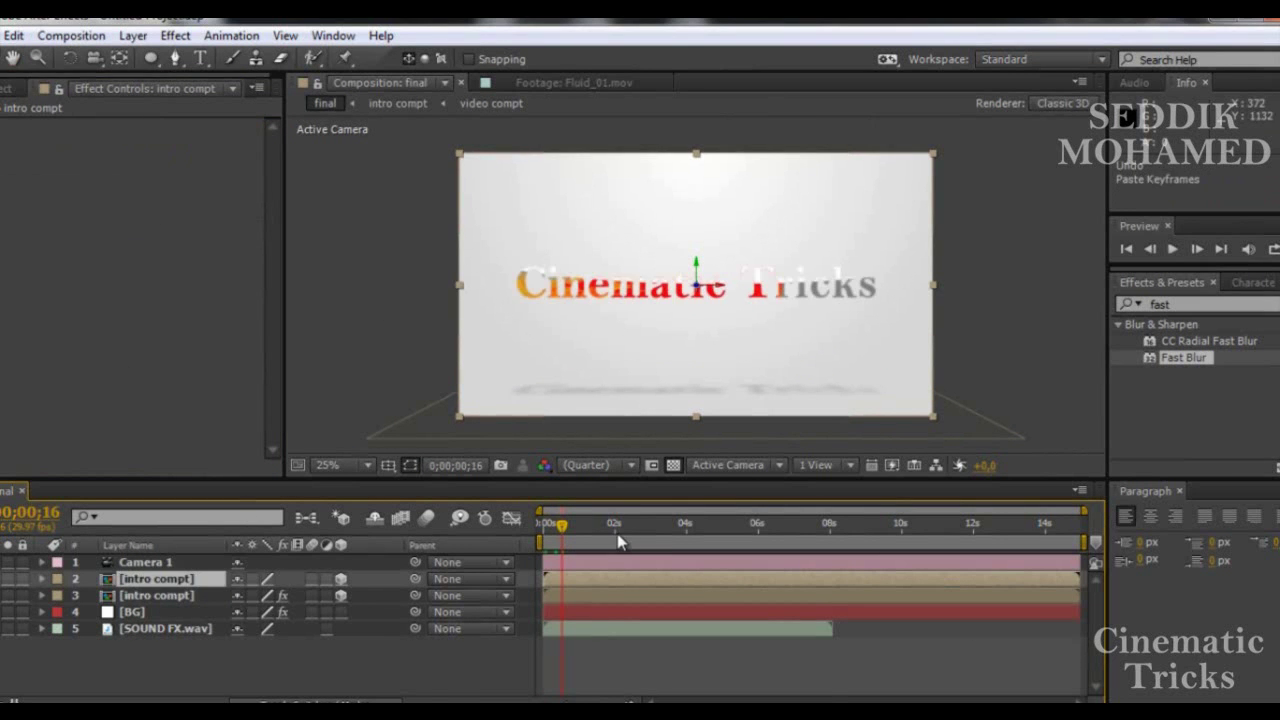
pyautogui.press('Home')
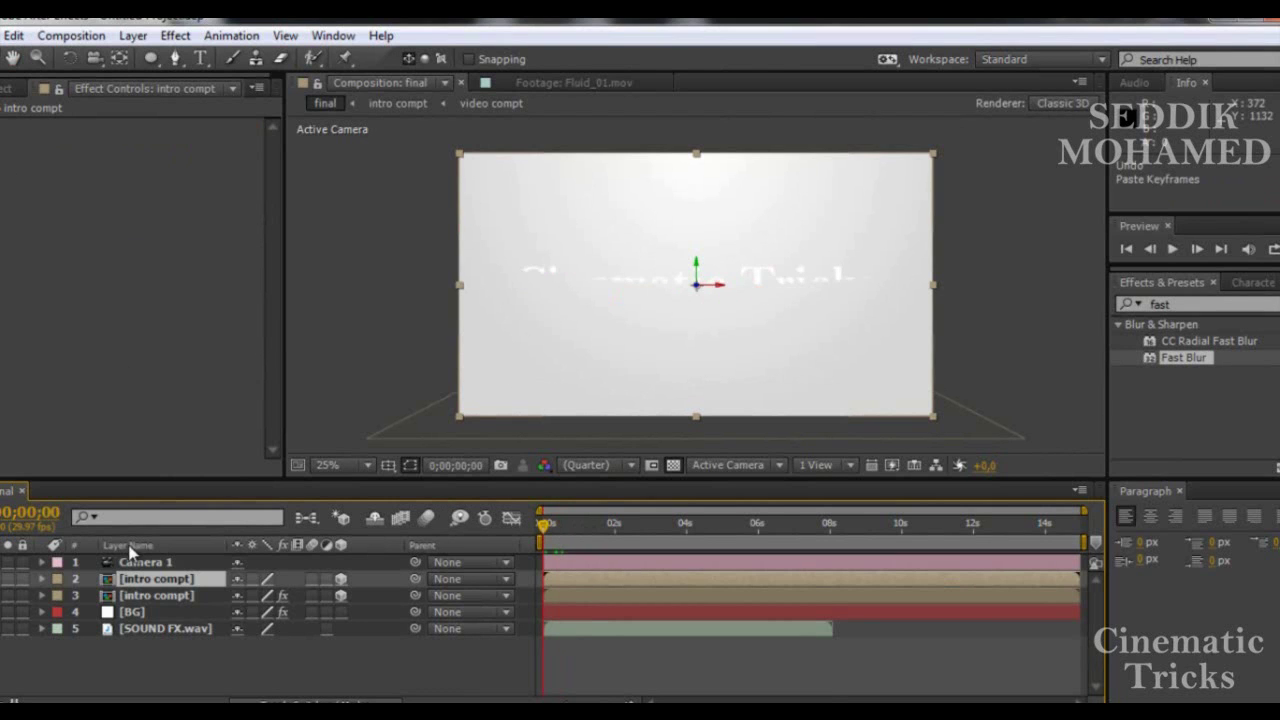
pyautogui.click(140, 565)
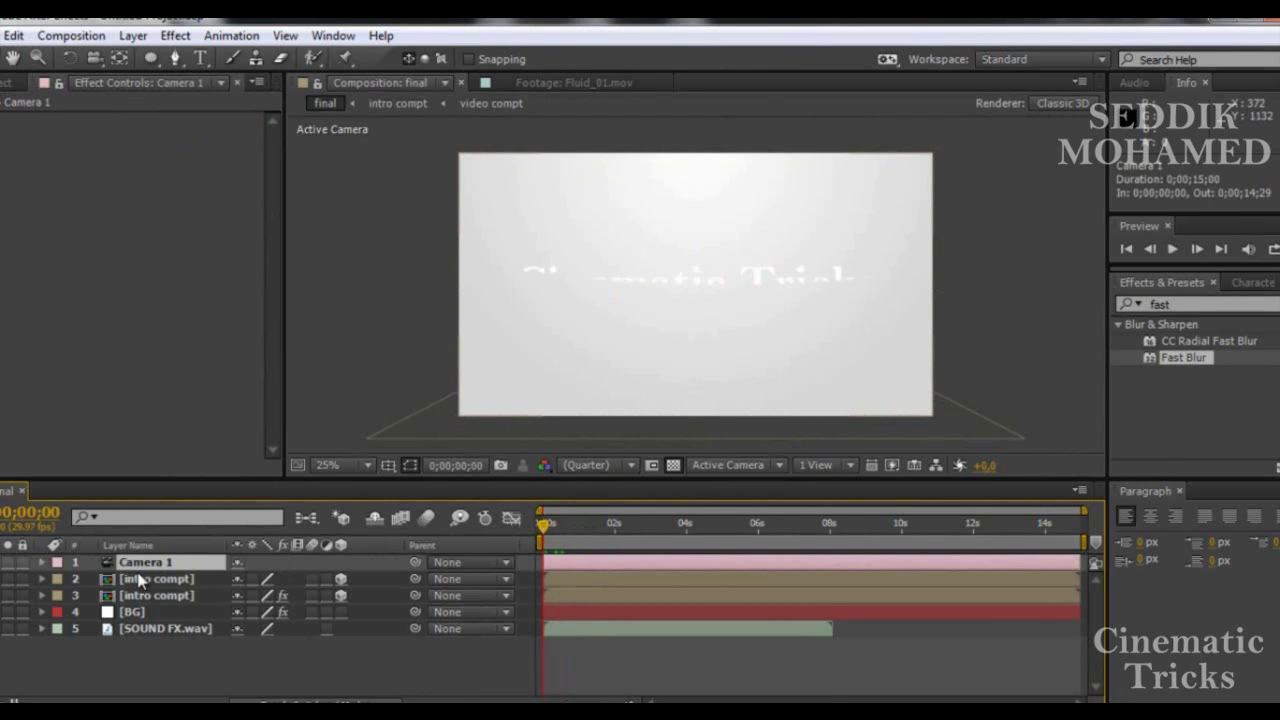
pyautogui.click(140, 582)
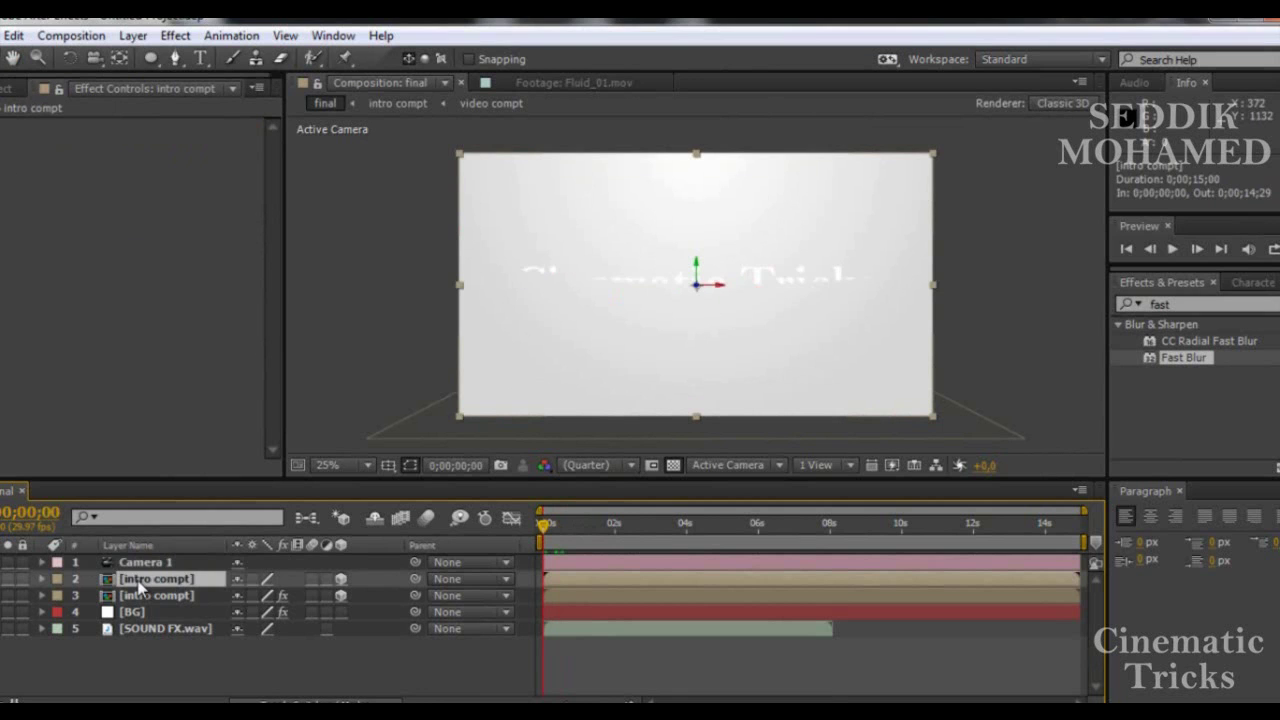
pyautogui.hotkey('ctrl', 'v')
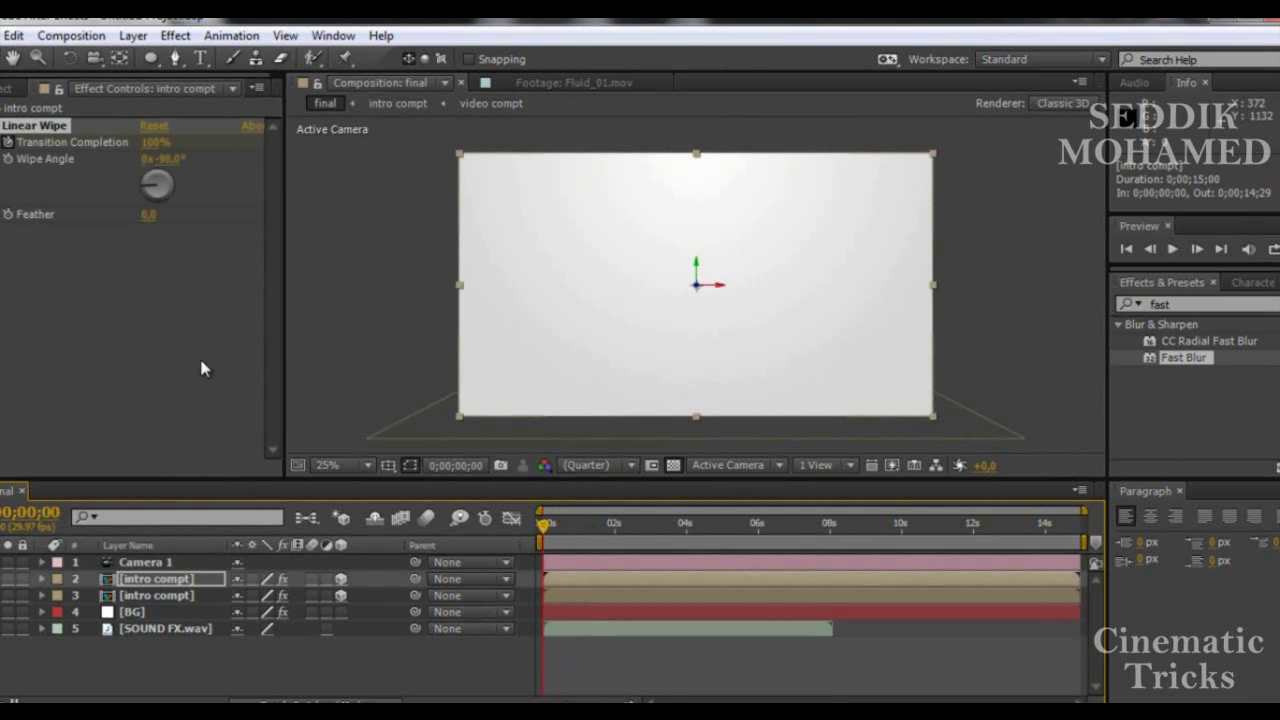
pyautogui.click(4, 125)
pyautogui.click(64, 290)
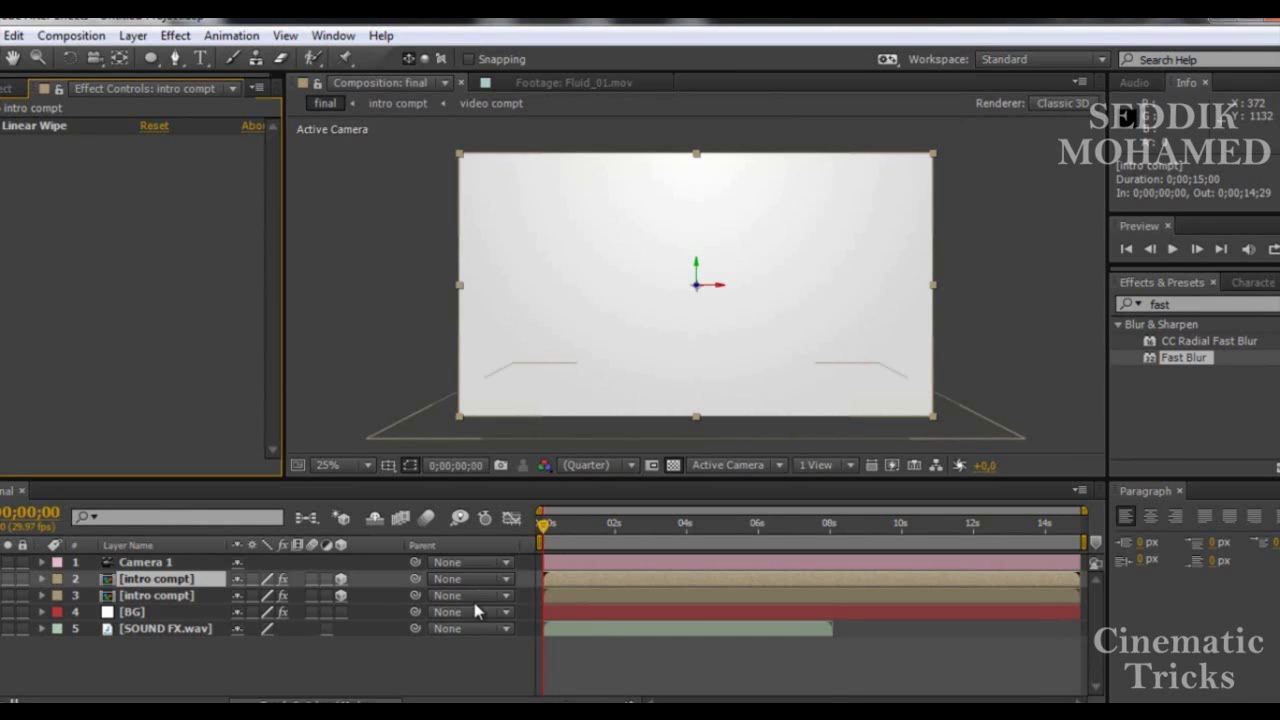
# - Select layers 2 and 3 and slide both bars to start at 0;00;00;11
pyautogui.click(572, 593)
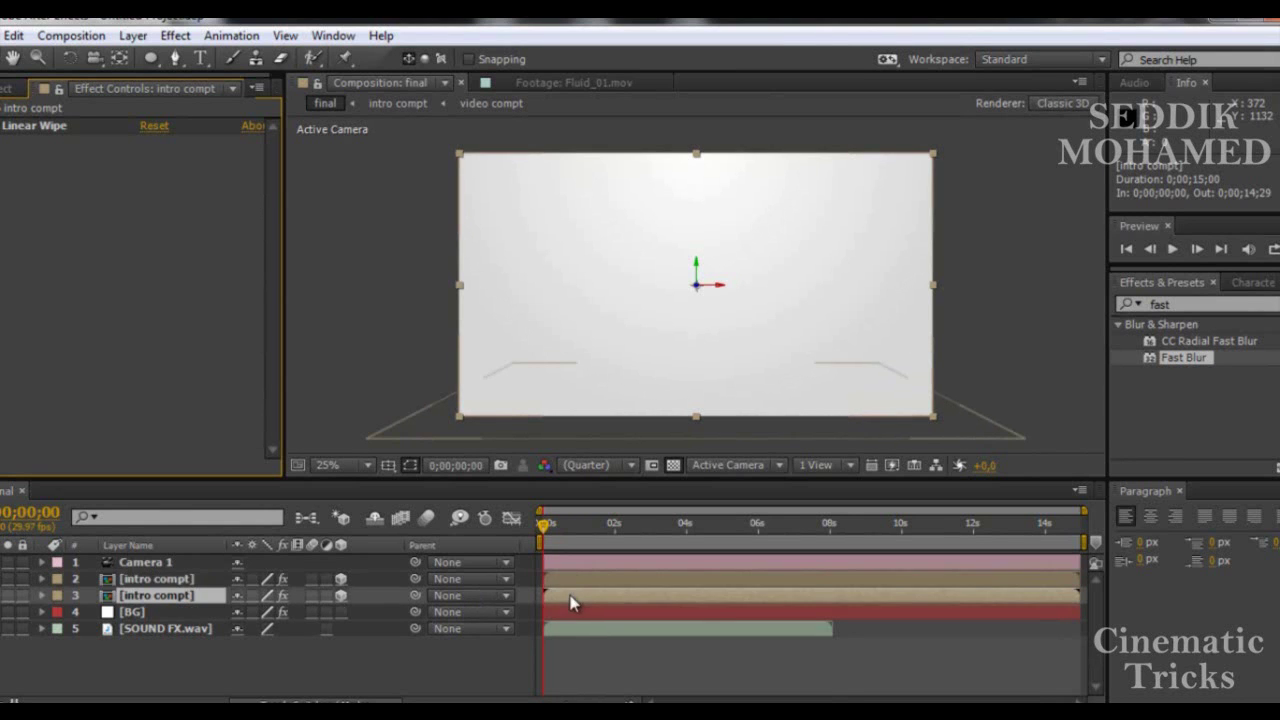
pyautogui.click(571, 582)
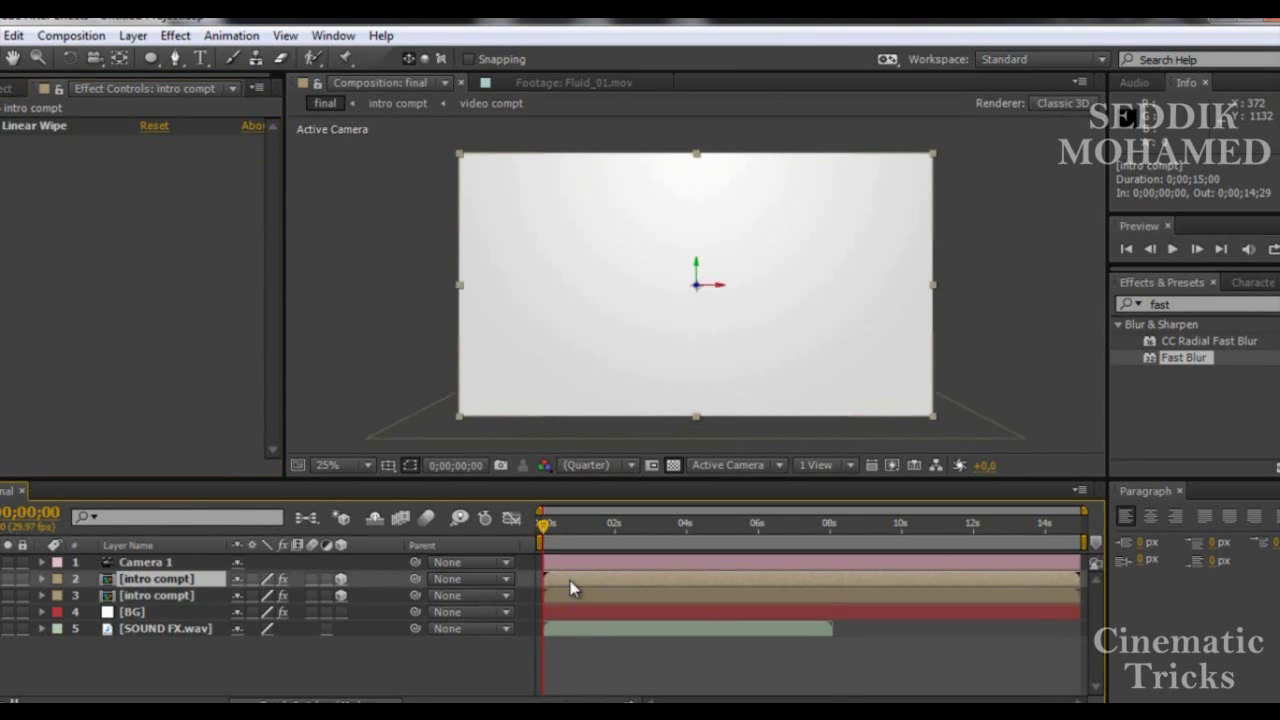
pyautogui.click(181, 596)
pyautogui.keyDown('shift'); pyautogui.click(176, 579); pyautogui.keyUp('shift')
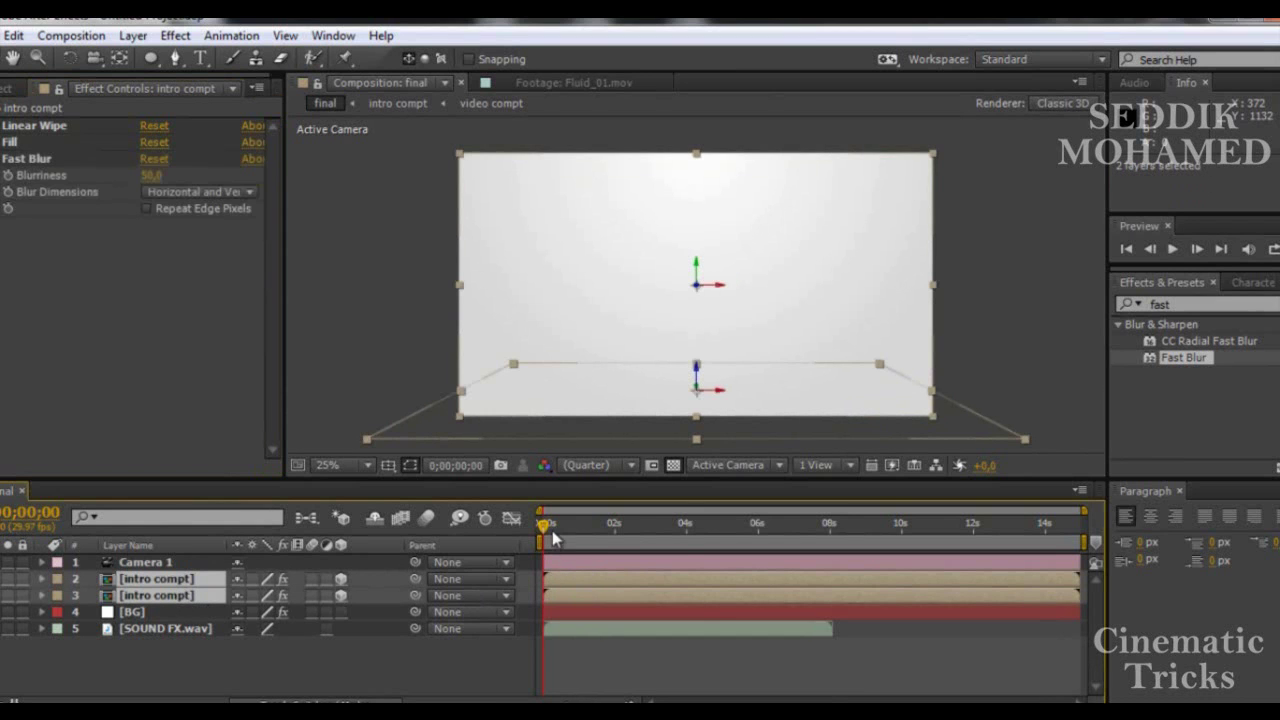
pyautogui.moveTo(545, 525); pyautogui.dragTo(560, 528)
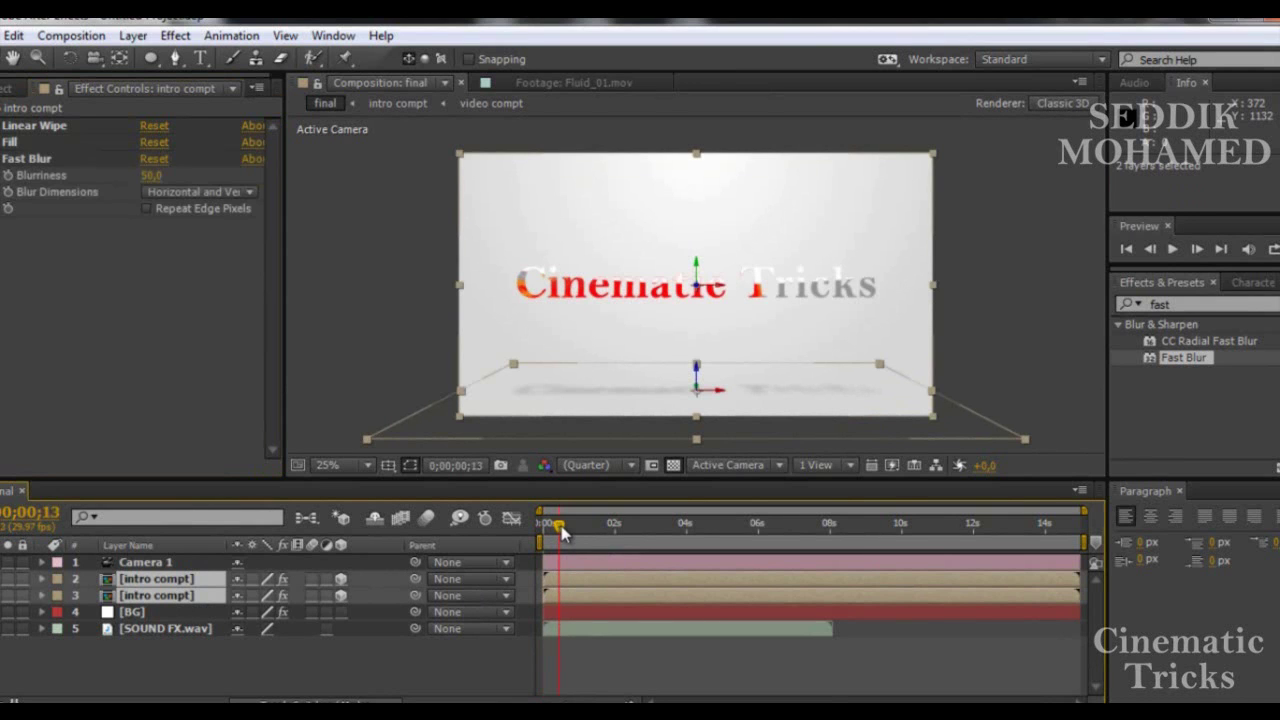
pyautogui.moveTo(562, 533); pyautogui.dragTo(558, 532)
pyautogui.moveTo(571, 581); pyautogui.dragTo(585, 582)
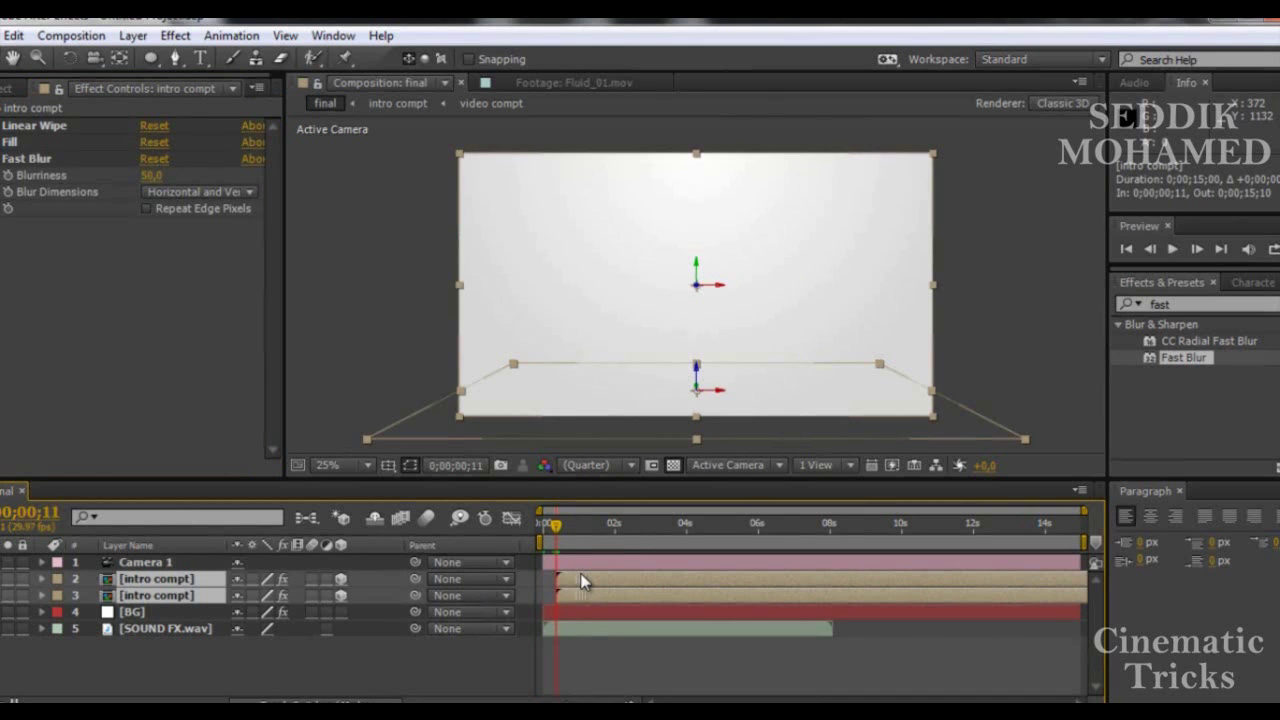
pyautogui.moveTo(555, 527)
pyautogui.mouseDown()
pyautogui.moveTo(540, 528)
pyautogui.moveTo(571, 530)
pyautogui.mouseUp()
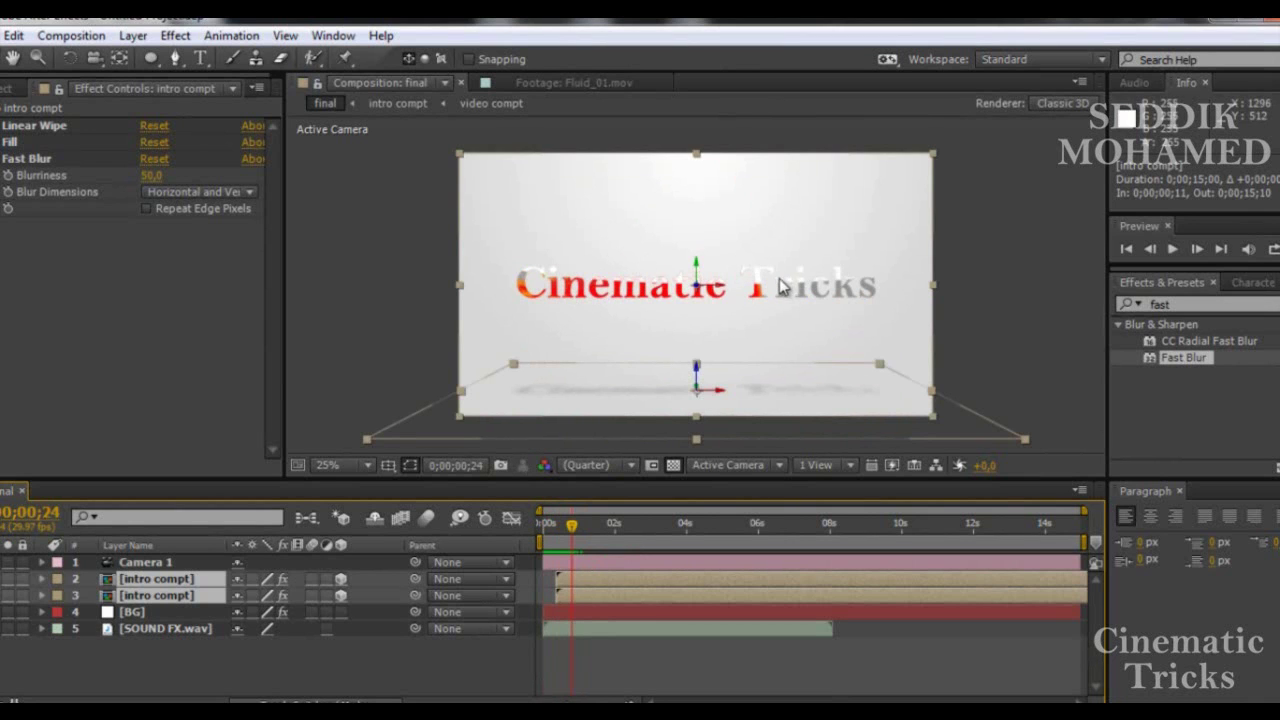
pyautogui.click(145, 650)
pyautogui.click(150, 596)
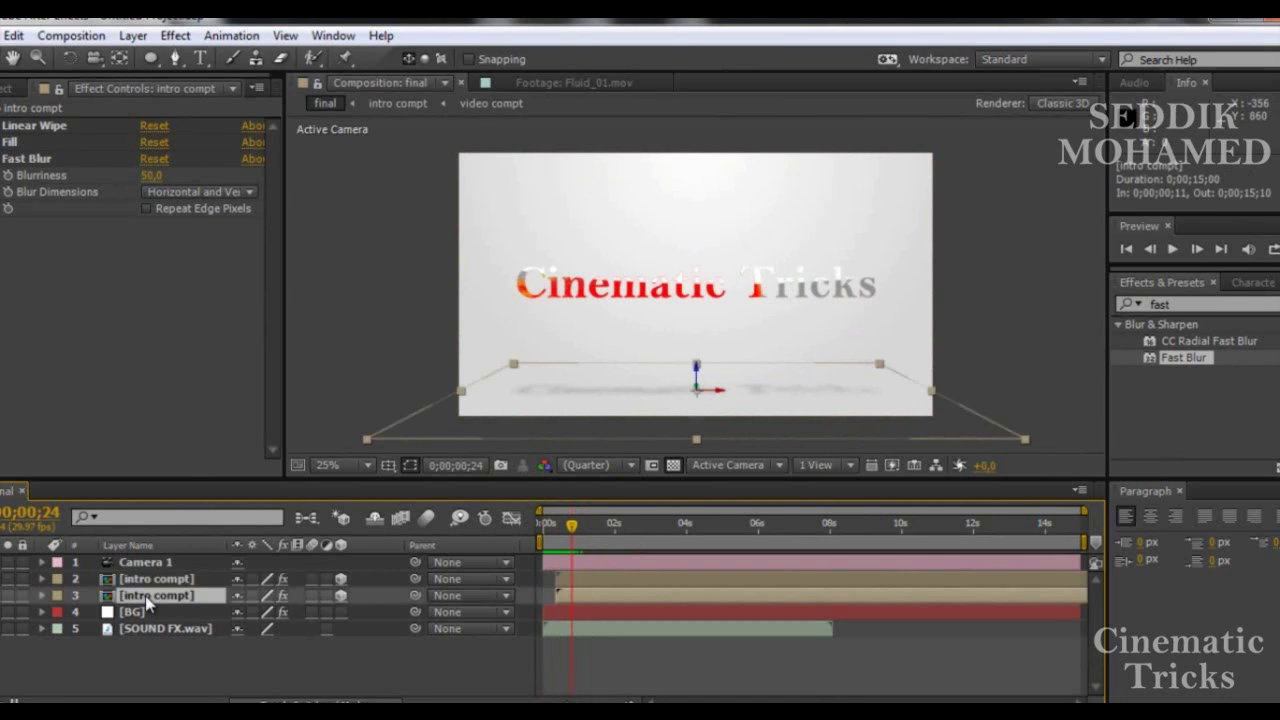
# - Inside intro compt, give the light layer's mask about 70 px feather and -46 expansion
pyautogui.doubleClick(147, 597)
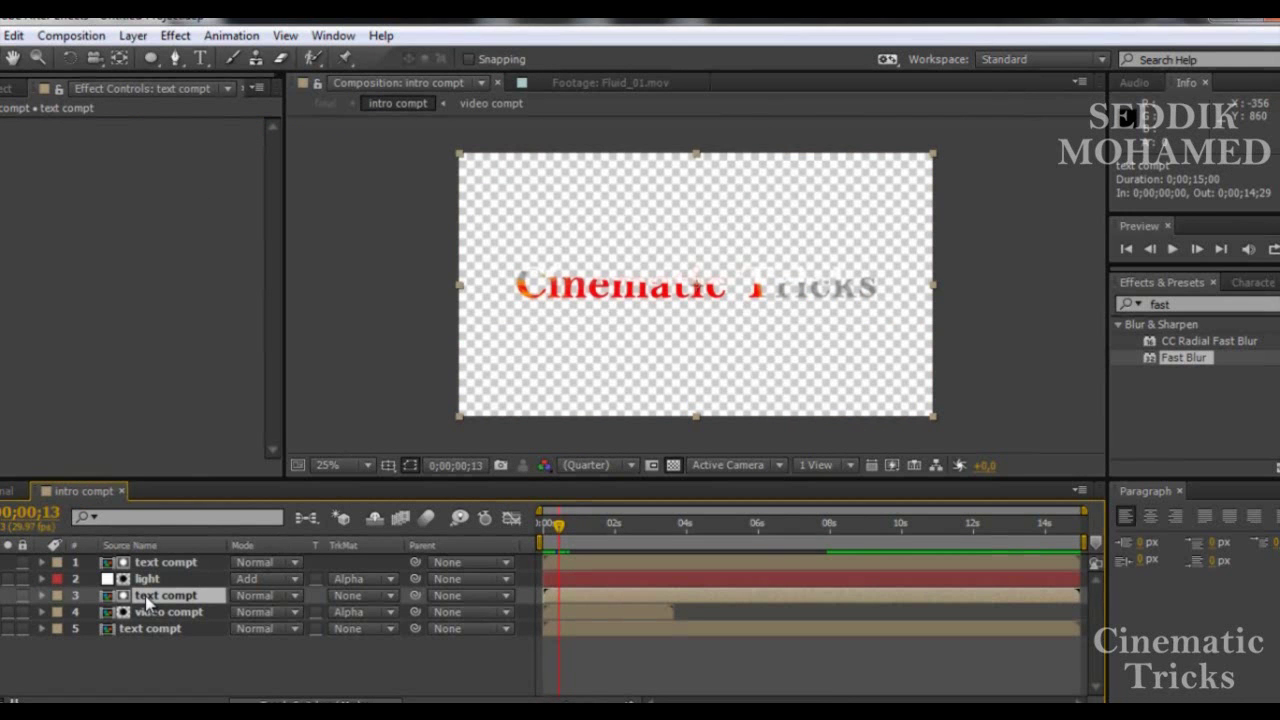
pyautogui.click(170, 580)
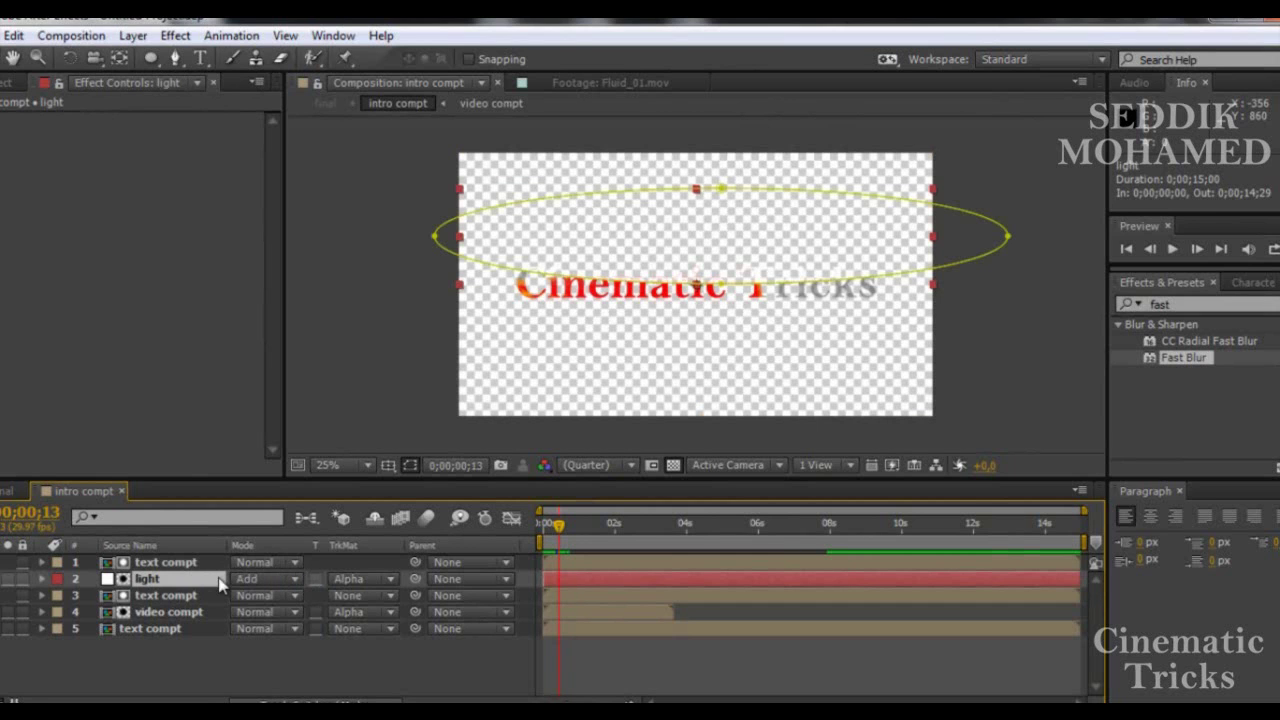
pyautogui.click(41, 579)
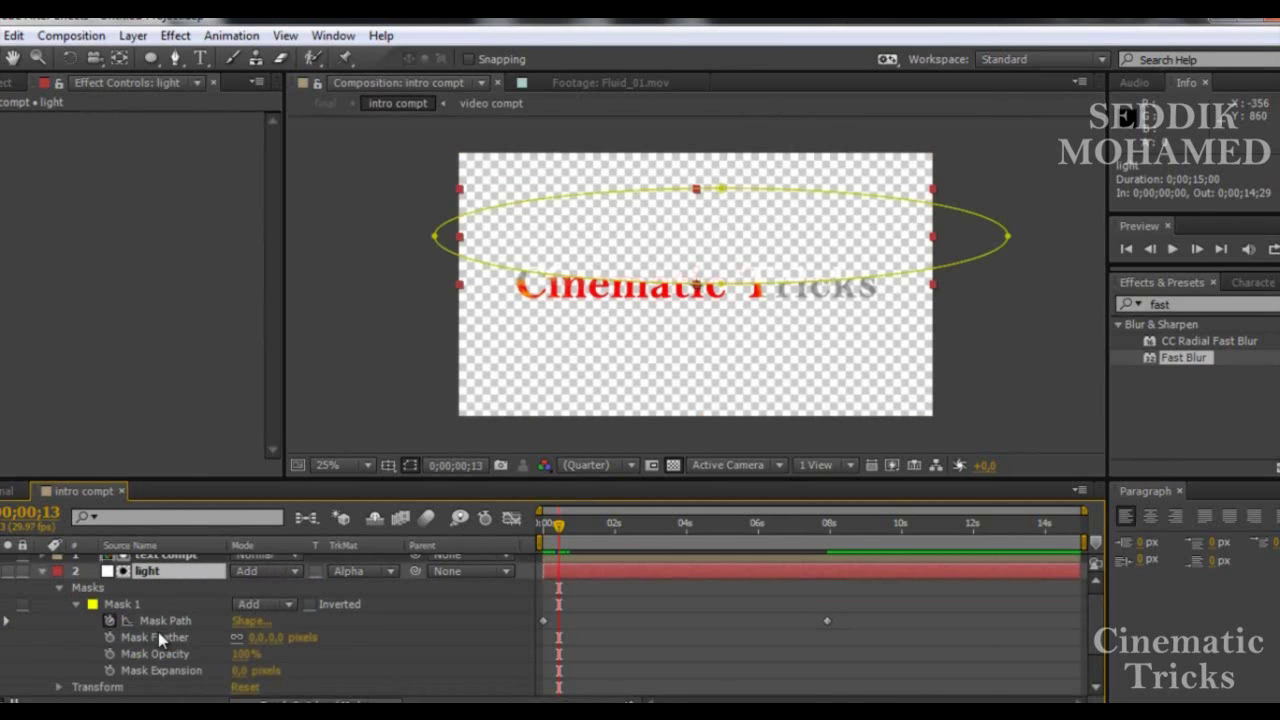
pyautogui.moveTo(275, 641); pyautogui.dragTo(342, 642)
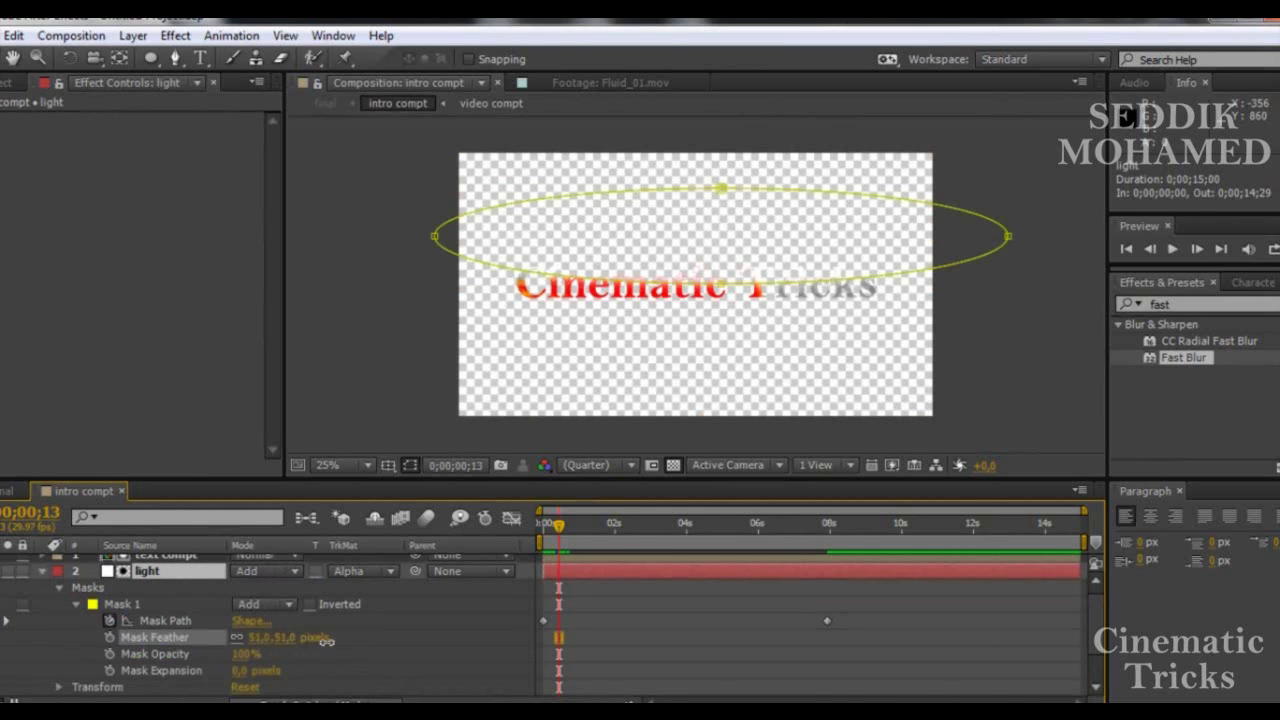
pyautogui.moveTo(342, 642)
pyautogui.mouseDown()
pyautogui.moveTo(525, 603)
pyautogui.moveTo(325, 606)
pyautogui.mouseUp()
pyautogui.moveTo(282, 603); pyautogui.dragTo(190, 594)
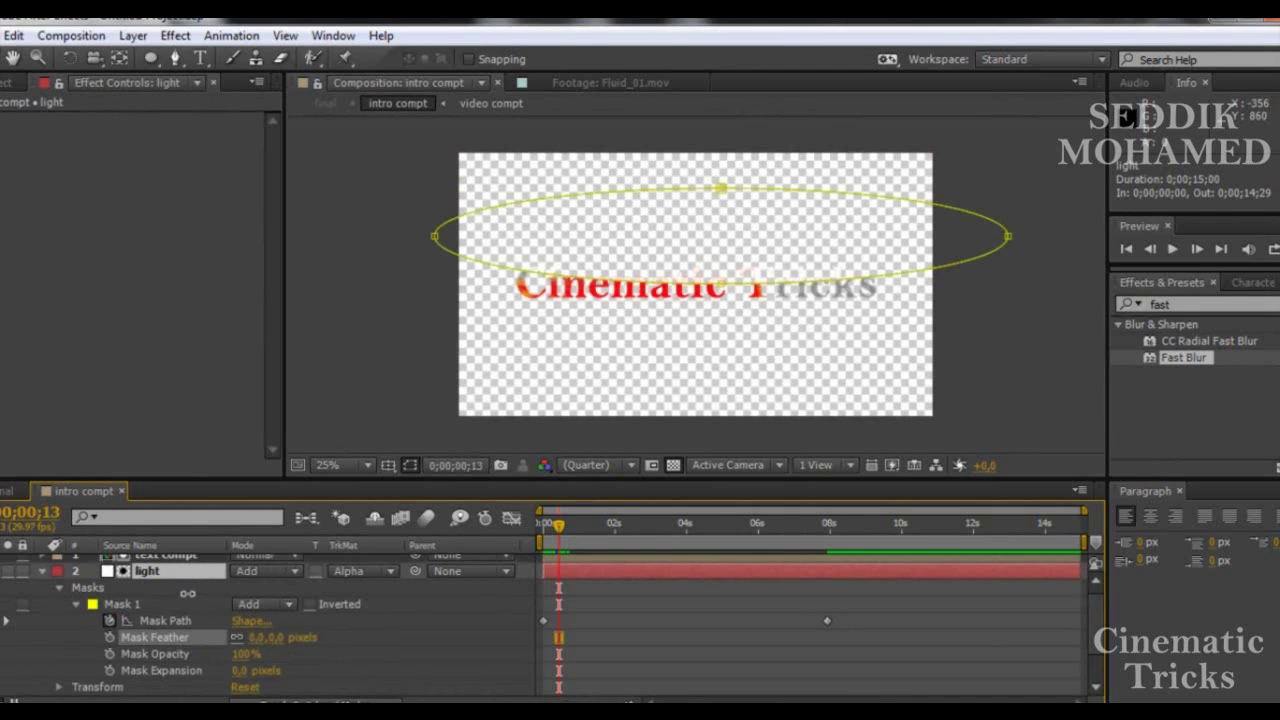
pyautogui.moveTo(240, 670); pyautogui.dragTo(183, 663)
pyautogui.moveTo(276, 638); pyautogui.dragTo(328, 632)
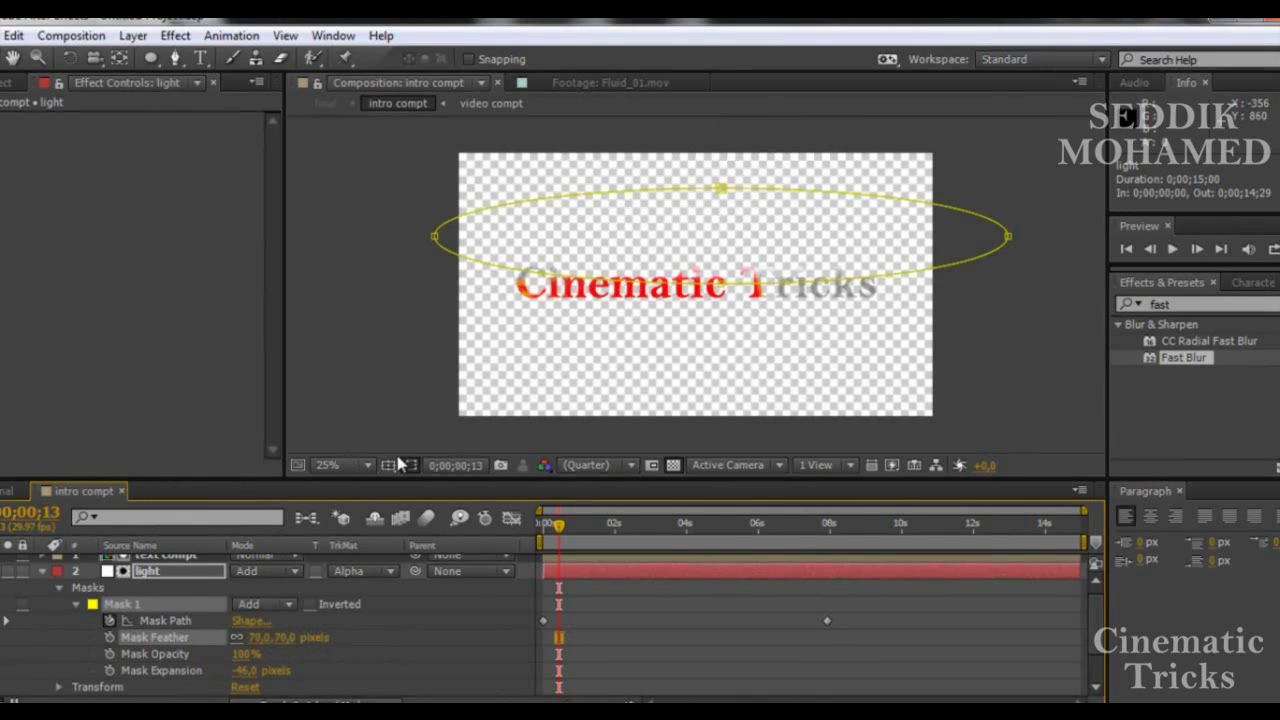
pyautogui.click(122, 491)
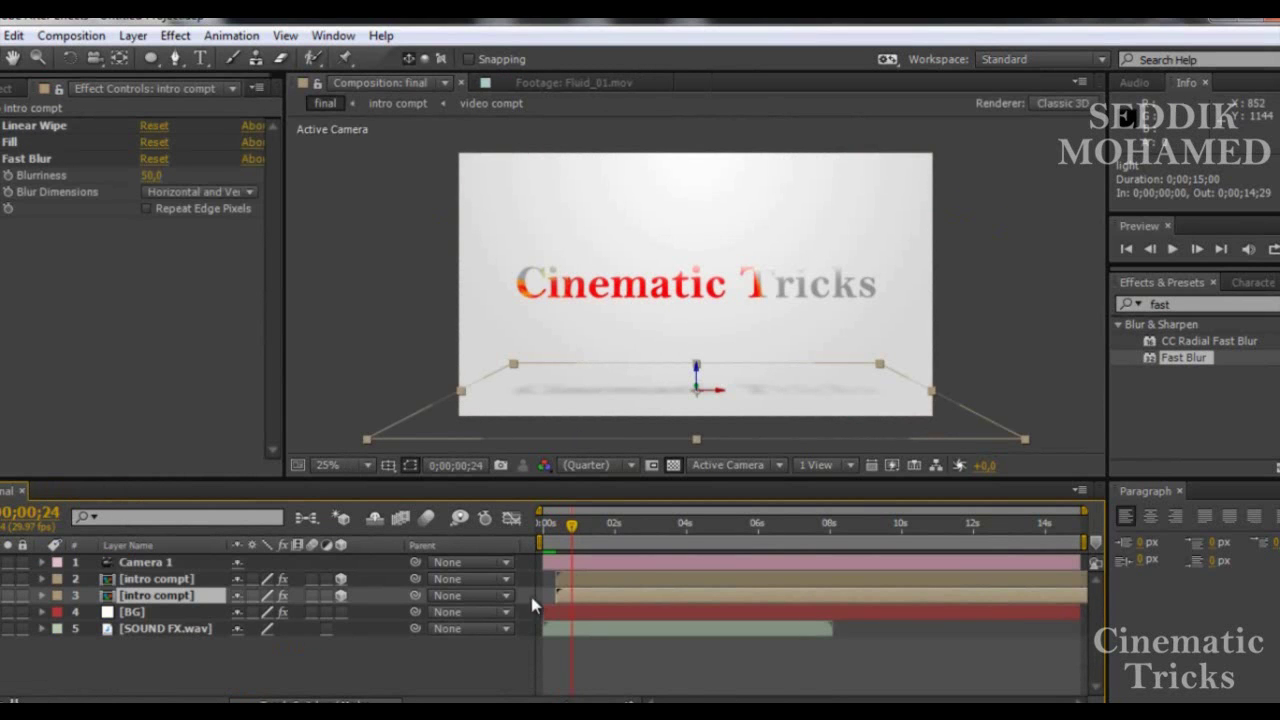
pyautogui.click(376, 692)
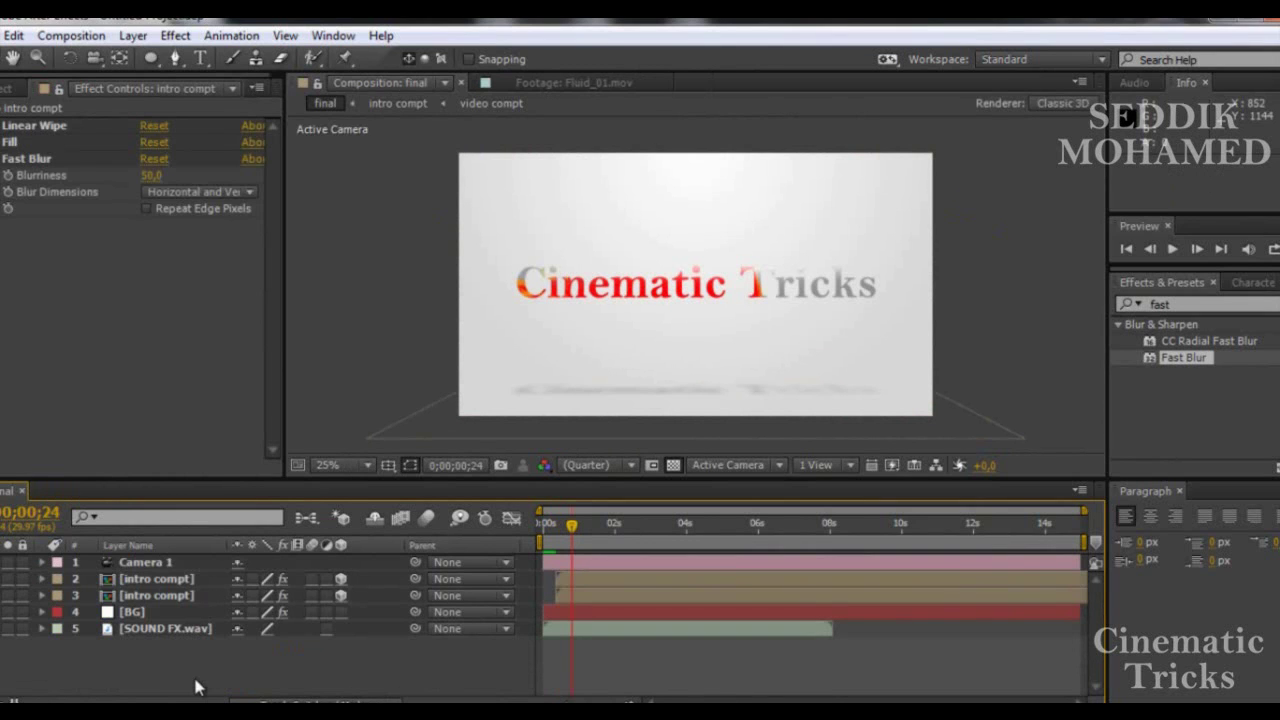
pyautogui.click(157, 578)
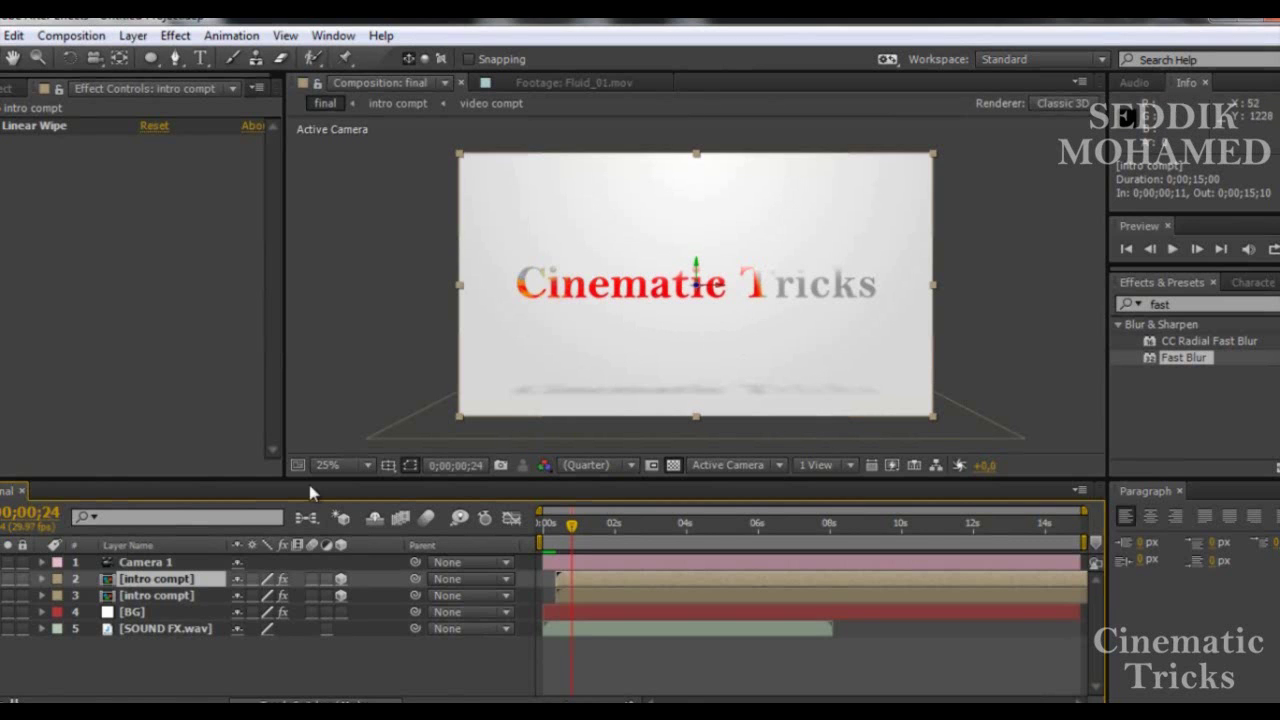
pyautogui.click(193, 648)
pyautogui.click(200, 58)
# - Type the author's name as a new text layer and shrink it to 88 px
pyautogui.click(568, 343)
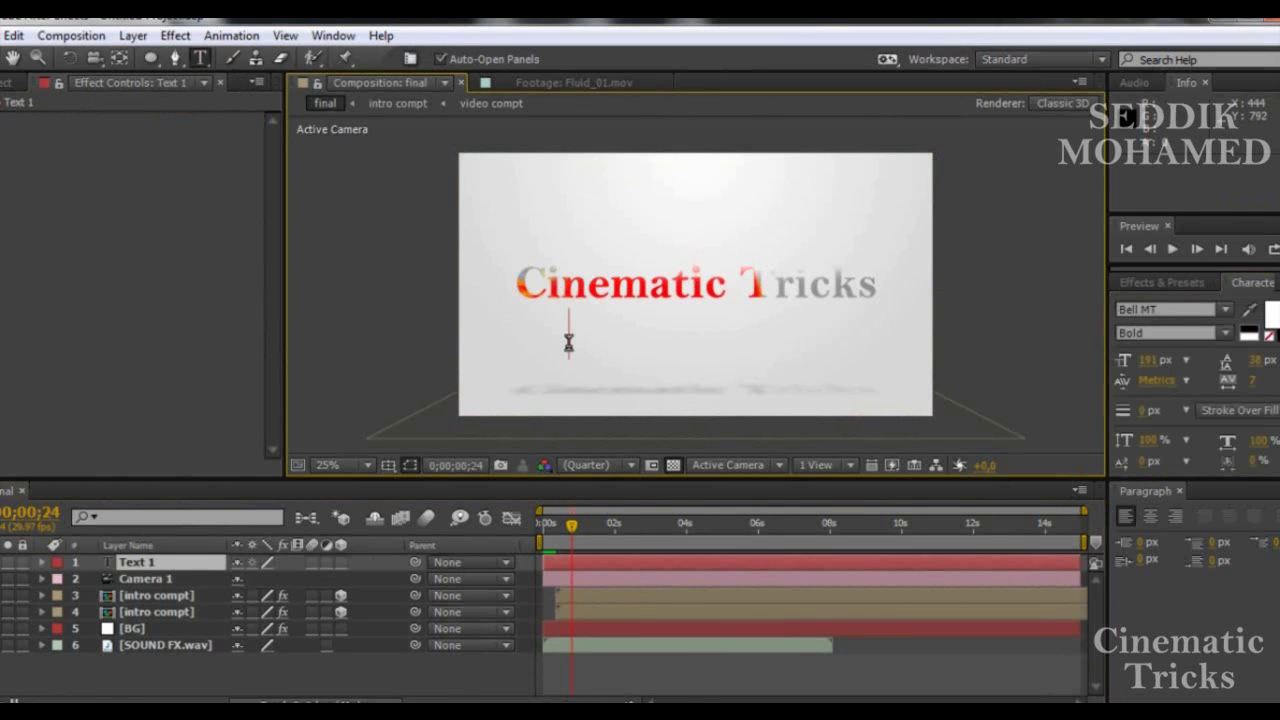
pyautogui.write('S')
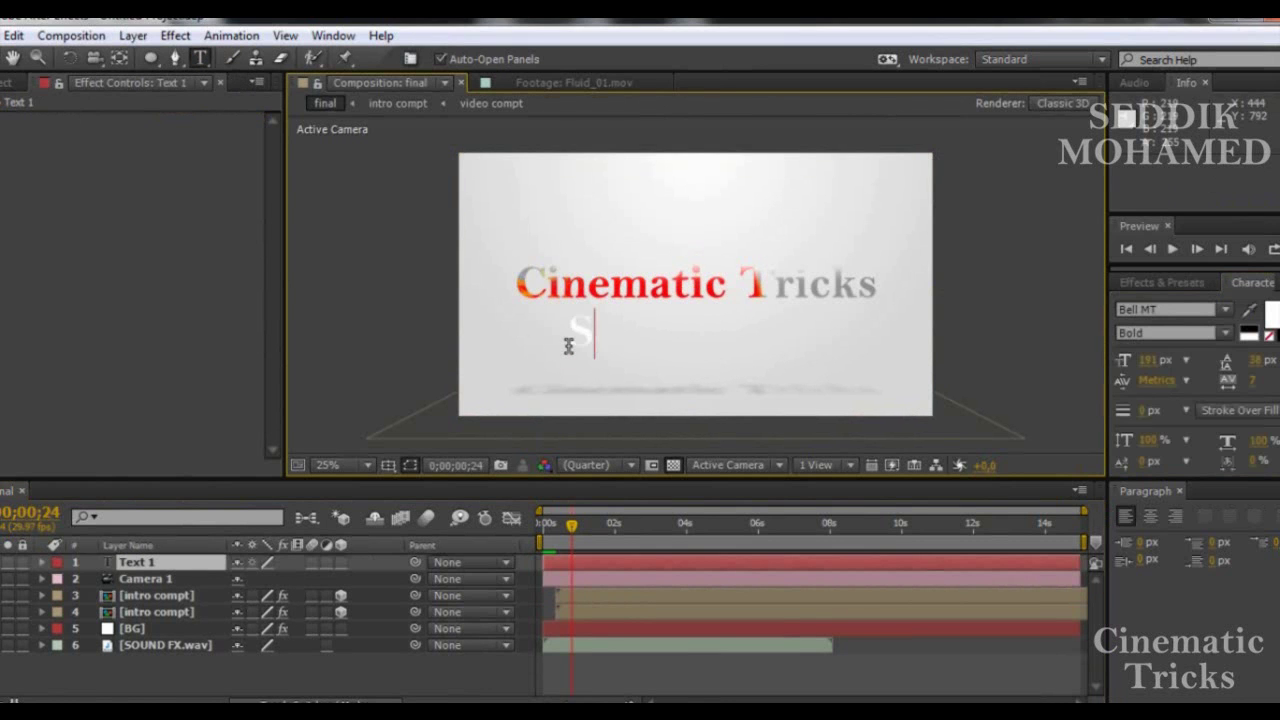
pyautogui.write('EDD')
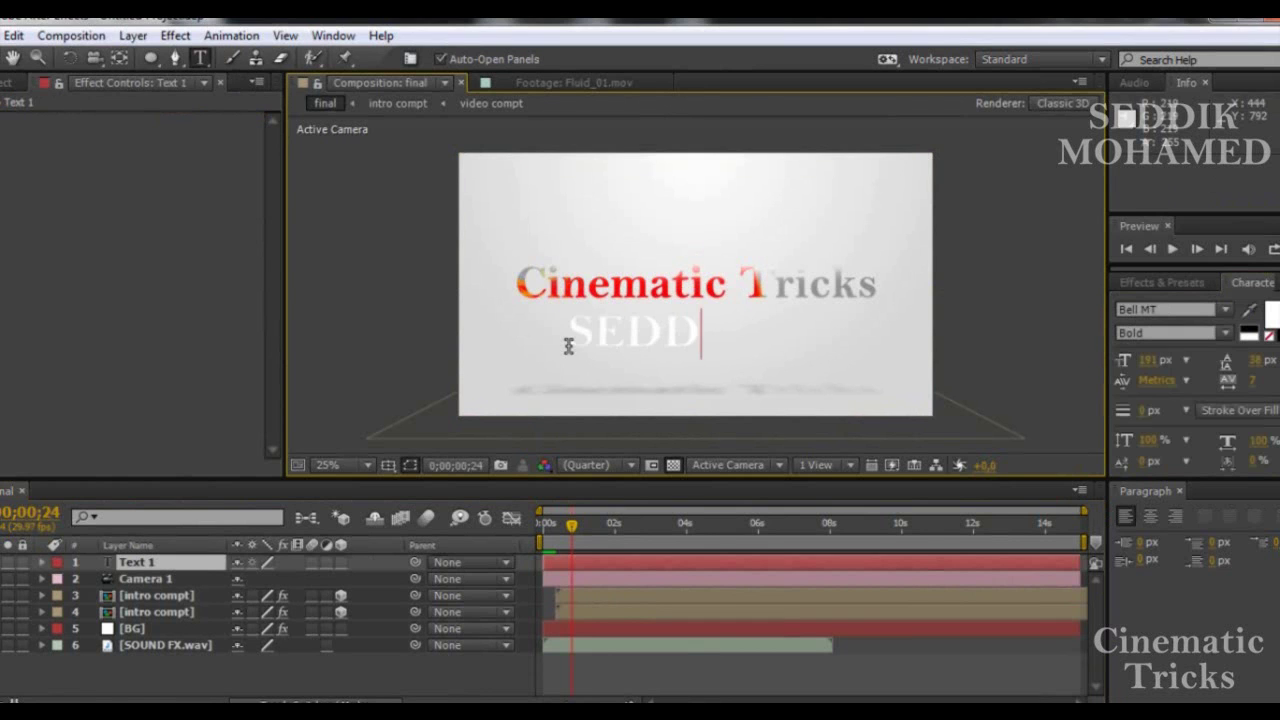
pyautogui.write('IK ')
pyautogui.write('MOHAMED')
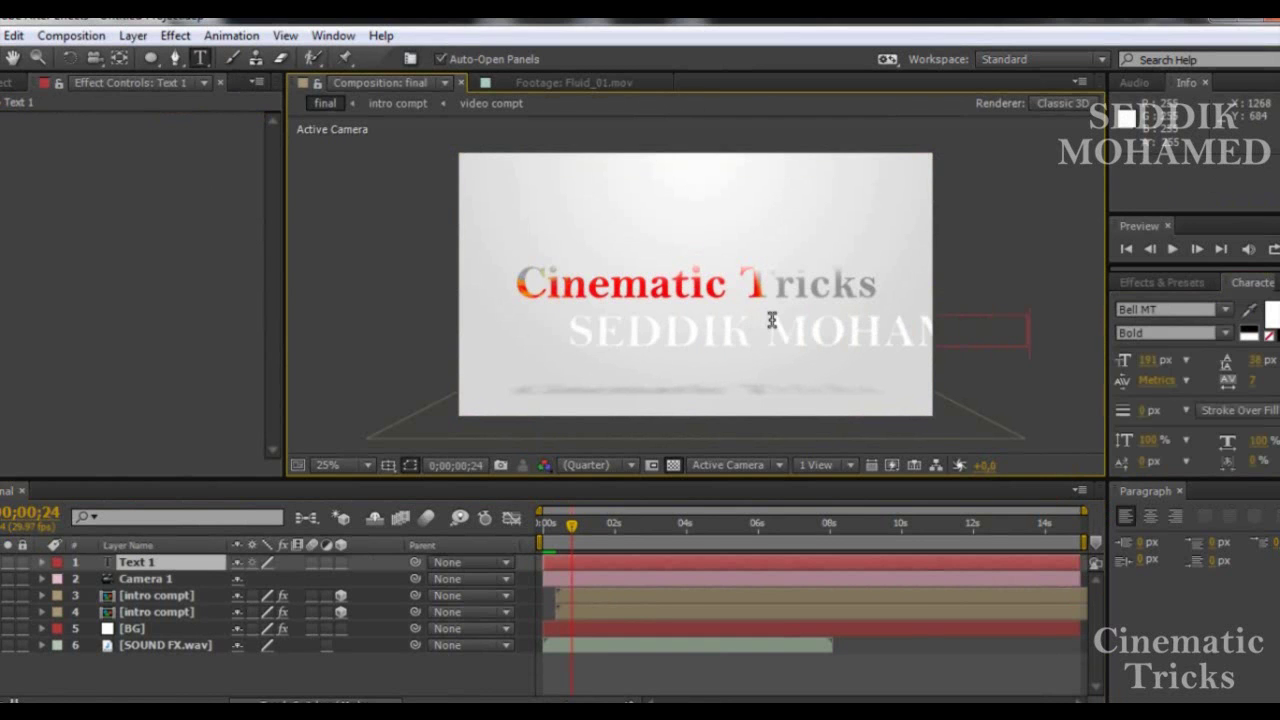
pyautogui.tripleClick(771, 320)
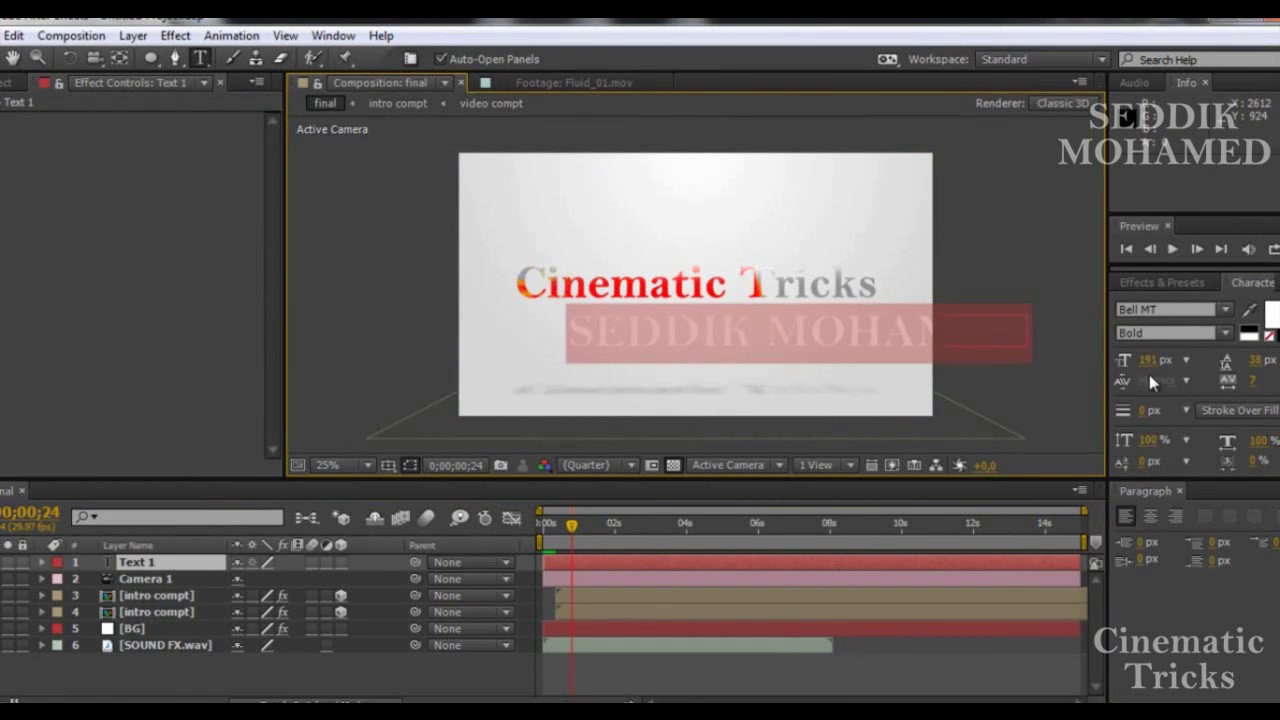
pyautogui.moveTo(1148, 364); pyautogui.dragTo(1055, 368)
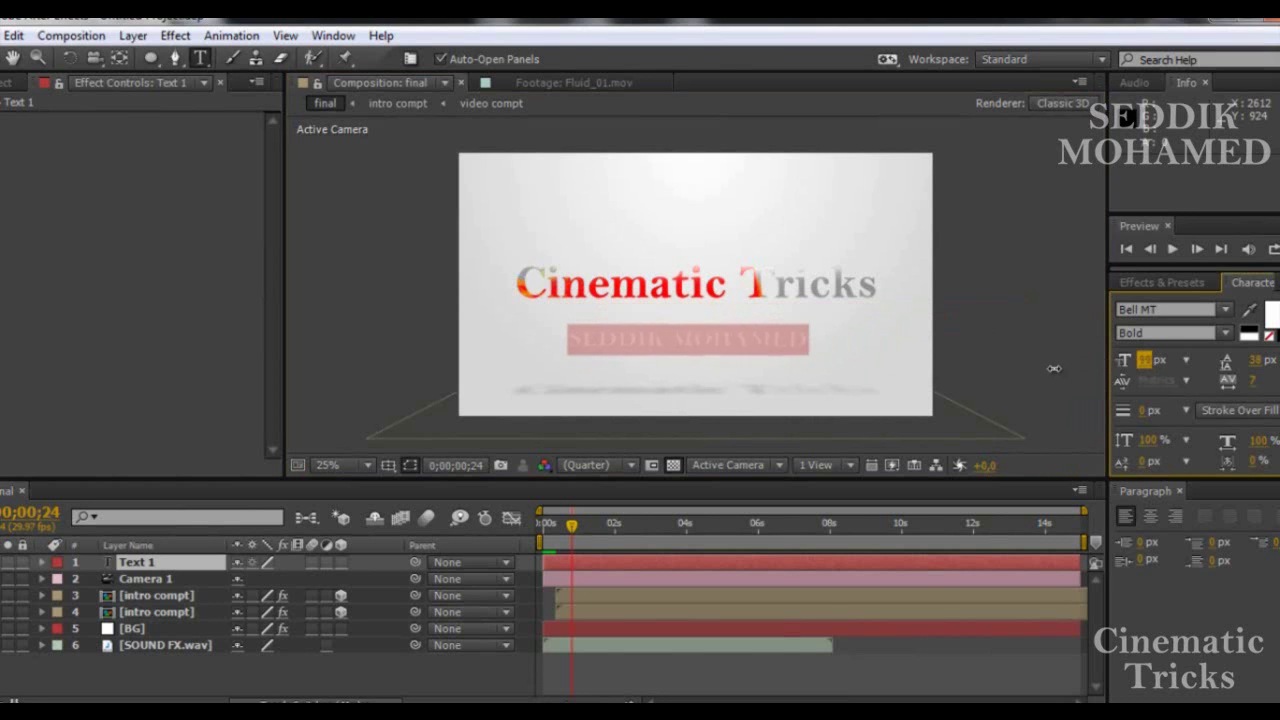
pyautogui.moveTo(1055, 368); pyautogui.dragTo(1055, 380)
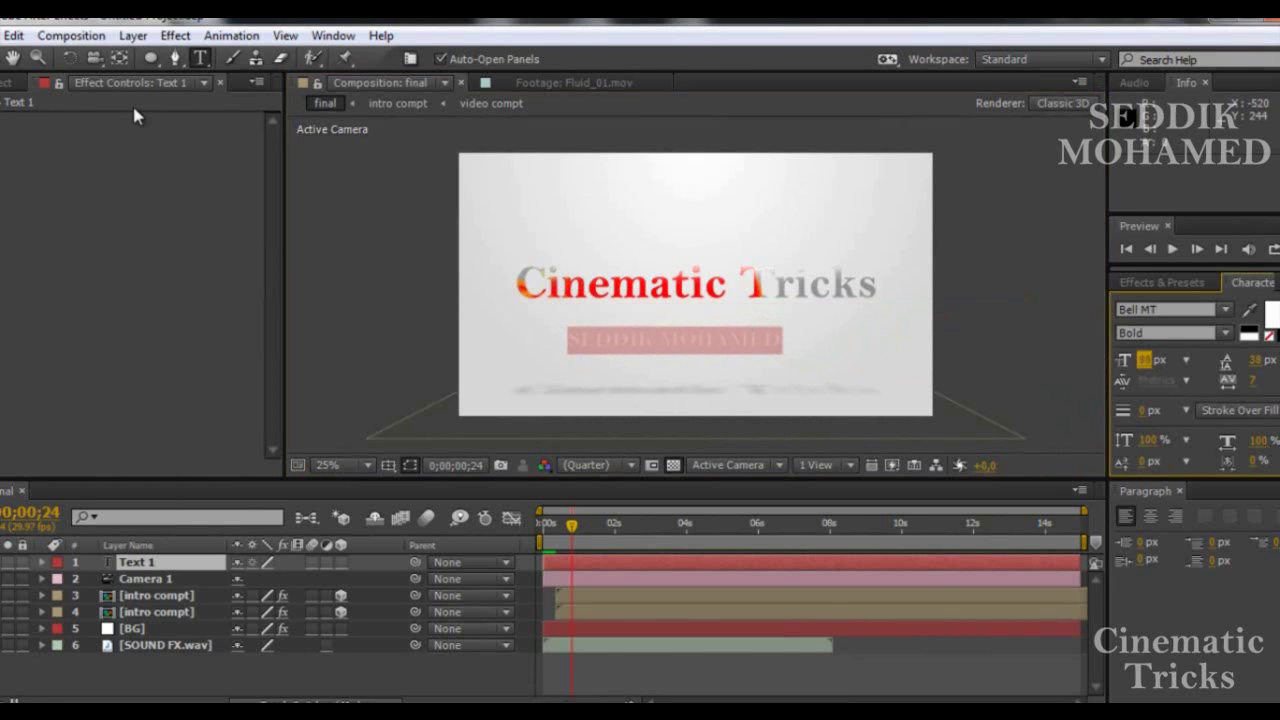
# - Position the name subtitle just under the Cinematic Tricks title
pyautogui.click(12, 58)
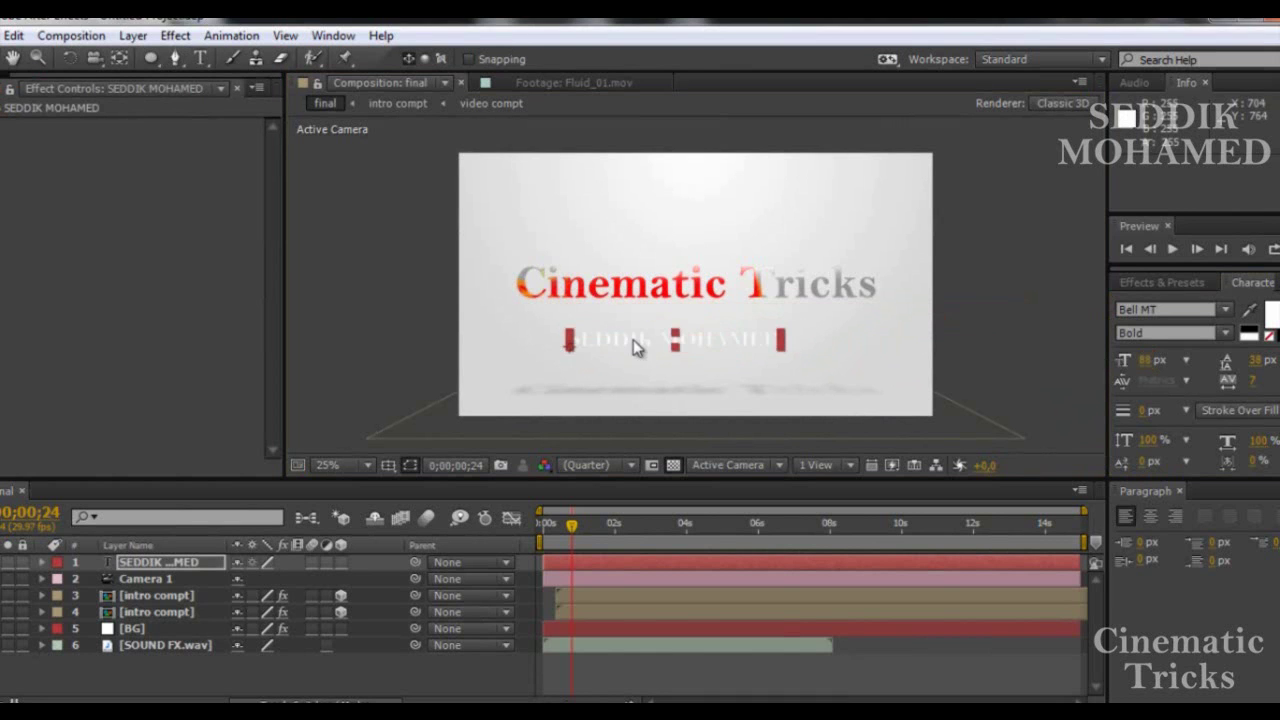
pyautogui.moveTo(652, 333); pyautogui.dragTo(668, 322)
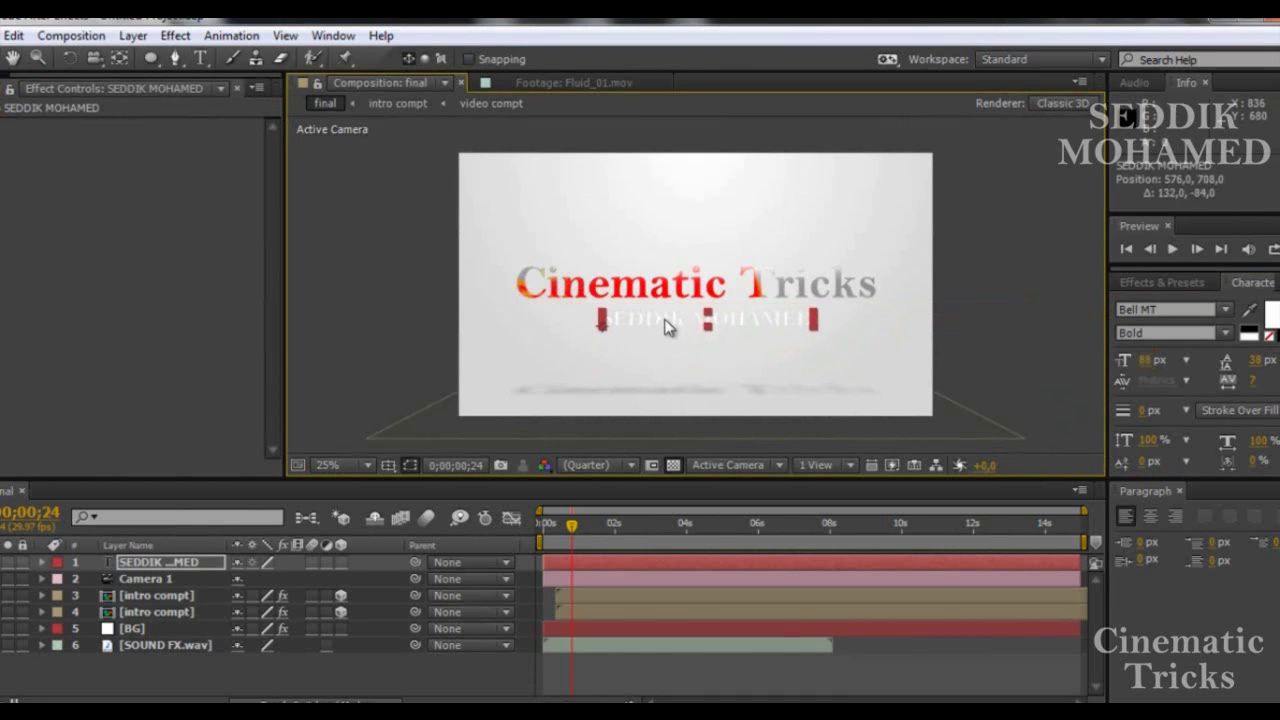
pyautogui.click(190, 563)
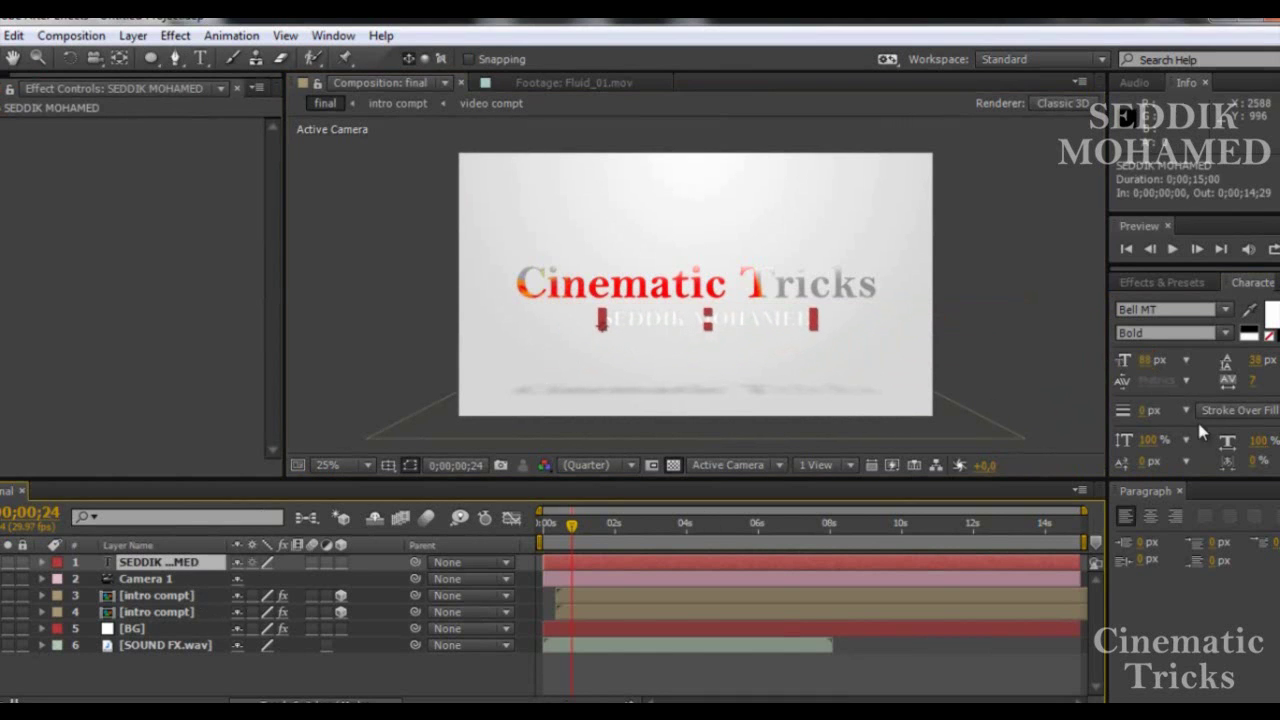
pyautogui.click(1163, 283)
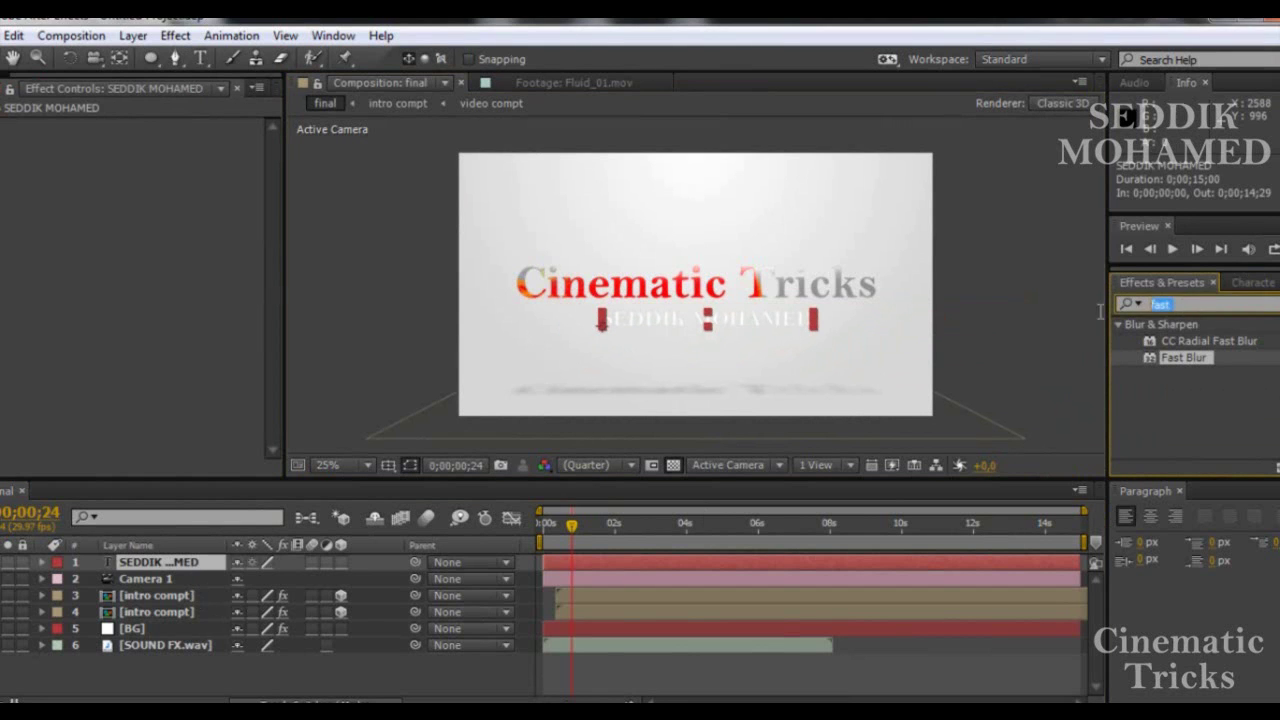
# - Apply Change to Color to the subtitle, targeting #353535 across hue, lightness and saturation
pyautogui.write('ch')
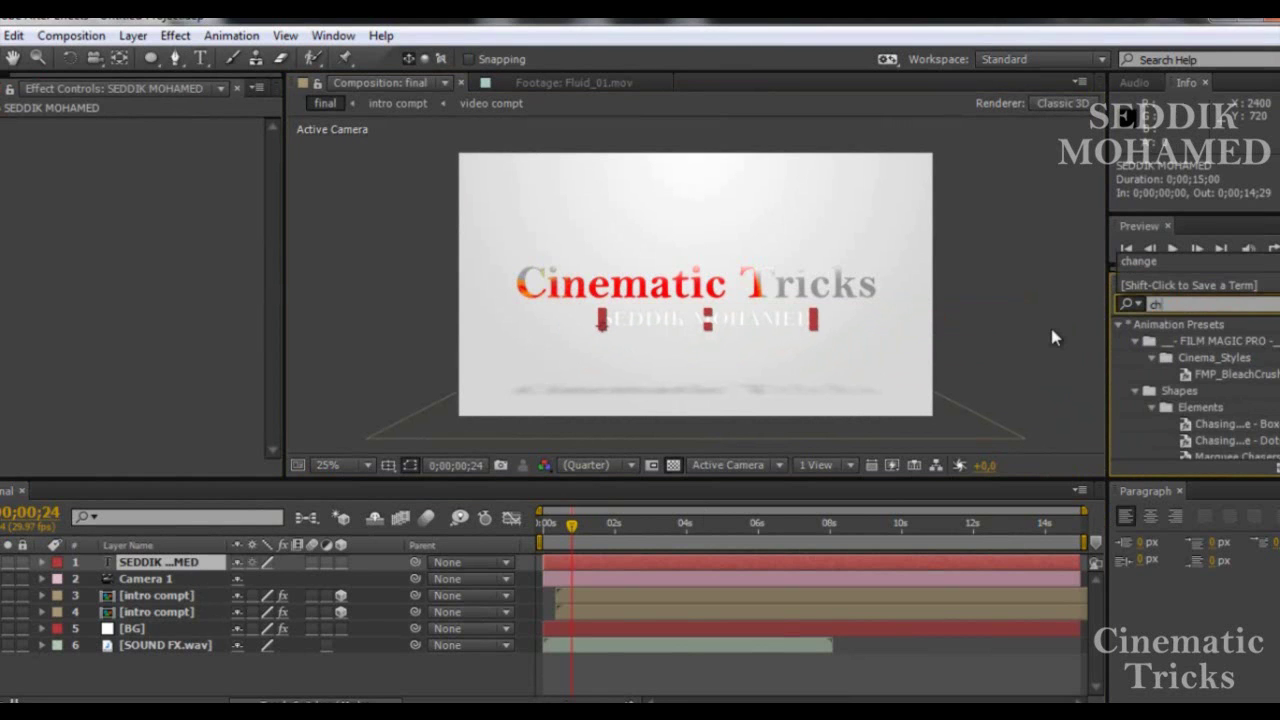
pyautogui.write('ange')
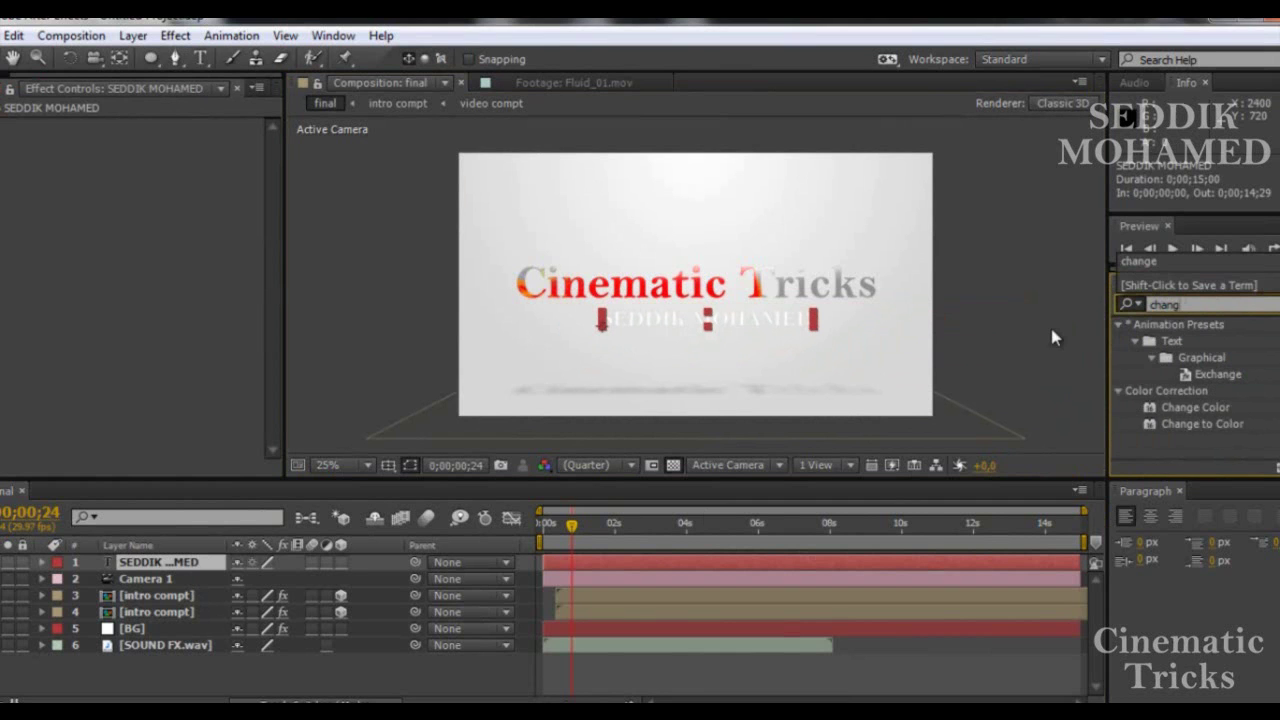
pyautogui.moveTo(1201, 428); pyautogui.dragTo(182, 570)
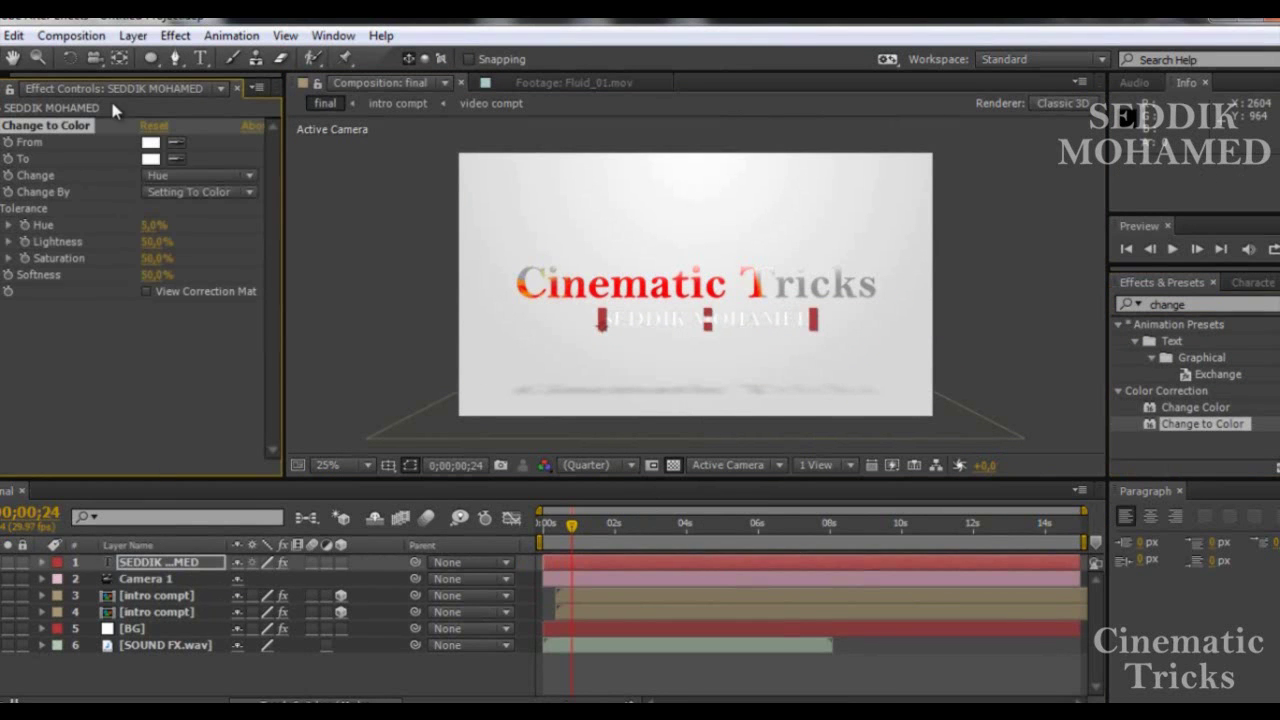
pyautogui.click(151, 158)
pyautogui.click(374, 518)
pyautogui.write('353535')
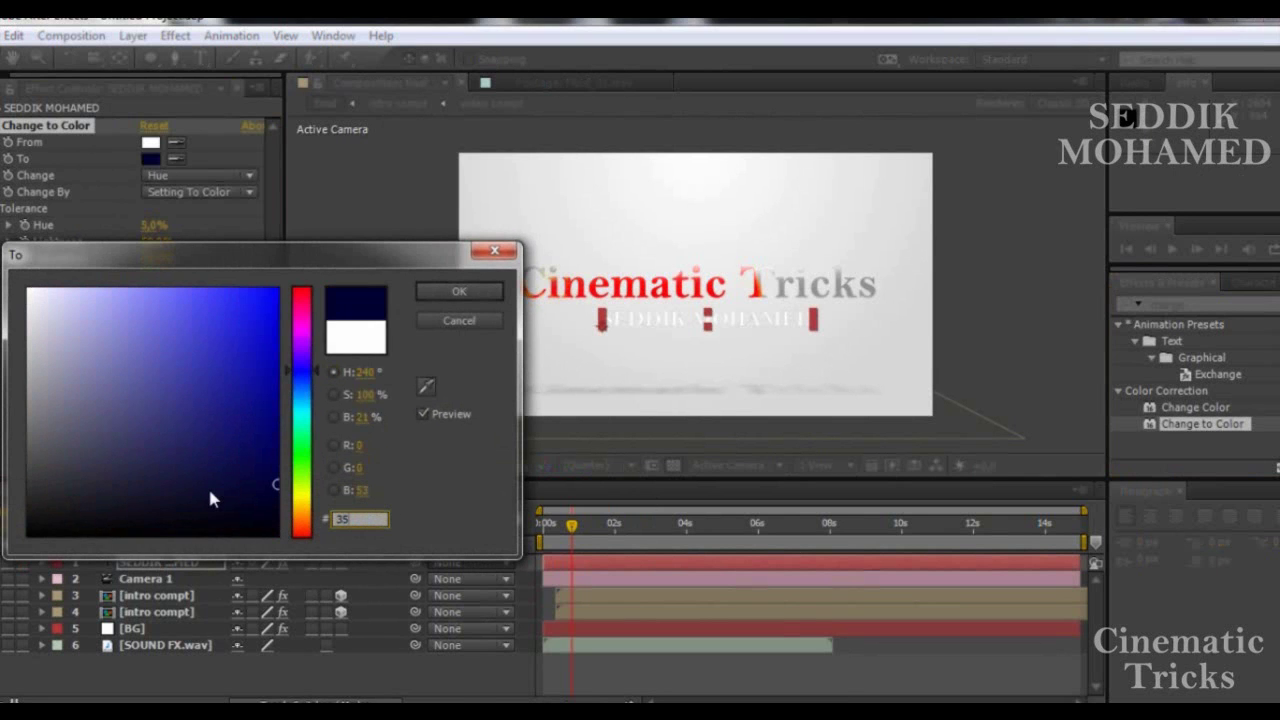
pyautogui.click(420, 289)
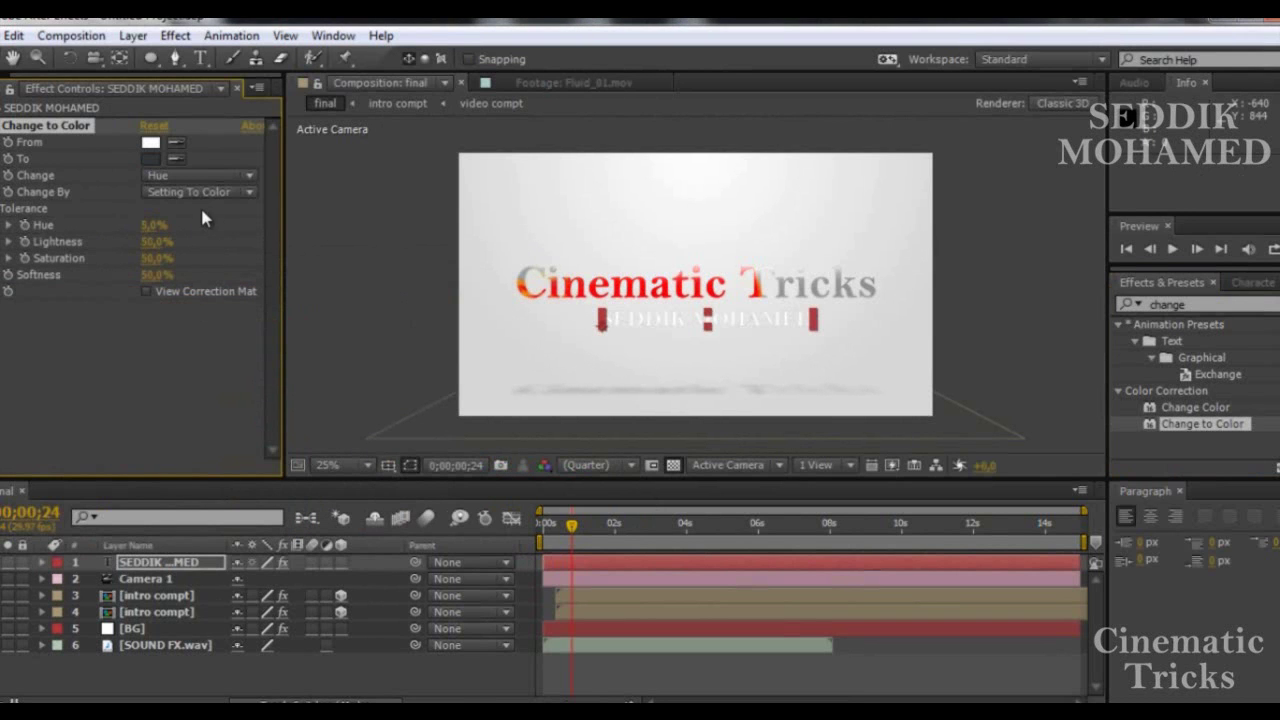
pyautogui.click(210, 176)
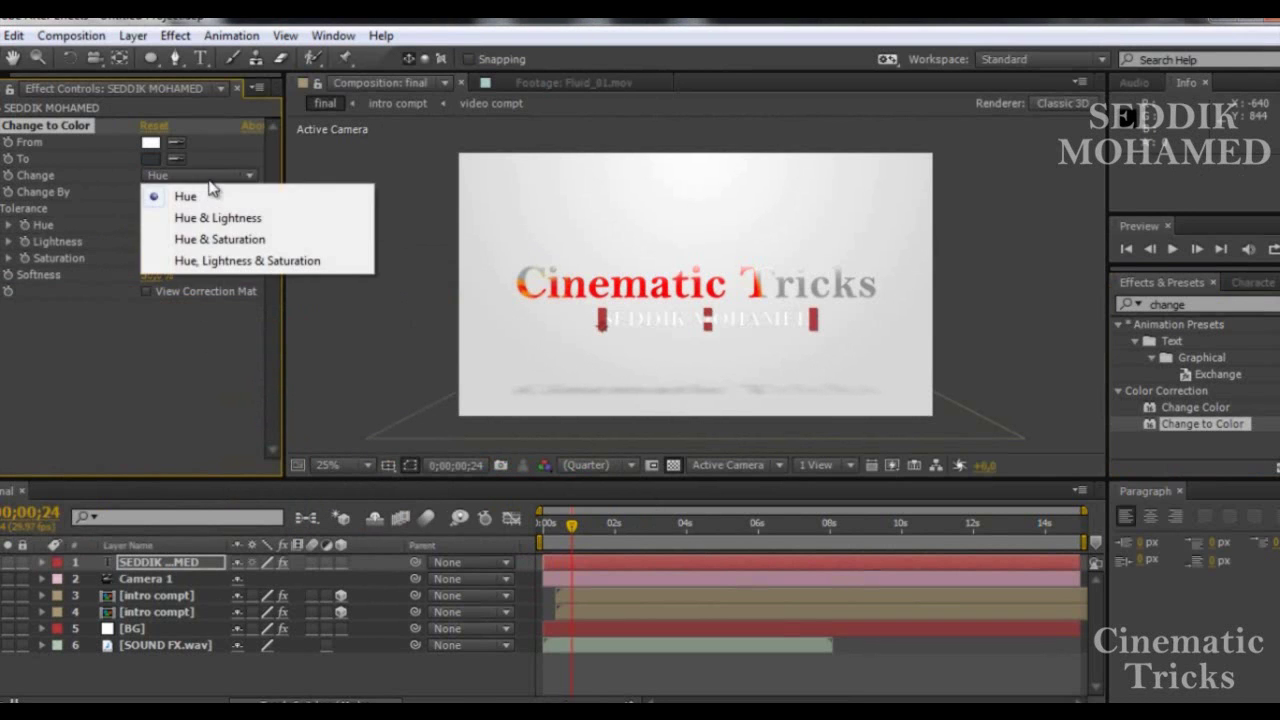
pyautogui.click(203, 262)
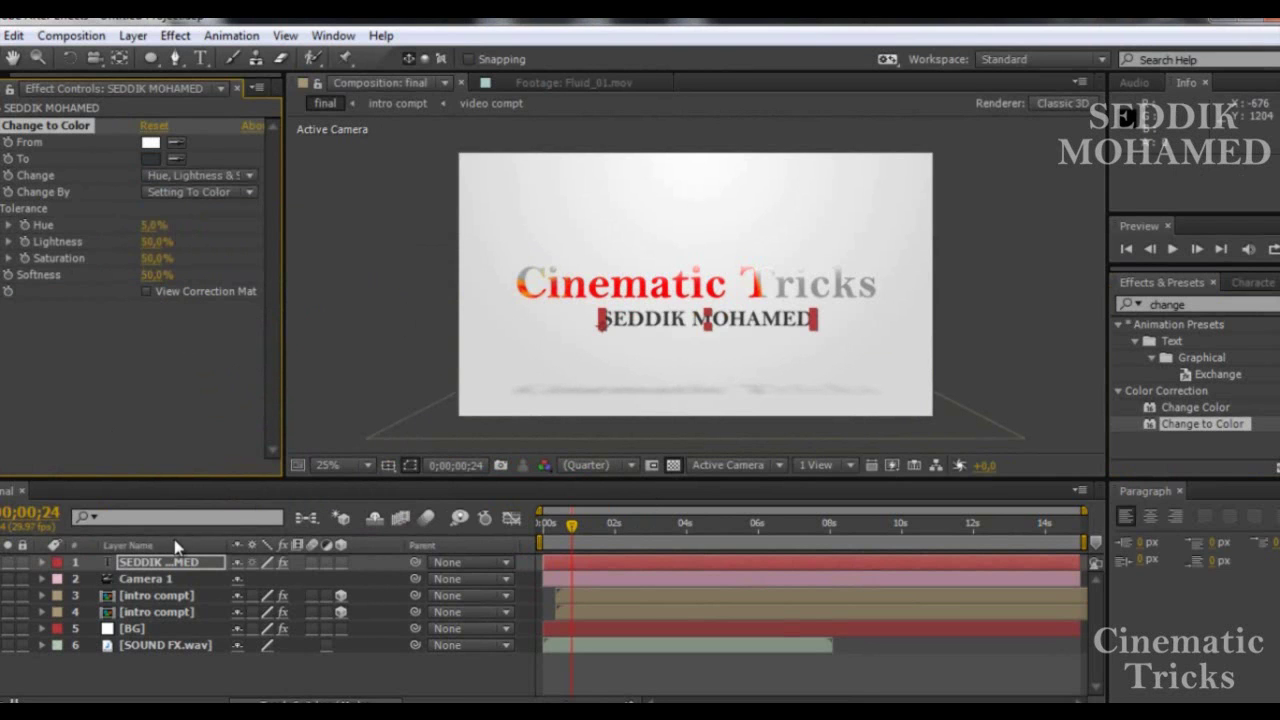
pyautogui.click(157, 563)
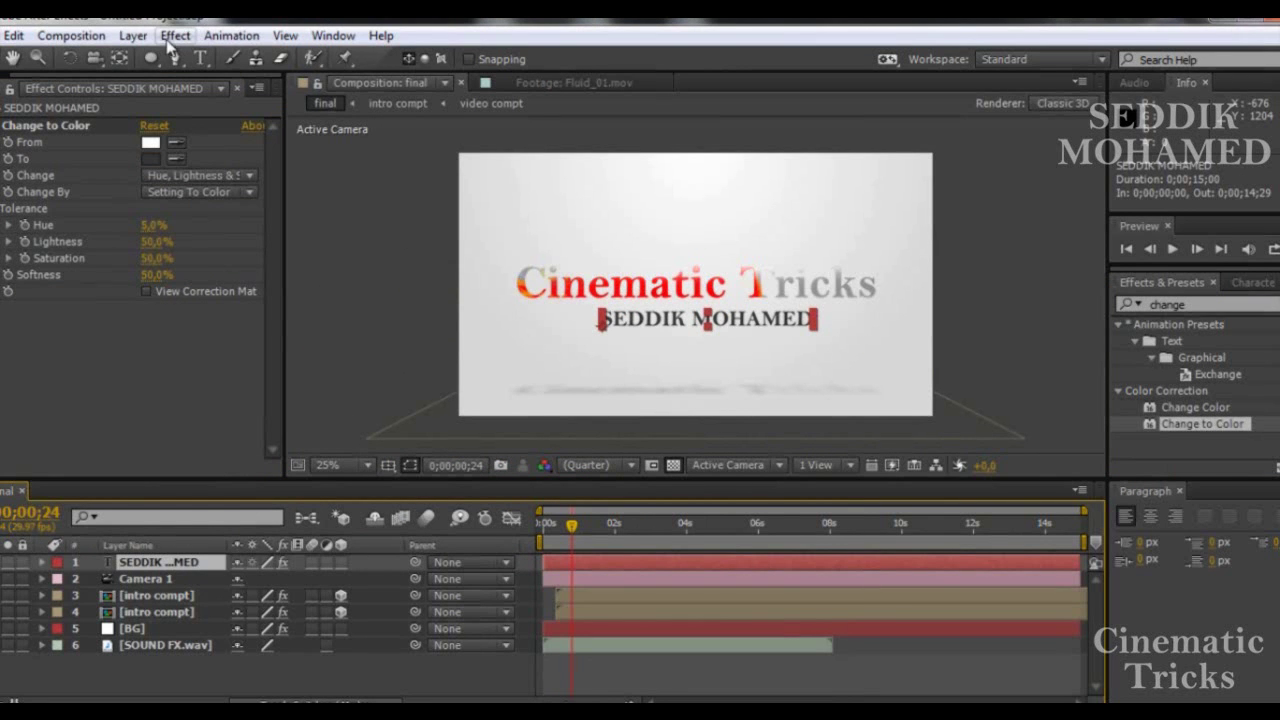
pyautogui.click(132, 36)
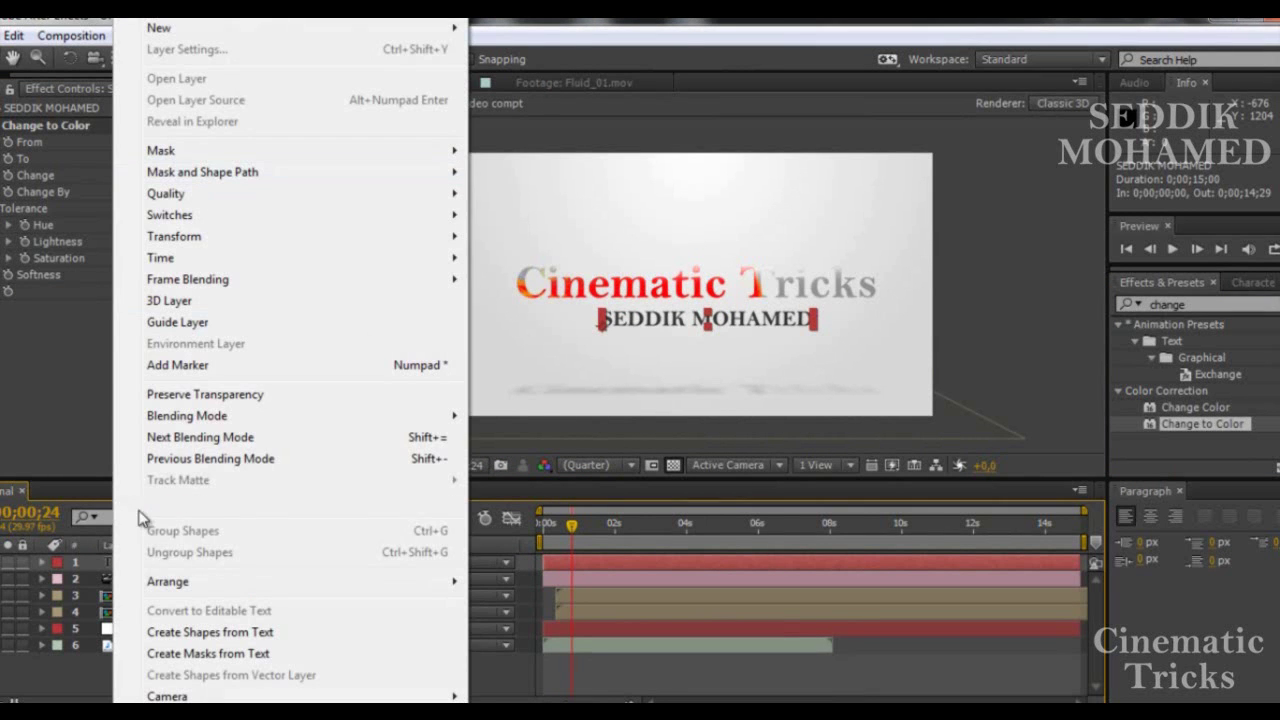
pyautogui.hotkey('ctrl', 'shift', 'c')
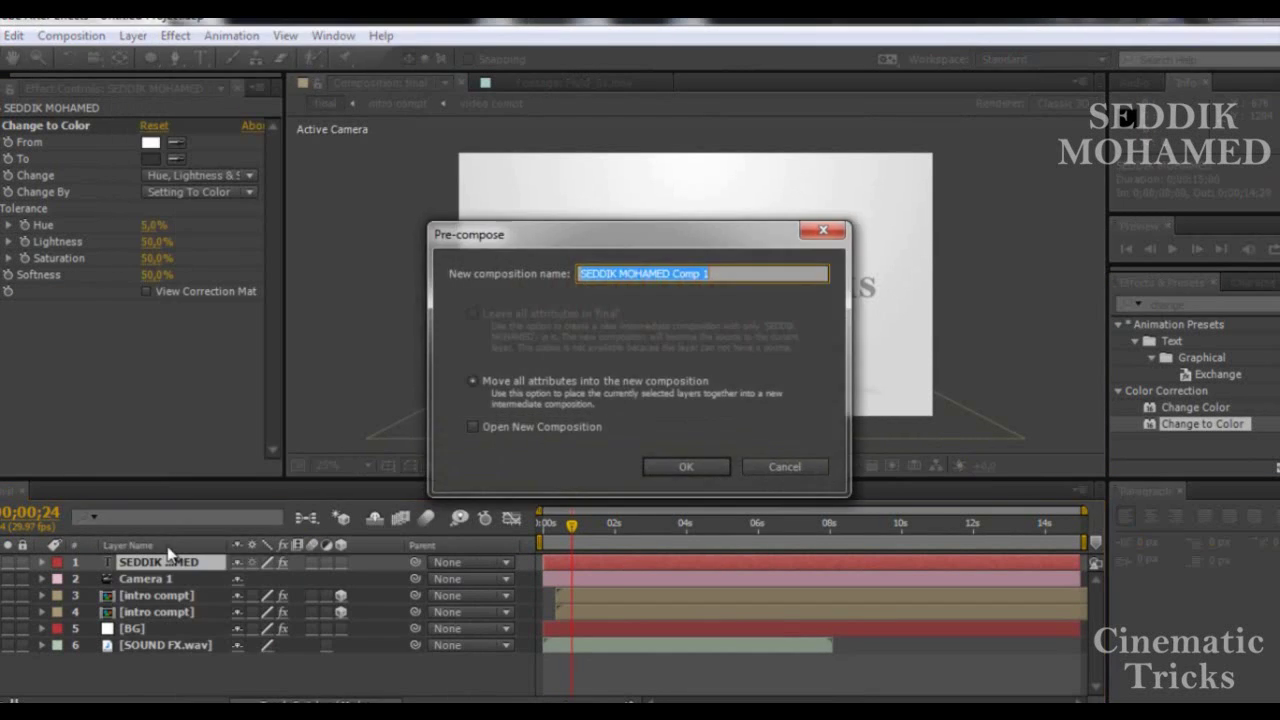
pyautogui.write('text 2 compt')
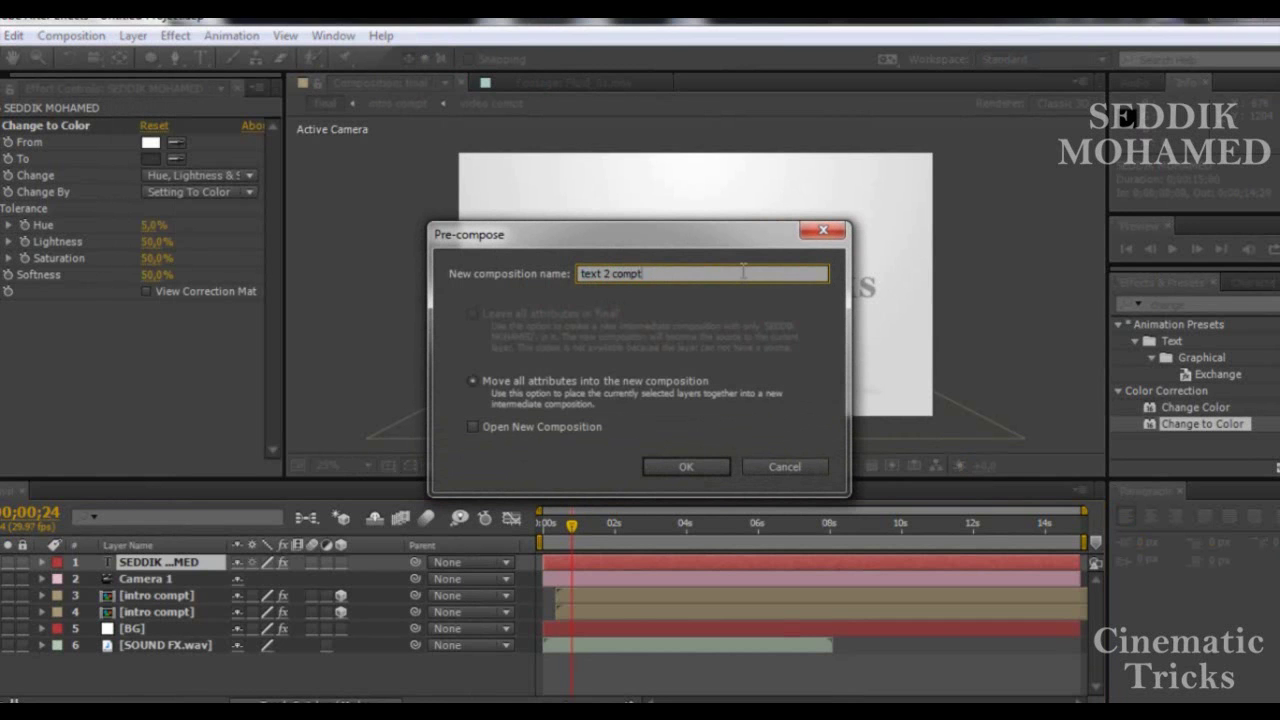
pyautogui.press('Return')
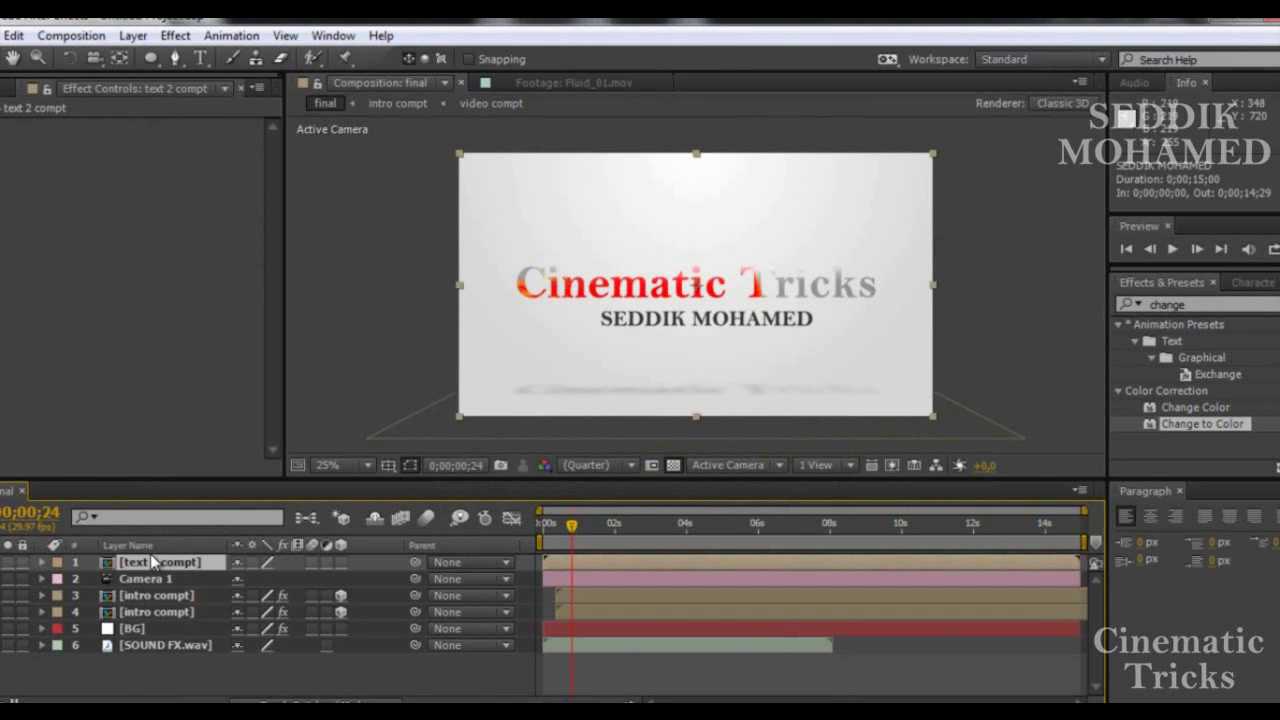
pyautogui.moveTo(145, 565); pyautogui.dragTo(143, 596)
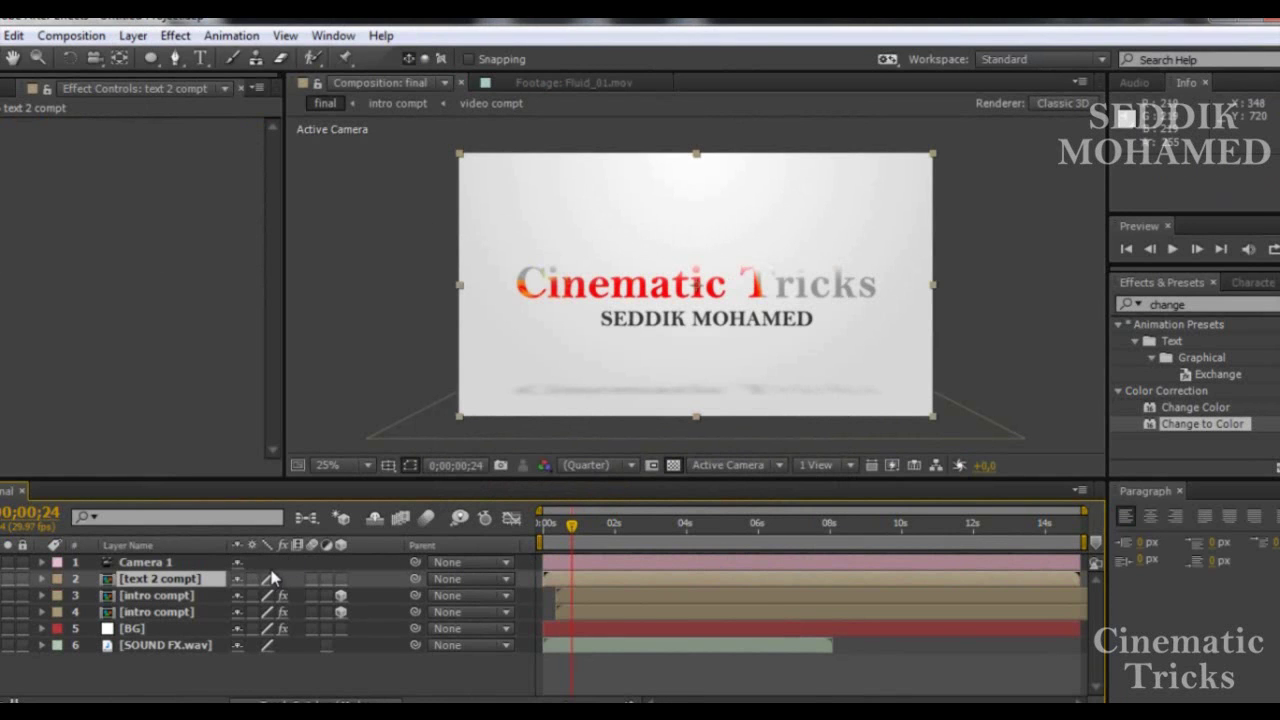
# - Duplicate the text 2 compt layer and make the copy a 3D layer
pyautogui.hotkey('ctrl', 'd')
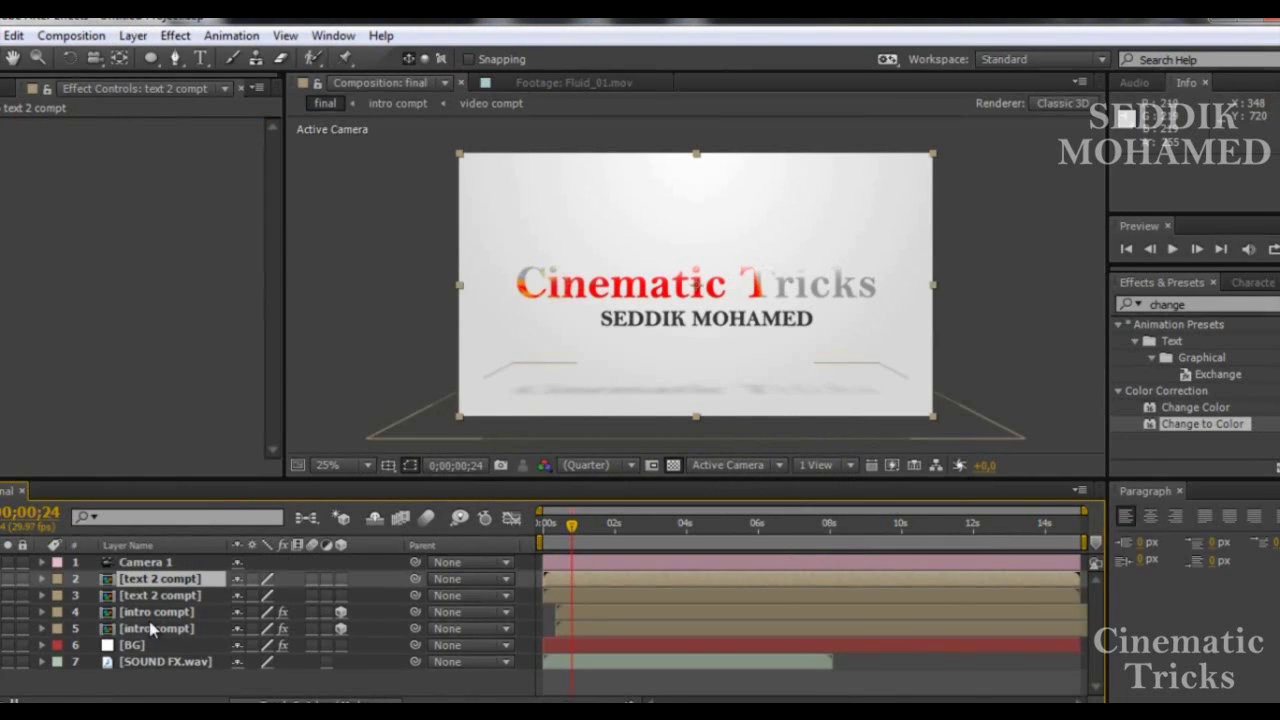
pyautogui.click(157, 612)
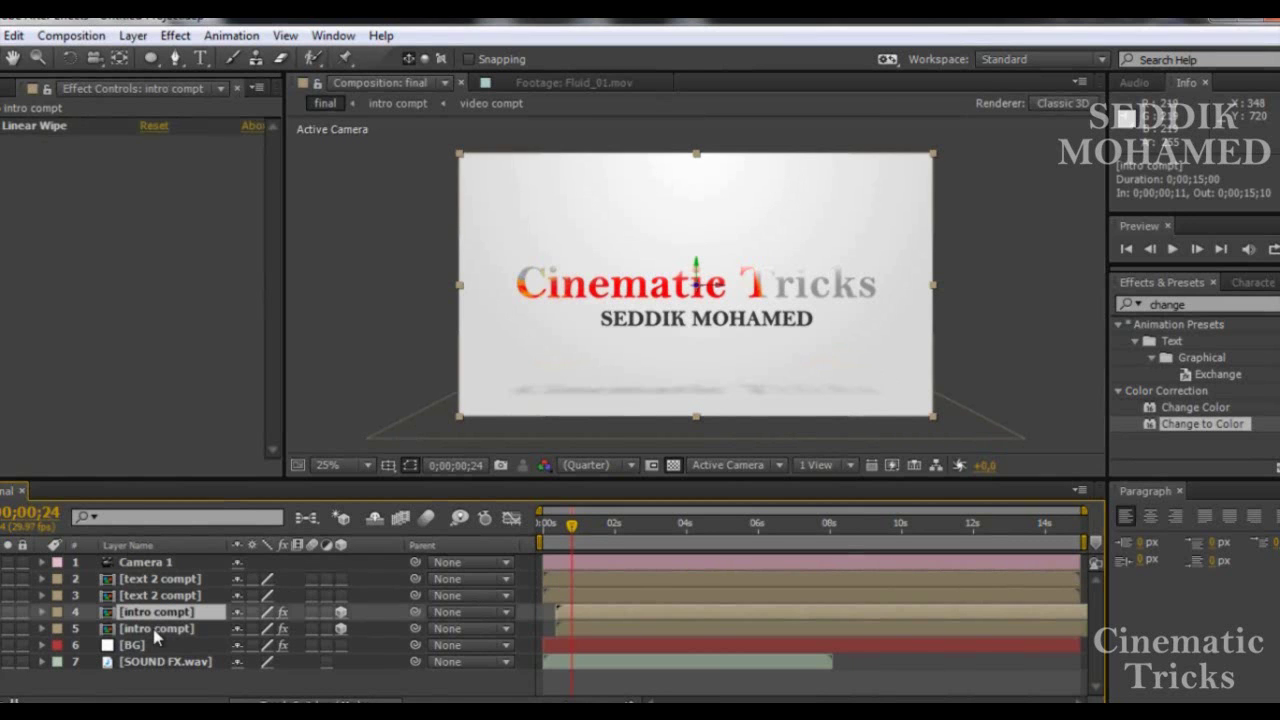
pyautogui.click(156, 601)
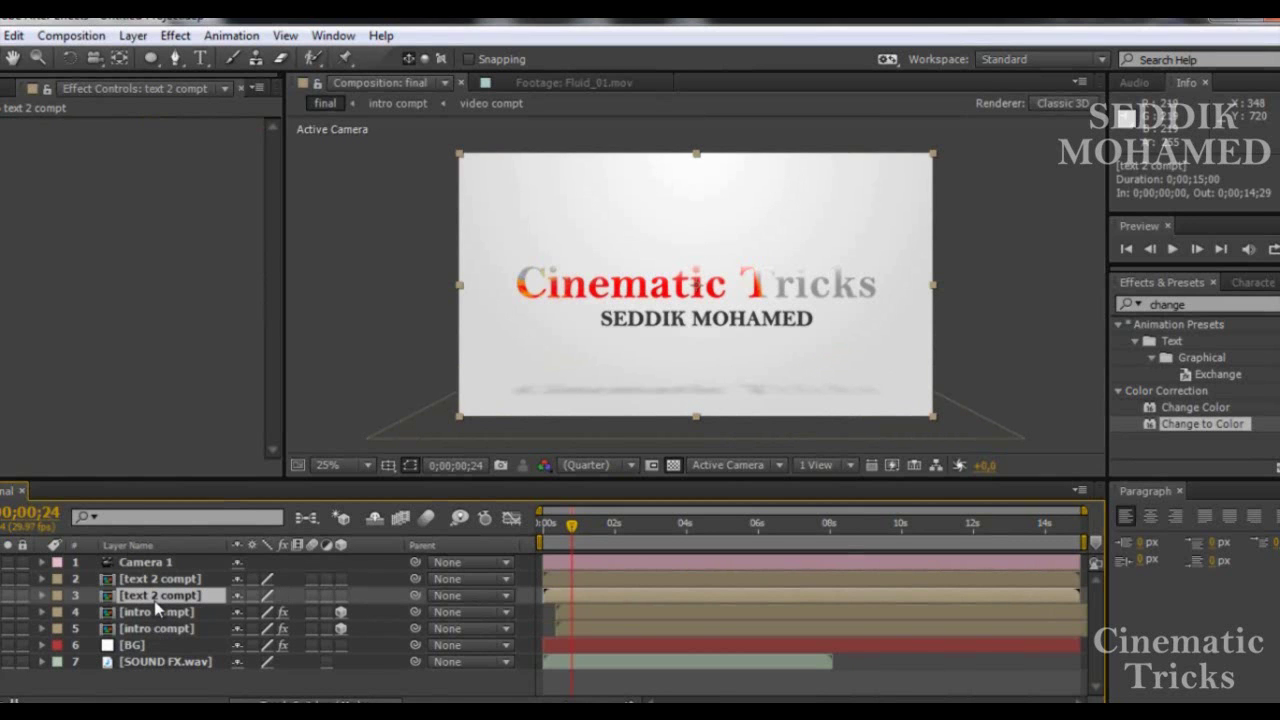
pyautogui.click(341, 595)
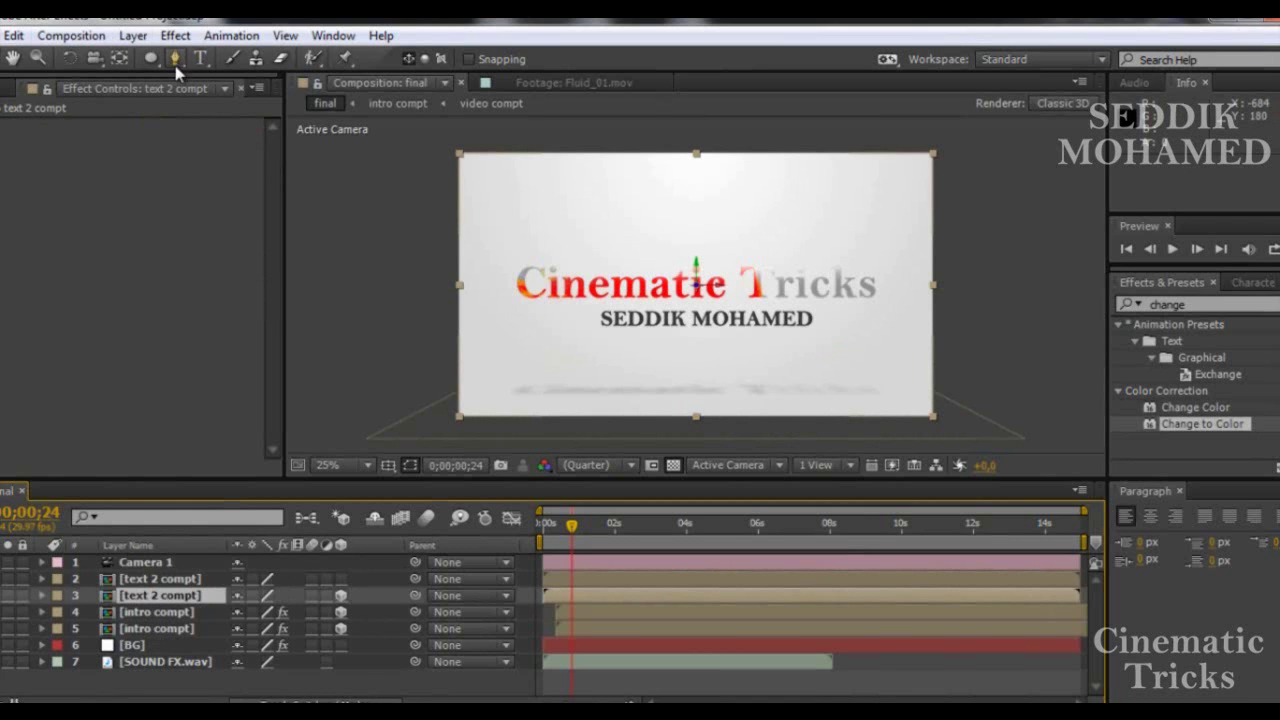
# - Rotate the copy flat and move it down under the subtitle as a floor reflection
pyautogui.click(70, 58)
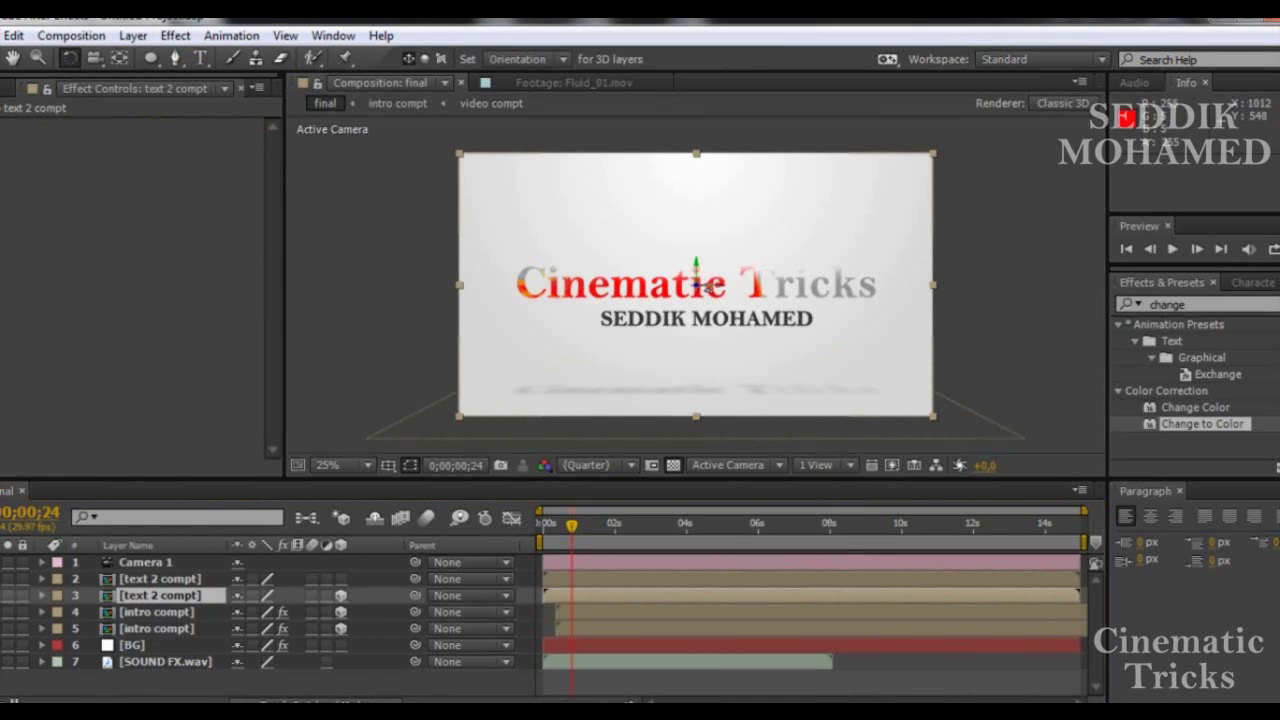
pyautogui.moveTo(706, 286); pyautogui.dragTo(706, 265)
pyautogui.press('v')
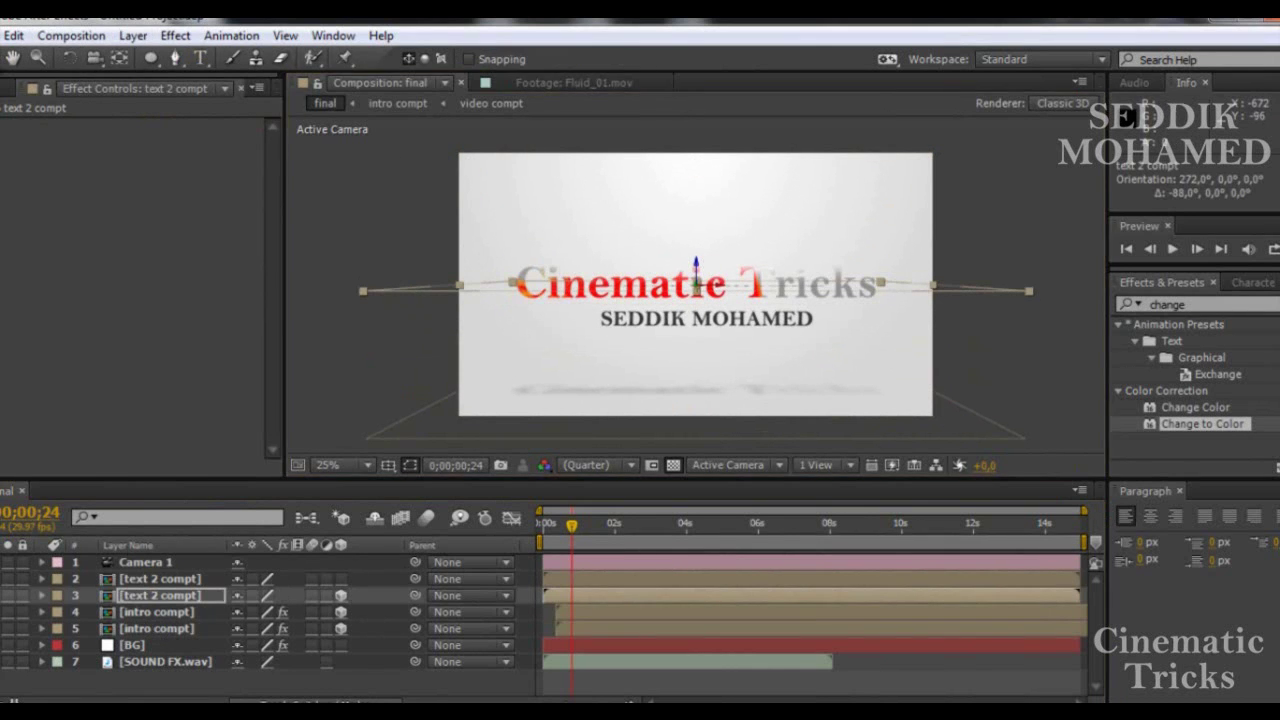
pyautogui.moveTo(700, 280); pyautogui.dragTo(698, 389)
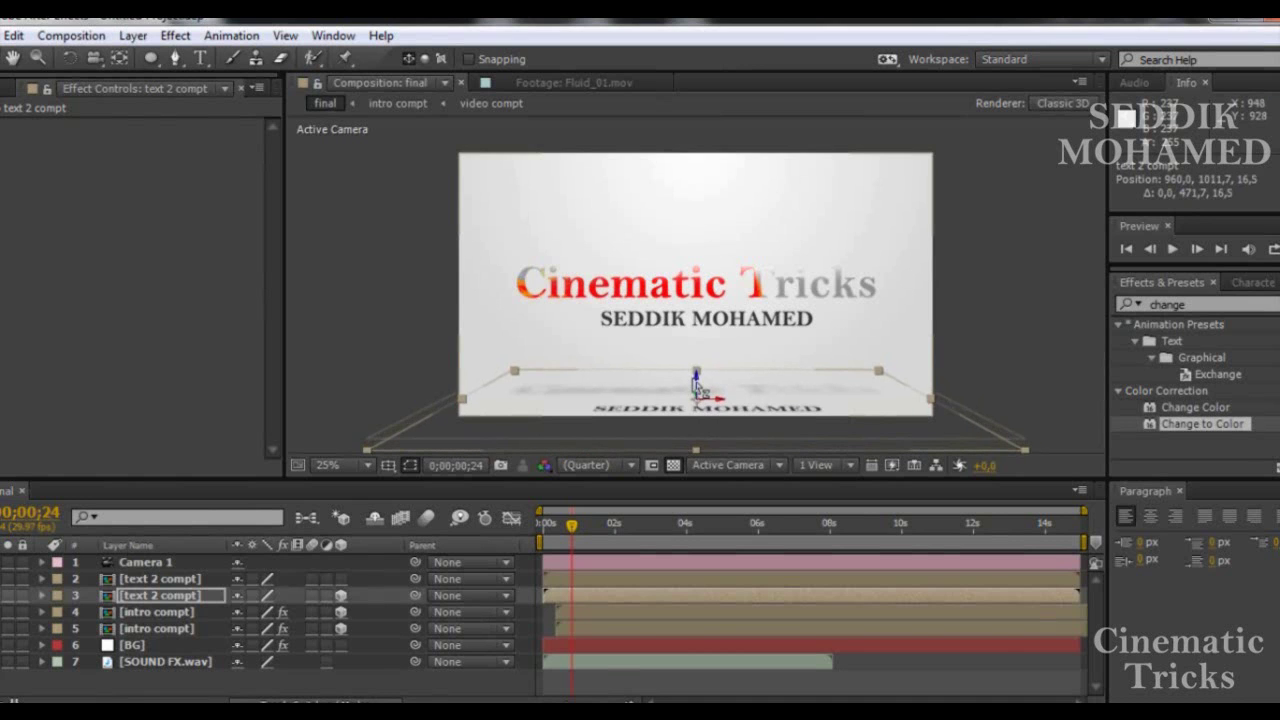
pyautogui.moveTo(700, 388)
pyautogui.mouseDown()
pyautogui.moveTo(703, 405)
pyautogui.moveTo(703, 372)
pyautogui.moveTo(679, 380)
pyautogui.mouseUp()
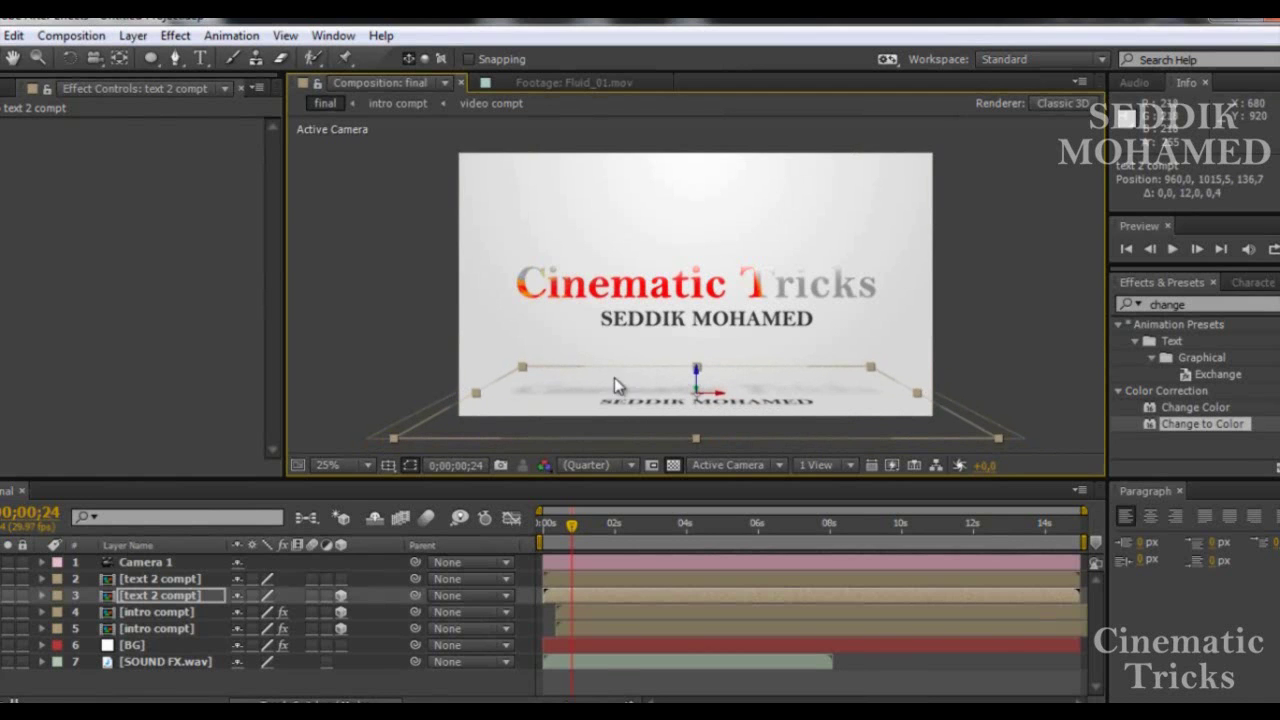
# - Select the Fill and Fast Blur effects on the Cinematic Tricks reflection layer to copy them
pyautogui.click(146, 628)
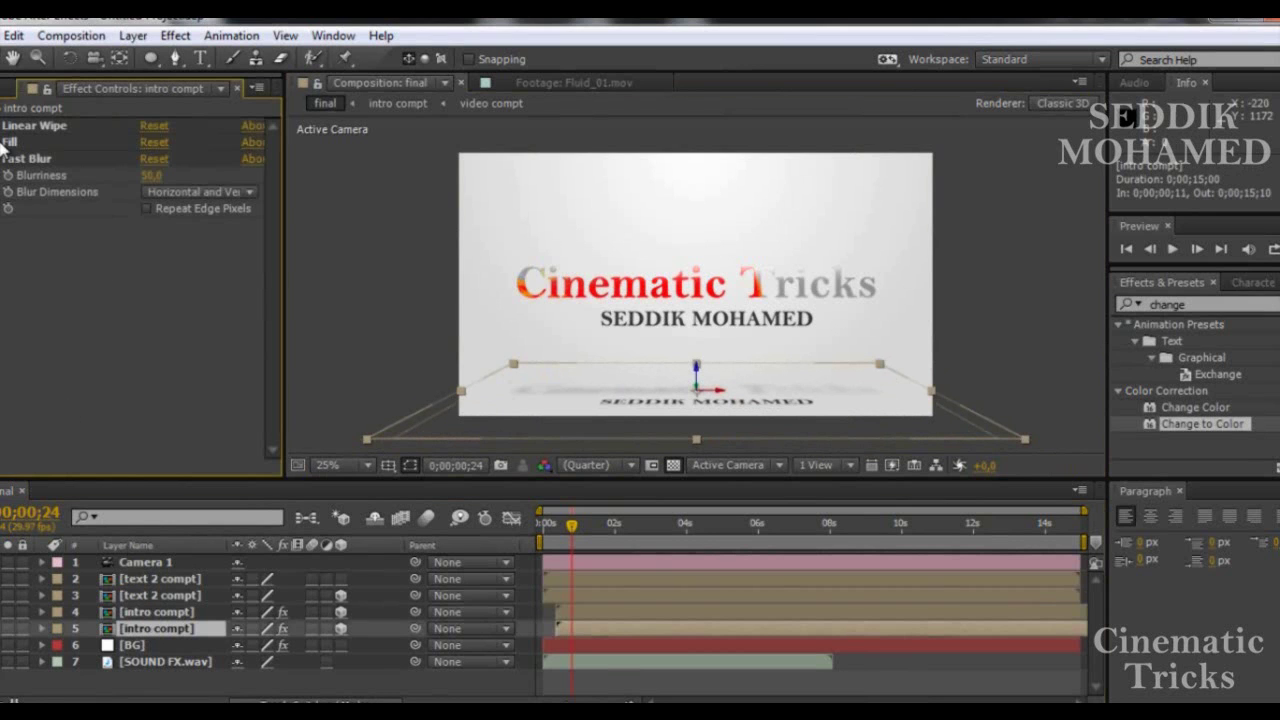
pyautogui.click(31, 132)
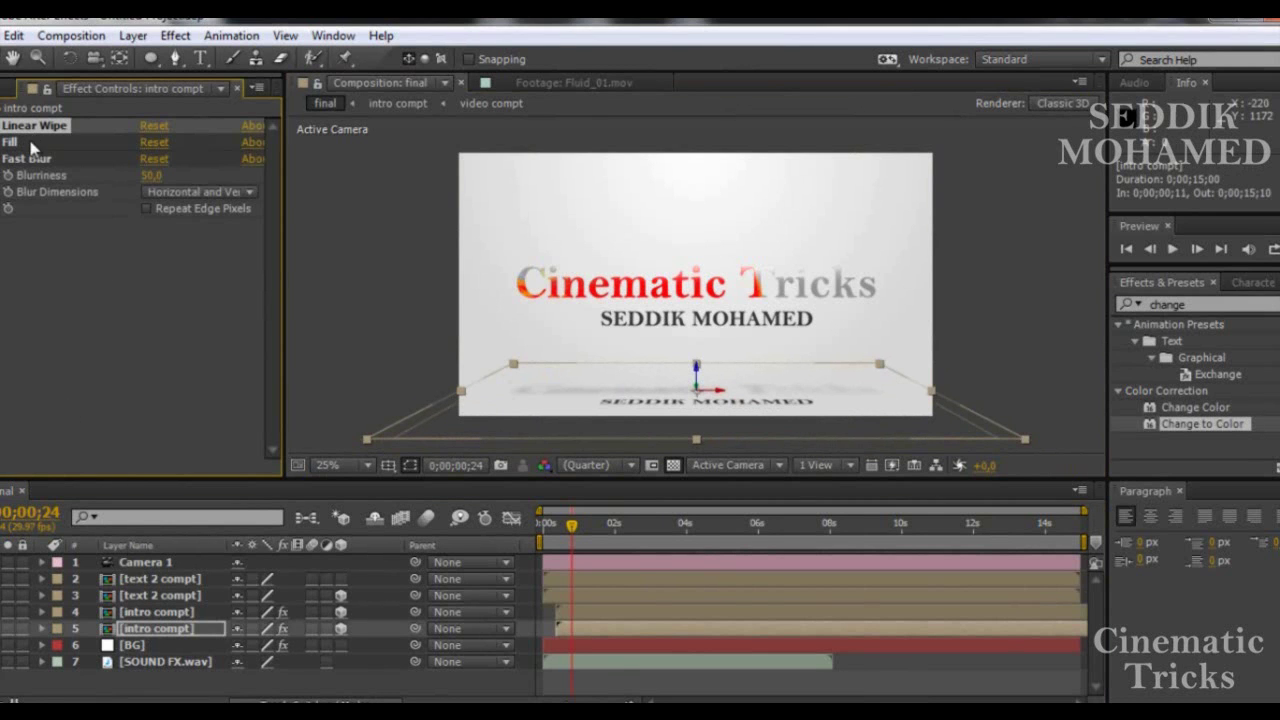
pyautogui.keyDown('shift'); pyautogui.click(34, 160); pyautogui.keyUp('shift')
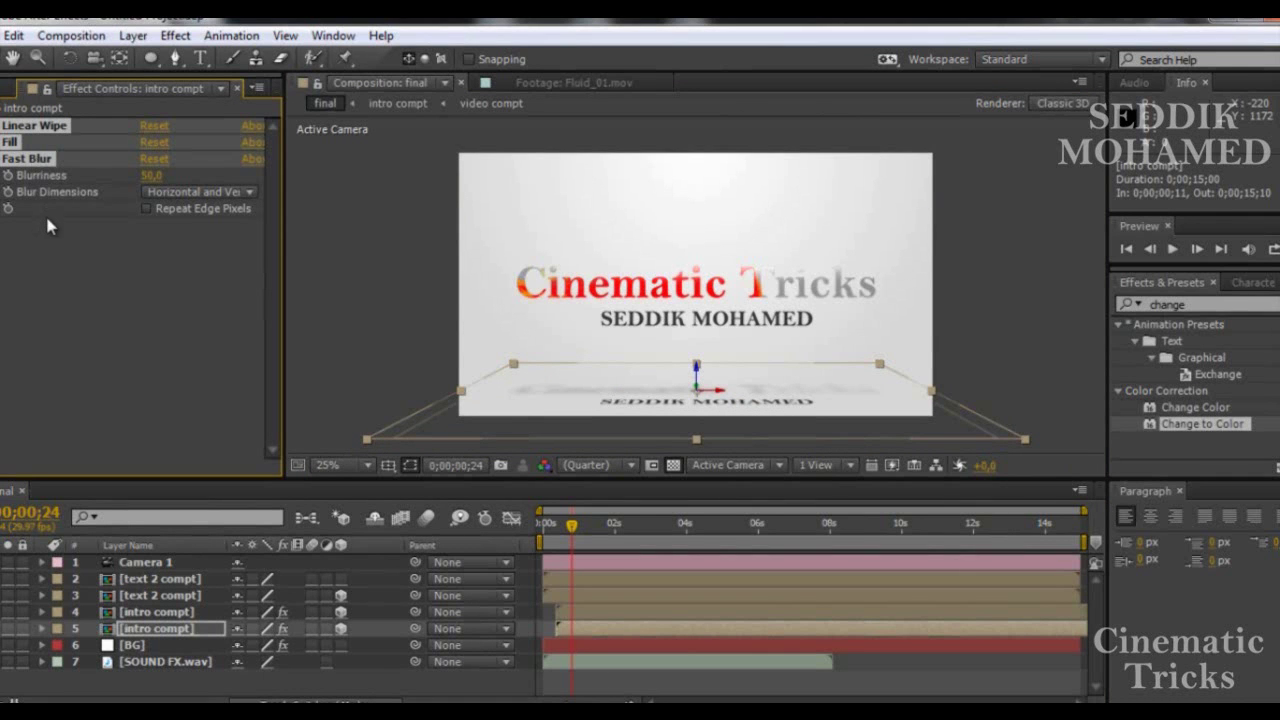
pyautogui.click(45, 260)
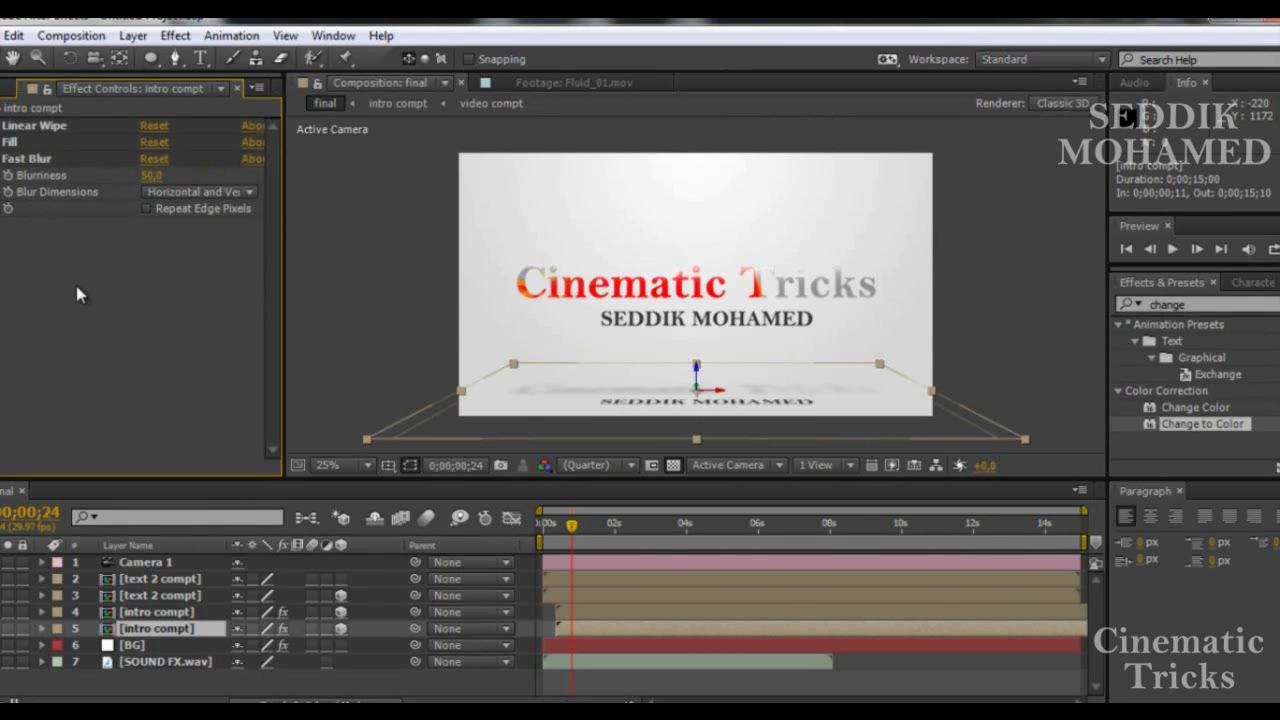
pyautogui.click(18, 163)
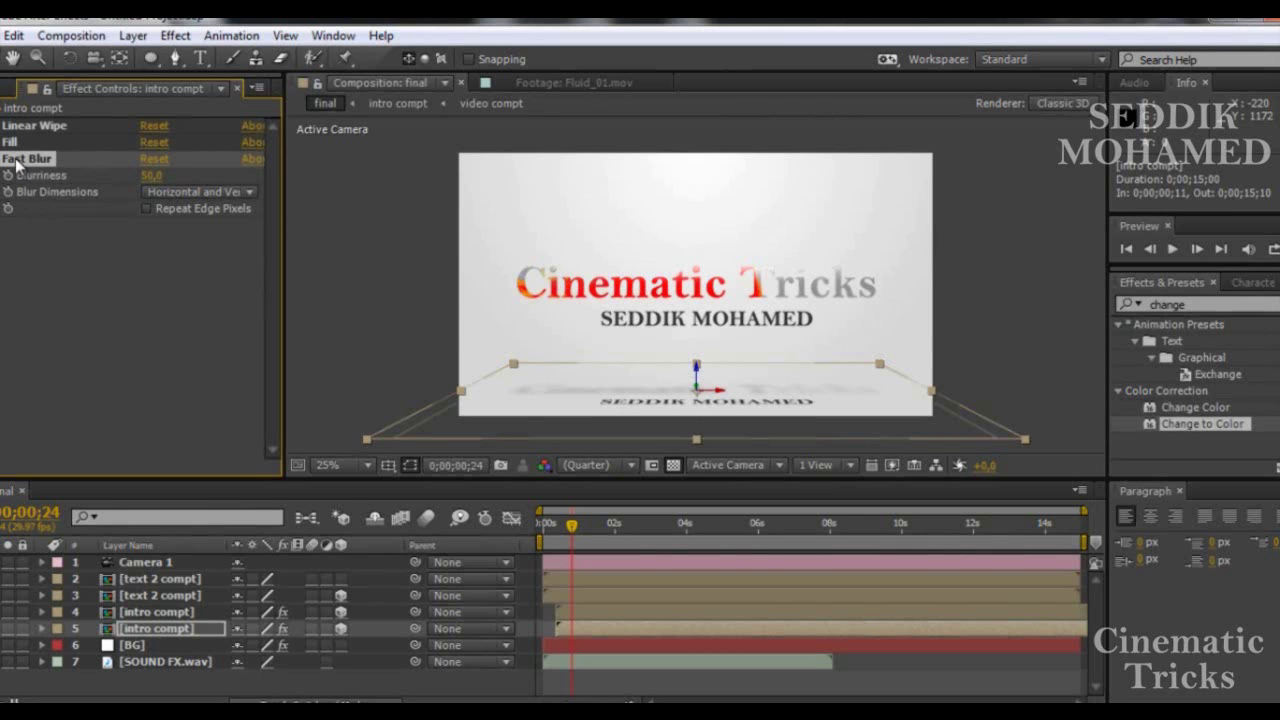
pyautogui.keyDown('ctrl'); pyautogui.click(12, 145); pyautogui.keyUp('ctrl')
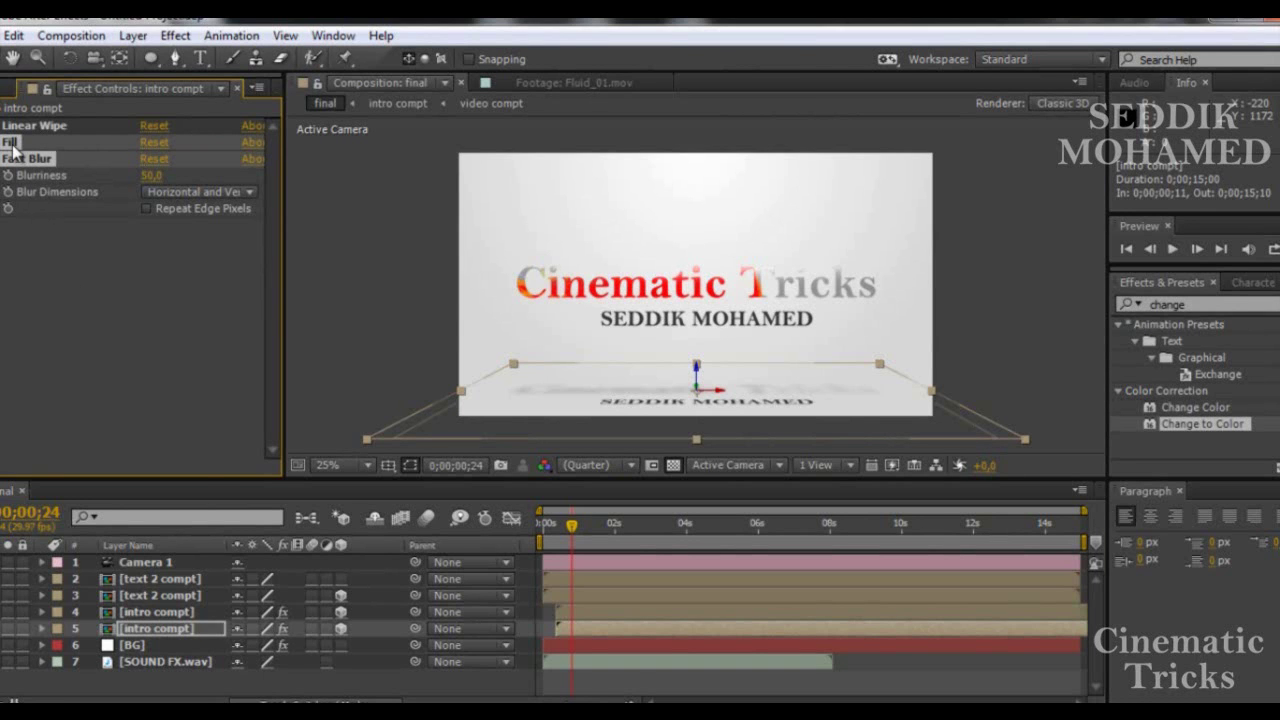
pyautogui.click(172, 597)
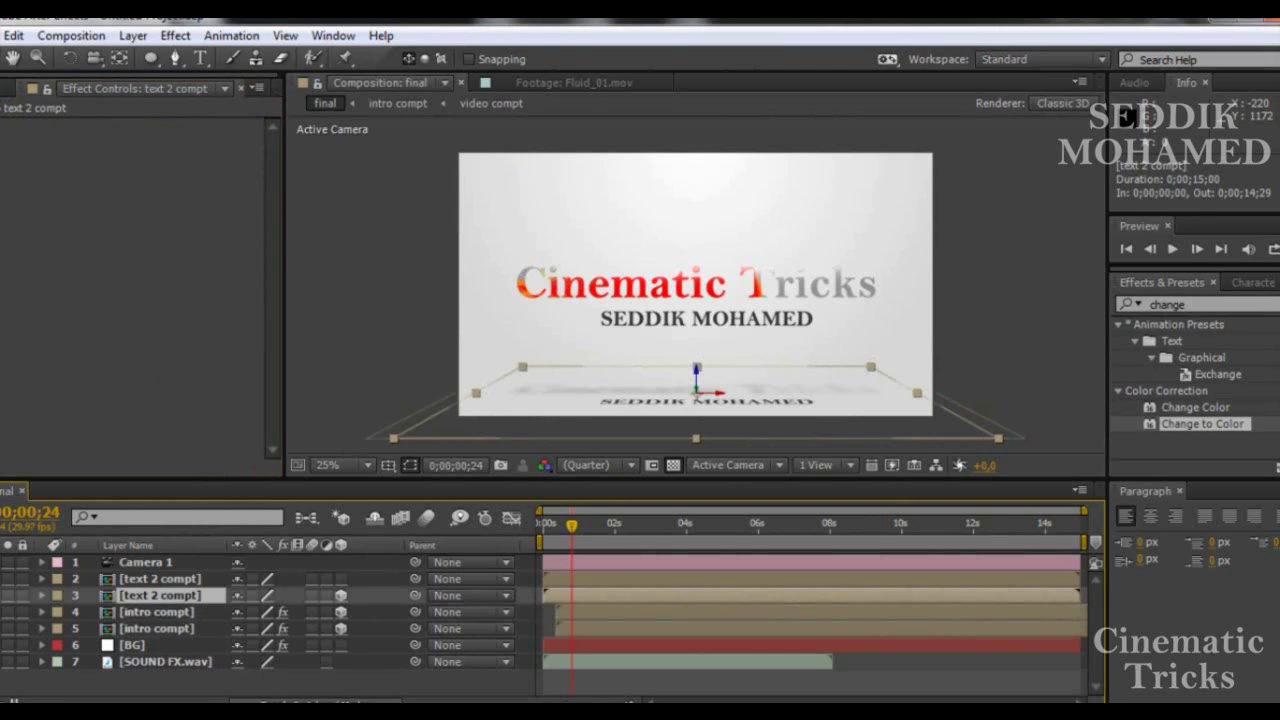
# - Paste Fill and Fast Blur onto the subtitle reflection and set Blurriness to 15
pyautogui.press('Home')
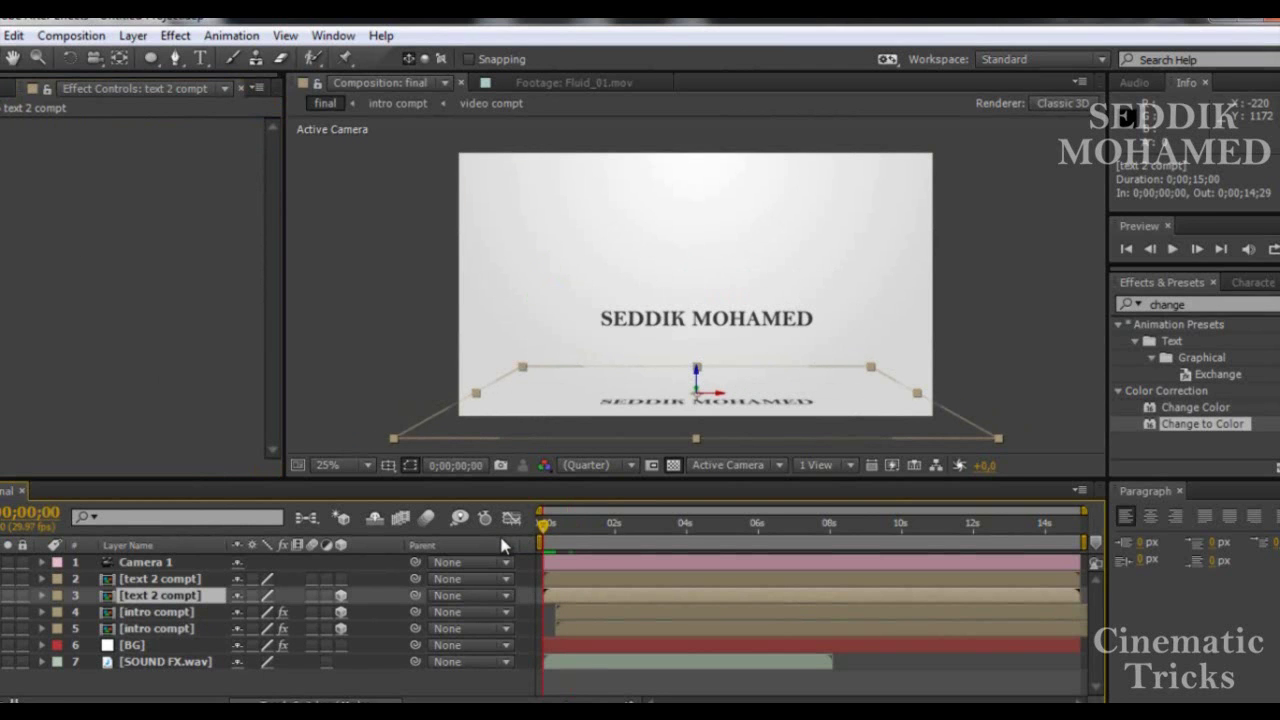
pyautogui.hotkey('ctrl', 'v')
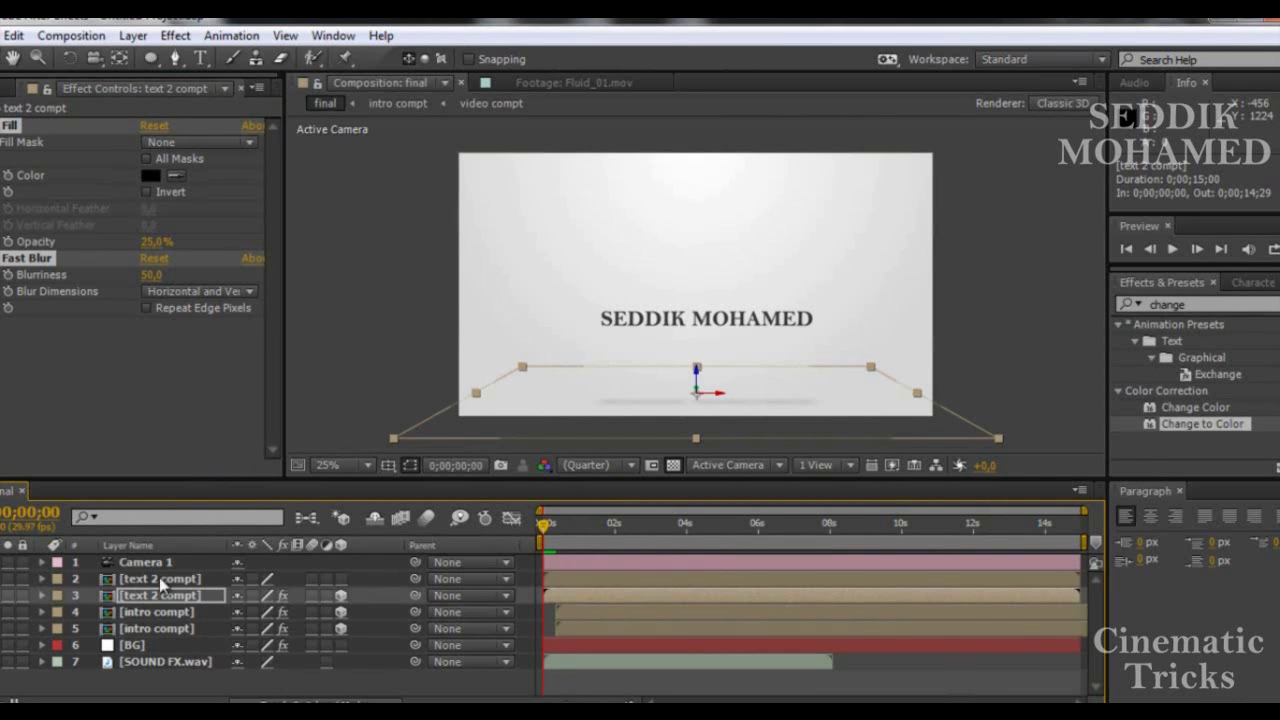
pyautogui.moveTo(150, 275); pyautogui.dragTo(308, 273)
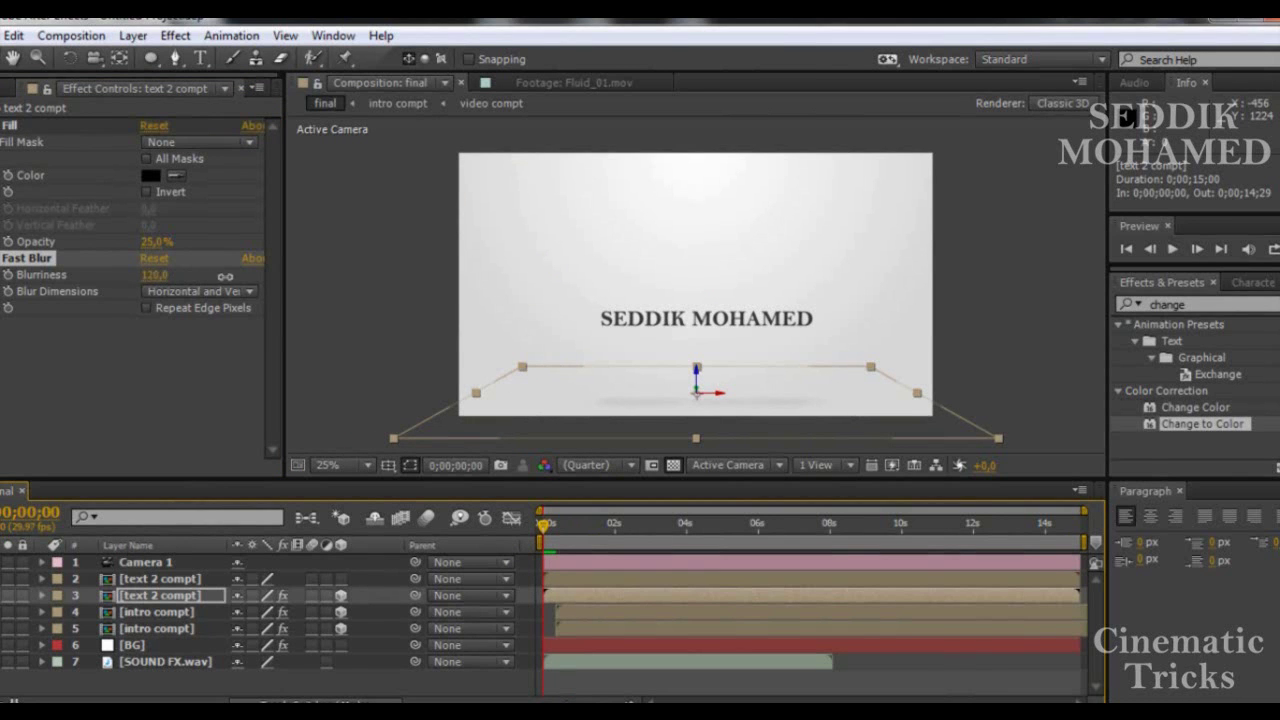
pyautogui.click(150, 275)
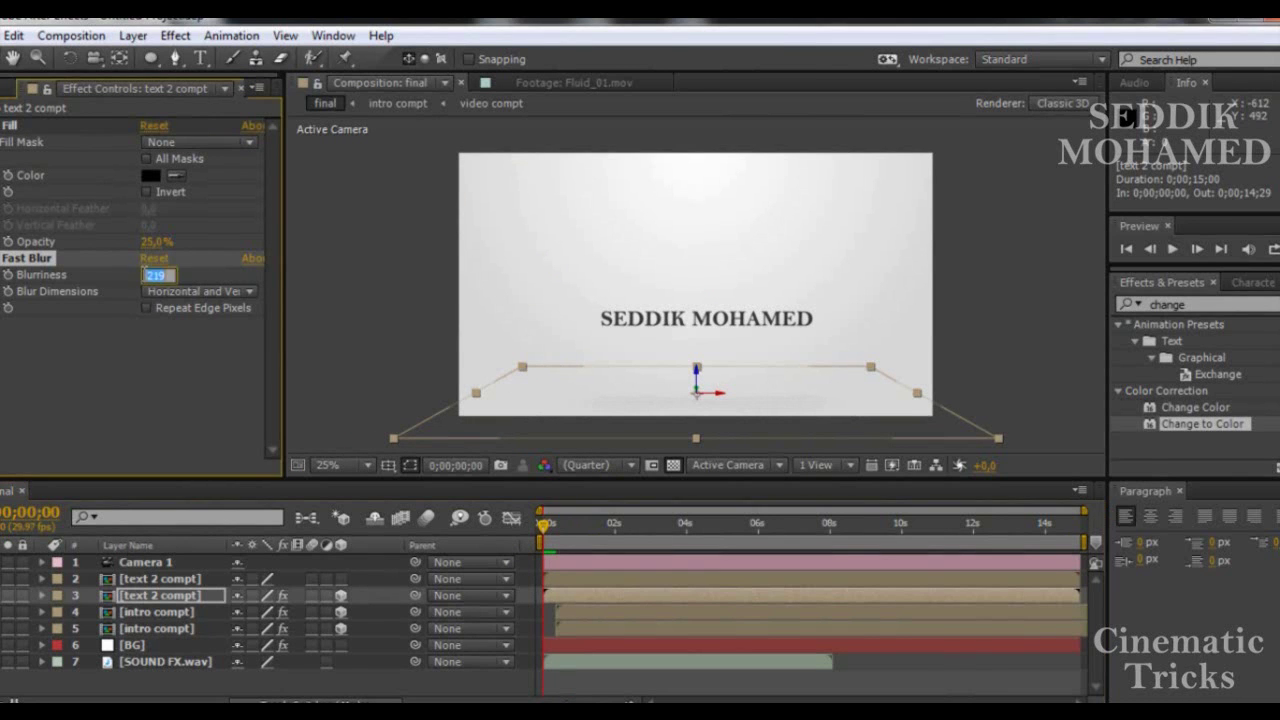
pyautogui.write('15')
pyautogui.press('Return')
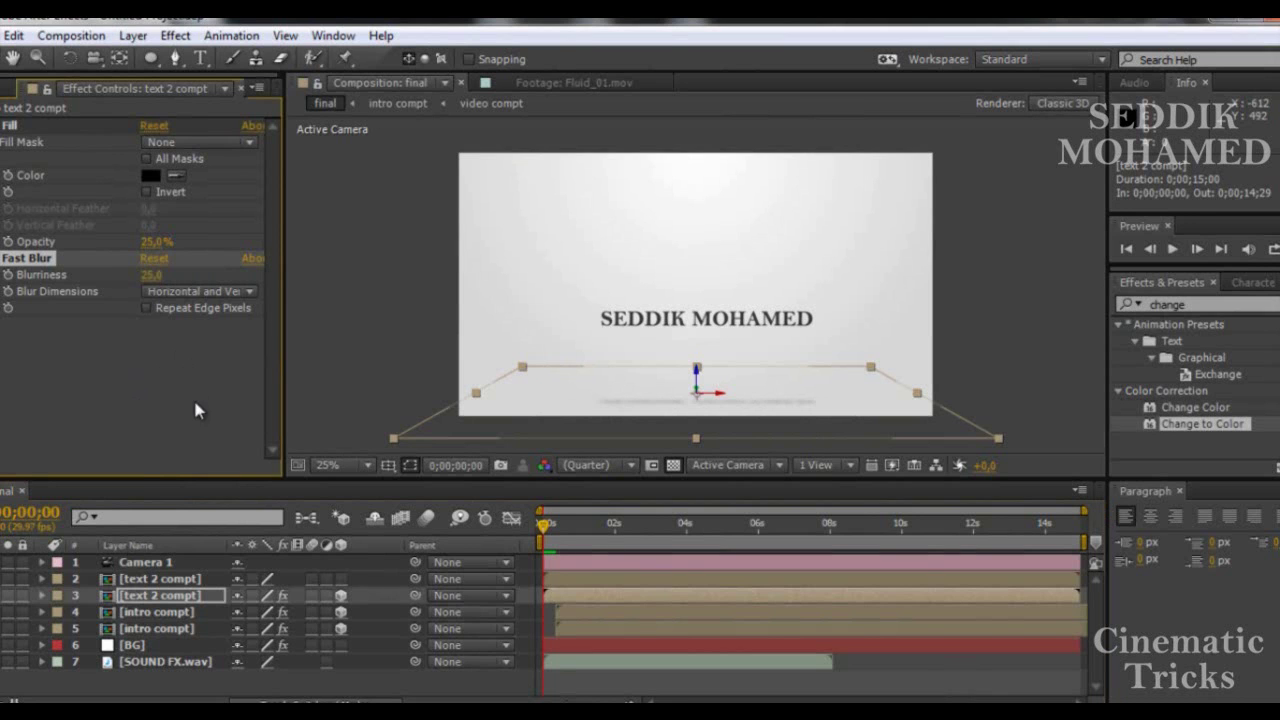
pyautogui.click(161, 596)
pyautogui.click(166, 580)
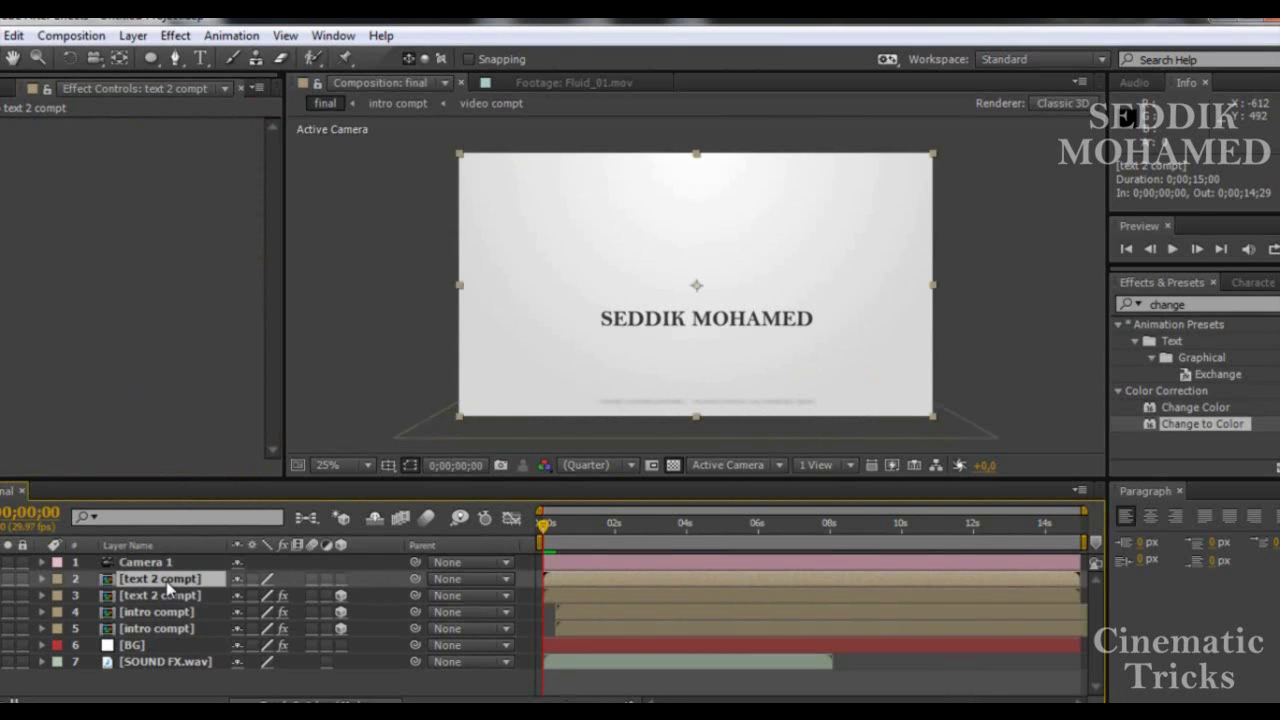
pyautogui.click(168, 597)
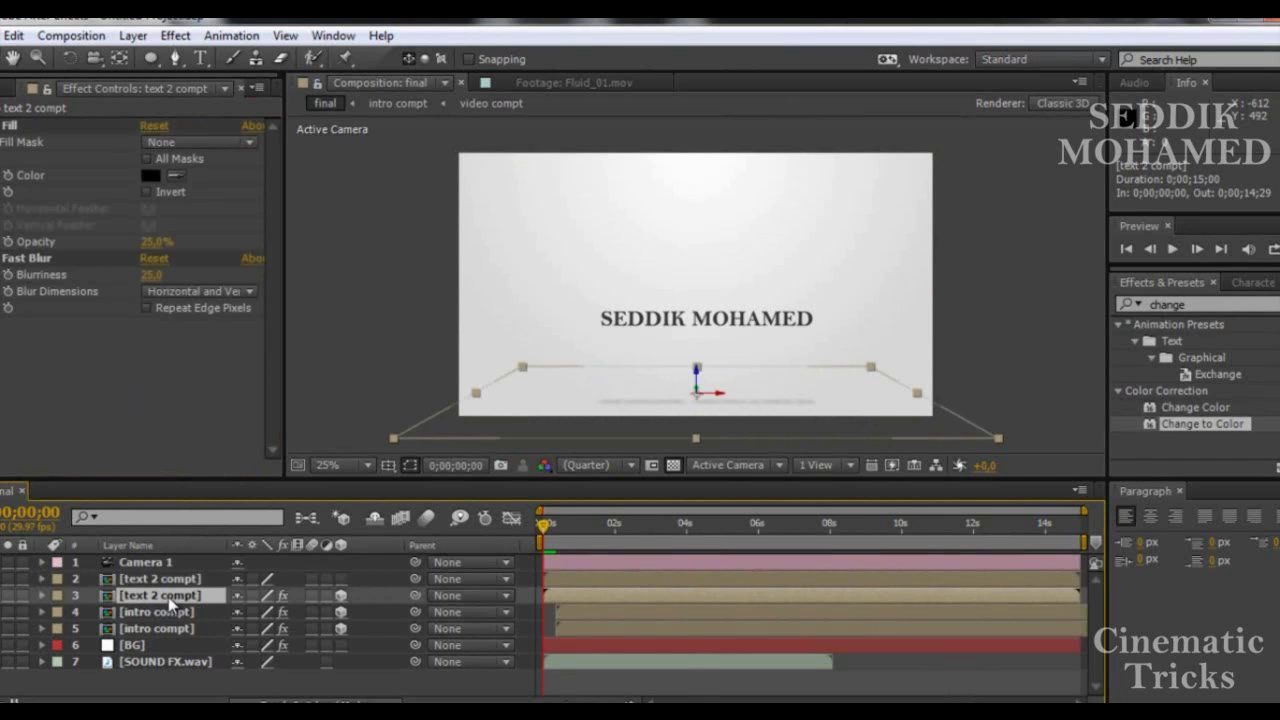
pyautogui.click(167, 583)
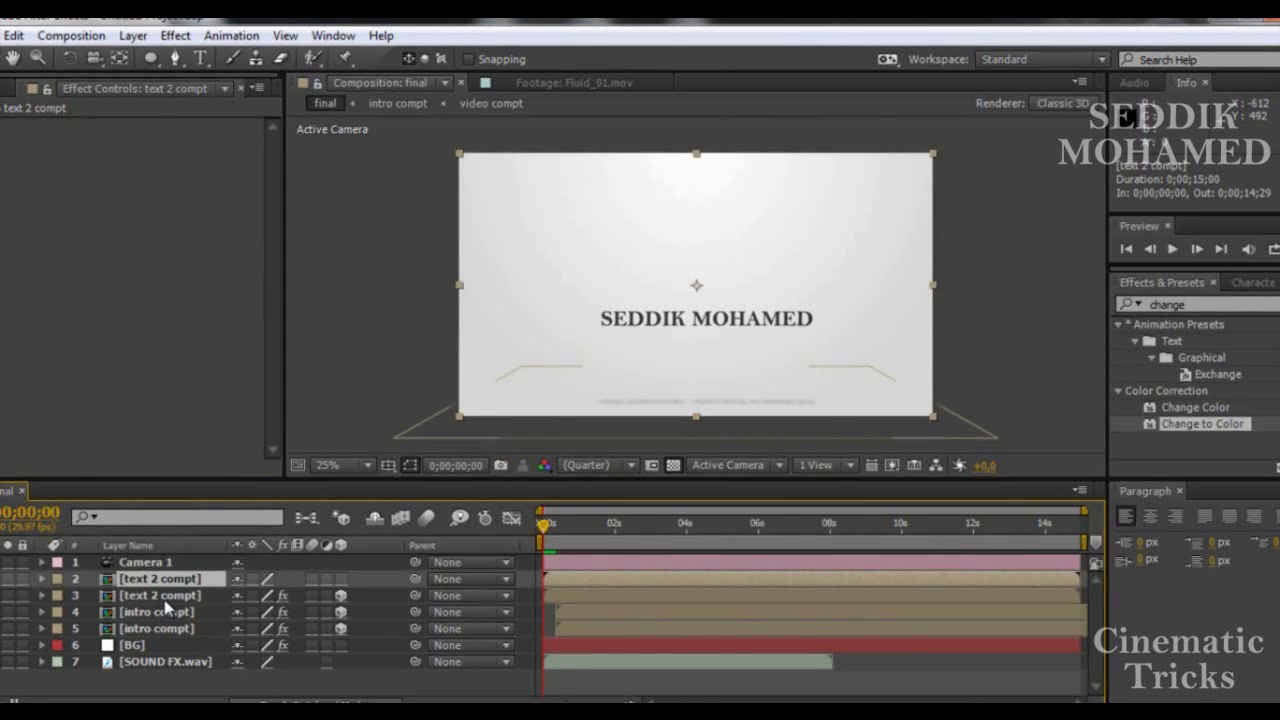
pyautogui.keyDown('ctrl'); pyautogui.click(165, 601); pyautogui.keyUp('ctrl')
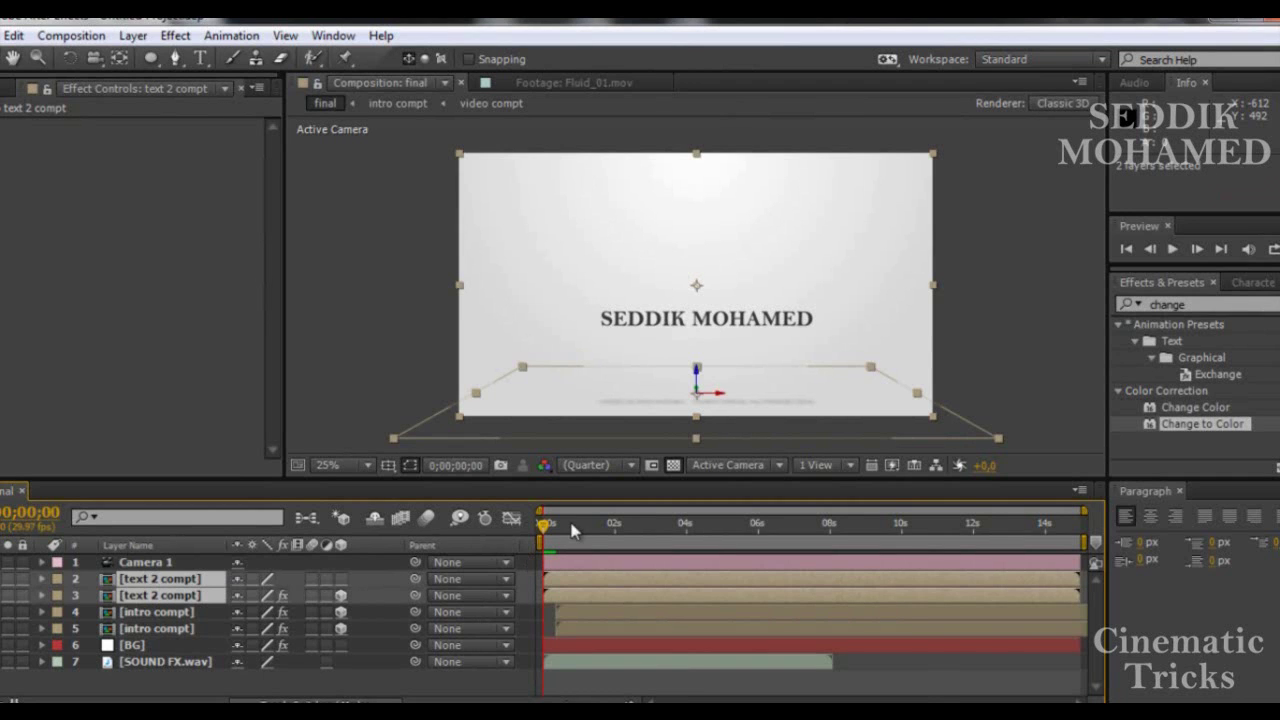
# - Scrub through the title animation to about 0;00;01;10 and run a RAM preview of the final comp
pyautogui.moveTo(547, 535); pyautogui.dragTo(592, 535)
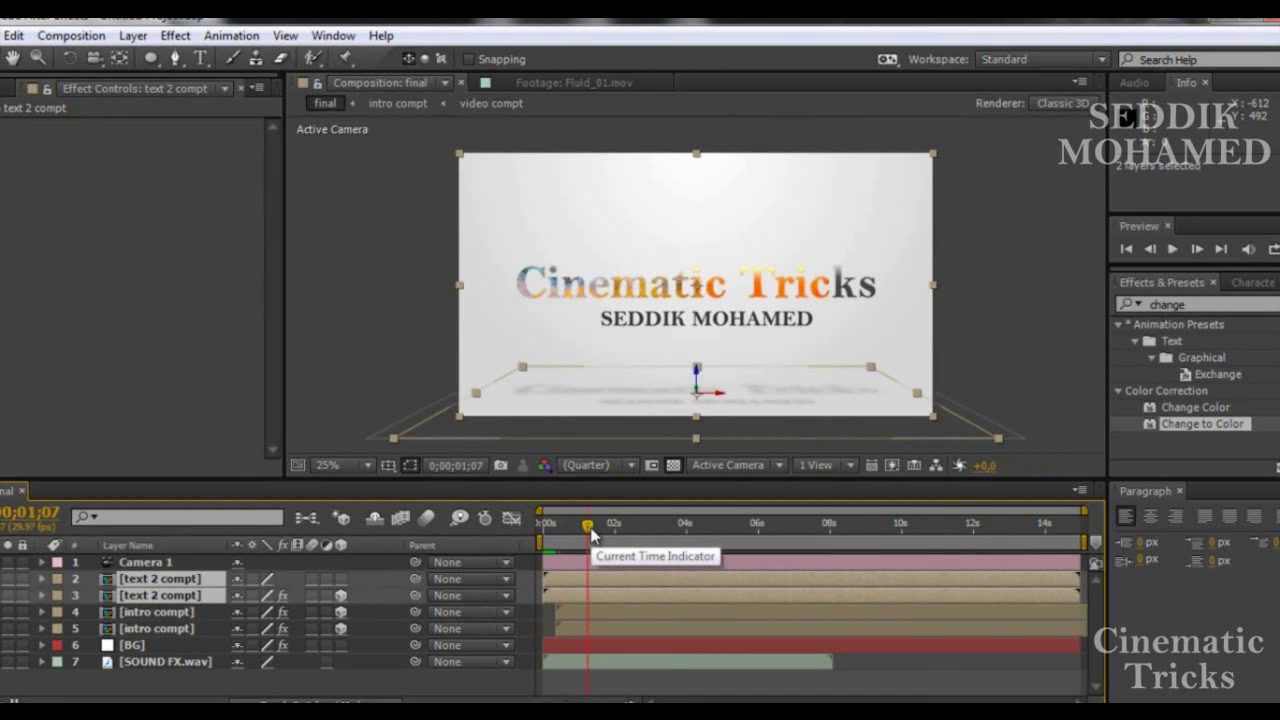
pyautogui.moveTo(591, 533); pyautogui.dragTo(608, 535)
pyautogui.click(609, 538)
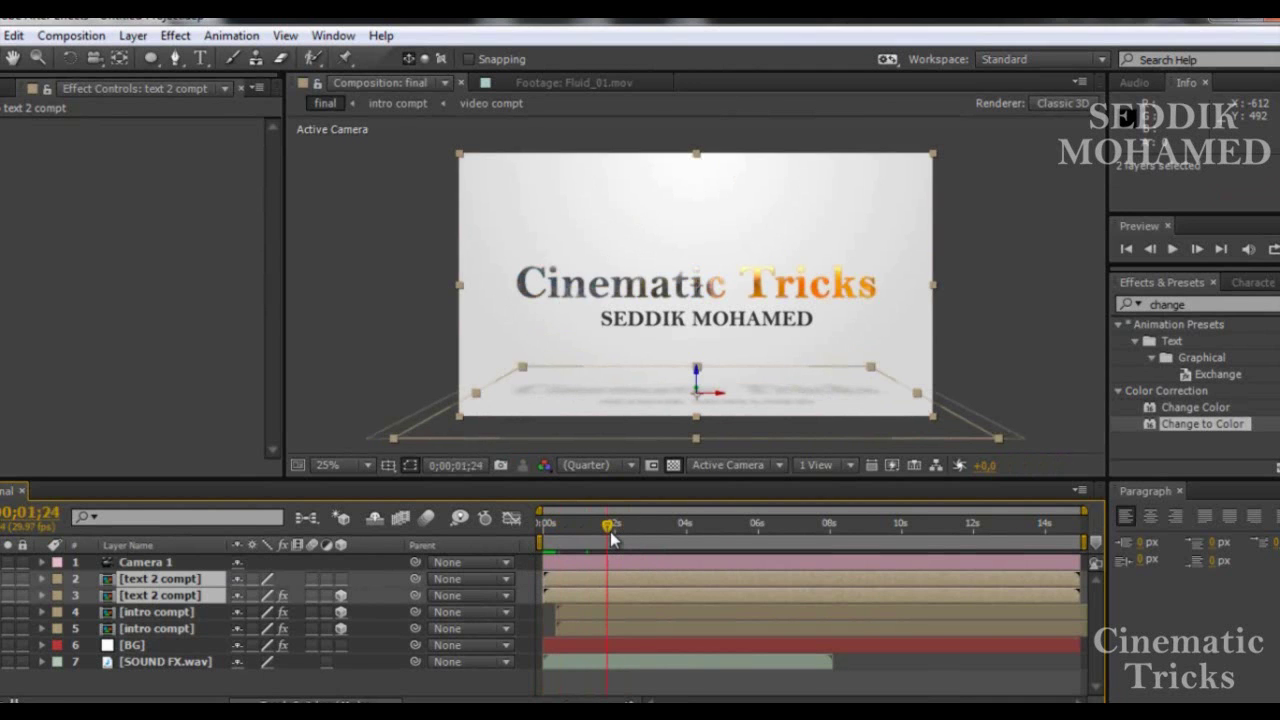
pyautogui.press('pageup')
pyautogui.press('pageup')
pyautogui.press('pageup')
pyautogui.press('pageup')
pyautogui.press('pageup')
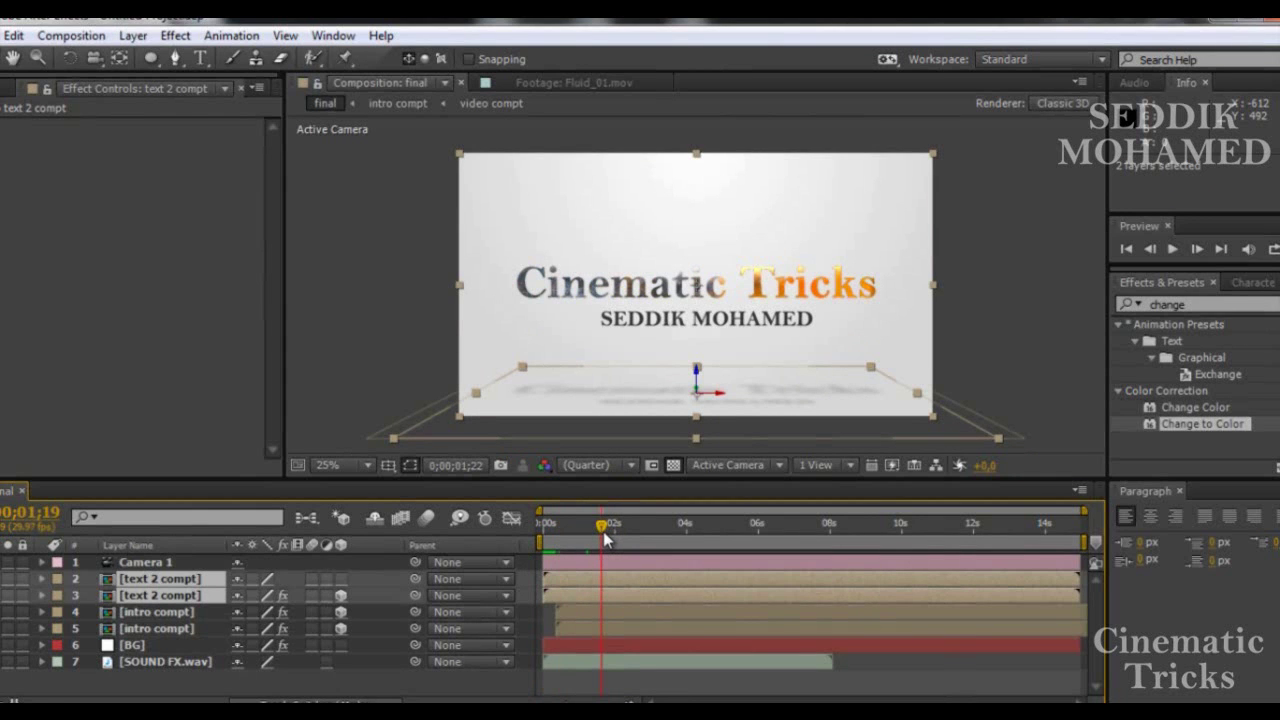
pyautogui.press('pageup')
pyautogui.moveTo(603, 538); pyautogui.dragTo(613, 537)
pyautogui.press('KP_0')
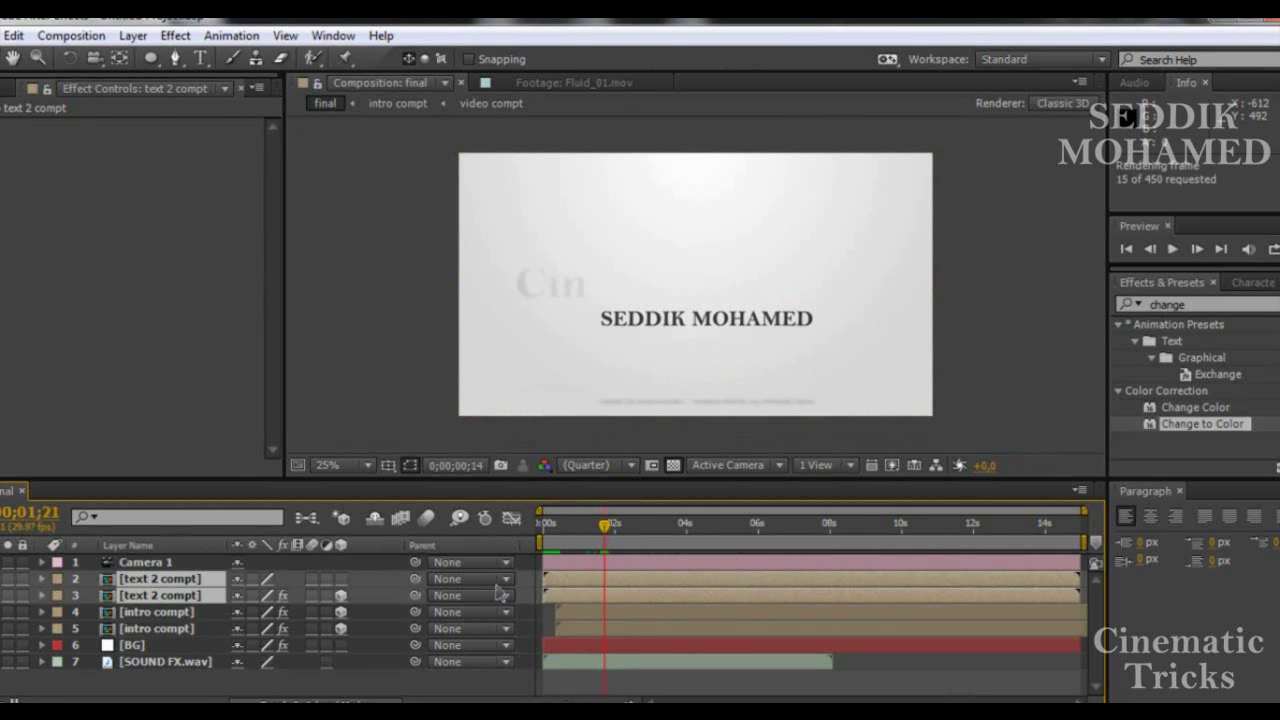
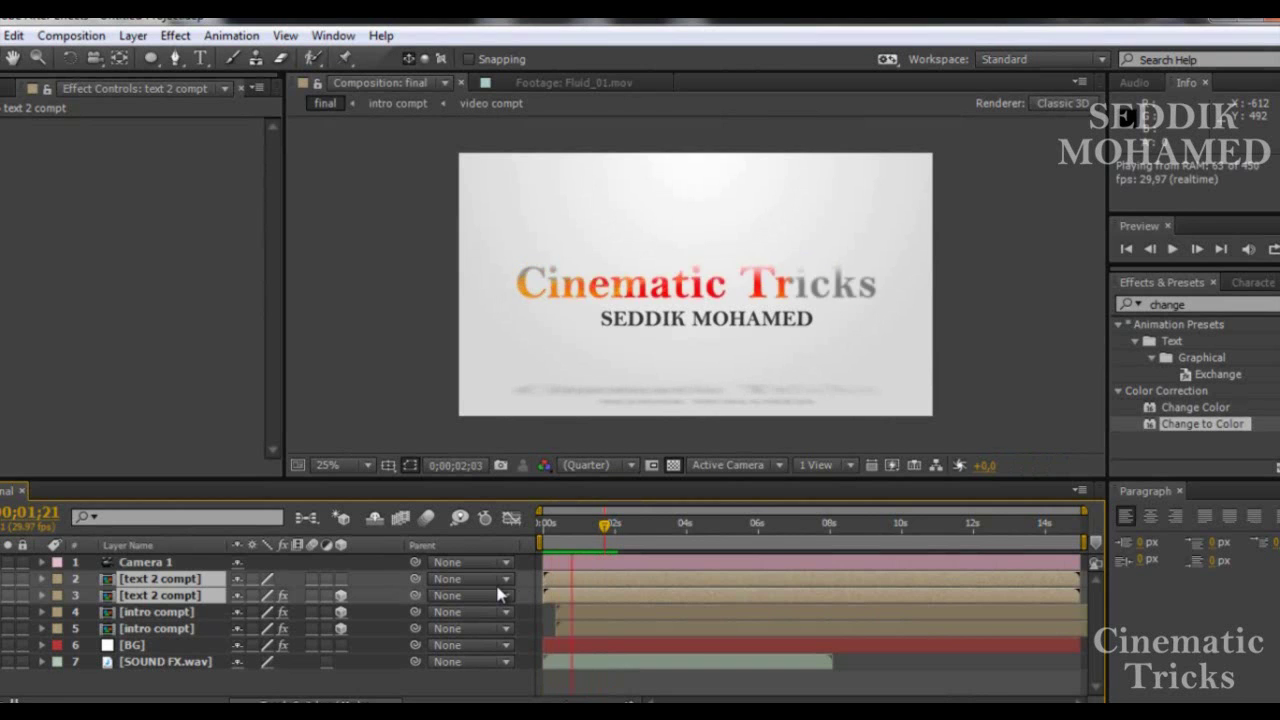
# - Preview the work area from about 1;26 and park the playhead near 3;07
pyautogui.click(597, 541)
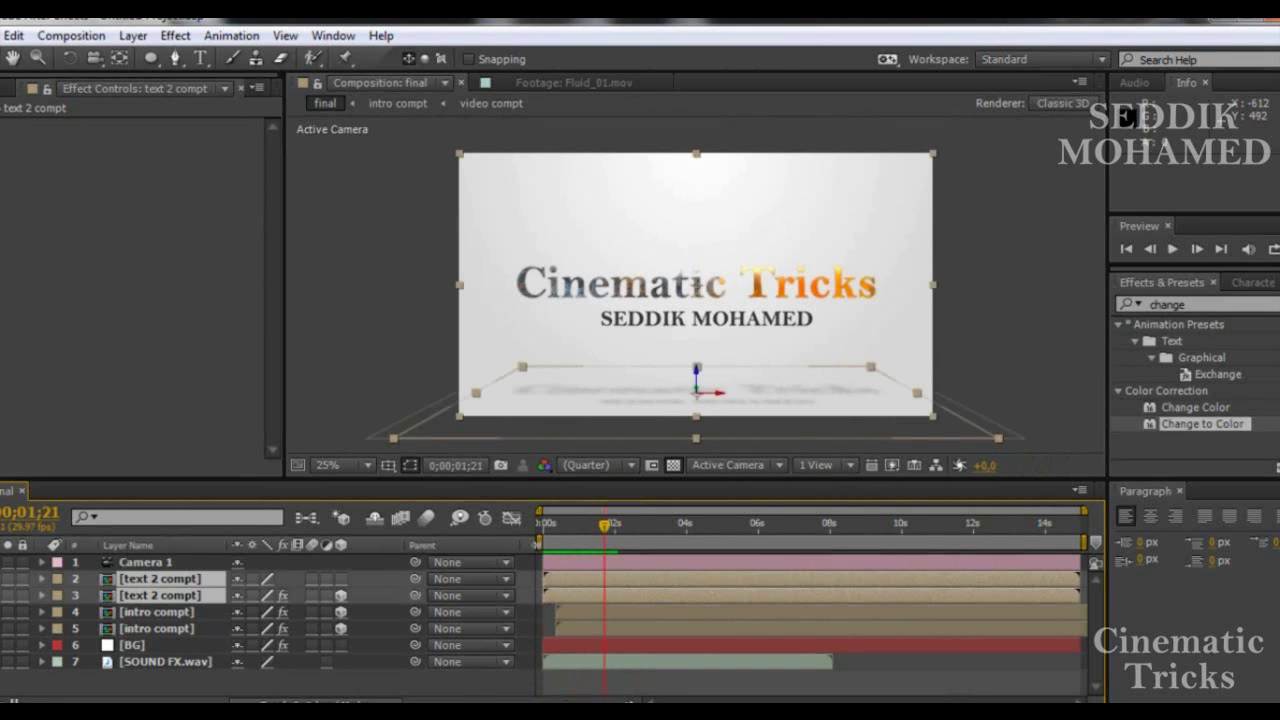
pyautogui.moveTo(543, 541); pyautogui.dragTo(604, 541)
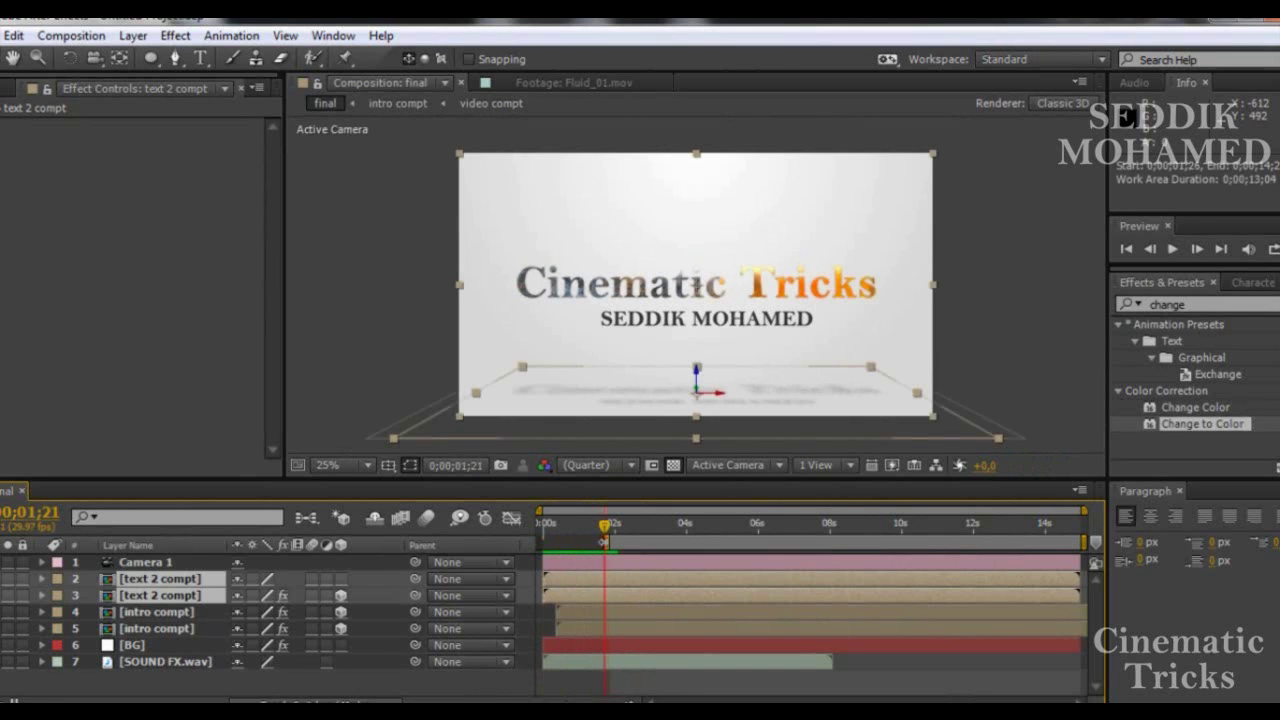
pyautogui.press('KP_0')
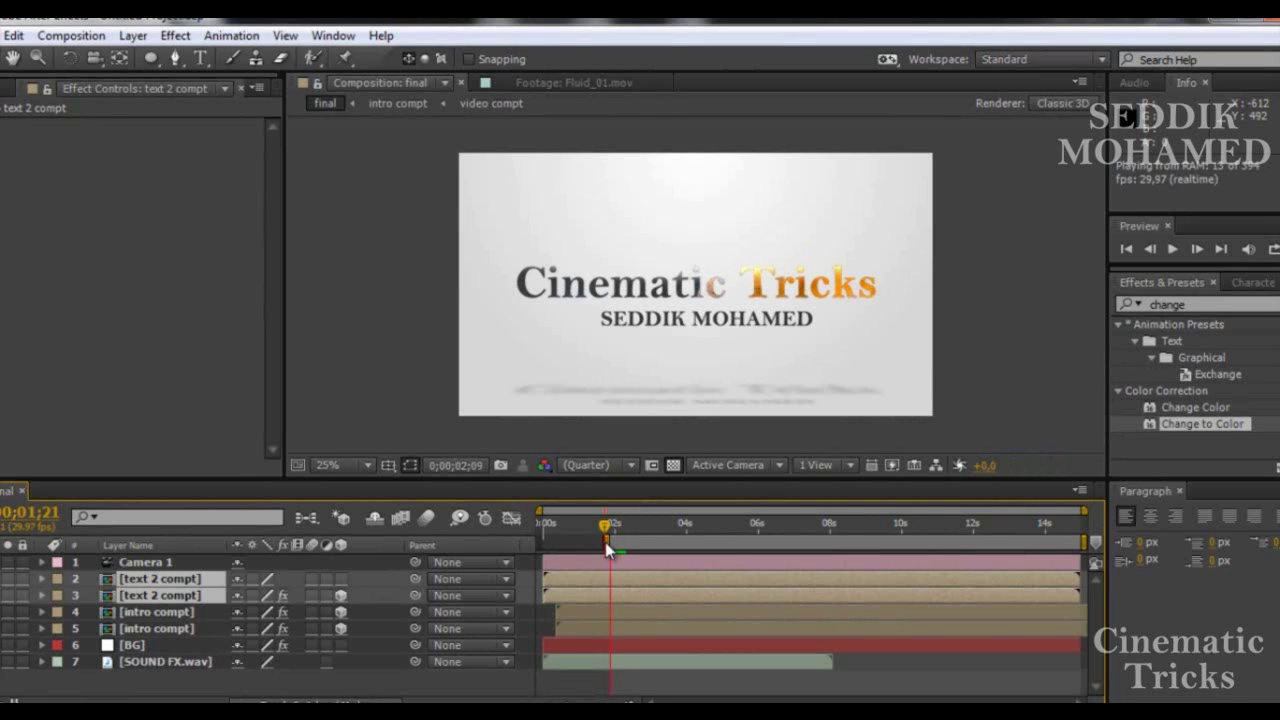
pyautogui.click(630, 542)
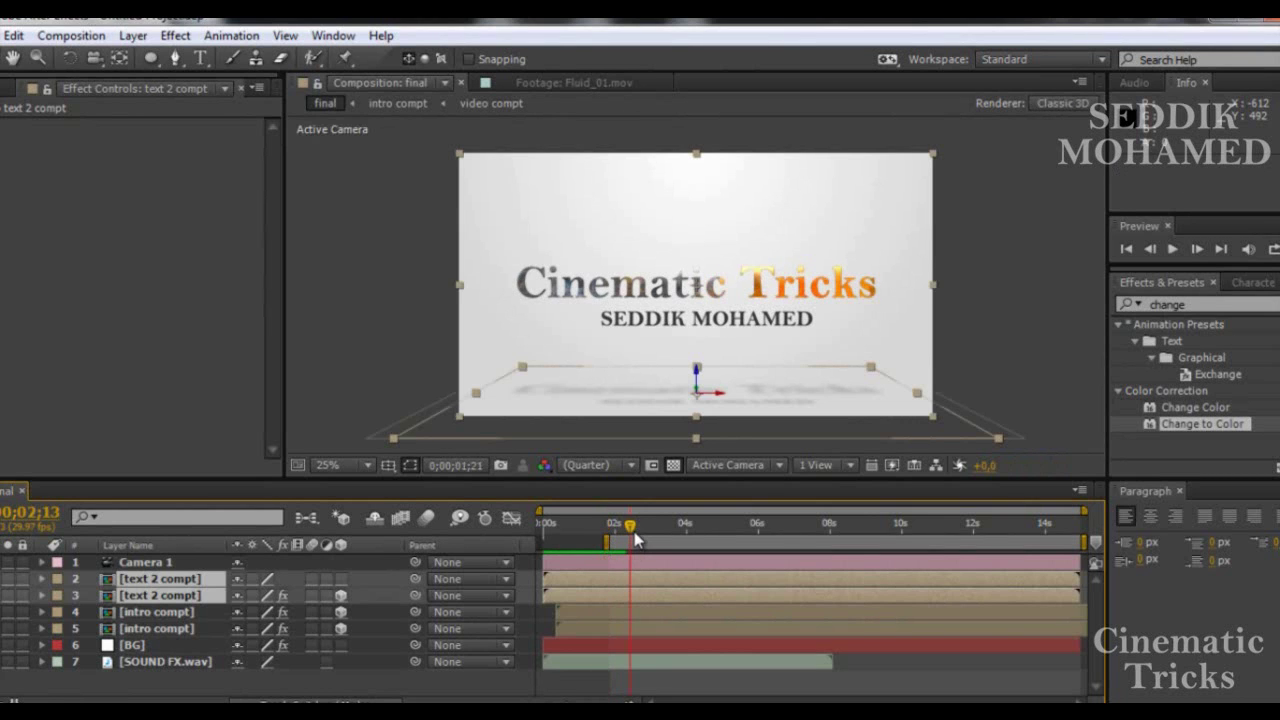
pyautogui.click(640, 540)
pyautogui.click(669, 541)
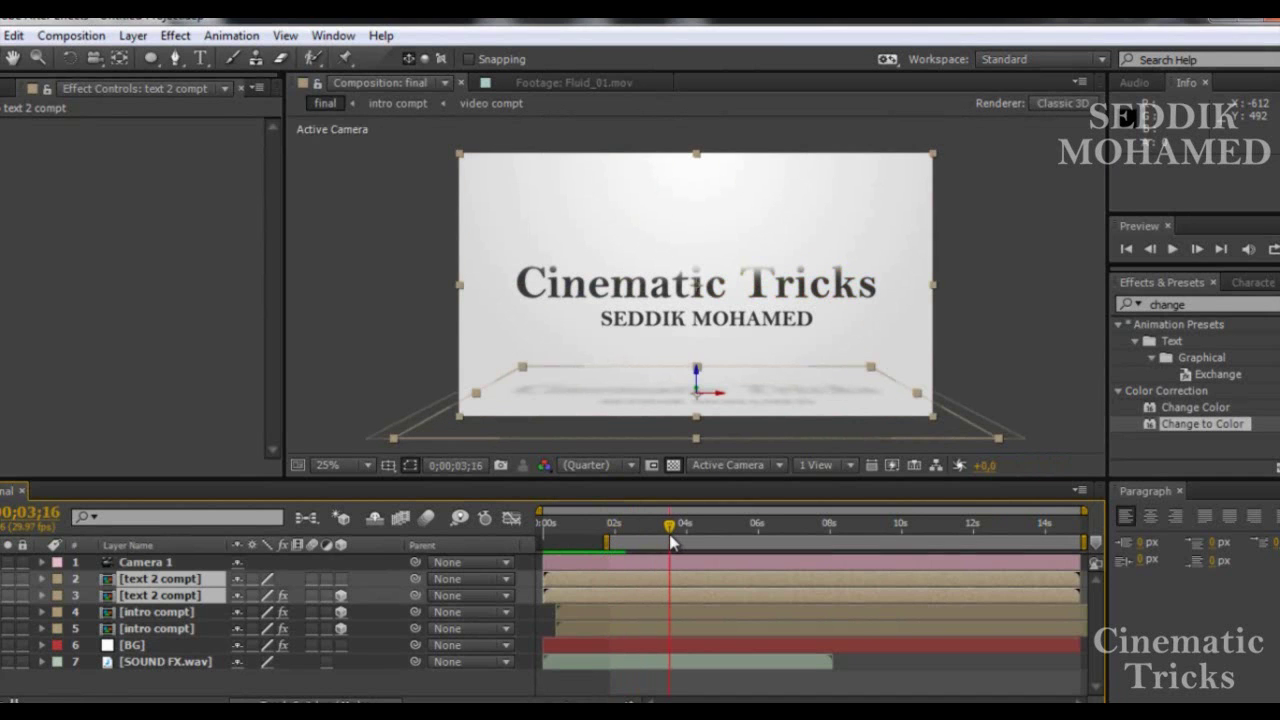
pyautogui.moveTo(669, 535); pyautogui.dragTo(656, 541)
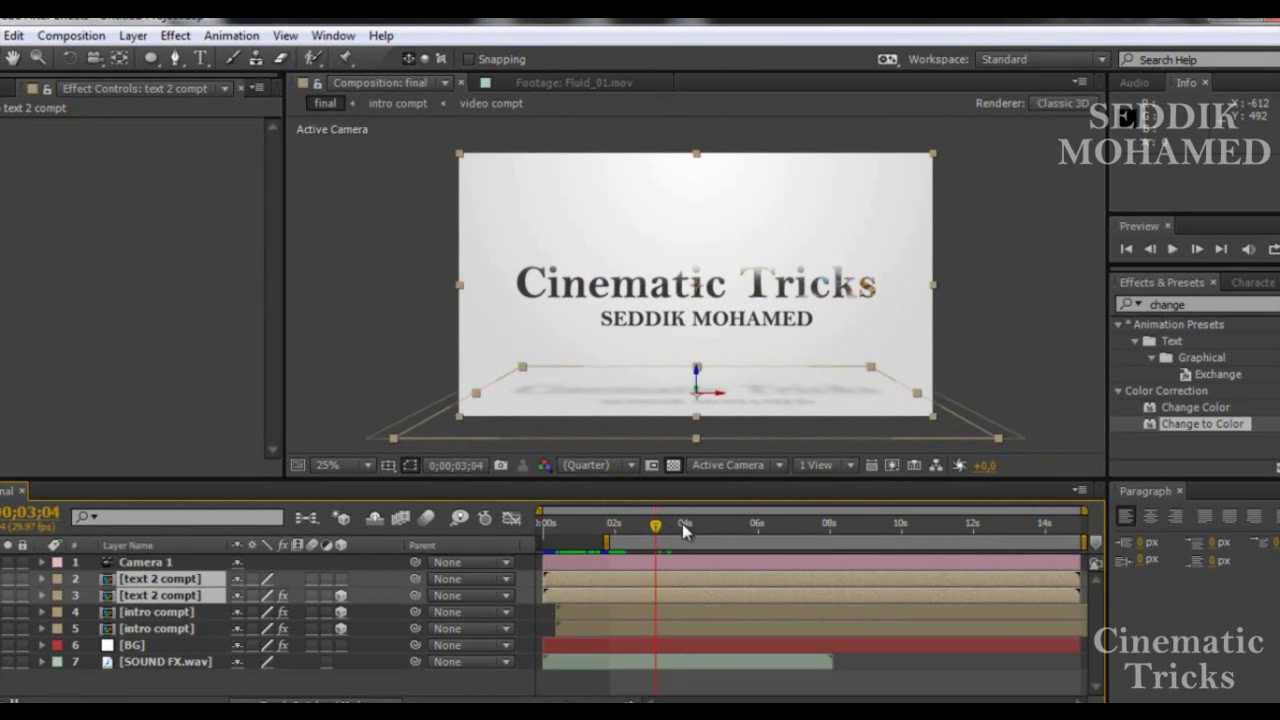
pyautogui.moveTo(658, 536); pyautogui.dragTo(540, 541)
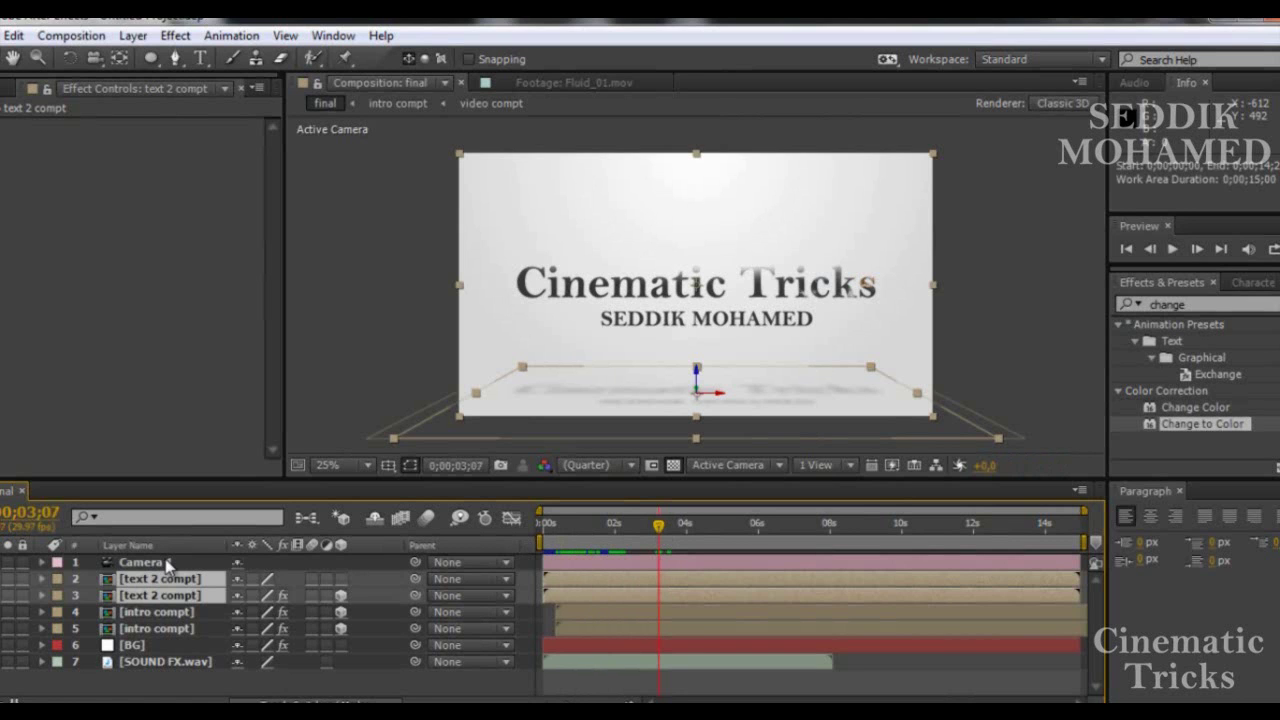
# - Keyframe both text 2 compt layers' Opacity at 0% at 3;07 and 100% at 3;17
pyautogui.press('t')
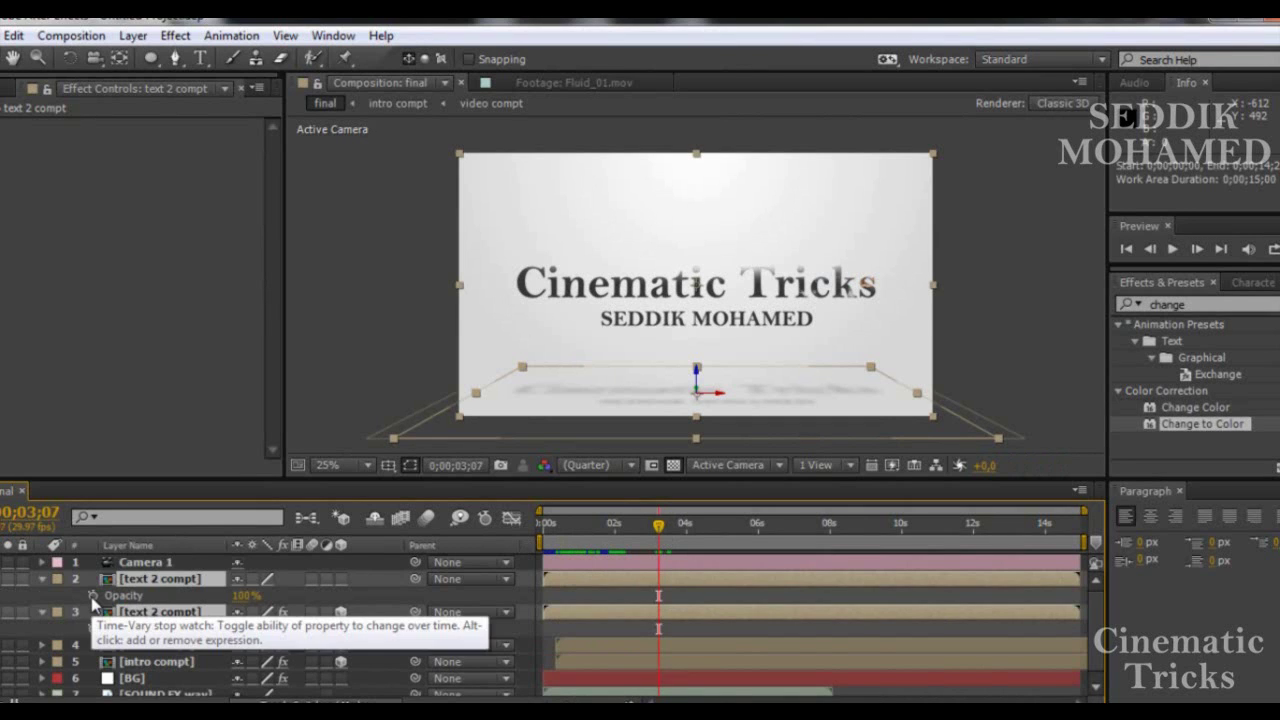
pyautogui.click(92, 596)
pyautogui.click(245, 596)
pyautogui.write('0')
pyautogui.press('Return')
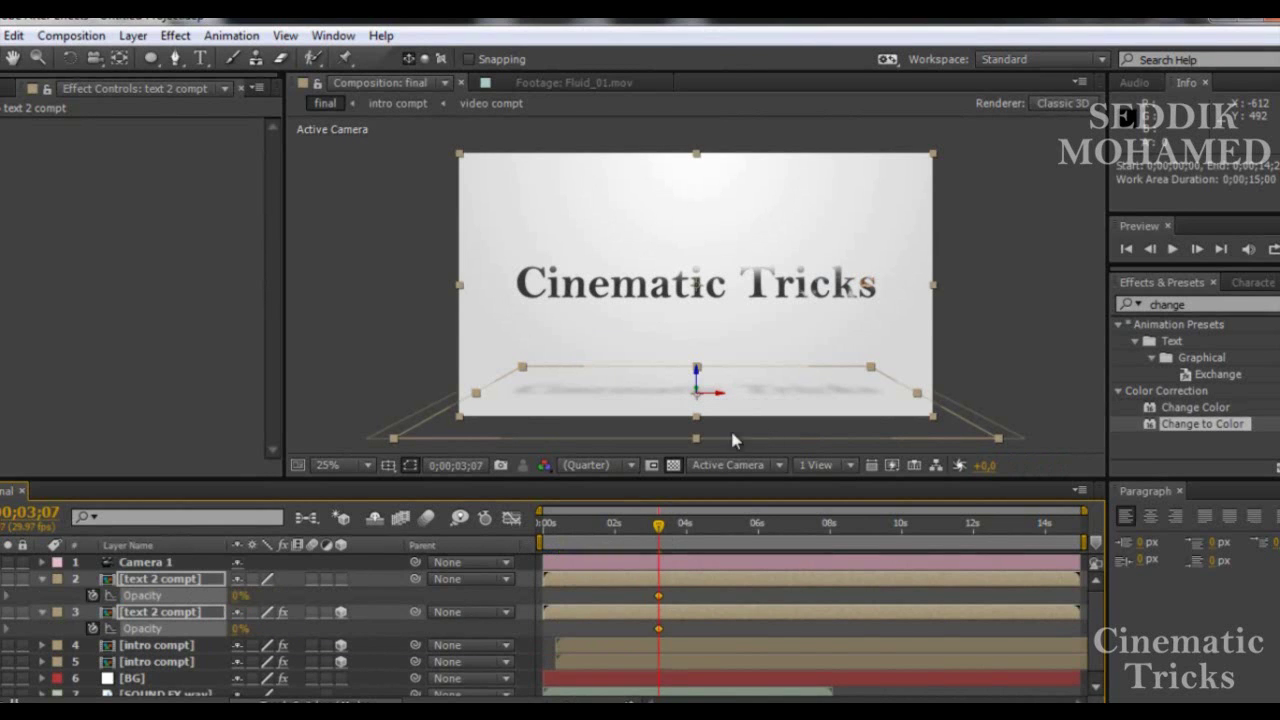
pyautogui.moveTo(659, 534); pyautogui.dragTo(672, 527)
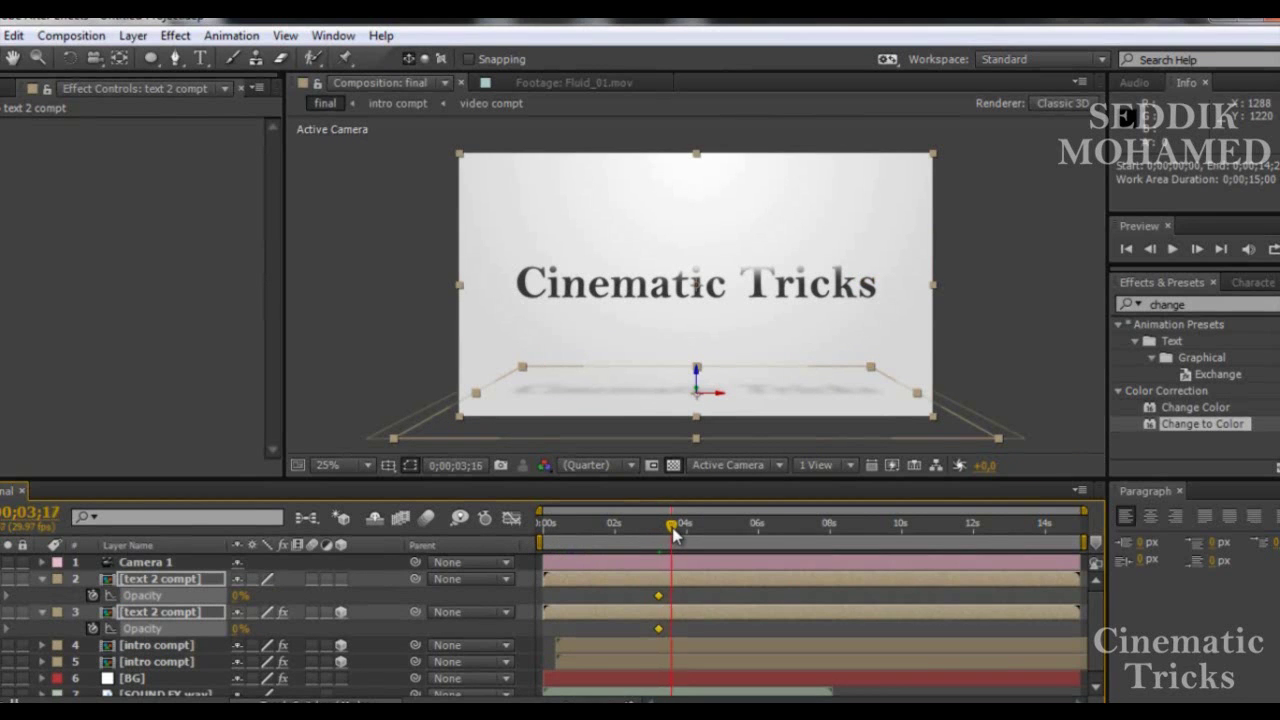
pyautogui.click(240, 595)
pyautogui.press('Return')
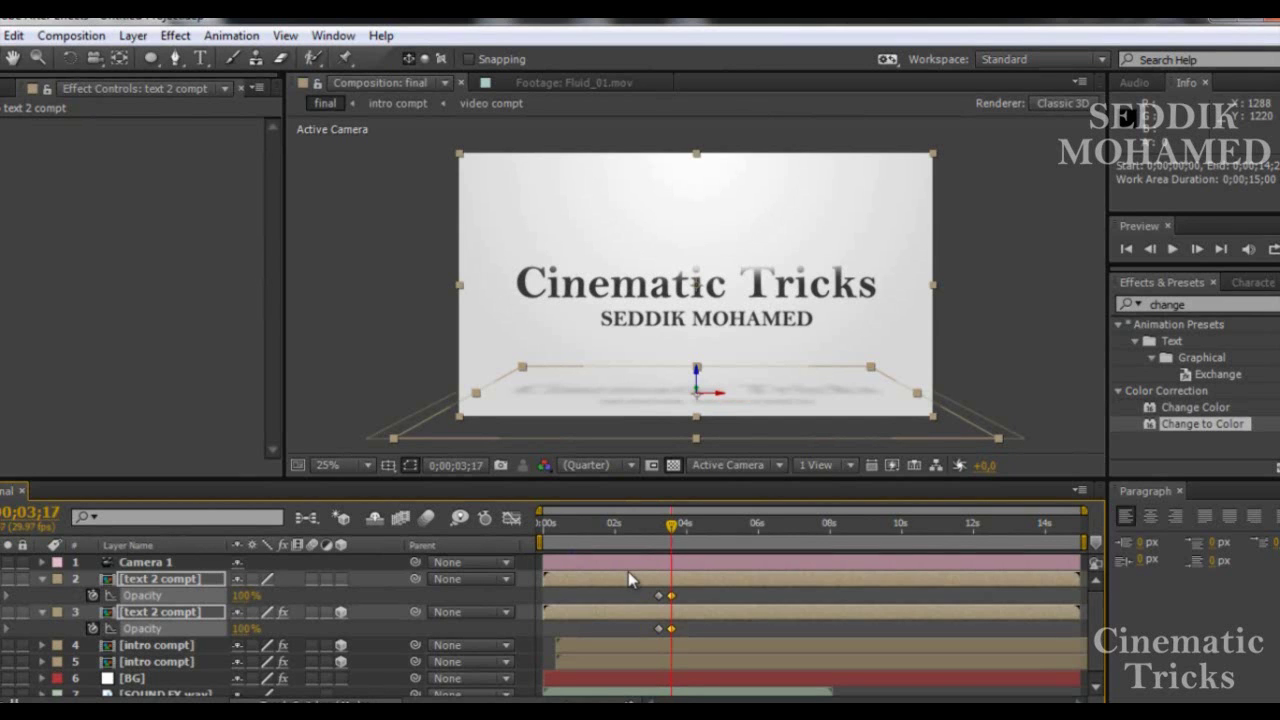
pyautogui.click(43, 612)
pyautogui.click(80, 692)
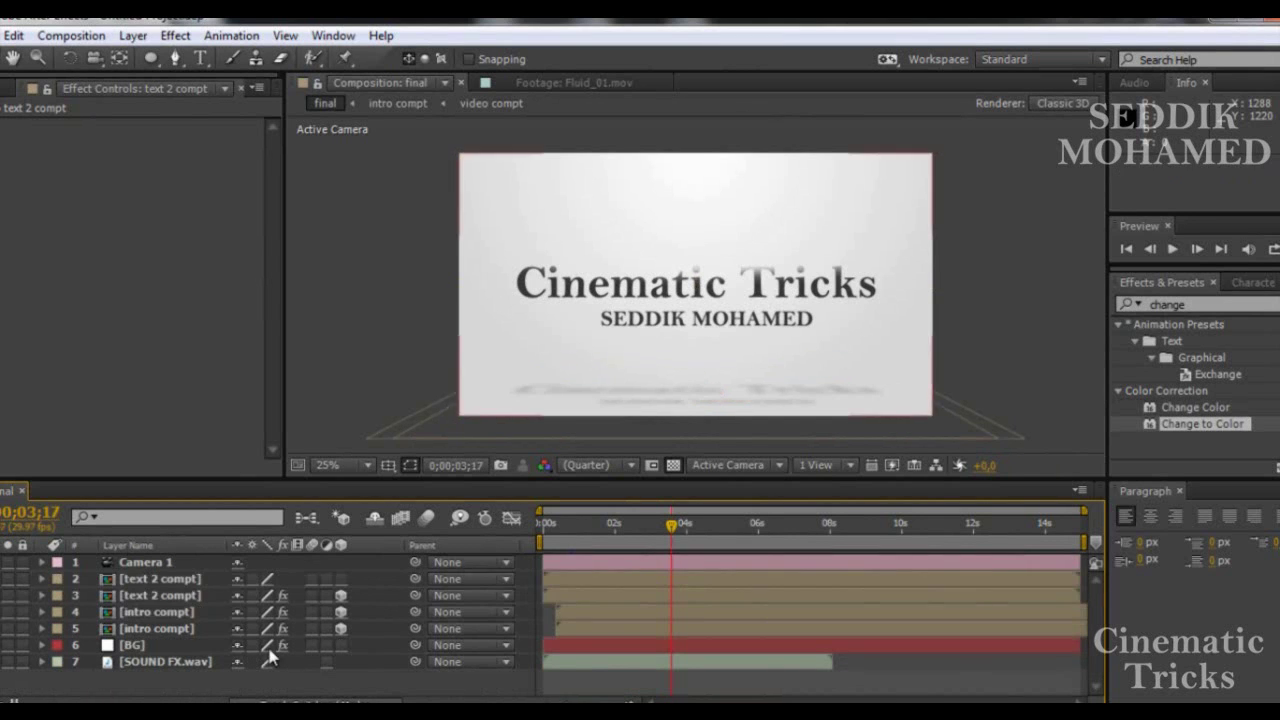
# - Add Optical_01.mov from the Project panel to the final comp timeline
pyautogui.moveTo(676, 528); pyautogui.dragTo(658, 530)
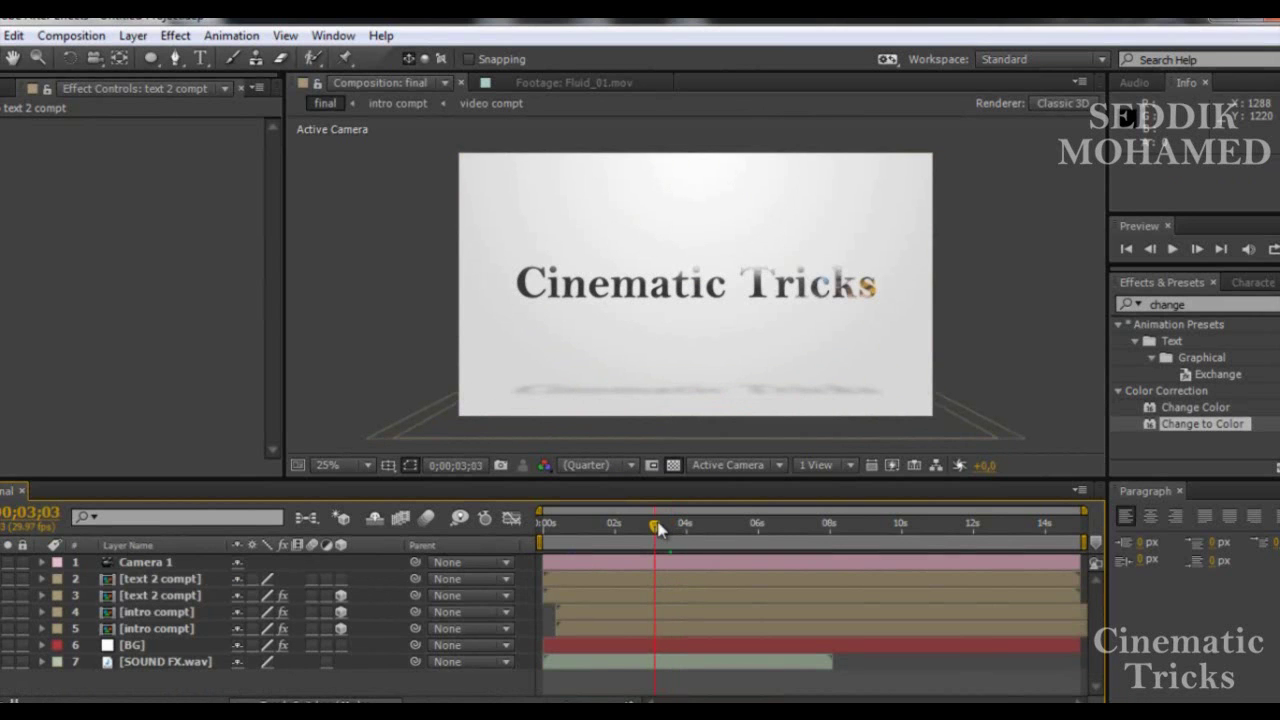
pyautogui.click(8, 88)
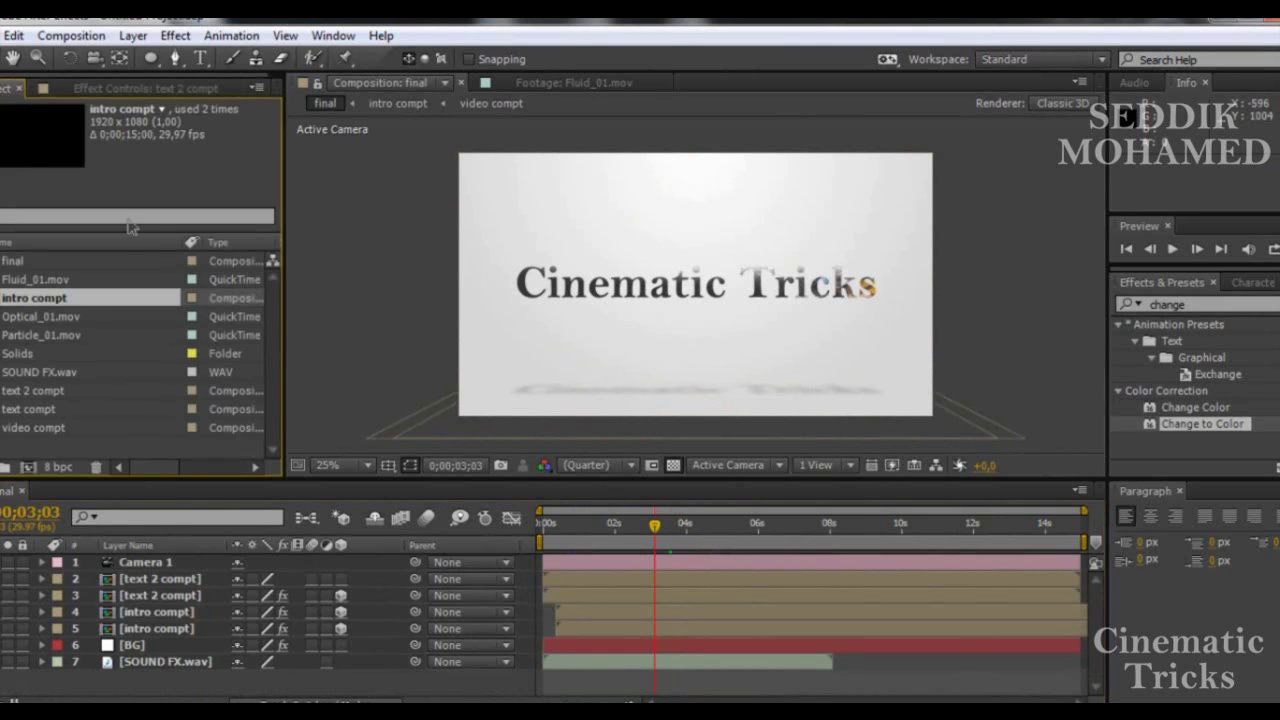
pyautogui.click(70, 318)
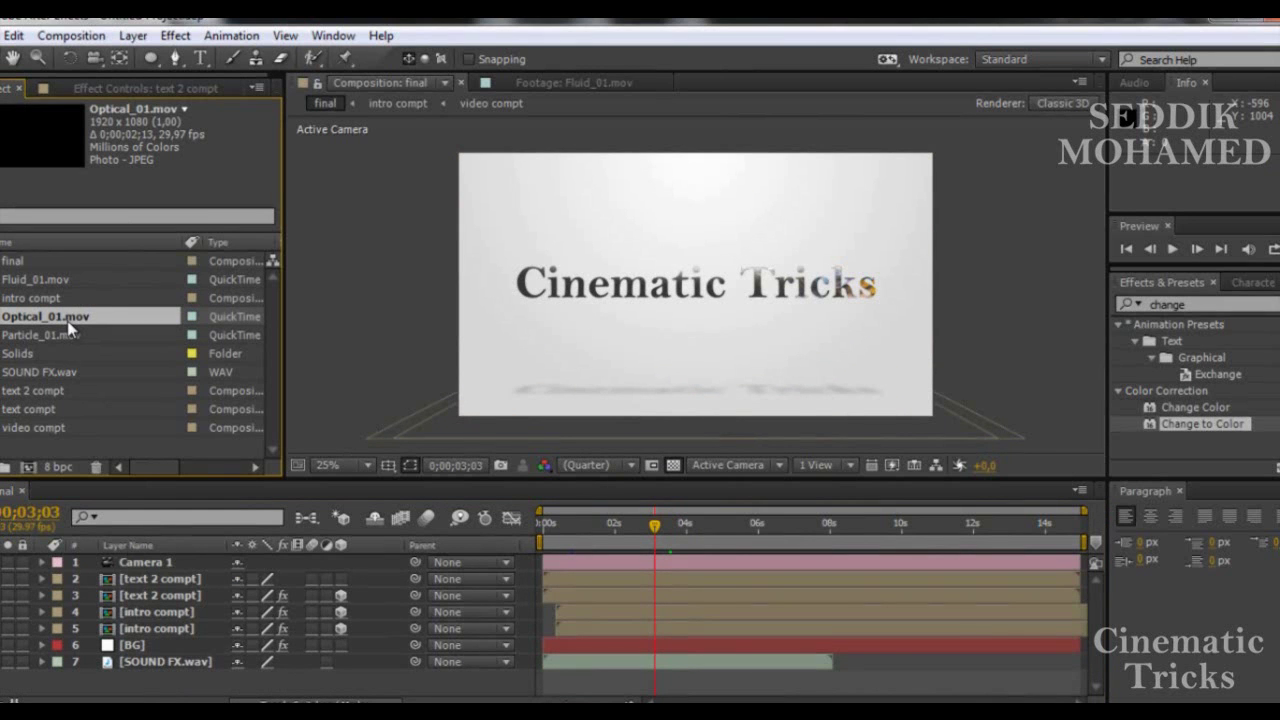
pyautogui.moveTo(86, 428)
pyautogui.mouseDown()
pyautogui.moveTo(117, 518)
pyautogui.moveTo(160, 572)
pyautogui.mouseUp()
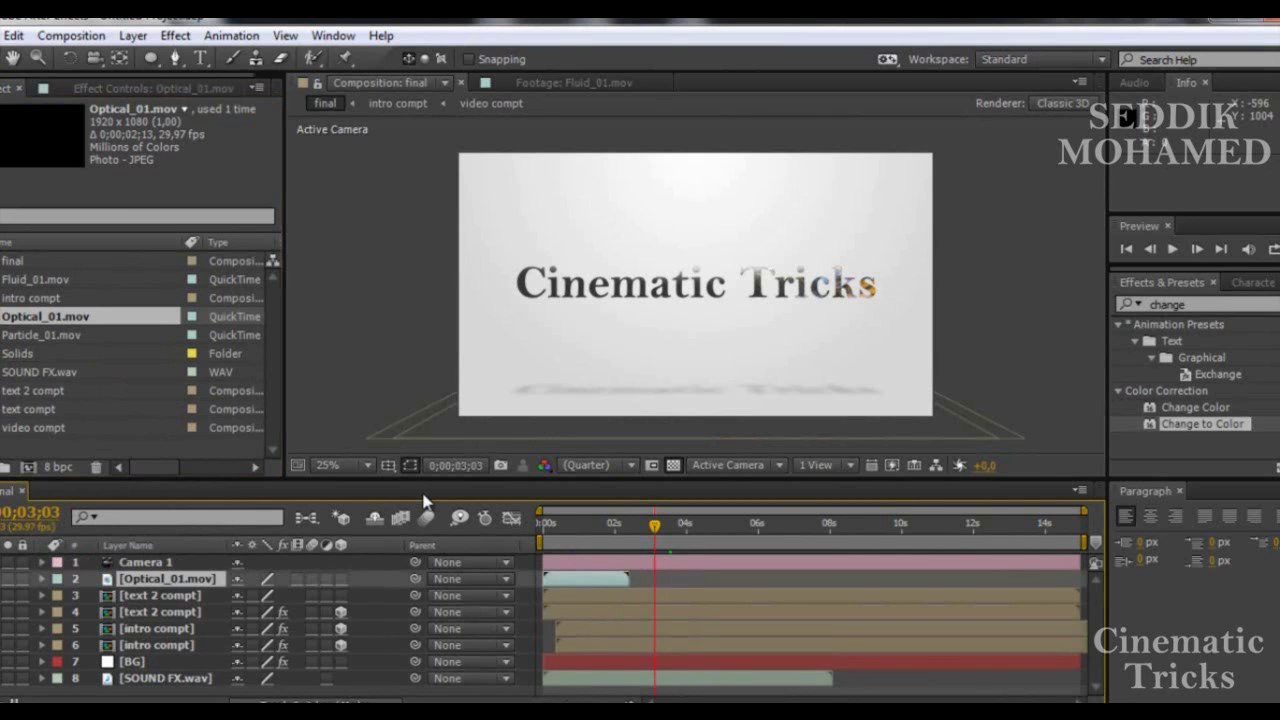
# - Solo the Optical_01 layer, hide the transparency grid and scrub to the lens flare
pyautogui.click(485, 518)
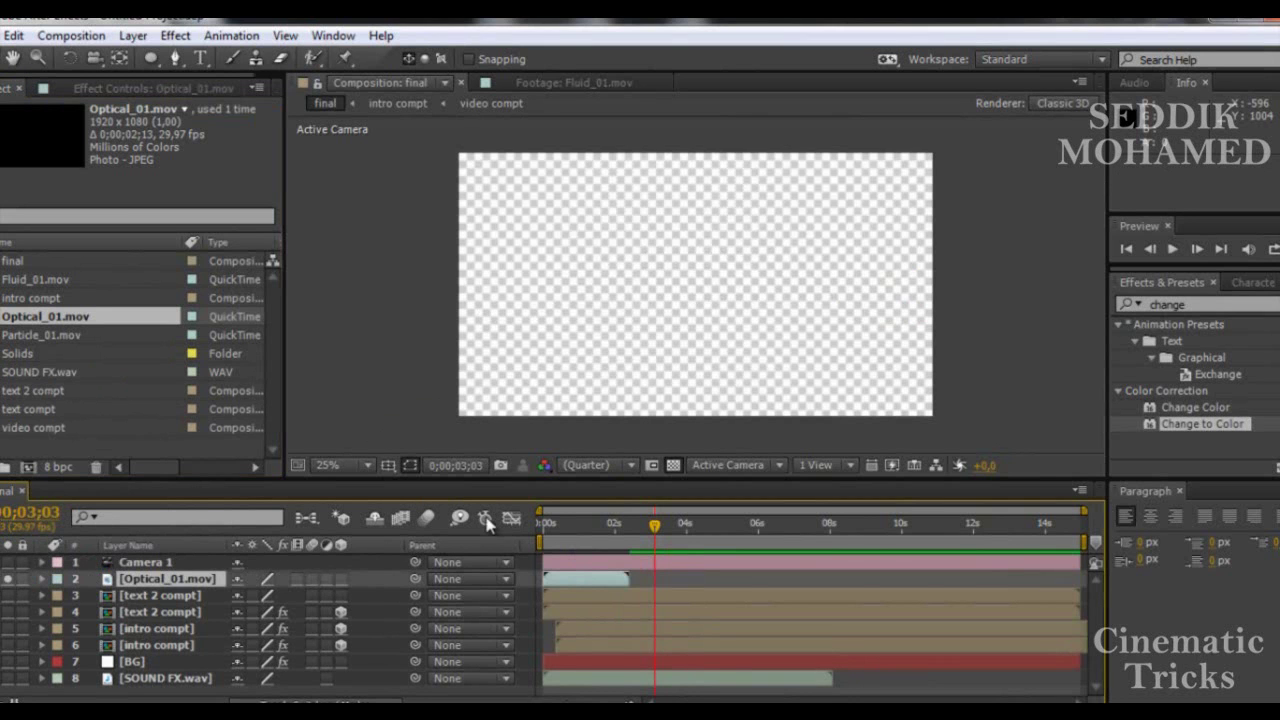
pyautogui.click(672, 467)
pyautogui.click(672, 467)
pyautogui.click(543, 529)
pyautogui.moveTo(543, 533); pyautogui.dragTo(570, 535)
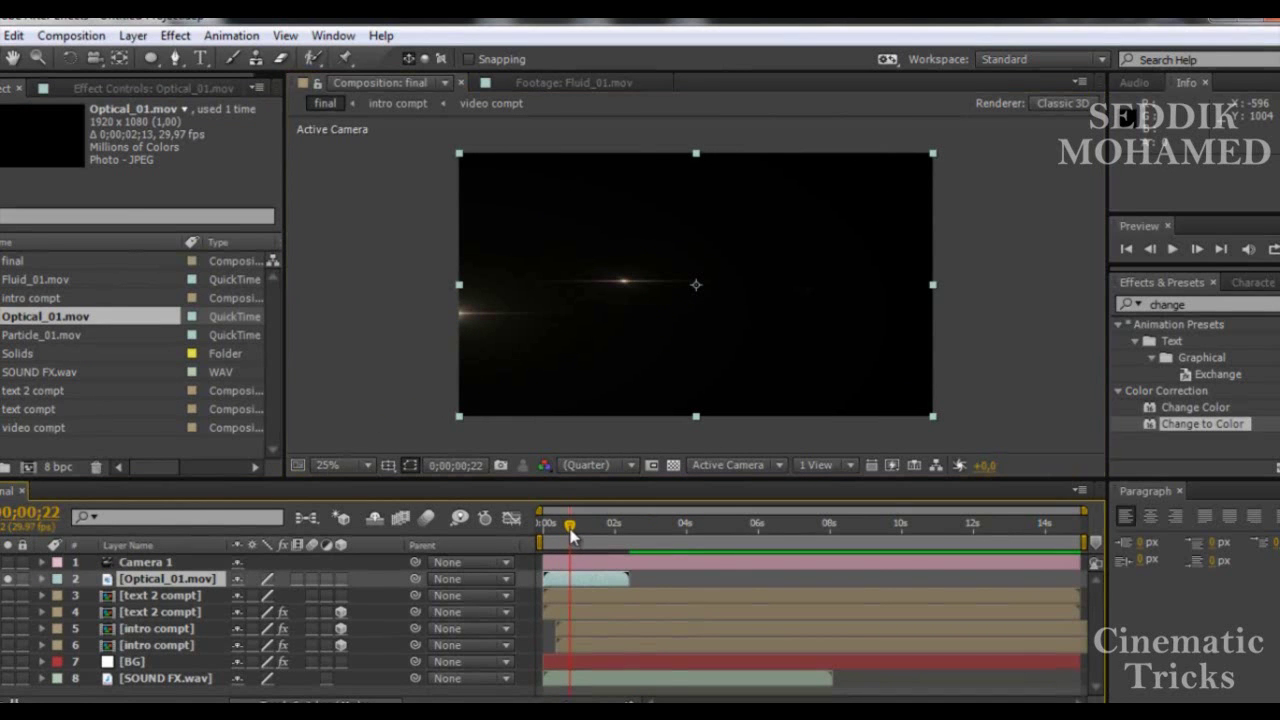
# - Draw and enlarge an elliptical mask around the Optical_01 flare
pyautogui.moveTo(552, 579); pyautogui.dragTo(570, 578)
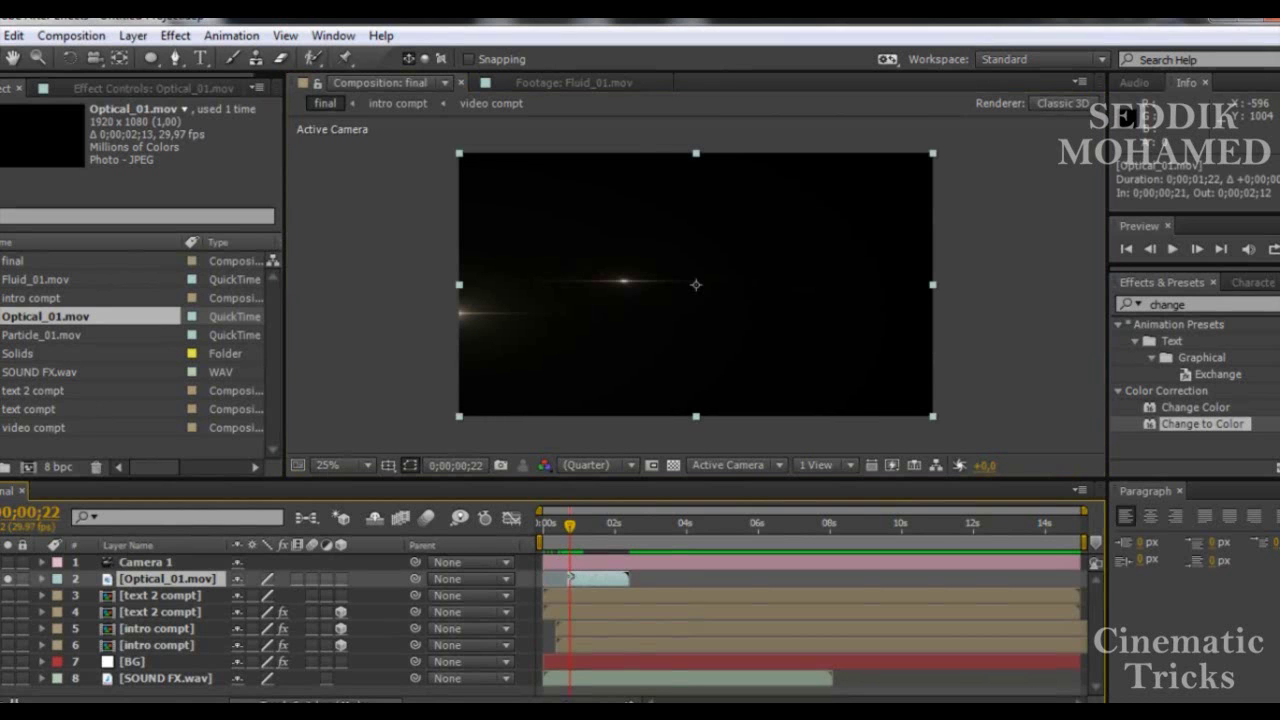
pyautogui.click(152, 60)
pyautogui.moveTo(520, 243); pyautogui.dragTo(746, 324)
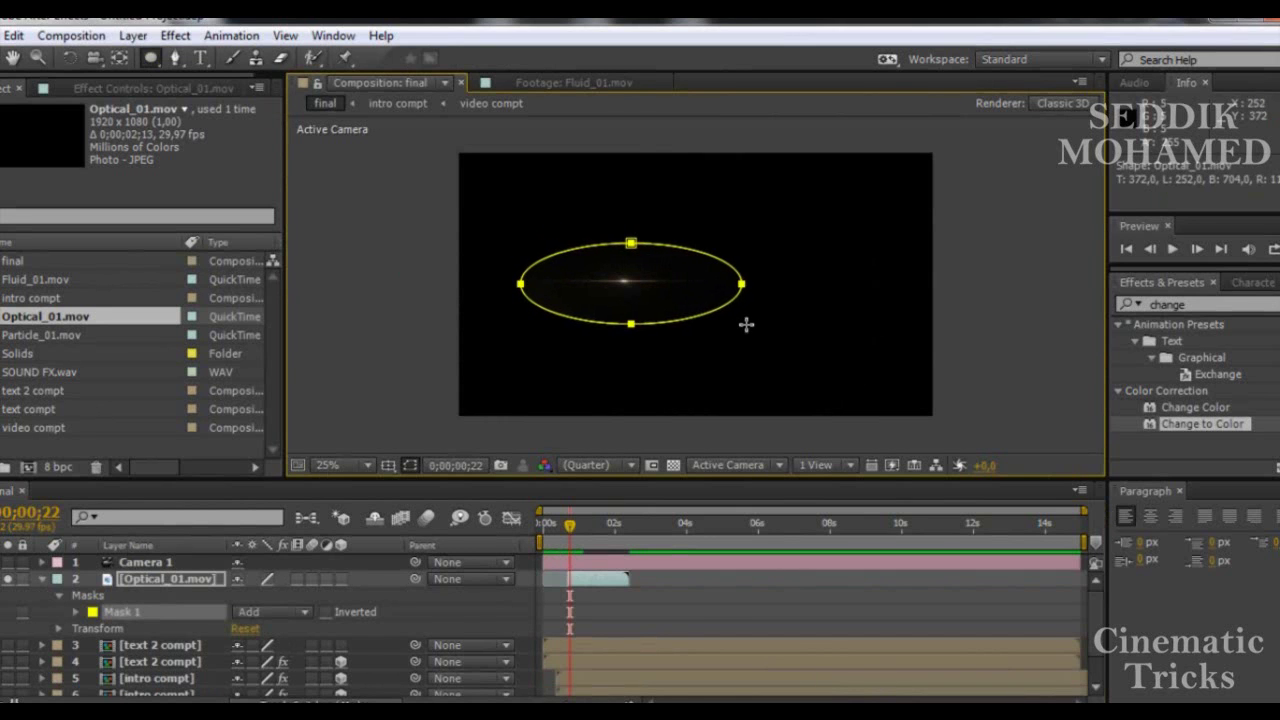
pyautogui.moveTo(746, 324); pyautogui.dragTo(806, 340)
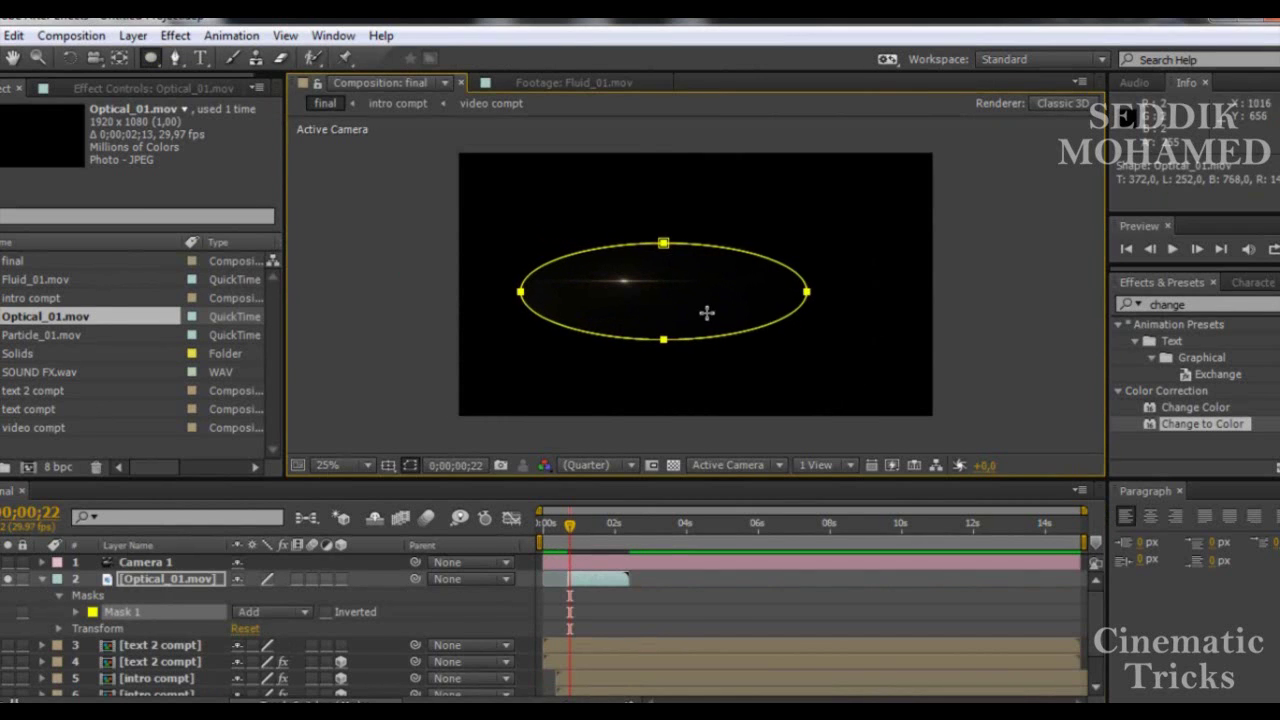
# - Centre Mask 1 on the flare and slide the clip to start around 2;02
pyautogui.click(138, 612)
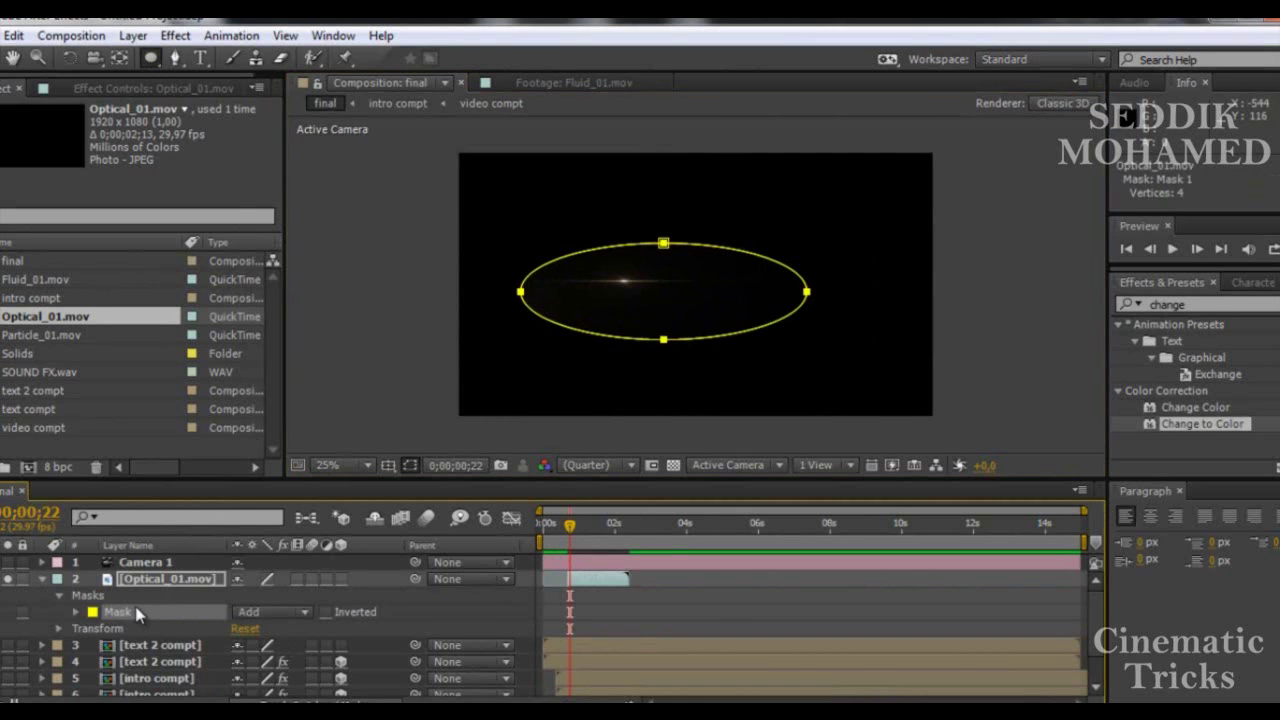
pyautogui.click(313, 165)
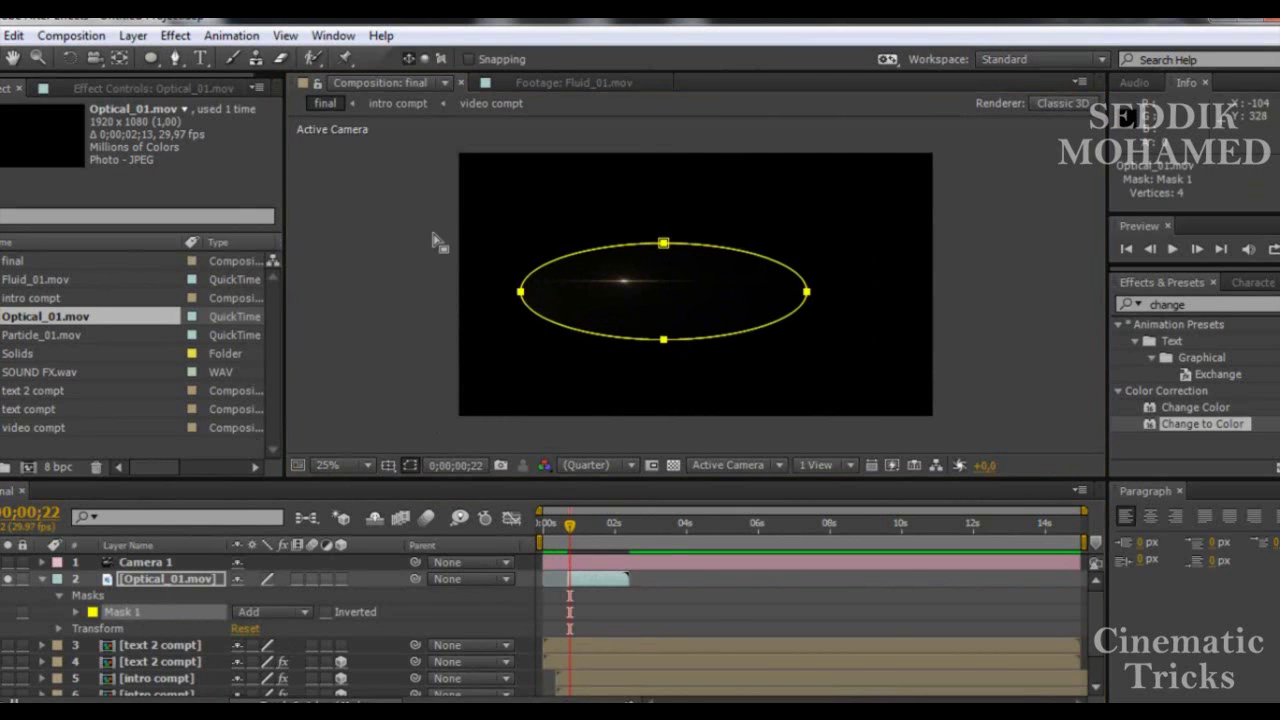
pyautogui.click(102, 614)
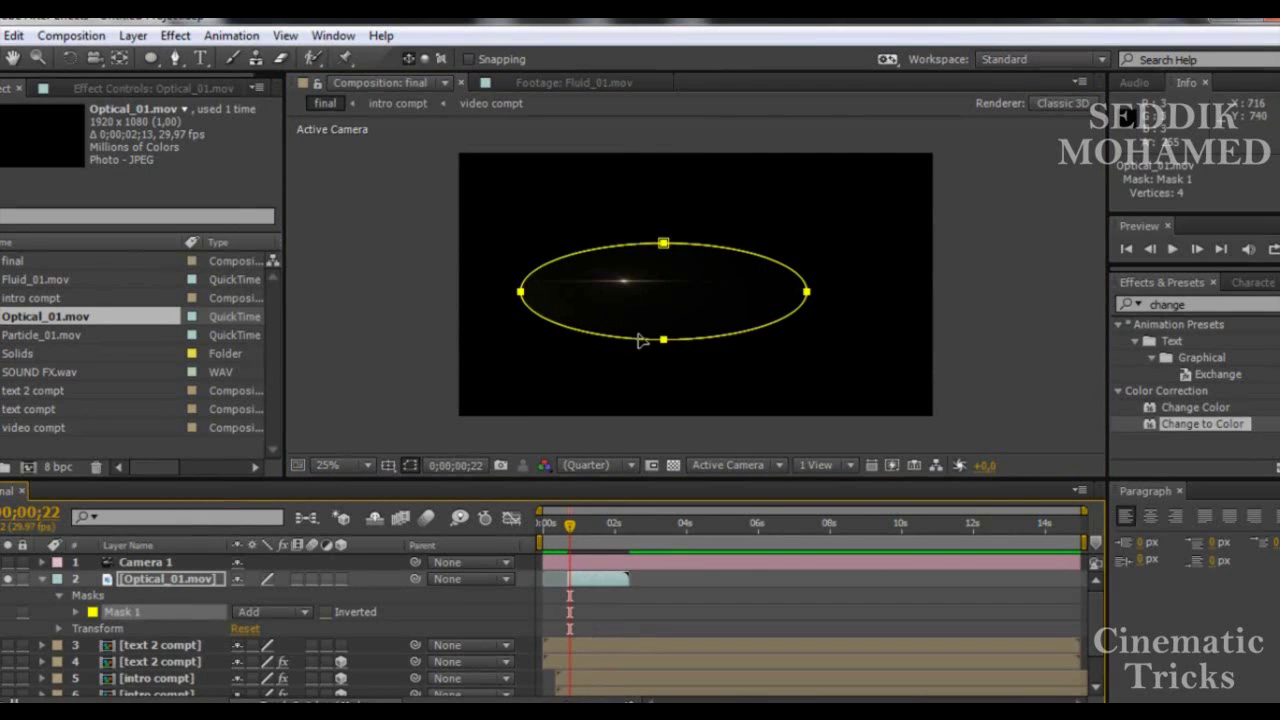
pyautogui.moveTo(664, 344); pyautogui.dragTo(632, 334)
pyautogui.click(632, 334)
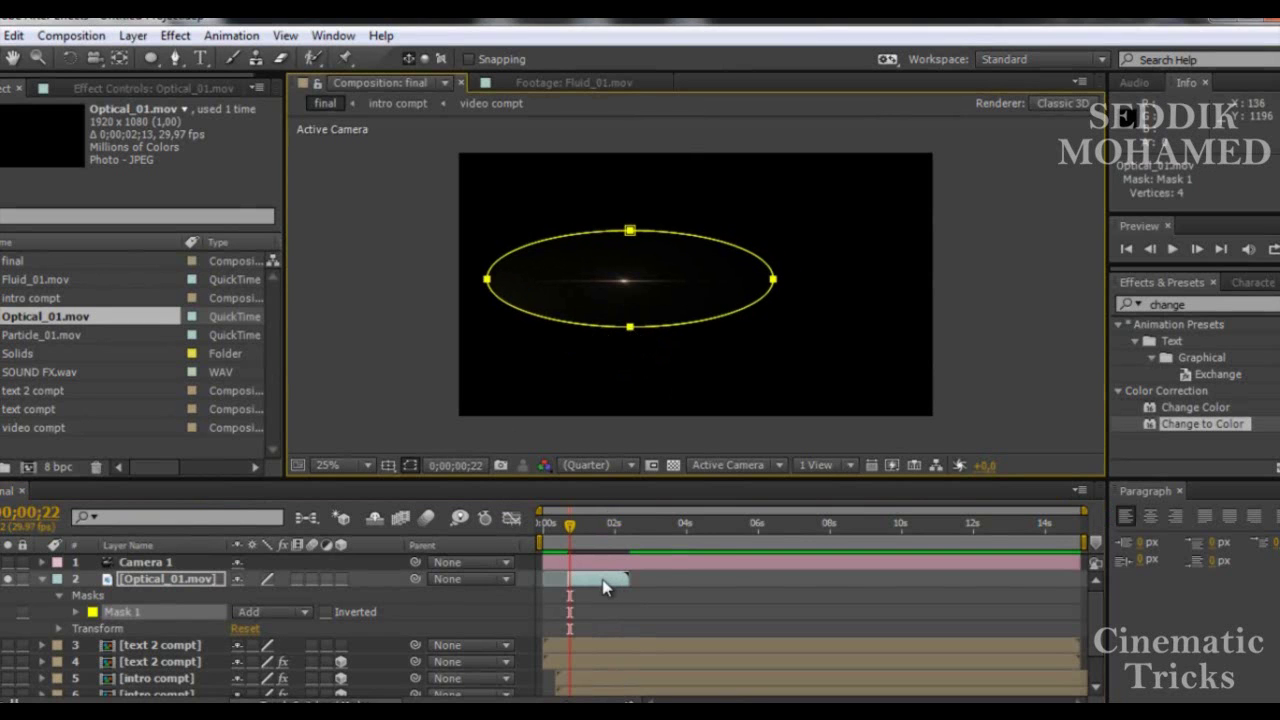
pyautogui.moveTo(605, 587); pyautogui.dragTo(654, 587)
pyautogui.click(626, 523)
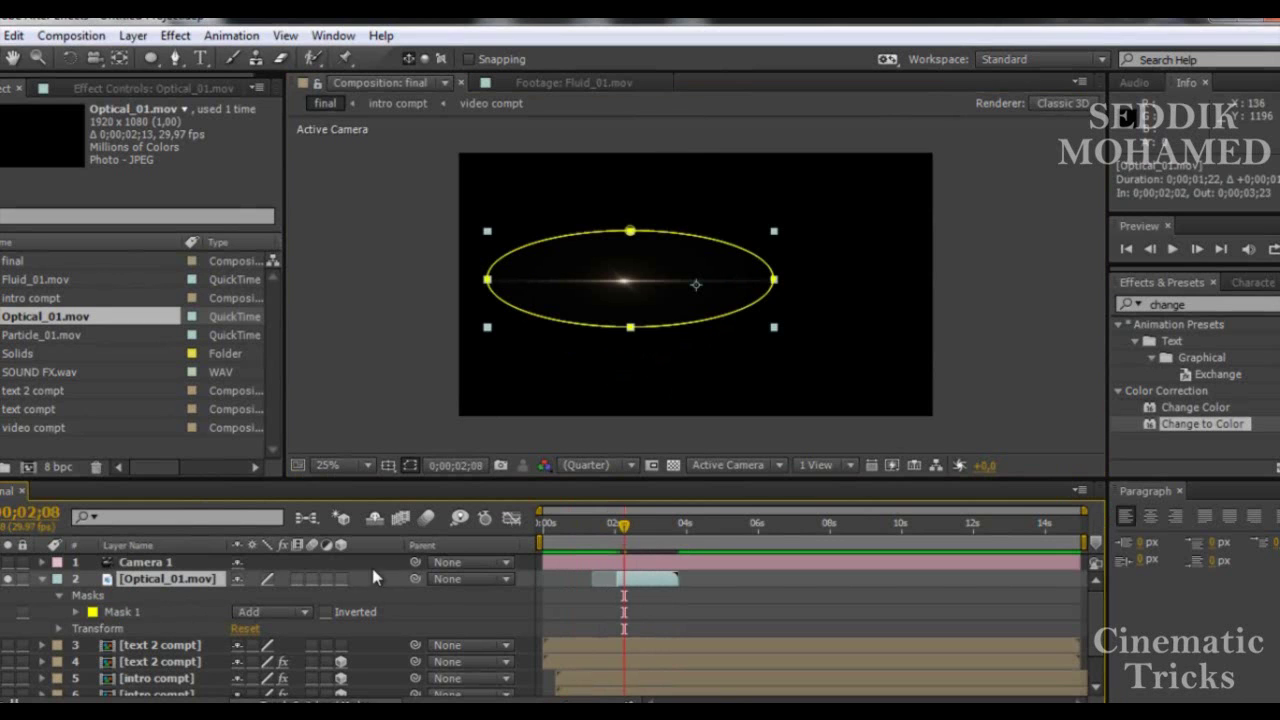
# - Unsolo the flare and move the masked flare up off the title at 2;20
pyautogui.click(8, 581)
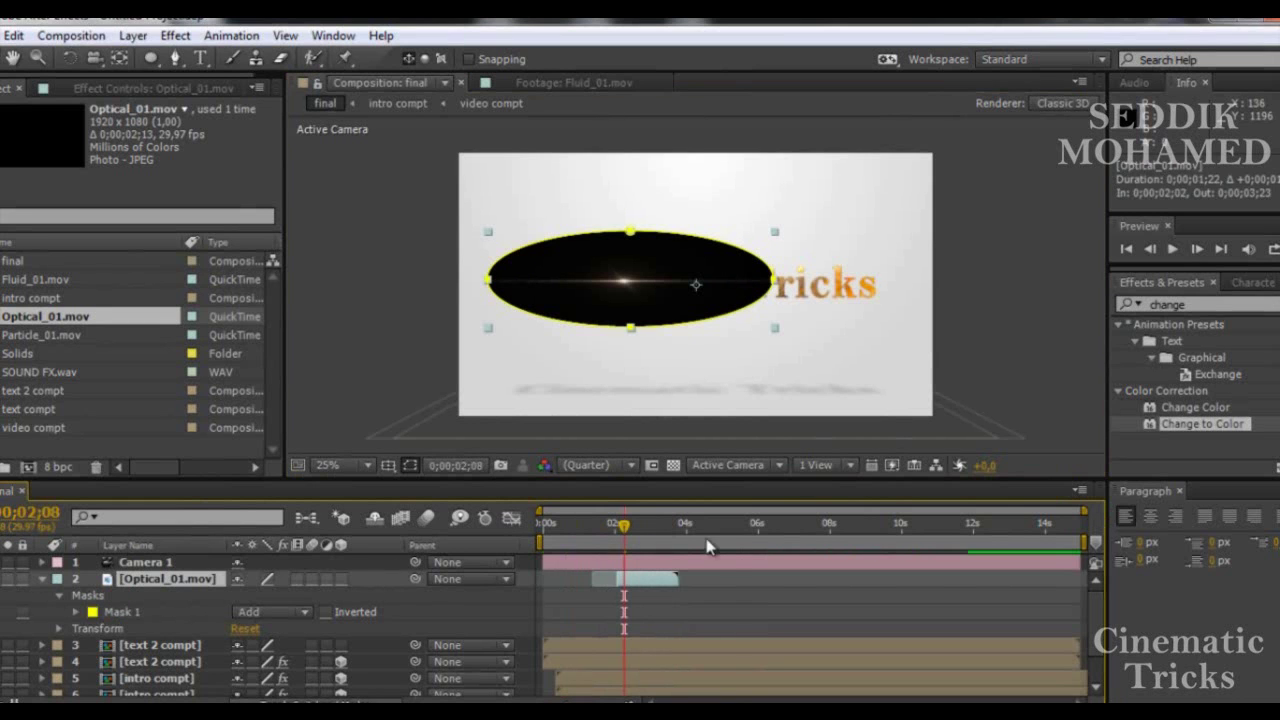
pyautogui.click(640, 540)
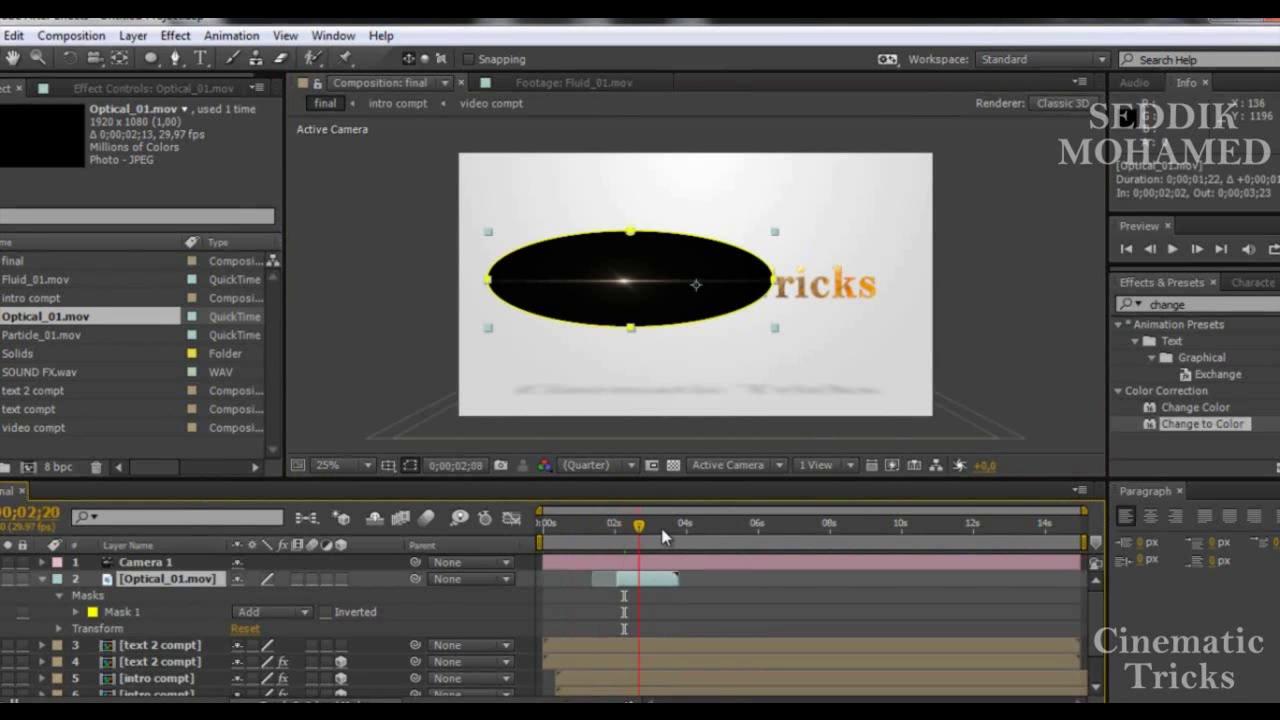
pyautogui.moveTo(641, 298); pyautogui.dragTo(665, 225)
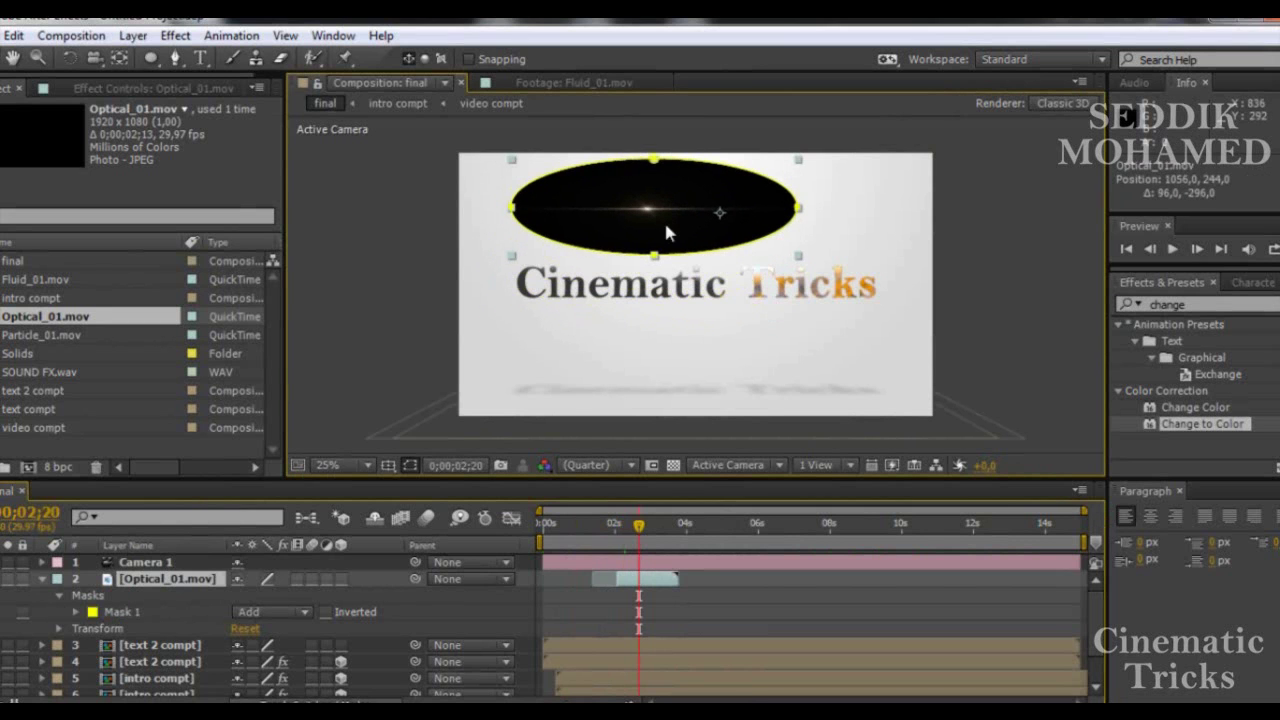
# - Scrub to where the subtitle appears and drag the flare ellipse down over the title
pyautogui.click(668, 538)
pyautogui.moveTo(670, 540); pyautogui.dragTo(657, 540)
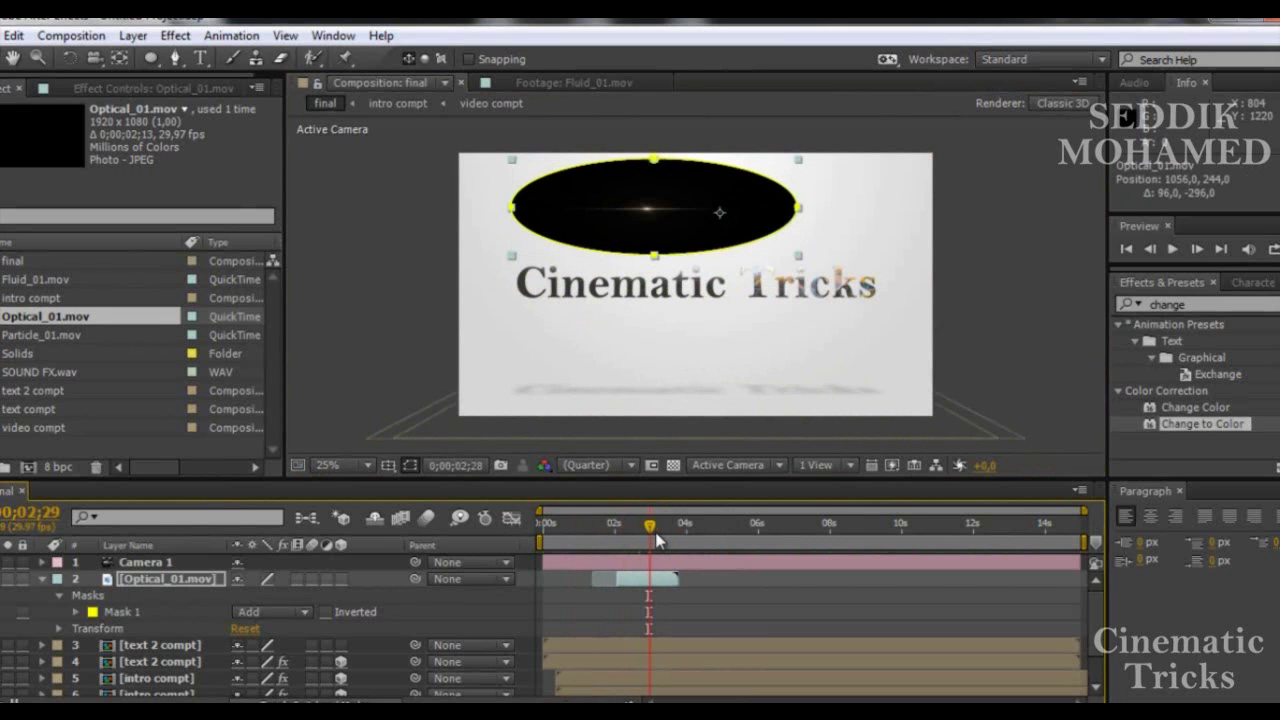
pyautogui.click(658, 540)
pyautogui.moveTo(660, 540); pyautogui.dragTo(666, 540)
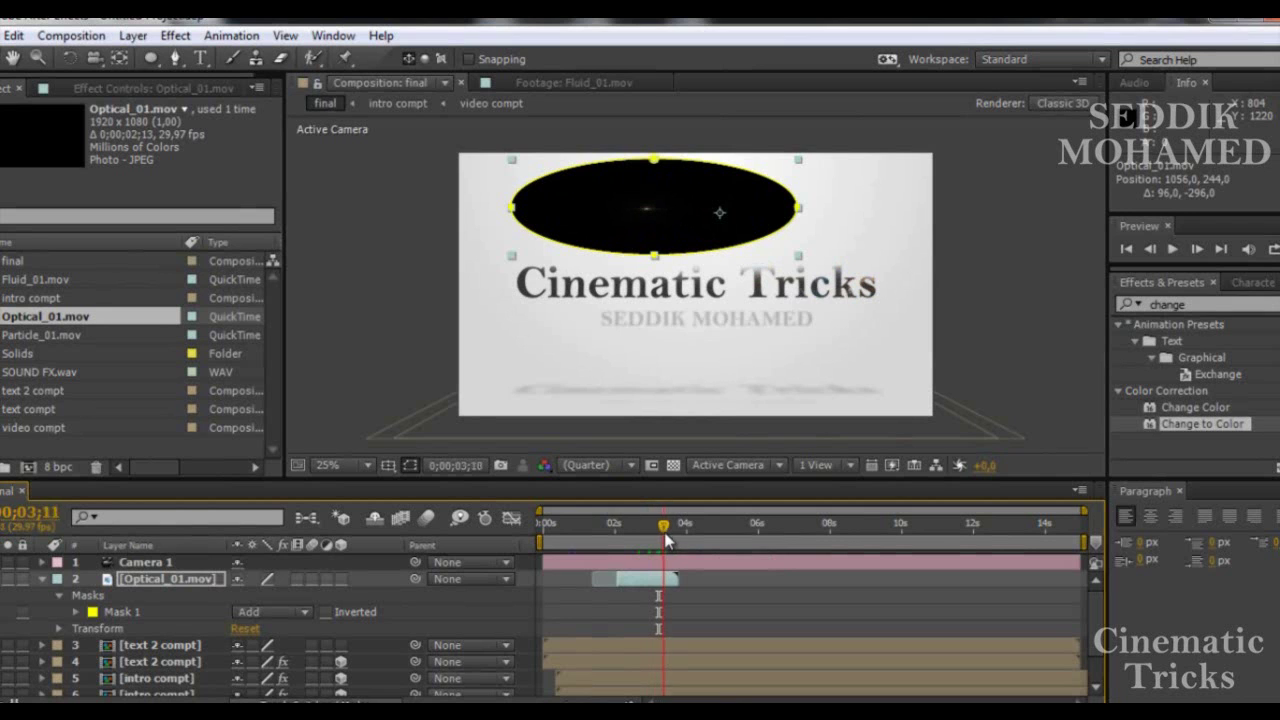
pyautogui.moveTo(639, 245); pyautogui.dragTo(684, 349)
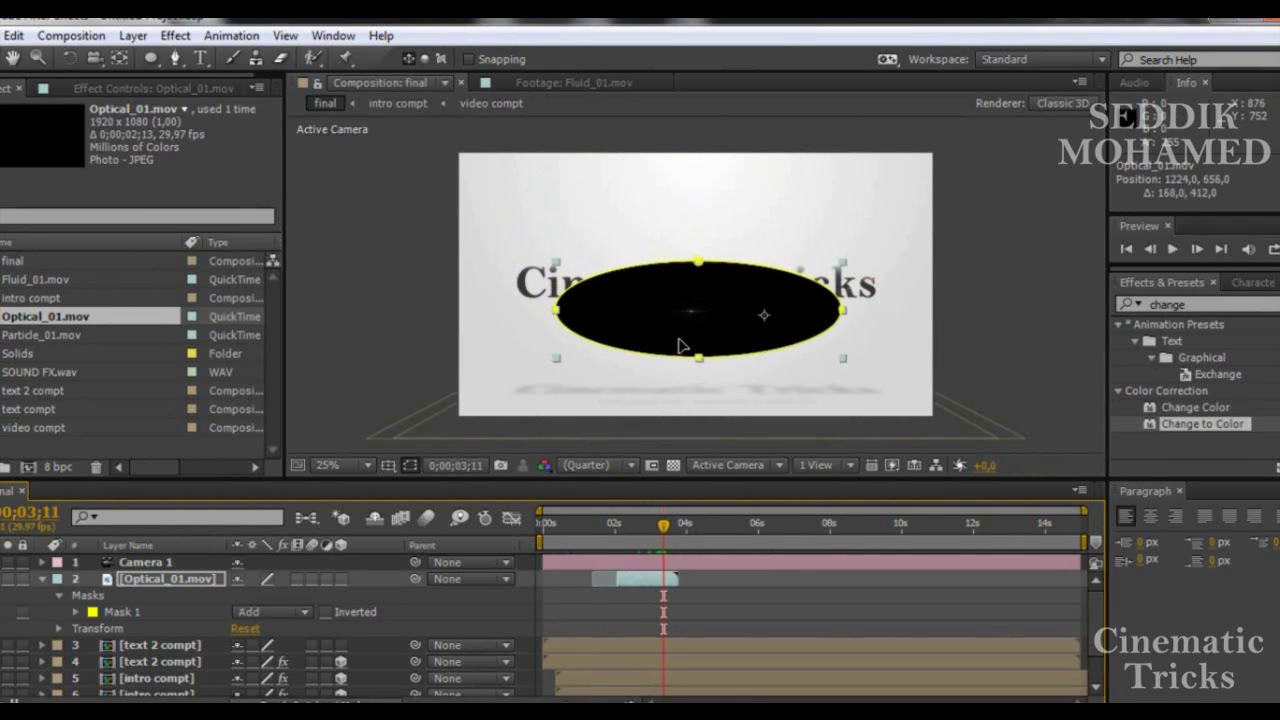
pyautogui.click(266, 611)
# - Set the Optical_01 layer's mode to Add, start it near 2;19, and nudge it up-left
pyautogui.click(150, 591)
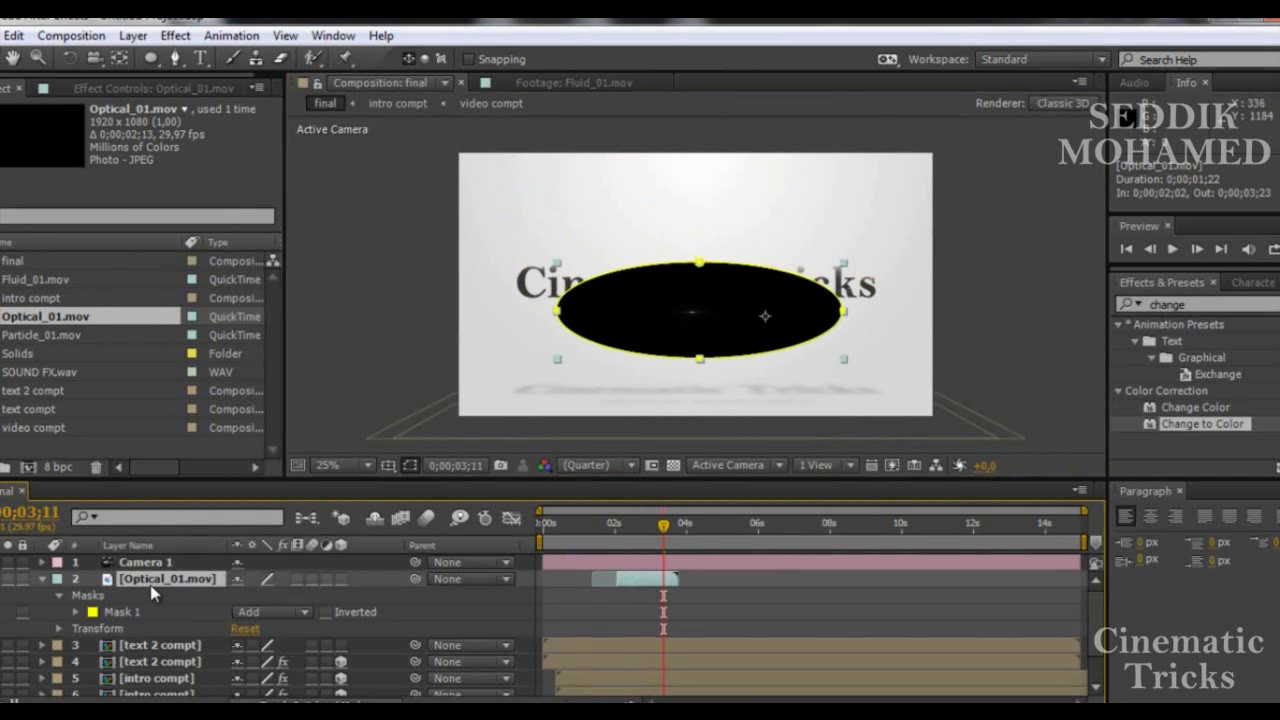
pyautogui.click(268, 695)
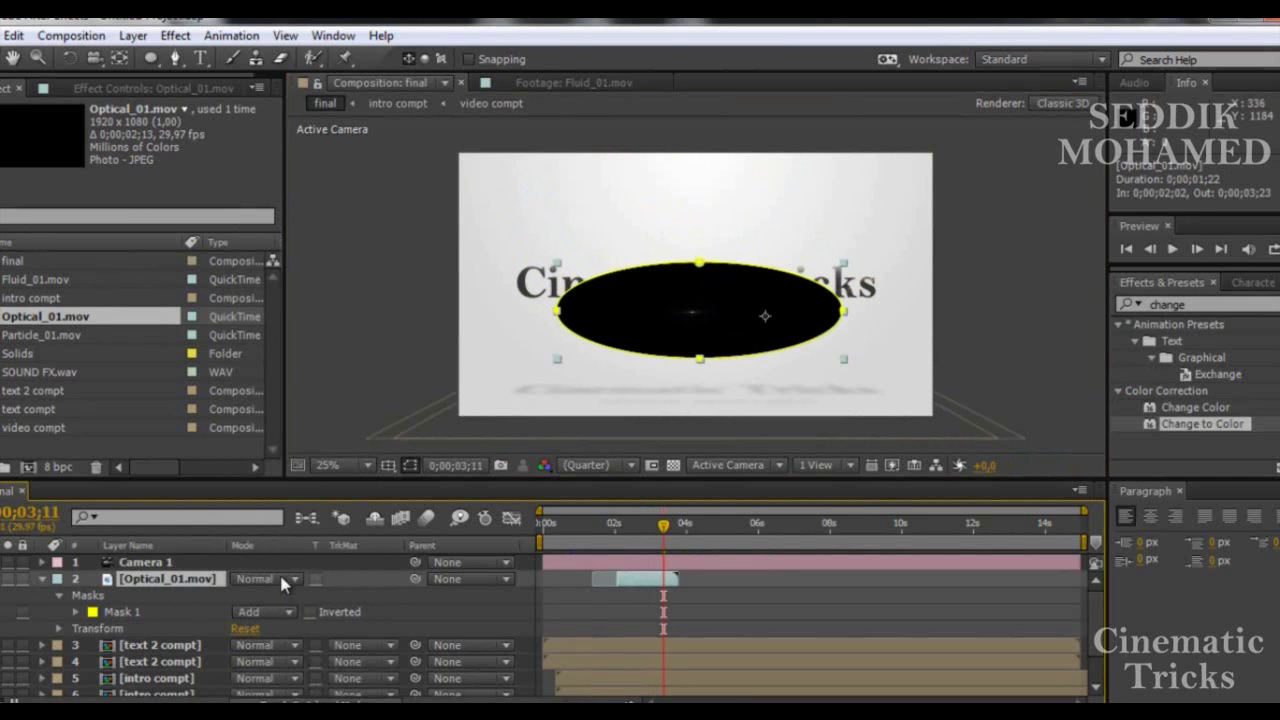
pyautogui.click(284, 580)
pyautogui.click(328, 293)
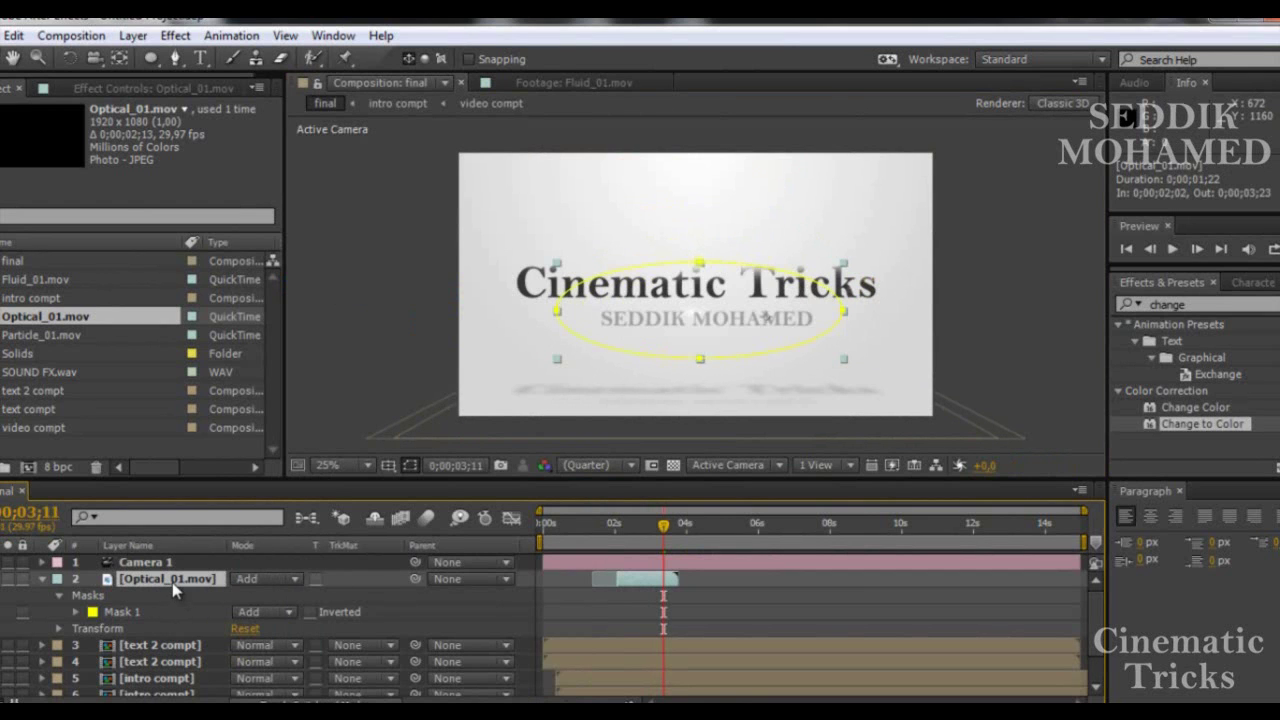
pyautogui.moveTo(630, 585); pyautogui.dragTo(648, 582)
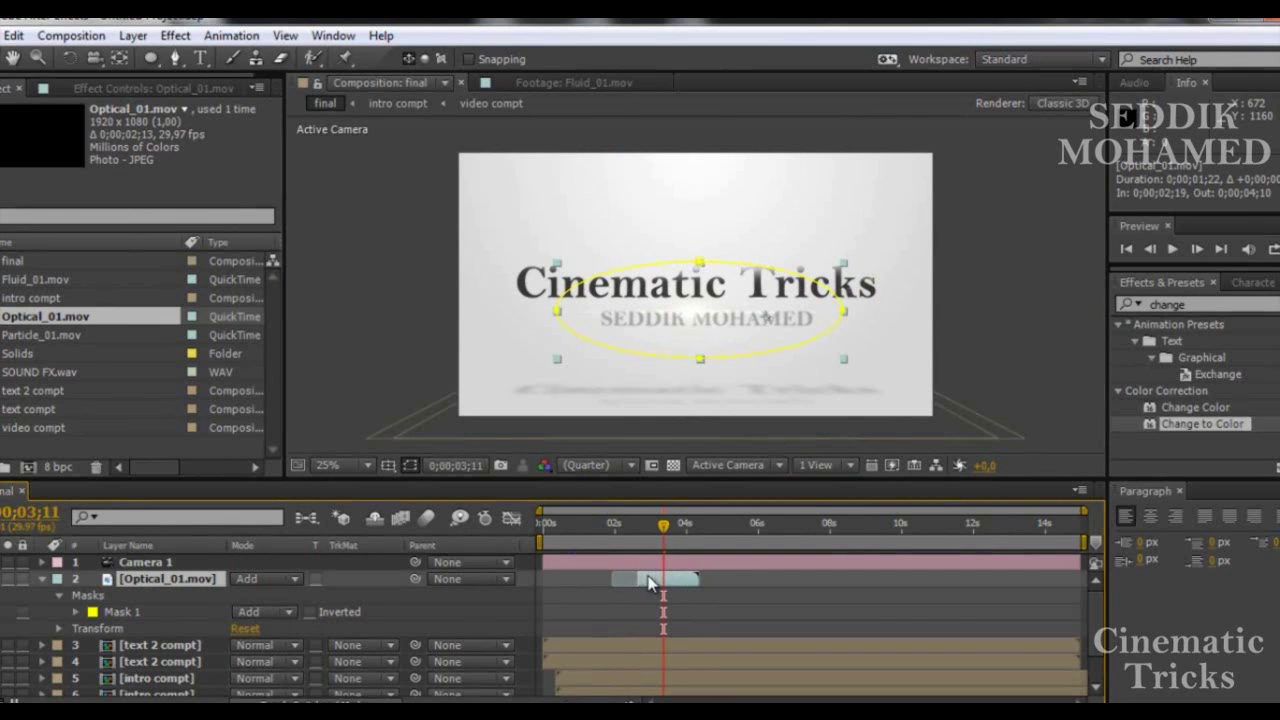
pyautogui.moveTo(705, 352); pyautogui.dragTo(697, 351)
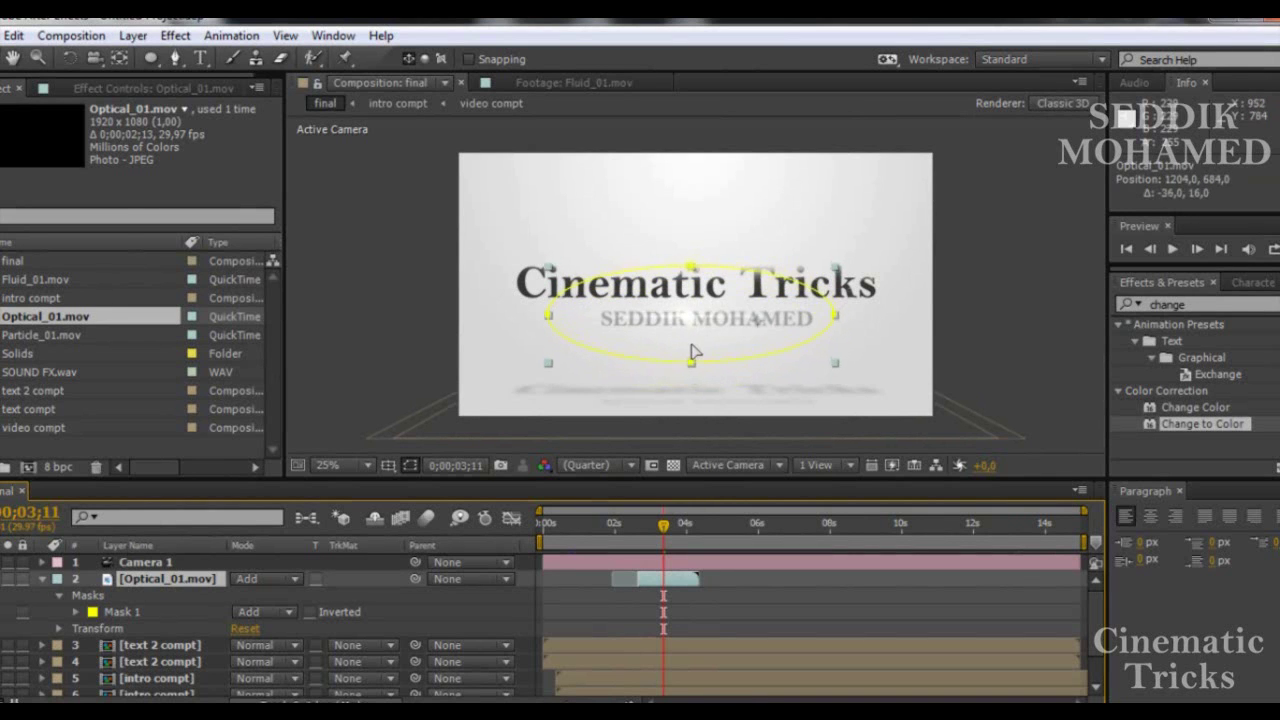
# - In text 2 compt, reduce the name subtitle to 55 px, move it up, and return to final
pyautogui.doubleClick(160, 645)
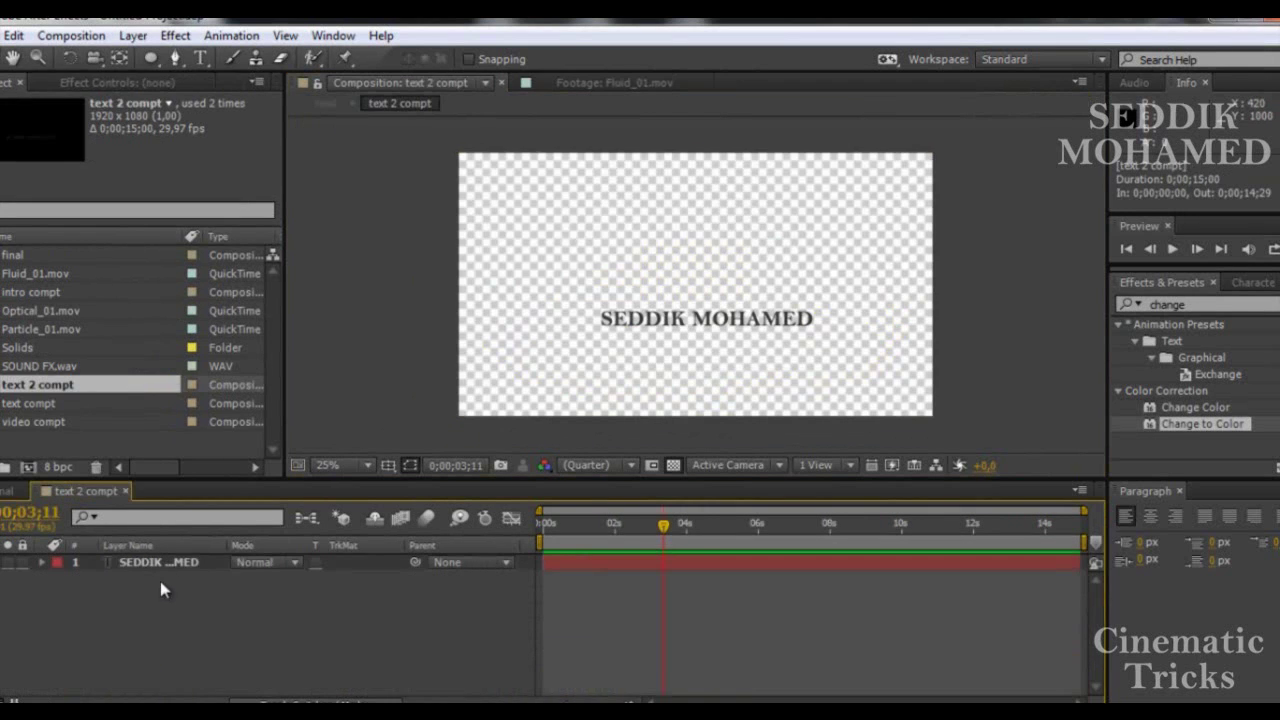
pyautogui.click(160, 562)
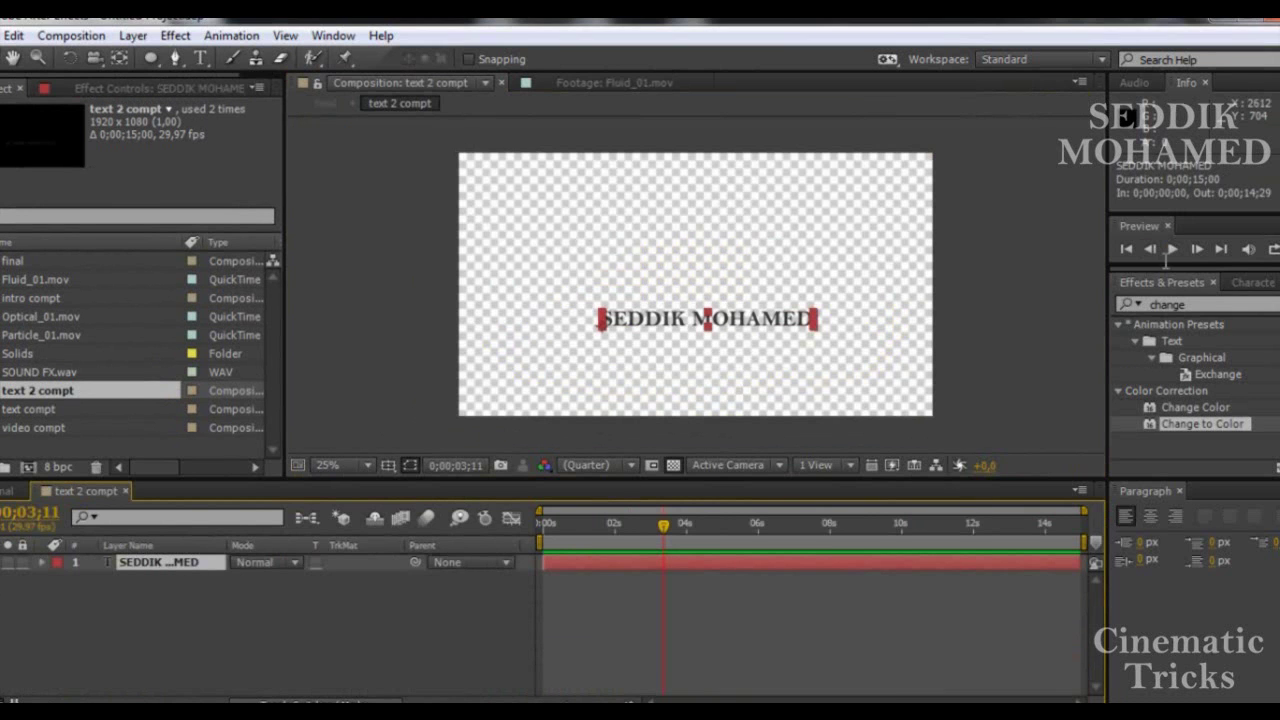
pyautogui.click(1245, 283)
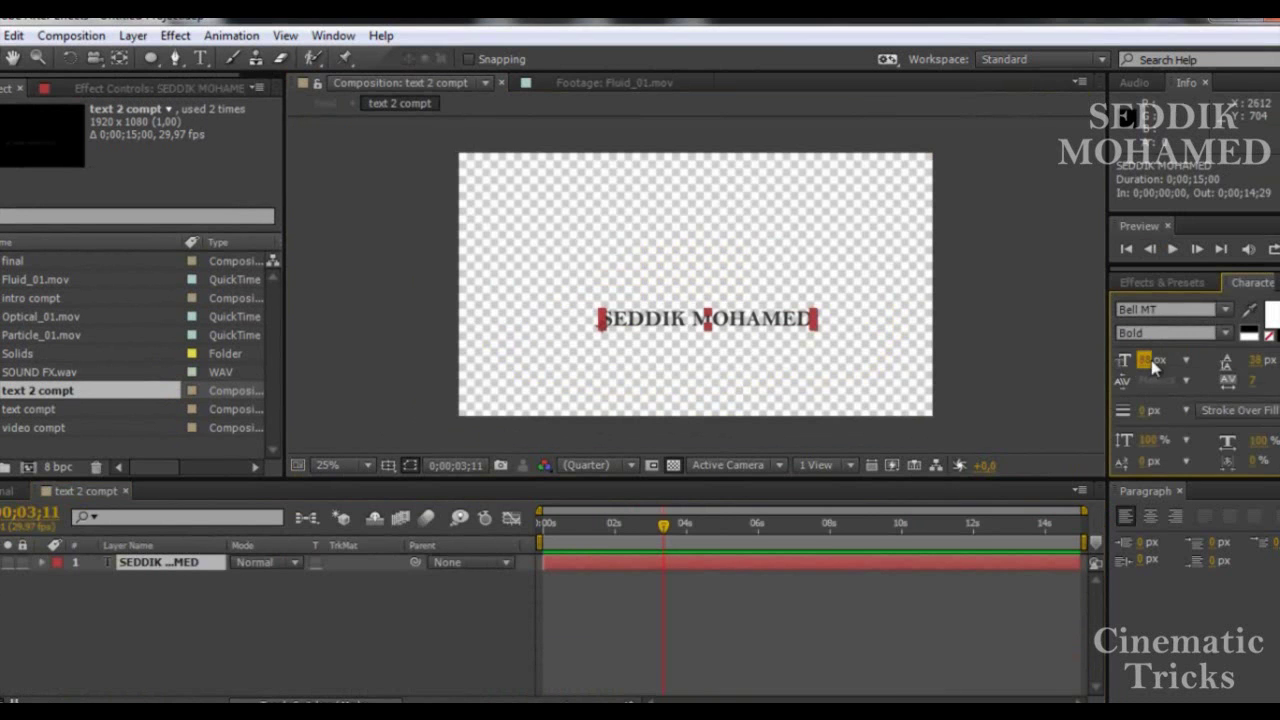
pyautogui.moveTo(1152, 366); pyautogui.dragTo(1124, 361)
pyautogui.moveTo(1145, 360); pyautogui.dragTo(1128, 368)
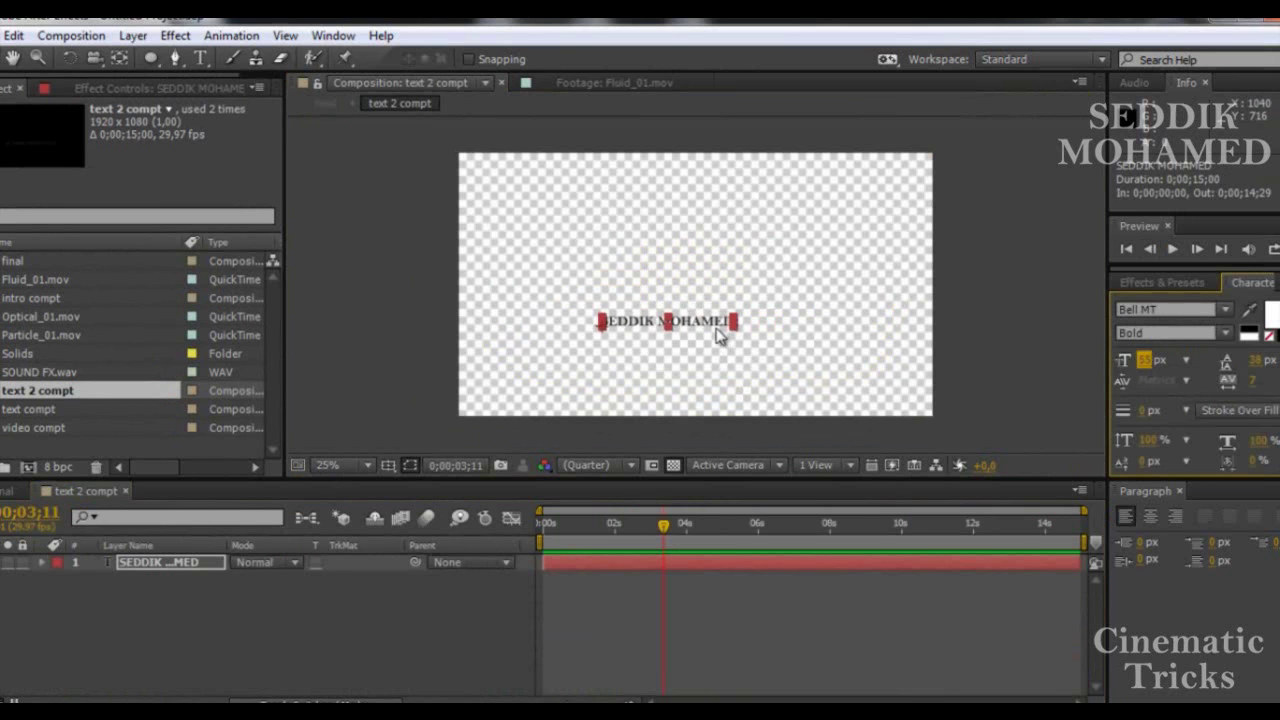
pyautogui.moveTo(716, 326); pyautogui.dragTo(736, 315)
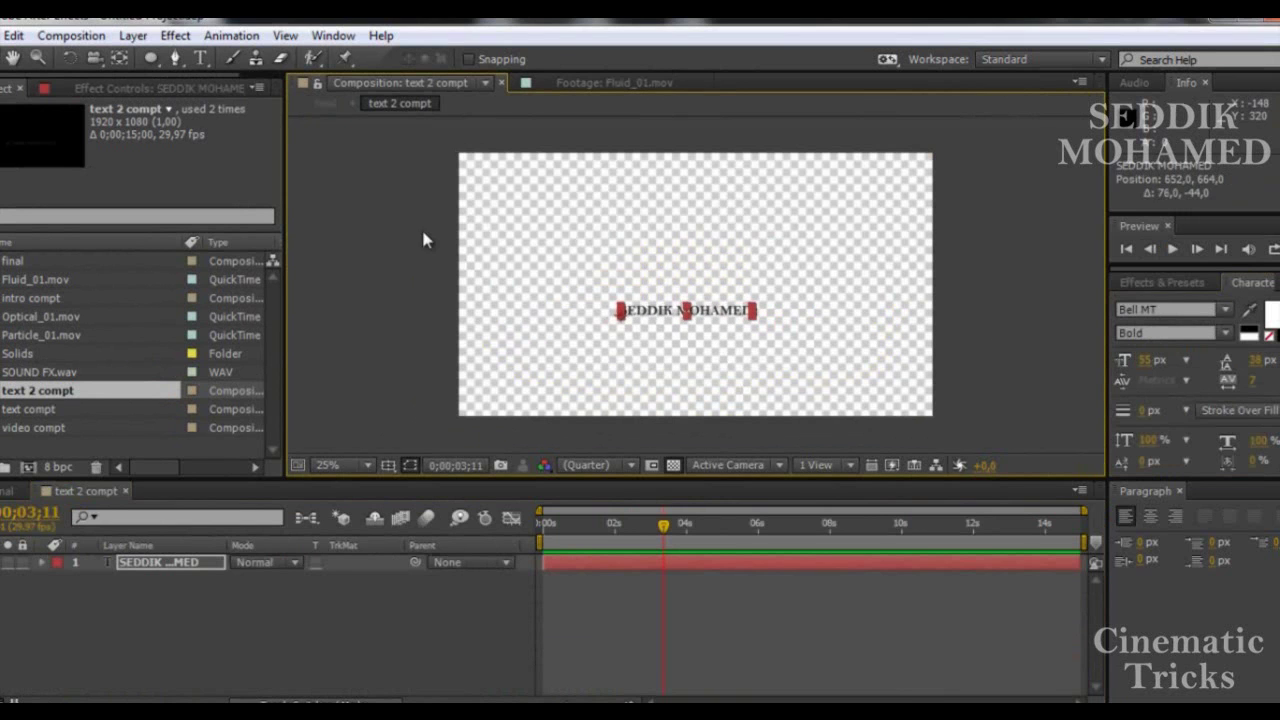
pyautogui.click(143, 89)
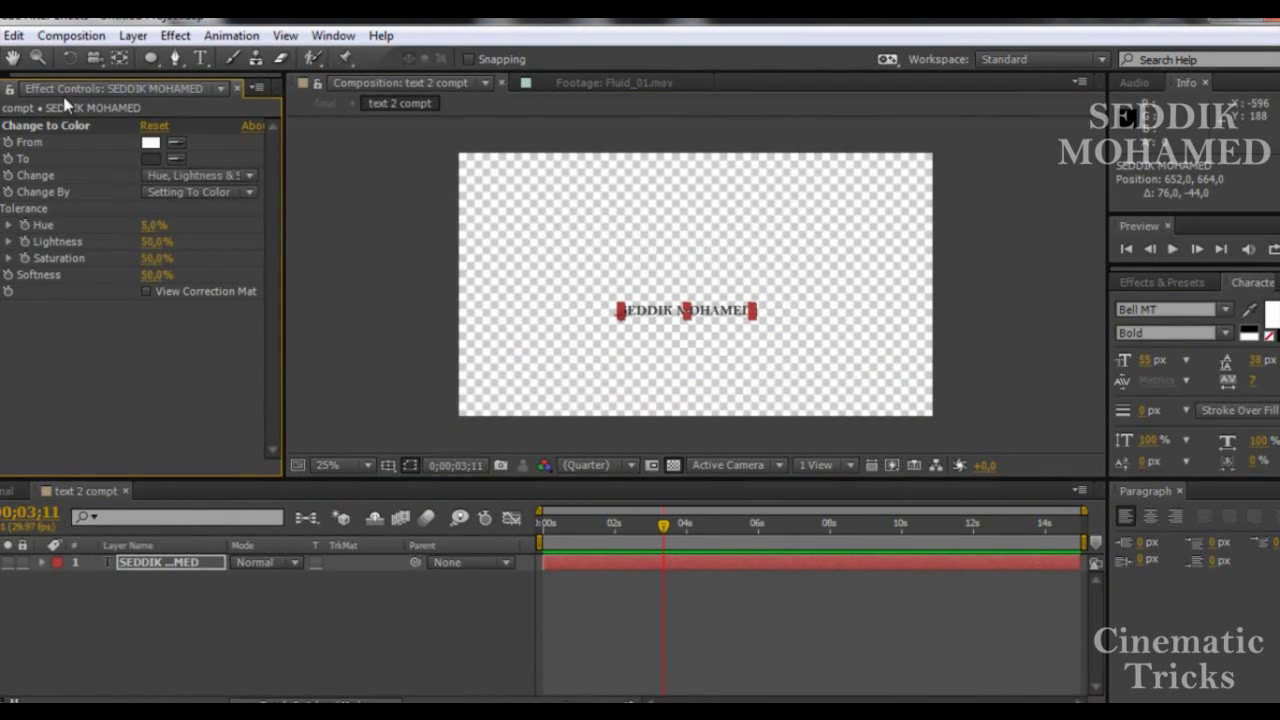
pyautogui.click(10, 491)
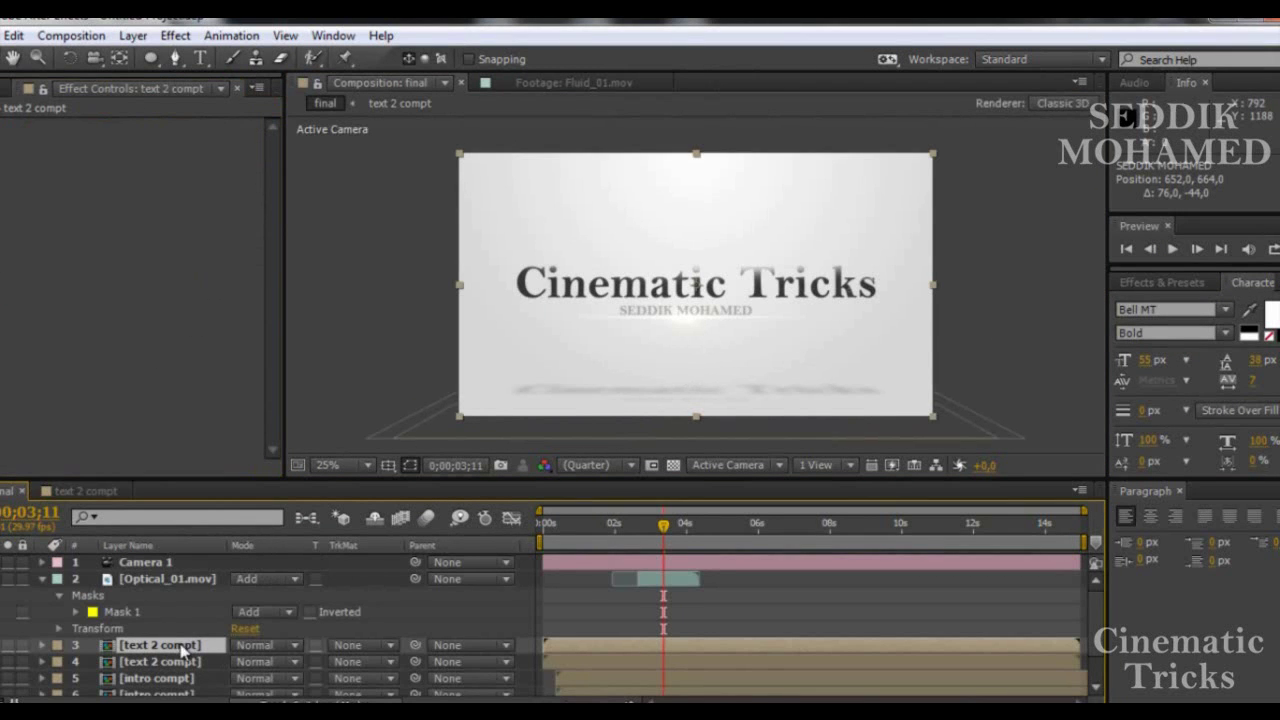
# - Nudge the Optical_01 flare's position and scrub to 3;21 to check its glow over the title
pyautogui.click(176, 580)
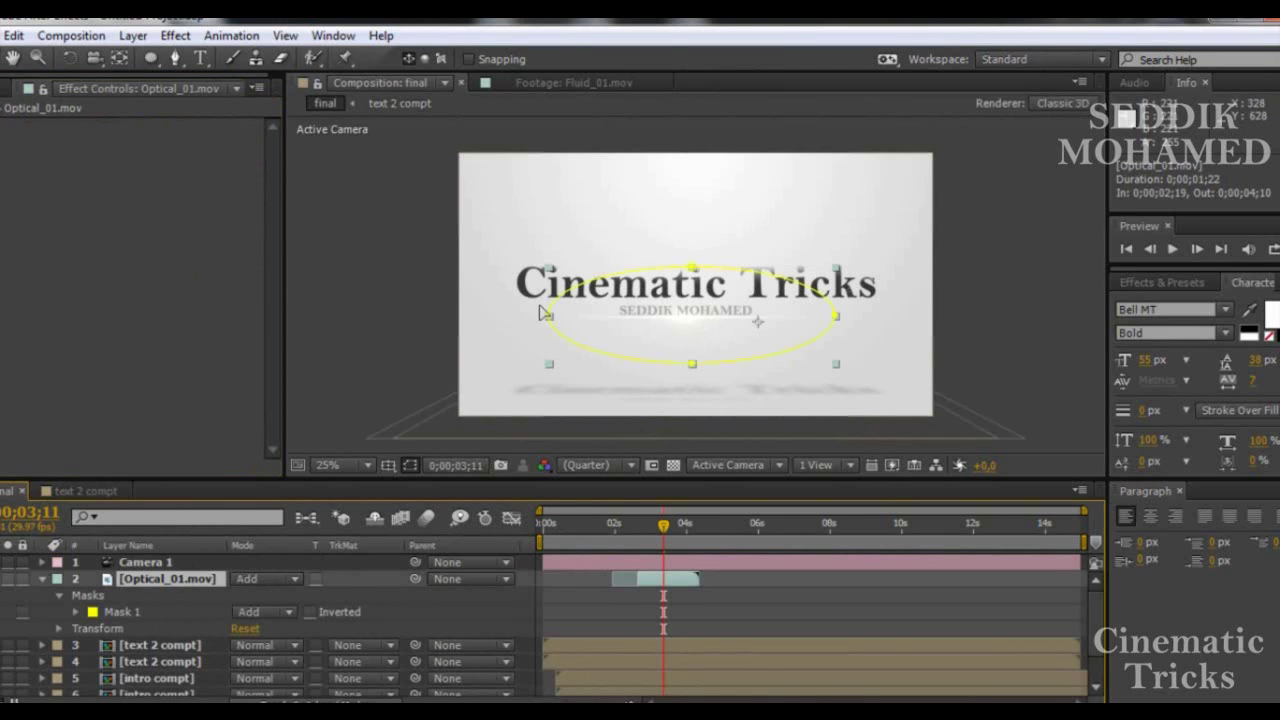
pyautogui.moveTo(684, 340); pyautogui.dragTo(684, 337)
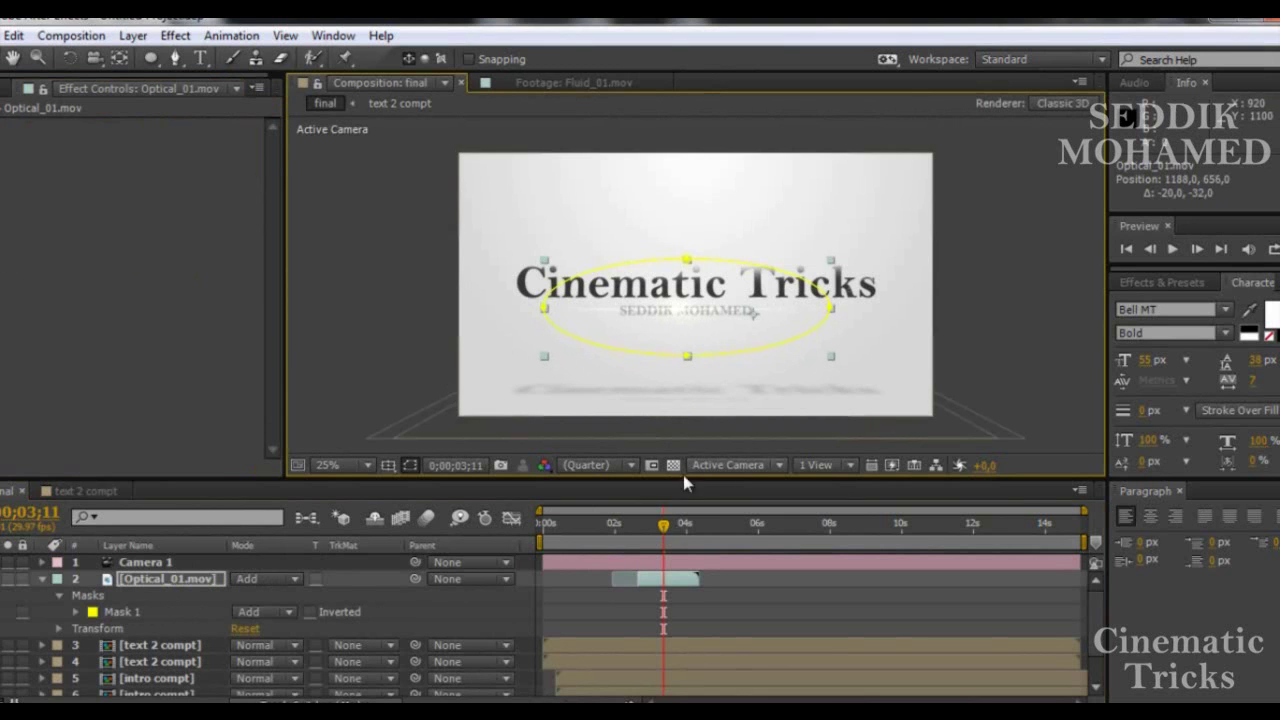
pyautogui.click(669, 527)
pyautogui.moveTo(670, 532); pyautogui.dragTo(646, 533)
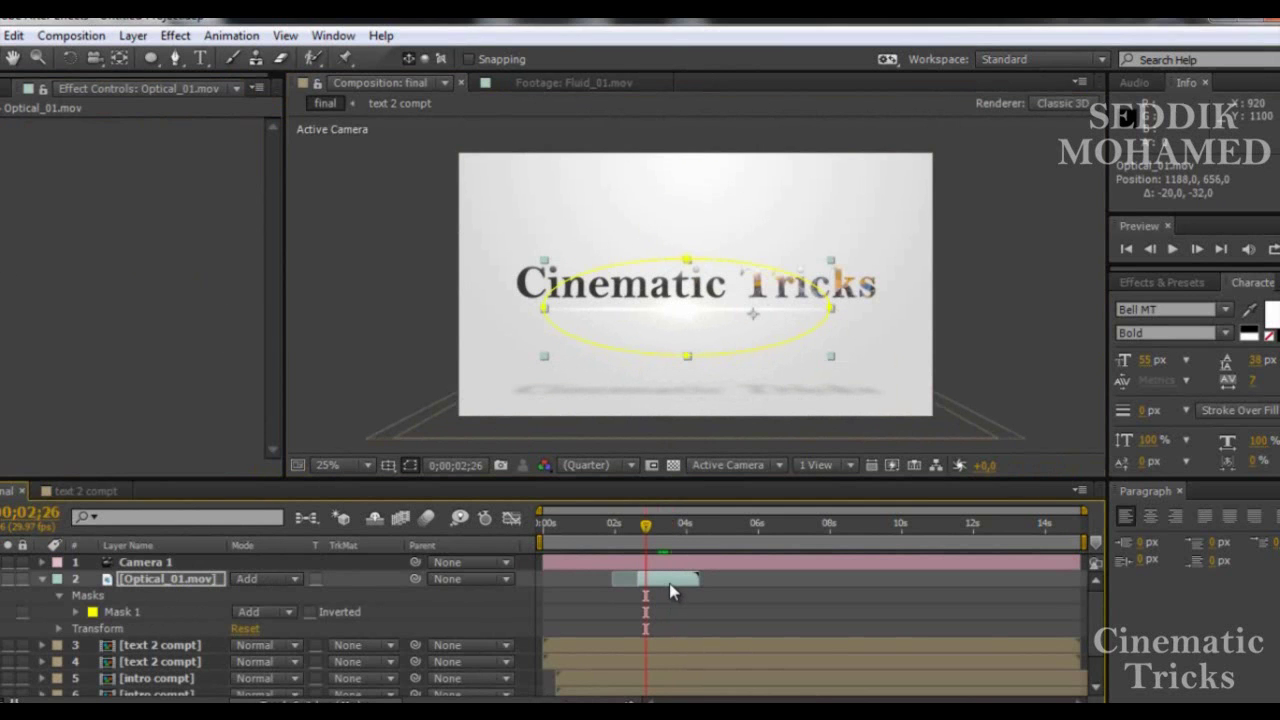
pyautogui.click(670, 584)
pyautogui.click(638, 525)
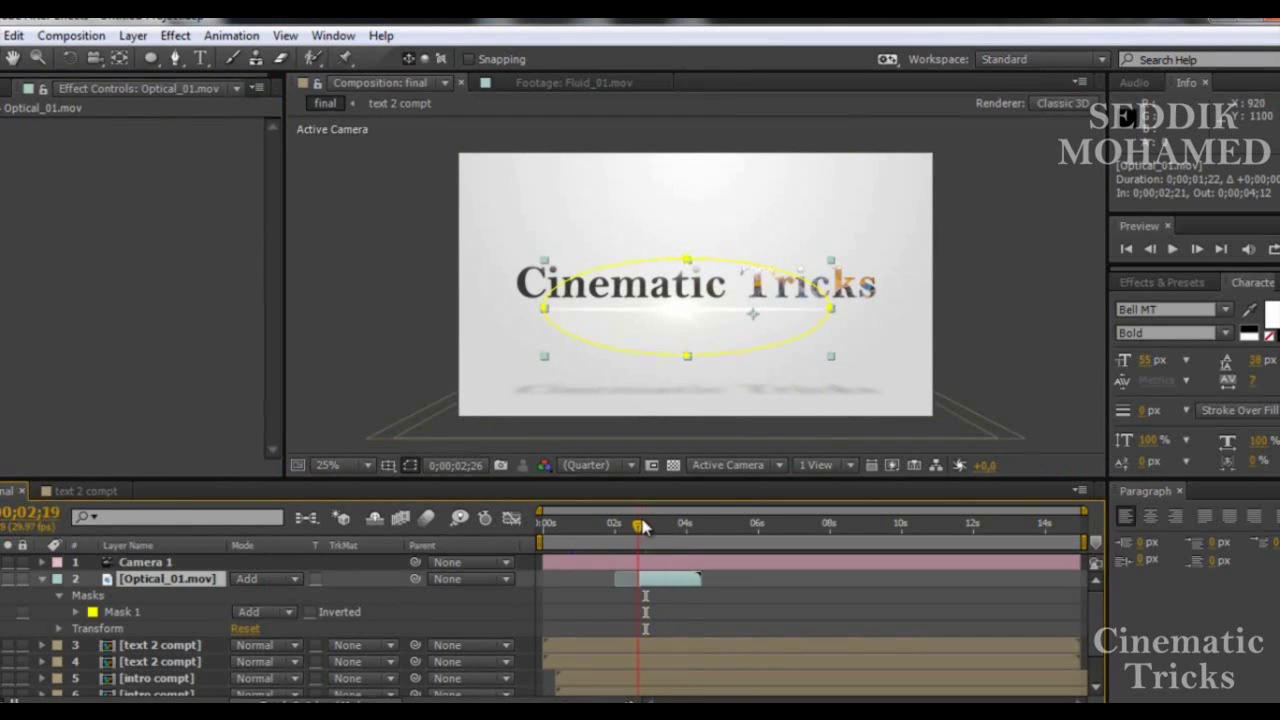
pyautogui.click(657, 525)
pyautogui.moveTo(657, 525); pyautogui.dragTo(678, 527)
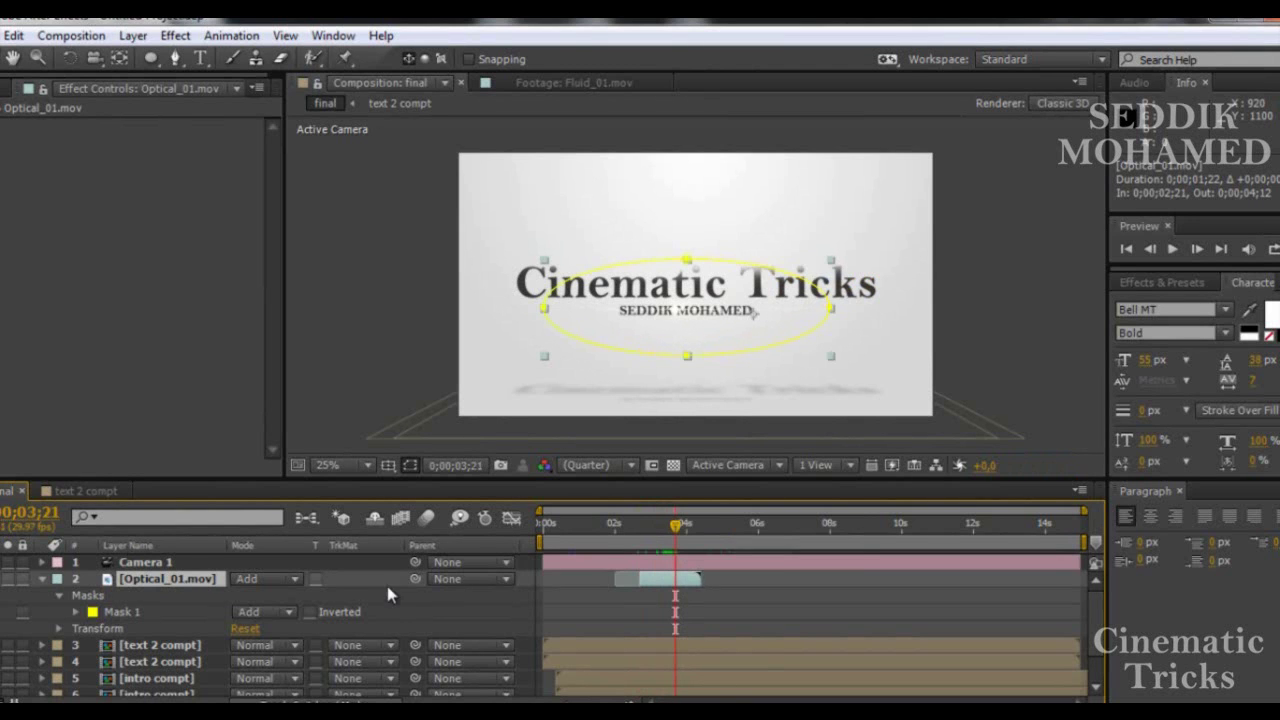
pyautogui.click(41, 579)
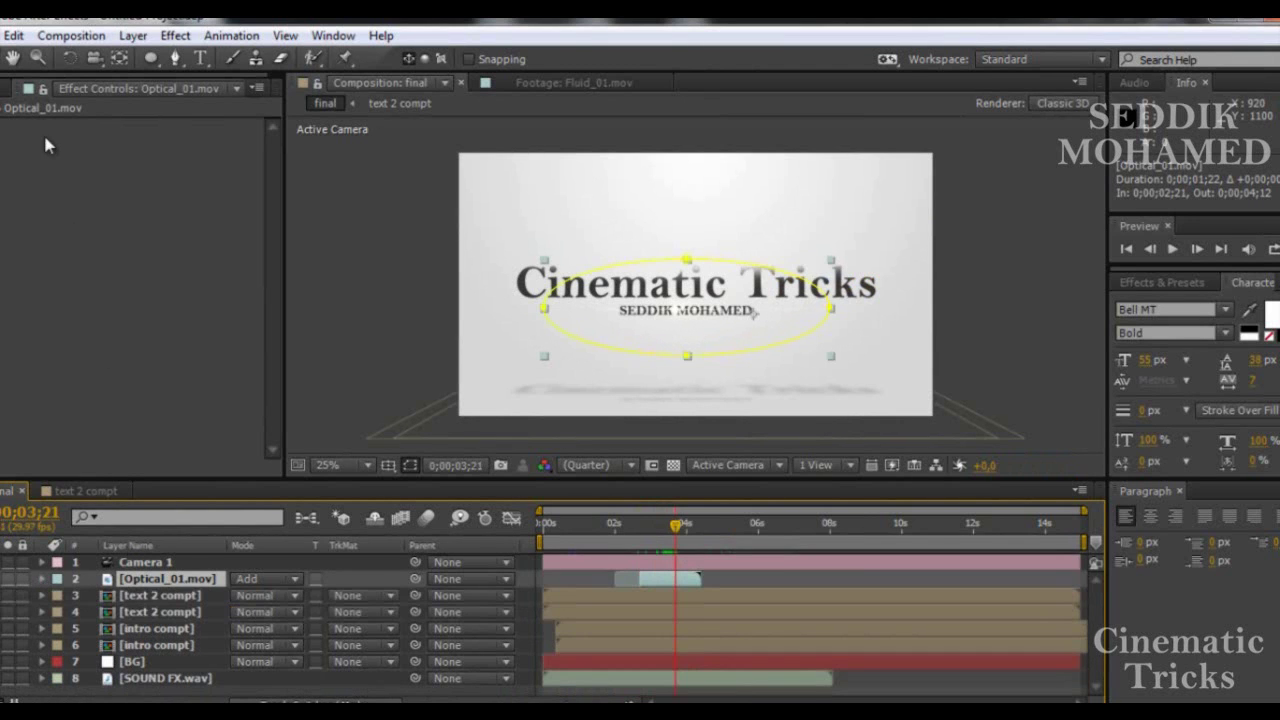
# - Drag Fluid_01.mov into the final comp and duplicate it twice at an early splash frame
pyautogui.click(6, 89)
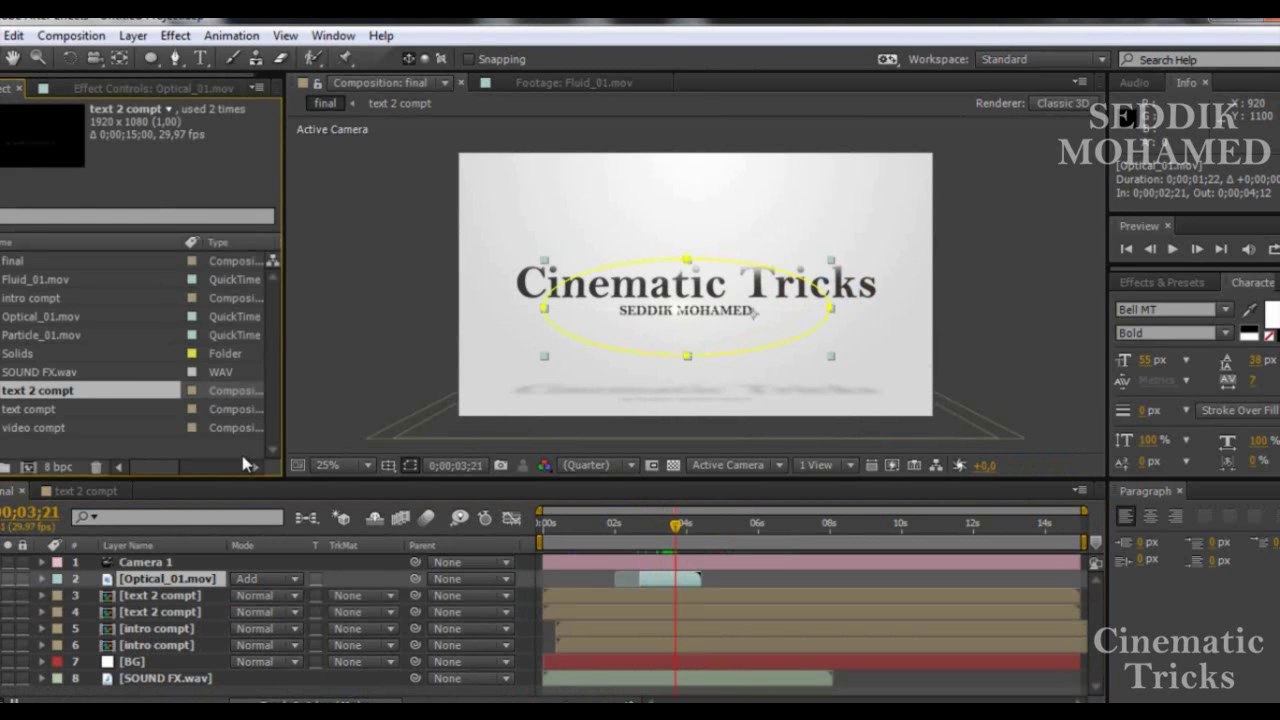
pyautogui.moveTo(50, 281)
pyautogui.mouseDown()
pyautogui.moveTo(99, 383)
pyautogui.moveTo(140, 570)
pyautogui.mouseUp()
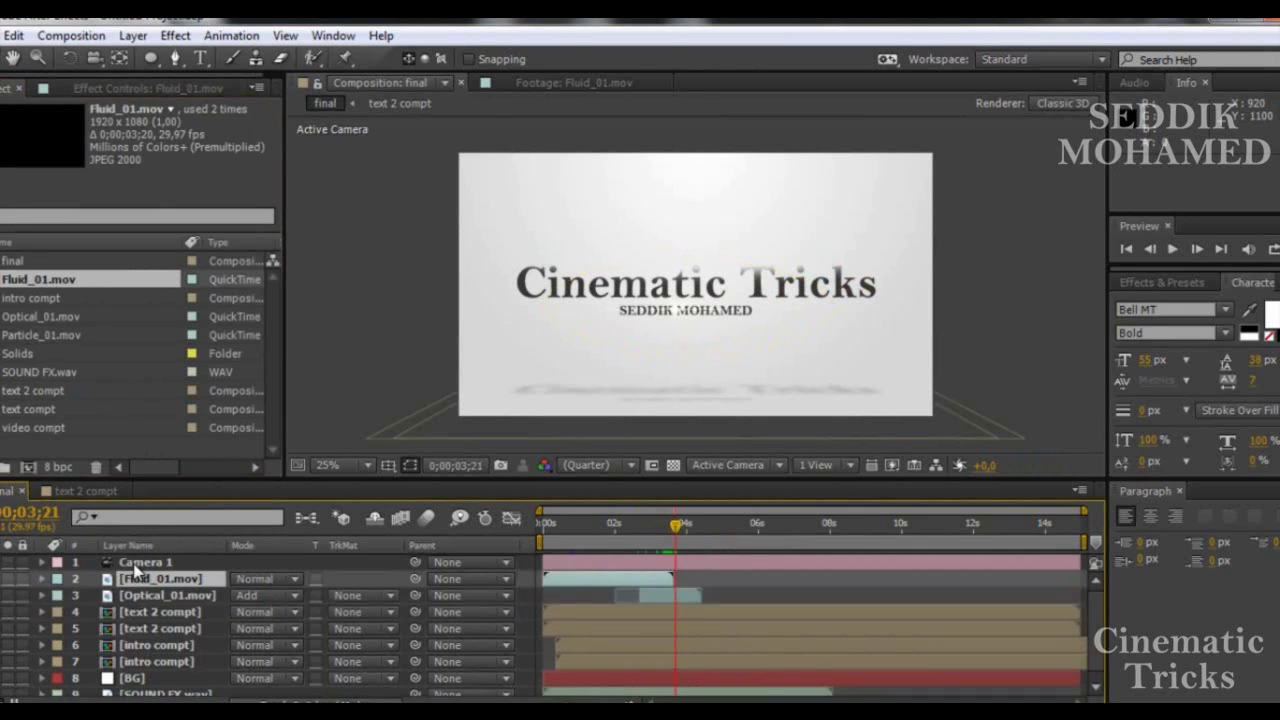
pyautogui.click(554, 528)
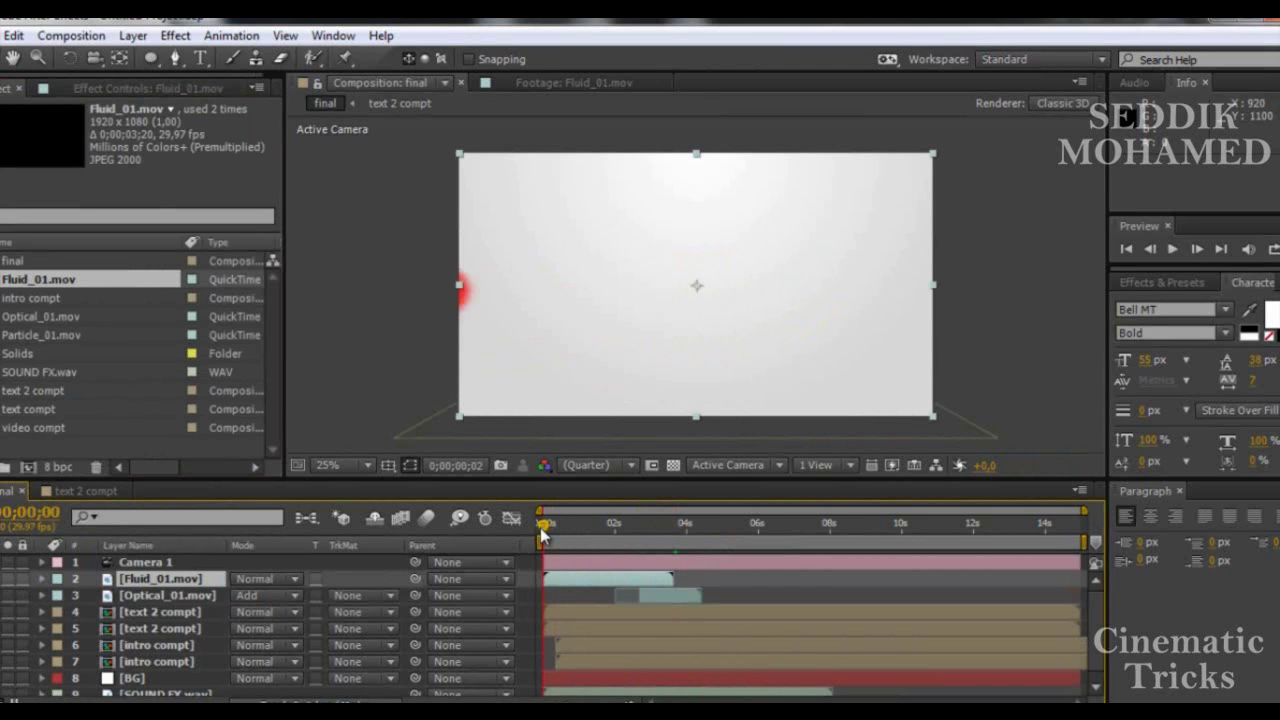
pyautogui.moveTo(557, 535); pyautogui.dragTo(560, 535)
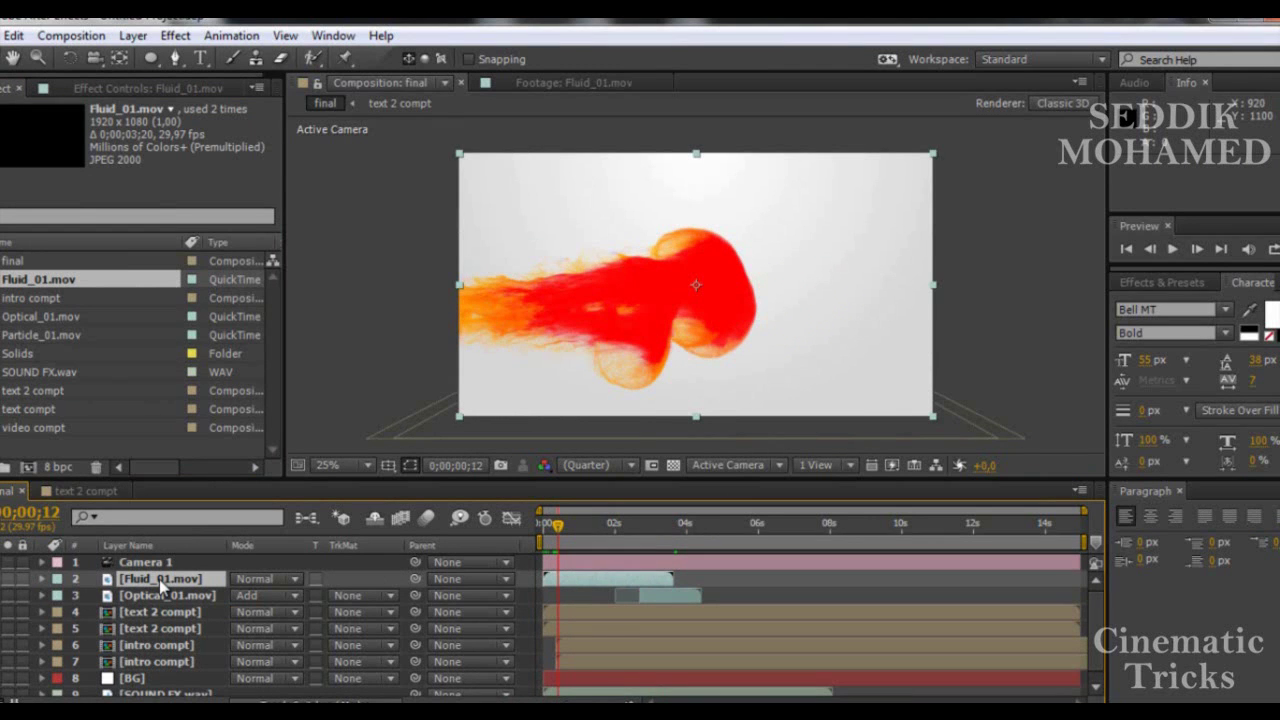
pyautogui.hotkey('ctrl', 'd')
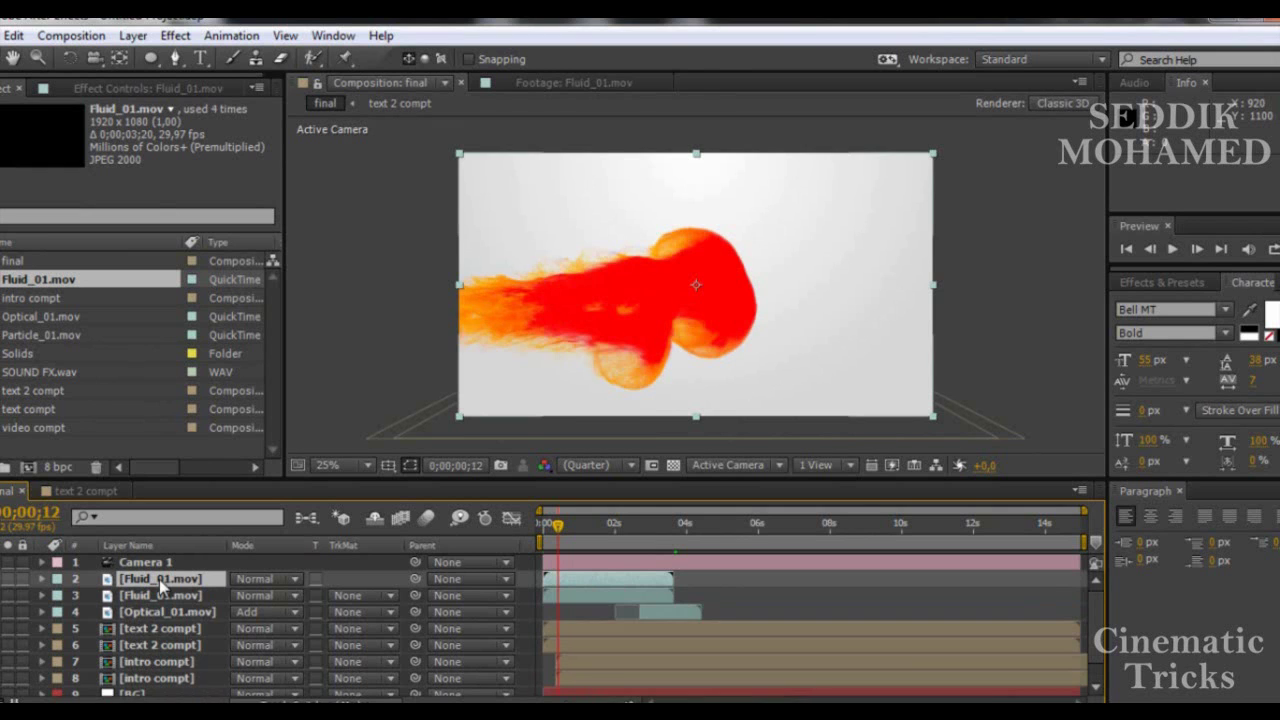
pyautogui.hotkey('ctrl', 'd')
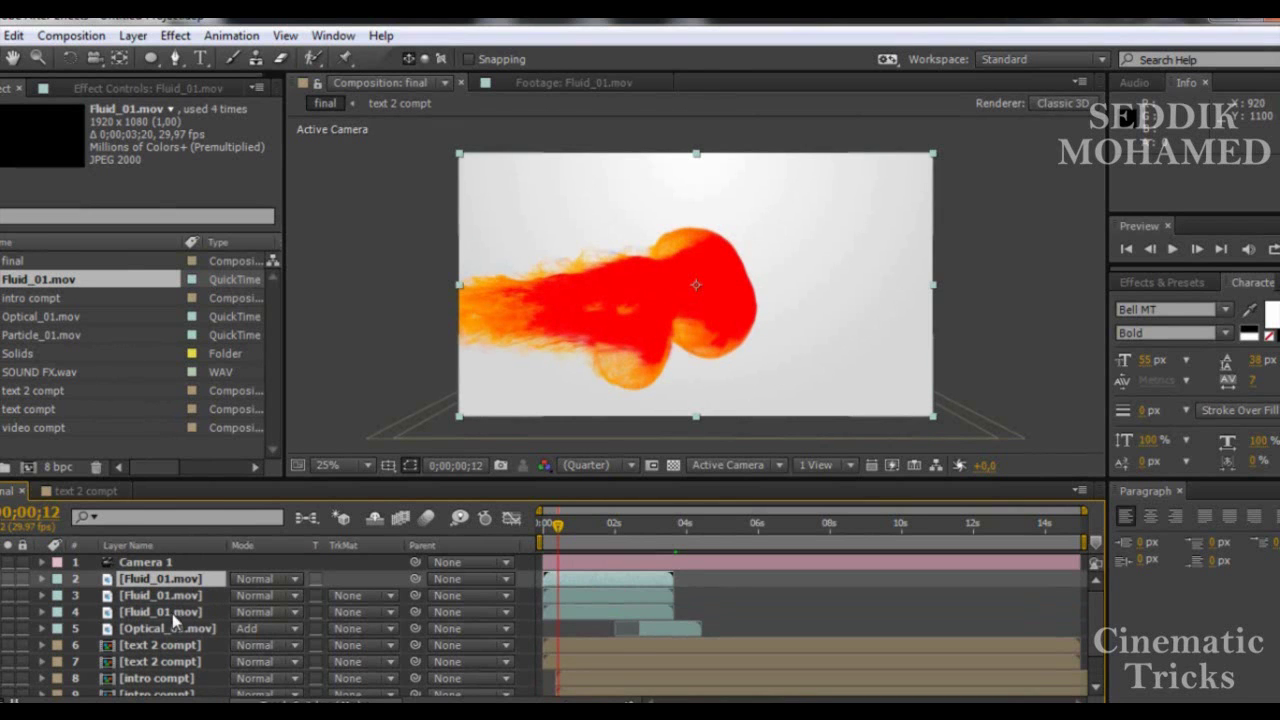
pyautogui.click(172, 613)
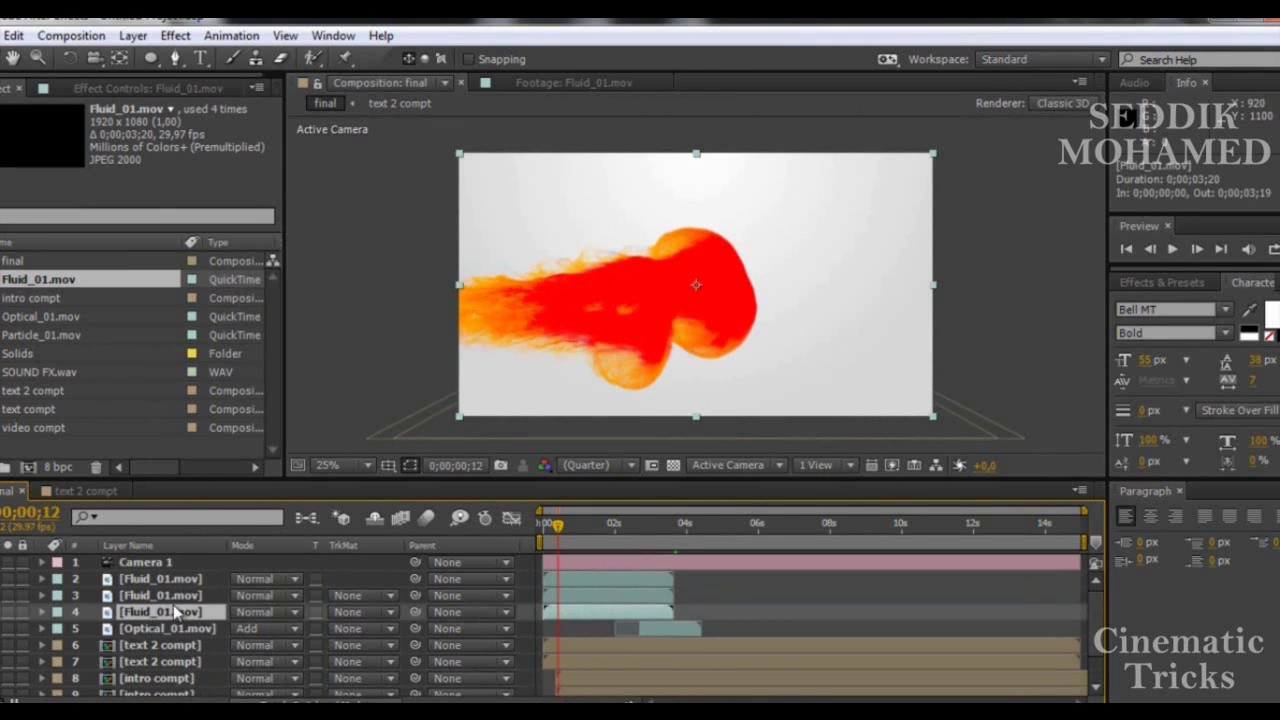
# - Make the lowest Fluid_01 copy 3D, rotate it to 272° X Orientation, and lower it to the floor
pyautogui.press('F4')
pyautogui.click(341, 611)
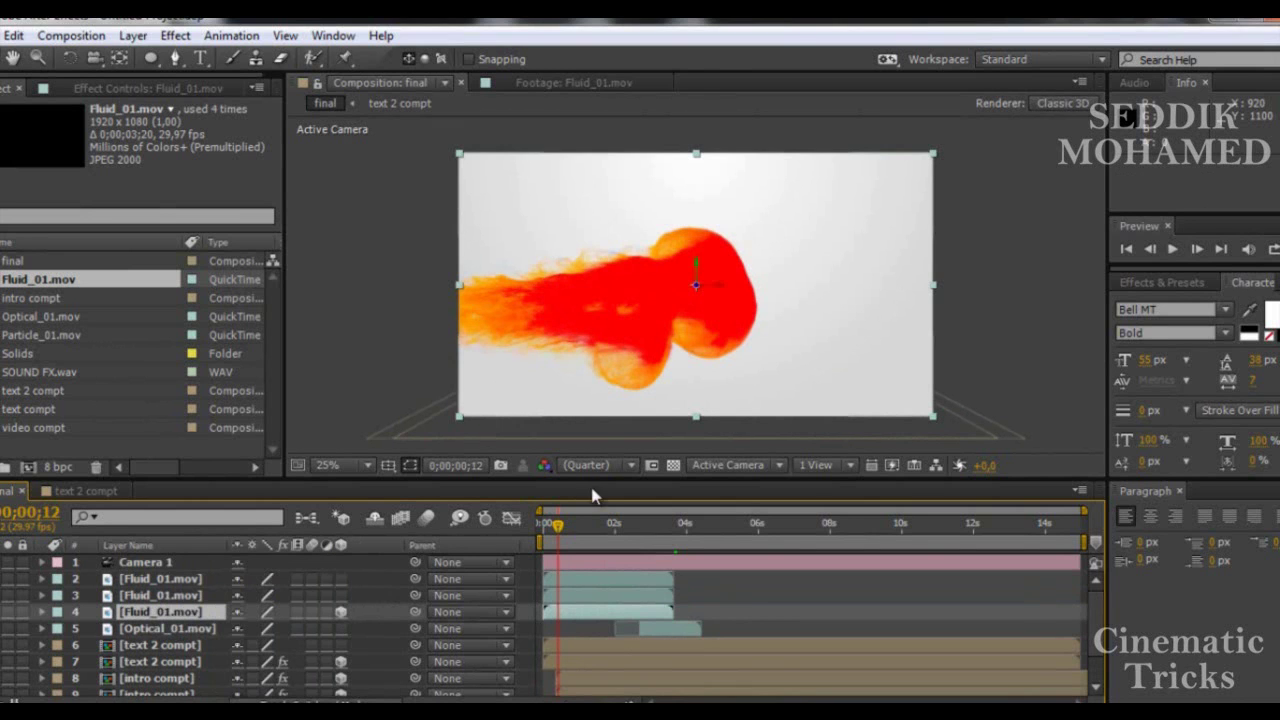
pyautogui.click(69, 58)
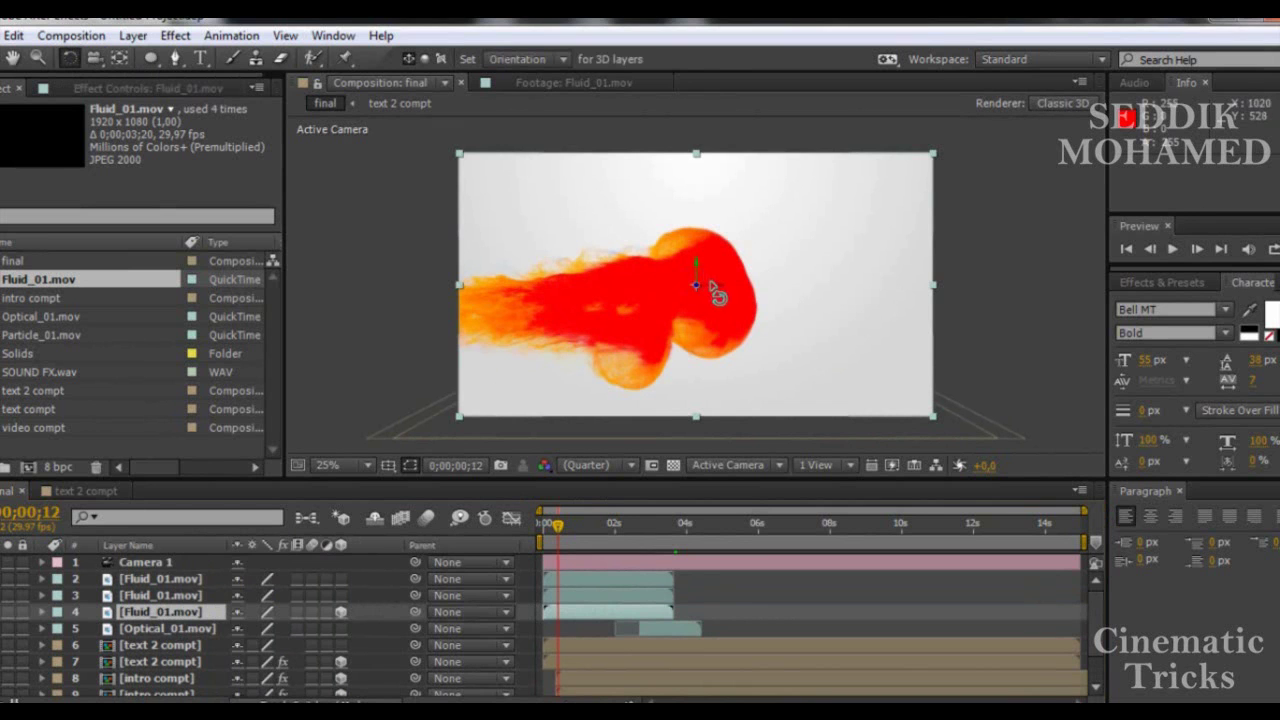
pyautogui.moveTo(714, 284); pyautogui.dragTo(708, 262)
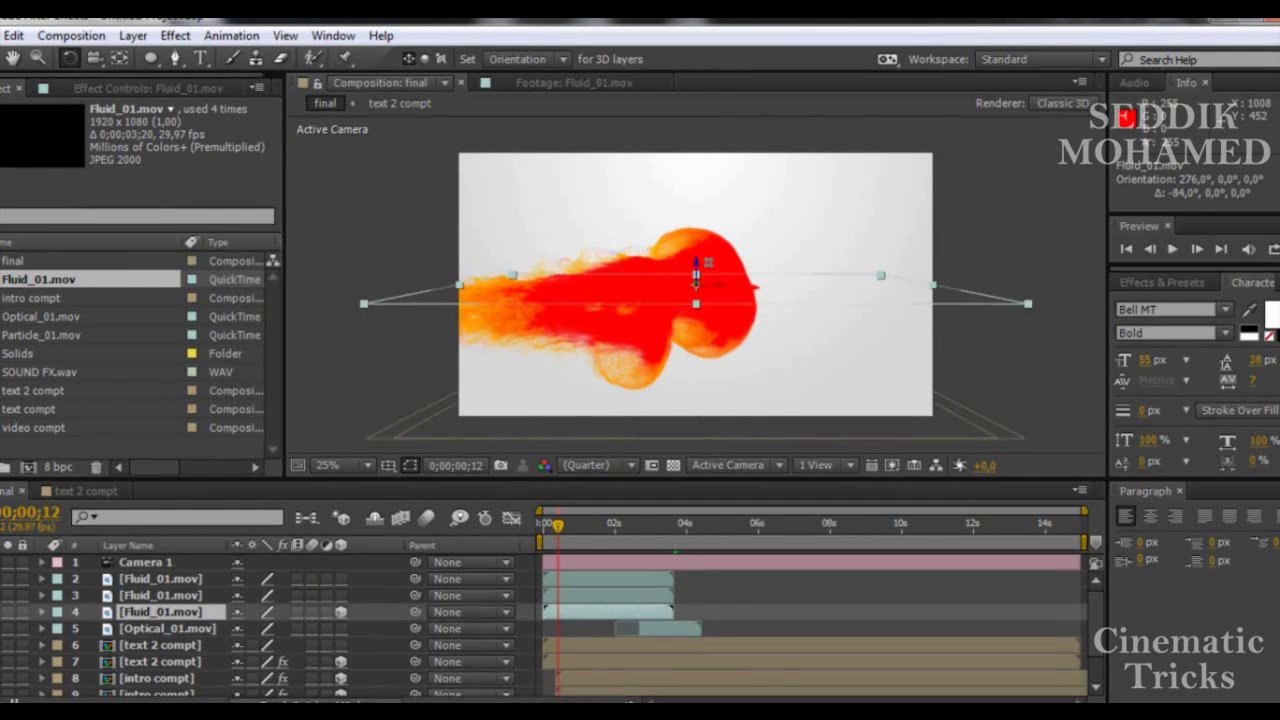
pyautogui.press('v')
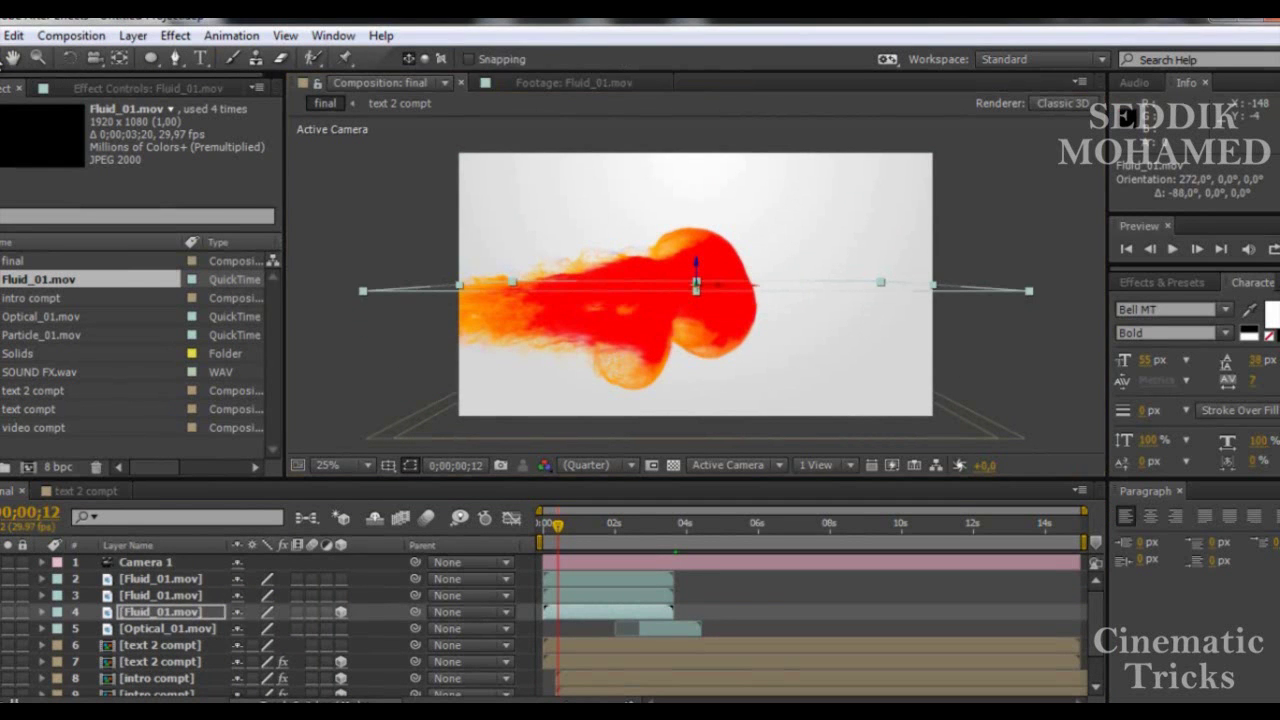
pyautogui.moveTo(697, 263); pyautogui.dragTo(716, 376)
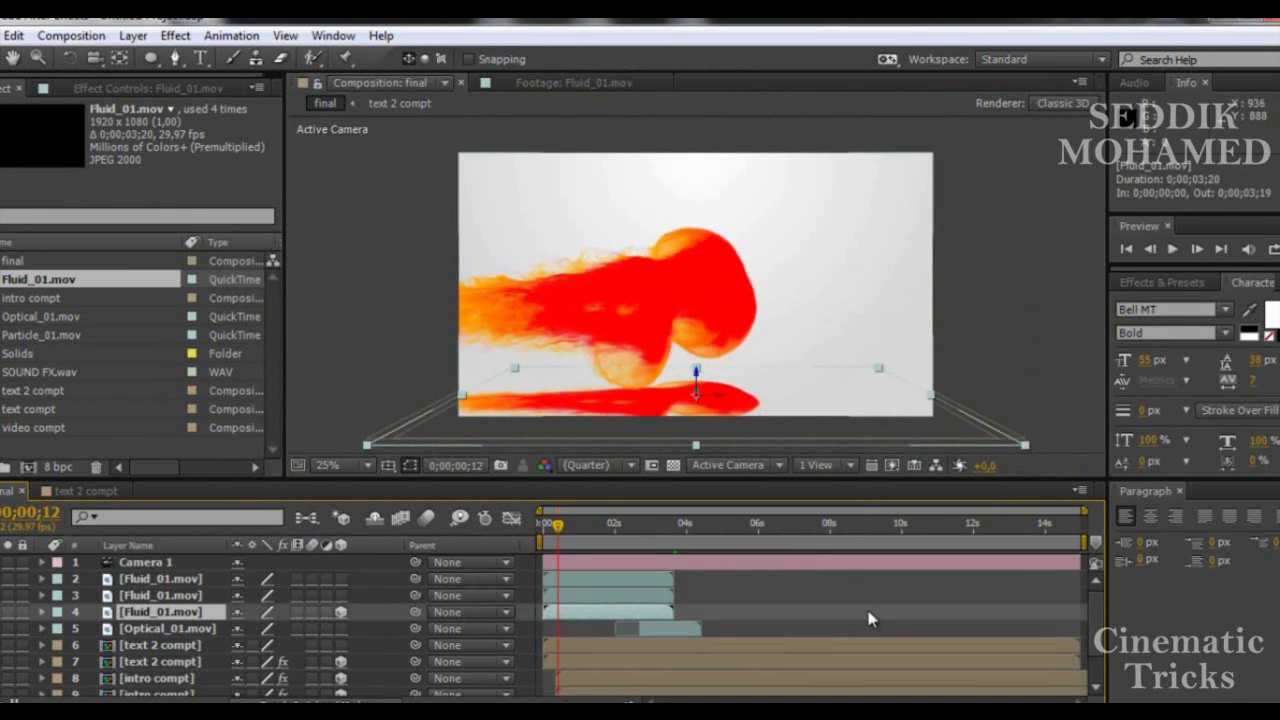
pyautogui.scroll(-2, 1094, 620)
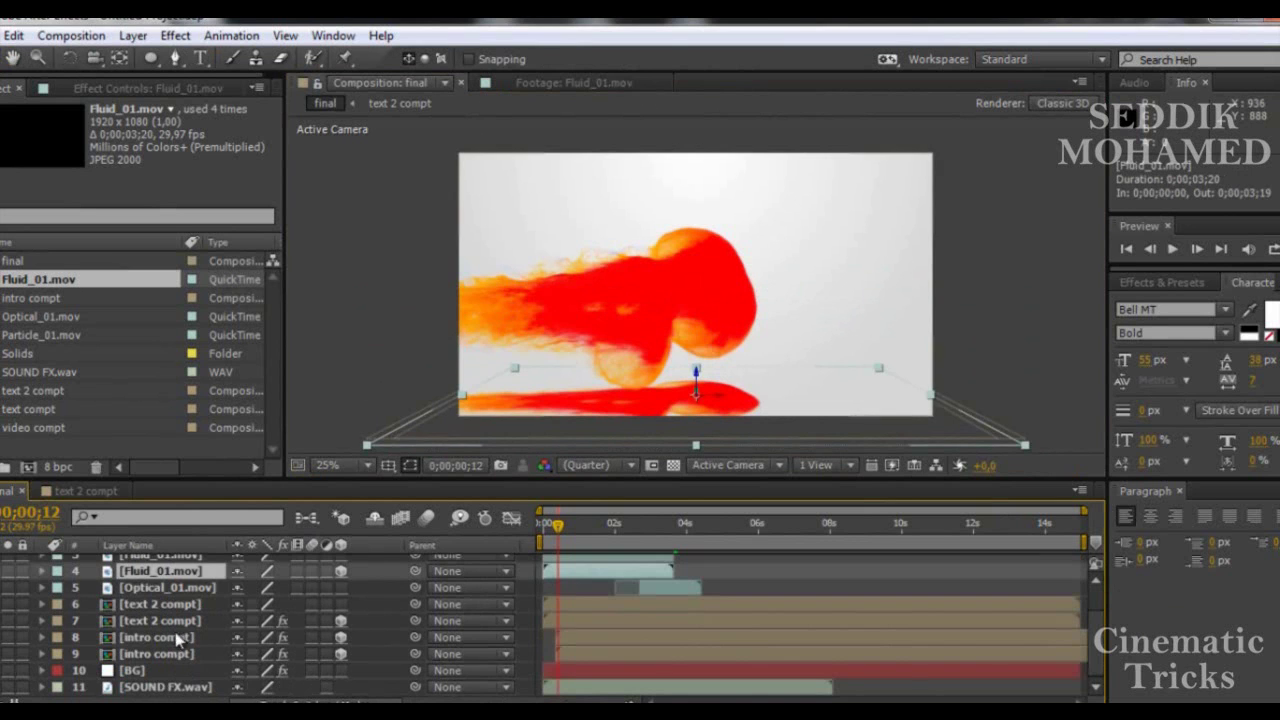
# - Select the Fill and Fast Blur effects in the intro compt's Effect Controls
pyautogui.click(175, 654)
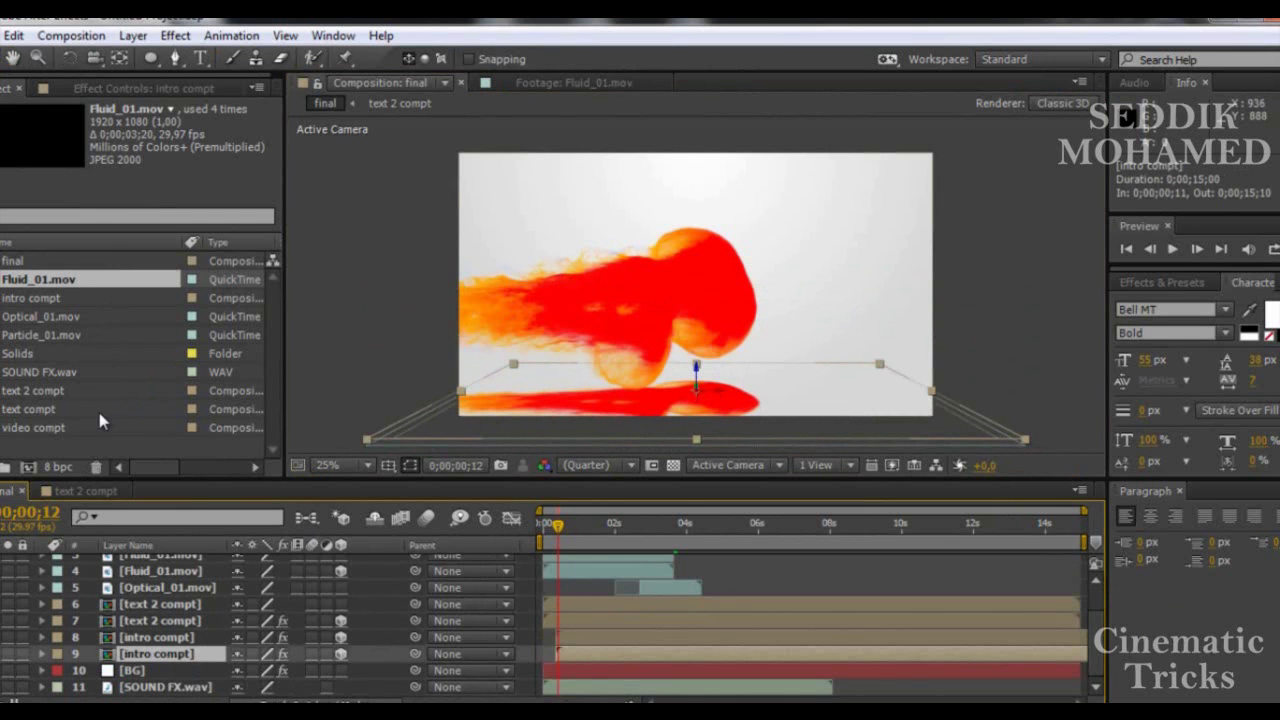
pyautogui.click(98, 87)
pyautogui.click(16, 162)
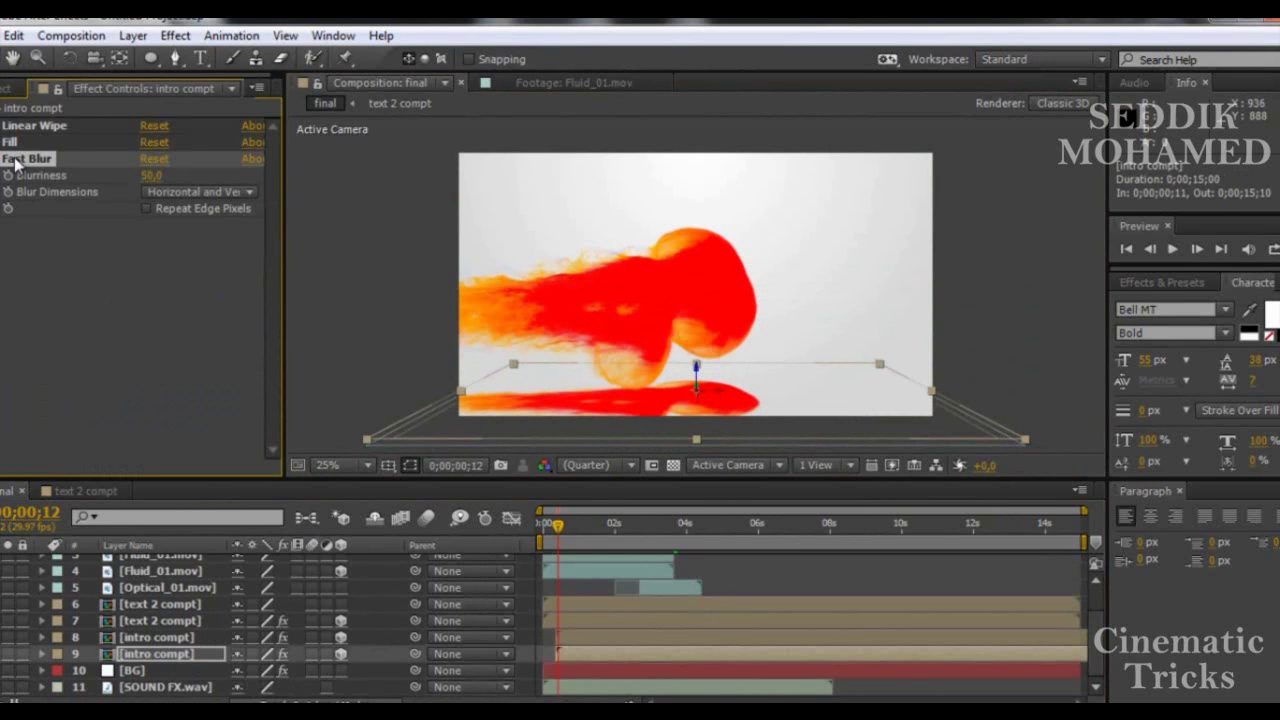
pyautogui.keyDown('shift'); pyautogui.click(14, 145); pyautogui.keyUp('shift')
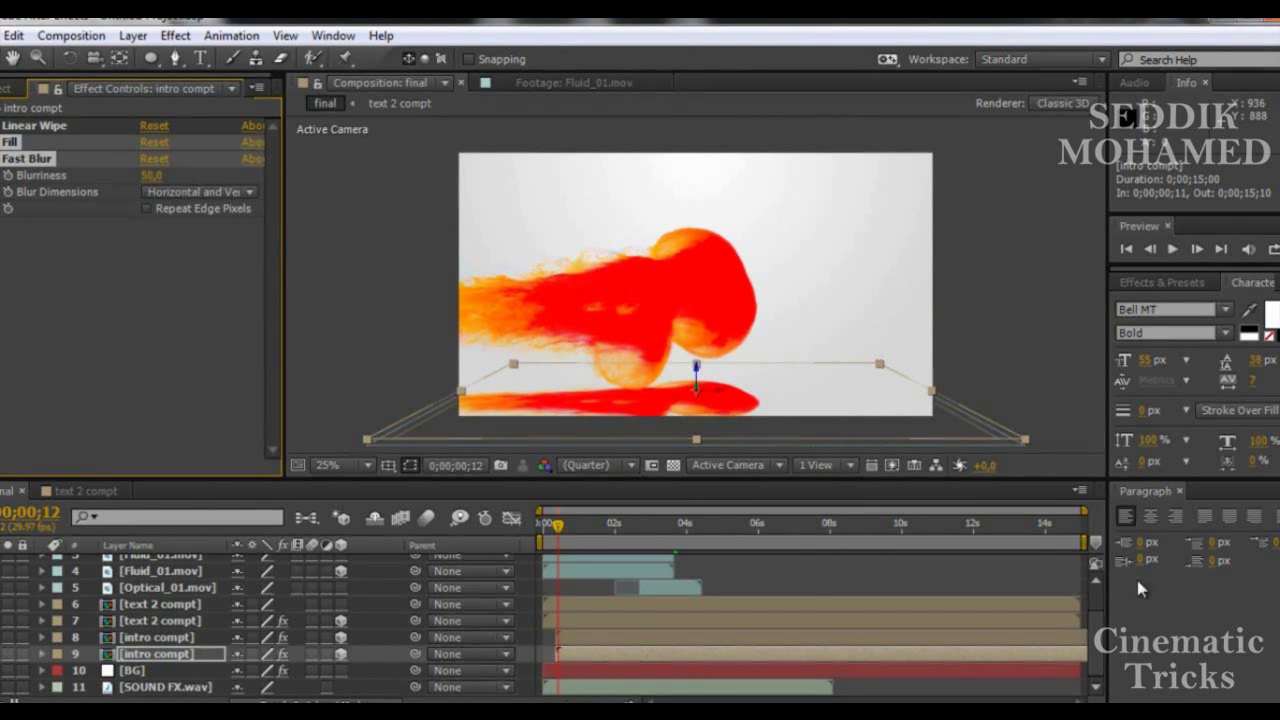
pyautogui.scroll(2, 1104, 634)
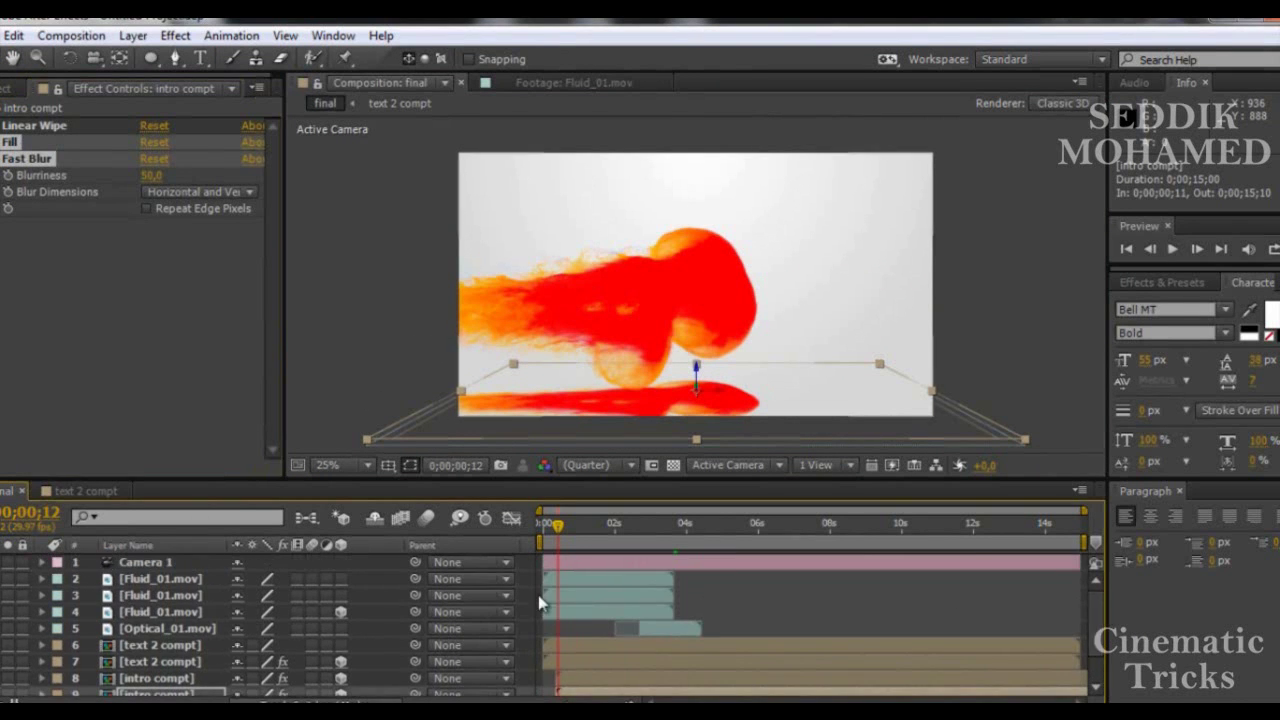
# - Paste Fill and Fast Blur onto Fluid_01 layer 4 at frame 0
pyautogui.click(141, 612)
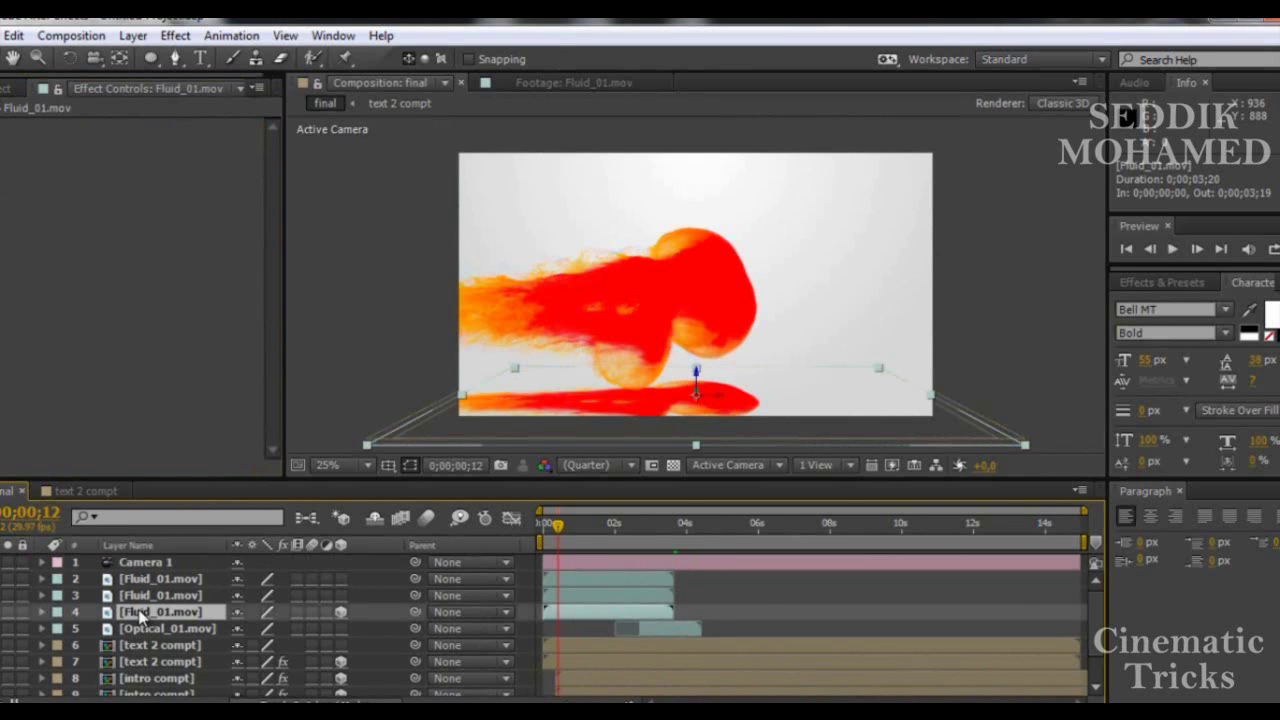
pyautogui.moveTo(558, 524)
pyautogui.mouseDown()
pyautogui.moveTo(523, 525)
pyautogui.moveTo(570, 532)
pyautogui.mouseUp()
pyautogui.hotkey('ctrl', 'v')
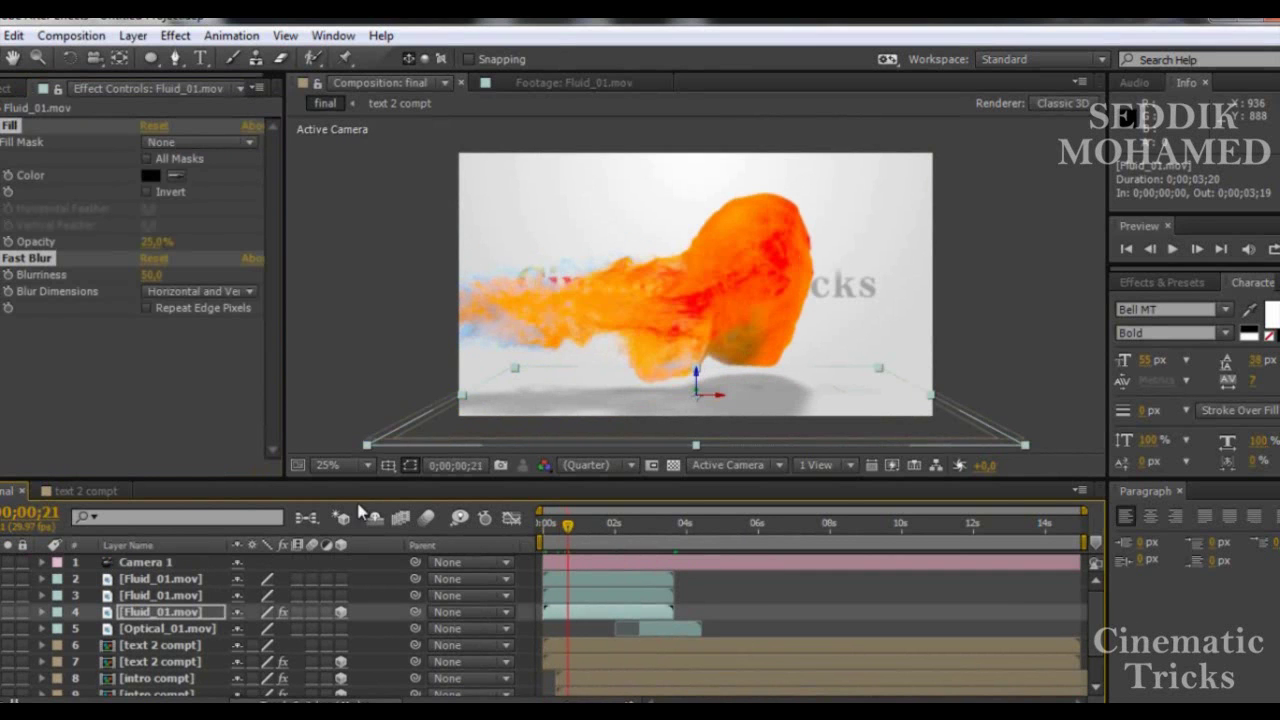
pyautogui.click(180, 596)
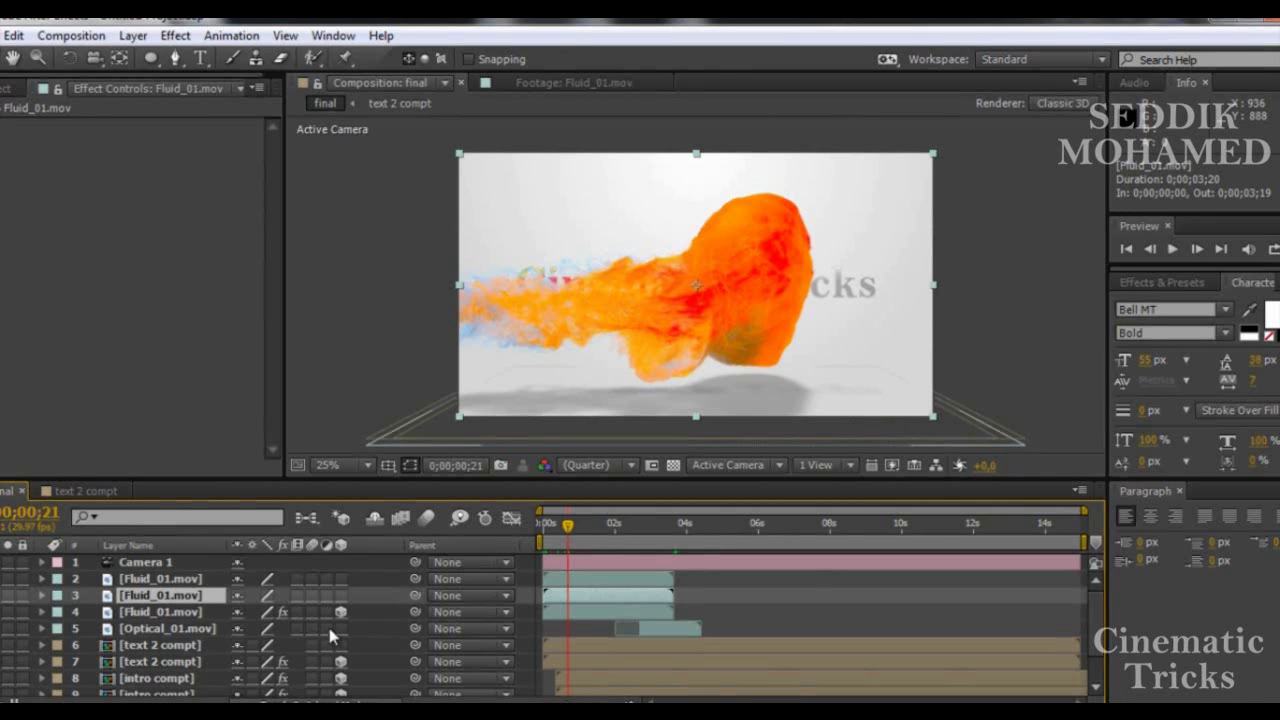
# - Apply the Curves effect, found by searching 'cur', to the layer 3 Fluid_01 copy
pyautogui.click(168, 614)
pyautogui.click(164, 603)
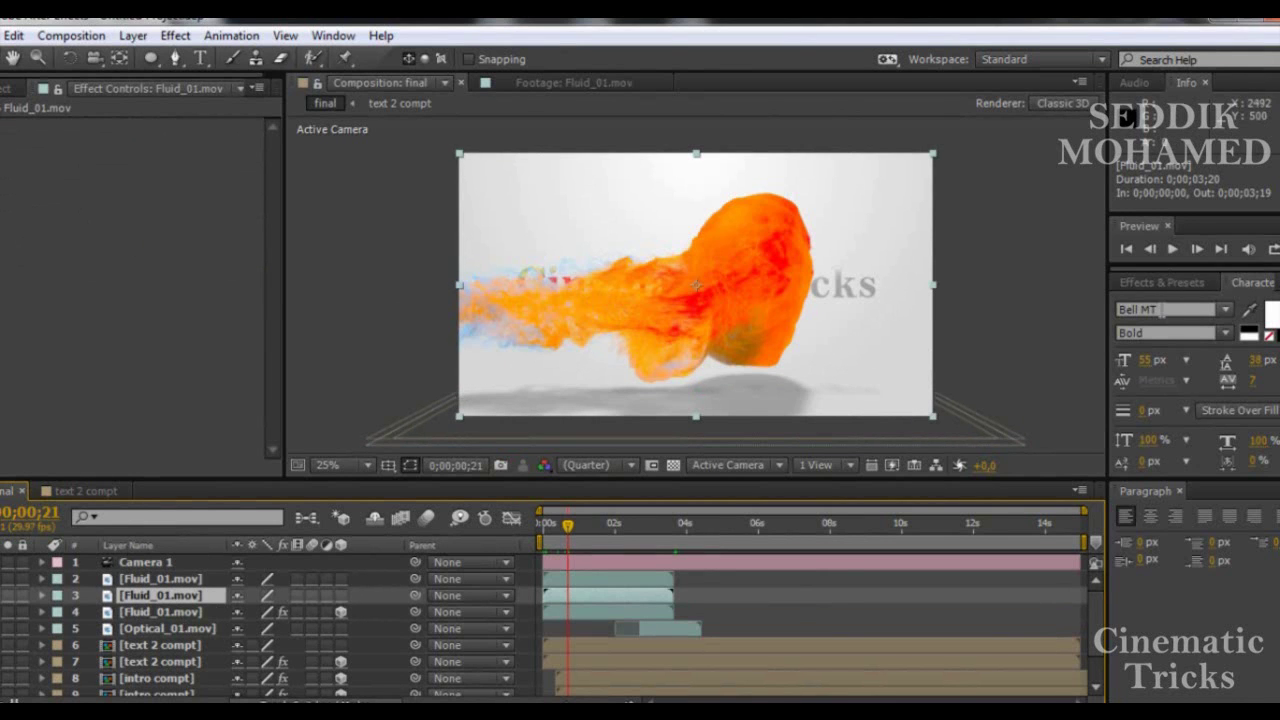
pyautogui.click(1160, 282)
pyautogui.click(1160, 304)
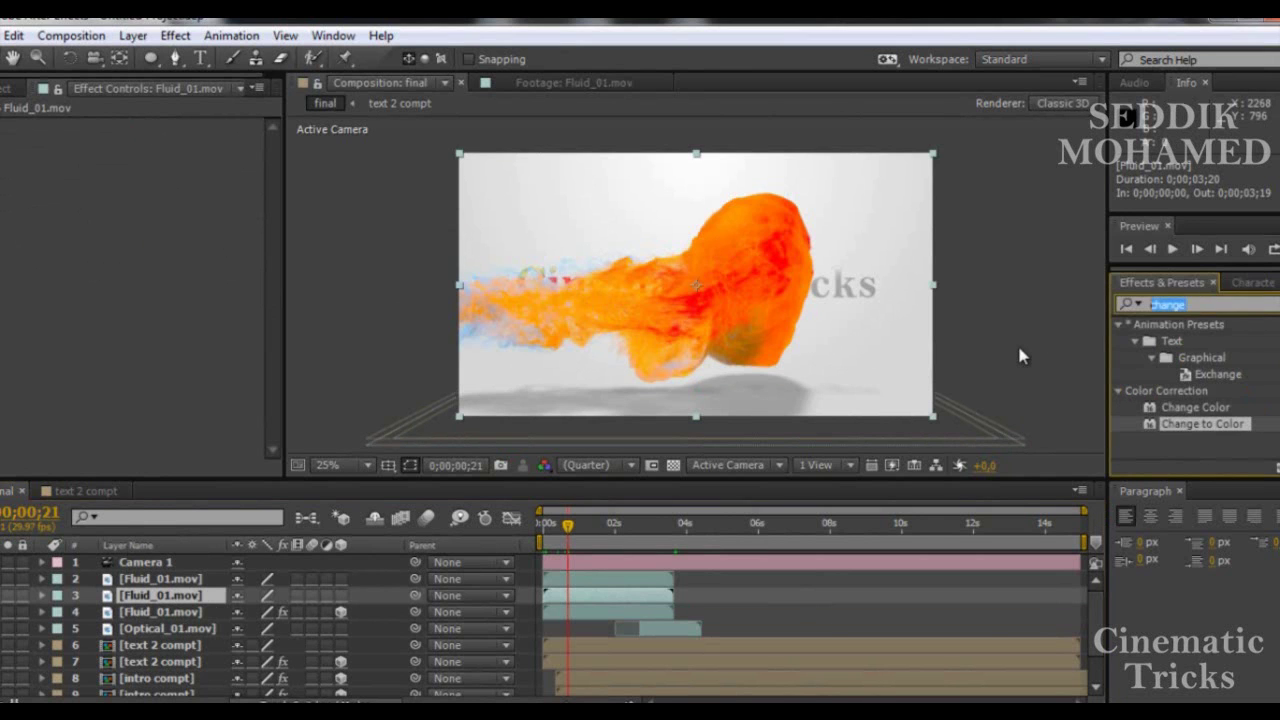
pyautogui.write('cur')
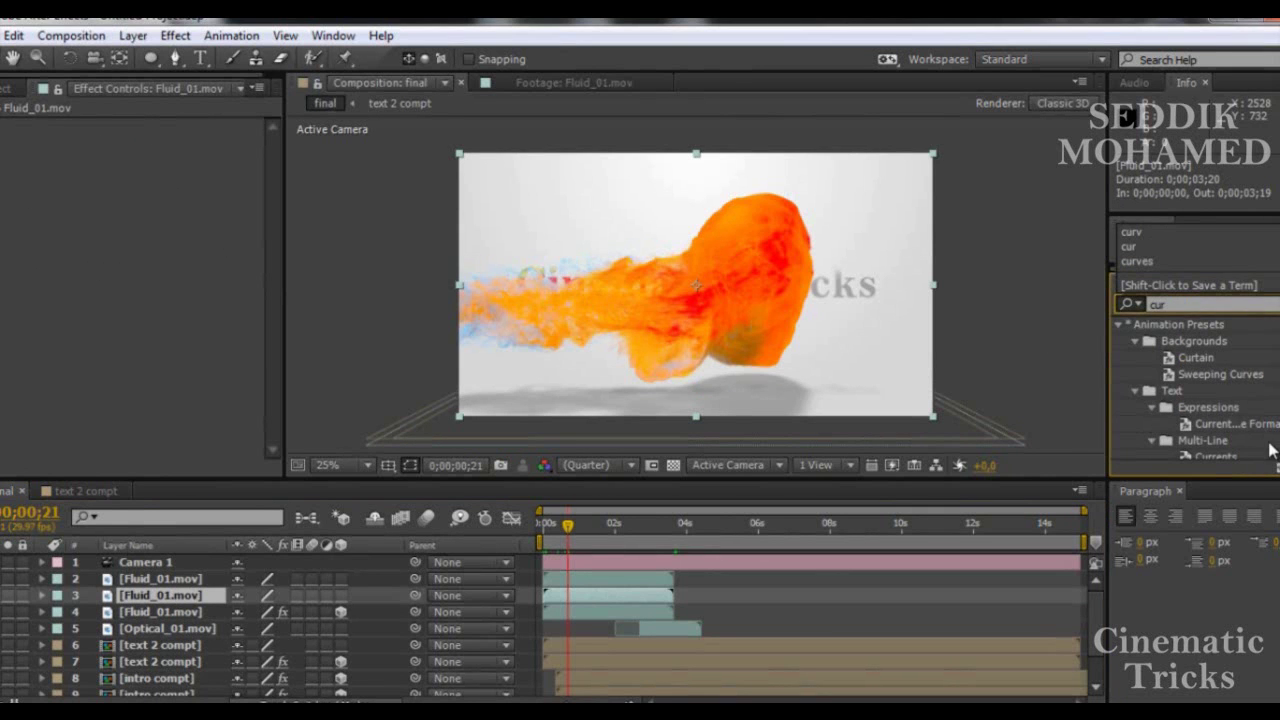
pyautogui.scroll(-5, 1208, 418)
pyautogui.moveTo(1206, 417)
pyautogui.mouseDown()
pyautogui.moveTo(180, 612)
pyautogui.moveTo(177, 598)
pyautogui.mouseUp()
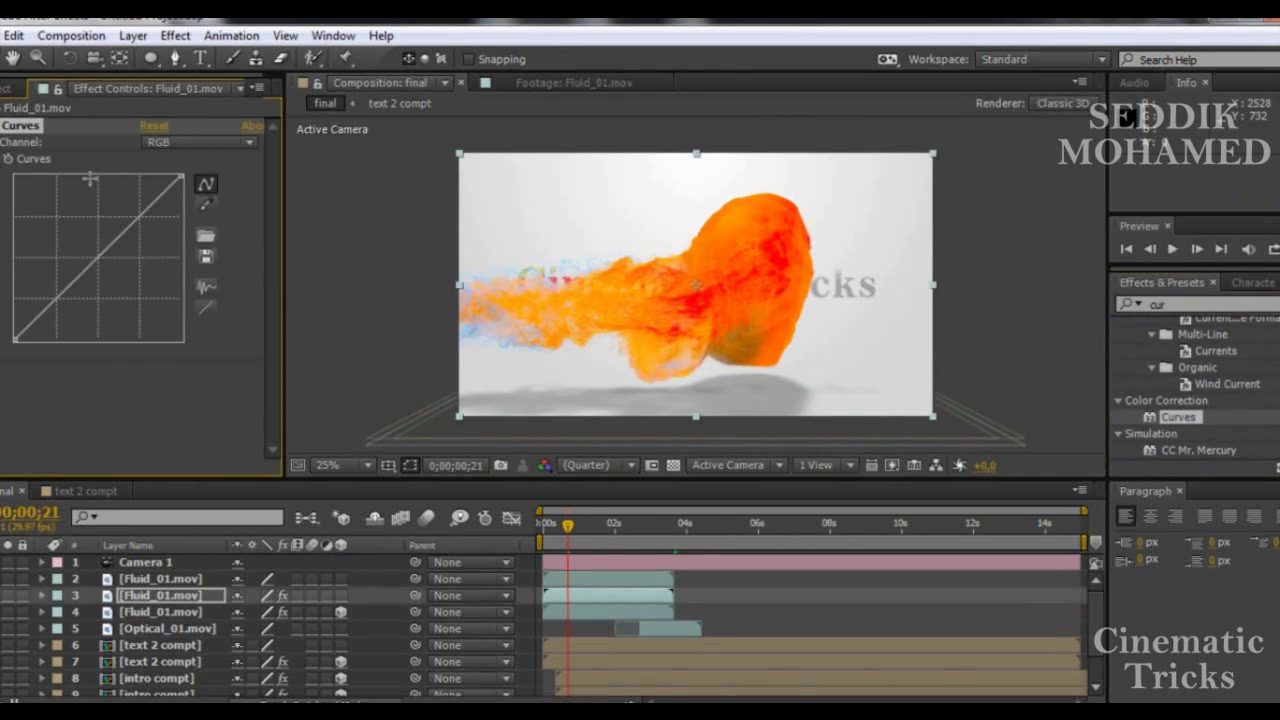
# - Raise the curve's upper part and lower the shadows into a brightening S-curve
pyautogui.moveTo(131, 226); pyautogui.dragTo(124, 223)
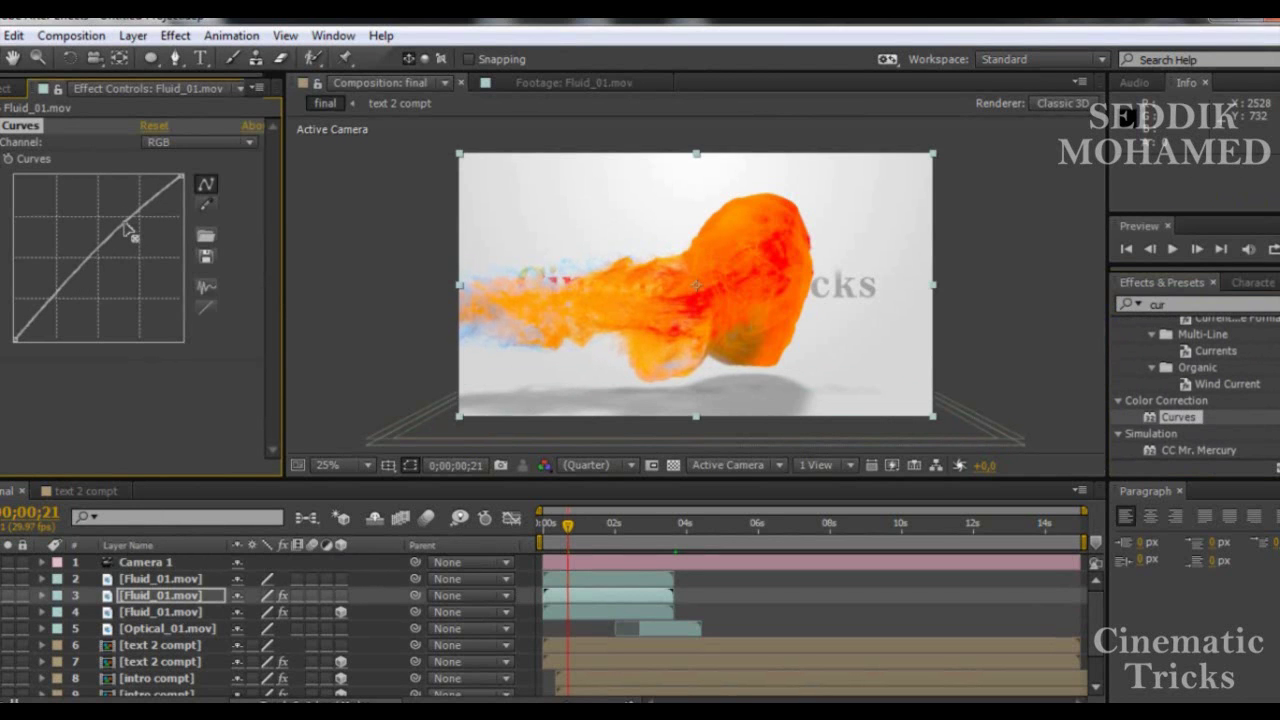
pyautogui.moveTo(127, 228); pyautogui.dragTo(122, 216)
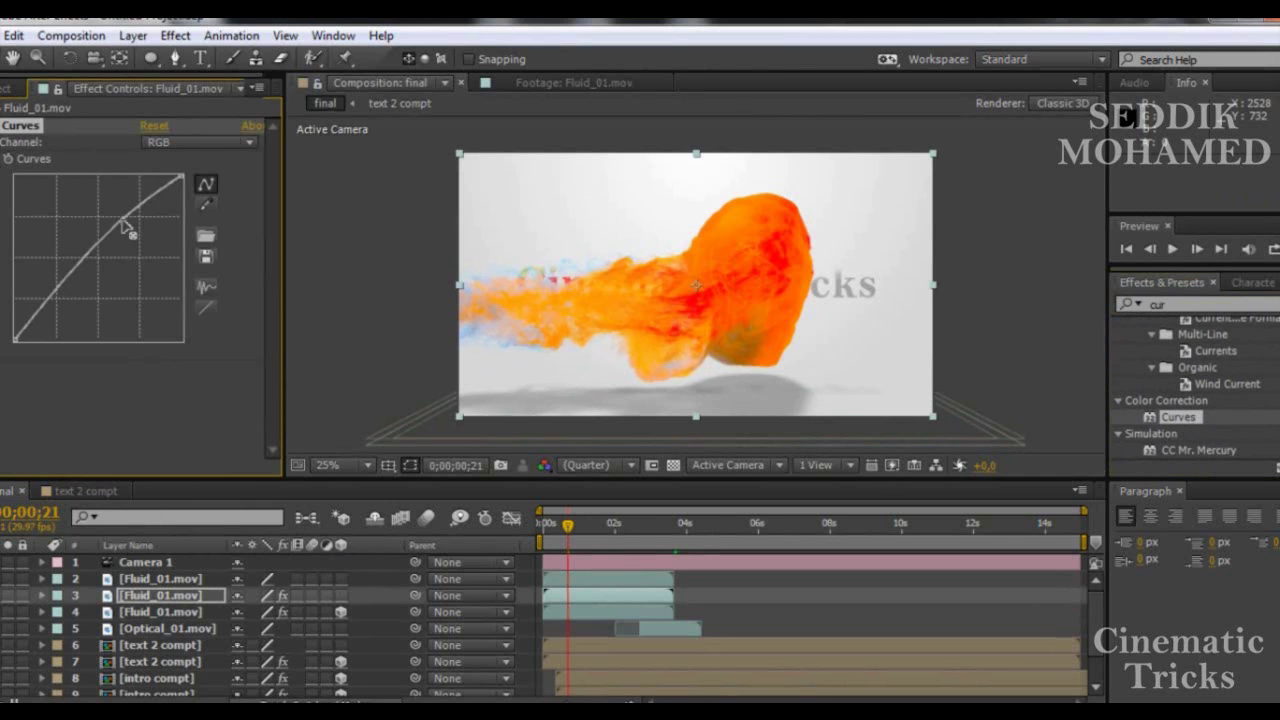
pyautogui.moveTo(60, 298); pyautogui.dragTo(62, 291)
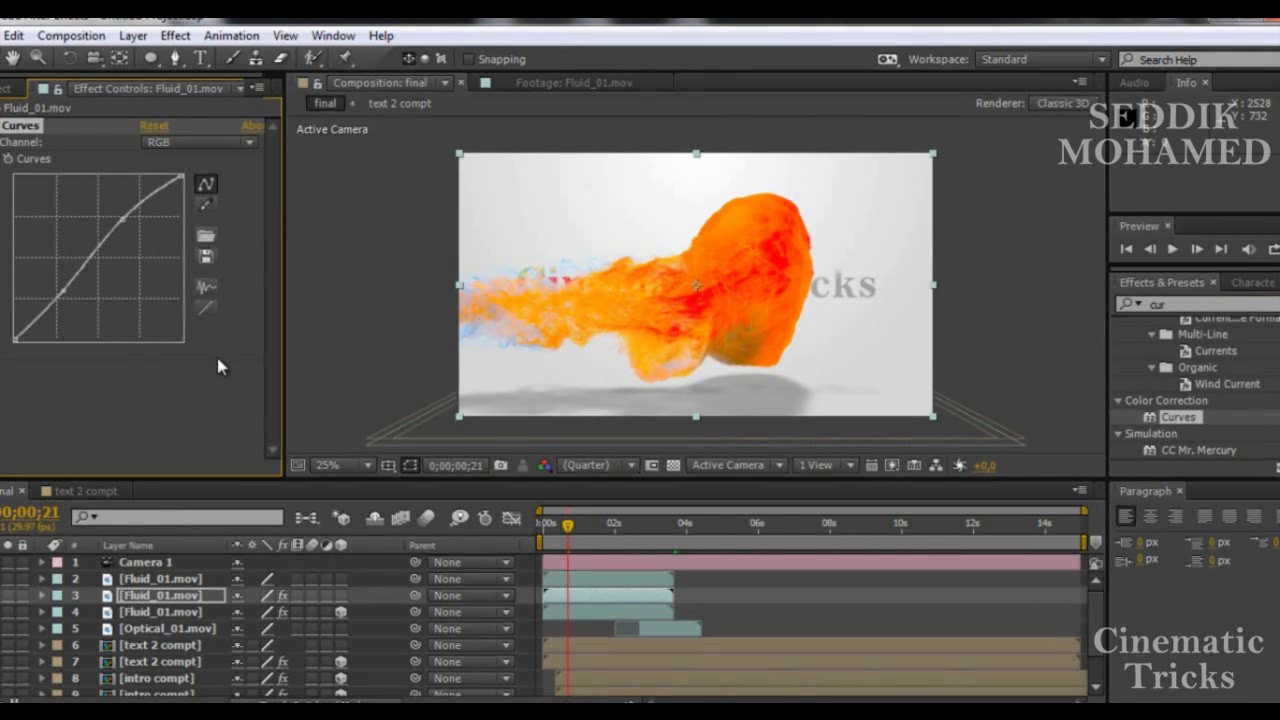
pyautogui.click(1166, 304)
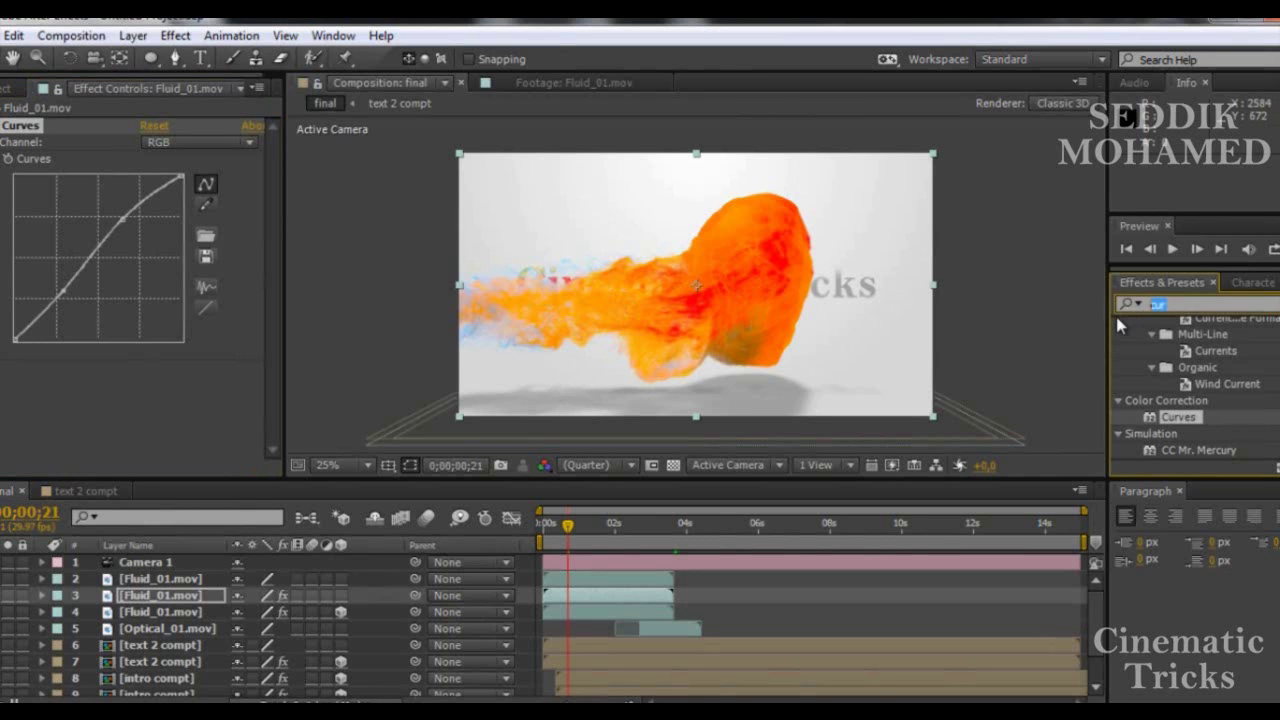
# - Add Selective Color, found by searching 'sel', to the layer 3 Fluid_01 copy below Curves
pyautogui.write('sel')
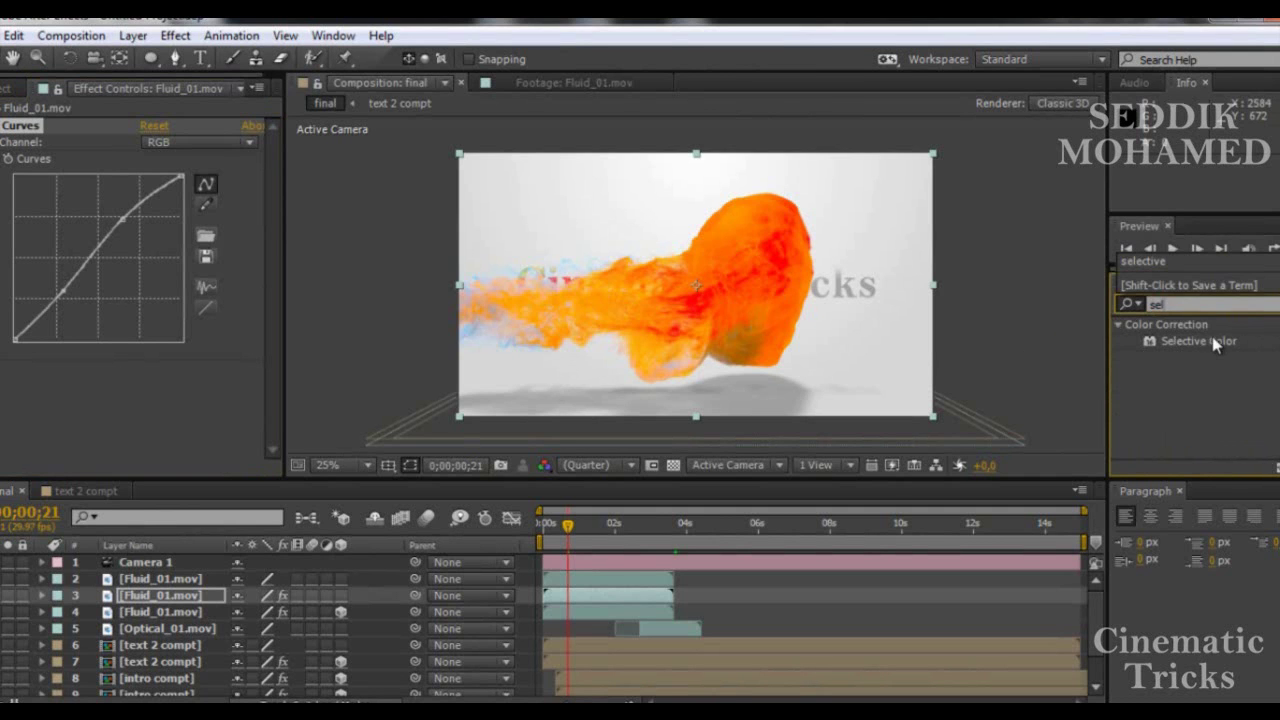
pyautogui.moveTo(1212, 340); pyautogui.dragTo(172, 600)
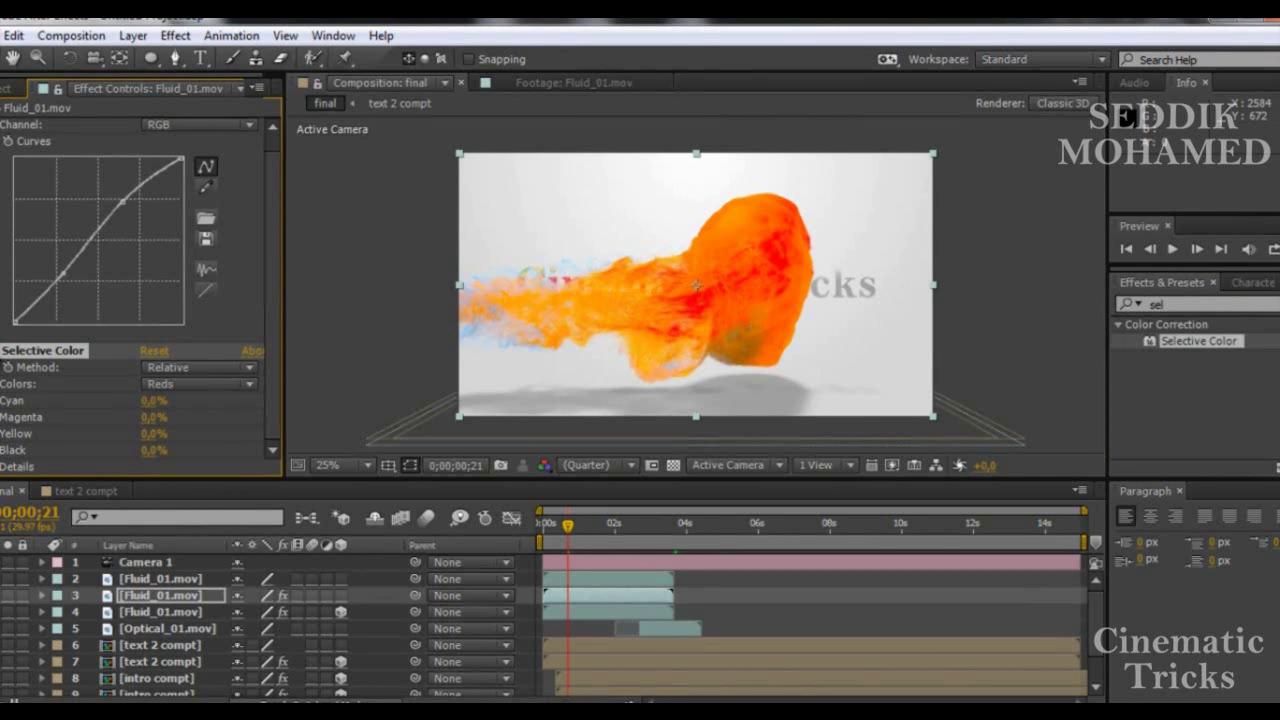
pyautogui.click(262, 315)
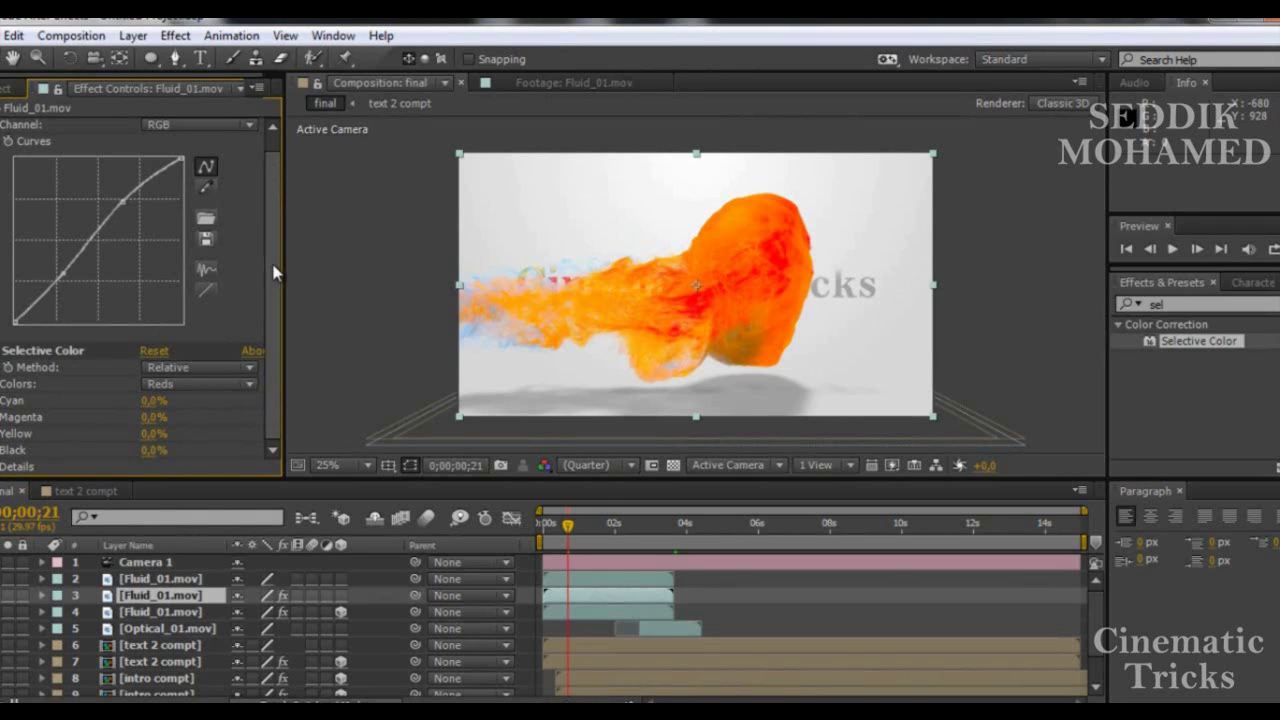
pyautogui.scroll(1, 266, 272)
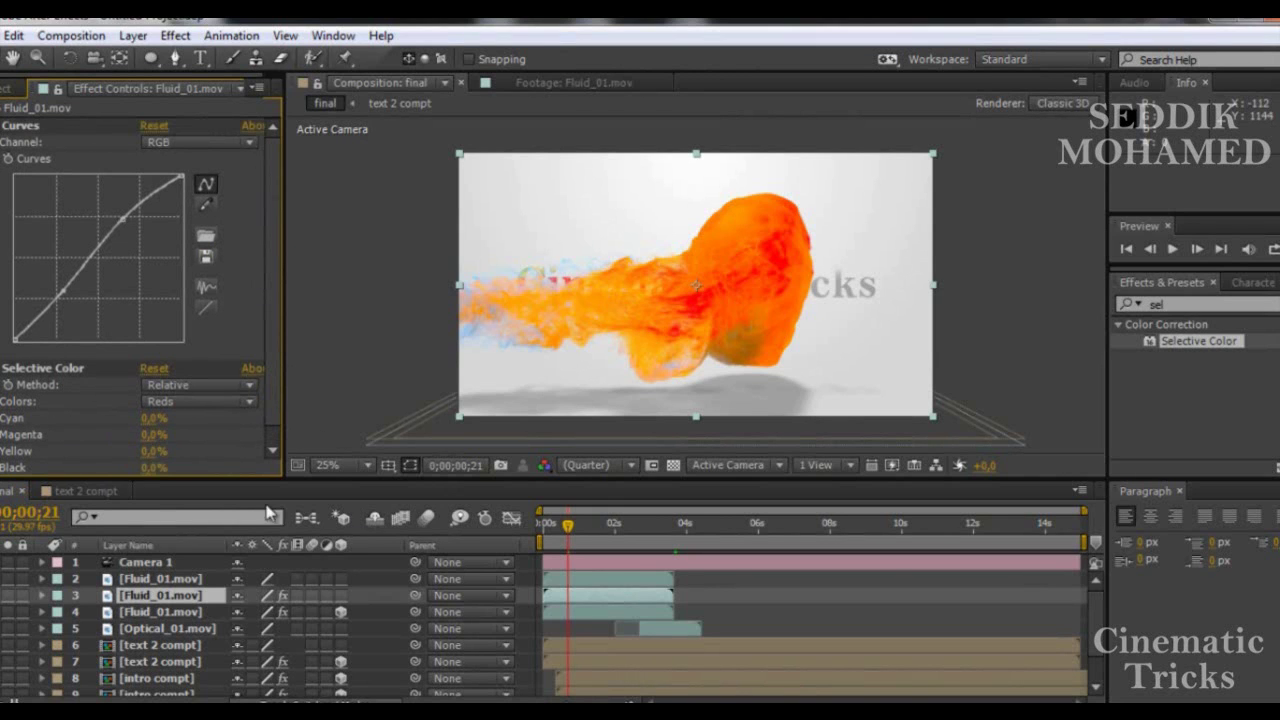
pyautogui.click(145, 578)
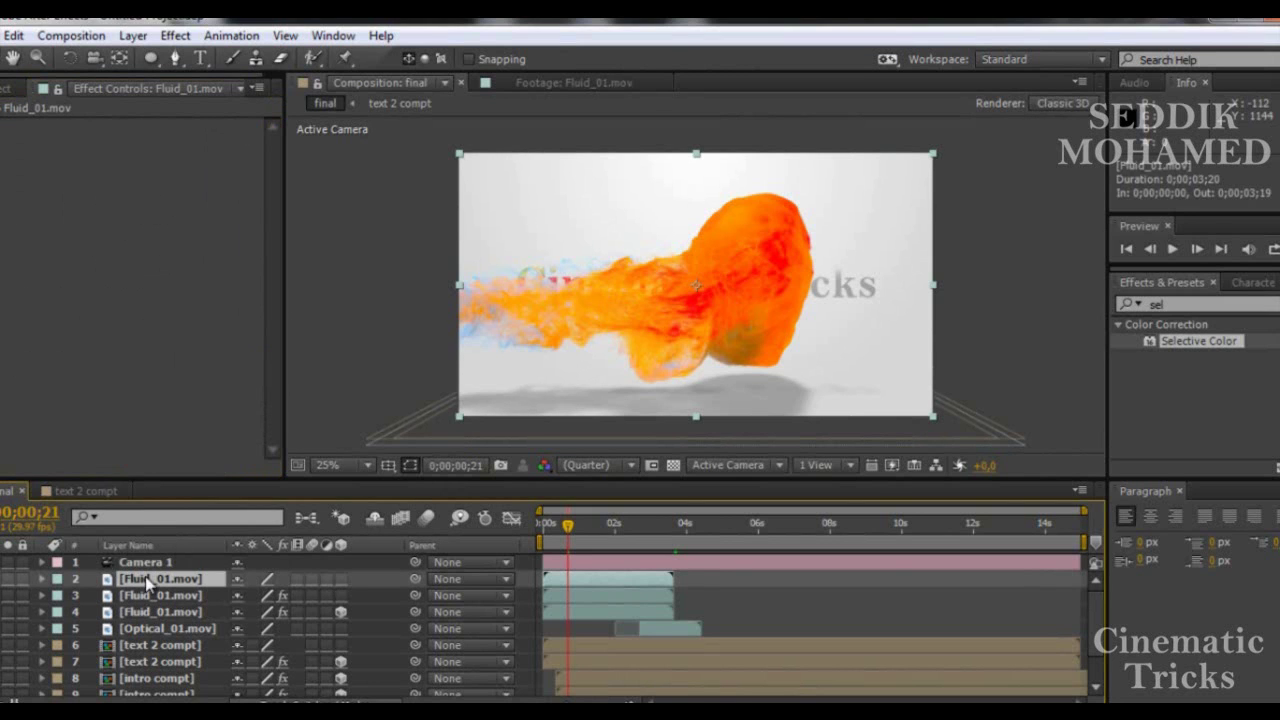
# - Draw an elliptical mask over the layer 2 fluid's left side with a 158 px feather
pyautogui.click(151, 59)
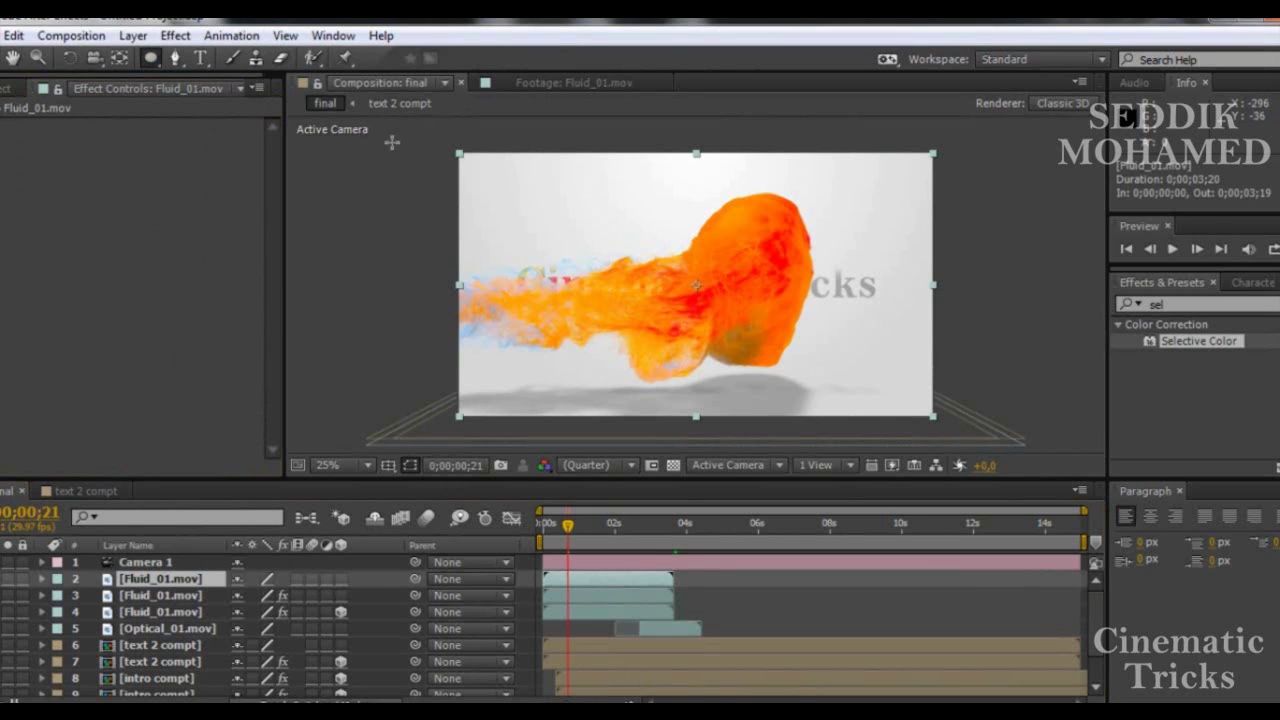
pyautogui.click(316, 143)
pyautogui.moveTo(316, 143); pyautogui.dragTo(720, 450)
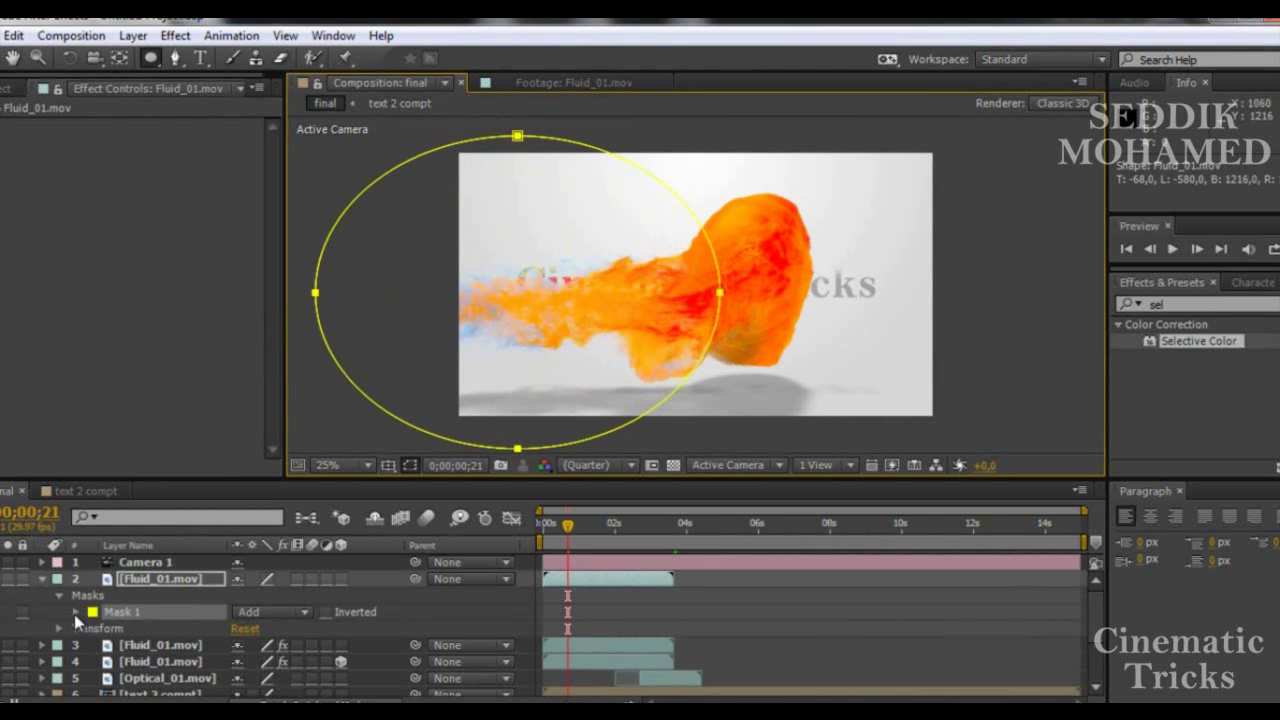
pyautogui.click(75, 612)
pyautogui.moveTo(270, 645)
pyautogui.mouseDown()
pyautogui.moveTo(293, 645)
pyautogui.moveTo(248, 652)
pyautogui.moveTo(229, 678)
pyautogui.mouseUp()
pyautogui.click(235, 678)
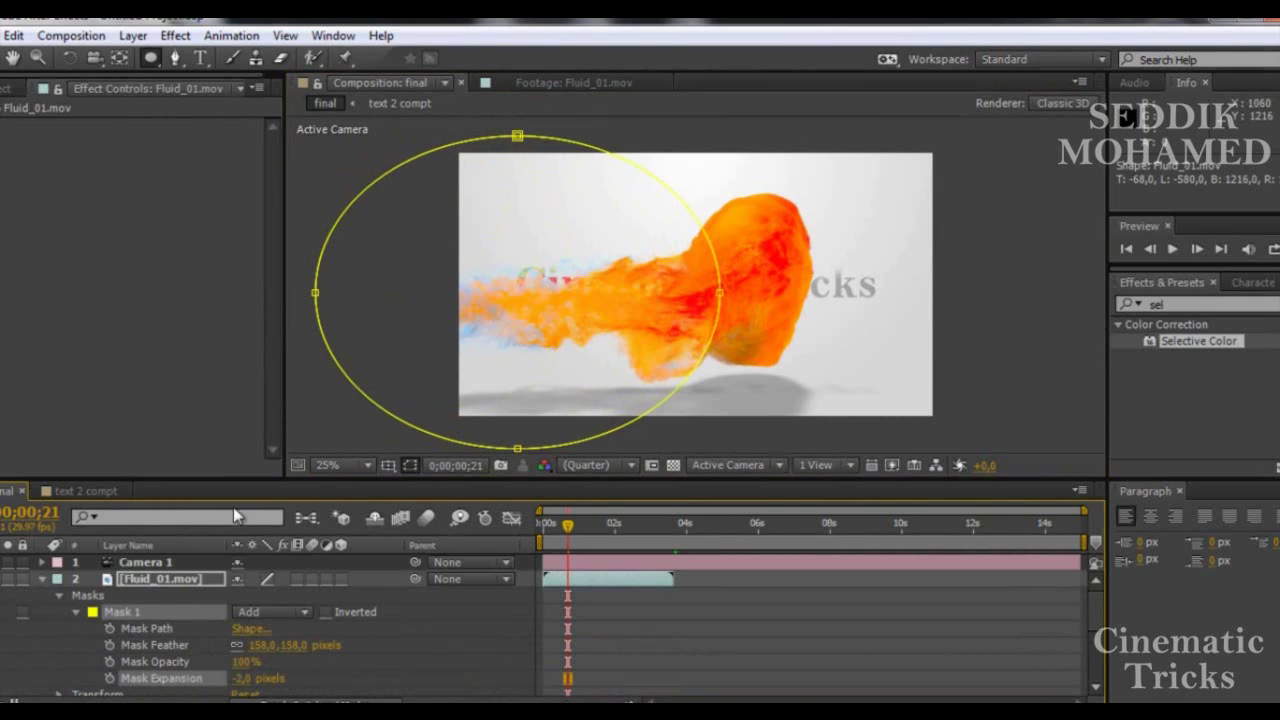
pyautogui.click(42, 579)
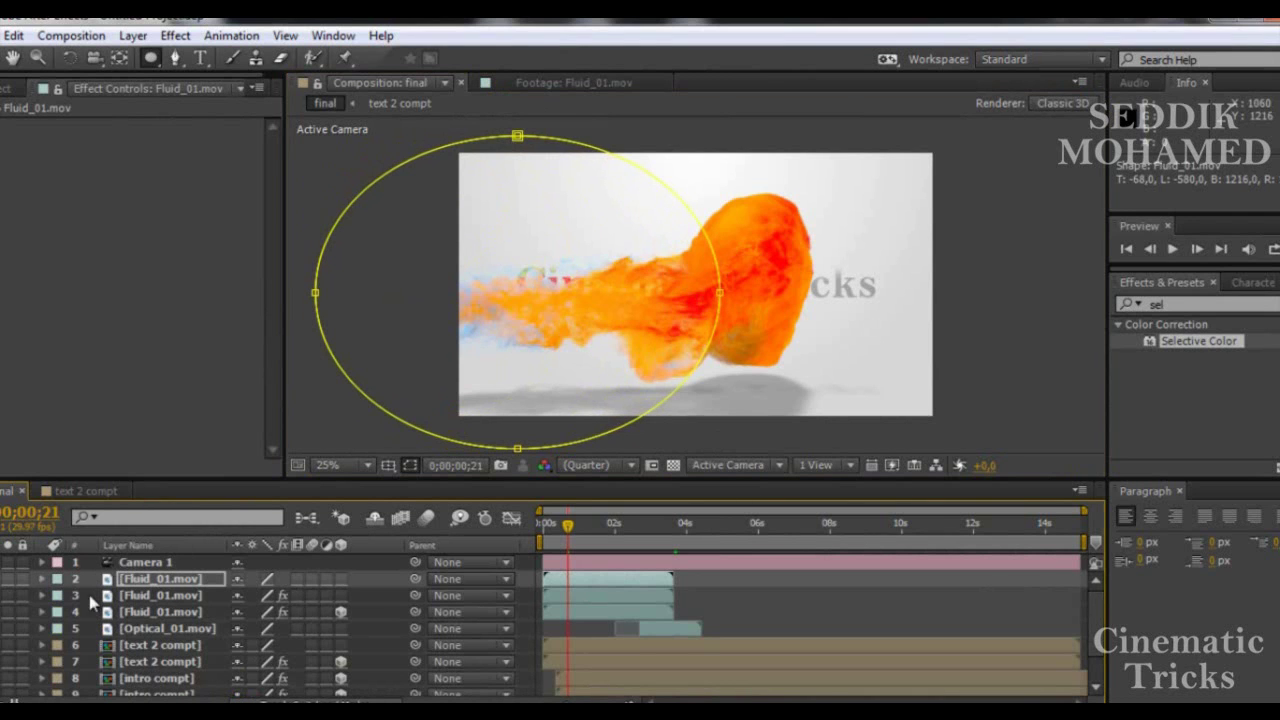
pyautogui.click(146, 578)
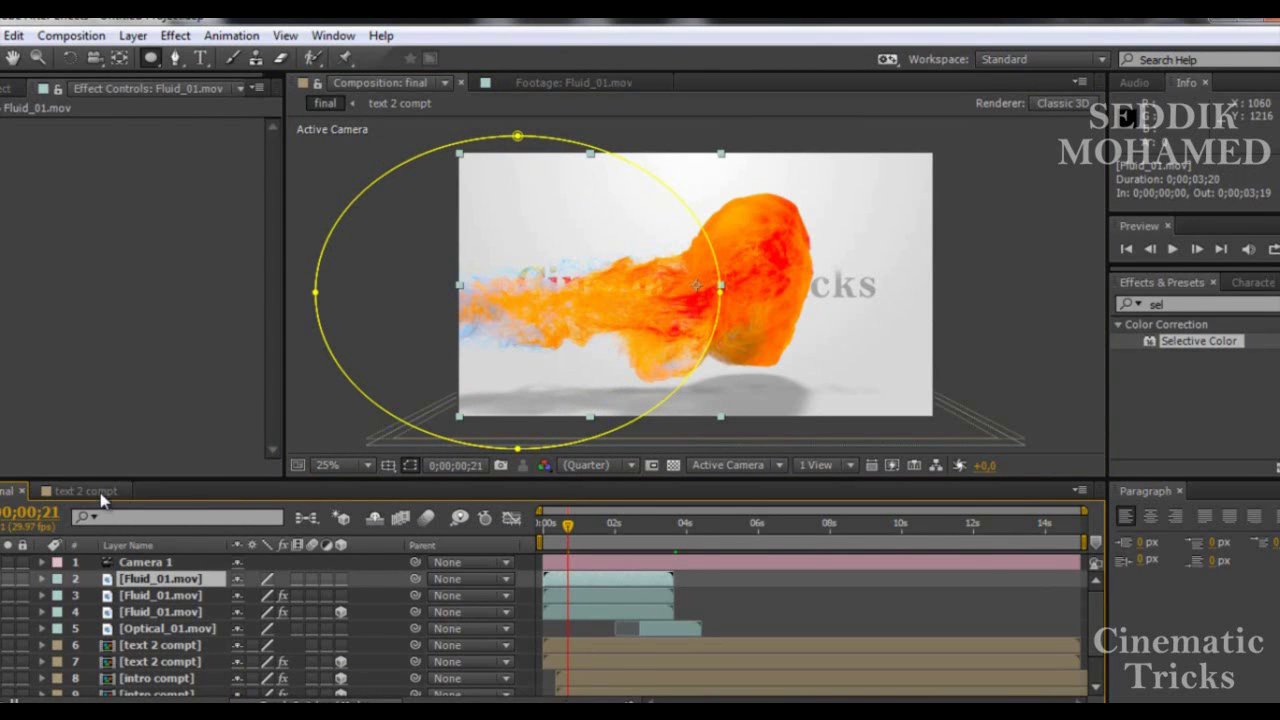
pyautogui.click(4, 88)
# - Place Optical_01.mov just below Camera 1 and set its blending mode to Add
pyautogui.moveTo(60, 318); pyautogui.dragTo(114, 574)
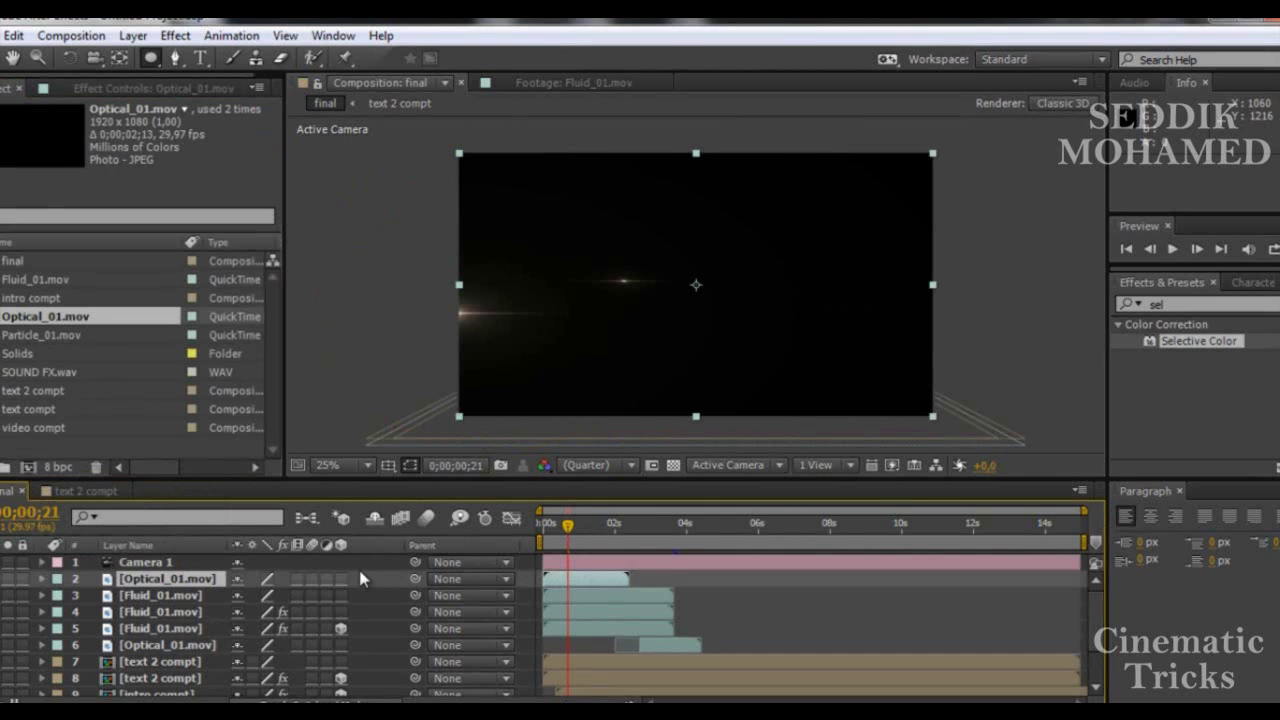
pyautogui.click(350, 699)
pyautogui.click(296, 574)
pyautogui.click(332, 288)
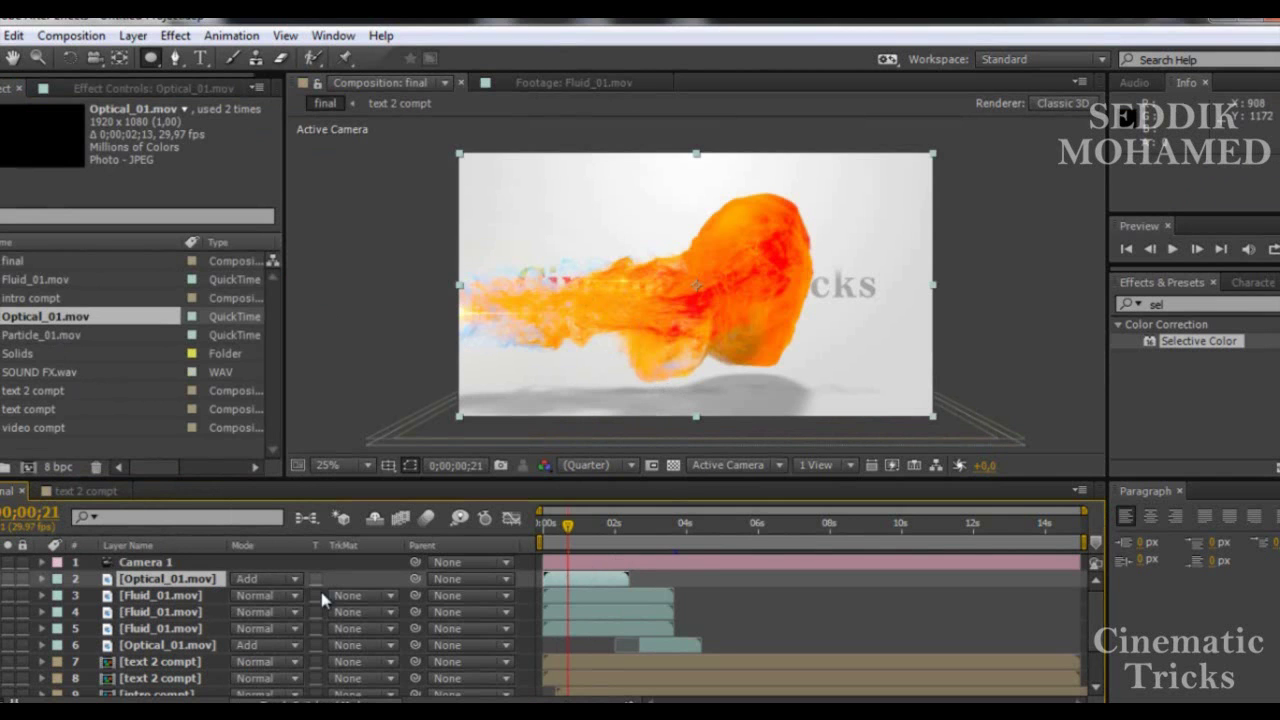
pyautogui.click(166, 596)
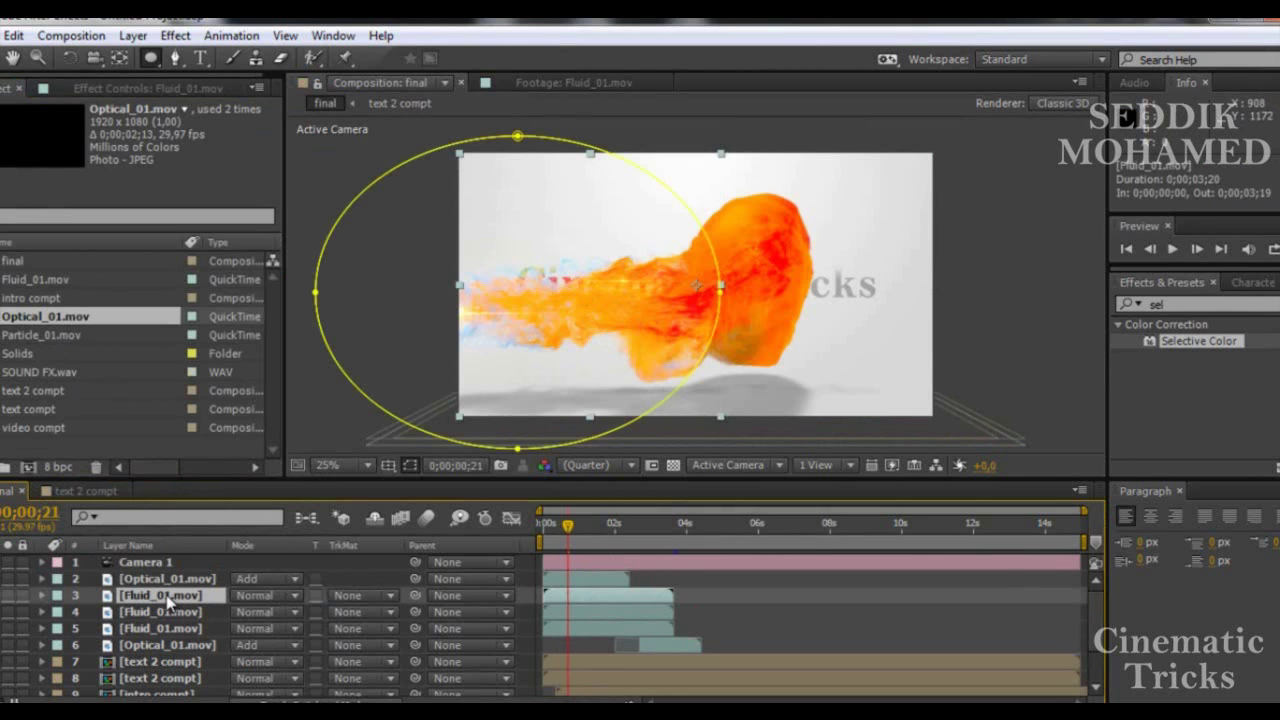
# - Nudge both Fluid_01.mov splash layers up with the arrow keys and preview a later frame
pyautogui.keyDown('shift'); pyautogui.click(167, 612); pyautogui.keyUp('shift')
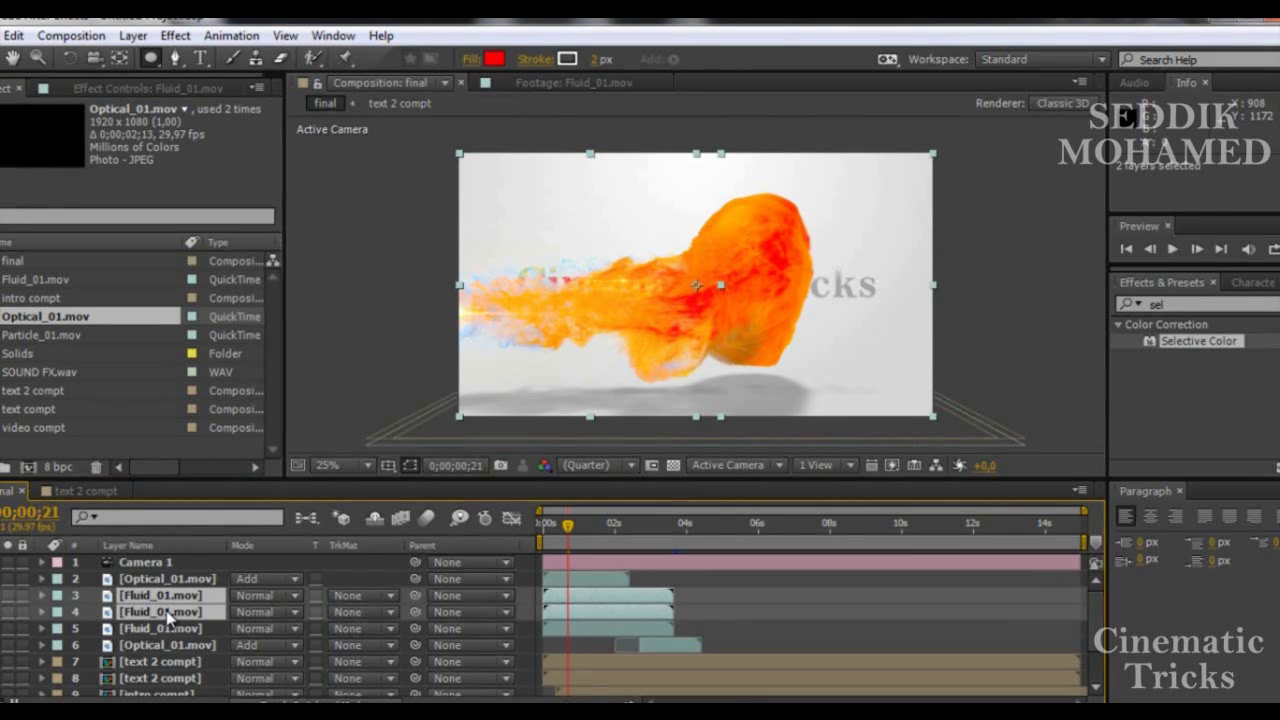
pyautogui.press('Up')
pyautogui.press('Up')
pyautogui.press('Up')
pyautogui.press('Up')
pyautogui.press('Up')
pyautogui.press('Up')
pyautogui.press('Up')
pyautogui.press('Up')
pyautogui.press('Up')
pyautogui.press('Up')
pyautogui.press('Up')
pyautogui.press('Up')
pyautogui.press('Down')
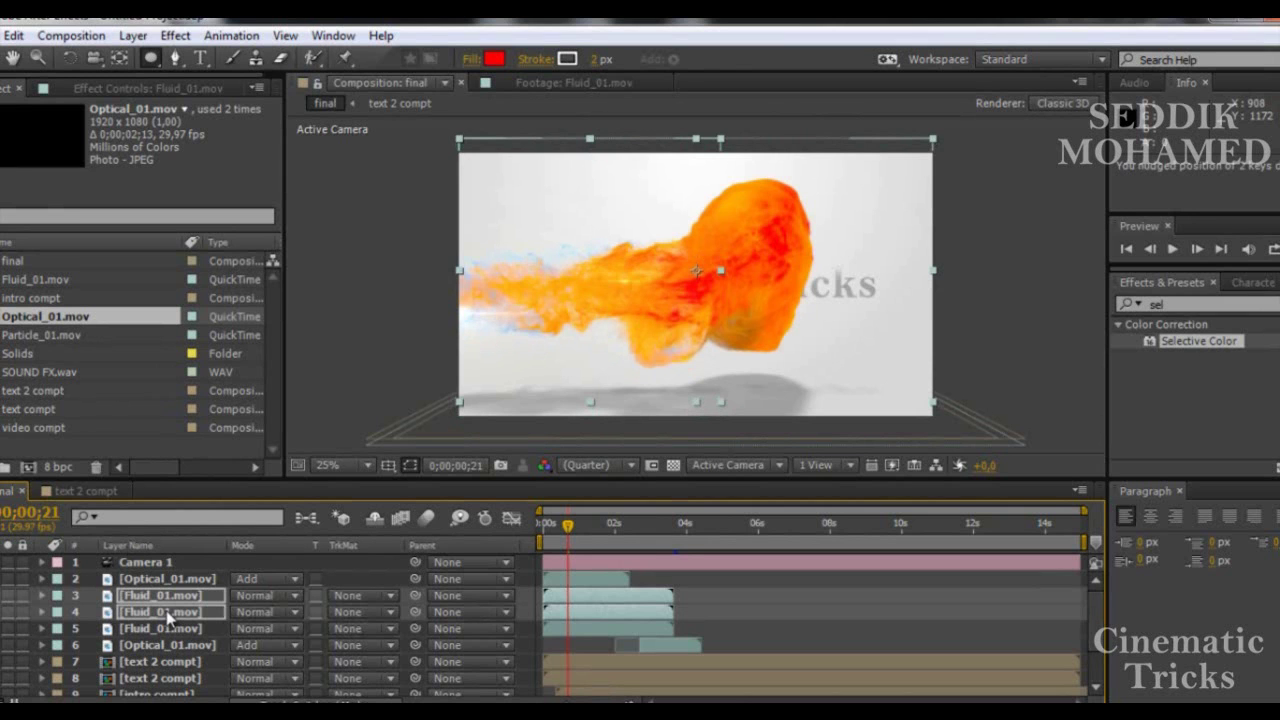
pyautogui.moveTo(568, 526); pyautogui.dragTo(598, 530)
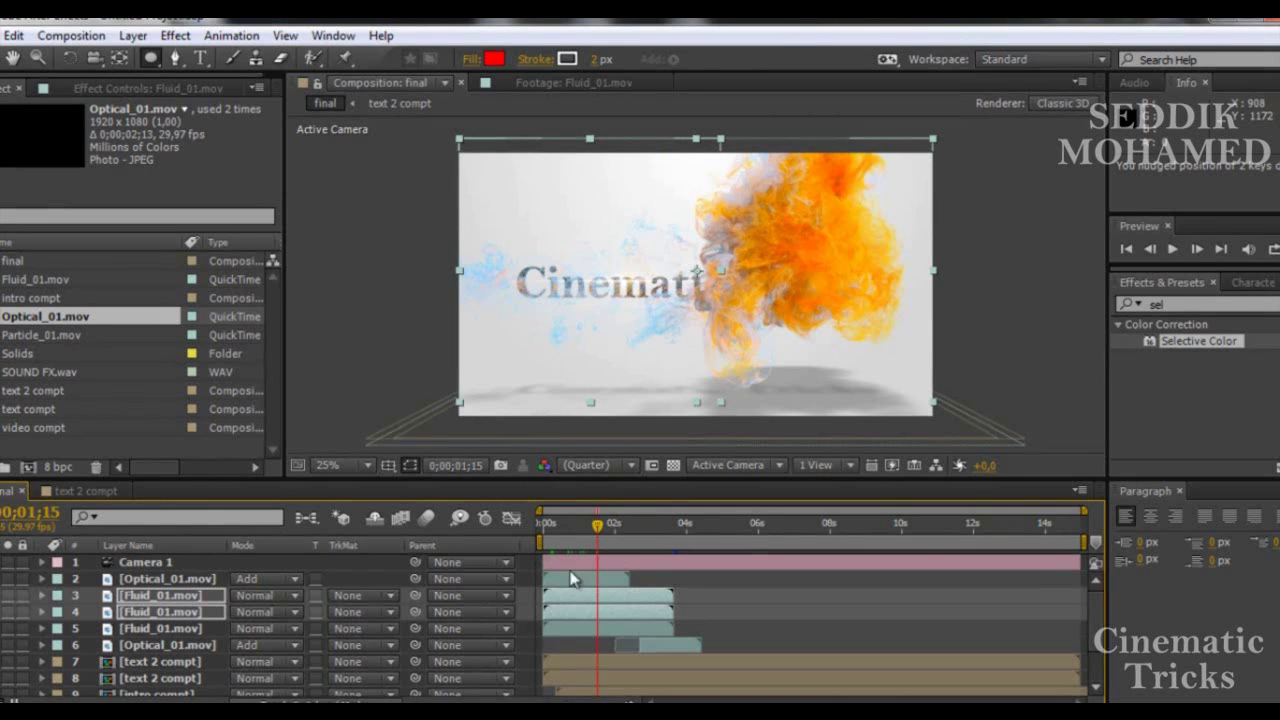
pyautogui.click(37, 411)
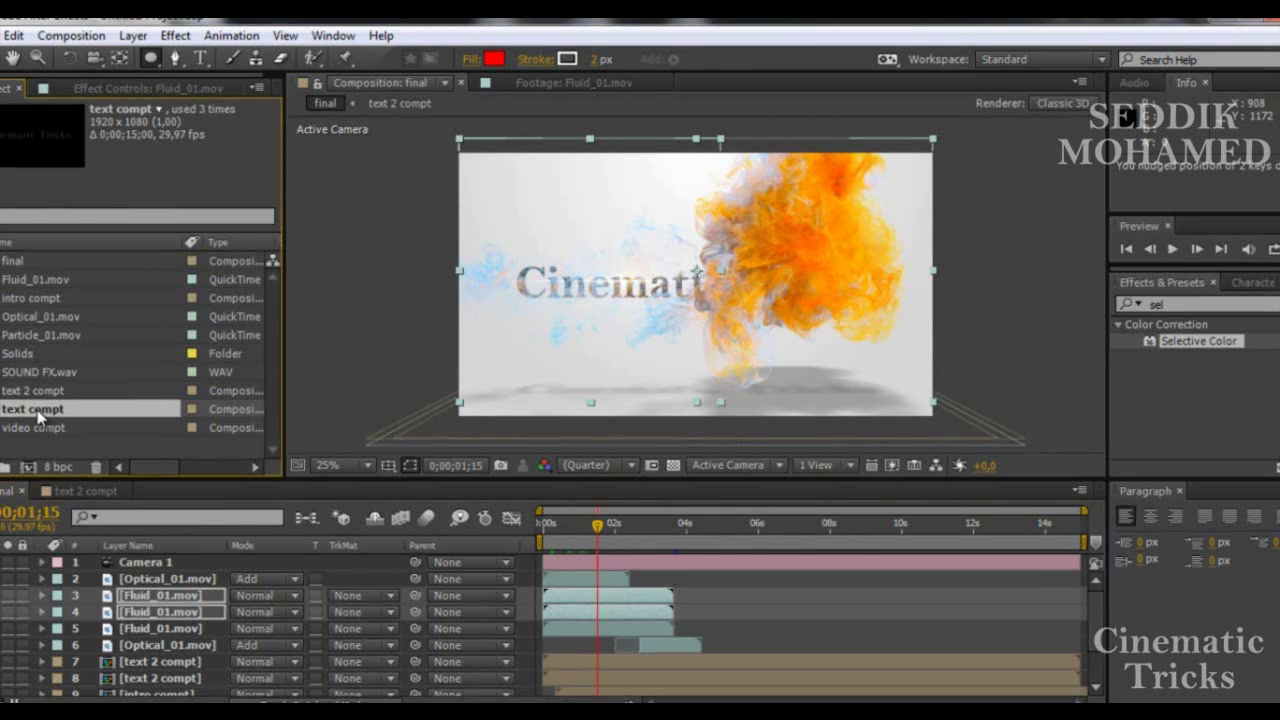
# - In text compt, resize the Cinematic Tricks title to 146 px and nudge it slightly right
pyautogui.doubleClick(37, 411)
pyautogui.hotkey('ctrl', 'a')
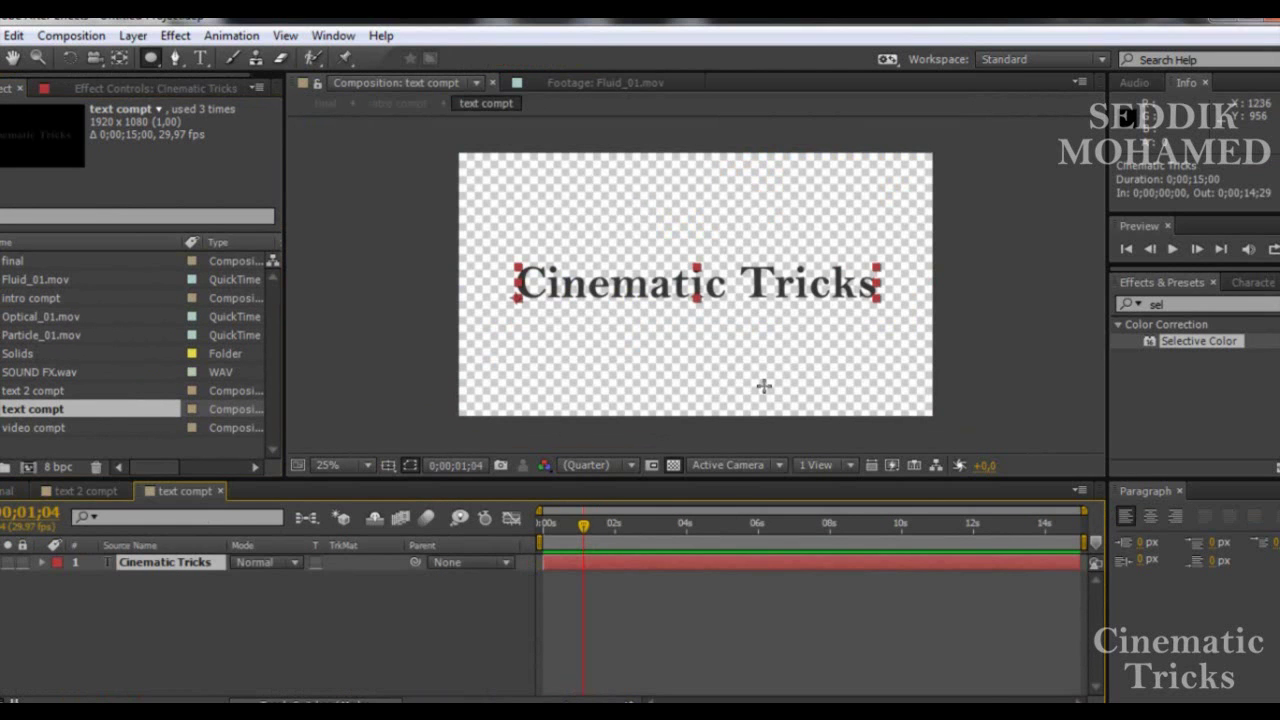
pyautogui.click(1252, 282)
pyautogui.moveTo(1150, 360); pyautogui.dragTo(1118, 364)
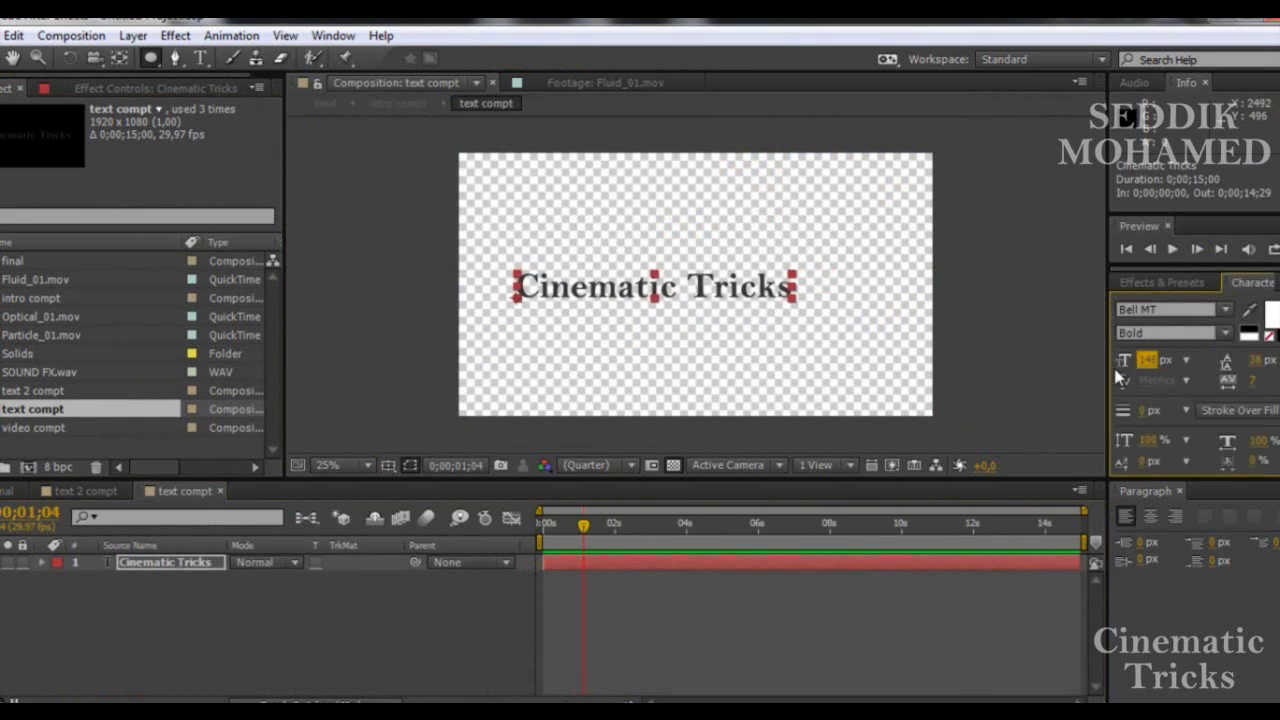
pyautogui.click(12, 57)
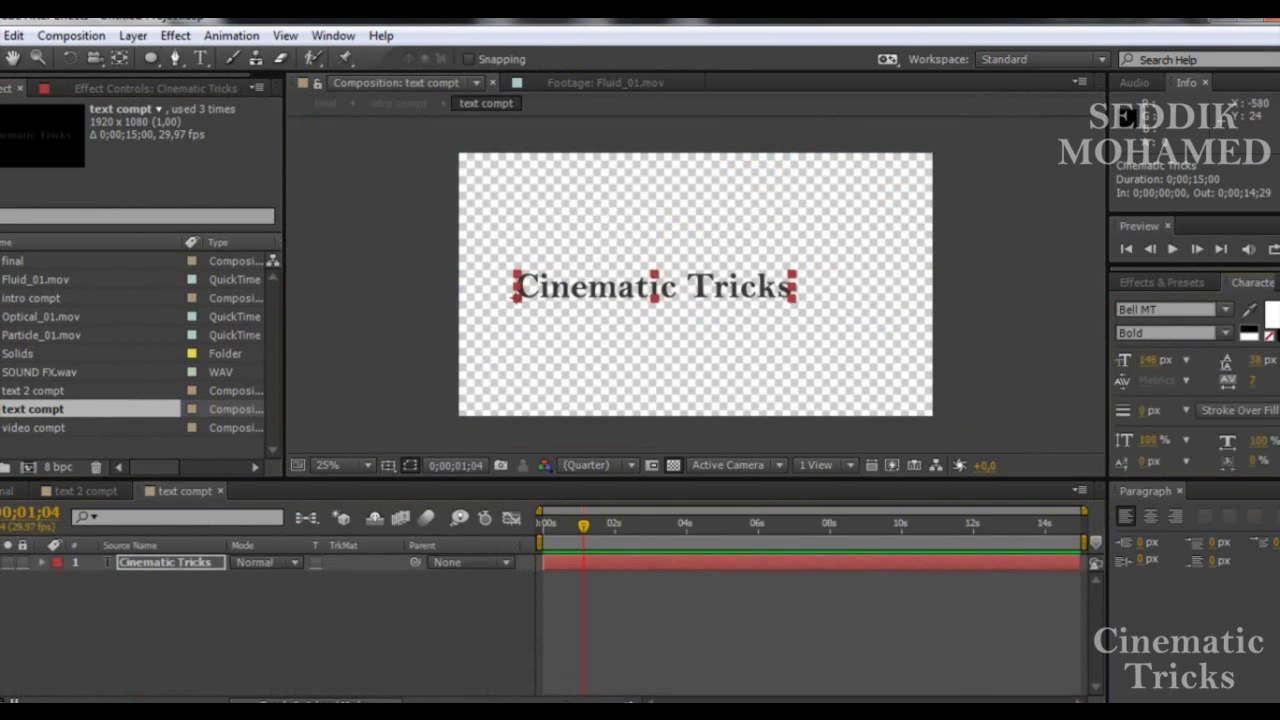
pyautogui.hotkey('shift', 'Right')
pyautogui.hotkey('shift', 'Right')
pyautogui.hotkey('shift', 'Right')
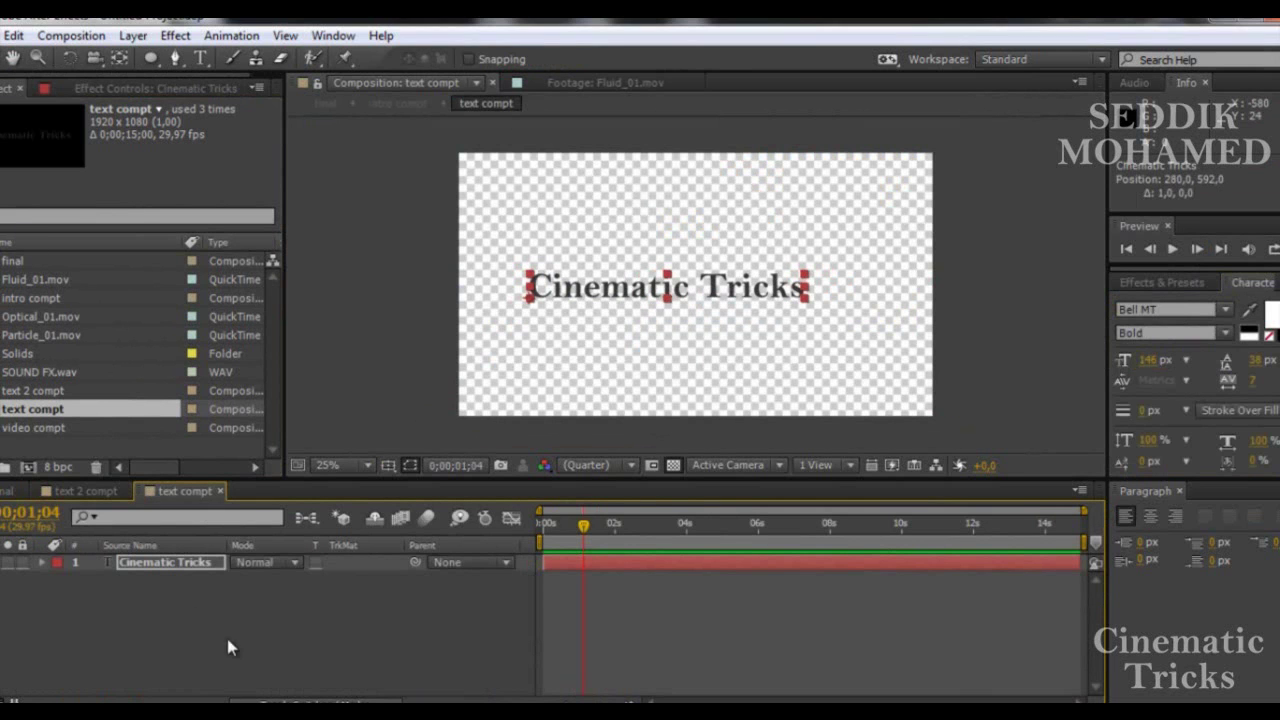
pyautogui.click(271, 615)
# - Back in the final composition at 0;00;03;18, nudge both text 2 compt layers left
pyautogui.click(12, 491)
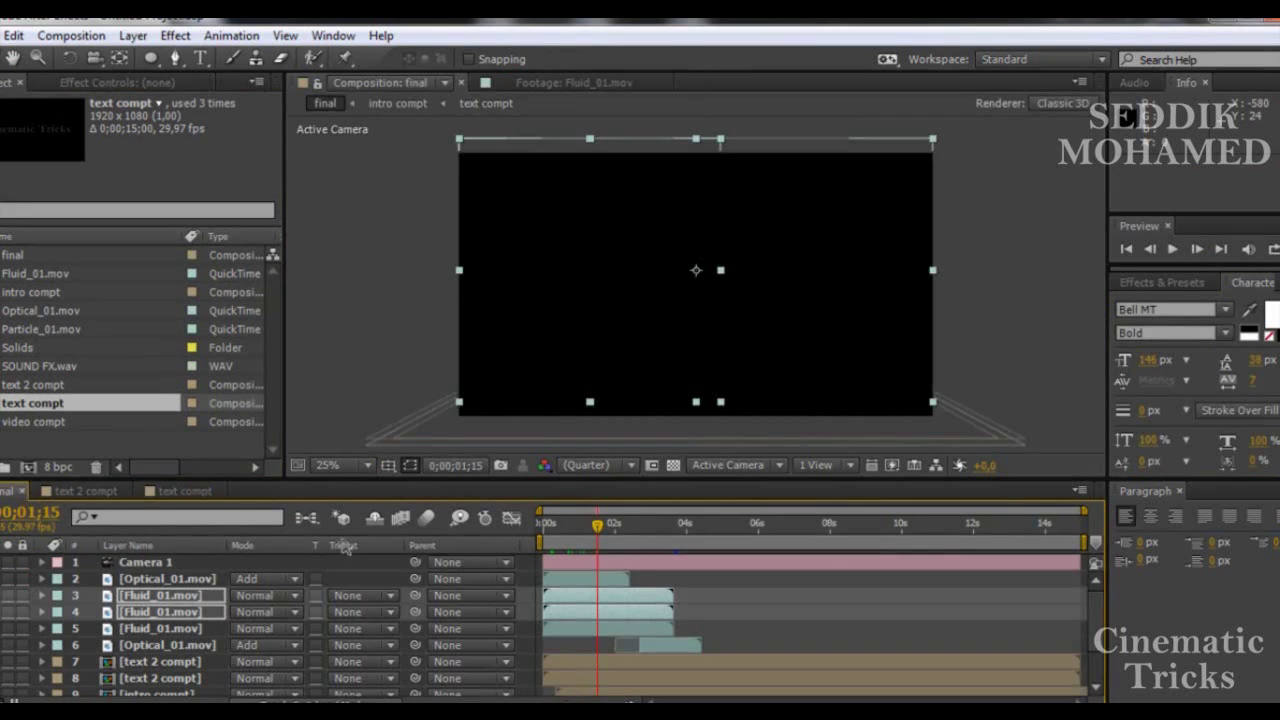
pyautogui.moveTo(597, 524)
pyautogui.mouseDown()
pyautogui.moveTo(543, 524)
pyautogui.moveTo(624, 528)
pyautogui.mouseUp()
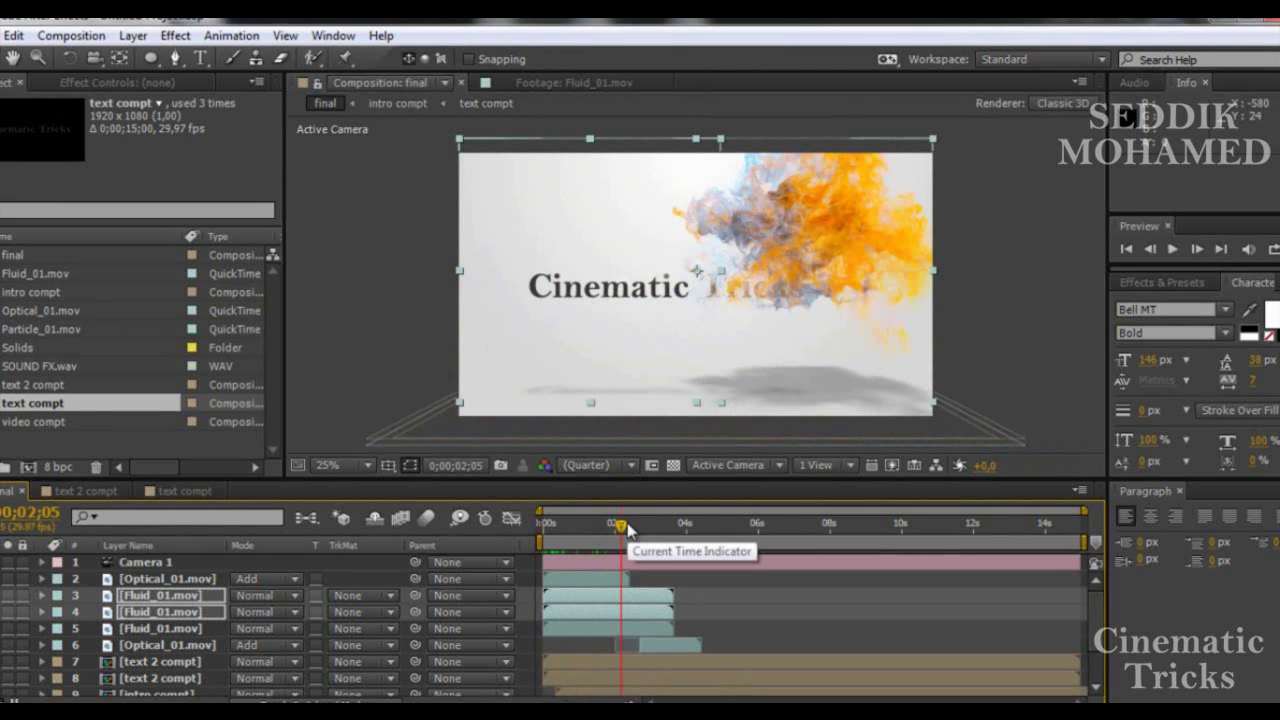
pyautogui.moveTo(624, 526); pyautogui.dragTo(674, 526)
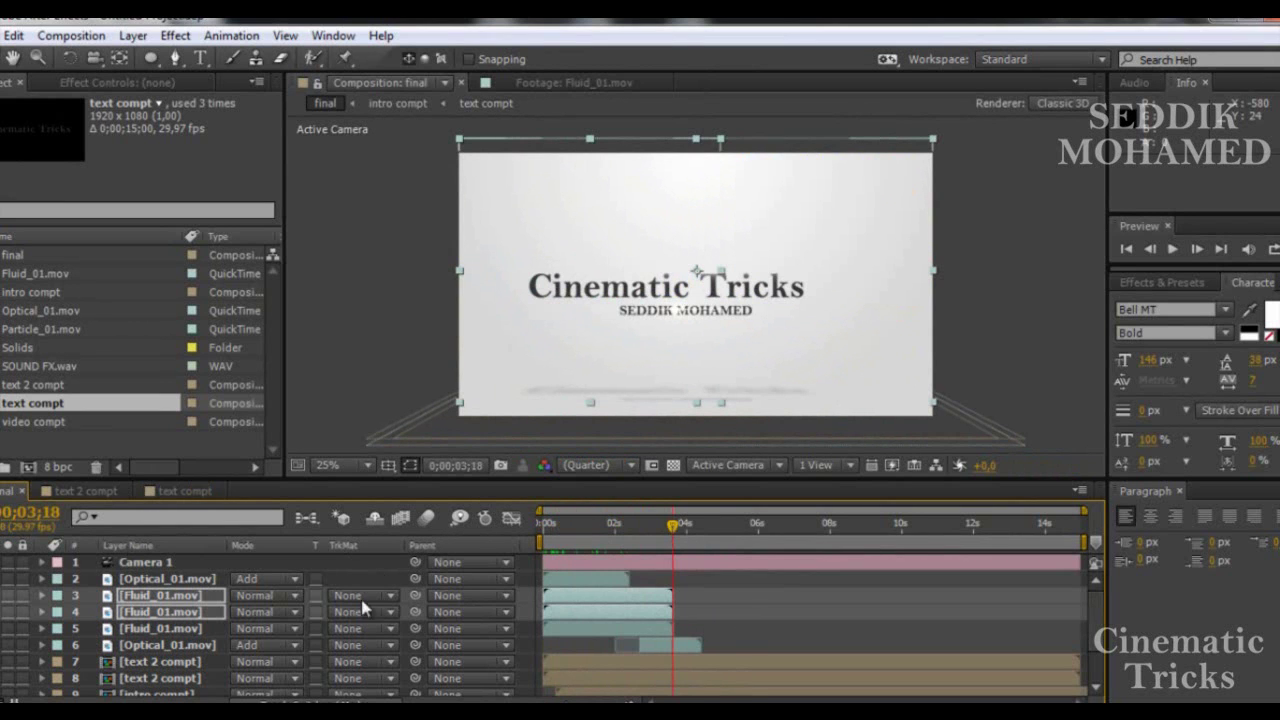
pyautogui.click(165, 647)
pyautogui.click(163, 662)
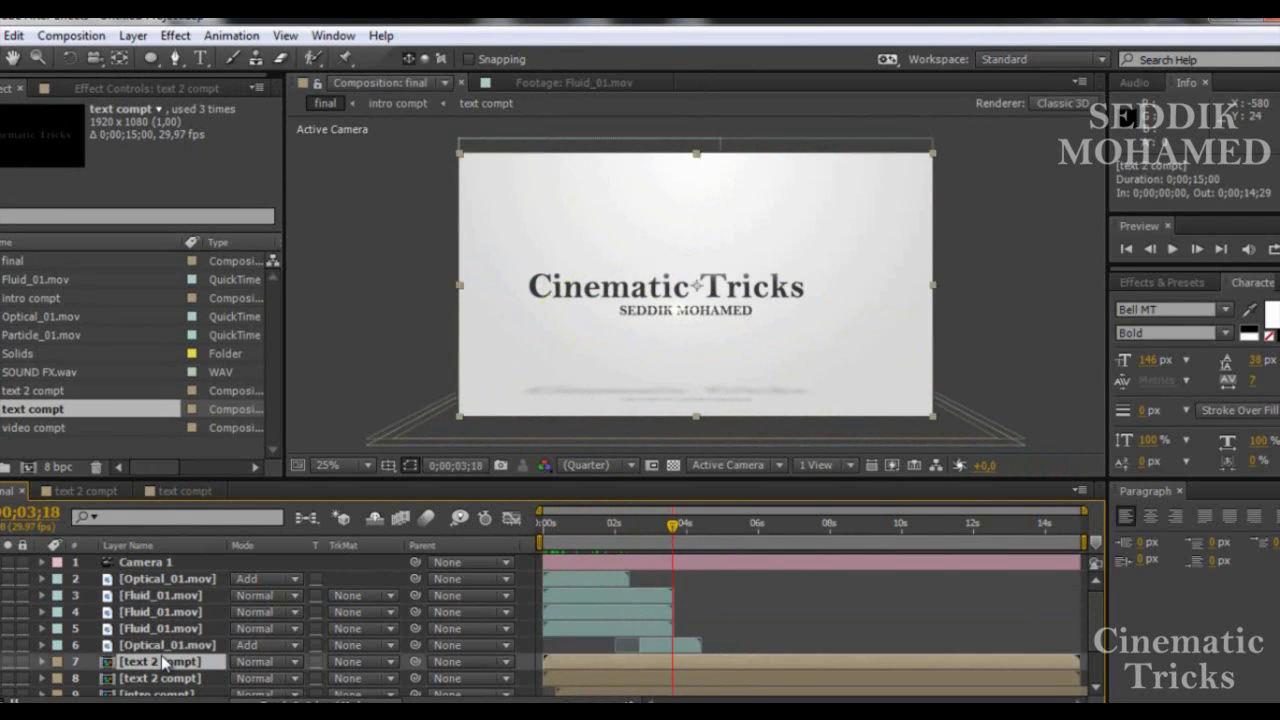
pyautogui.keyDown('shift'); pyautogui.click(163, 678); pyautogui.keyUp('shift')
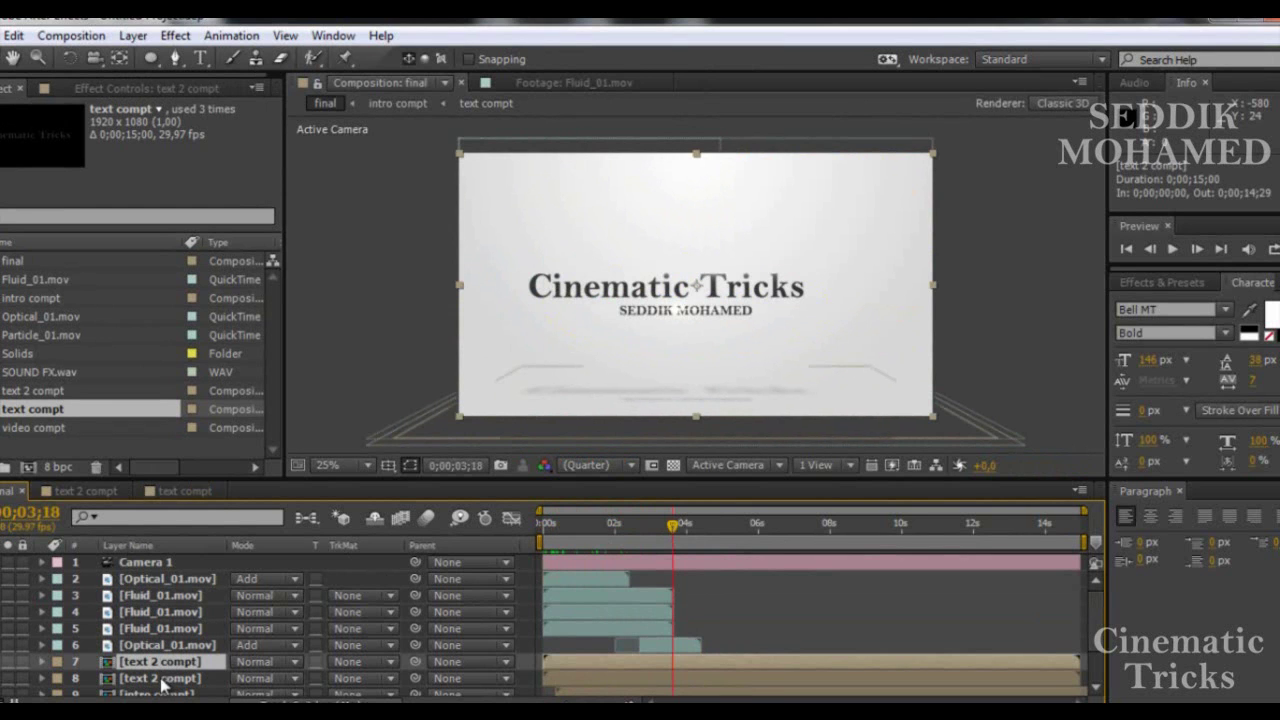
pyautogui.hotkey('shift', 'Left')
pyautogui.hotkey('shift', 'Left')
pyautogui.hotkey('shift', 'Left')
pyautogui.hotkey('shift', 'Left')
pyautogui.hotkey('shift', 'Left')
pyautogui.hotkey('shift', 'Left')
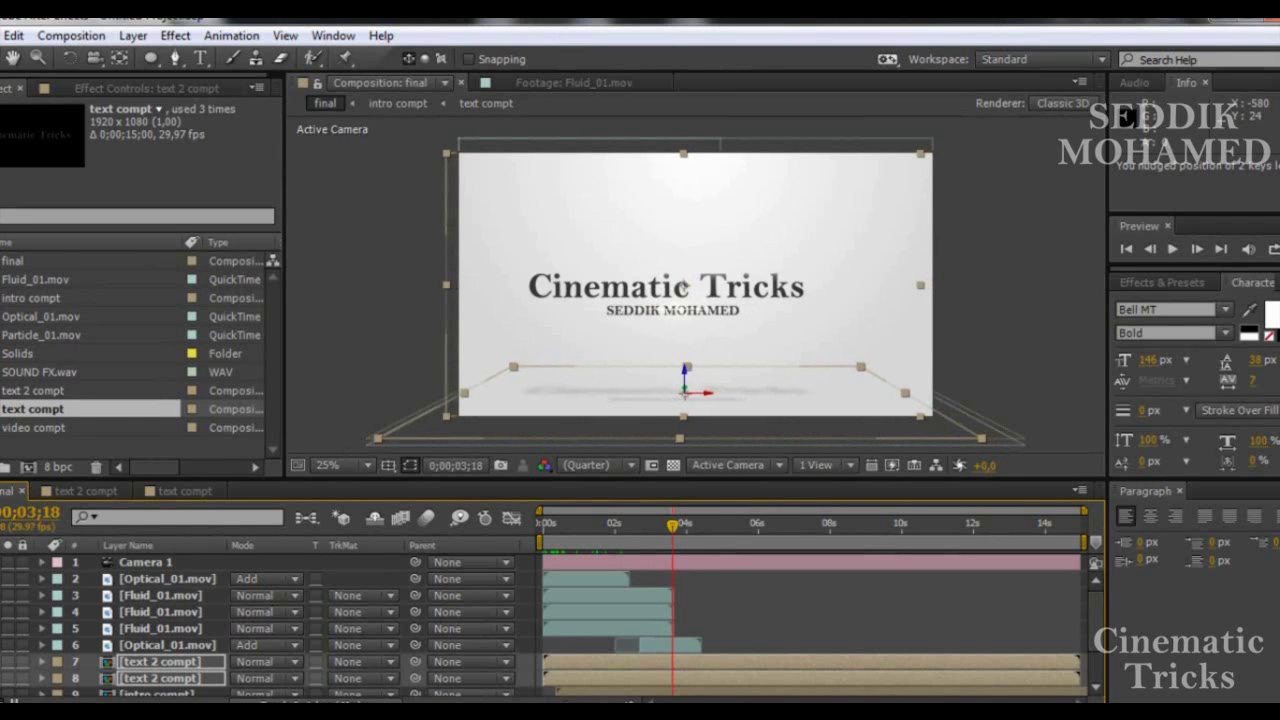
# - Move the lower Optical_01.mov flare further left across the title
pyautogui.click(175, 647)
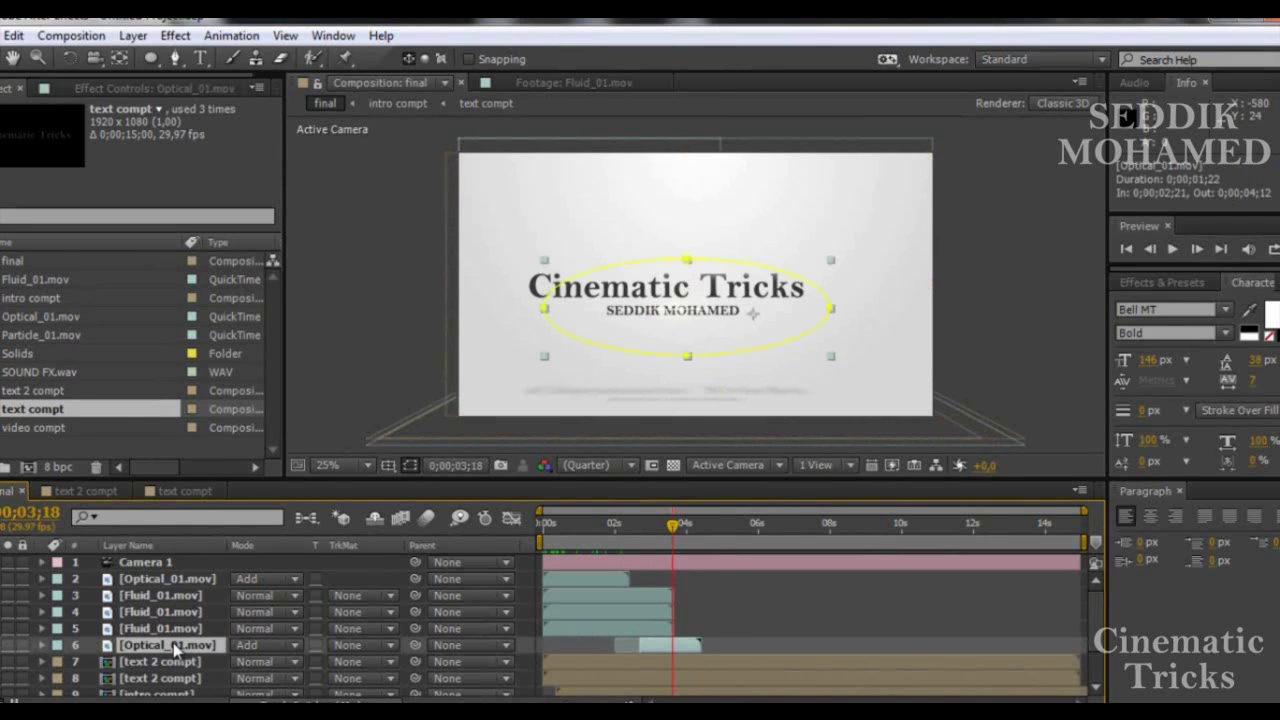
pyautogui.press('Left')
pyautogui.press('Left')
pyautogui.press('Left')
pyautogui.press('Left')
pyautogui.press('Left')
pyautogui.press('Left')
pyautogui.press('Left')
pyautogui.press('Left')
pyautogui.press('Left')
pyautogui.press('Left')
pyautogui.press('Left')
pyautogui.press('Left')
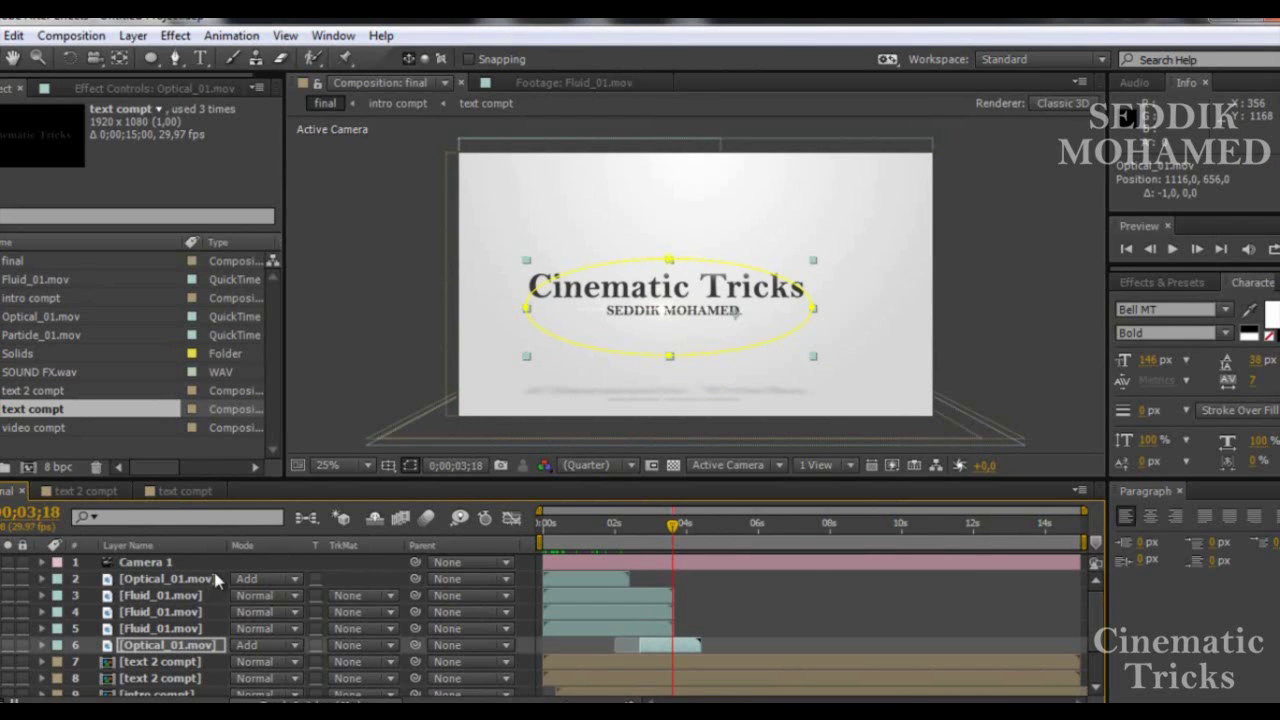
pyautogui.click(159, 562)
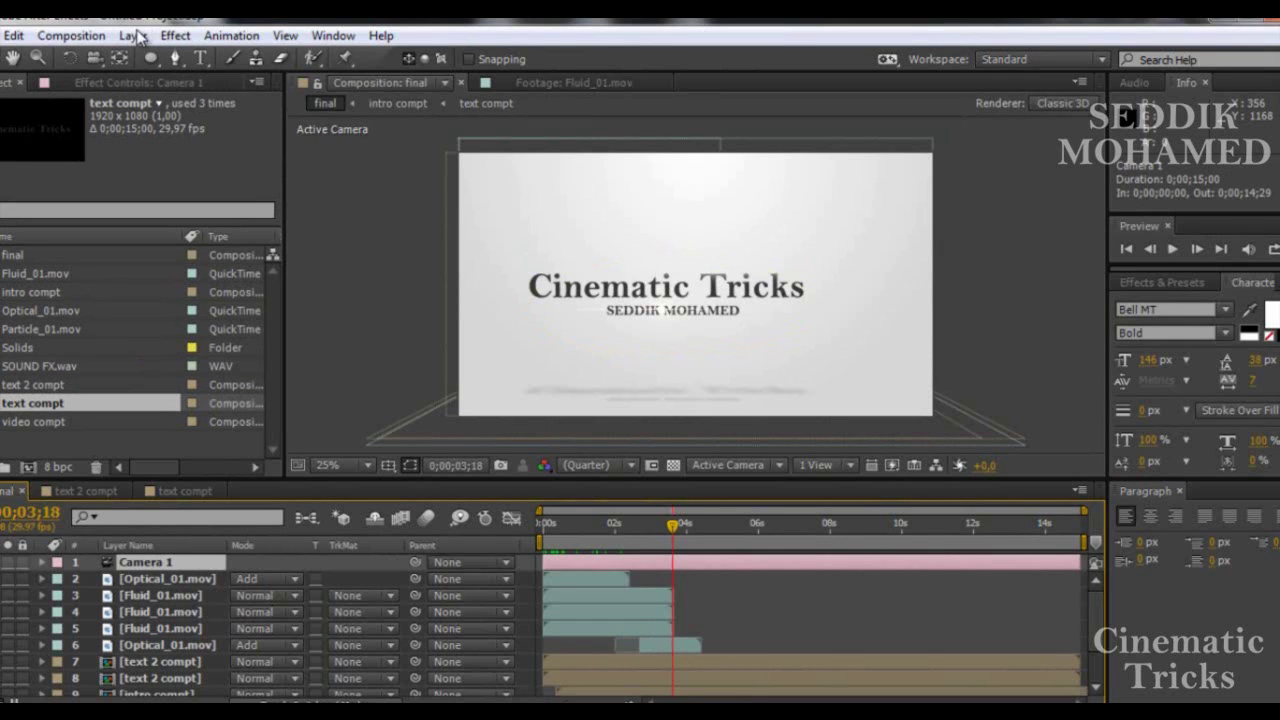
# - Add a new full-frame 1920x1080 solid layer to the final composition
pyautogui.click(133, 36)
pyautogui.moveTo(434, 27)
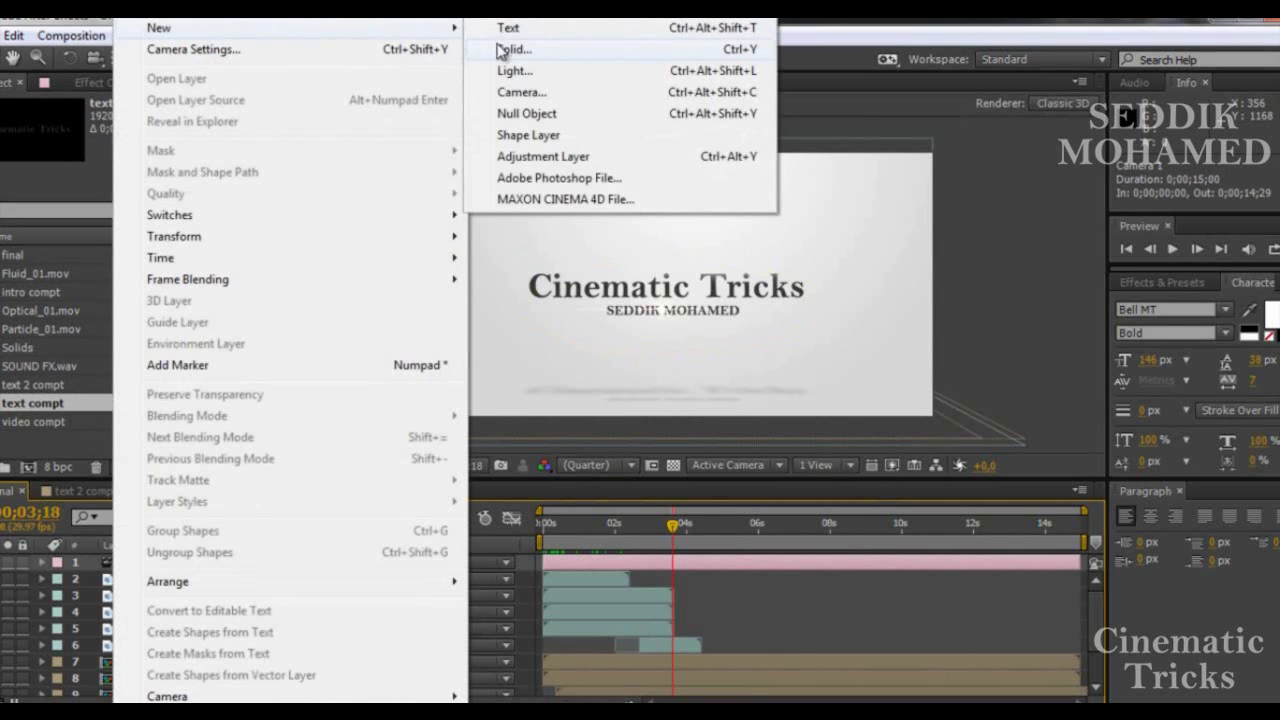
pyautogui.click(508, 49)
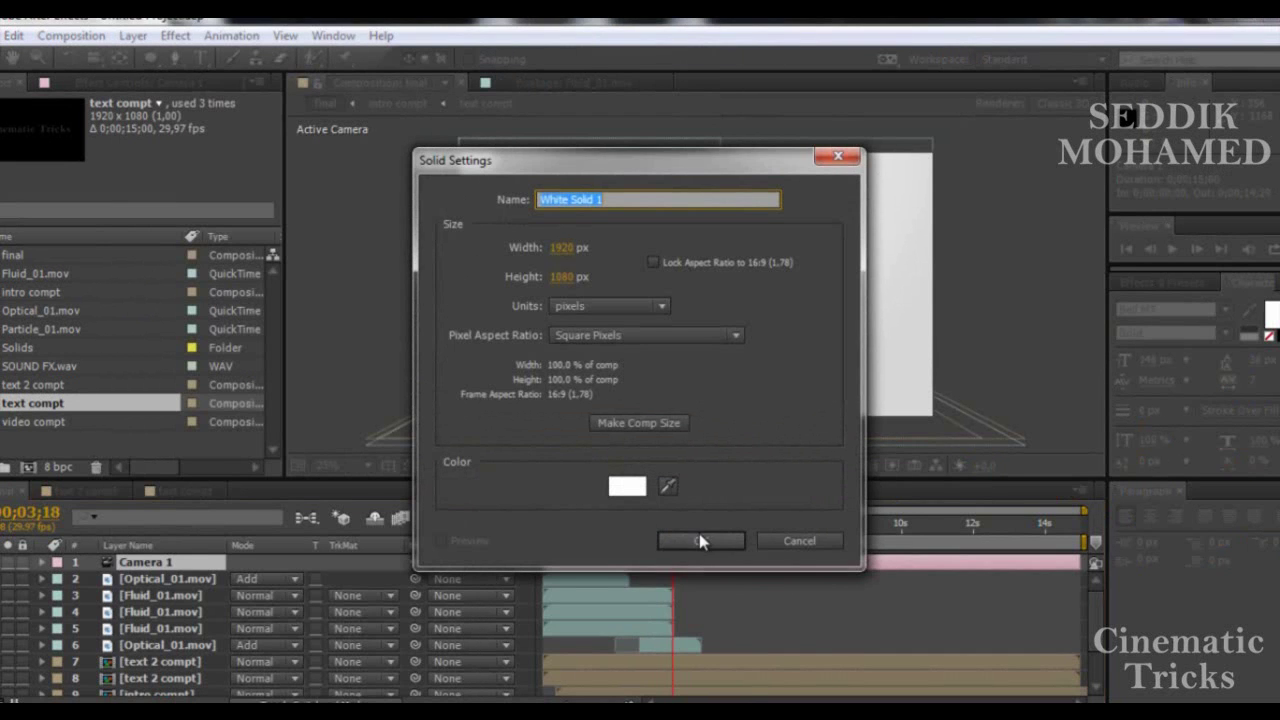
pyautogui.click(699, 540)
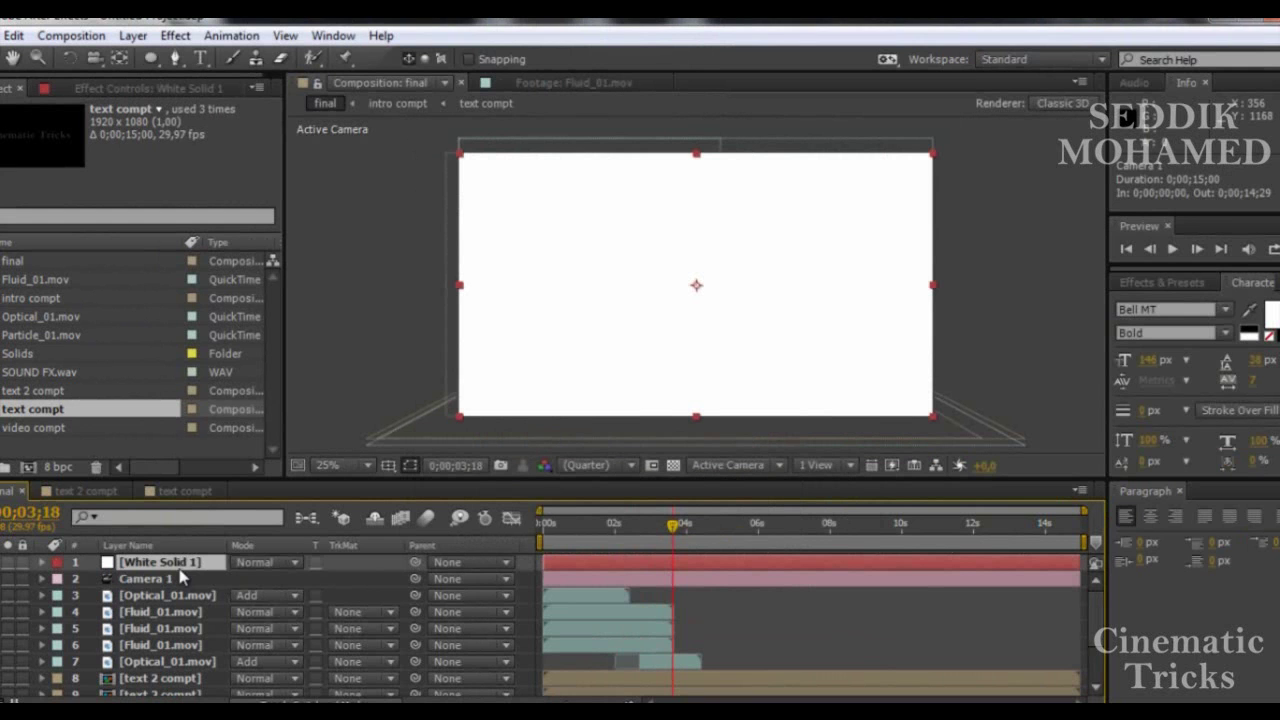
# - Recolour the solid to 0078FF blue and name it 'light 2'
pyautogui.click(133, 36)
pyautogui.click(154, 50)
pyautogui.click(625, 464)
pyautogui.click(360, 519)
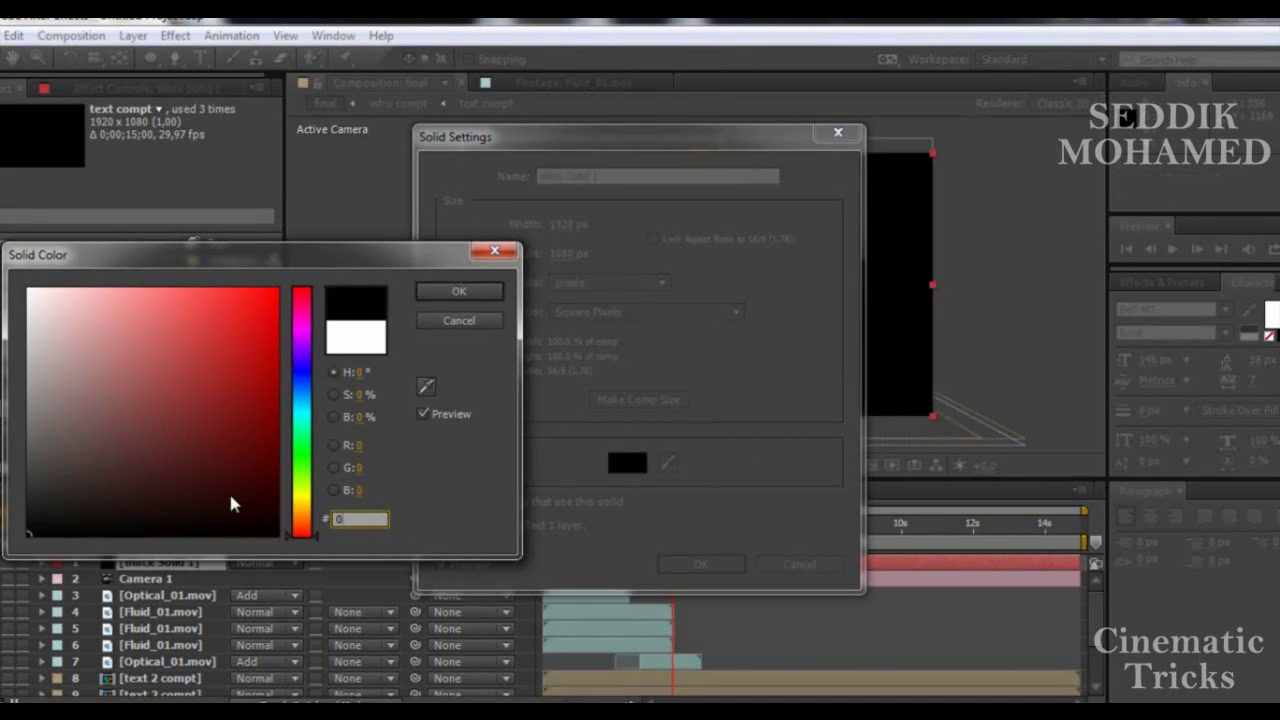
pyautogui.write('000078')
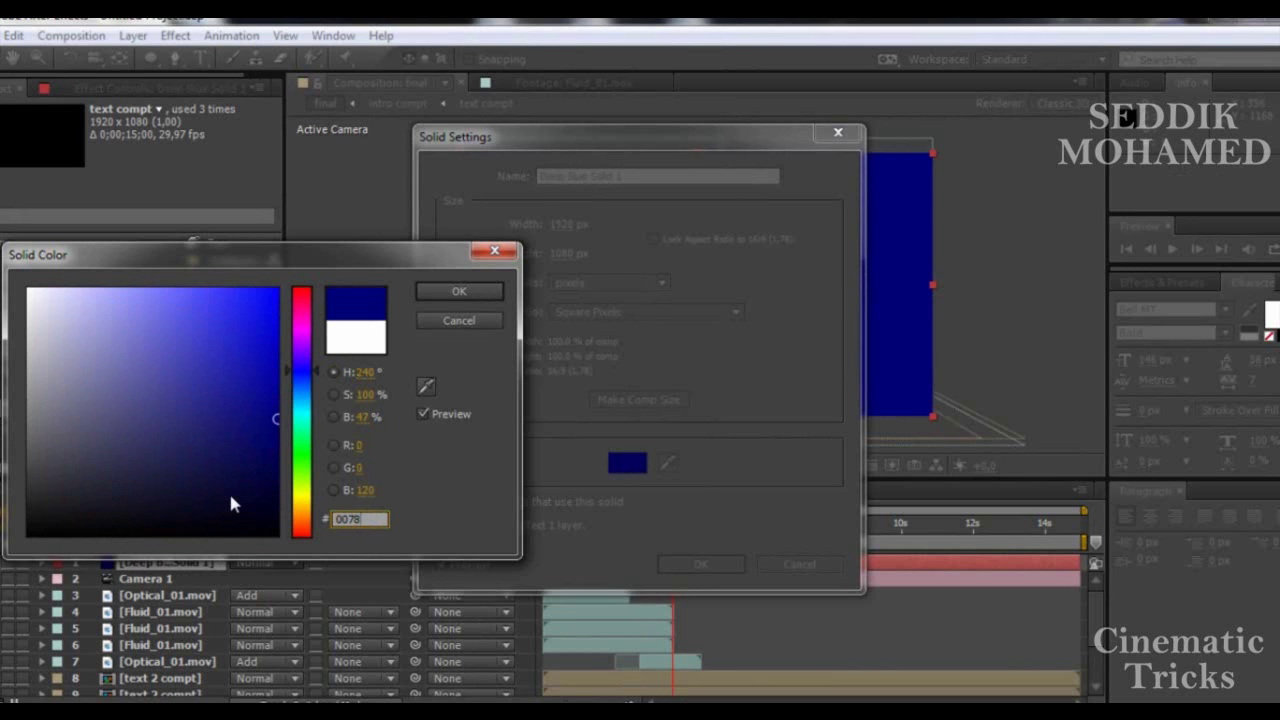
pyautogui.write('FF')
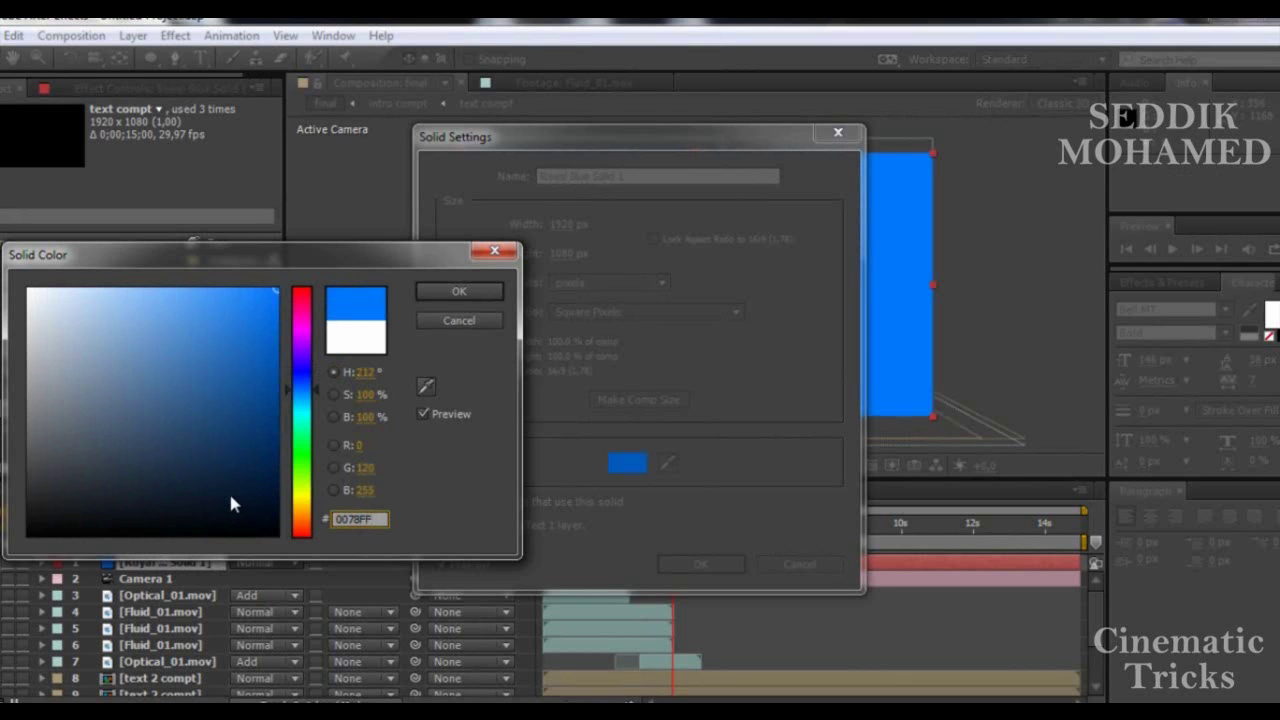
pyautogui.click(455, 293)
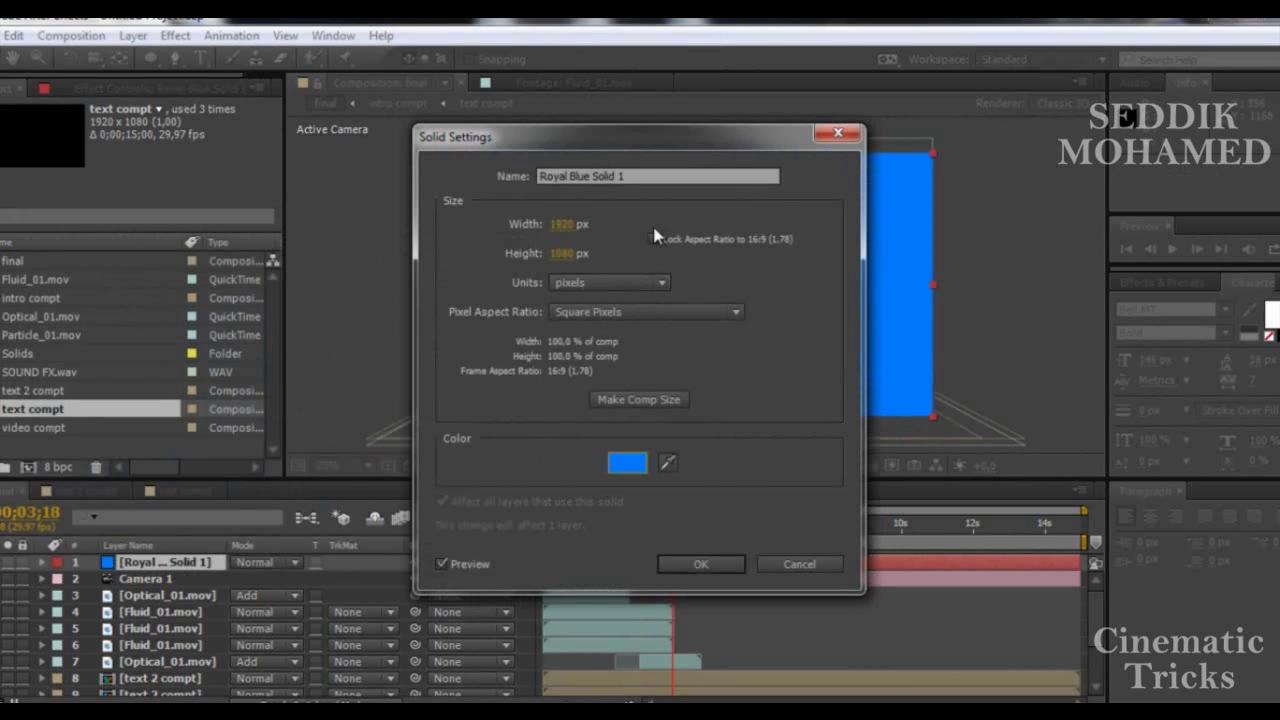
pyautogui.press('BackSpace')
pyautogui.write('light 2')
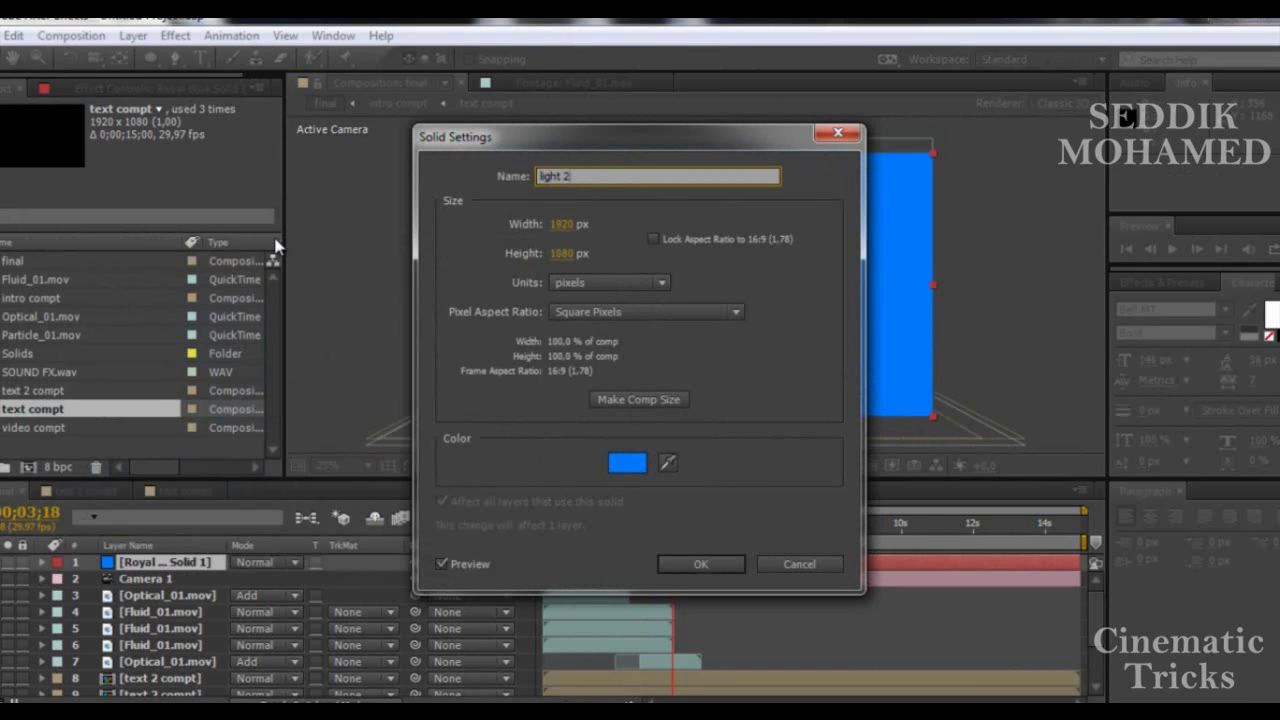
pyautogui.click(726, 564)
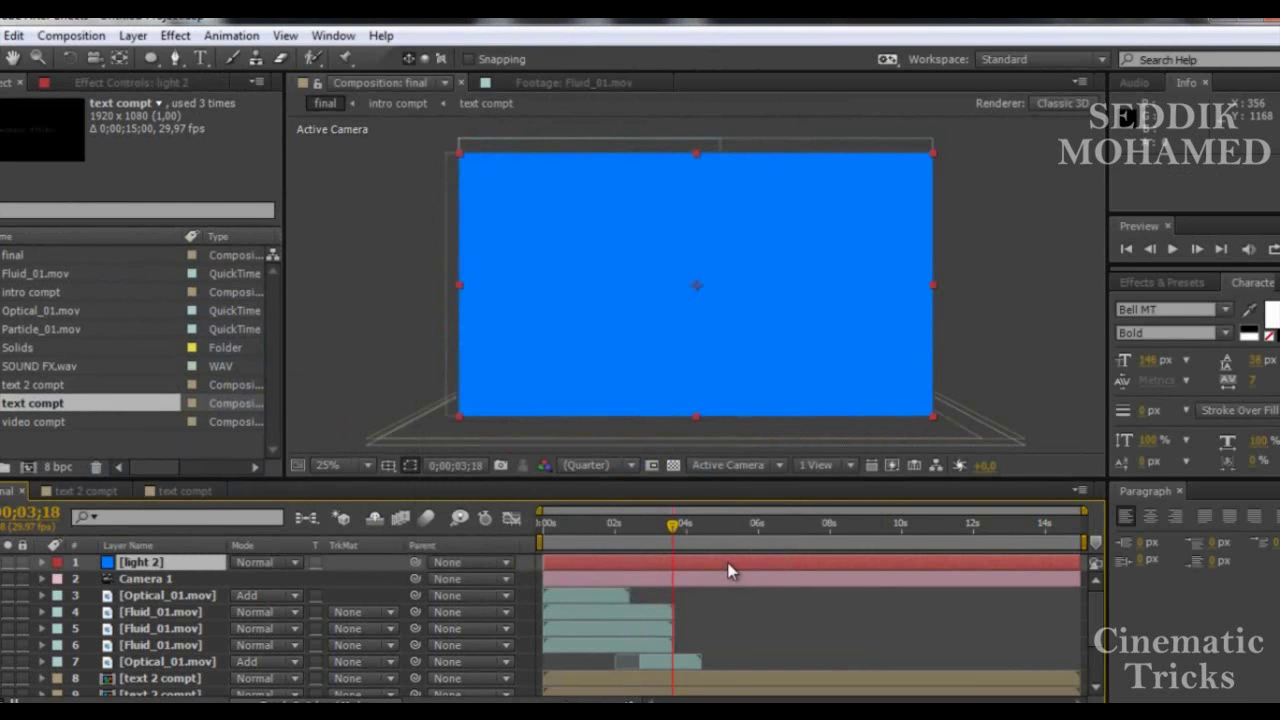
# - Place Particle_01.mov below light 2 and set its track matte to Alpha Matte
pyautogui.click(31, 330)
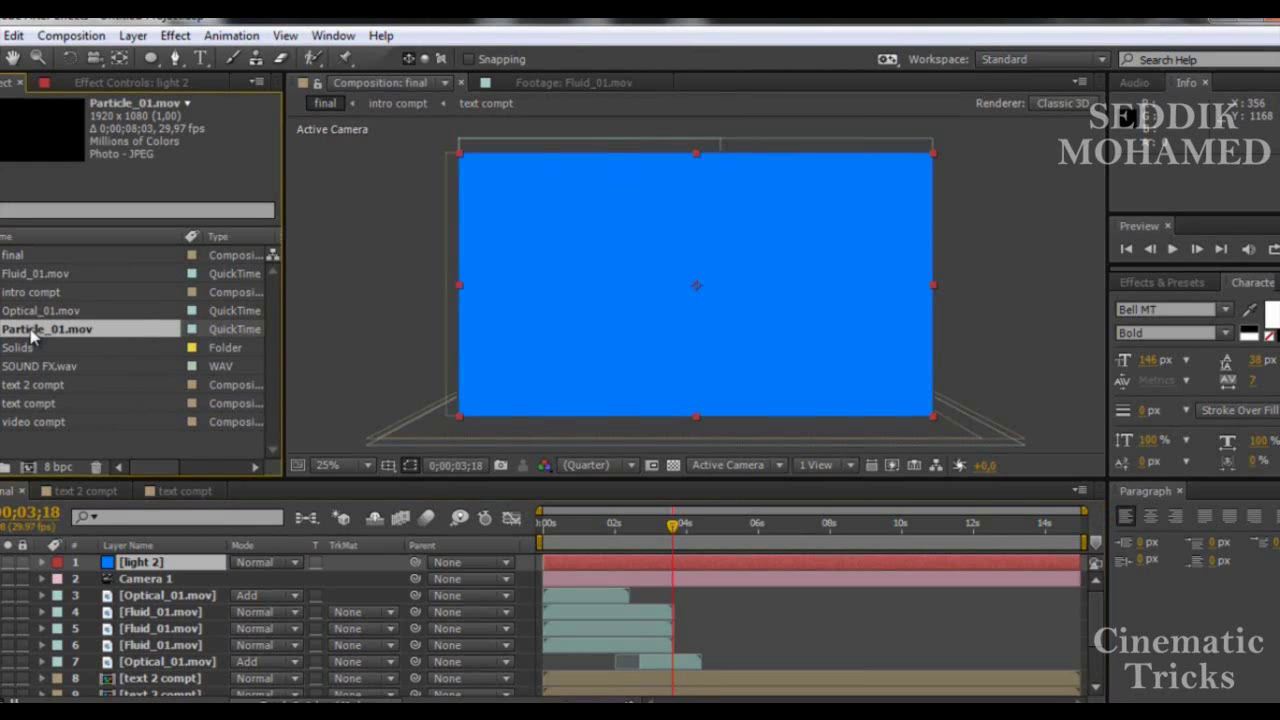
pyautogui.moveTo(103, 508)
pyautogui.mouseDown()
pyautogui.moveTo(55, 333)
pyautogui.moveTo(113, 572)
pyautogui.mouseUp()
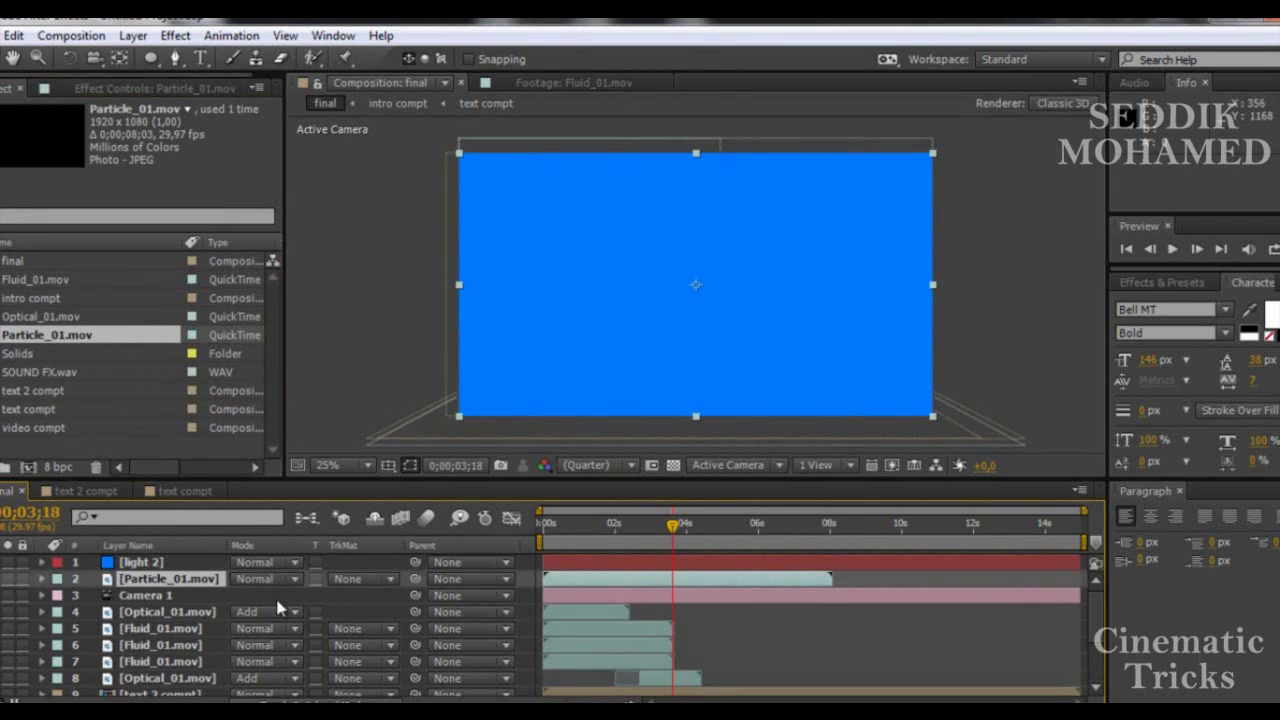
pyautogui.click(352, 580)
pyautogui.click(428, 629)
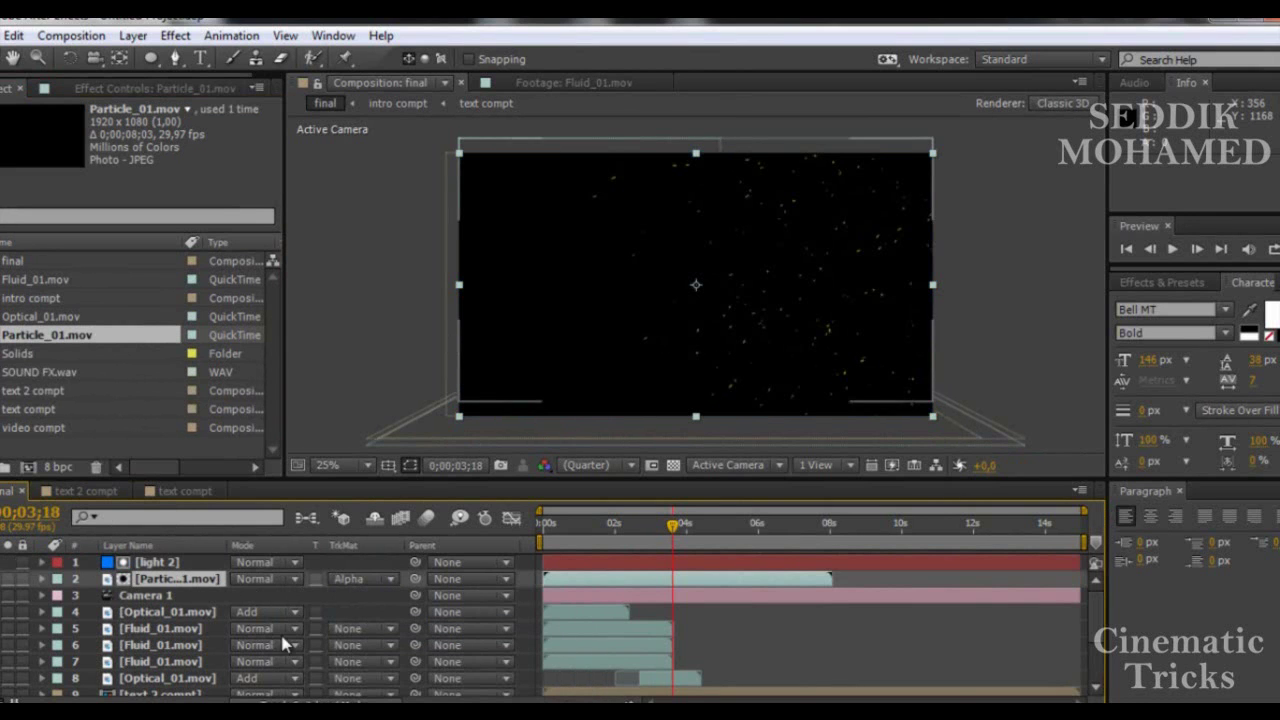
pyautogui.moveTo(537, 526); pyautogui.dragTo(582, 545)
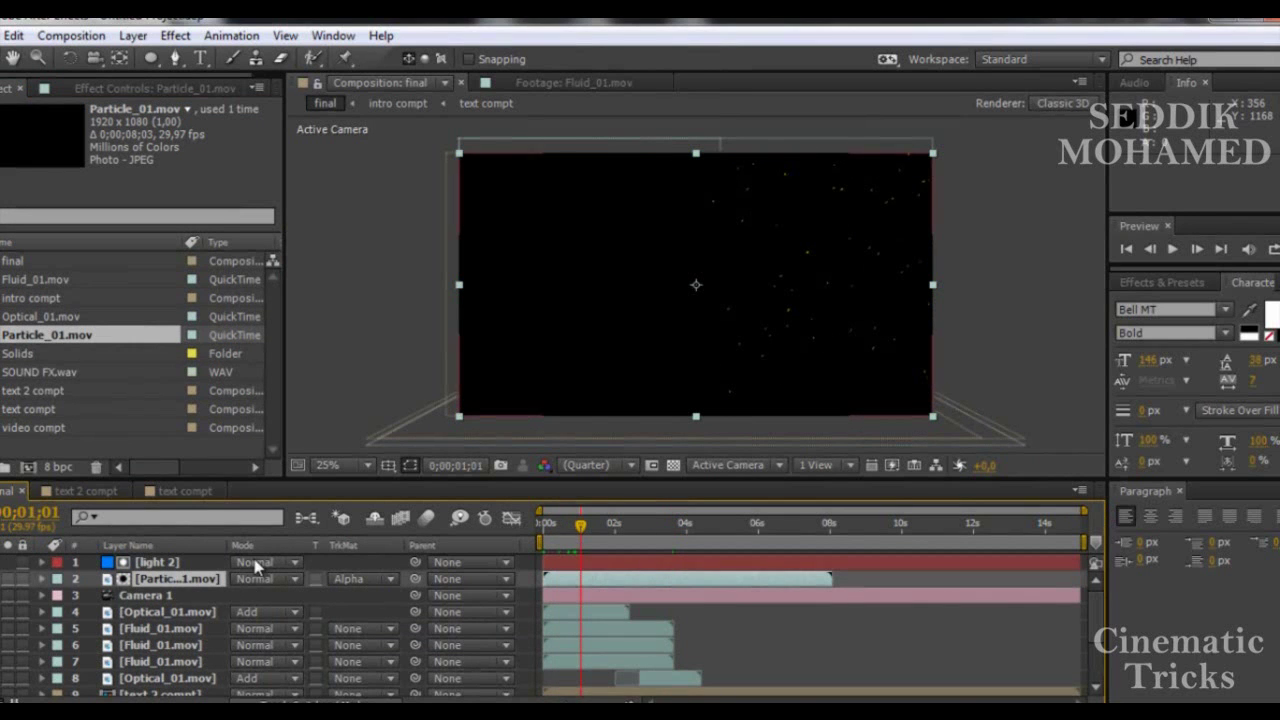
# - Set Particle_01.mov to Screen blending and return light 2 to Normal mode
pyautogui.click(287, 580)
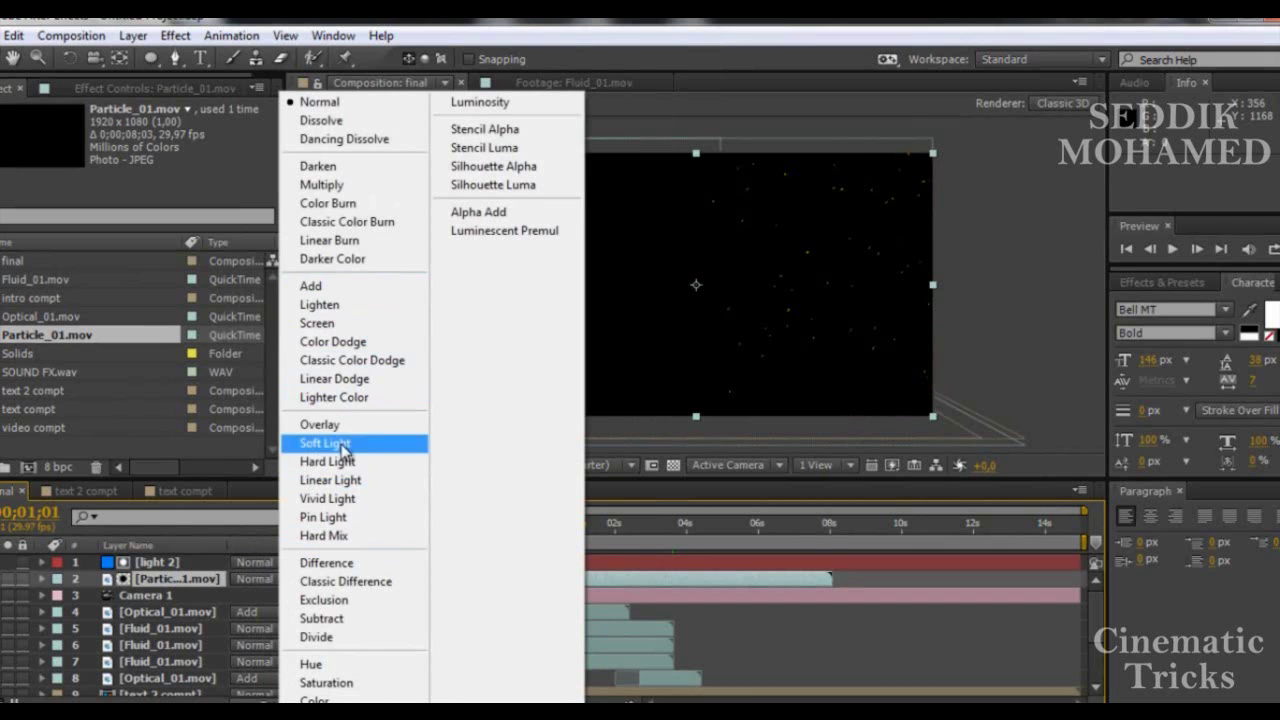
pyautogui.click(322, 322)
pyautogui.click(275, 577)
pyautogui.click(340, 325)
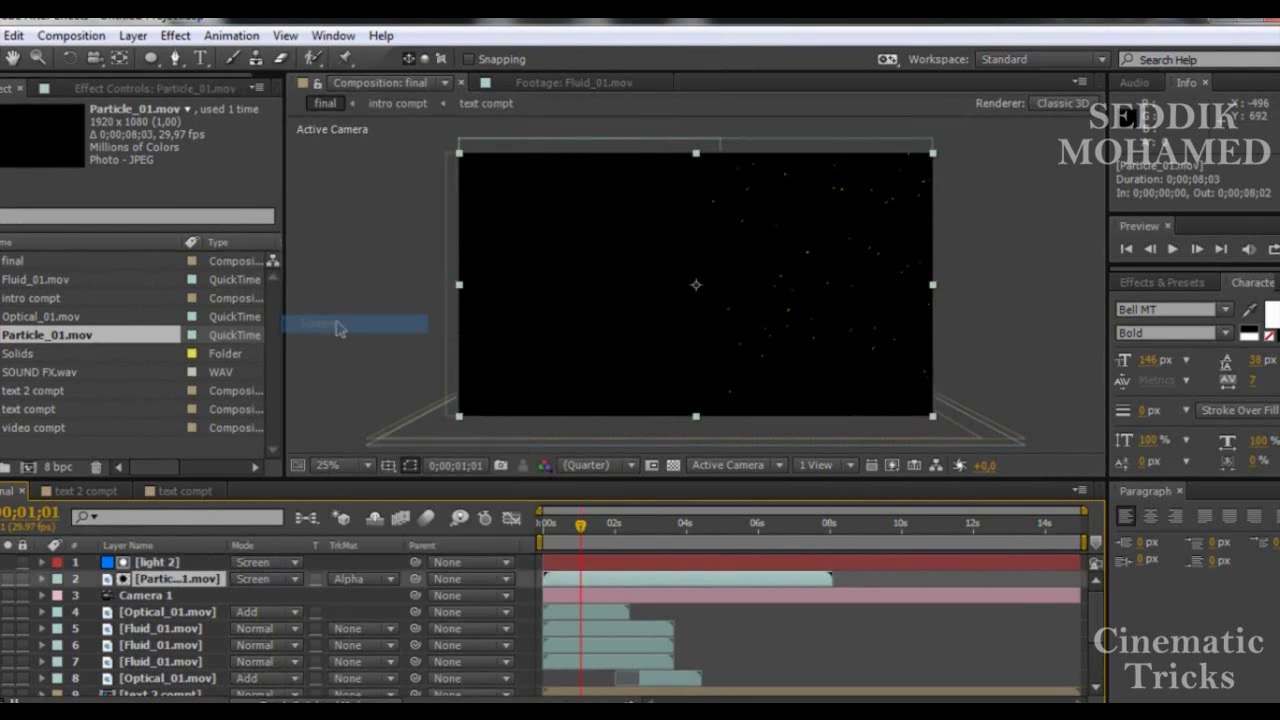
pyautogui.click(292, 561)
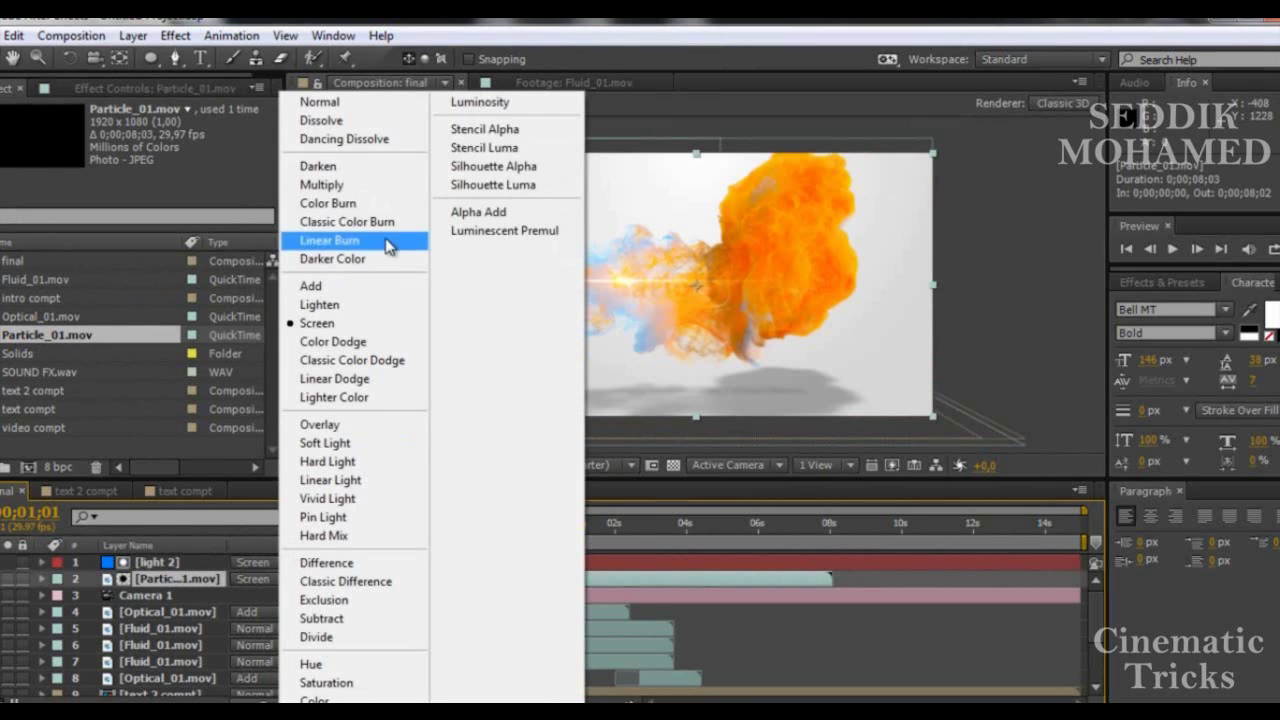
pyautogui.click(360, 106)
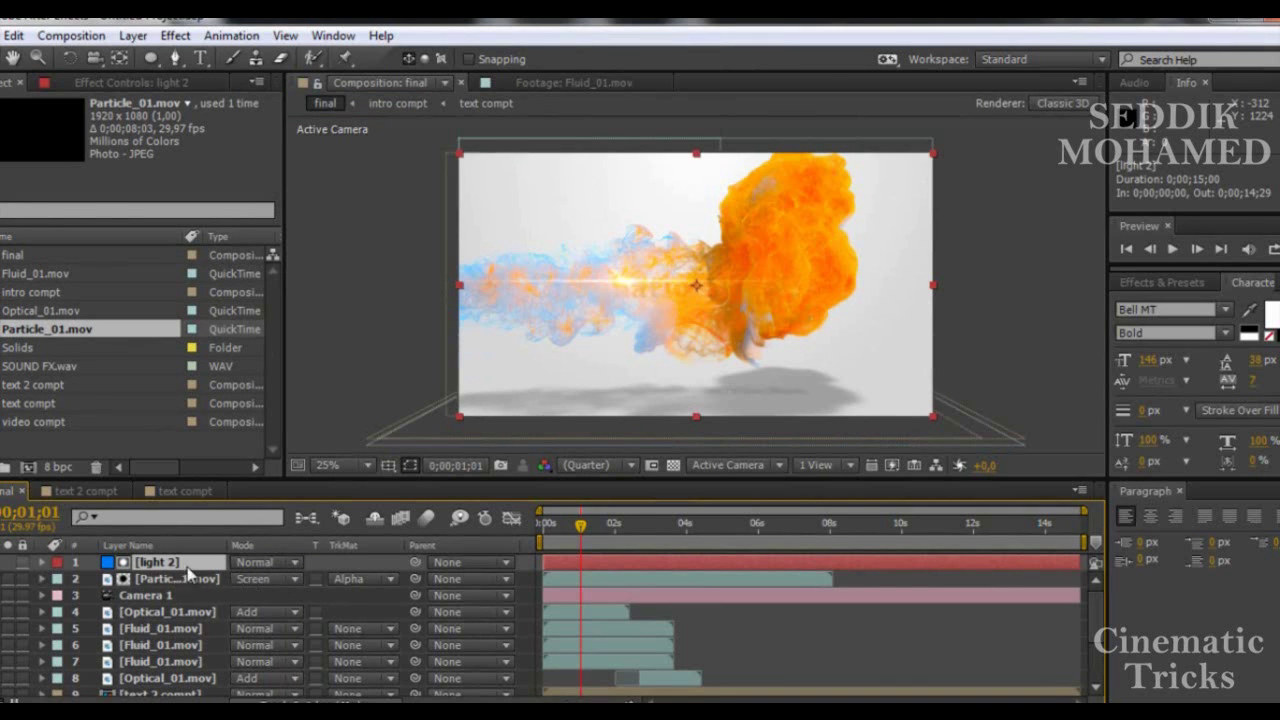
# - Draw a closed, curved Pen mask around the orange splash on light 2
pyautogui.click(175, 58)
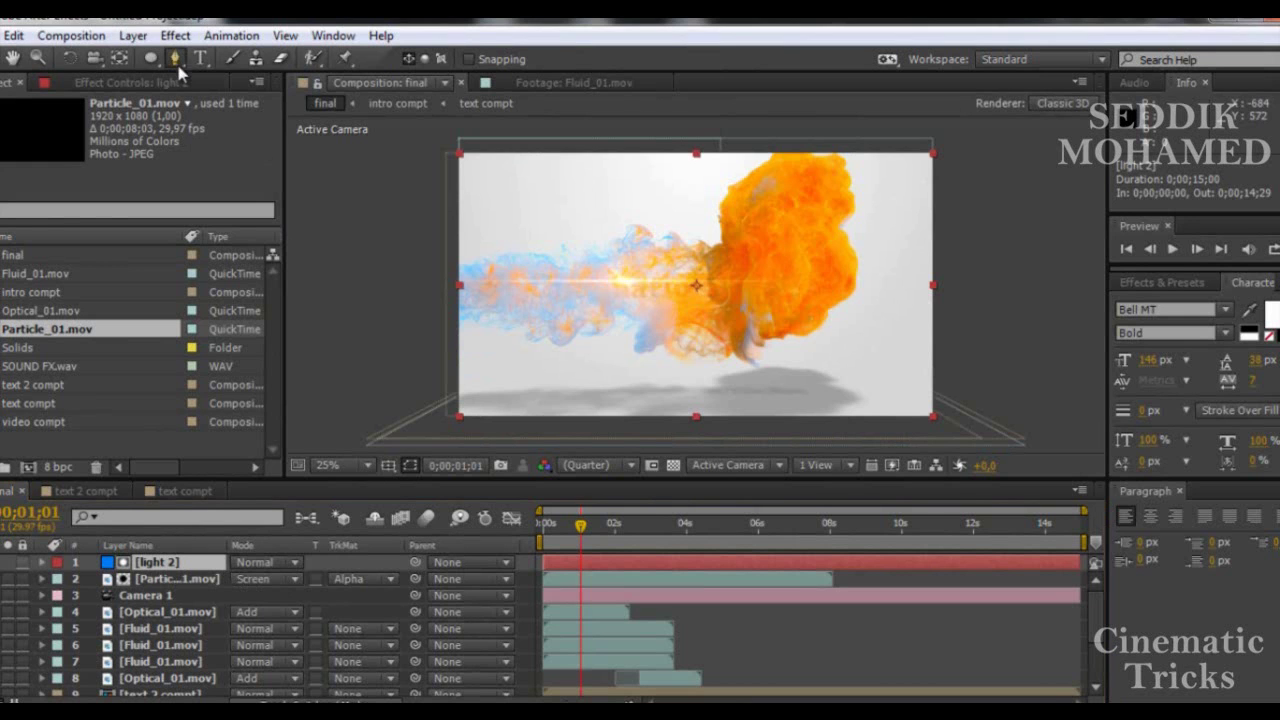
pyautogui.click(769, 122)
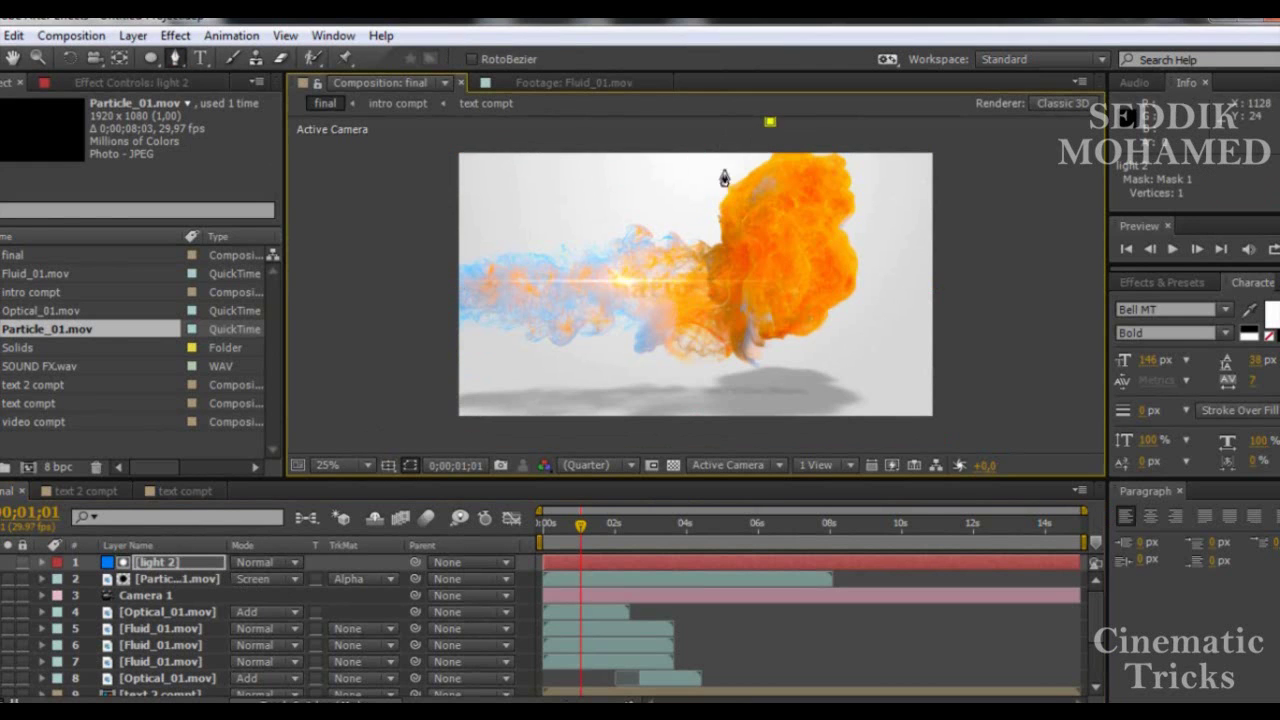
pyautogui.click(598, 263)
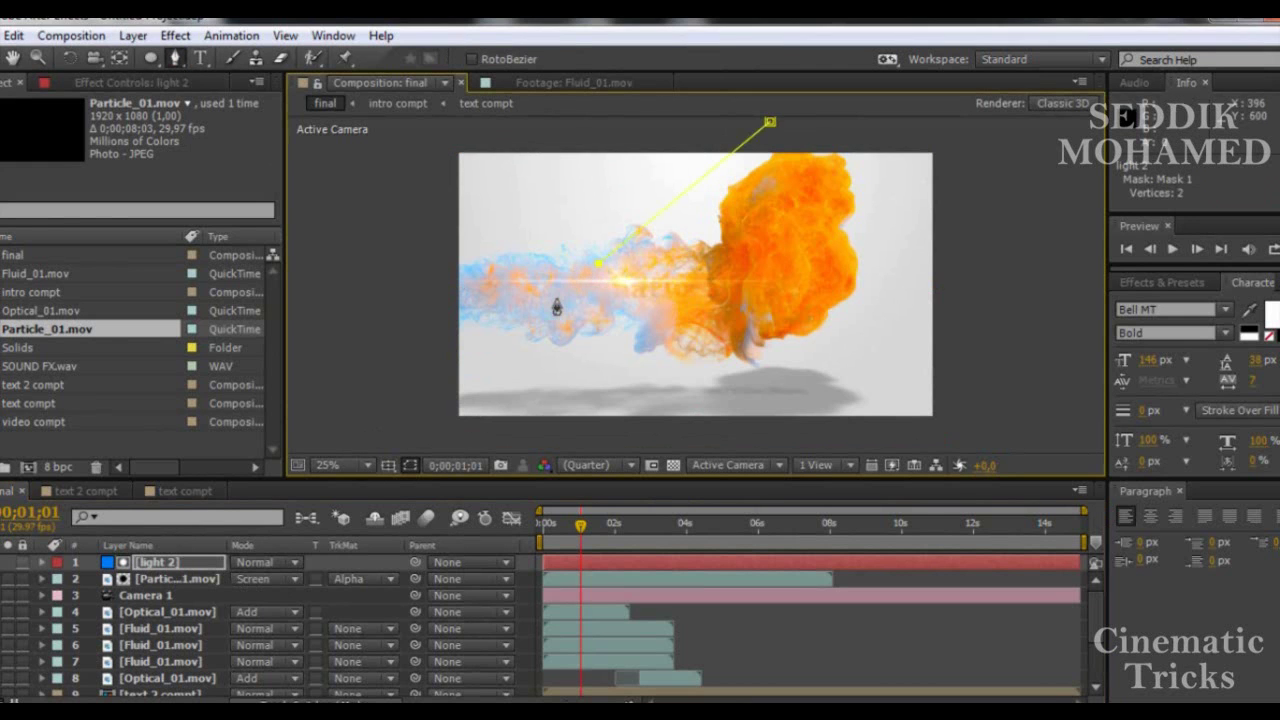
pyautogui.click(540, 368)
pyautogui.click(602, 397)
pyautogui.click(648, 372)
pyautogui.click(737, 343)
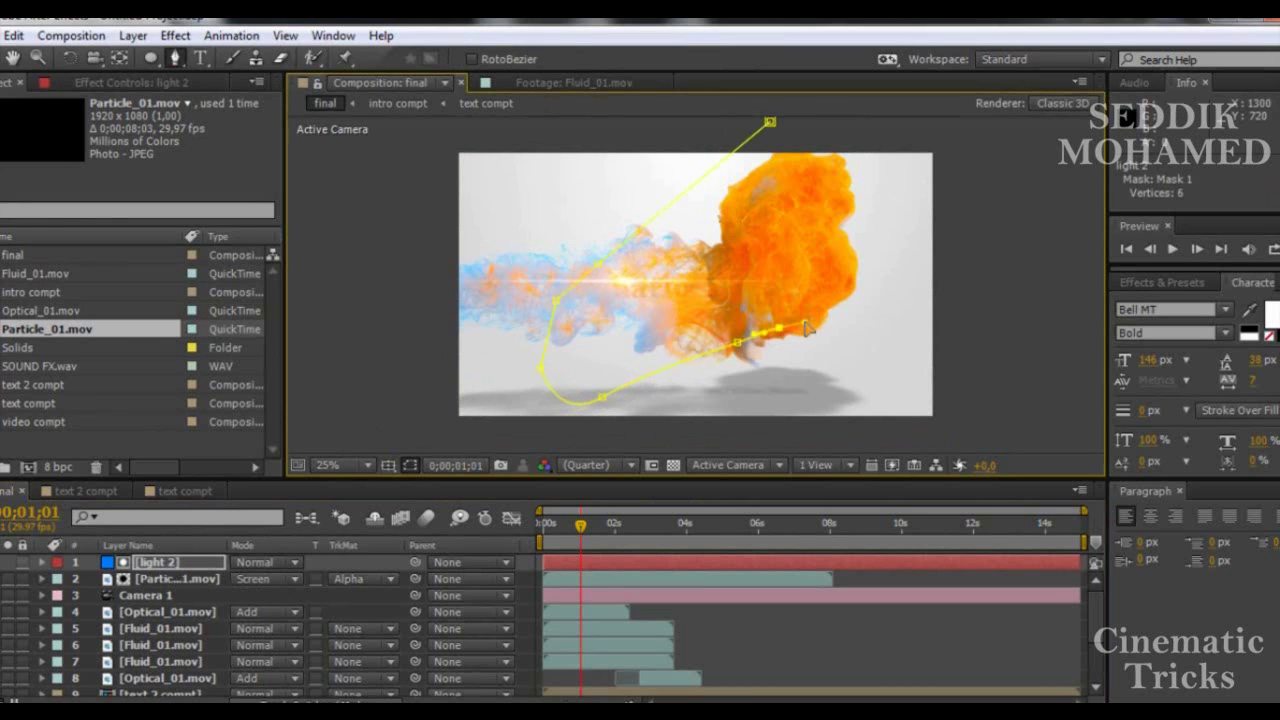
pyautogui.moveTo(903, 292); pyautogui.dragTo(931, 291)
pyautogui.moveTo(993, 187); pyautogui.dragTo(994, 148)
pyautogui.click(770, 122)
# - Set light 2's Mask Feather to 130 pixels and Mask Expansion to -7 pixels
pyautogui.click(162, 562)
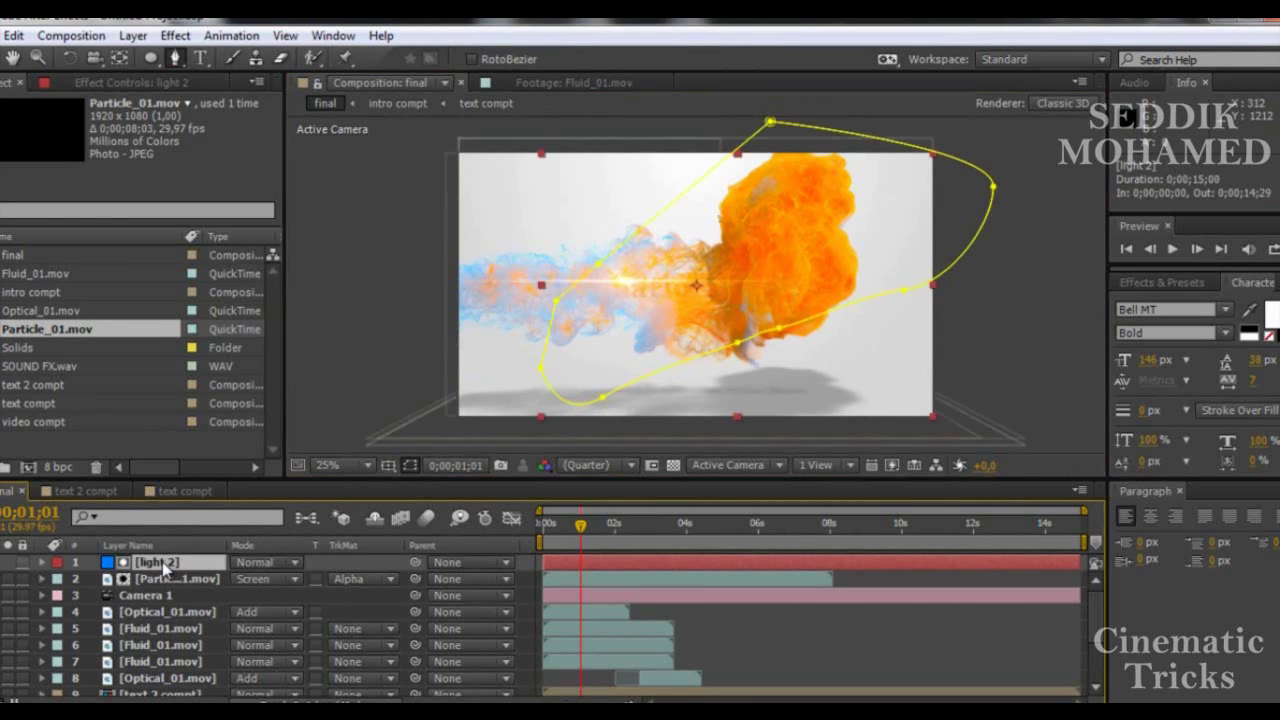
pyautogui.press('m')
pyautogui.press('m')
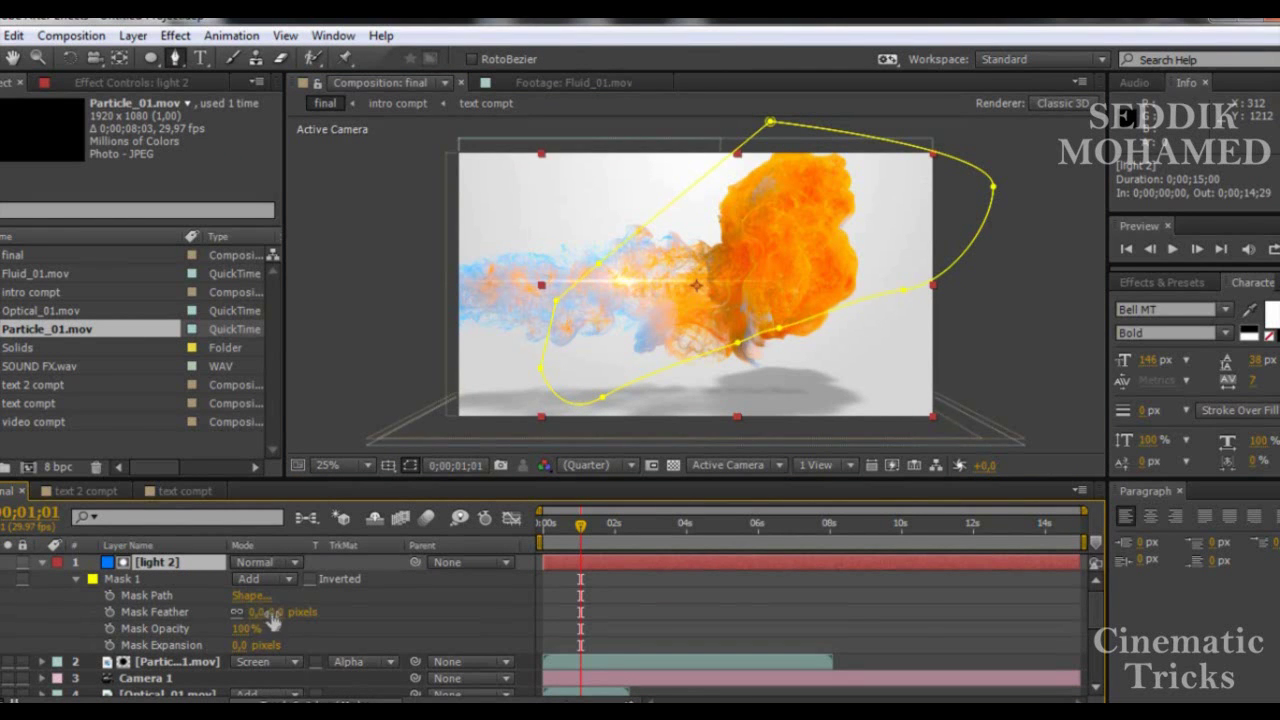
pyautogui.click(282, 612)
pyautogui.moveTo(282, 612); pyautogui.dragTo(343, 606)
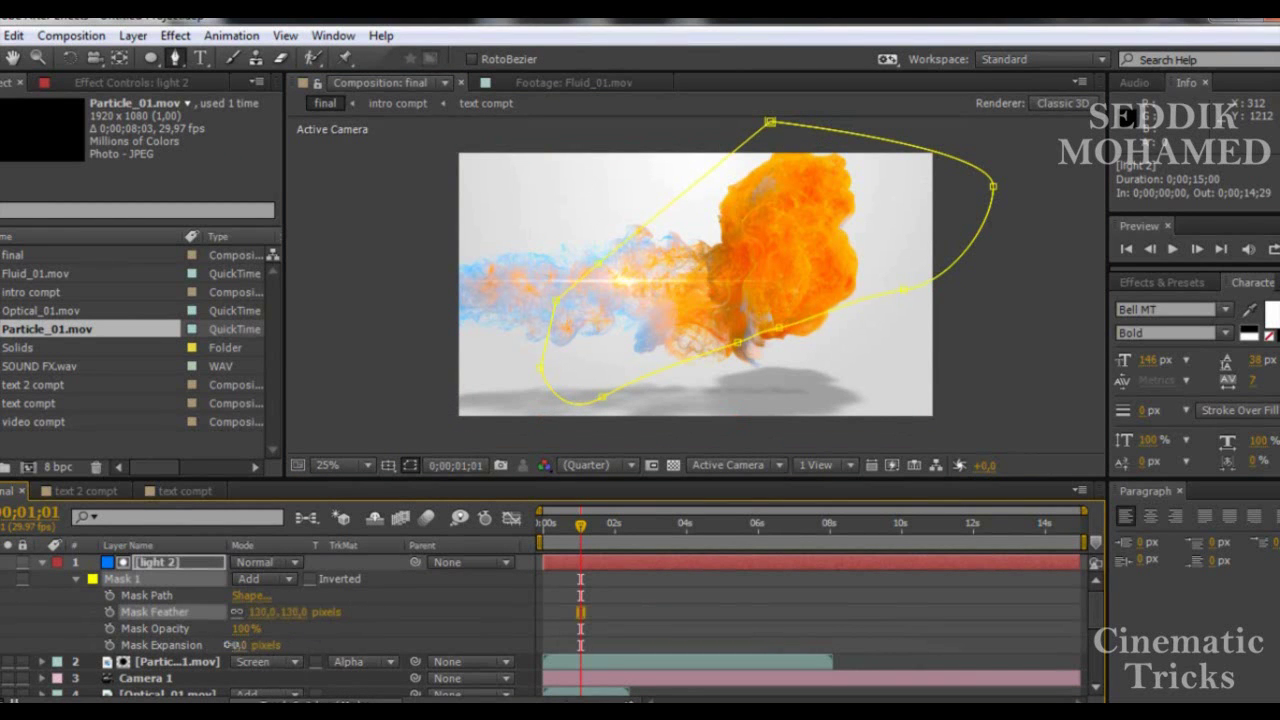
pyautogui.moveTo(242, 645); pyautogui.dragTo(234, 645)
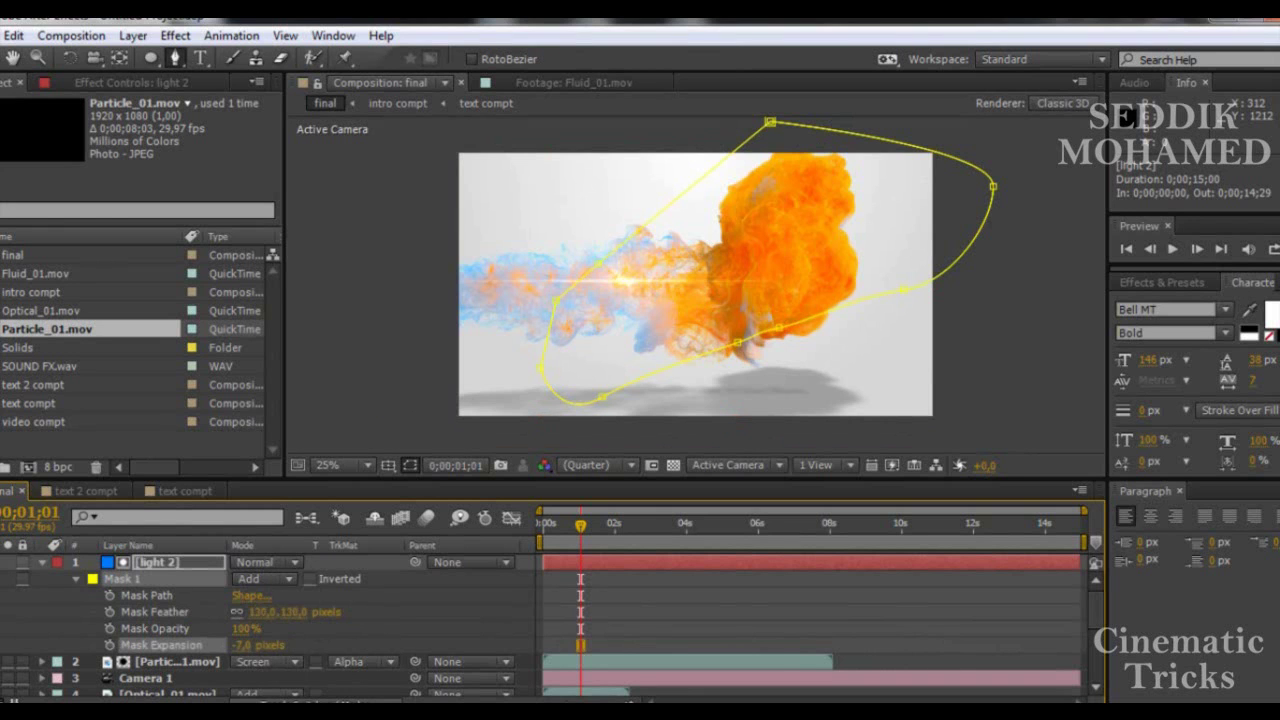
pyautogui.click(45, 564)
pyautogui.click(172, 563)
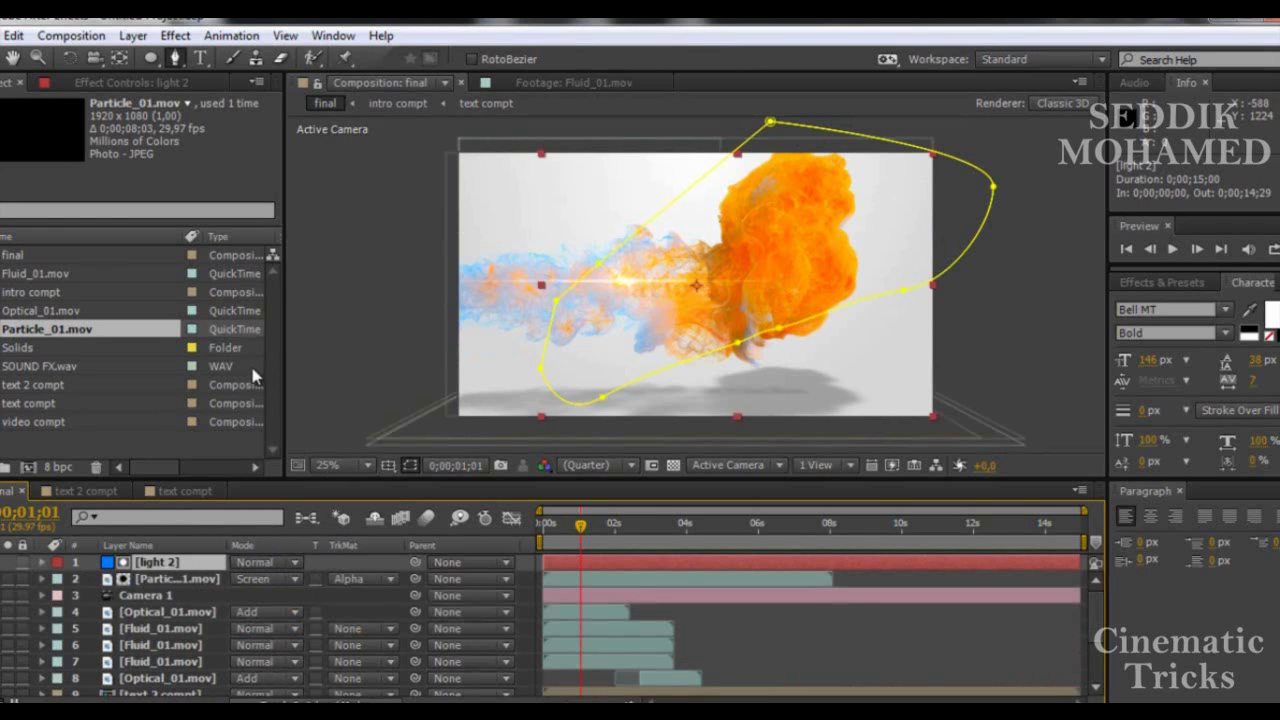
# - Undo the stray mask point with Ctrl+Z
pyautogui.click(92, 35)
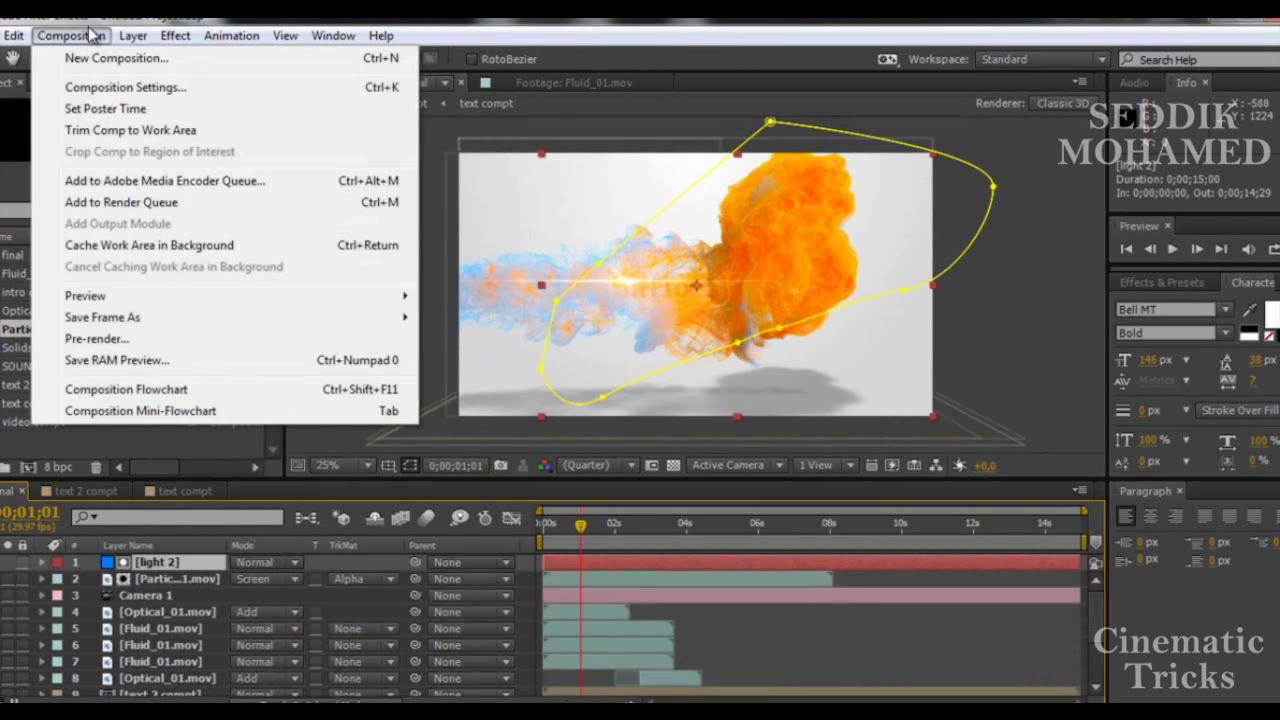
pyautogui.moveTo(133, 35)
pyautogui.click(1035, 419)
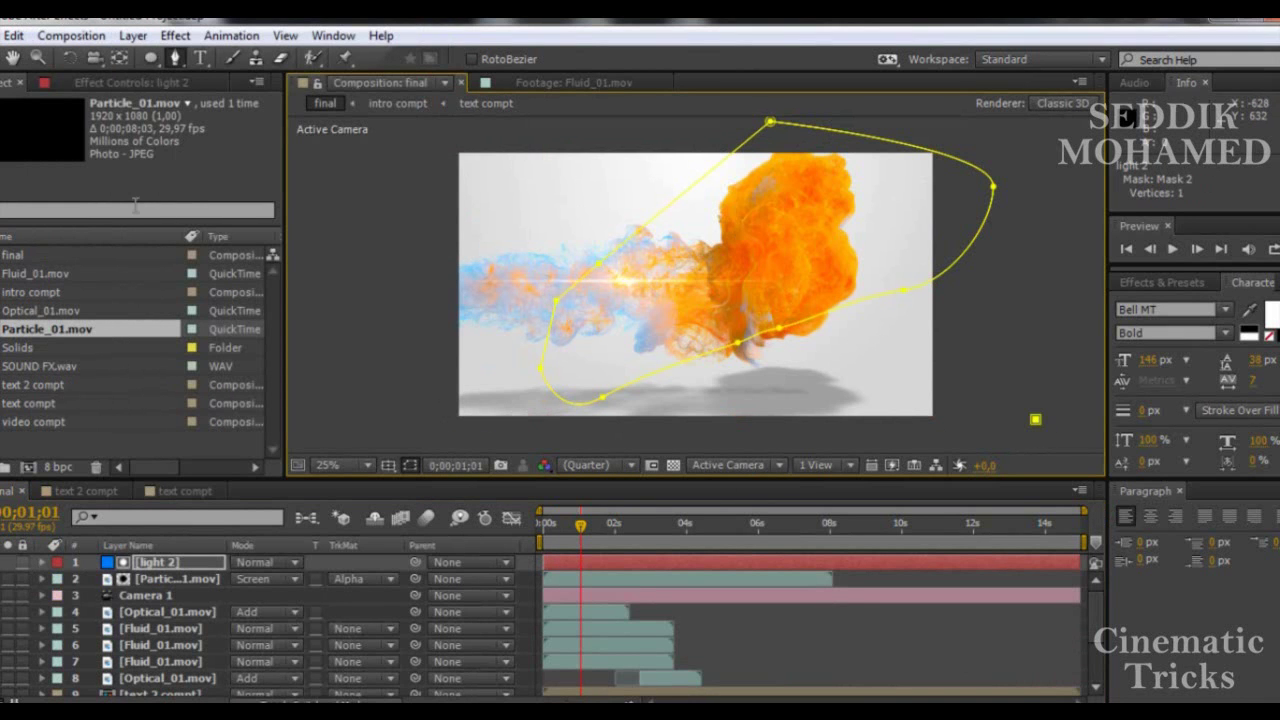
pyautogui.hotkey('ctrl', 'z')
# - Move the playhead to 0;00;02;16, where the Cinematic Tricks title appears
pyautogui.moveTo(580, 524)
pyautogui.mouseDown()
pyautogui.moveTo(557, 542)
pyautogui.moveTo(614, 540)
pyautogui.mouseUp()
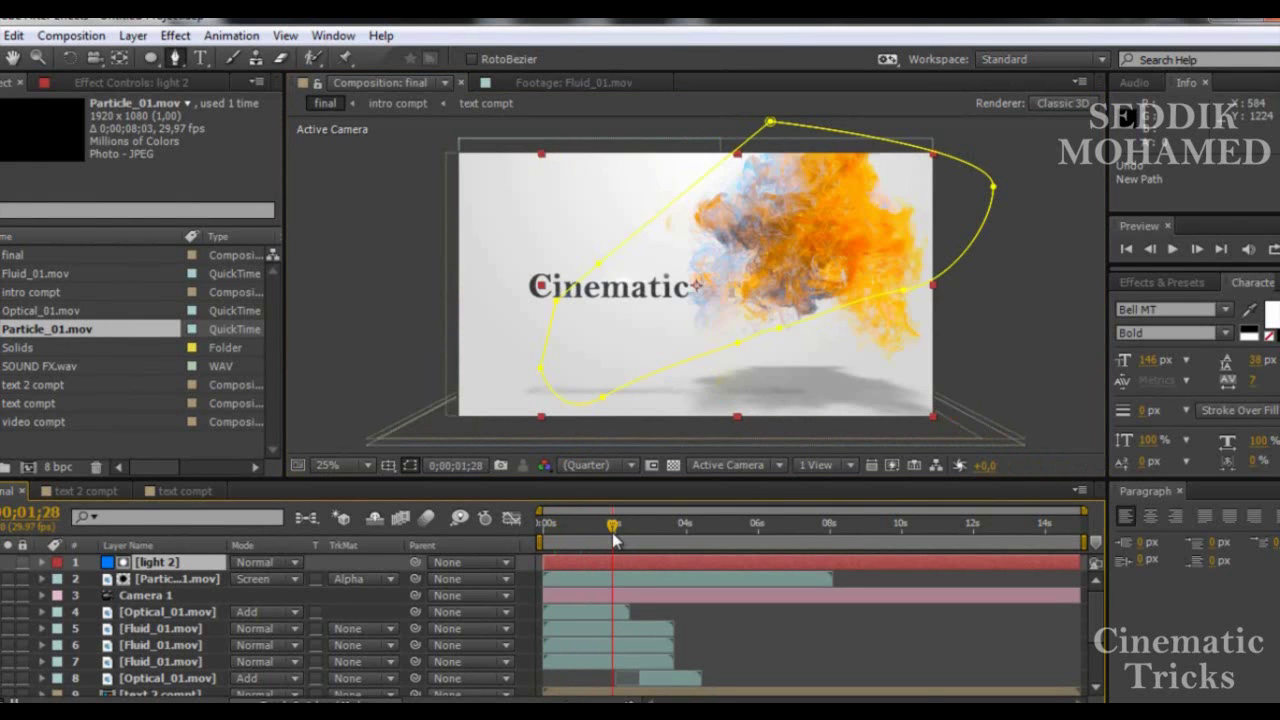
pyautogui.click(615, 540)
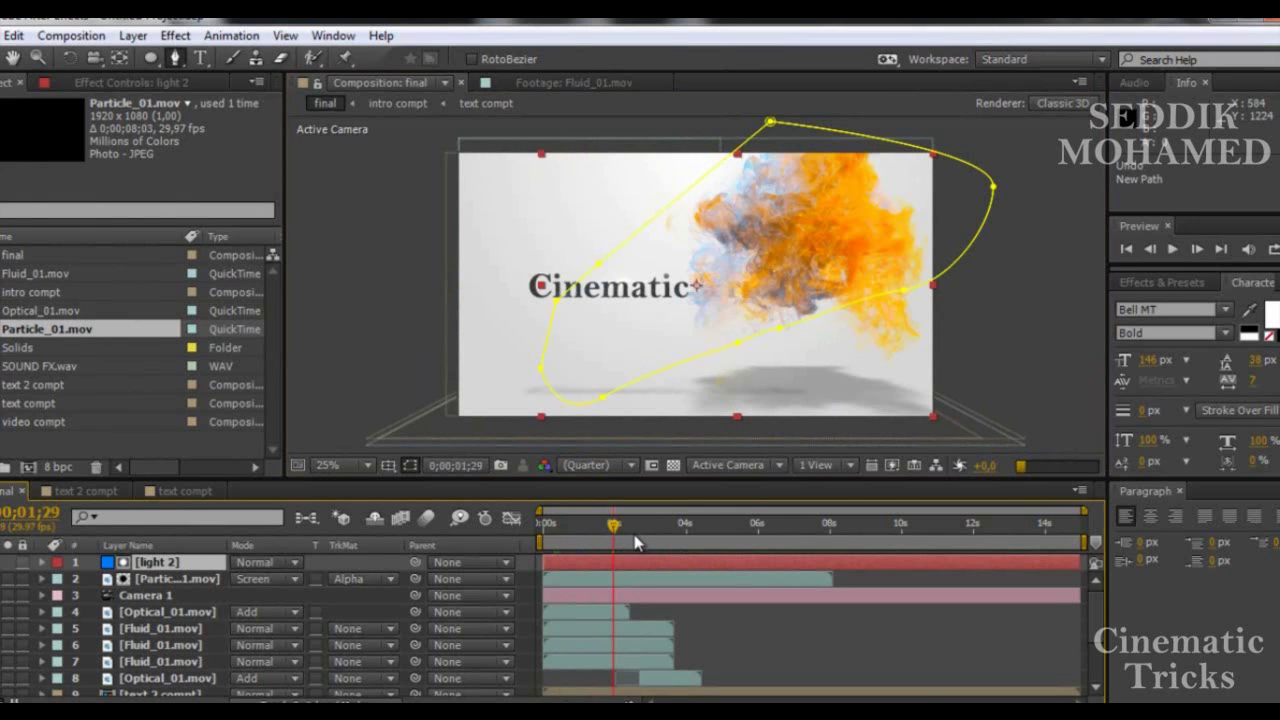
pyautogui.click(634, 542)
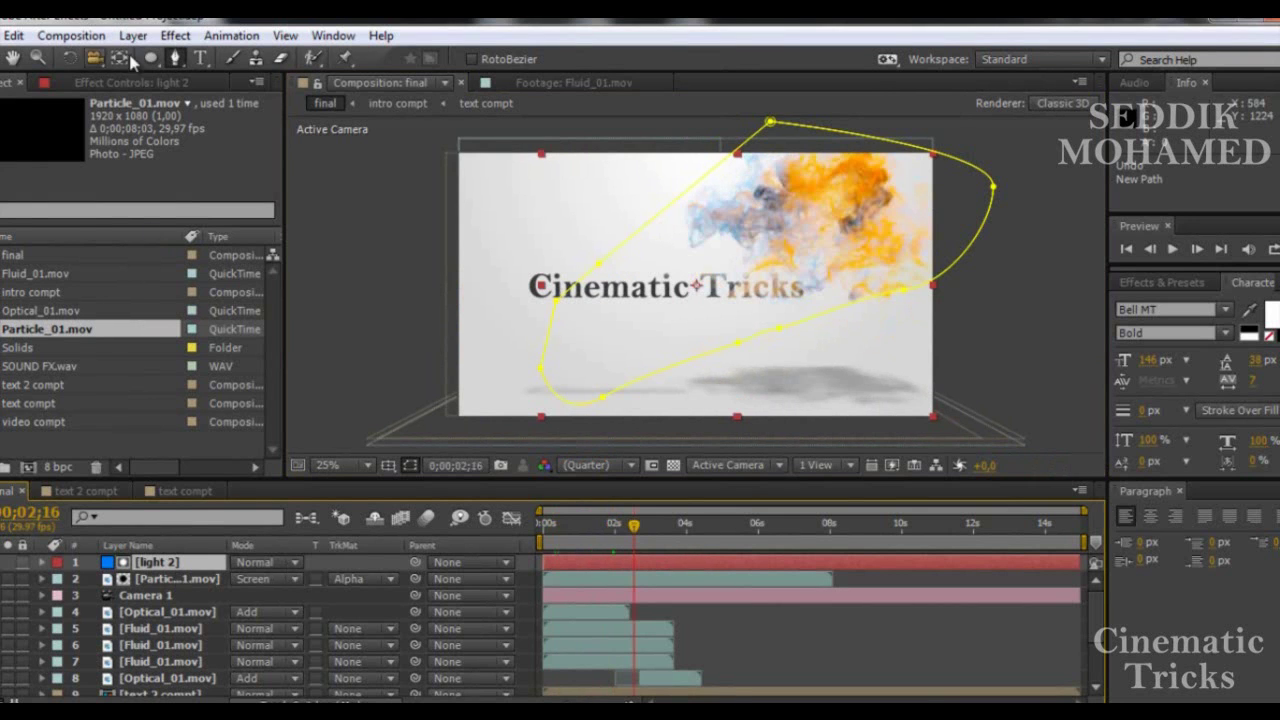
# - Create a pure white (FFFFFF) 1920×1080 solid layer named 'fin' on top
pyautogui.click(142, 40)
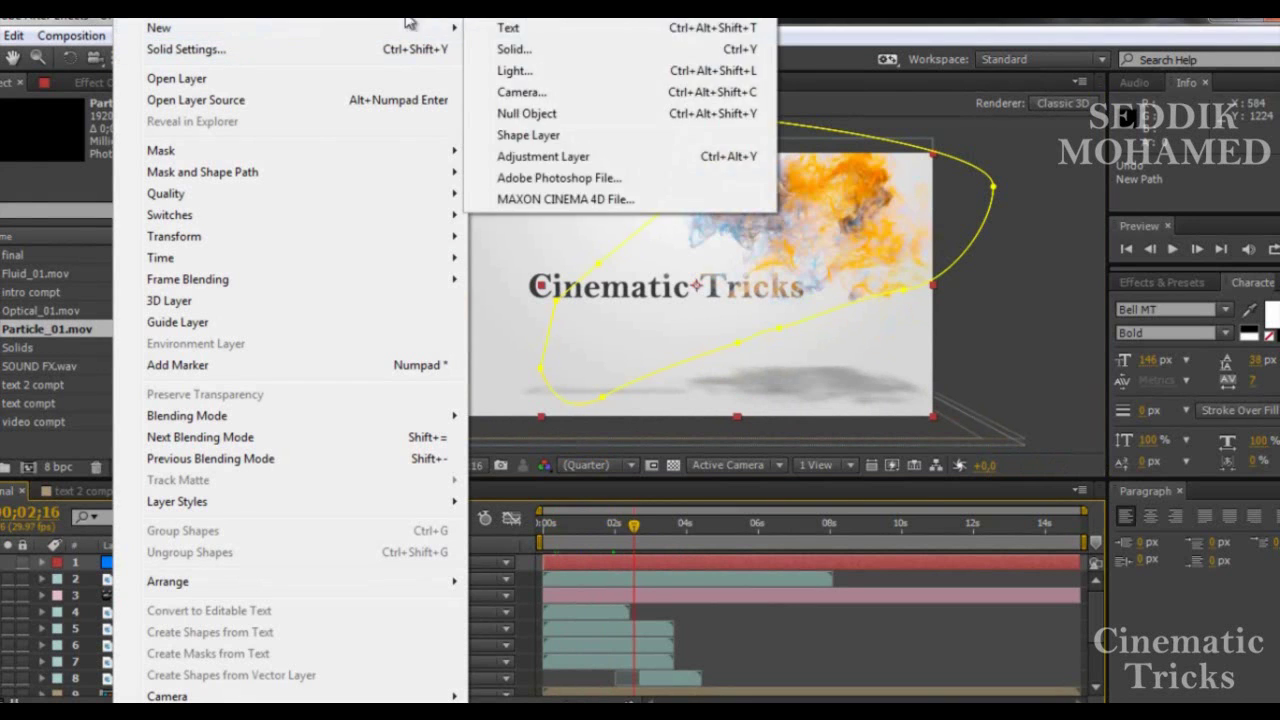
pyautogui.moveTo(450, 33)
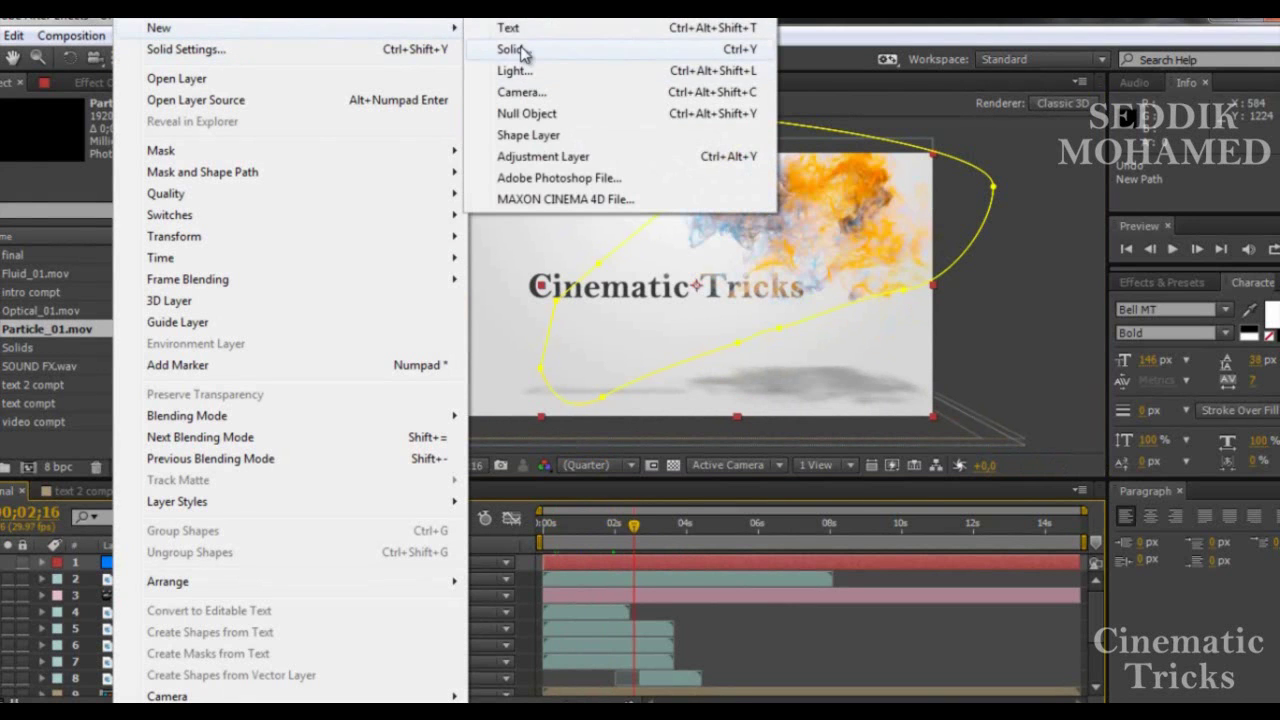
pyautogui.click(520, 49)
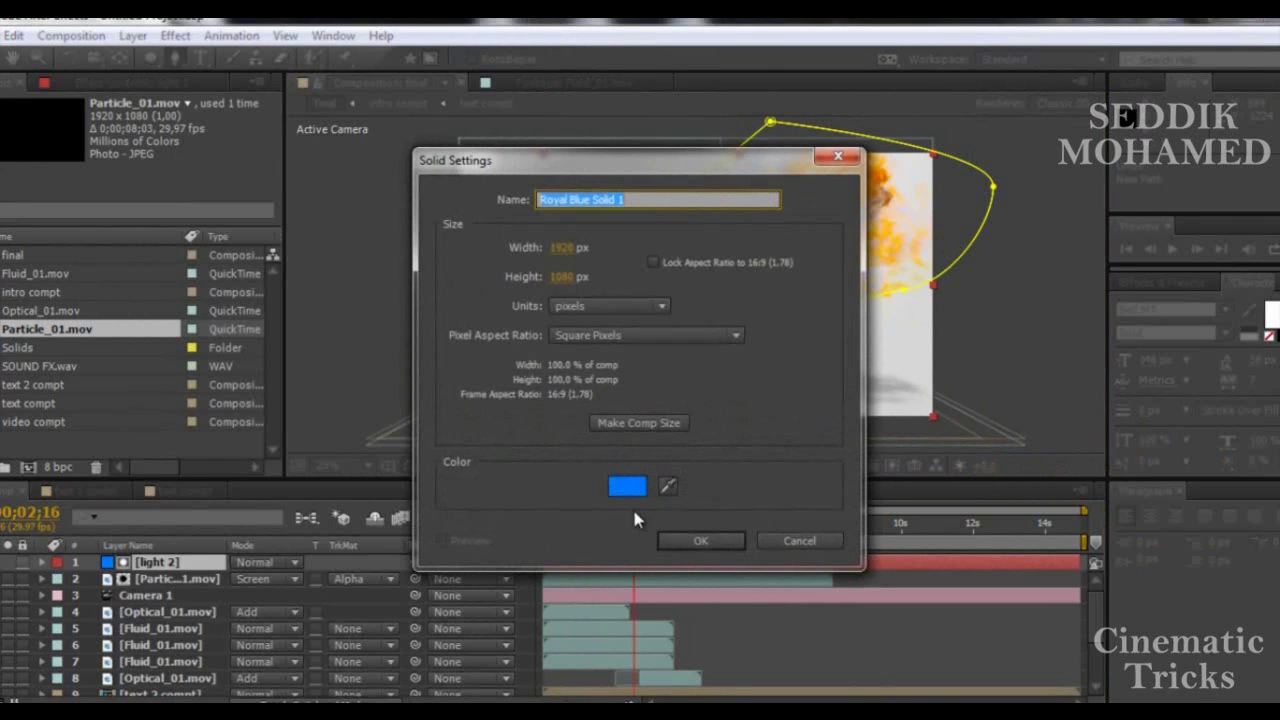
pyautogui.click(627, 486)
pyautogui.click(37, 297)
pyautogui.moveTo(37, 297); pyautogui.dragTo(10, 282)
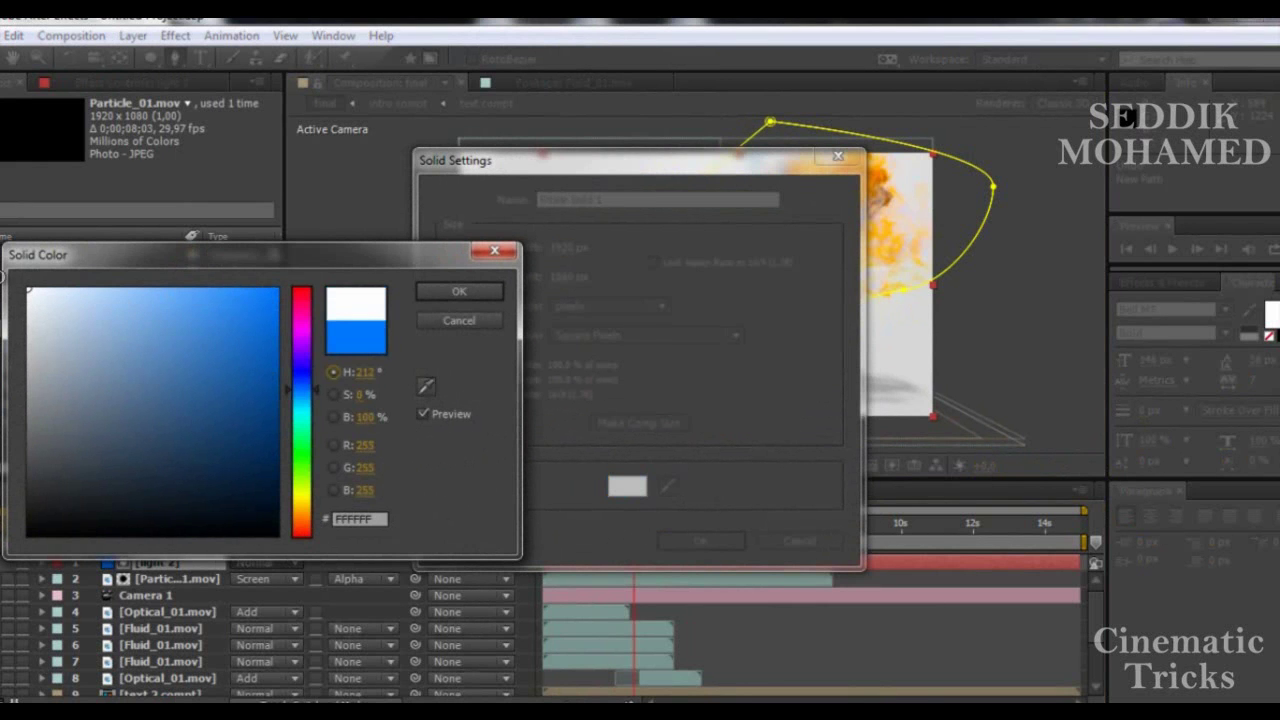
pyautogui.click(472, 293)
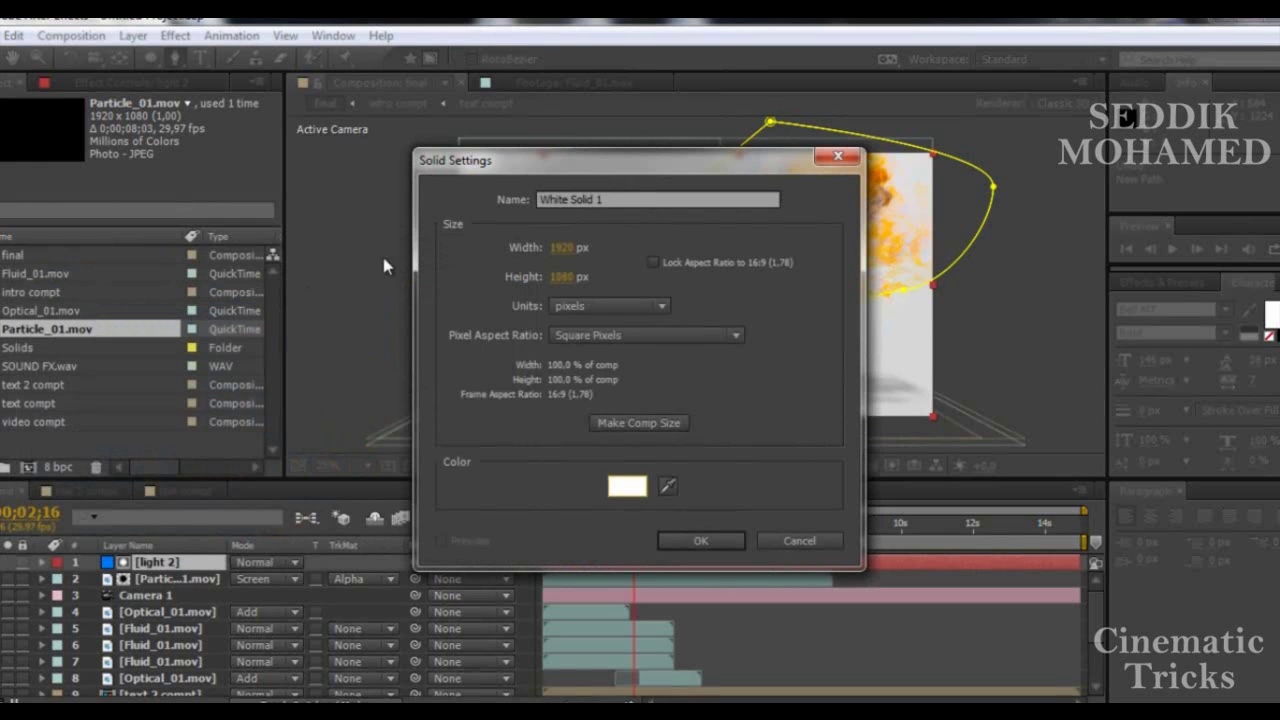
pyautogui.click(641, 198)
pyautogui.write('fl')
pyautogui.press('Return')
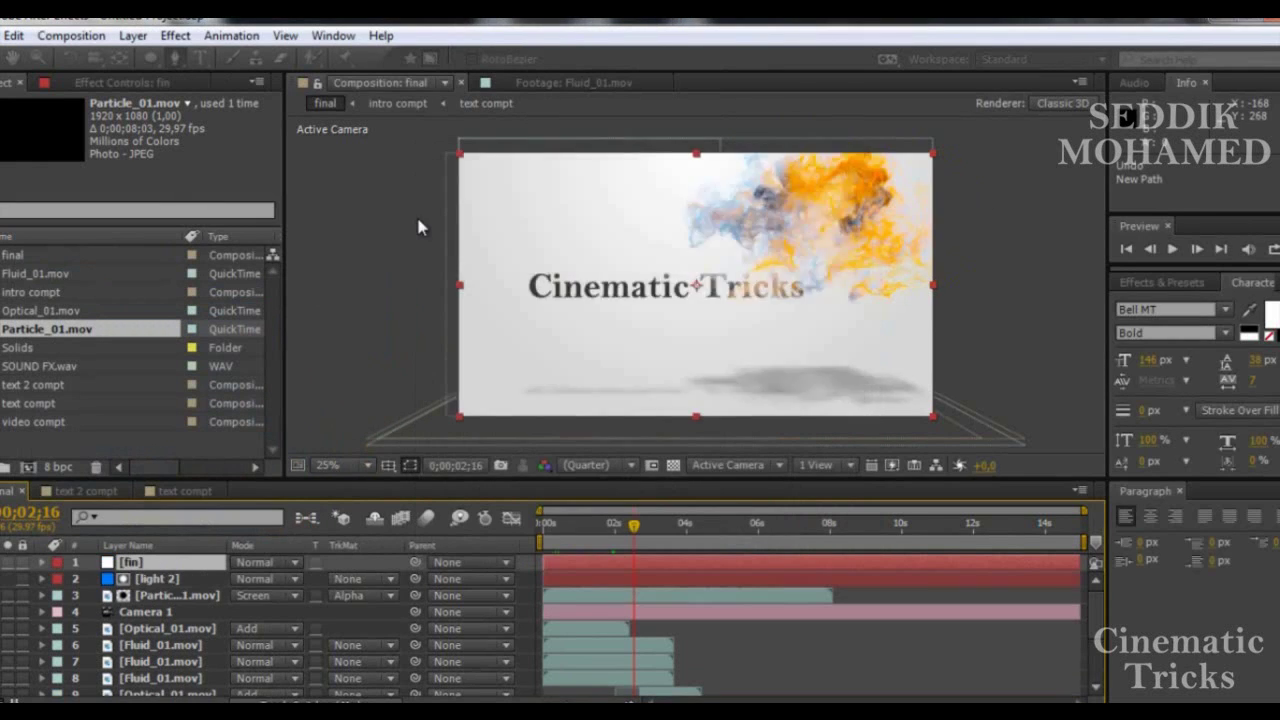
# - Keep fin in Normal mode and apply 3D Glasses to it, found by searching '3d g'
pyautogui.click(286, 563)
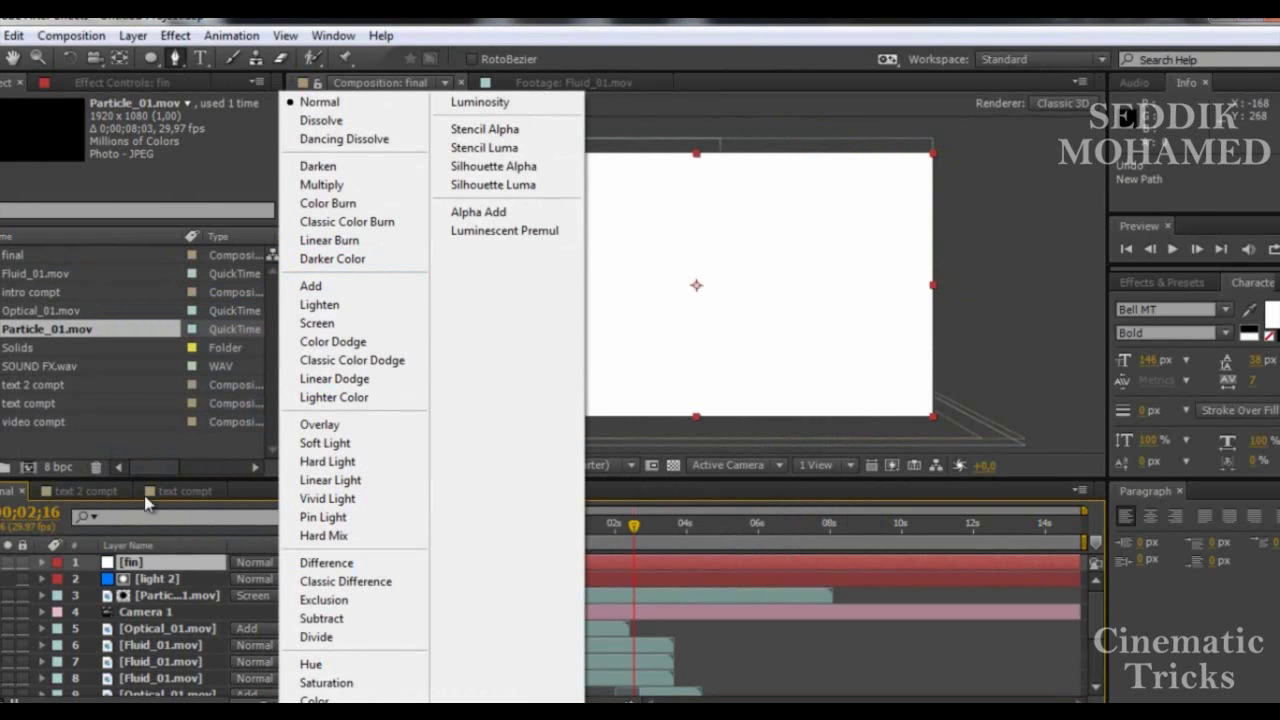
pyautogui.click(143, 567)
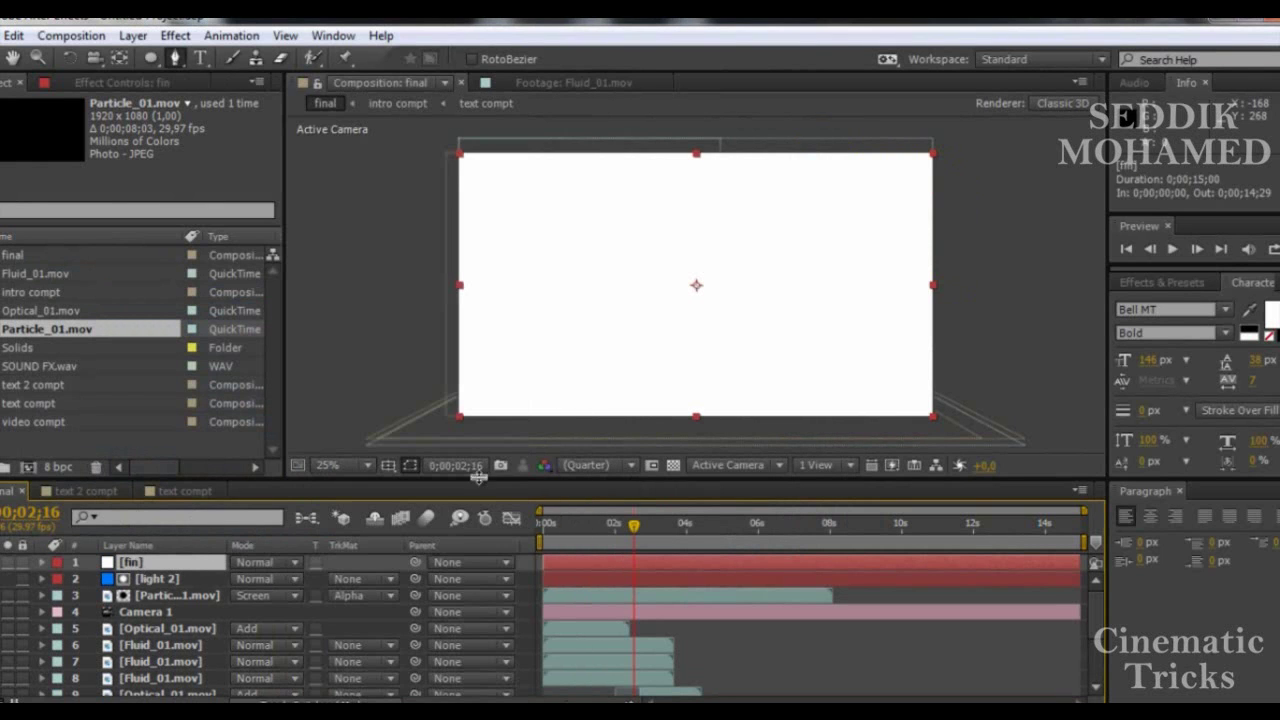
pyautogui.click(1160, 282)
pyautogui.click(1190, 304)
pyautogui.write('sel')
pyautogui.doubleClick(1190, 312)
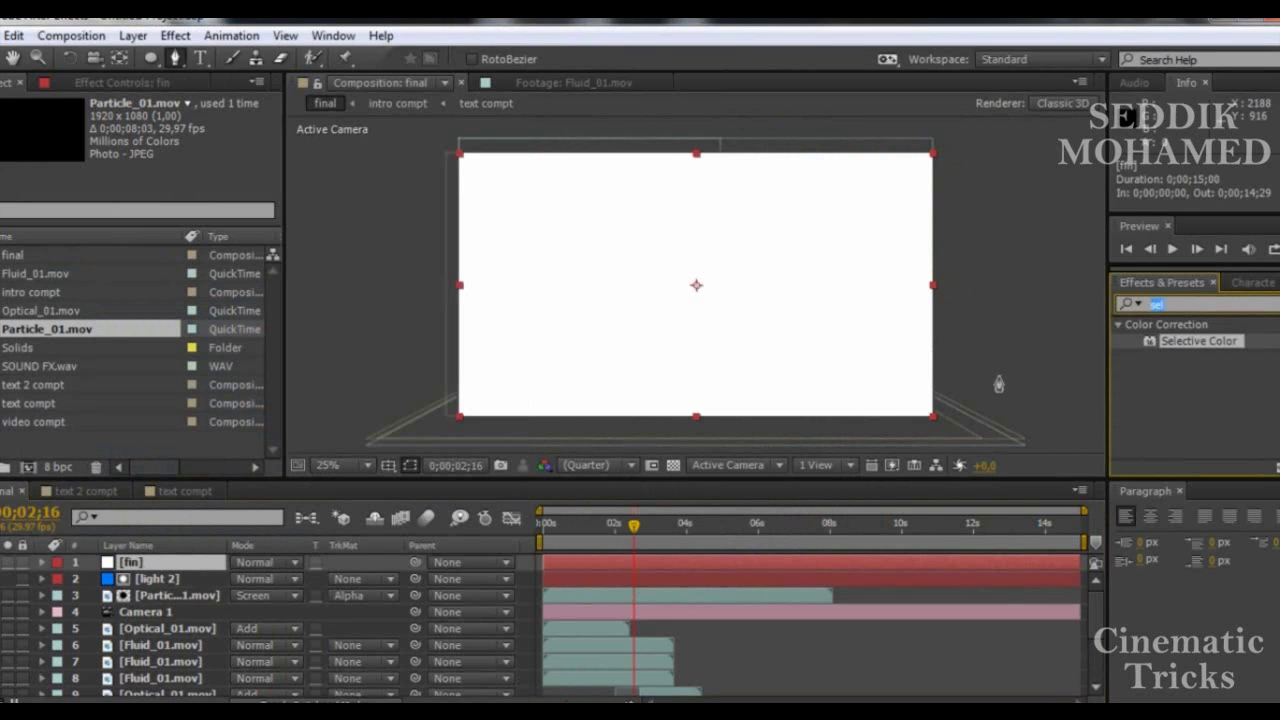
pyautogui.write('3d')
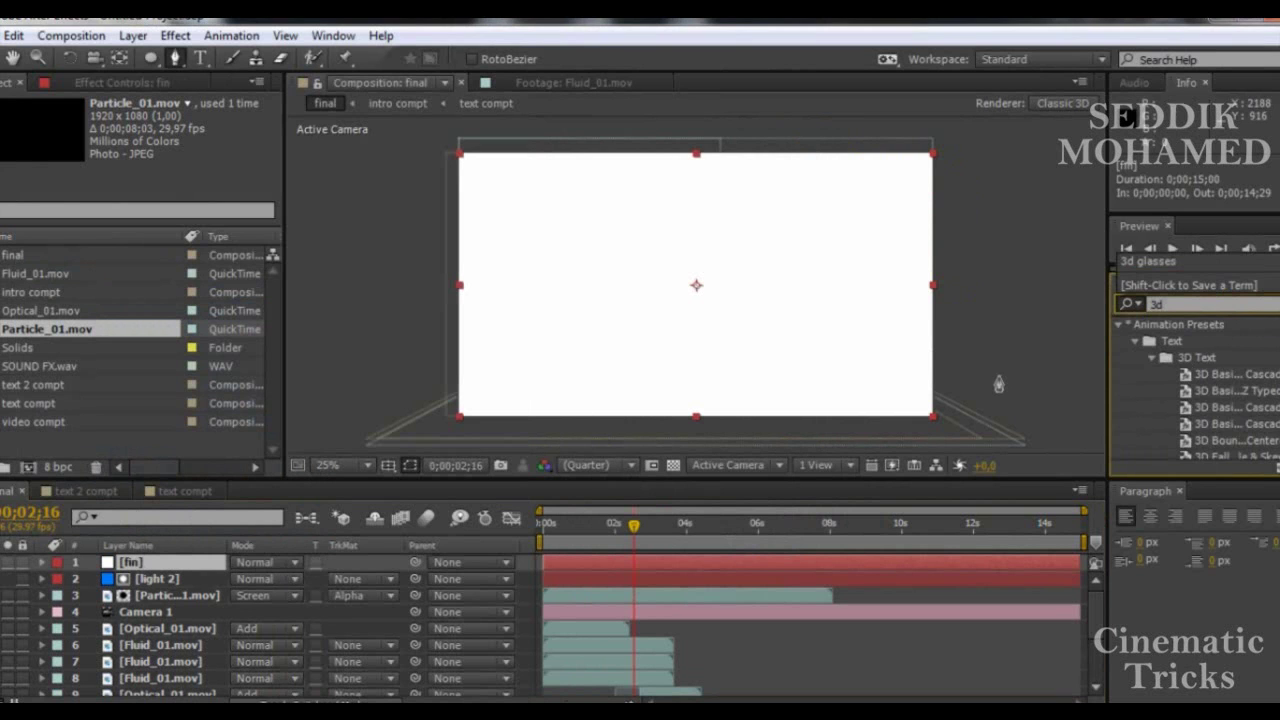
pyautogui.write(' g')
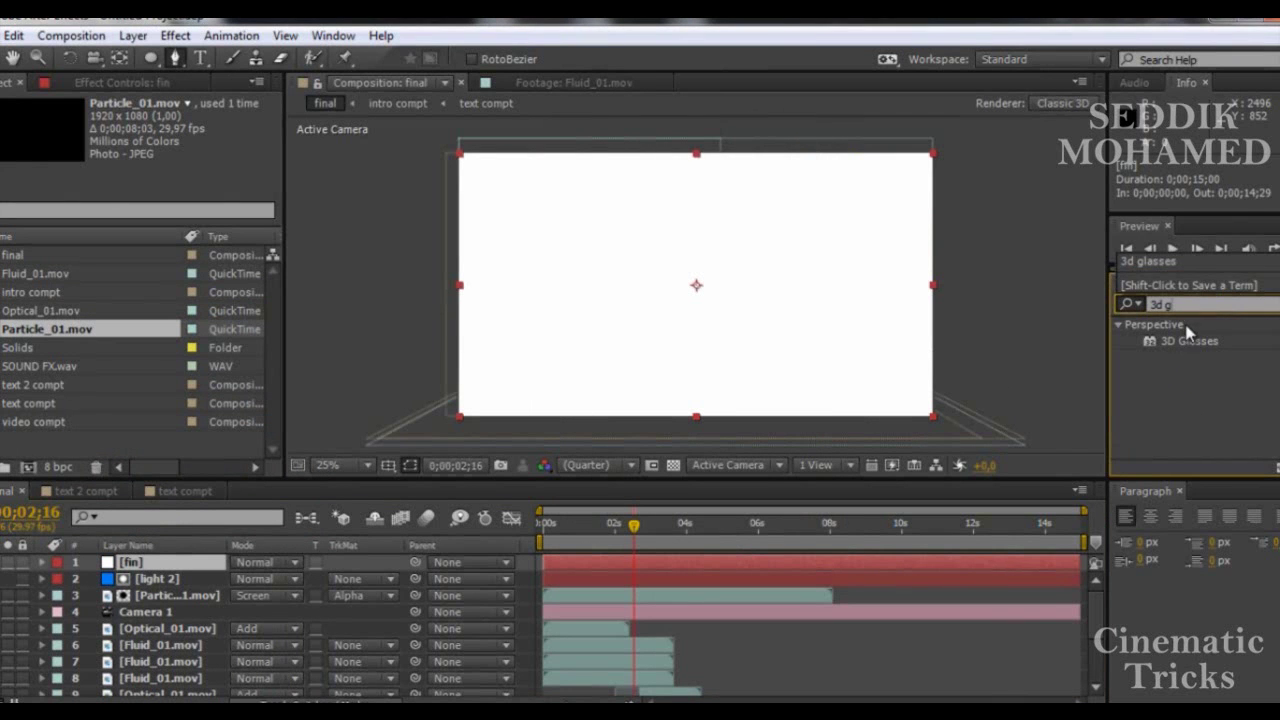
pyautogui.moveTo(1187, 343); pyautogui.dragTo(210, 567)
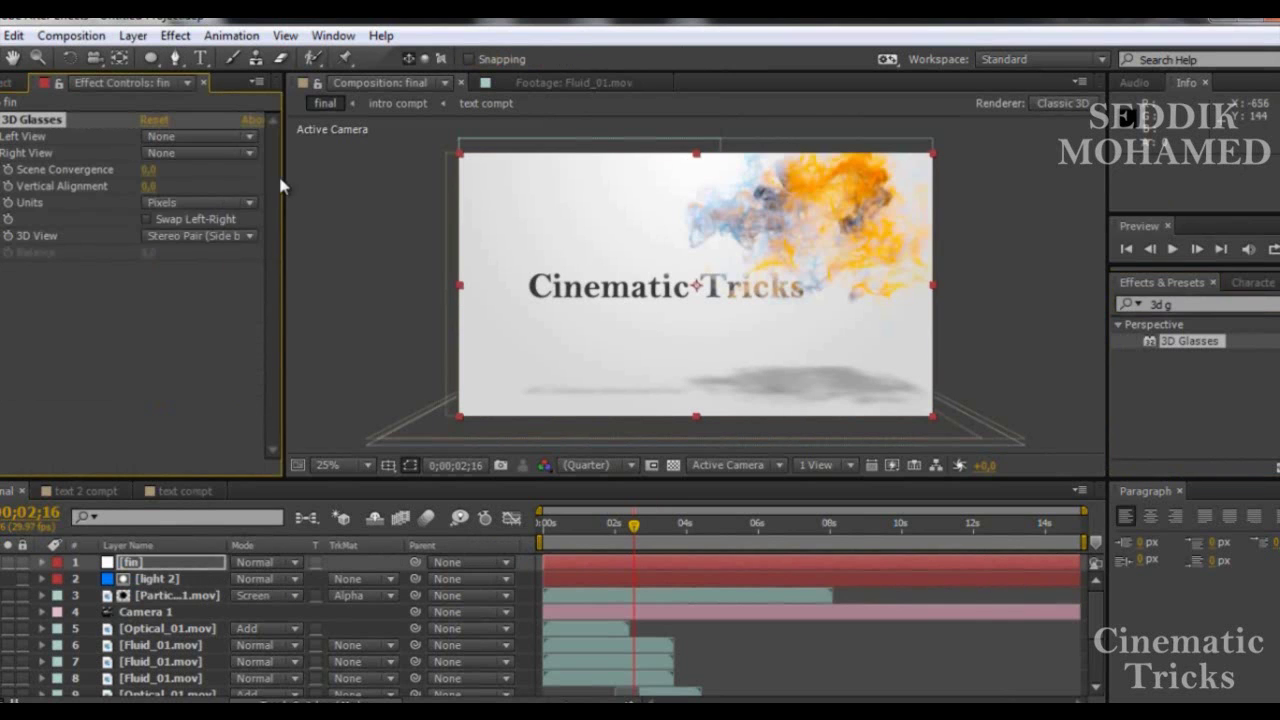
# - Set 3D Glasses Left and Right View to fin, with Scene Convergence 5
pyautogui.click(216, 139)
pyautogui.click(205, 183)
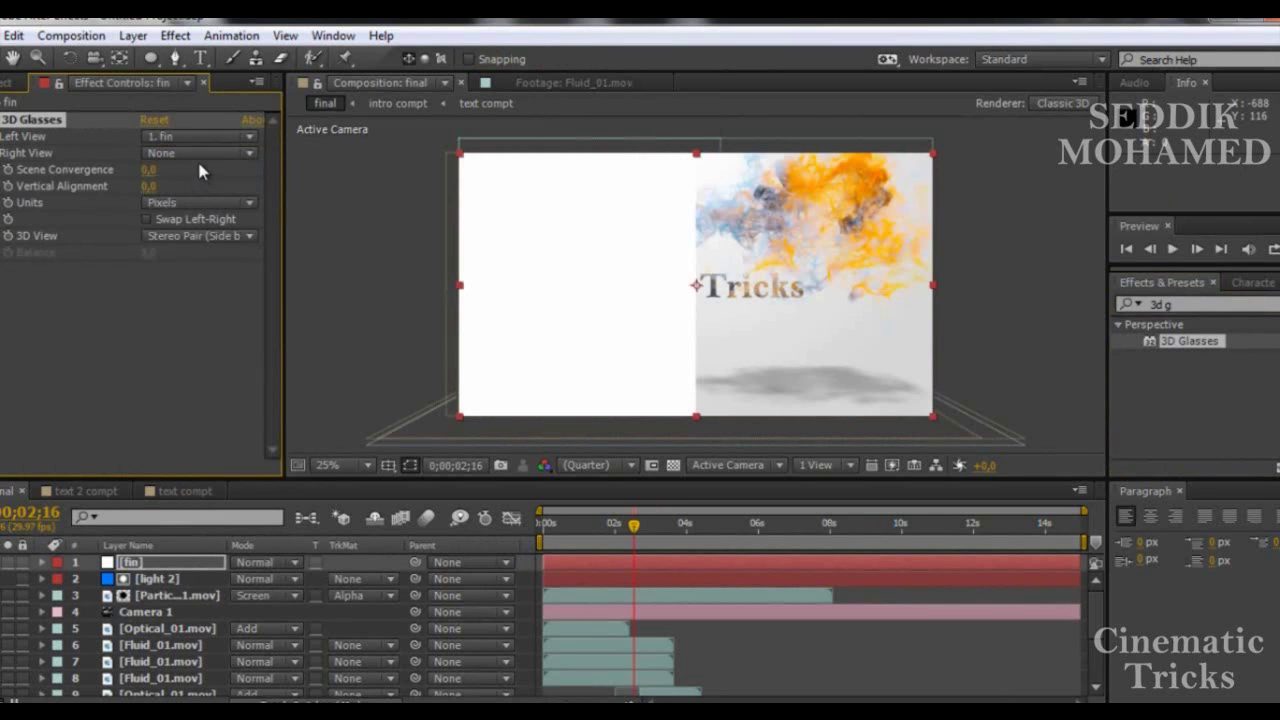
pyautogui.click(203, 155)
pyautogui.click(190, 204)
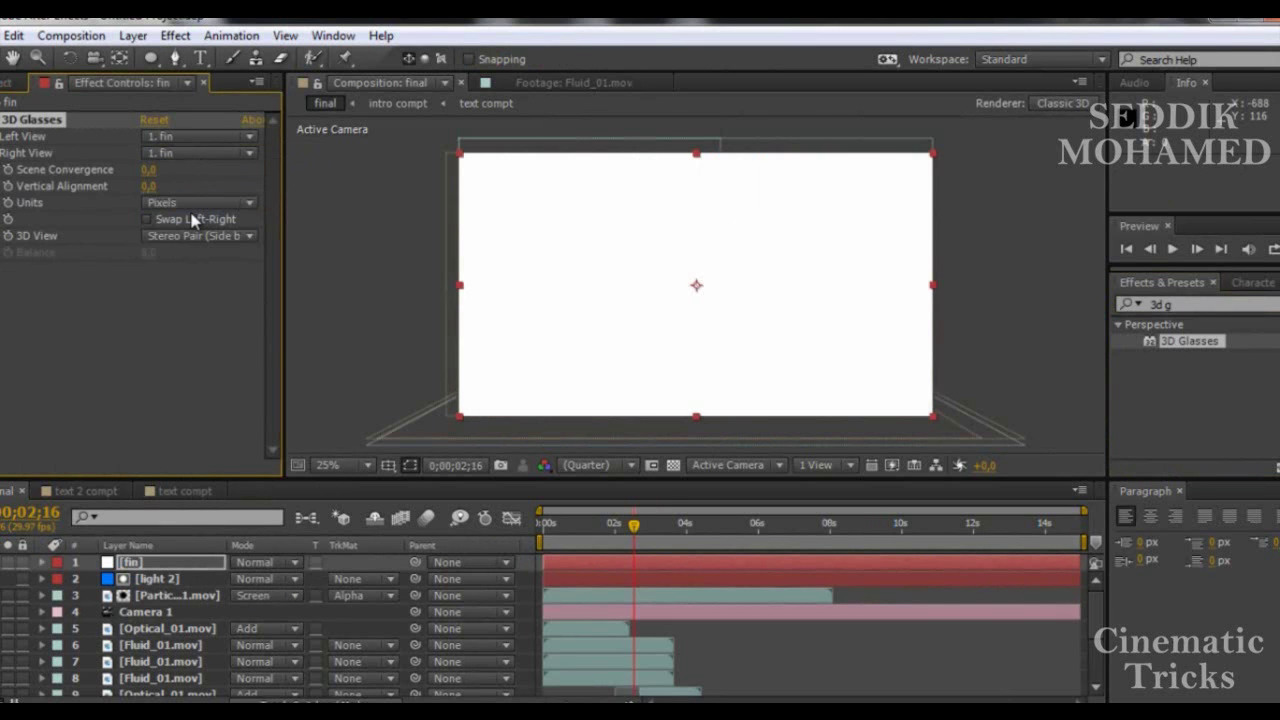
pyautogui.click(149, 170)
pyautogui.write('5')
pyautogui.press('Return')
# - Keep Units at Pixels and try 3D View modes Over Under, Balanced Red Blue/Green LR, Red Green LR
pyautogui.click(186, 203)
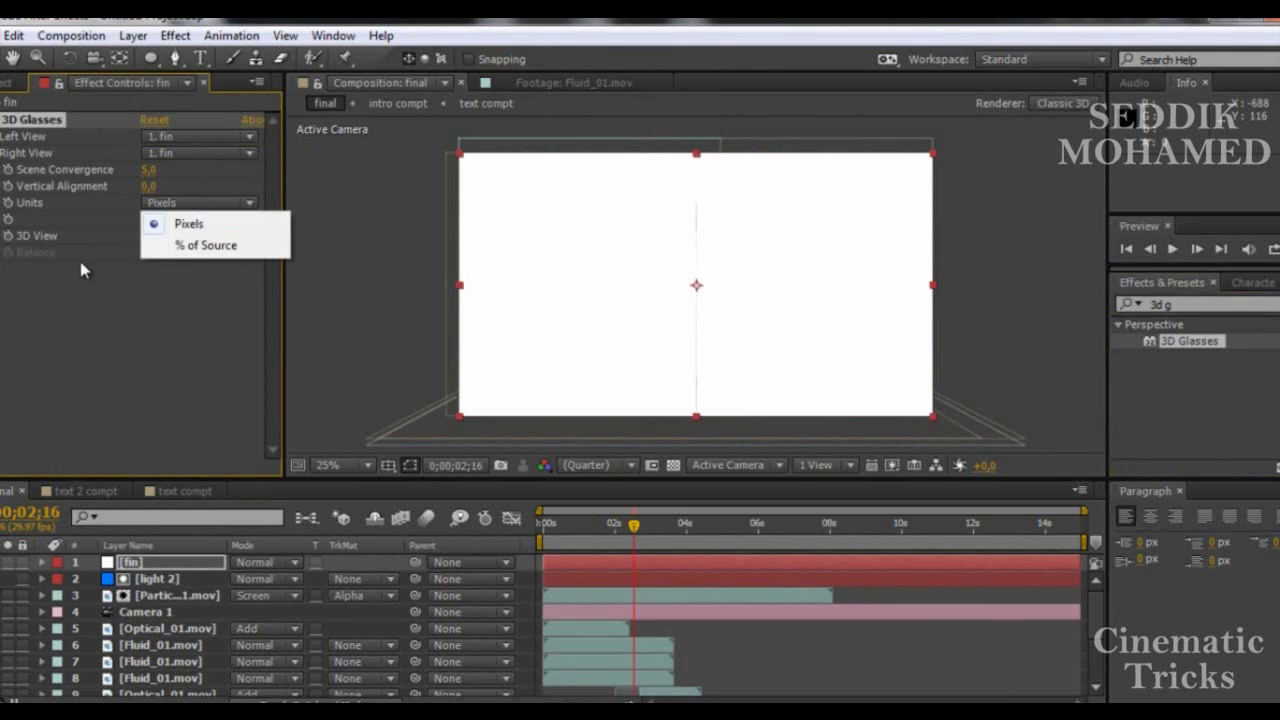
pyautogui.click(82, 270)
pyautogui.click(178, 237)
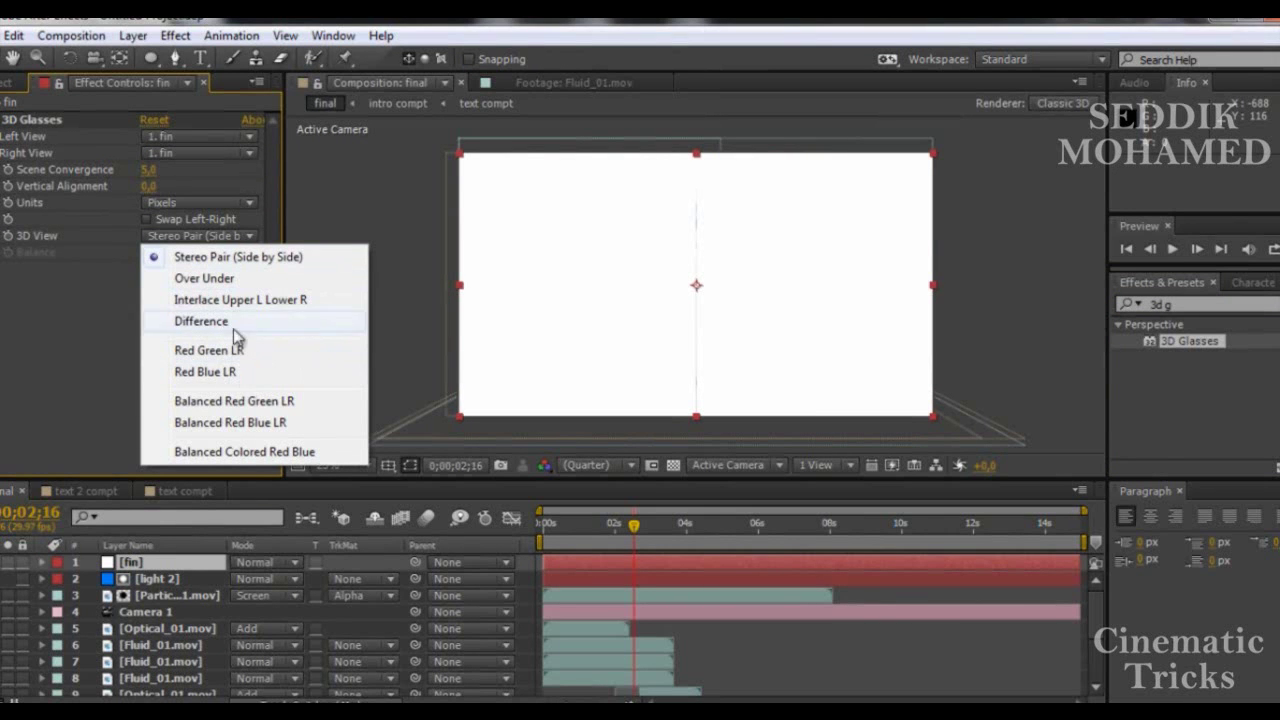
pyautogui.click(227, 276)
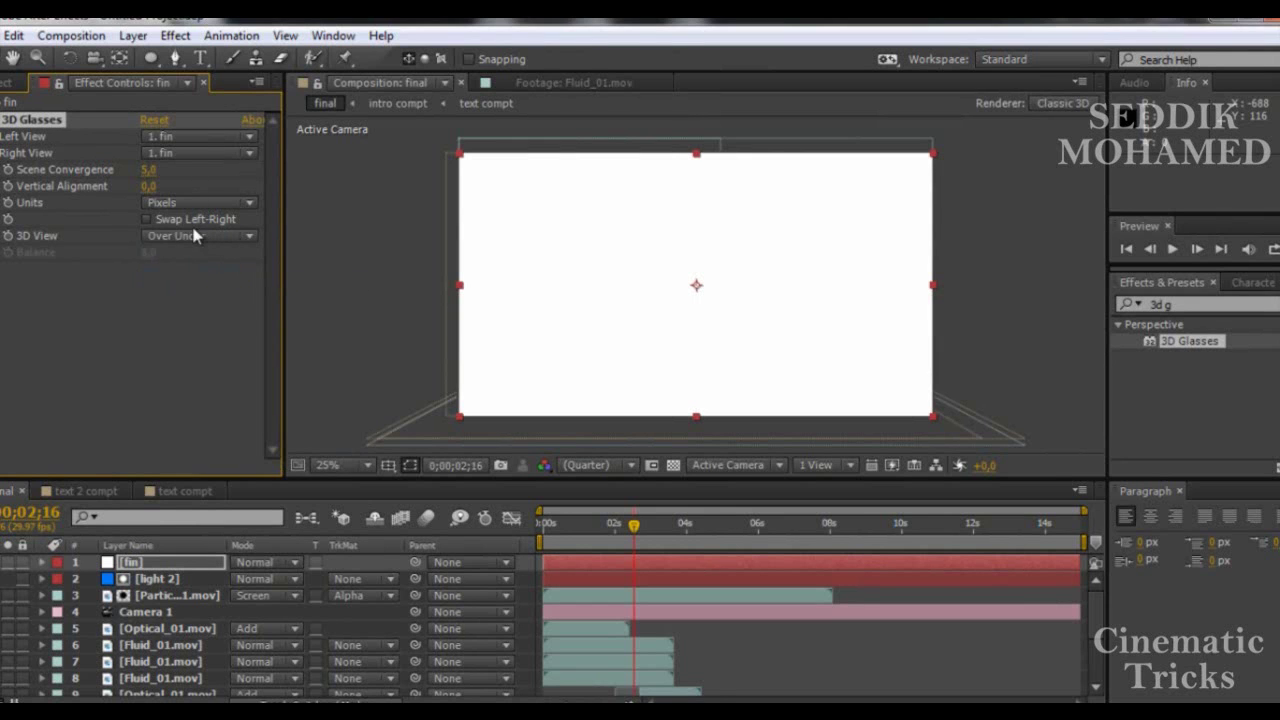
pyautogui.click(197, 242)
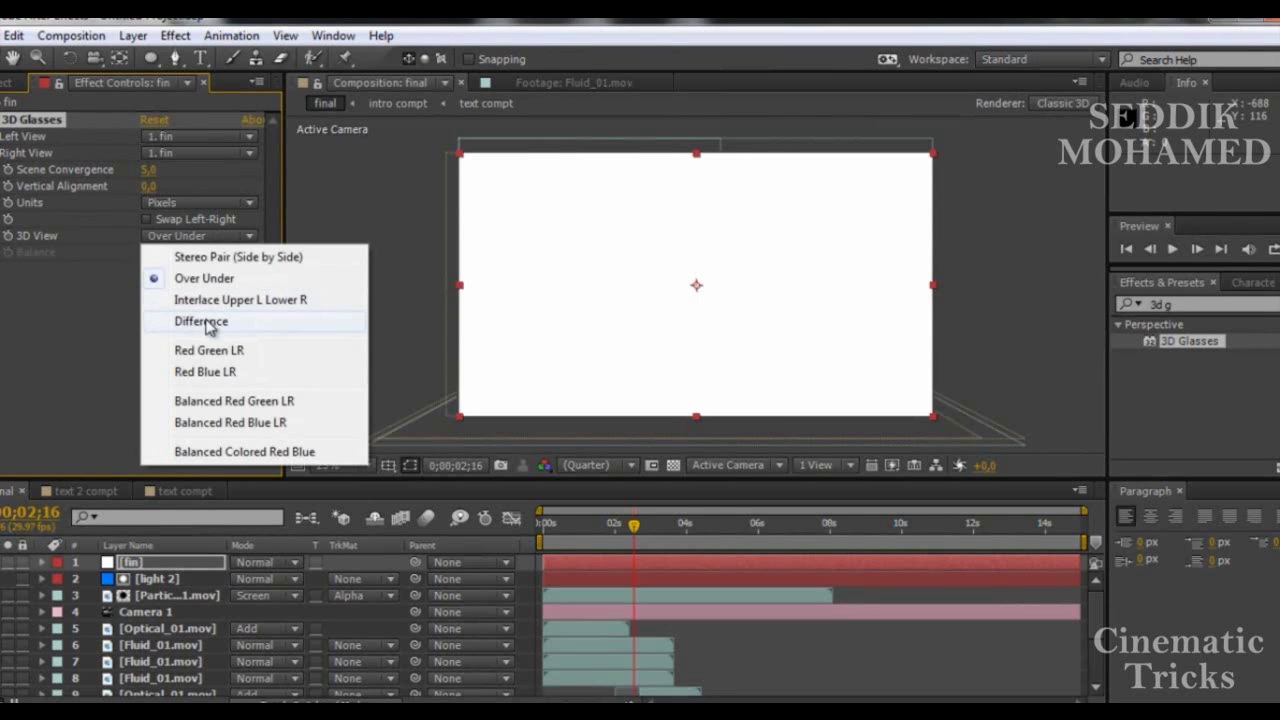
pyautogui.click(222, 425)
pyautogui.click(195, 238)
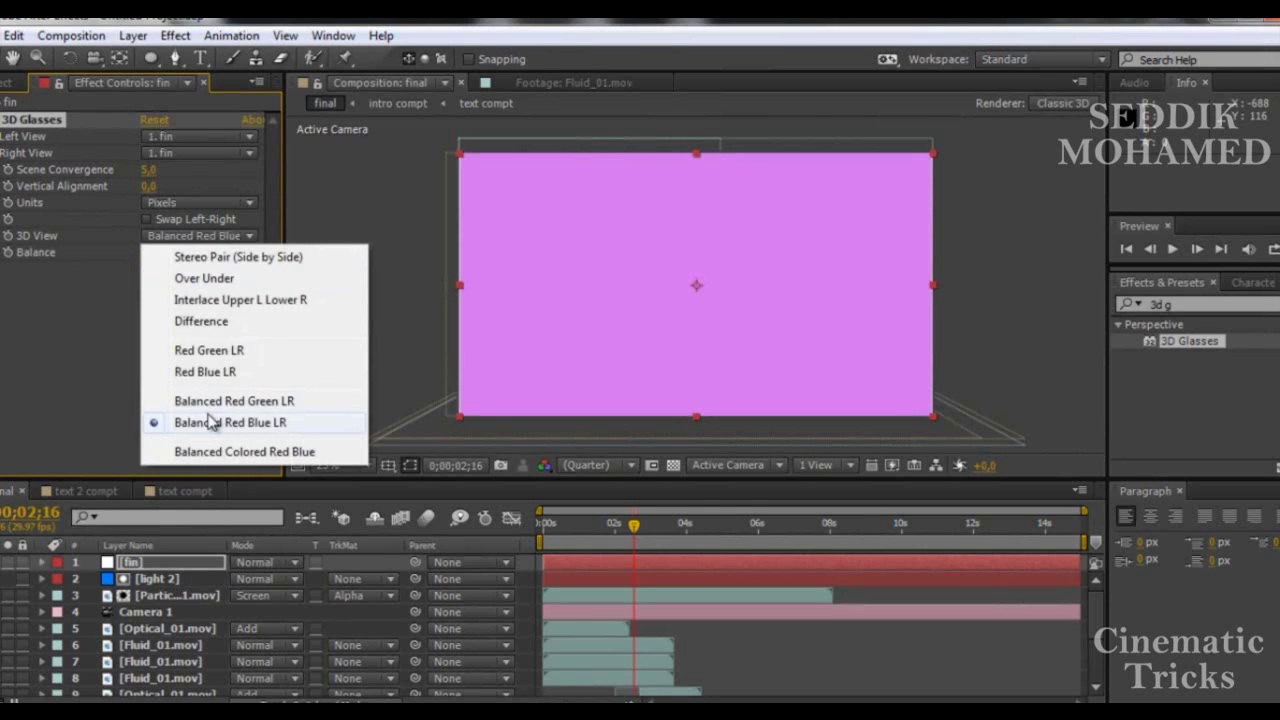
pyautogui.click(209, 402)
pyautogui.click(192, 240)
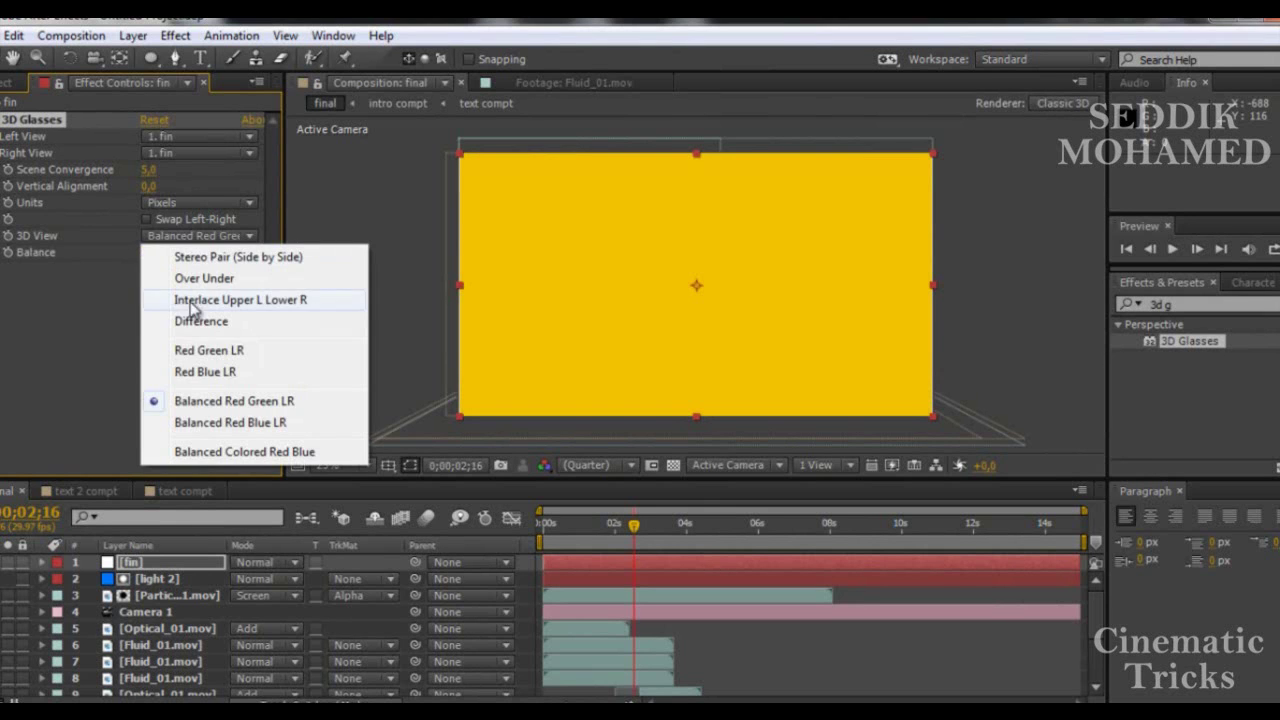
pyautogui.click(197, 350)
# - Try Red Blue LR, Difference and Interlace Upper L Lower R, then return 3D View to Over Under at one second
pyautogui.click(195, 237)
pyautogui.click(212, 378)
pyautogui.click(190, 236)
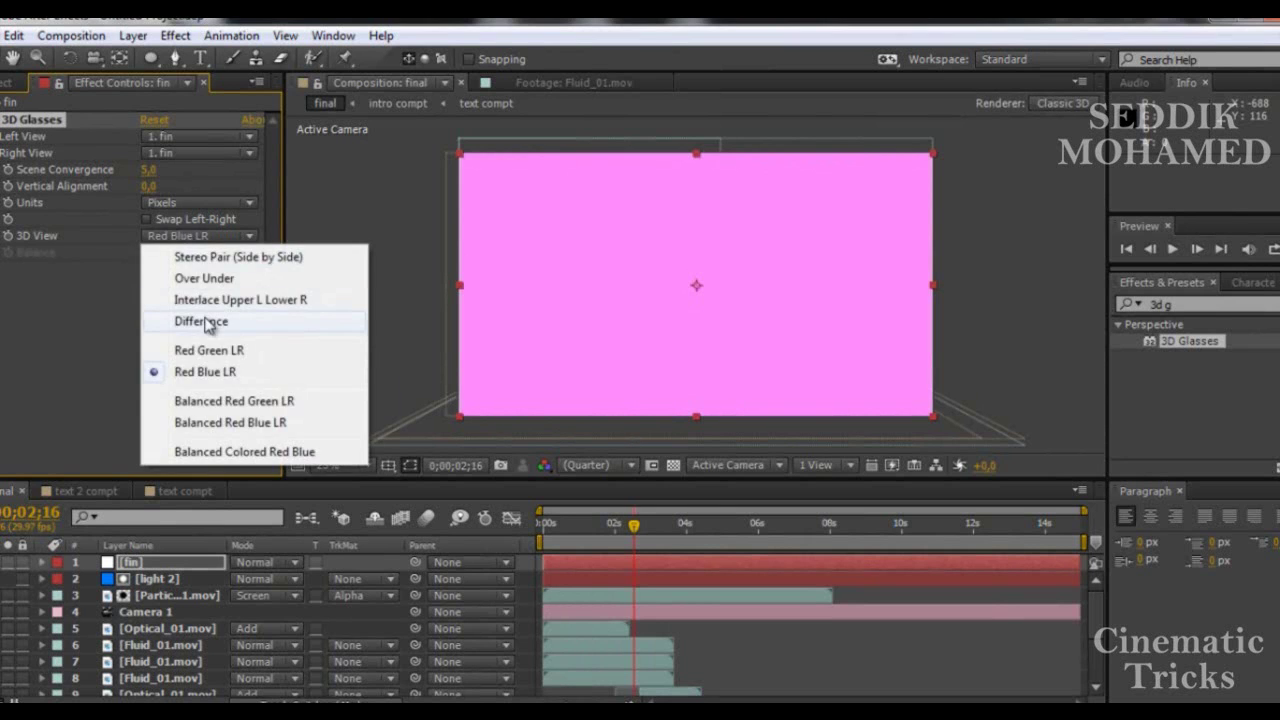
pyautogui.click(206, 321)
pyautogui.click(190, 236)
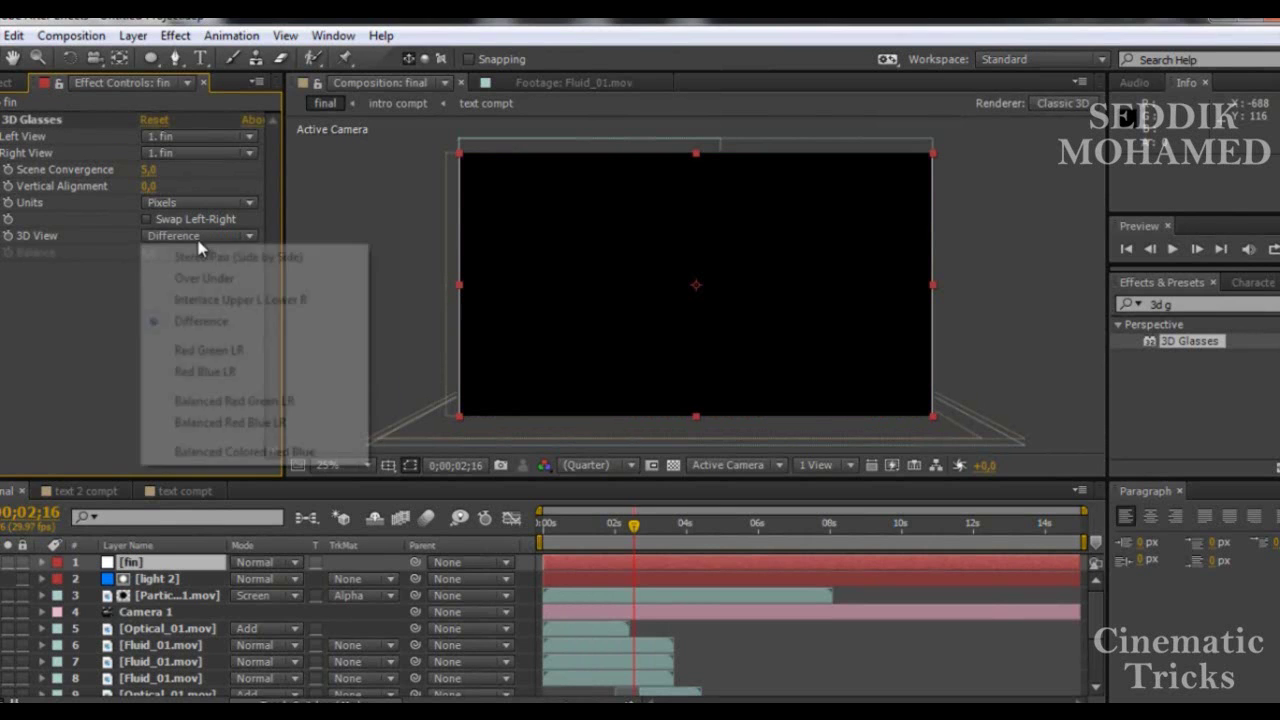
pyautogui.click(208, 301)
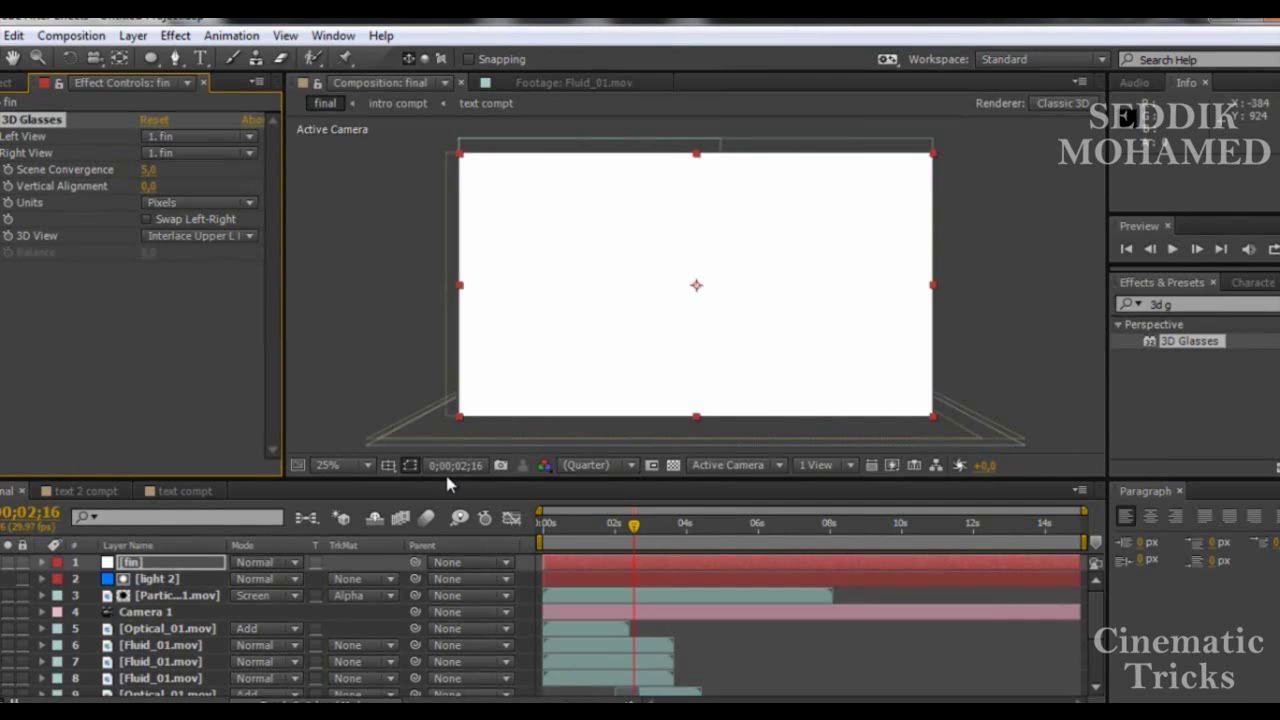
pyautogui.click(580, 524)
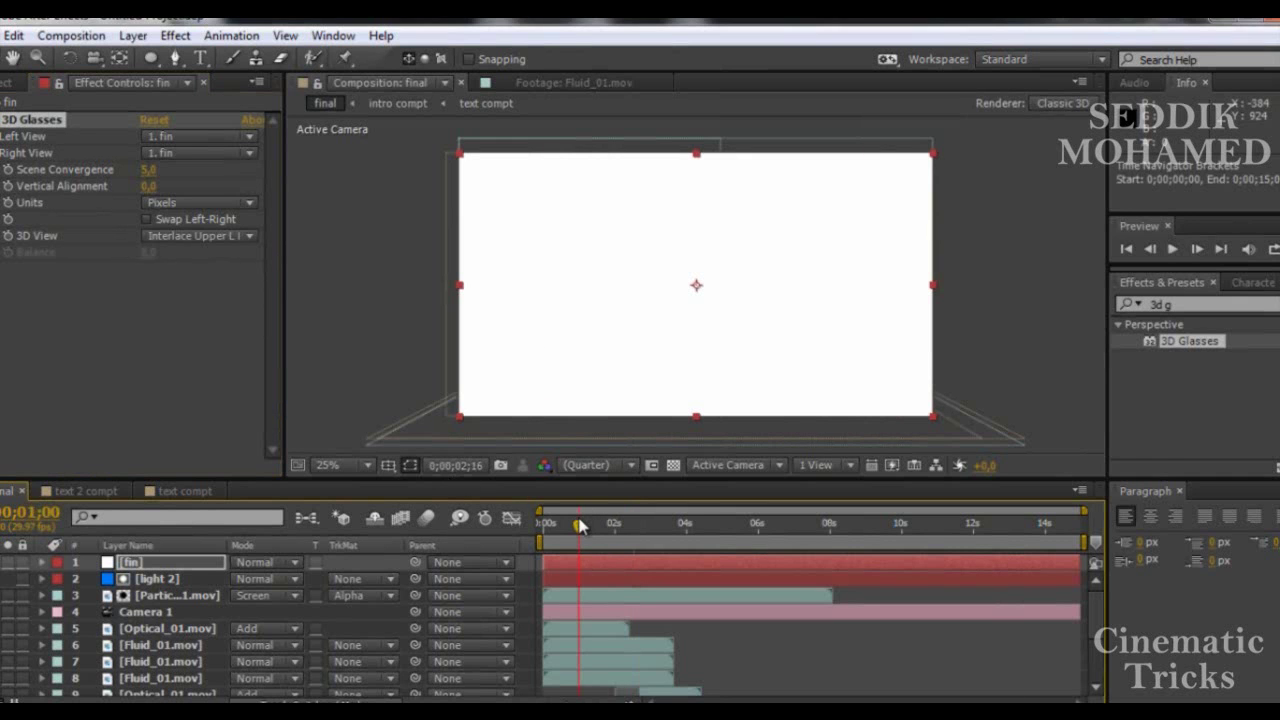
pyautogui.click(227, 234)
pyautogui.click(227, 278)
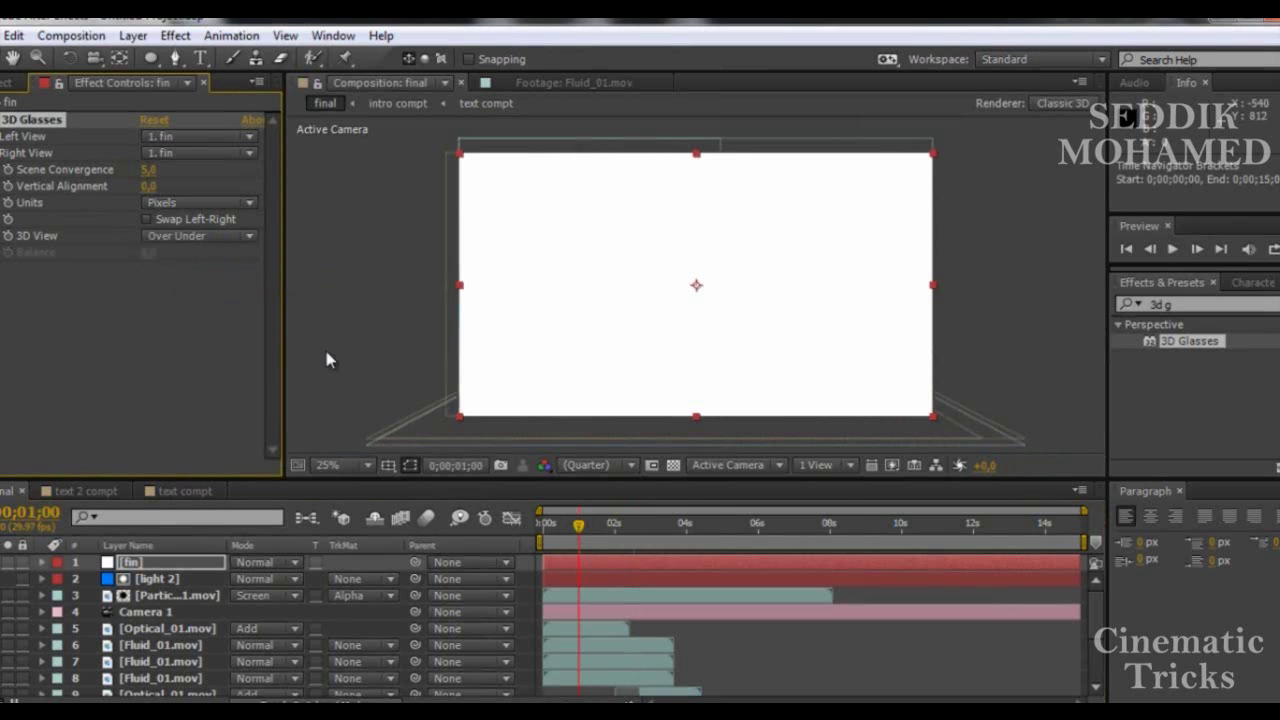
# - Delete the 3D Glasses effect and then the fin solid layer
pyautogui.press('Delete')
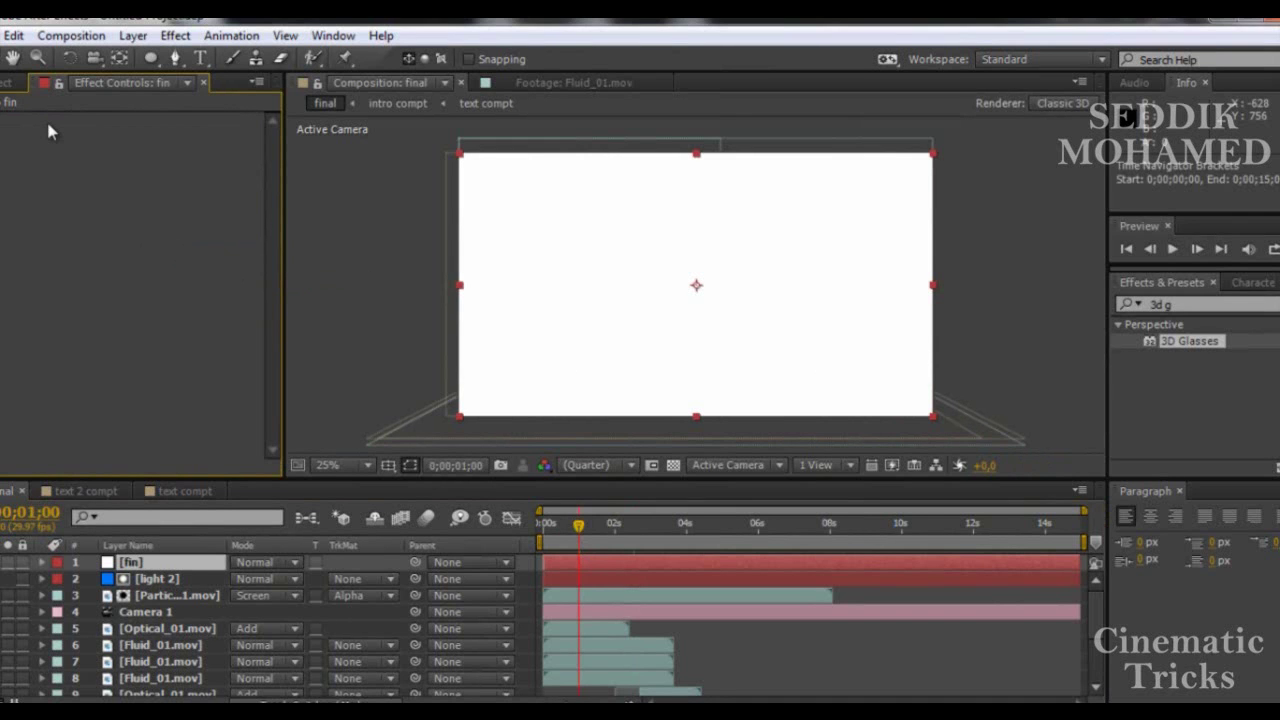
pyautogui.click(187, 567)
pyautogui.press('Delete')
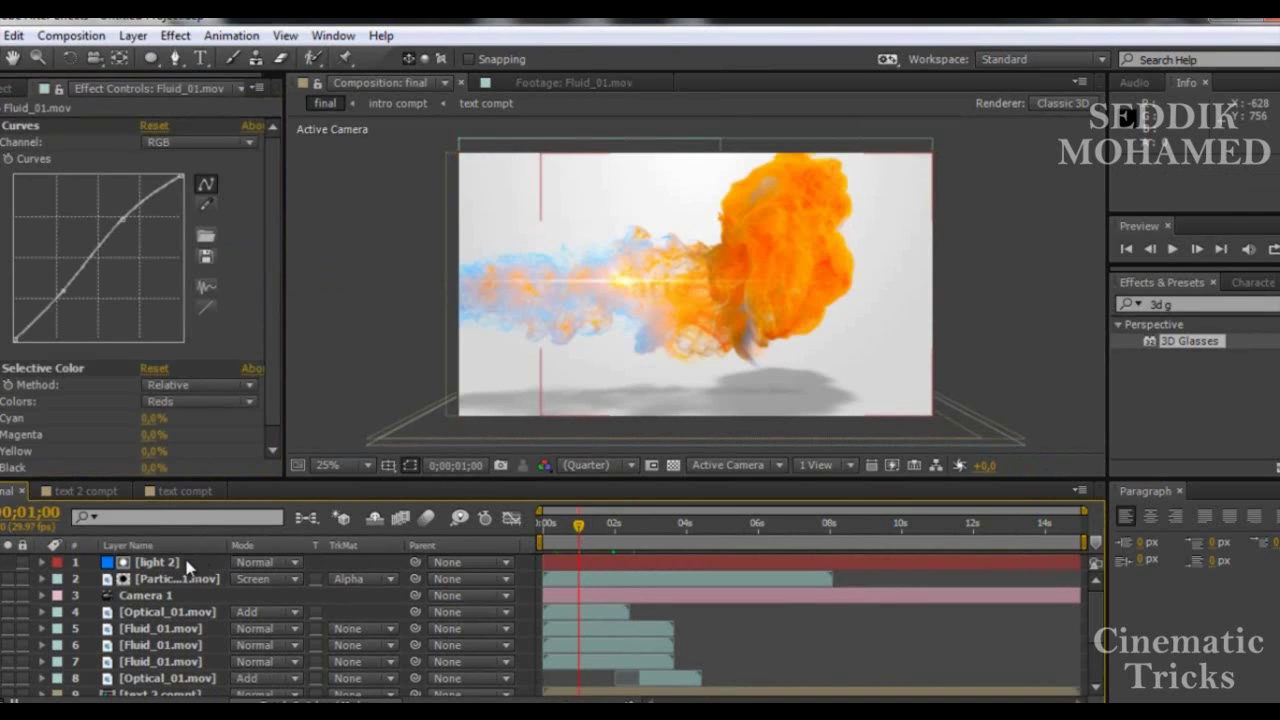
pyautogui.scroll(-1, 272, 400)
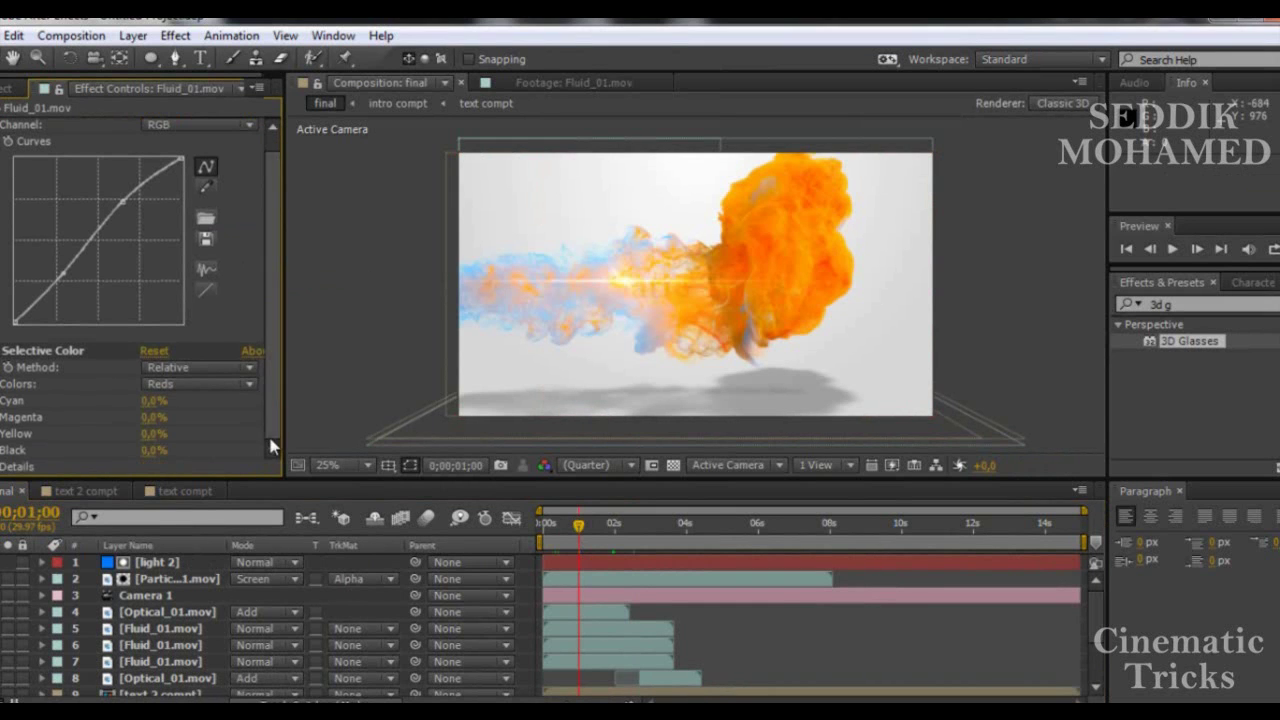
pyautogui.press('KP_0')
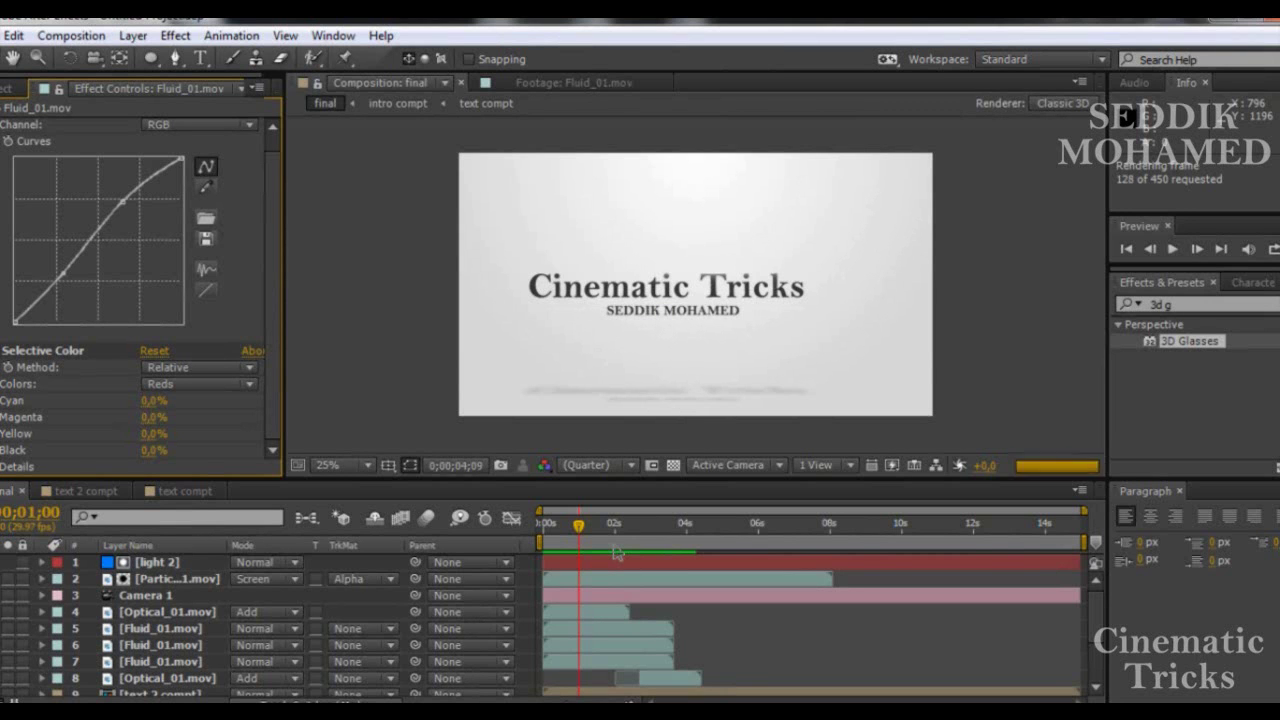
pyautogui.click(614, 552)
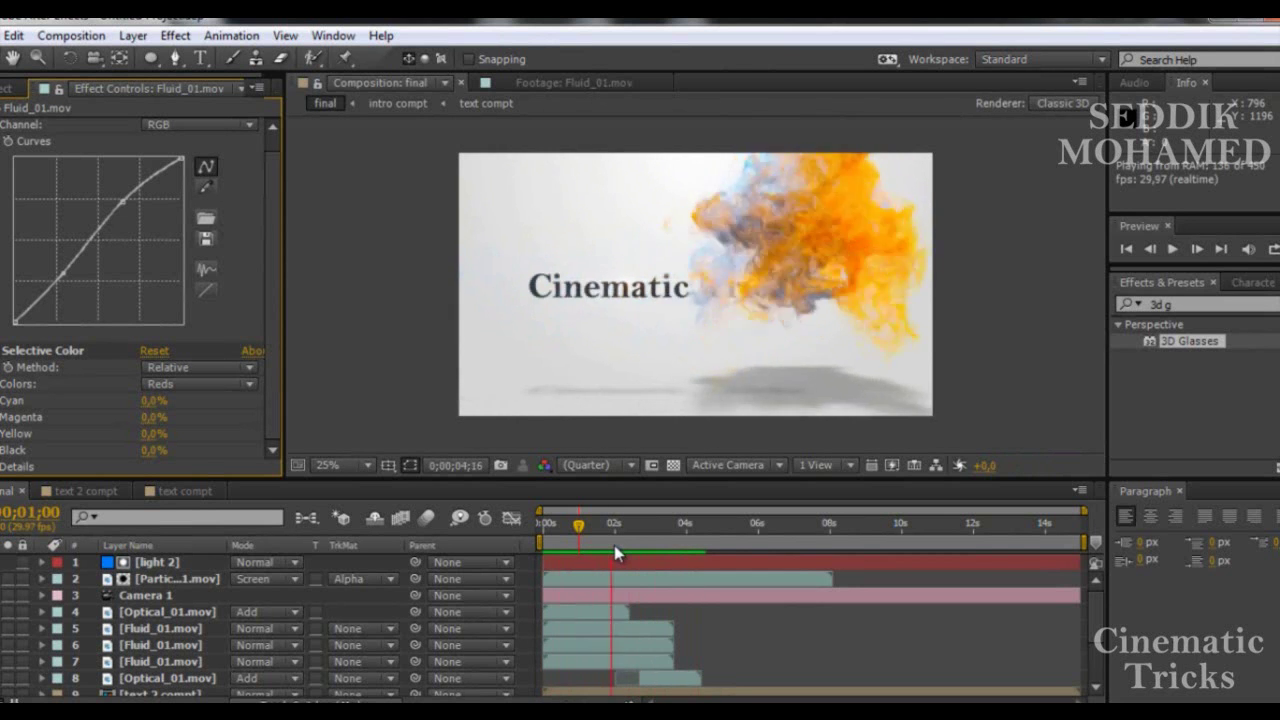
pyautogui.press('space')
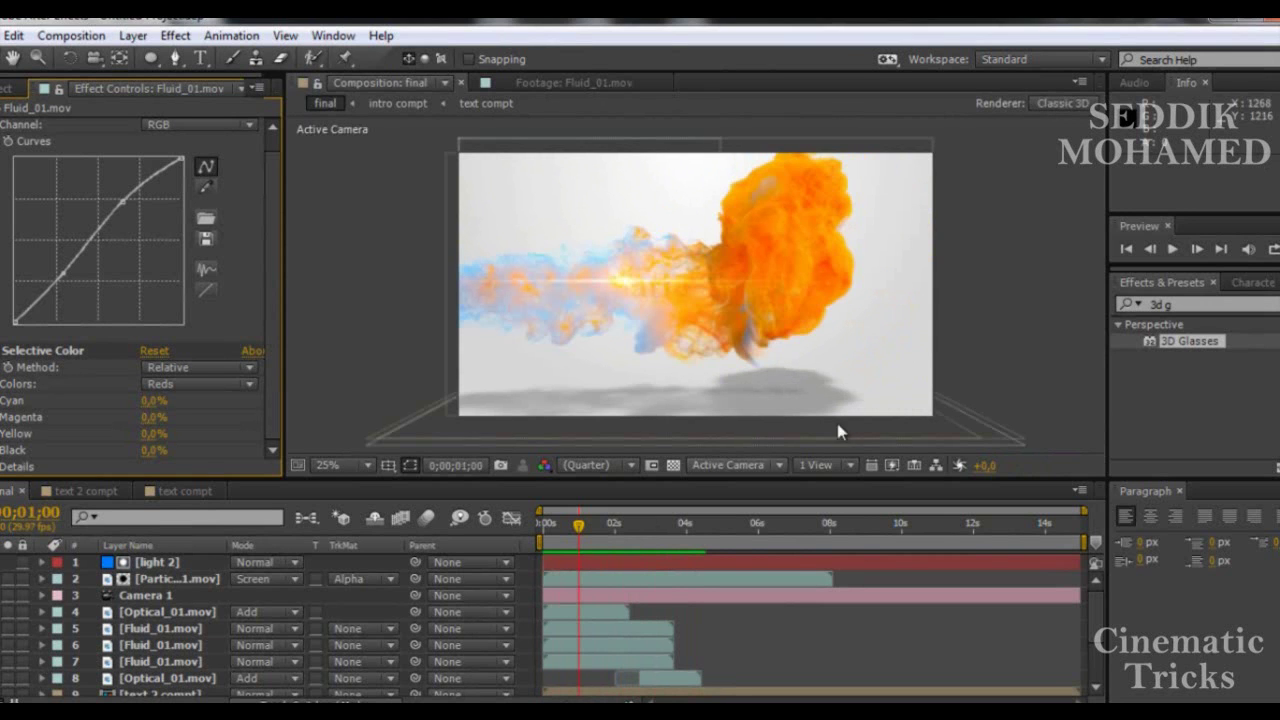